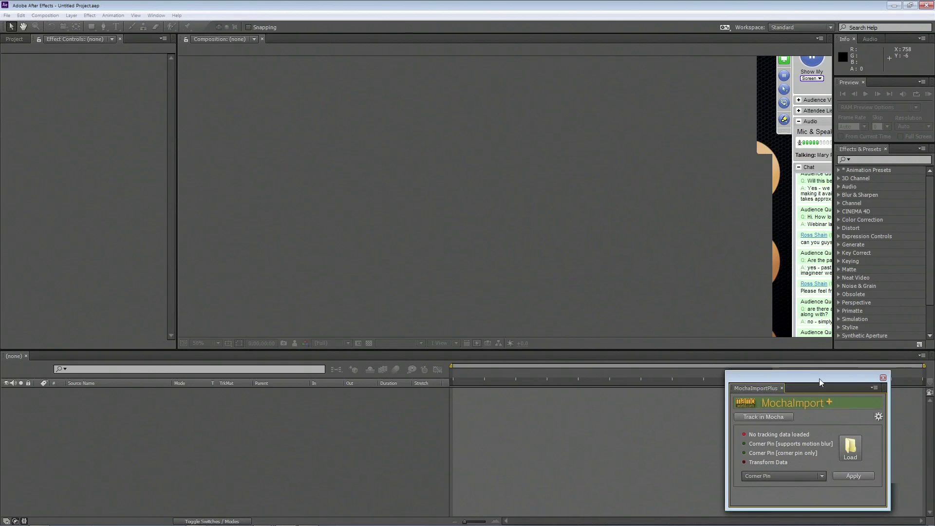
Import 092_mon_0010_before.mov from the desktop's Beauty Work Webinar/01 Norton Time Travel folder and create a composition from it.
{"action": "left_click", "coordinate": [7, 16]}
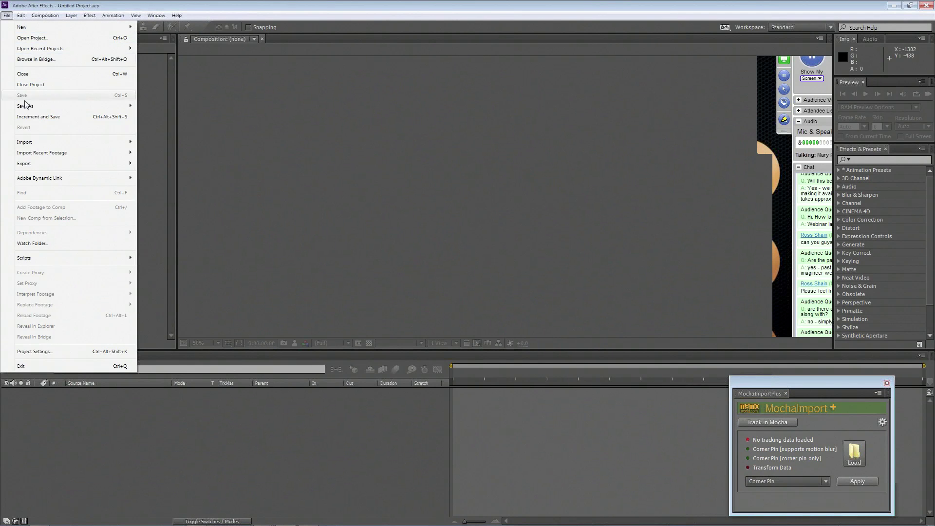
{"action": "mouse_move", "coordinate": [34, 143]}
{"action": "left_click", "coordinate": [156, 143]}
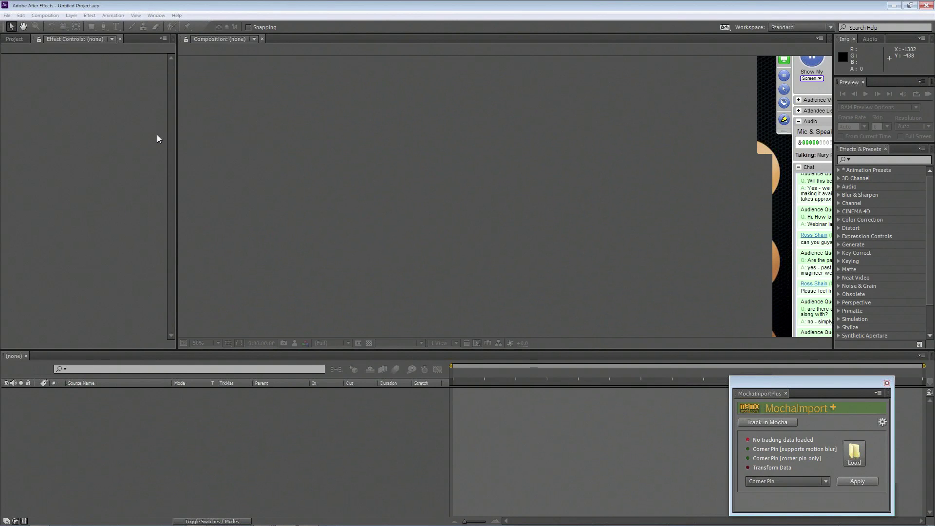
{"action": "left_click", "coordinate": [39, 87]}
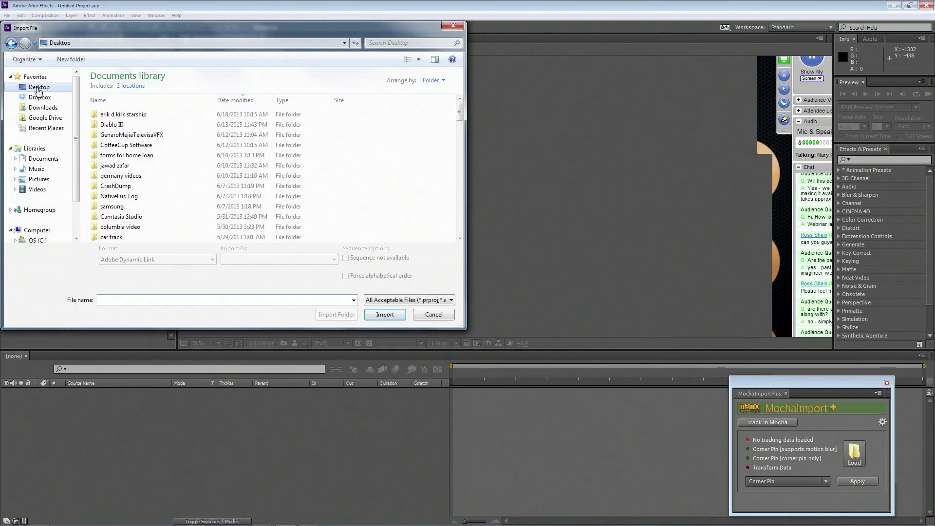
{"action": "mouse_move", "coordinate": [461, 138]}
{"action": "left_mouse_down"}
{"action": "mouse_move", "coordinate": [461, 196]}
{"action": "mouse_move", "coordinate": [463, 140]}
{"action": "left_mouse_up"}
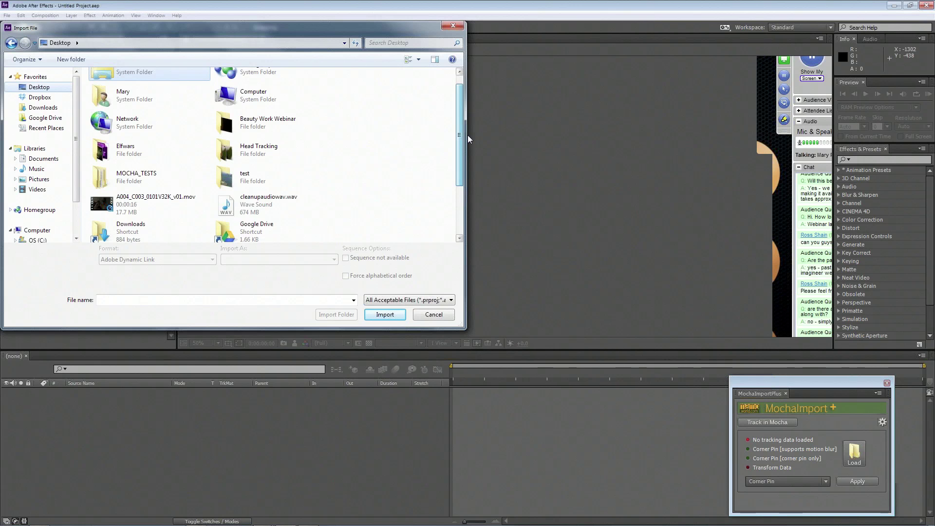
{"action": "left_click", "coordinate": [247, 142]}
{"action": "double_click", "coordinate": [247, 142]}
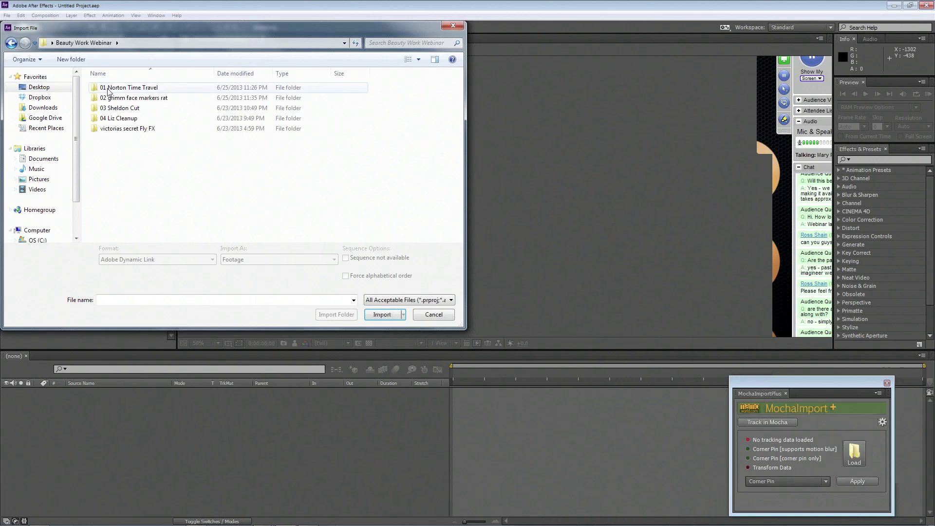
{"action": "double_click", "coordinate": [166, 90]}
{"action": "left_click", "coordinate": [166, 110]}
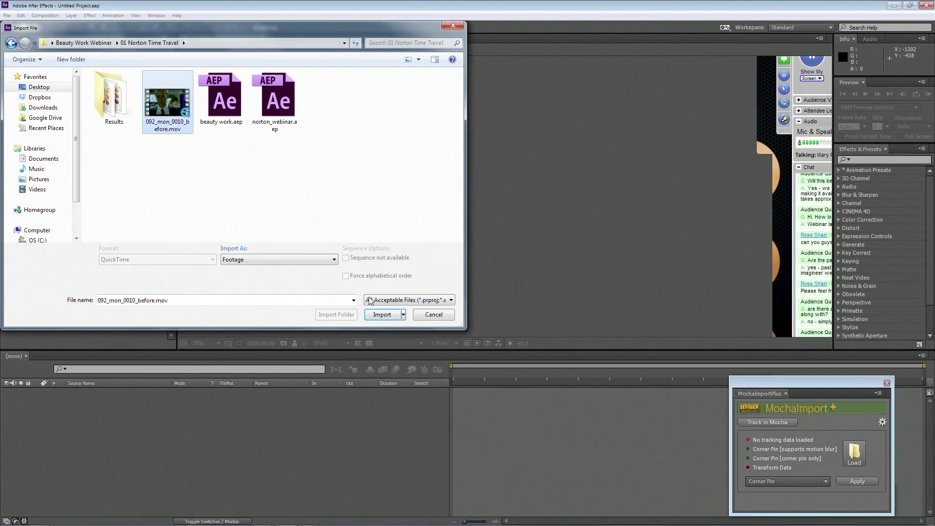
{"action": "left_click", "coordinate": [382, 314]}
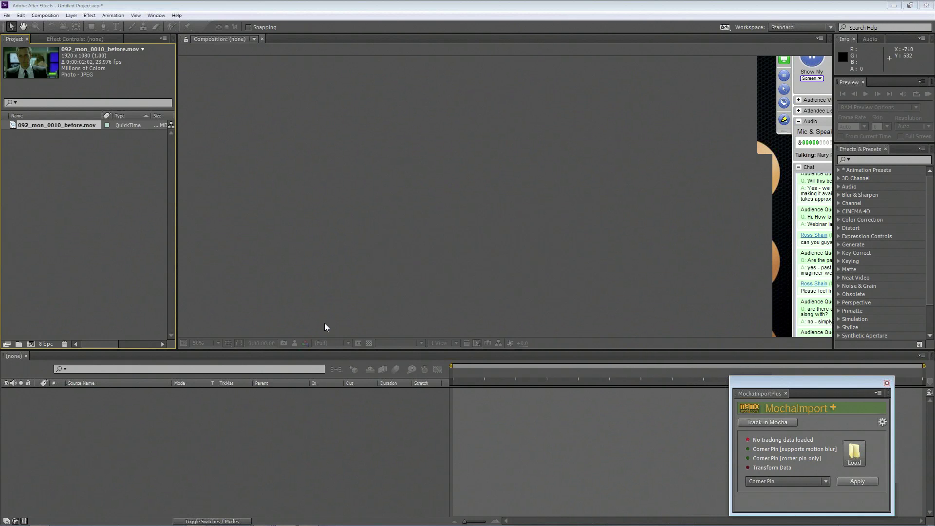
{"action": "left_click_drag", "start_coordinate": [73, 129], "coordinate": [189, 443]}
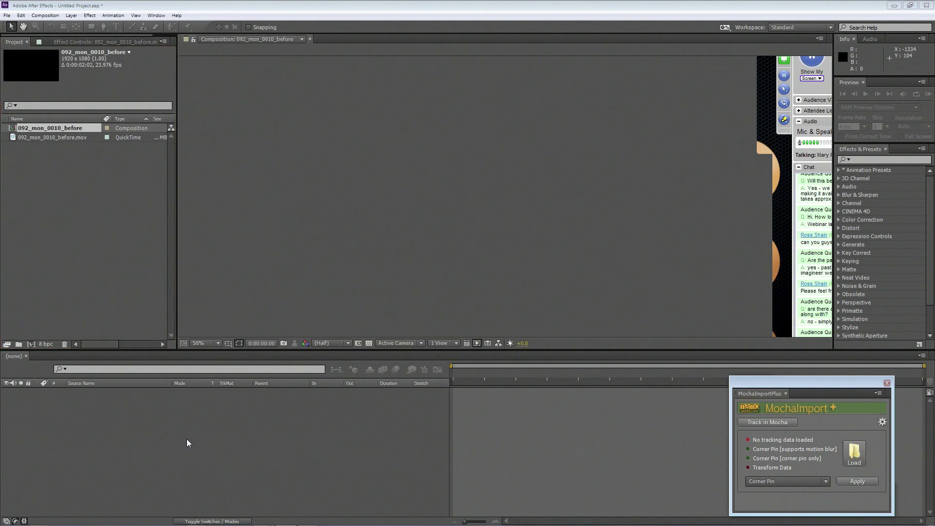
Play the clip through and inspect the man's face up close, especially the eyes and forehead.
{"action": "key", "text": "space"}
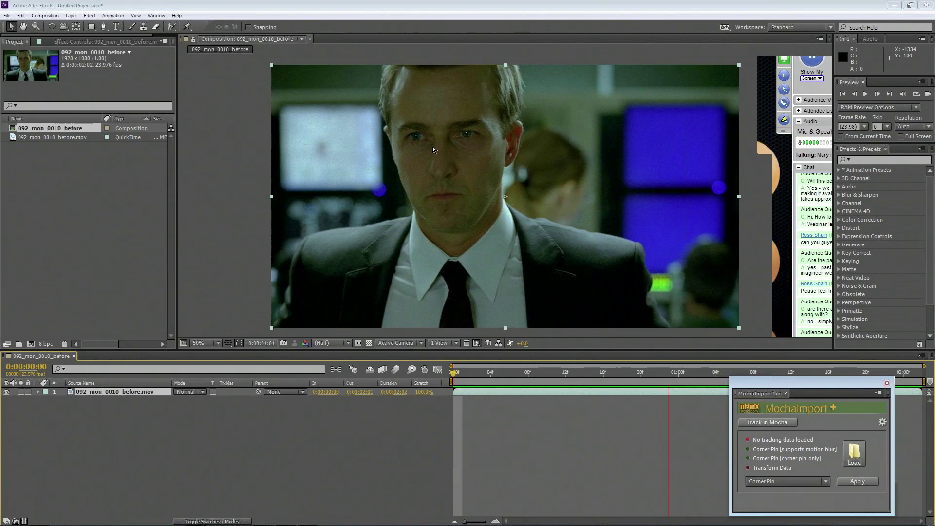
{"action": "key", "text": "z"}
{"action": "left_click", "coordinate": [429, 117]}
{"action": "left_click", "coordinate": [429, 118]}
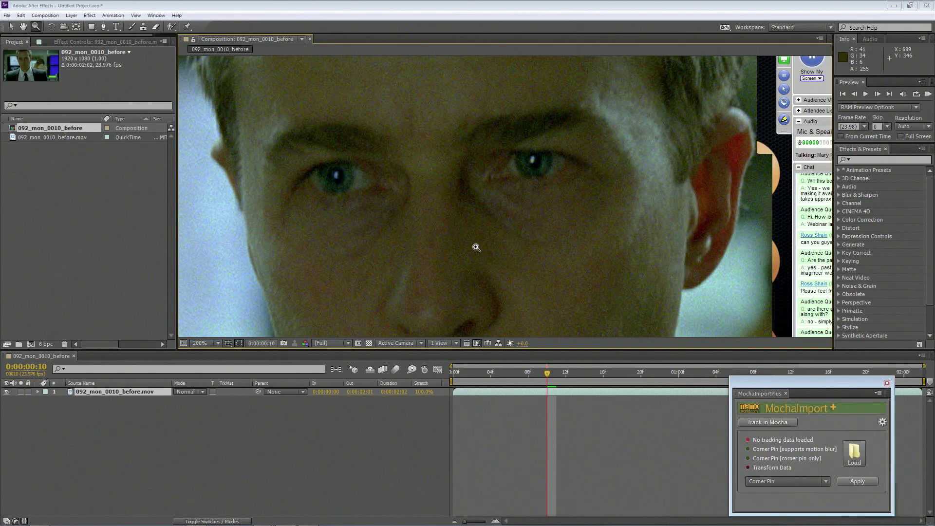
{"action": "left_click_drag", "start_coordinate": [546, 373], "coordinate": [453, 370]}
{"action": "left_click", "coordinate": [491, 227], "text": "alt"}
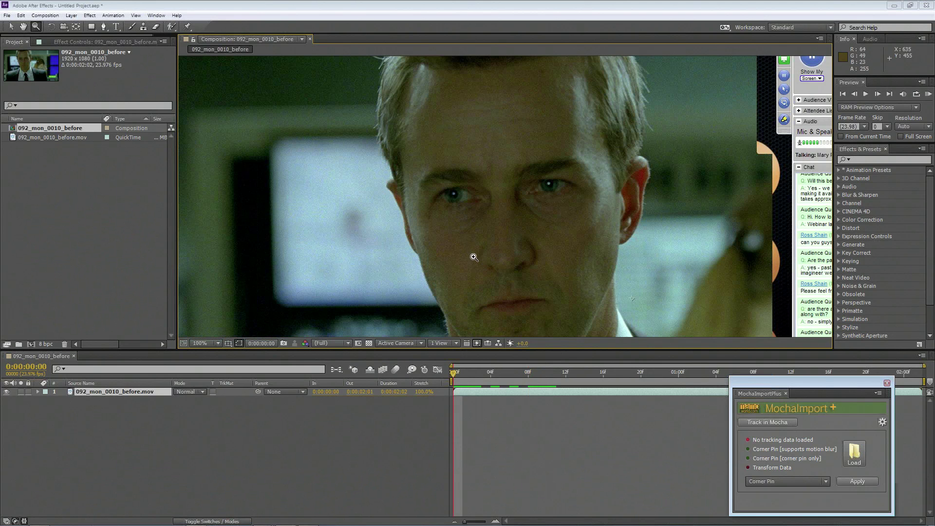
Send the footage layer to mocha AE for tracking, postponing registration and declining the first-run configuration.
{"action": "left_click", "coordinate": [113, 16]}
{"action": "left_click", "coordinate": [143, 200]}
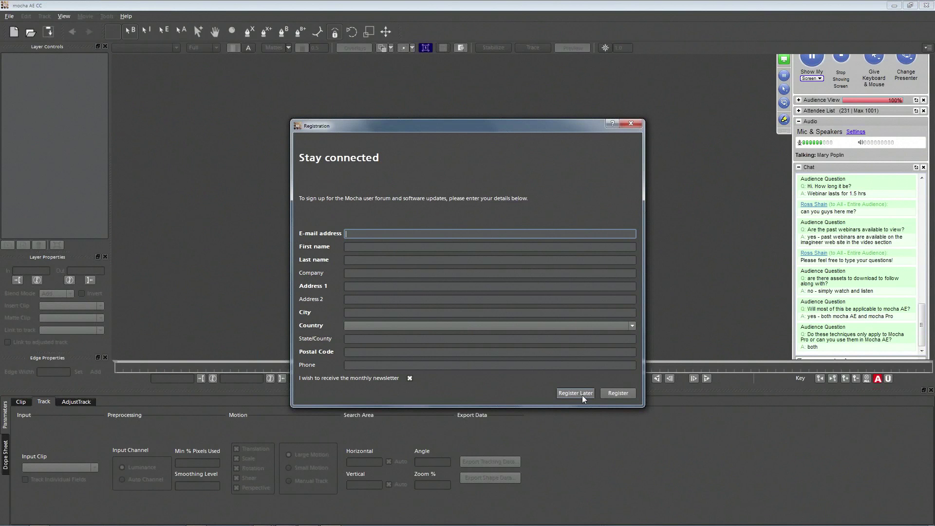
{"action": "left_click", "coordinate": [582, 396]}
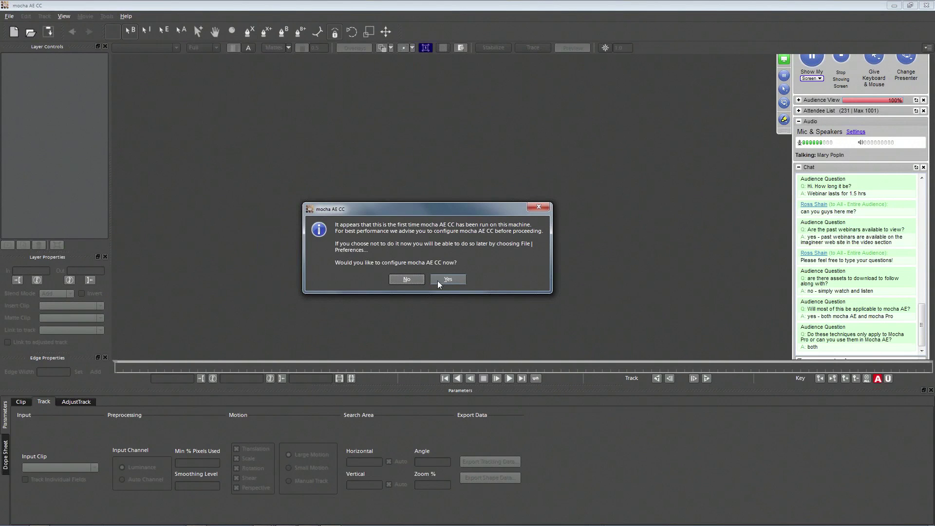
{"action": "left_click", "coordinate": [411, 281]}
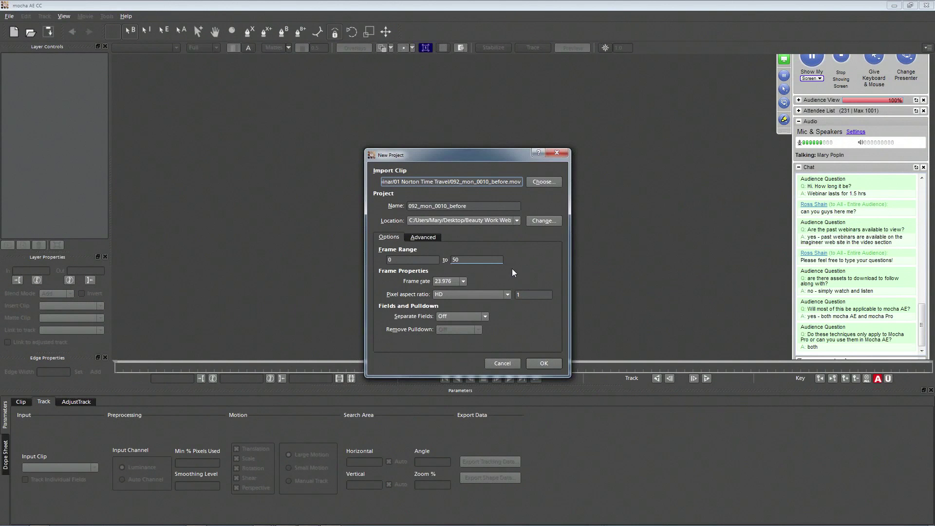
Name the new mocha project 092_mon_0010_before_webinar1 and create it with frame range 0 to 50 at 23.976 fps.
{"action": "left_click_drag", "start_coordinate": [458, 156], "coordinate": [250, 122]}
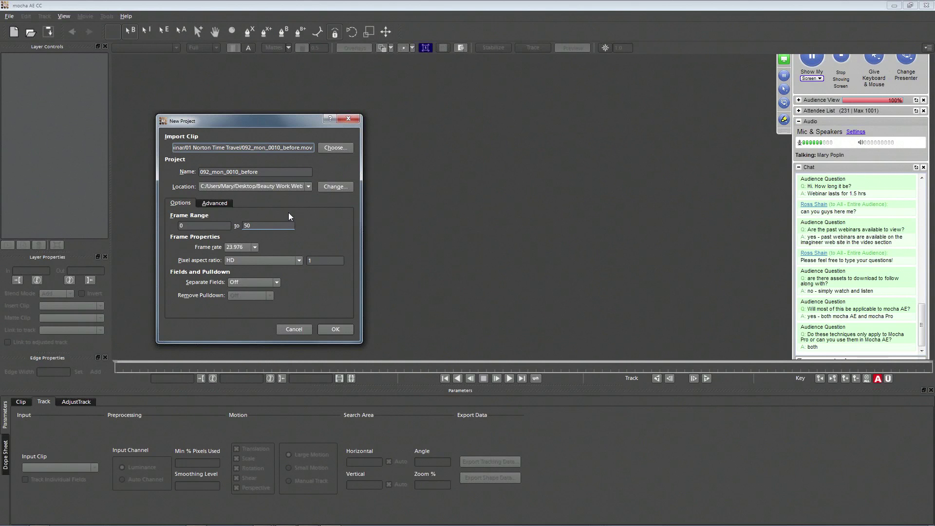
{"action": "left_click_drag", "start_coordinate": [267, 122], "coordinate": [426, 118]}
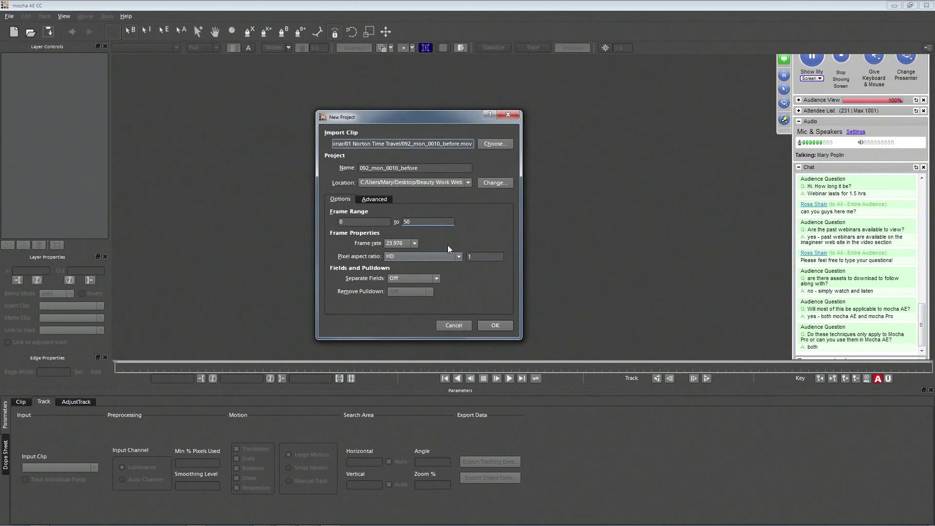
{"action": "left_click_drag", "start_coordinate": [445, 120], "coordinate": [418, 110]}
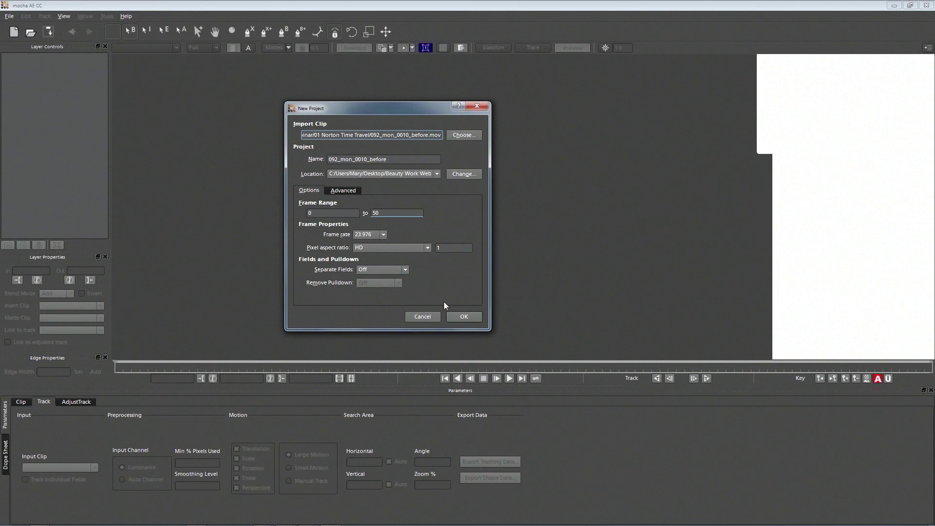
{"action": "left_click", "coordinate": [459, 321]}
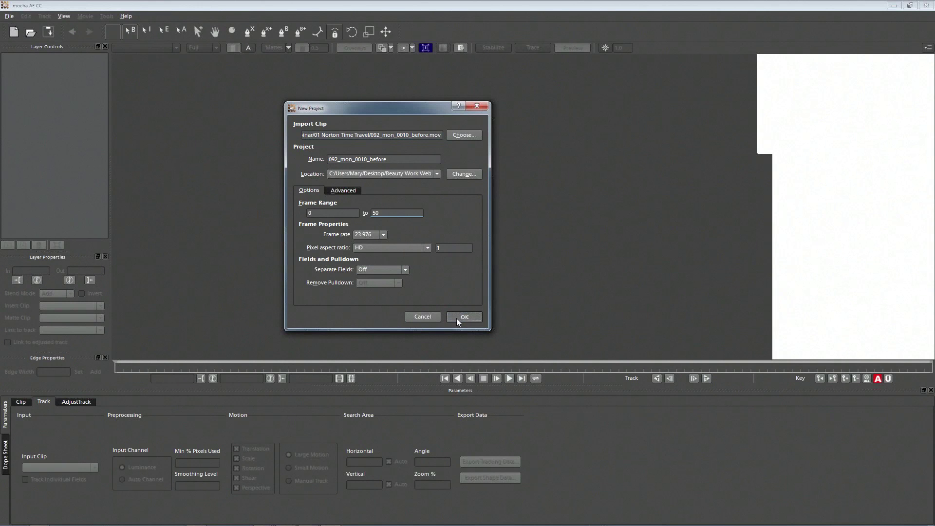
{"action": "left_click", "coordinate": [409, 232]}
{"action": "left_click", "coordinate": [403, 161]}
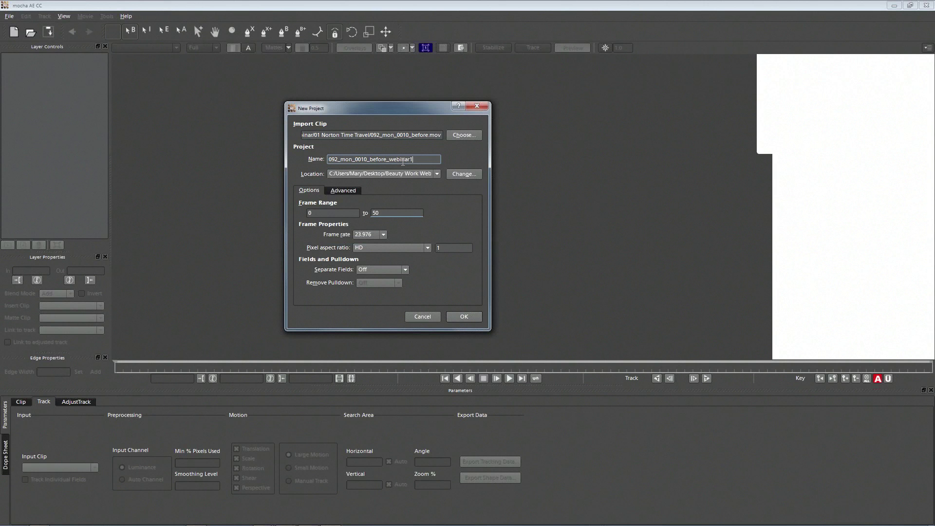
{"action": "left_click", "coordinate": [462, 317]}
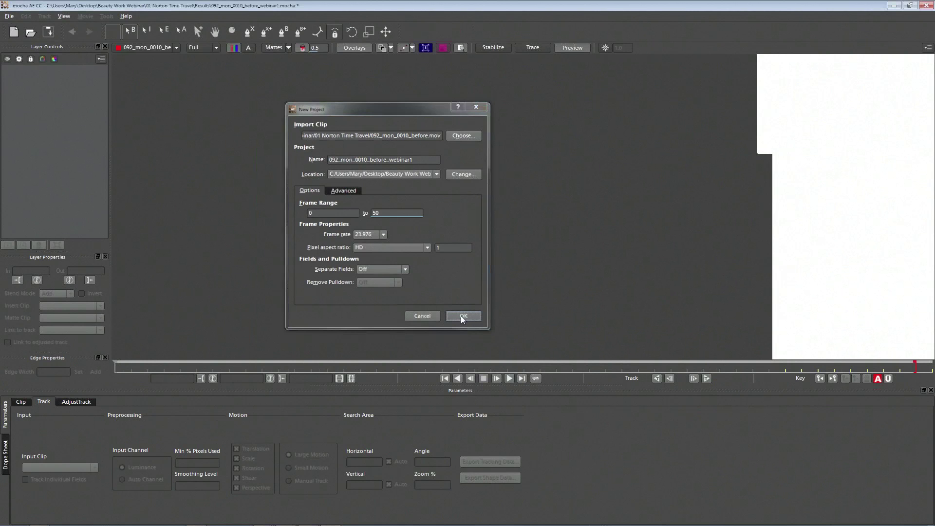
On frame 0, draw a closed X-spline around the man's forehead, following the brow line and dipping between the eyebrows.
{"action": "left_click_drag", "start_coordinate": [361, 364], "coordinate": [10, 292]}
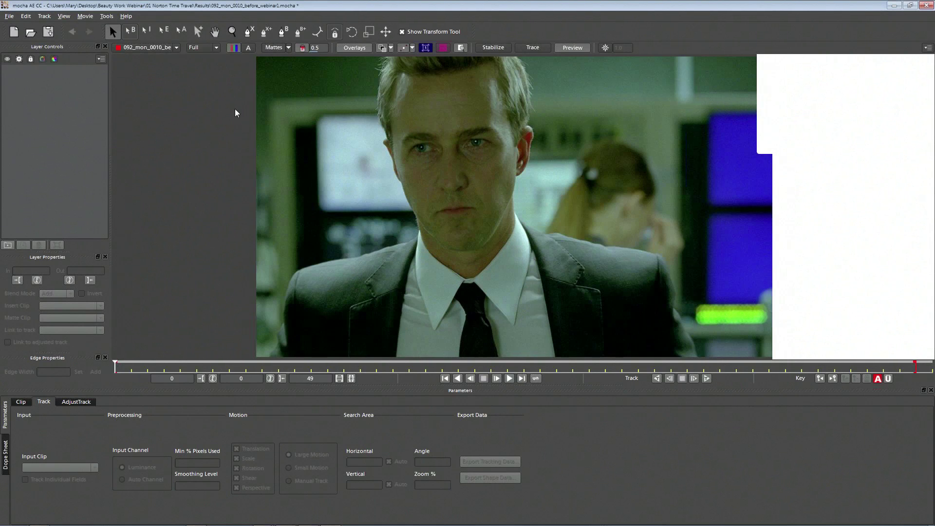
{"action": "left_click", "coordinate": [232, 32]}
{"action": "left_click_drag", "start_coordinate": [482, 139], "coordinate": [431, 215]}
{"action": "key", "text": "x"}
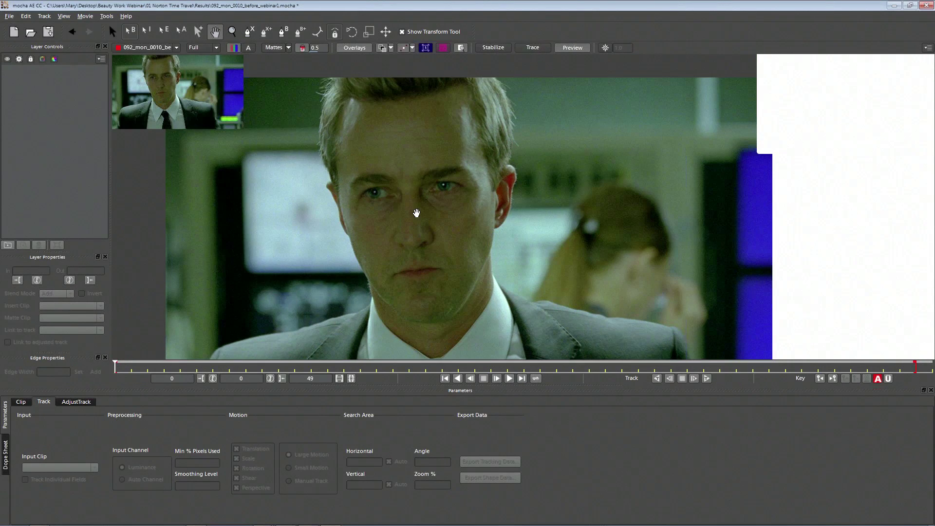
{"action": "left_click", "coordinate": [253, 33]}
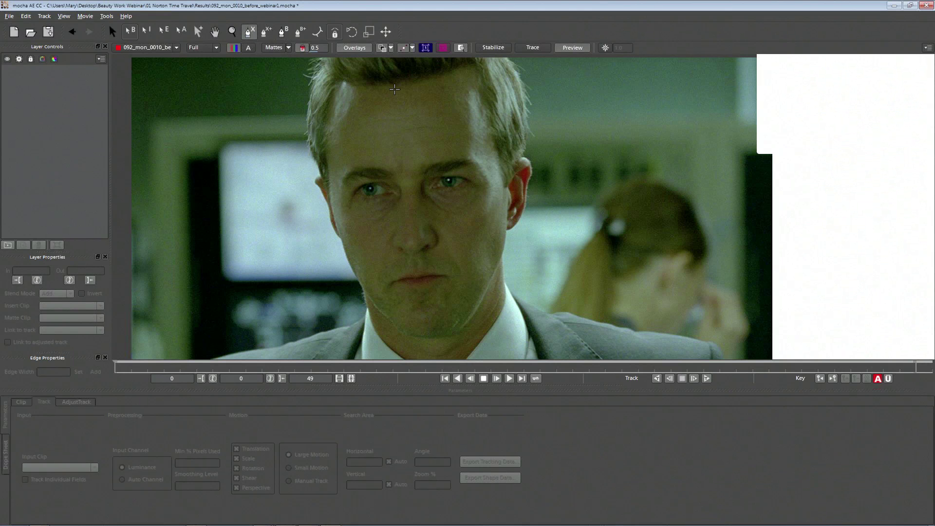
{"action": "left_click", "coordinate": [393, 92]}
{"action": "left_click", "coordinate": [355, 91]}
{"action": "left_click", "coordinate": [338, 131]}
{"action": "left_click", "coordinate": [340, 177]}
{"action": "left_click", "coordinate": [398, 168]}
{"action": "left_click", "coordinate": [419, 194]}
{"action": "left_click", "coordinate": [424, 158]}
{"action": "left_click", "coordinate": [469, 153]}
{"action": "left_click_drag", "start_coordinate": [469, 153], "coordinate": [478, 157]}
{"action": "left_click", "coordinate": [468, 108]}
{"action": "left_click", "coordinate": [437, 86]}
{"action": "left_click", "coordinate": [391, 94]}
Refine the forehead spline's points to sit inside the hairline and above the eyebrows, and round all its curves.
{"action": "left_click_drag", "start_coordinate": [354, 91], "coordinate": [357, 101]}
{"action": "left_click_drag", "start_coordinate": [339, 131], "coordinate": [345, 131]}
{"action": "left_click_drag", "start_coordinate": [435, 86], "coordinate": [437, 91]}
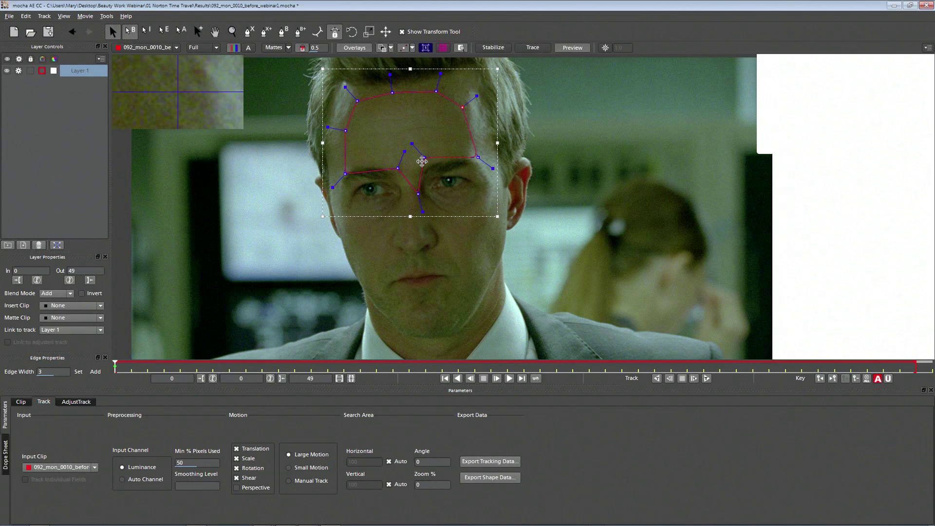
{"action": "left_click_drag", "start_coordinate": [345, 174], "coordinate": [387, 156]}
{"action": "mouse_move", "coordinate": [418, 194]}
{"action": "left_mouse_down"}
{"action": "mouse_move", "coordinate": [407, 183]}
{"action": "mouse_move", "coordinate": [419, 154]}
{"action": "mouse_move", "coordinate": [408, 186]}
{"action": "left_mouse_up"}
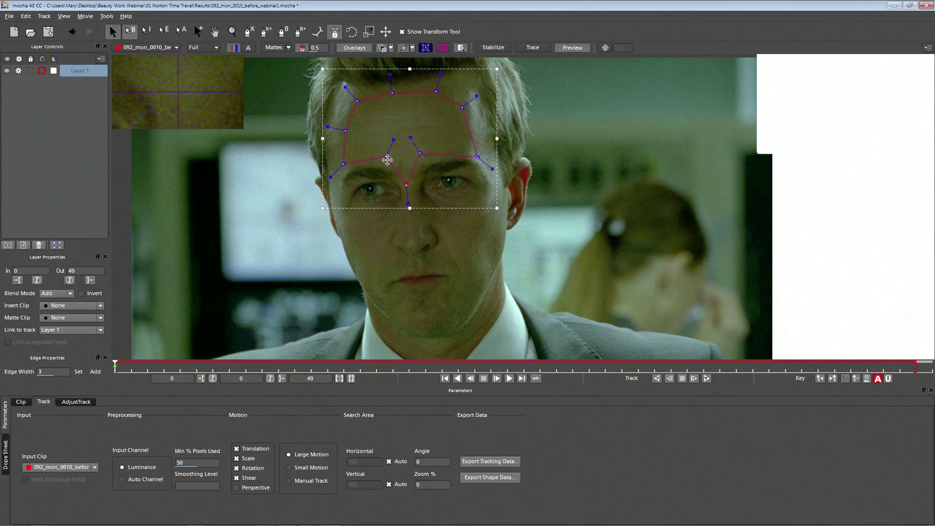
{"action": "left_click_drag", "start_coordinate": [386, 157], "coordinate": [386, 162]}
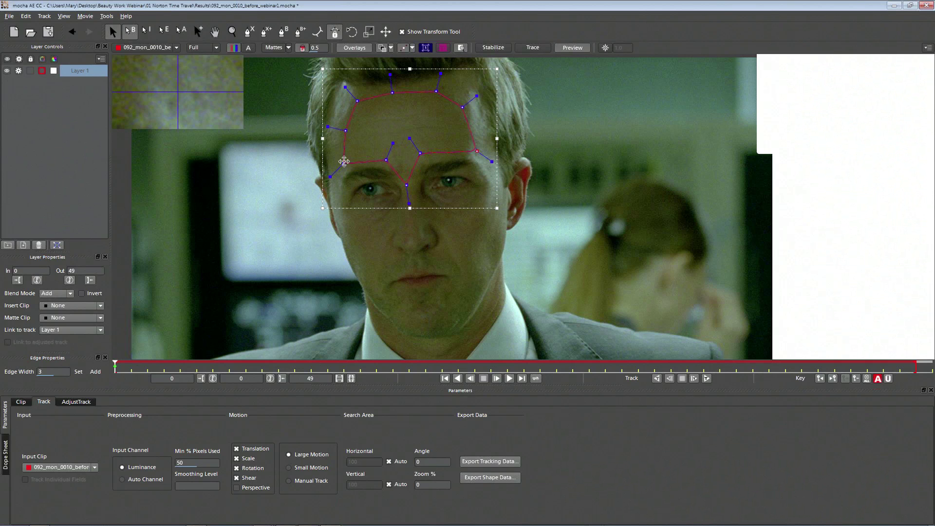
{"action": "left_click_drag", "start_coordinate": [342, 164], "coordinate": [343, 163]}
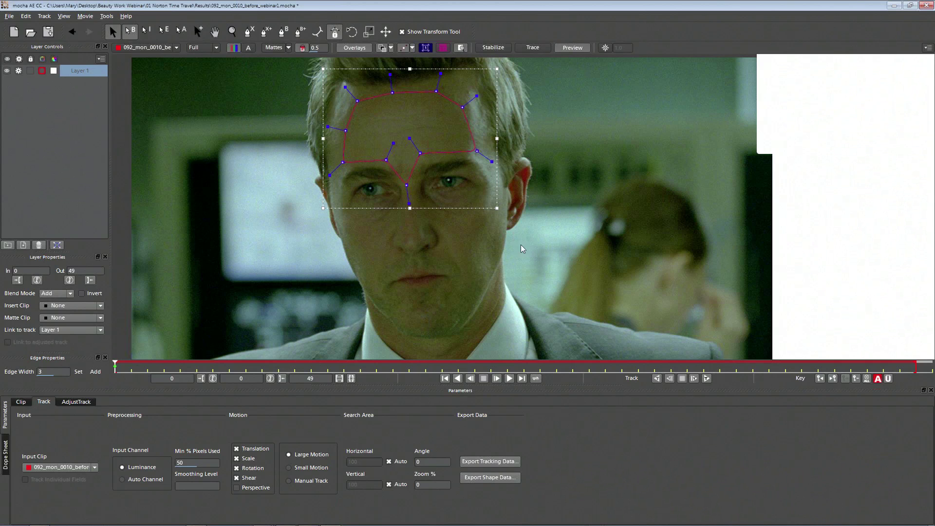
{"action": "left_click_drag", "start_coordinate": [369, 101], "coordinate": [435, 125]}
{"action": "left_click_drag", "start_coordinate": [389, 153], "coordinate": [411, 139]}
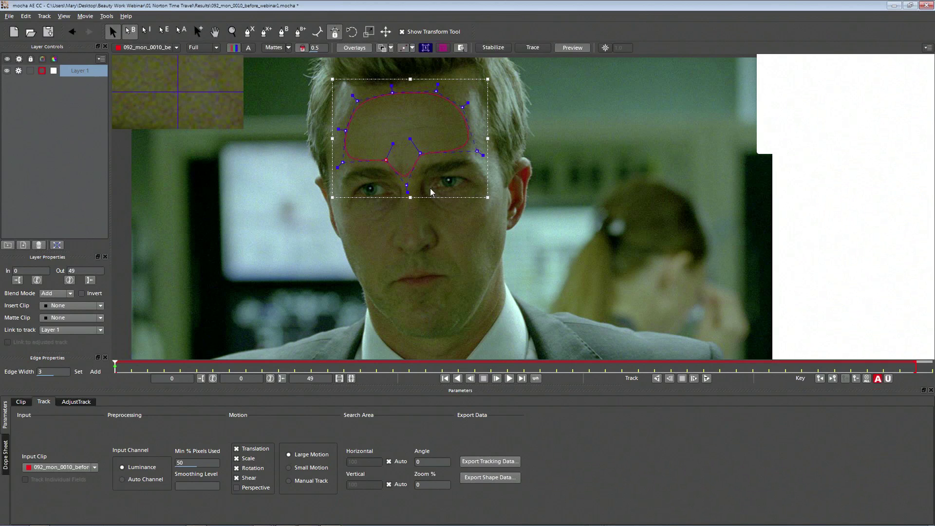
Draw a closed X-spline on a new layer around the under-eye area on the ear side of the face, rounding its curves.
{"action": "left_click", "coordinate": [249, 33]}
{"action": "left_click", "coordinate": [420, 217]}
{"action": "left_click", "coordinate": [415, 165]}
{"action": "left_click", "coordinate": [427, 174]}
{"action": "left_click", "coordinate": [438, 179]}
{"action": "left_click", "coordinate": [432, 190]}
{"action": "left_click", "coordinate": [458, 188]}
{"action": "left_click", "coordinate": [471, 183]}
{"action": "left_click", "coordinate": [484, 180]}
{"action": "left_click", "coordinate": [486, 196]}
{"action": "left_click", "coordinate": [476, 215]}
{"action": "left_click", "coordinate": [459, 227]}
{"action": "left_click", "coordinate": [434, 212]}
{"action": "left_click", "coordinate": [418, 199]}
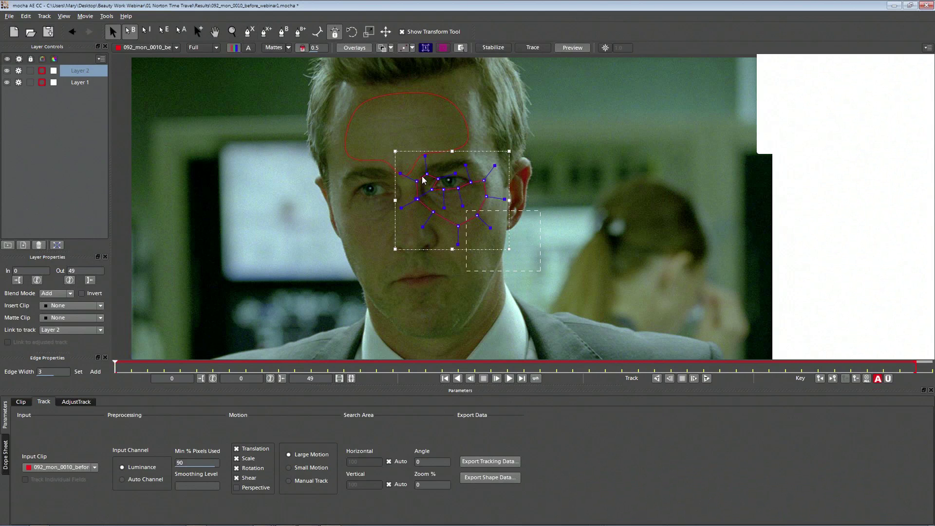
{"action": "left_click_drag", "start_coordinate": [495, 166], "coordinate": [497, 189]}
{"action": "left_click", "coordinate": [538, 201]}
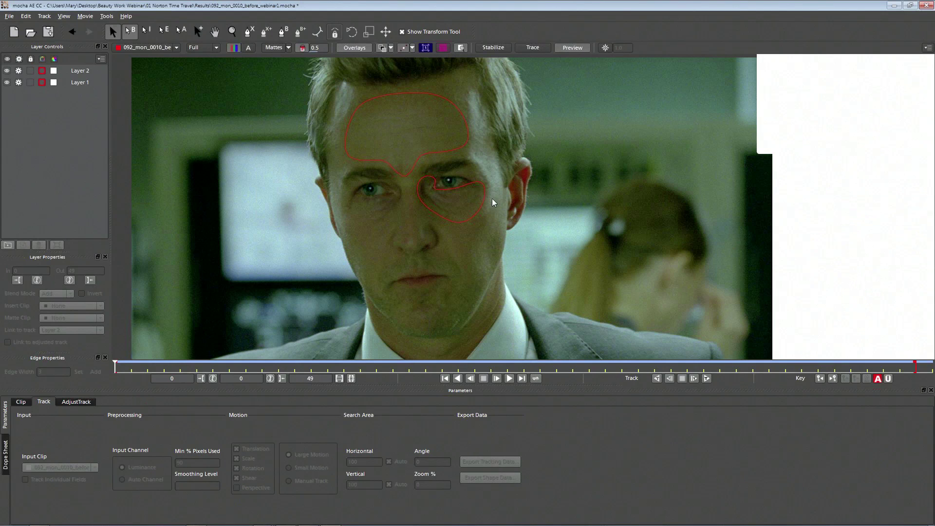
{"action": "left_click", "coordinate": [249, 33]}
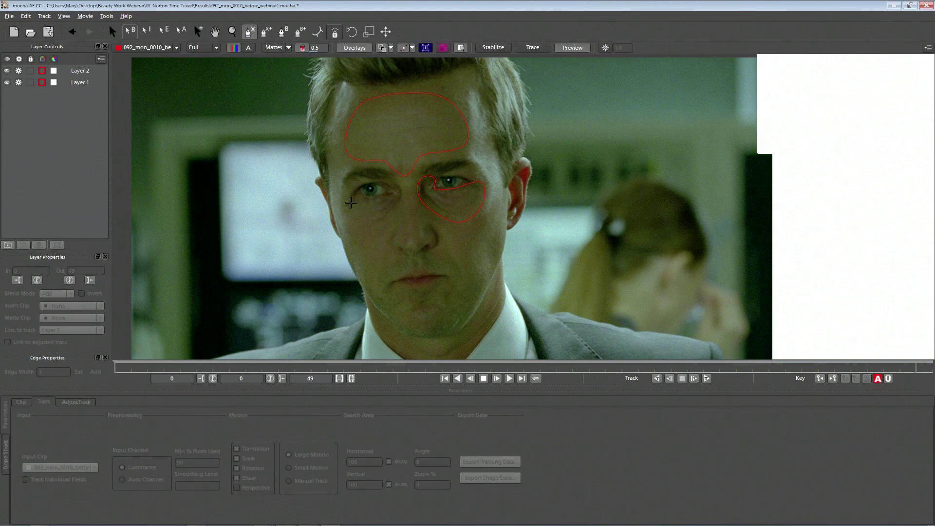
{"action": "left_click", "coordinate": [351, 193]}
{"action": "left_click", "coordinate": [366, 199]}
{"action": "left_click", "coordinate": [381, 199]}
{"action": "left_click", "coordinate": [392, 194]}
{"action": "left_click", "coordinate": [389, 182]}
{"action": "left_click", "coordinate": [395, 176]}
{"action": "left_click", "coordinate": [405, 185]}
{"action": "left_click", "coordinate": [404, 199]}
{"action": "left_click", "coordinate": [395, 220]}
{"action": "left_click", "coordinate": [370, 228]}
{"action": "left_click", "coordinate": [350, 220]}
{"action": "left_click", "coordinate": [342, 201]}
{"action": "left_click", "coordinate": [346, 194]}
{"action": "right_click", "coordinate": [348, 205]}
{"action": "left_click_drag", "start_coordinate": [395, 159], "coordinate": [470, 214]}
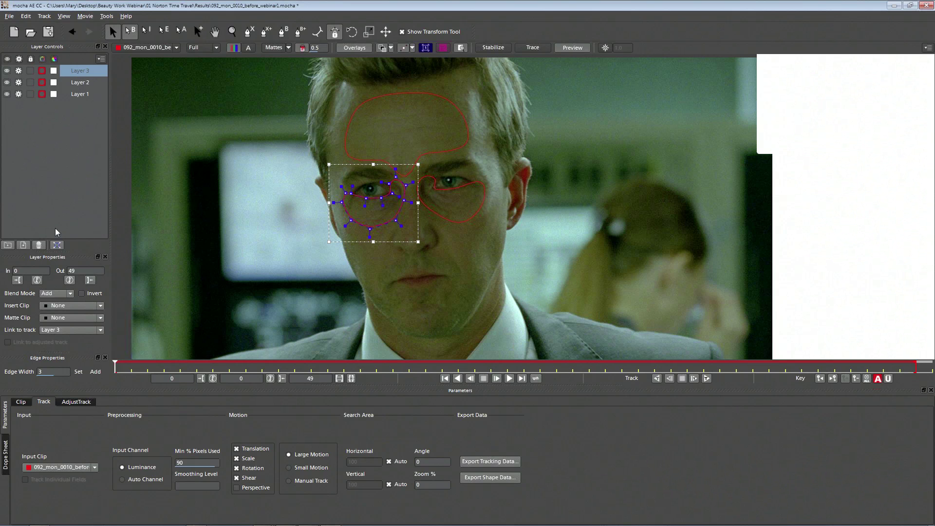
{"action": "left_click", "coordinate": [39, 245]}
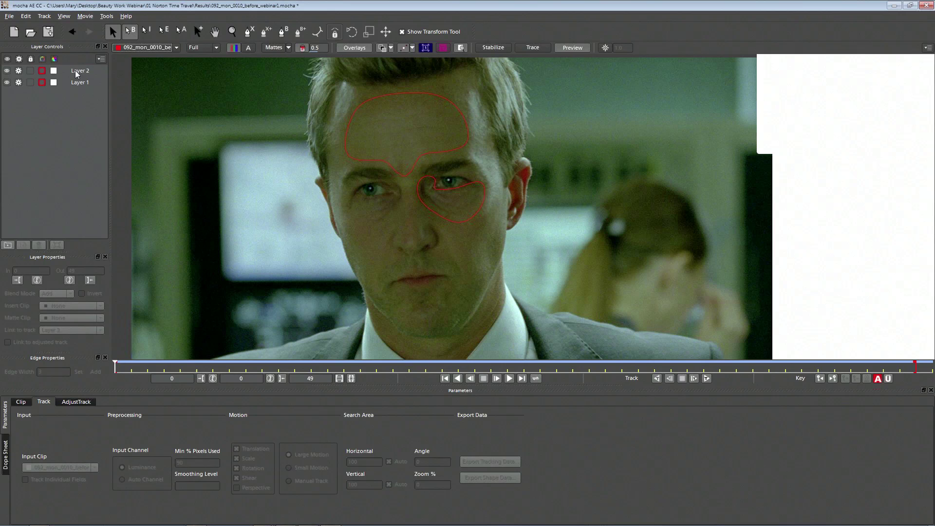
Add an X-spline to Layer 2 around the area beneath the other eye and round the curves of the layer's points.
{"action": "left_click", "coordinate": [266, 32]}
{"action": "left_click", "coordinate": [388, 183]}
{"action": "left_click", "coordinate": [395, 177]}
{"action": "left_click", "coordinate": [408, 197]}
{"action": "left_click", "coordinate": [403, 213]}
{"action": "left_click", "coordinate": [393, 219]}
{"action": "left_click", "coordinate": [385, 224]}
{"action": "left_click", "coordinate": [358, 224]}
{"action": "left_click", "coordinate": [345, 211]}
{"action": "left_click", "coordinate": [346, 192]}
{"action": "left_click", "coordinate": [356, 192]}
{"action": "left_click", "coordinate": [361, 198]}
{"action": "left_click", "coordinate": [376, 200]}
{"action": "left_click", "coordinate": [391, 195]}
{"action": "left_click", "coordinate": [385, 183]}
{"action": "left_click", "coordinate": [385, 182]}
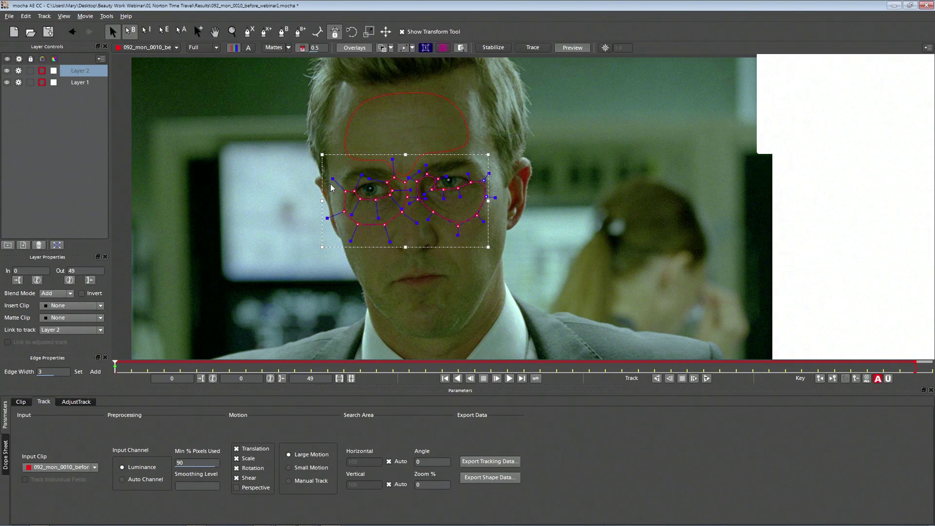
{"action": "left_click_drag", "start_coordinate": [334, 180], "coordinate": [372, 207]}
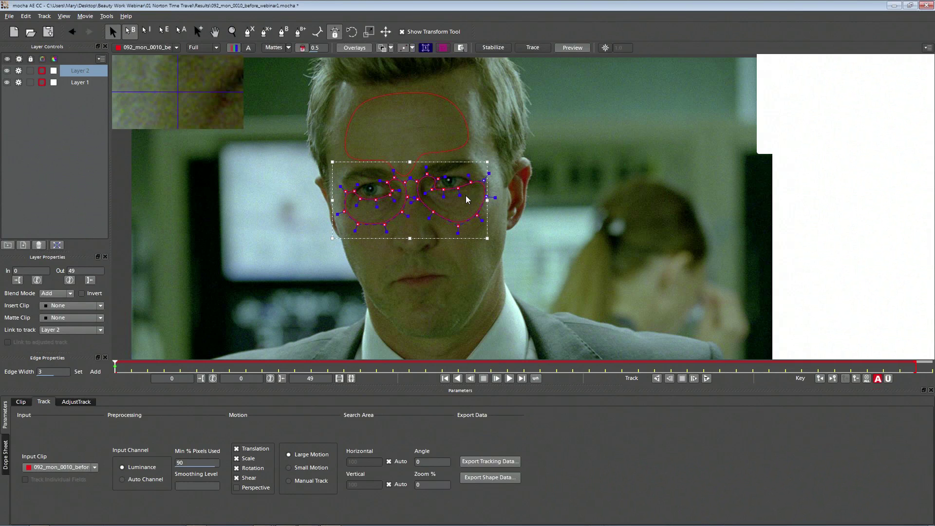
Rename Layer 2 as "under eye" and Layer 1 as "forhead".
{"action": "left_click", "coordinate": [417, 291]}
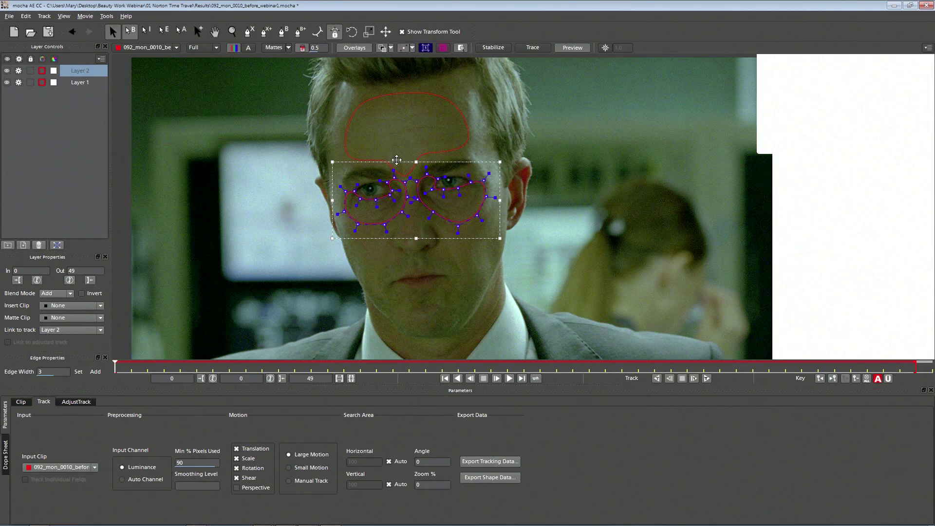
{"action": "left_click", "coordinate": [244, 35]}
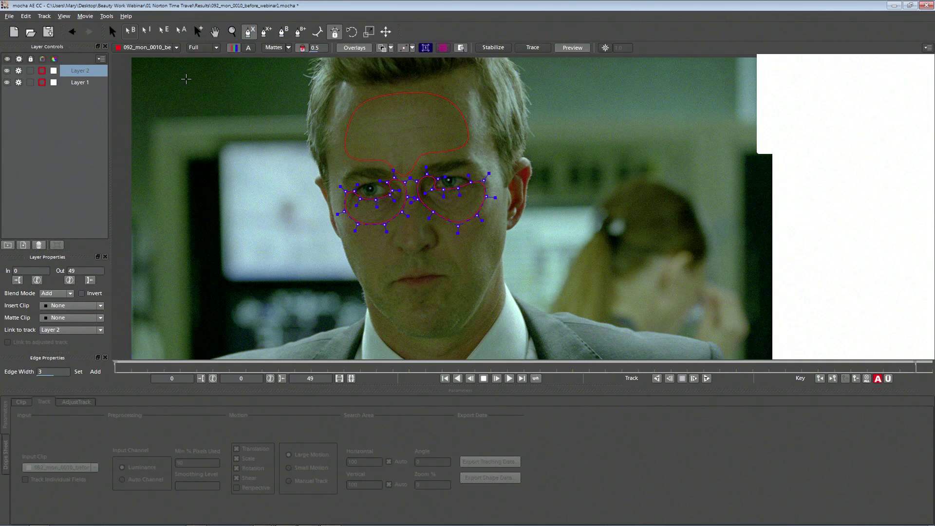
{"action": "double_click", "coordinate": [82, 71]}
{"action": "type", "text": "under eye"}
{"action": "double_click", "coordinate": [79, 82]}
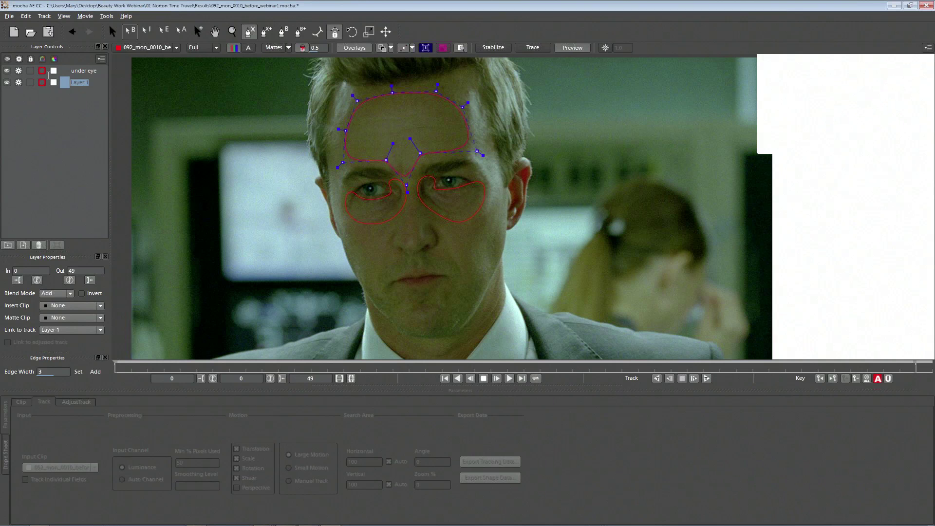
{"action": "type", "text": "forhead"}
{"action": "left_click", "coordinate": [89, 71]}
{"action": "left_click", "coordinate": [80, 84]}
{"action": "left_click", "coordinate": [83, 72]}
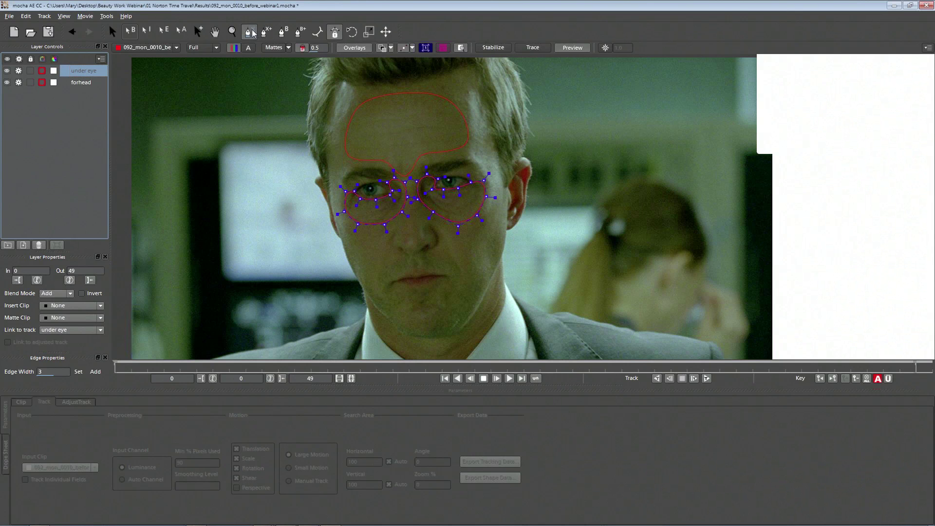
Draw a closed X-spline on a new layer around the smile line on the side of the face away from the visible ear.
{"action": "left_click", "coordinate": [405, 215]}
{"action": "left_click", "coordinate": [395, 229]}
{"action": "left_click", "coordinate": [383, 238]}
{"action": "left_click", "coordinate": [374, 261]}
{"action": "left_click", "coordinate": [364, 296]}
{"action": "left_click", "coordinate": [379, 316]}
{"action": "left_click", "coordinate": [384, 282]}
{"action": "left_click", "coordinate": [389, 263]}
{"action": "left_click", "coordinate": [394, 248]}
{"action": "right_click", "coordinate": [397, 239]}
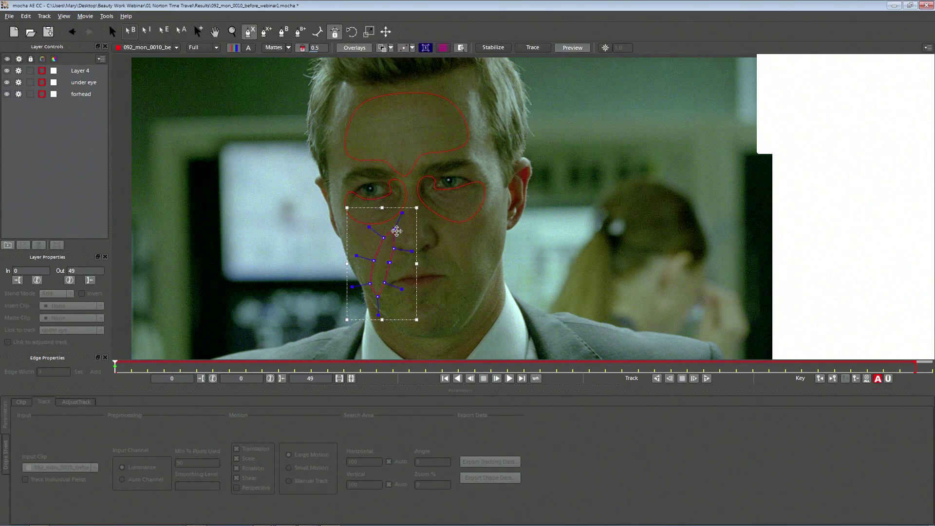
Add an X-spline to Layer 4 around the smile line on the ear side of the face, from nostril to mouth corner.
{"action": "left_click", "coordinate": [266, 31]}
{"action": "left_click", "coordinate": [426, 220]}
{"action": "left_click", "coordinate": [442, 228]}
{"action": "left_click", "coordinate": [468, 241]}
{"action": "left_click", "coordinate": [453, 239]}
{"action": "left_click", "coordinate": [460, 258]}
{"action": "left_click", "coordinate": [473, 274]}
{"action": "left_click", "coordinate": [464, 294]}
{"action": "left_click", "coordinate": [463, 311]}
{"action": "left_click", "coordinate": [453, 272]}
{"action": "left_click", "coordinate": [442, 254]}
{"action": "left_click", "coordinate": [438, 239]}
{"action": "left_click", "coordinate": [420, 239]}
{"action": "right_click", "coordinate": [398, 251]}
Add an X-spline to Layer 4 around the chin crease below the lower lip and round the curves of all the layer's points.
{"action": "left_click", "coordinate": [264, 32]}
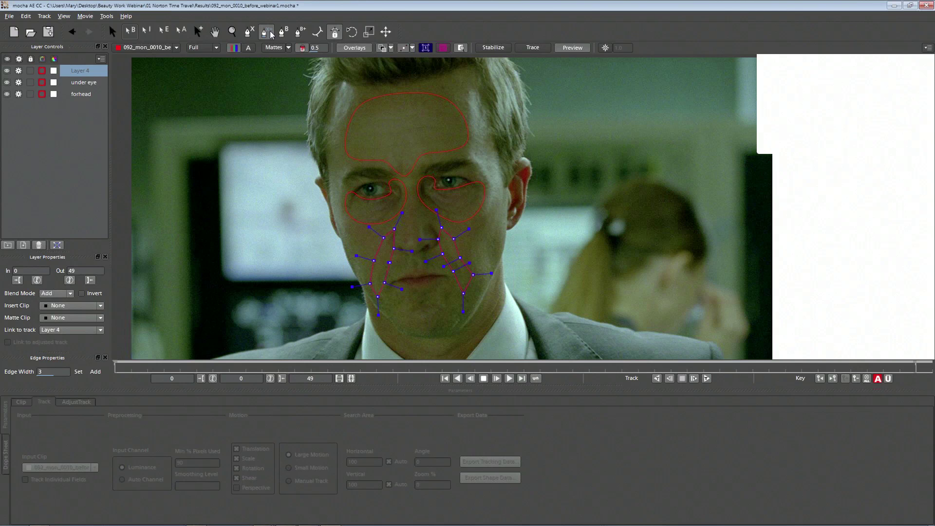
{"action": "left_click", "coordinate": [397, 301]}
{"action": "left_click", "coordinate": [415, 298]}
{"action": "left_click", "coordinate": [432, 308]}
{"action": "left_click", "coordinate": [420, 313]}
{"action": "left_click", "coordinate": [392, 317]}
{"action": "right_click", "coordinate": [412, 295]}
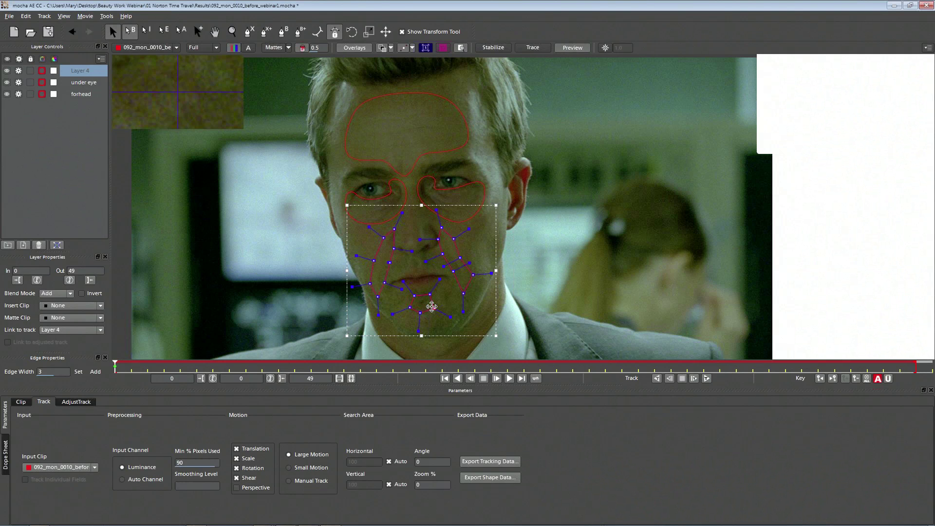
{"action": "left_click_drag", "start_coordinate": [289, 188], "coordinate": [552, 390]}
{"action": "left_click_drag", "start_coordinate": [469, 230], "coordinate": [453, 239]}
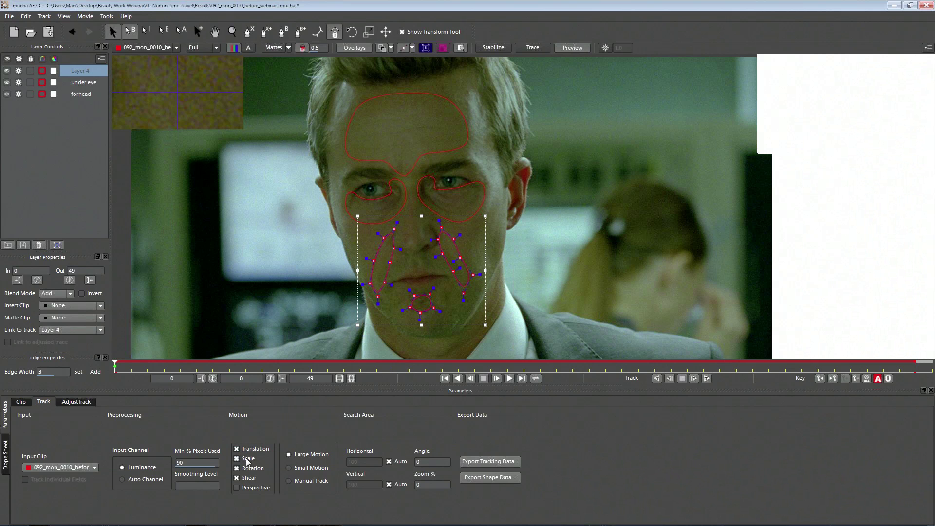
Rename Layer 4 as "hard mouth lines" and enable perspective motion for all three layers.
{"action": "left_click", "coordinate": [238, 489]}
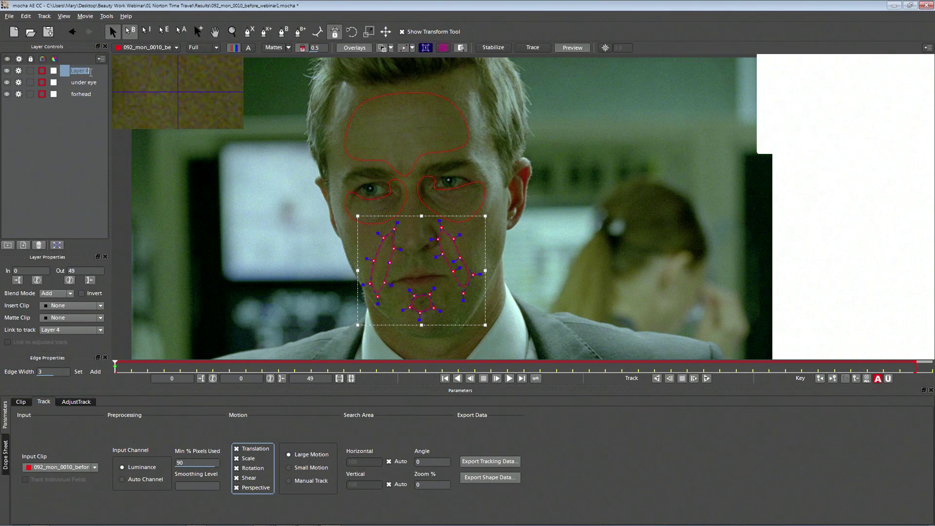
{"action": "type", "text": "around mouth lines"}
{"action": "left_click", "coordinate": [83, 80]}
{"action": "left_click", "coordinate": [237, 488]}
{"action": "left_click", "coordinate": [81, 94]}
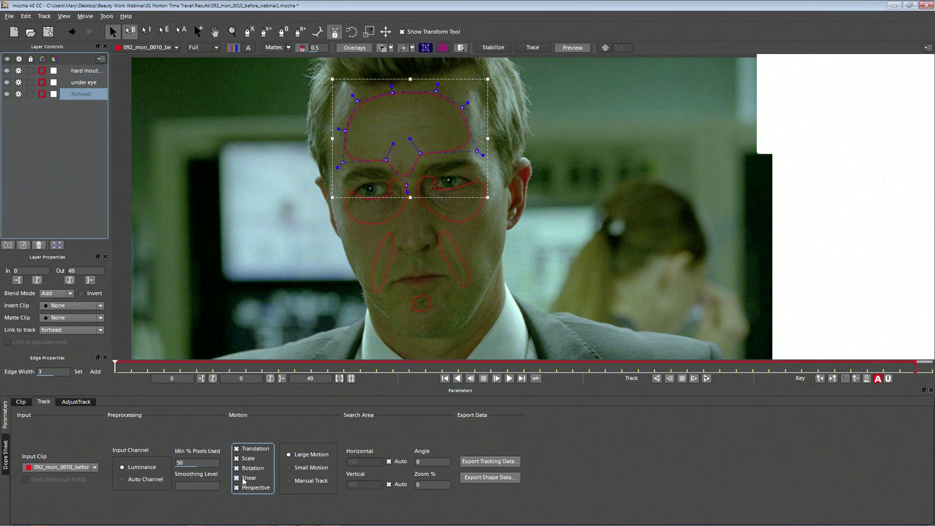
Track the layers forward from frame 0 to frame 49, and return the playhead to frame 0.
{"action": "left_click", "coordinate": [83, 70]}
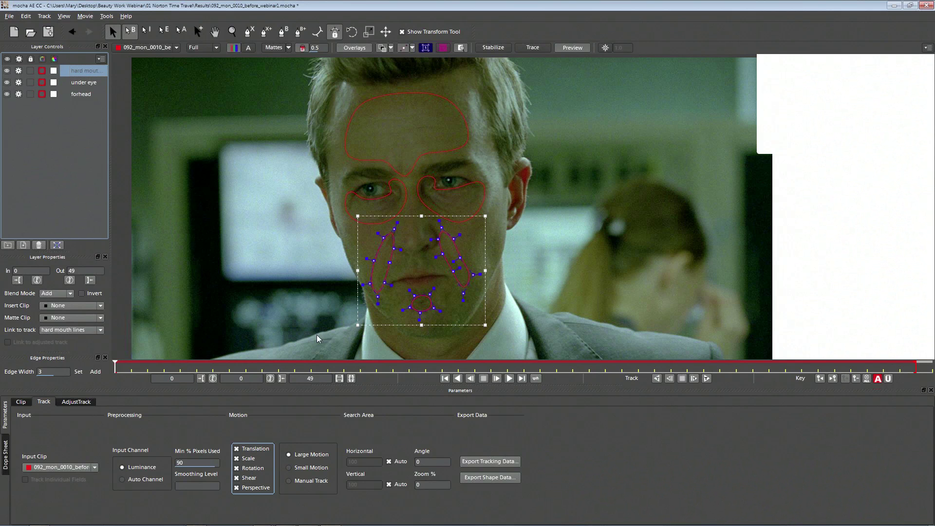
{"action": "left_click", "coordinate": [707, 378]}
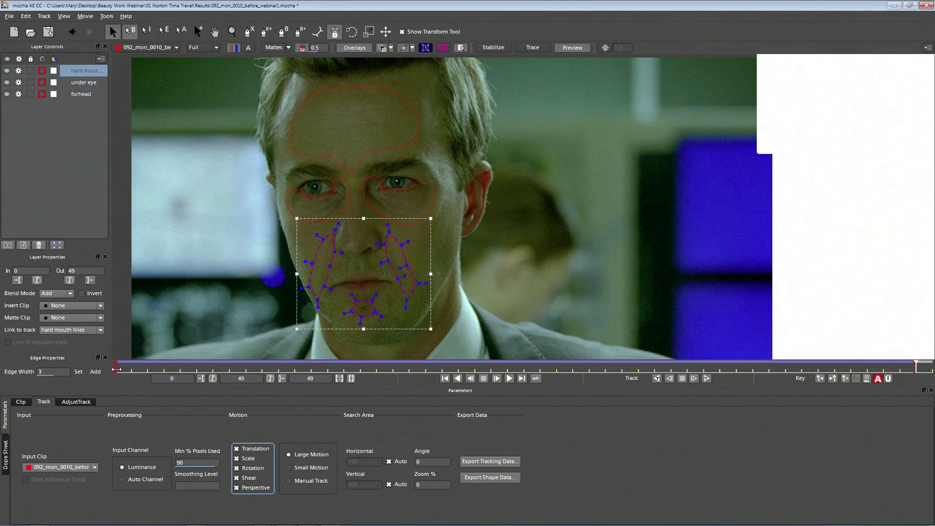
{"action": "left_click_drag", "start_coordinate": [373, 372], "coordinate": [115, 363]}
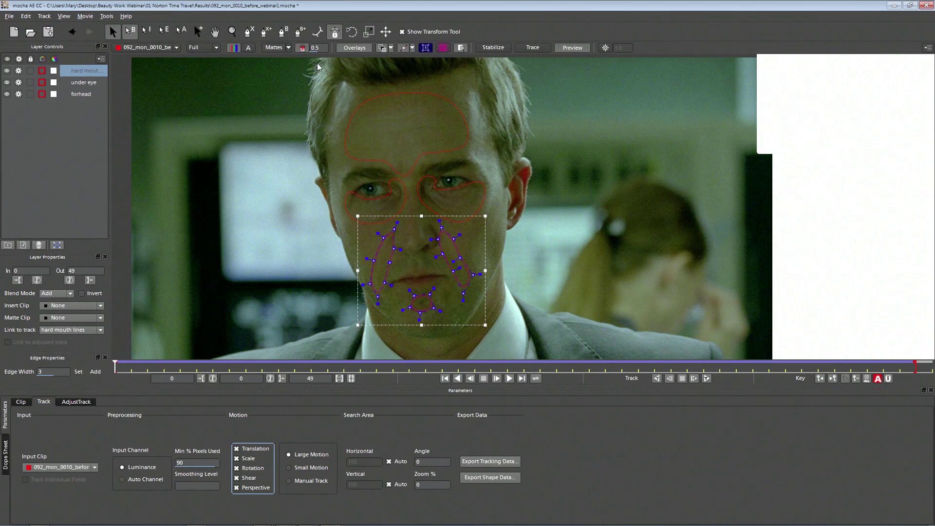
Display the layer mattes and inset the inner edge points of the smile-line spline away from the ear to feather it.
{"action": "left_click", "coordinate": [274, 49]}
{"action": "left_click", "coordinate": [232, 32]}
{"action": "left_click", "coordinate": [416, 268]}
{"action": "key", "text": "x"}
{"action": "left_click_drag", "start_coordinate": [409, 269], "coordinate": [403, 232]}
{"action": "key", "text": "z"}
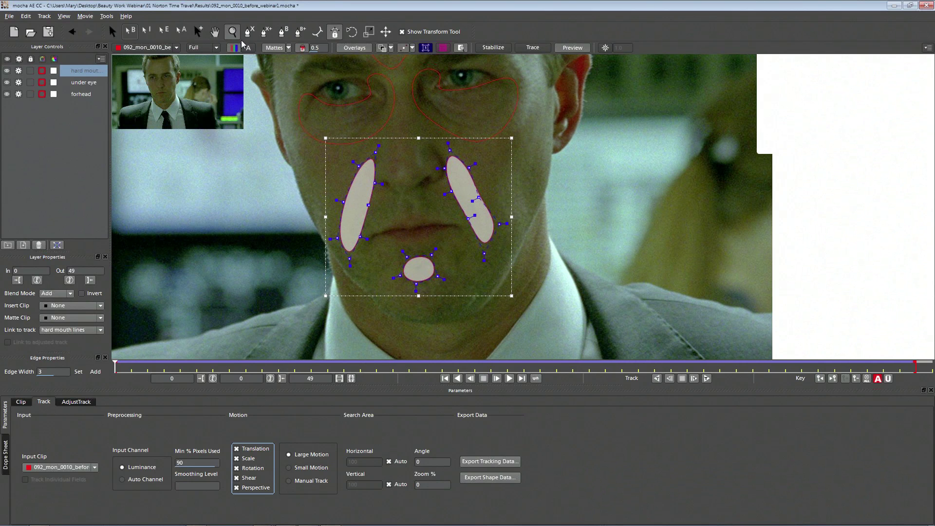
{"action": "key", "text": "s"}
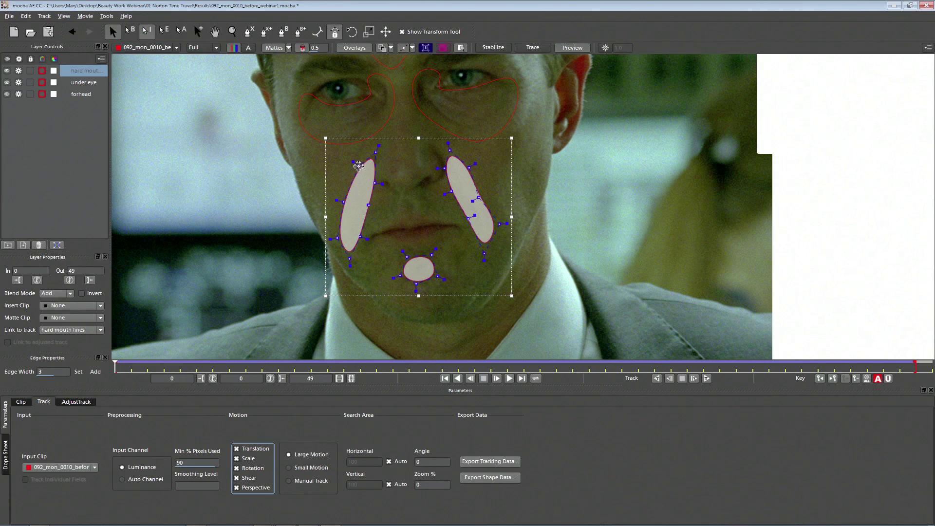
{"action": "left_click", "coordinate": [359, 167]}
{"action": "left_click_drag", "start_coordinate": [375, 154], "coordinate": [348, 204]}
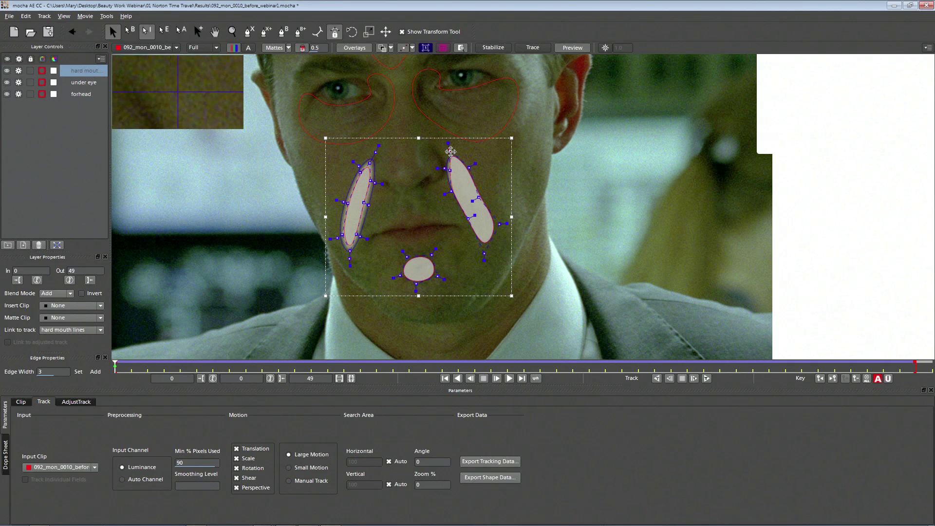
Inset the inner edge points of the ear-side smile-line spline and the chin spline to feather both mattes.
{"action": "left_click", "coordinate": [468, 169]}
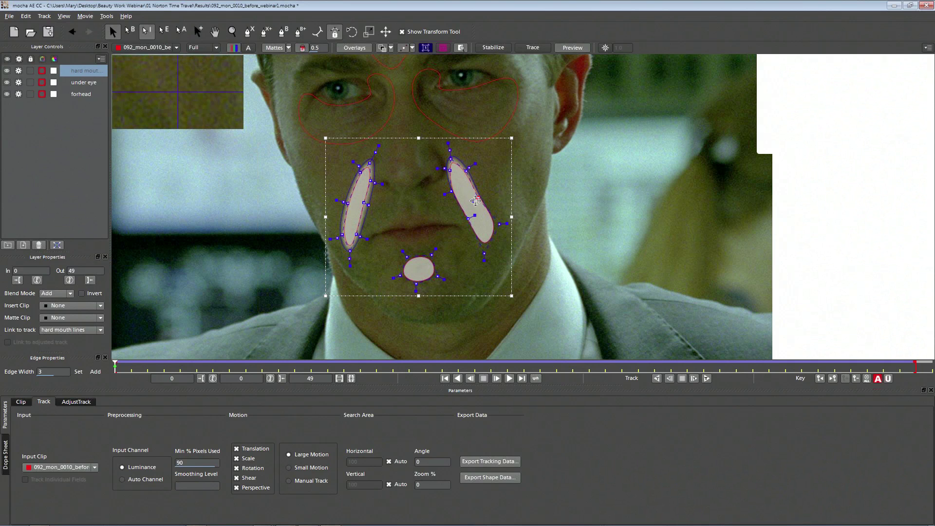
{"action": "left_click", "coordinate": [493, 224]}
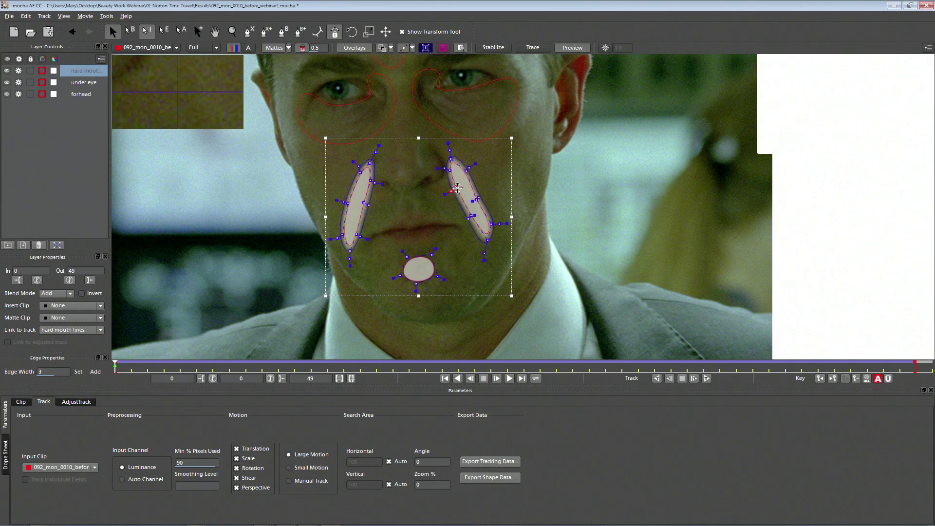
{"action": "left_click", "coordinate": [431, 255]}
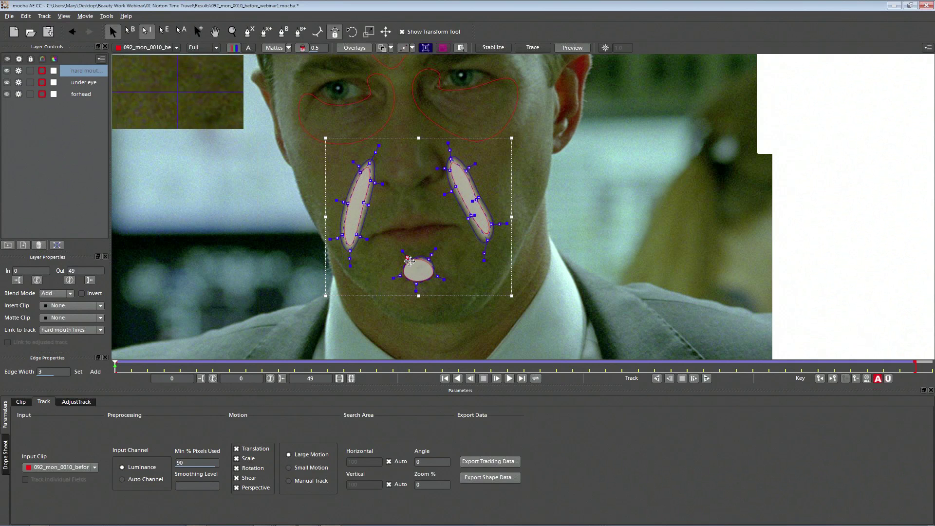
{"action": "left_click", "coordinate": [417, 283]}
{"action": "left_click", "coordinate": [433, 272]}
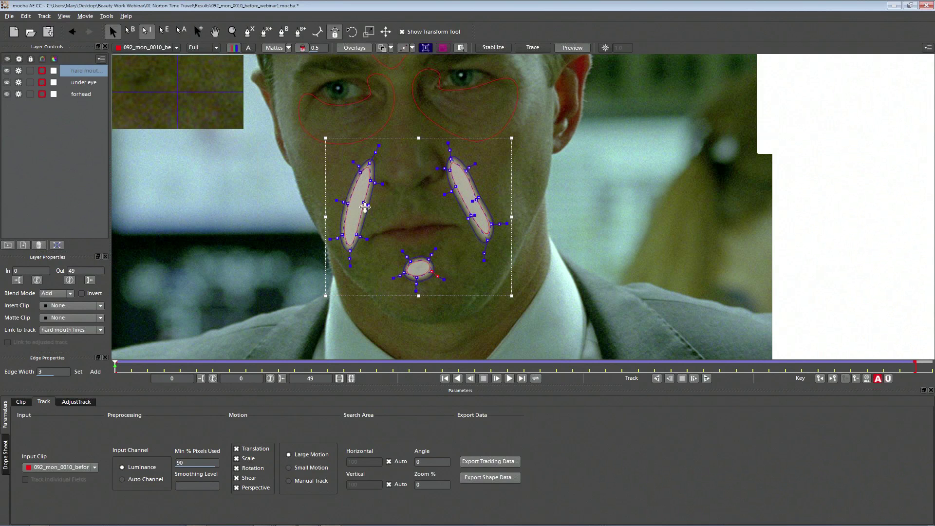
On the under eye layer, inset the inner edge points along the lower eyelid of the ear-side spline.
{"action": "left_click", "coordinate": [421, 118]}
{"action": "key", "text": "x"}
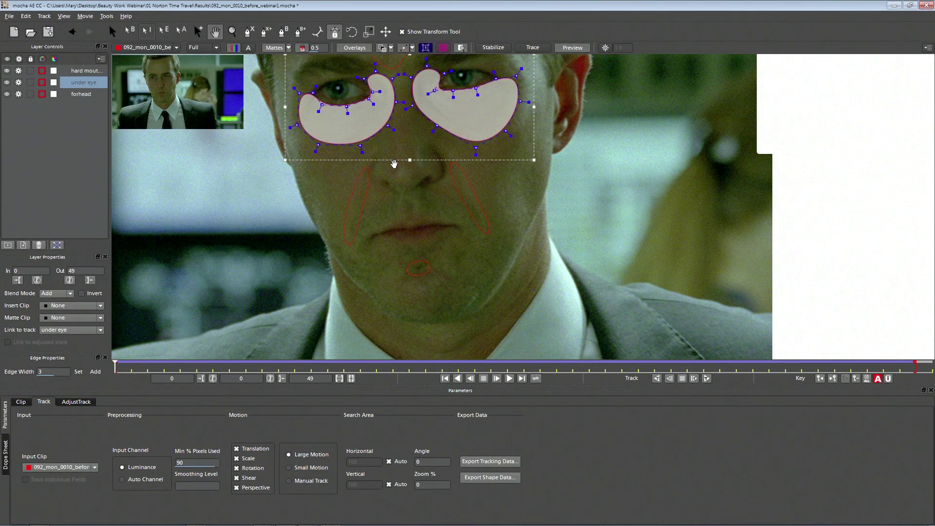
{"action": "left_click_drag", "start_coordinate": [395, 177], "coordinate": [410, 274]}
{"action": "key", "text": "s"}
{"action": "left_click", "coordinate": [455, 176]}
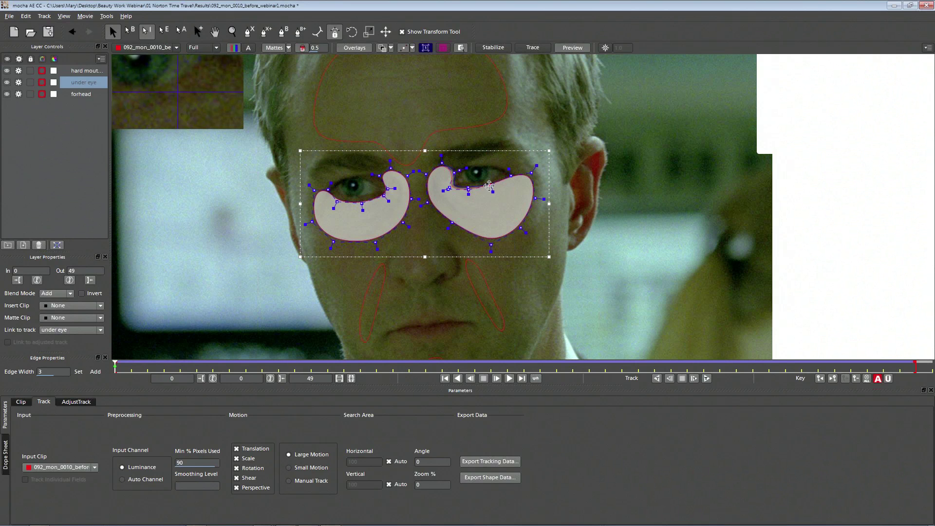
{"action": "left_click", "coordinate": [512, 179]}
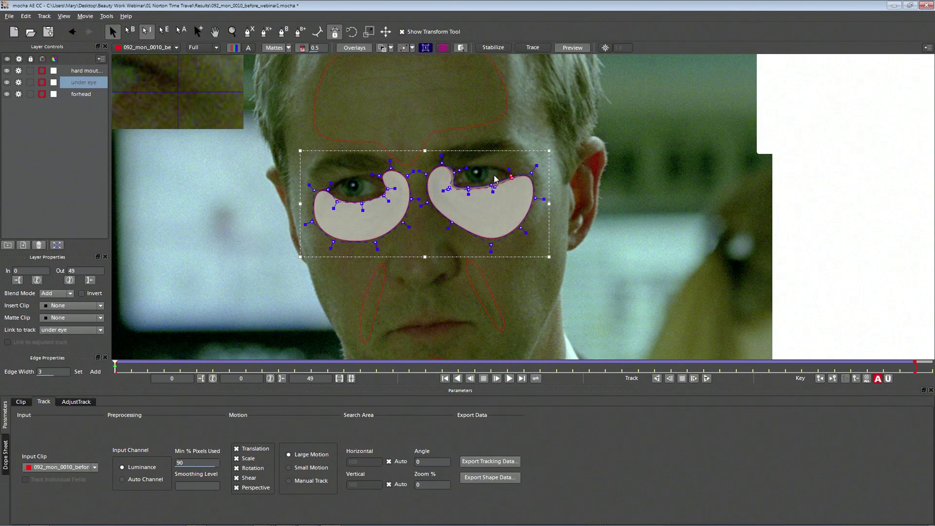
Inset the inner edge points all around the under-eye spline on the side away from the ear, feathering its lower edge most.
{"action": "left_click", "coordinate": [385, 196]}
{"action": "left_click", "coordinate": [321, 201]}
{"action": "left_click_drag", "start_coordinate": [313, 222], "coordinate": [404, 190]}
{"action": "left_click", "coordinate": [382, 179]}
Inset the ear-side under-eye spline's inner edge points along the nose, cheek and outer eye corner.
{"action": "left_click", "coordinate": [427, 175]}
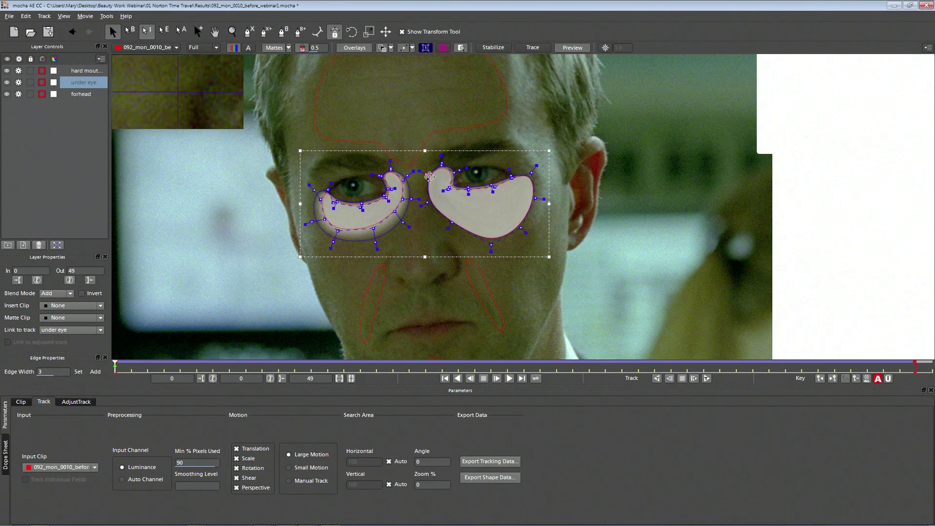
{"action": "left_click", "coordinate": [493, 237]}
{"action": "left_click", "coordinate": [522, 200]}
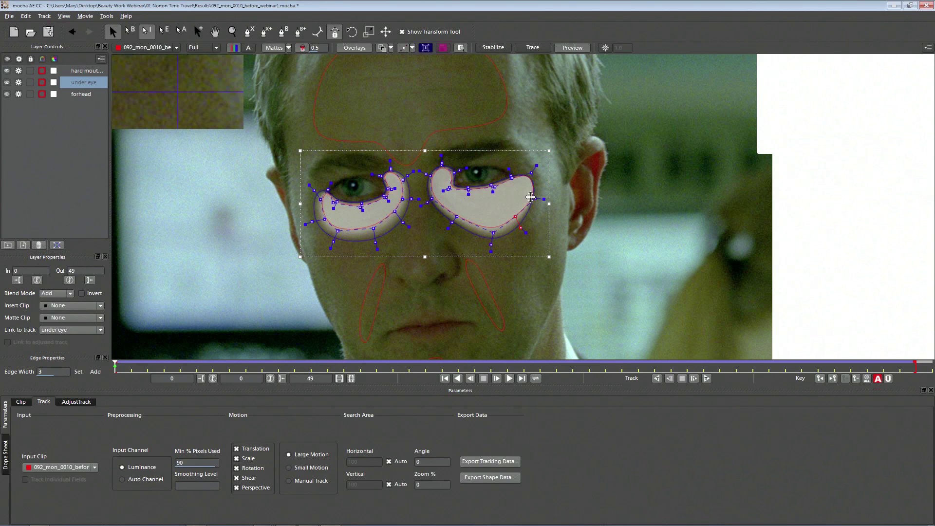
{"action": "left_click", "coordinate": [511, 176]}
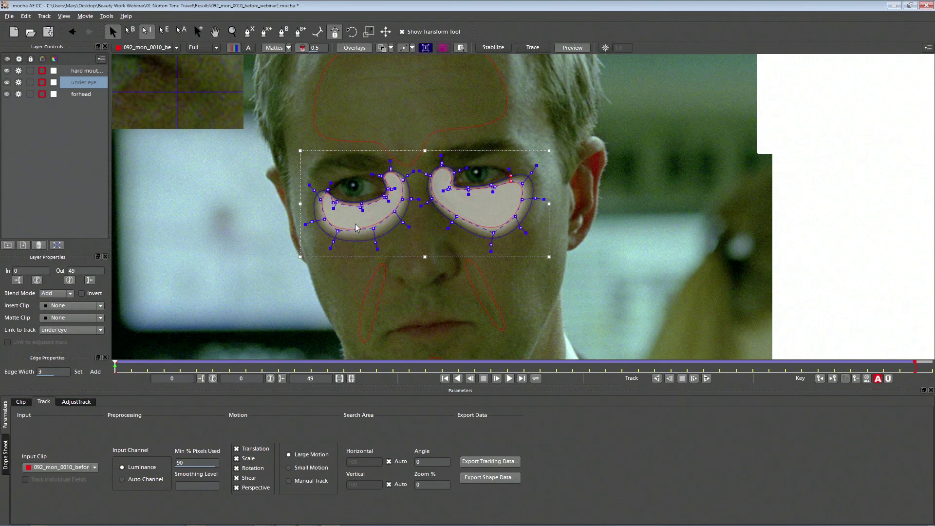
On the forhead layer, inset the inner edge points between the eyebrows, along the brow and up the side away from the ear.
{"action": "left_click", "coordinate": [432, 138]}
{"action": "left_click_drag", "start_coordinate": [379, 138], "coordinate": [415, 181]}
{"action": "key", "text": "x"}
{"action": "key", "text": "s"}
{"action": "left_click_drag", "start_coordinate": [358, 138], "coordinate": [360, 139]}
{"action": "left_click_drag", "start_coordinate": [372, 90], "coordinate": [379, 100]}
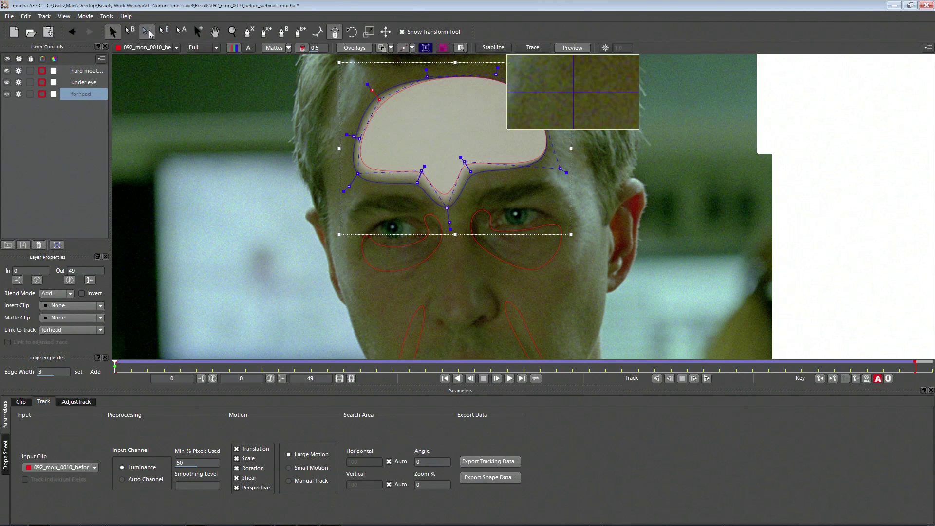
Nudge the forehead spline's upper corner point away from the ear using both edges, and move its inner edge point slightly inward.
{"action": "left_click", "coordinate": [129, 32]}
{"action": "left_click_drag", "start_coordinate": [379, 100], "coordinate": [381, 101]}
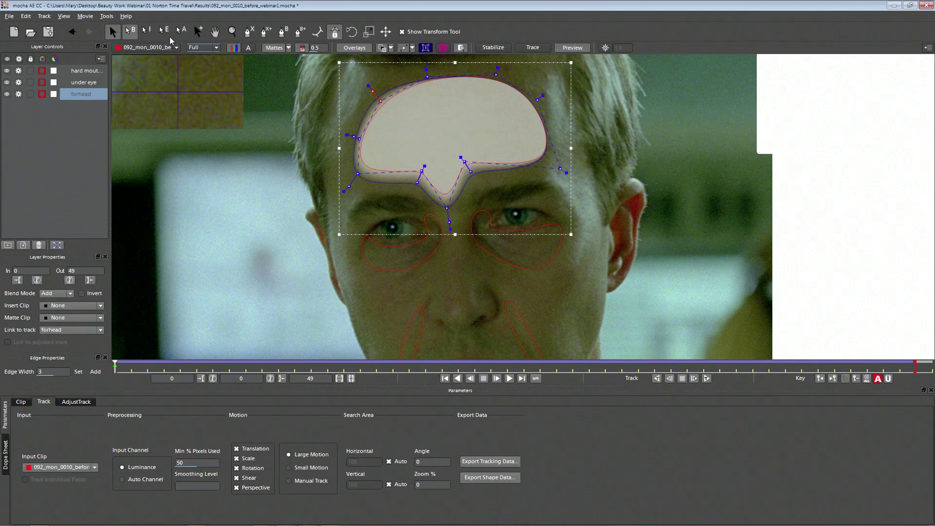
{"action": "left_click", "coordinate": [146, 31]}
{"action": "left_click_drag", "start_coordinate": [381, 101], "coordinate": [383, 103]}
Using edge points only, pull the outer edge of the forehead spline's upper point outward toward the hairline, undoing the first attempt.
{"action": "left_click", "coordinate": [164, 31]}
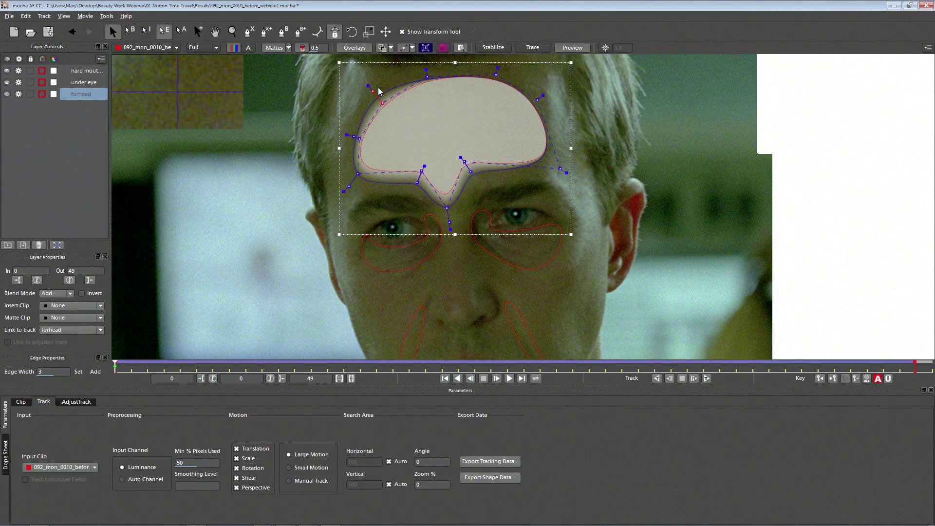
{"action": "mouse_move", "coordinate": [426, 76]}
{"action": "left_mouse_down"}
{"action": "mouse_move", "coordinate": [417, 68]}
{"action": "mouse_move", "coordinate": [426, 73]}
{"action": "left_mouse_up"}
{"action": "key", "text": "ctrl+z"}
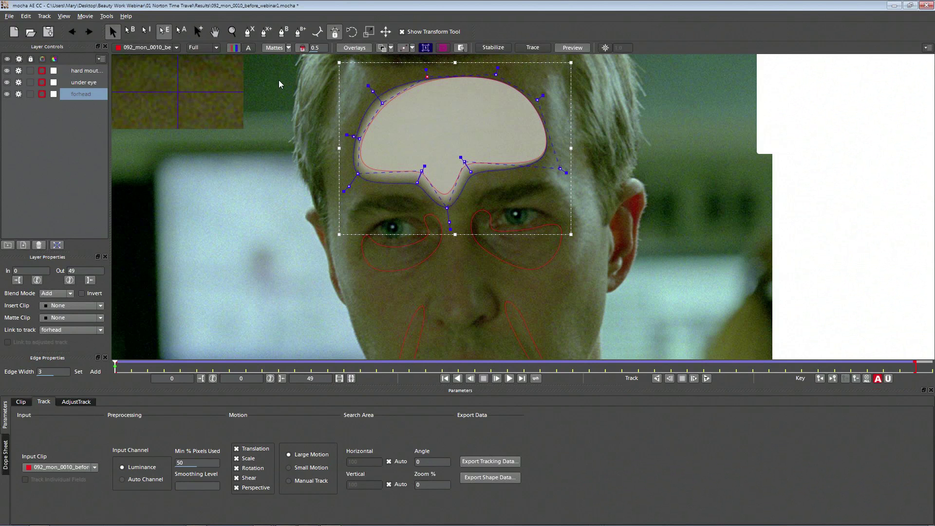
{"action": "left_click_drag", "start_coordinate": [427, 77], "coordinate": [428, 62]}
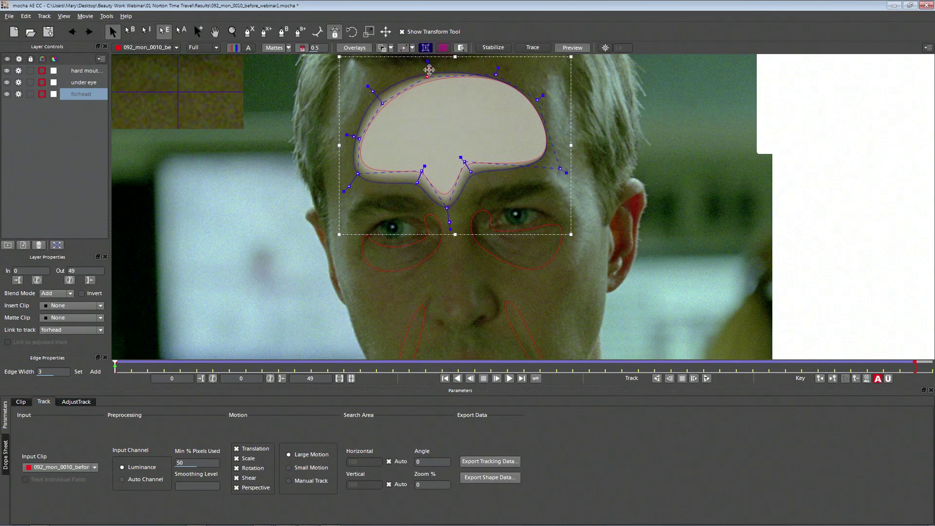
Inset the forehead spline's remaining inner edge points along the hairline and at the outer end of the ear-side brow.
{"action": "left_click", "coordinate": [146, 30]}
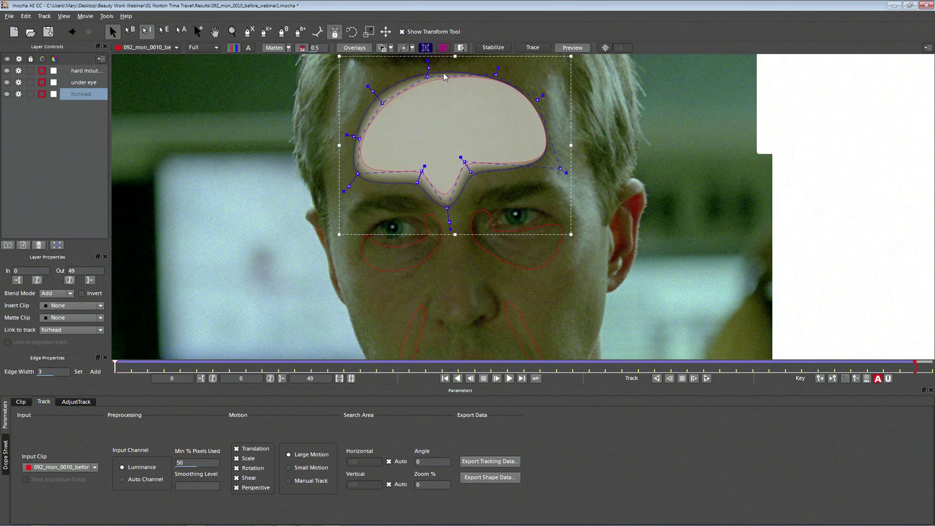
{"action": "left_click_drag", "start_coordinate": [427, 77], "coordinate": [525, 107]}
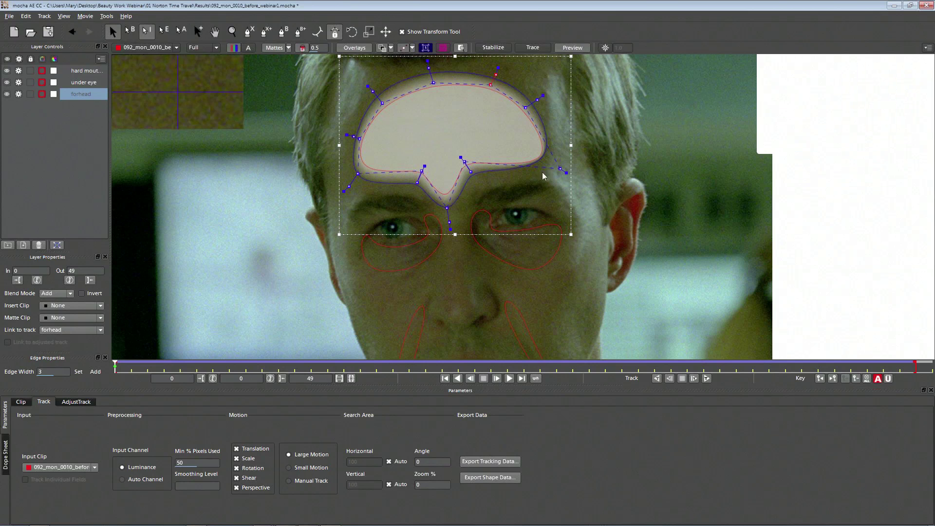
{"action": "left_click_drag", "start_coordinate": [558, 167], "coordinate": [552, 159]}
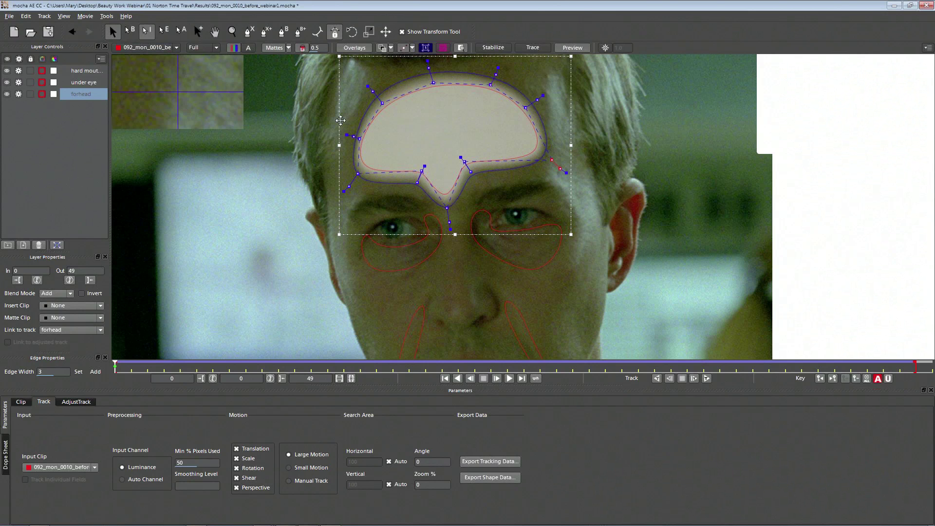
{"action": "left_click", "coordinate": [114, 33]}
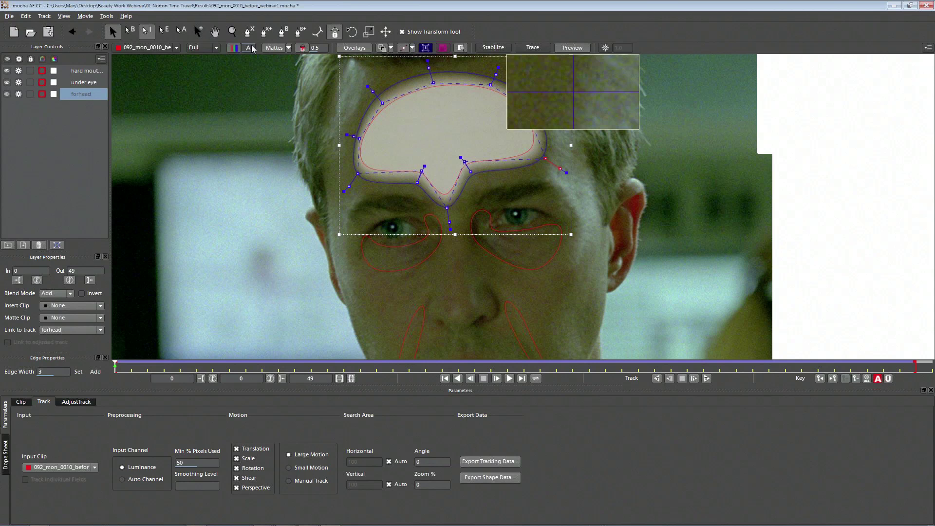
Turn off the matte display in the viewer so only the spline outlines remain over the face.
{"action": "key", "text": "z"}
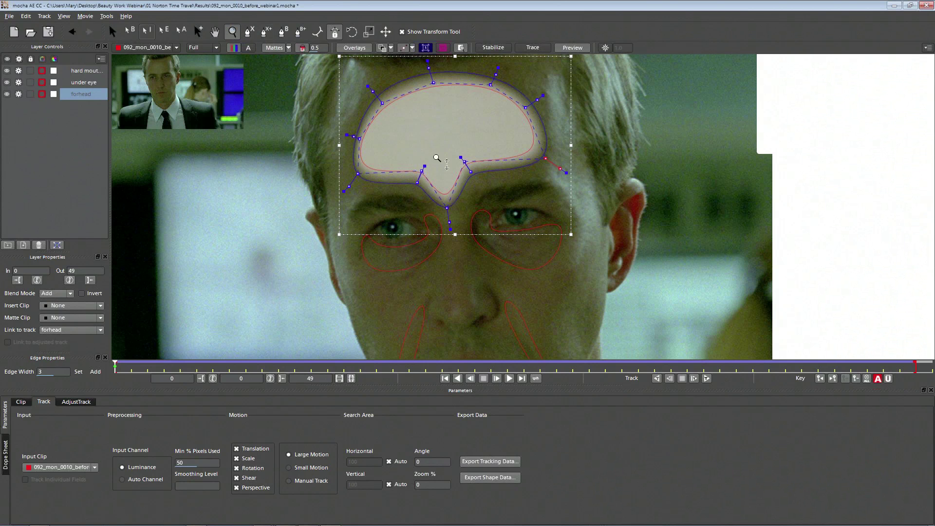
{"action": "scroll", "coordinate": [449, 176], "scroll_direction": "down", "scroll_amount": 5}
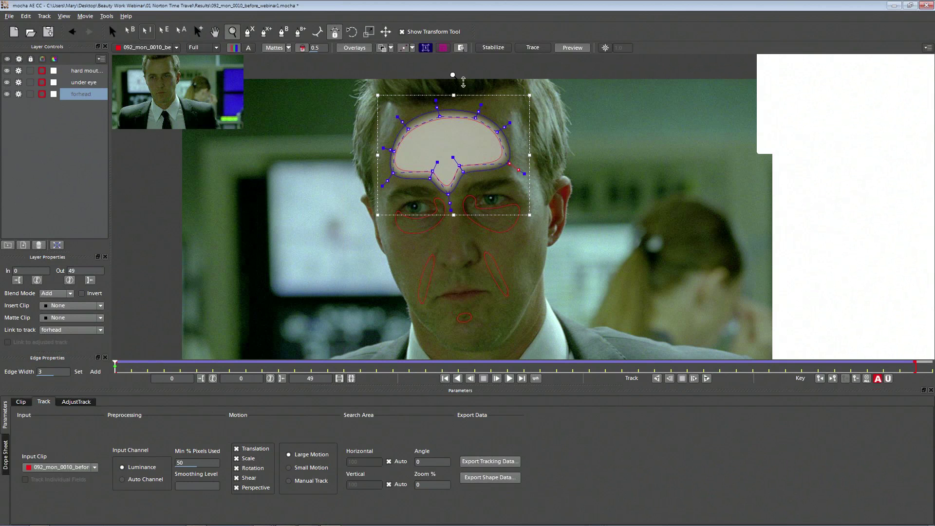
{"action": "left_click", "coordinate": [460, 49]}
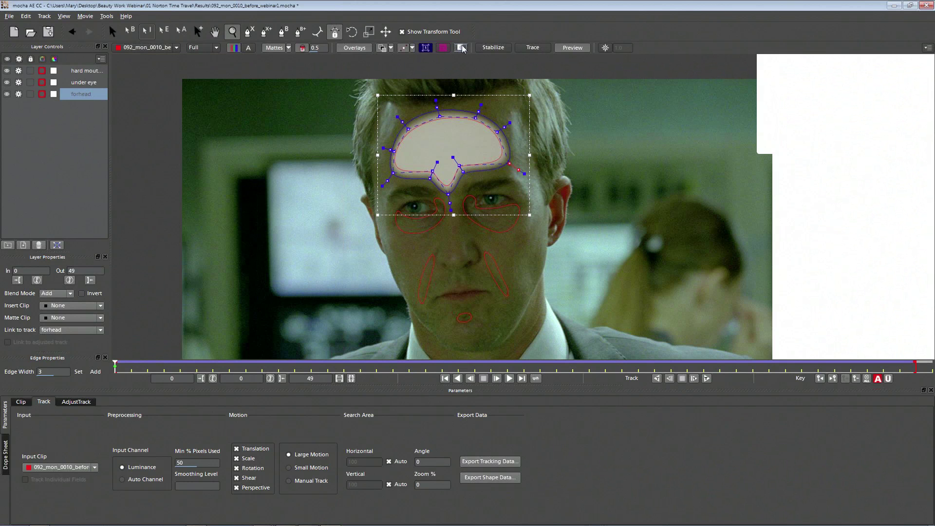
{"action": "left_click", "coordinate": [459, 50]}
{"action": "left_click", "coordinate": [460, 50]}
{"action": "left_click", "coordinate": [461, 50]}
{"action": "left_click", "coordinate": [462, 50]}
{"action": "left_click", "coordinate": [463, 49]}
{"action": "left_click", "coordinate": [464, 49]}
{"action": "left_click", "coordinate": [464, 50]}
{"action": "left_click", "coordinate": [463, 50]}
{"action": "left_click", "coordinate": [462, 50]}
{"action": "left_click", "coordinate": [463, 50]}
{"action": "left_click", "coordinate": [462, 50]}
{"action": "left_click", "coordinate": [462, 49]}
{"action": "left_click", "coordinate": [280, 49]}
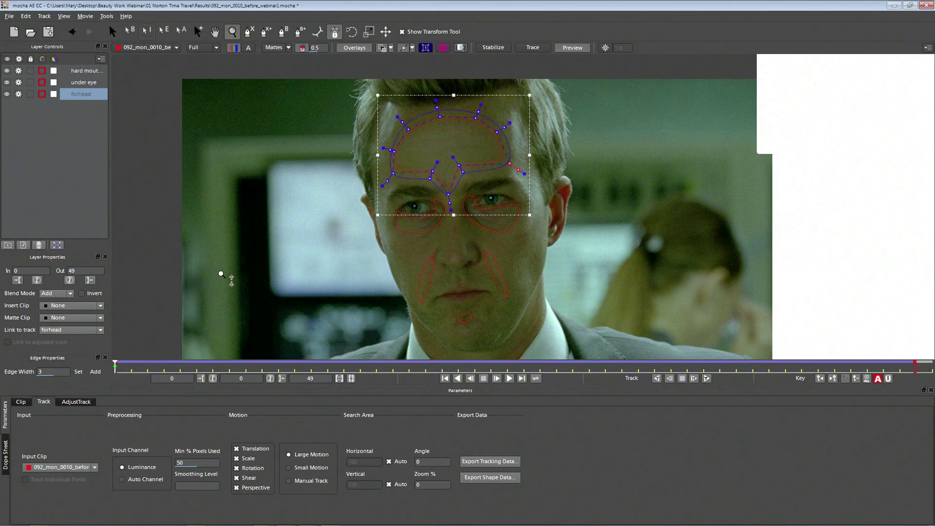
{"action": "left_click", "coordinate": [490, 463]}
{"action": "left_click", "coordinate": [430, 255]}
{"action": "left_click", "coordinate": [432, 263]}
{"action": "left_click", "coordinate": [573, 282]}
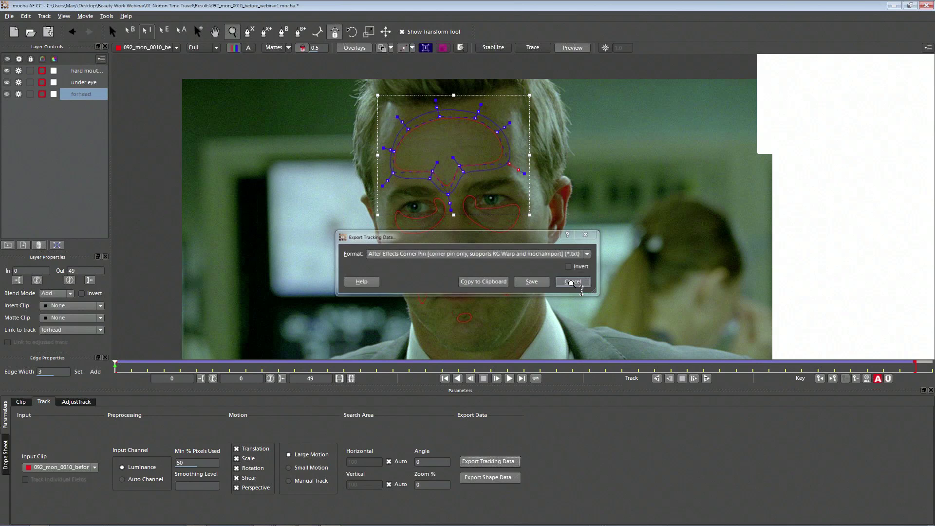
Copy the shape data of all visible layers to the clipboard in the mocha shape data for AE format.
{"action": "left_click", "coordinate": [491, 478]}
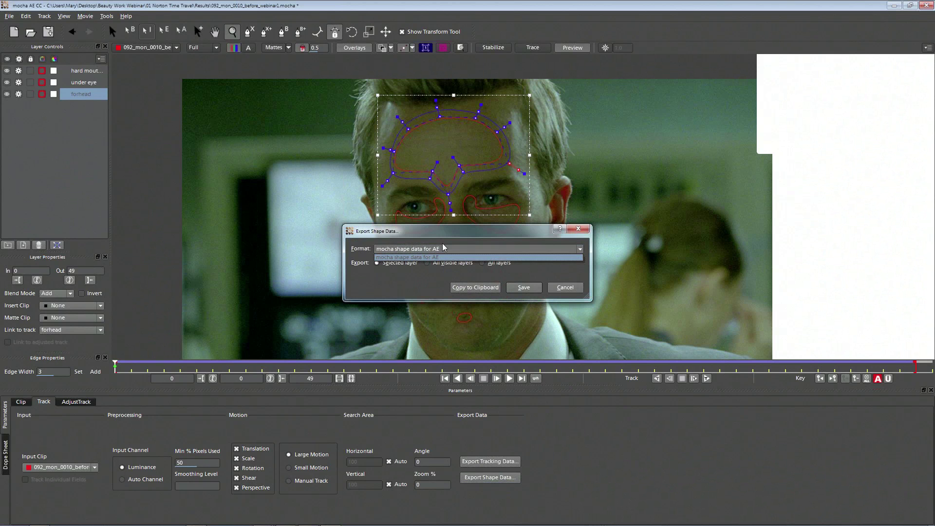
{"action": "left_click", "coordinate": [428, 263]}
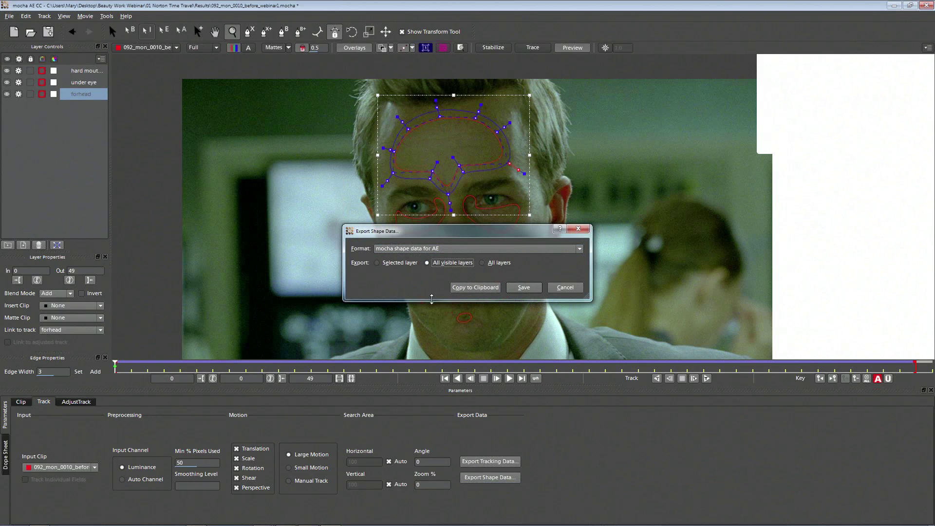
{"action": "left_click_drag", "start_coordinate": [458, 238], "coordinate": [412, 226]}
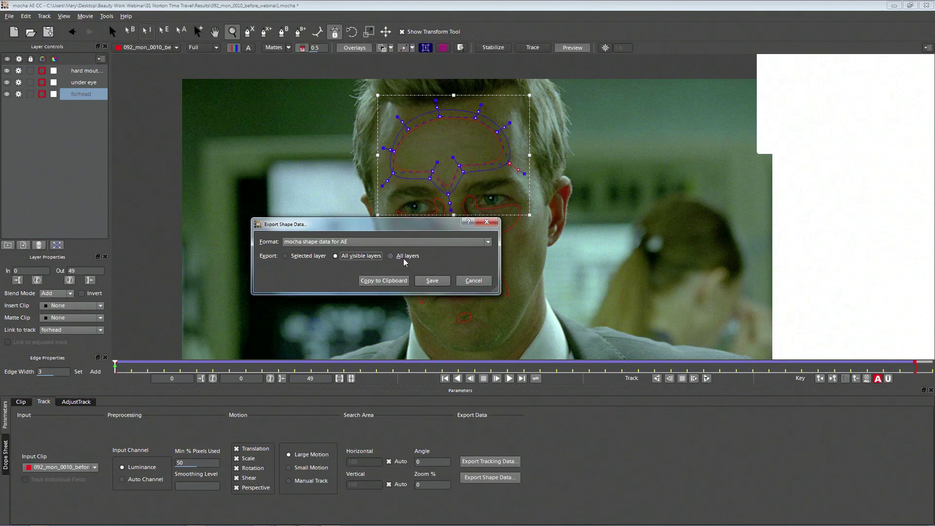
{"action": "left_click", "coordinate": [308, 242]}
{"action": "left_click", "coordinate": [308, 247]}
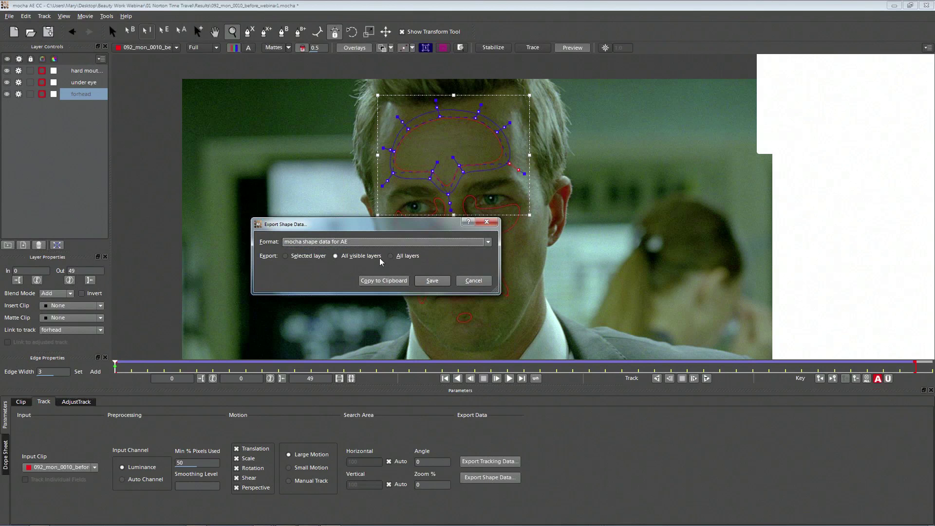
{"action": "left_click", "coordinate": [319, 244]}
{"action": "left_click", "coordinate": [386, 282]}
Switch to After Effects and, at the first frame, duplicate the 092_mon_0010_before.mov layer and hide the lower copy.
{"action": "mouse_move", "coordinate": [285, 522]}
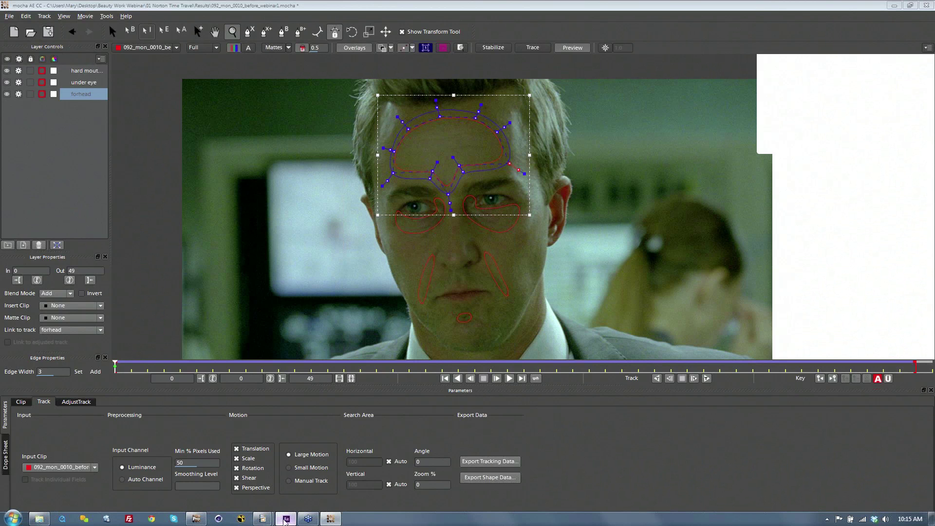
{"action": "left_click", "coordinate": [286, 519]}
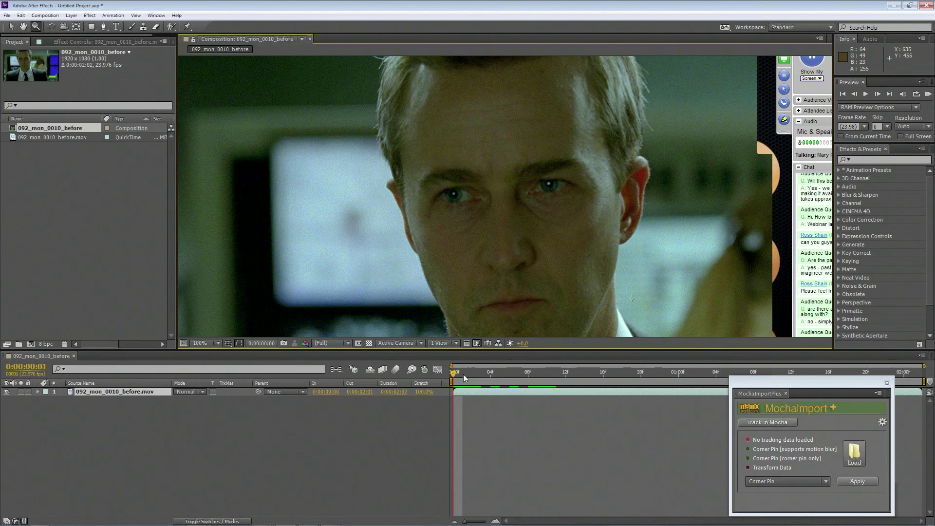
{"action": "left_click_drag", "start_coordinate": [463, 375], "coordinate": [398, 358]}
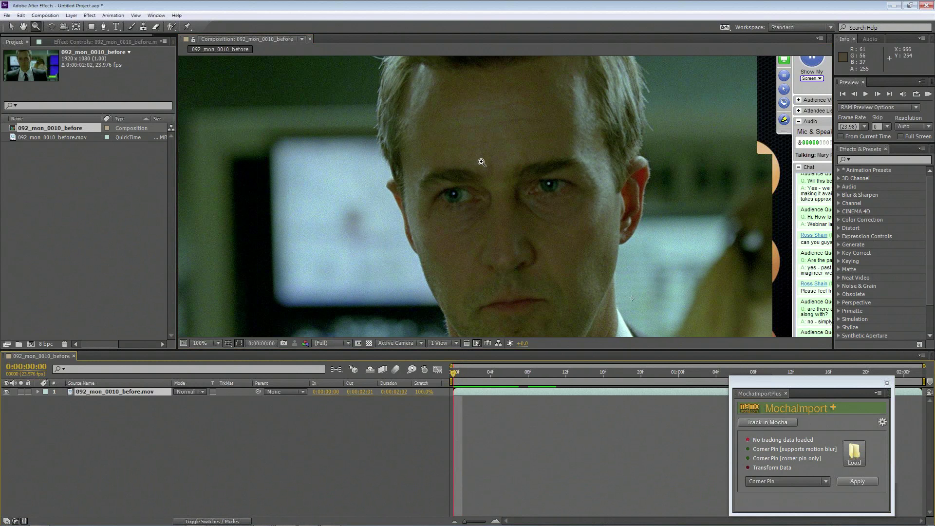
{"action": "left_click", "coordinate": [493, 208], "text": "alt"}
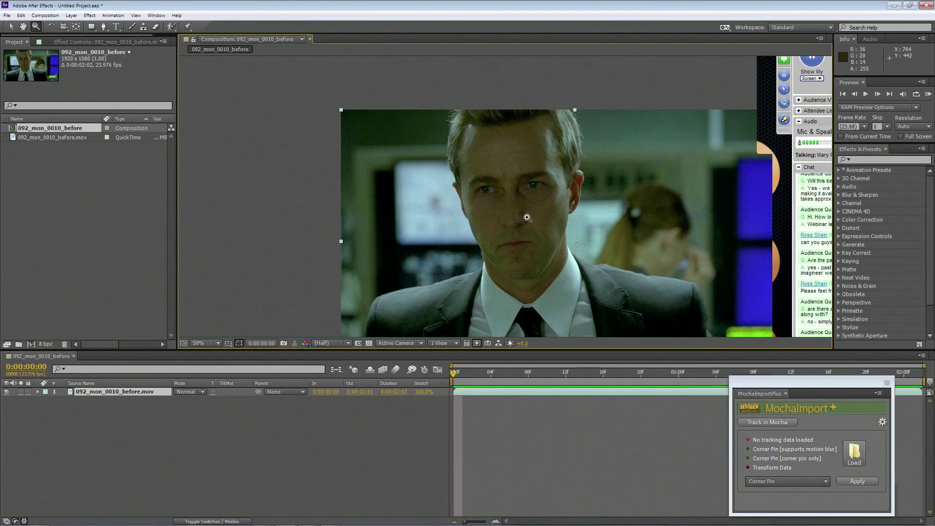
{"action": "left_click_drag", "start_coordinate": [533, 225], "coordinate": [442, 188]}
{"action": "left_click", "coordinate": [452, 375]}
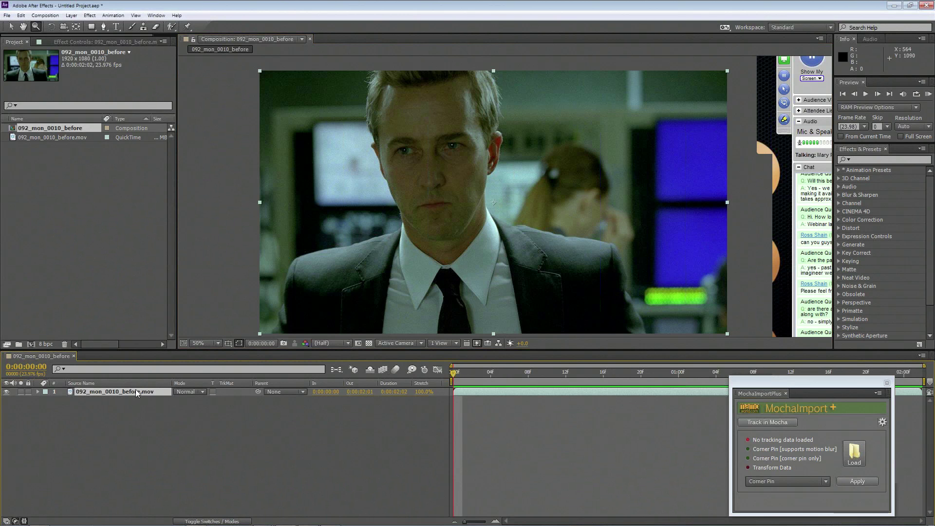
{"action": "key", "text": "ctrl+d"}
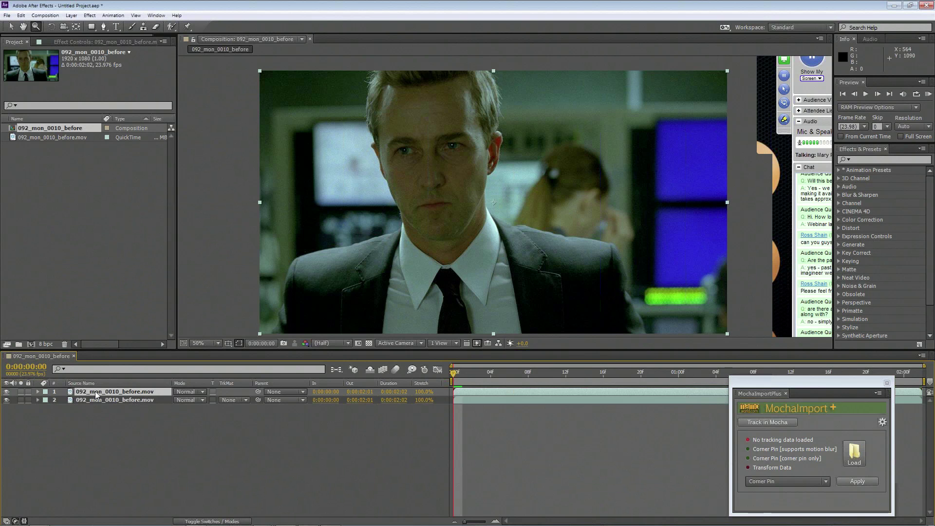
{"action": "left_click", "coordinate": [6, 401]}
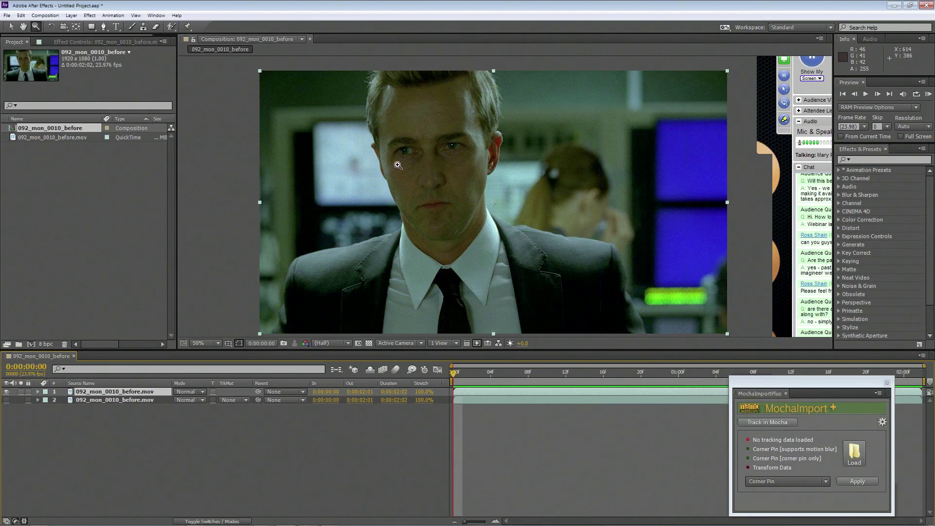
Paste the copied shapes onto the upper footage layer as mocha masks and reveal the individual masks in the timeline.
{"action": "left_click", "coordinate": [21, 17]}
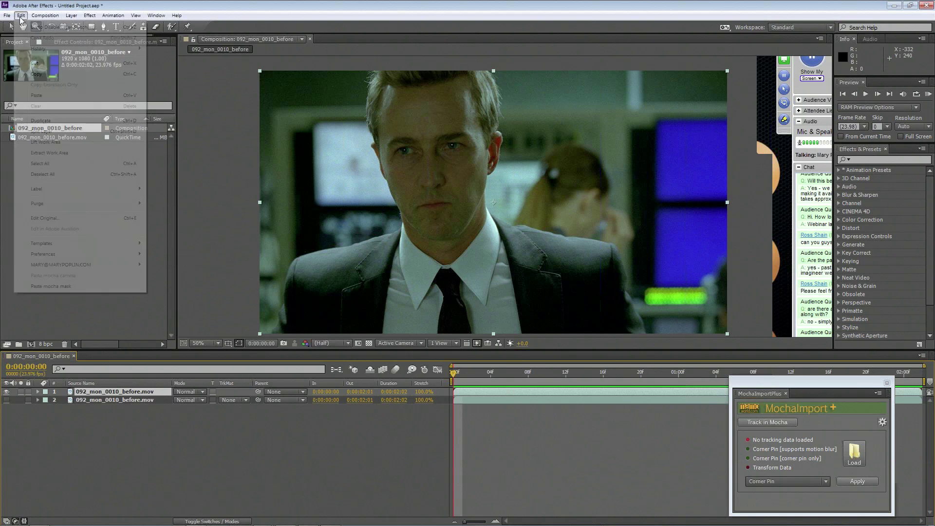
{"action": "left_click", "coordinate": [57, 291]}
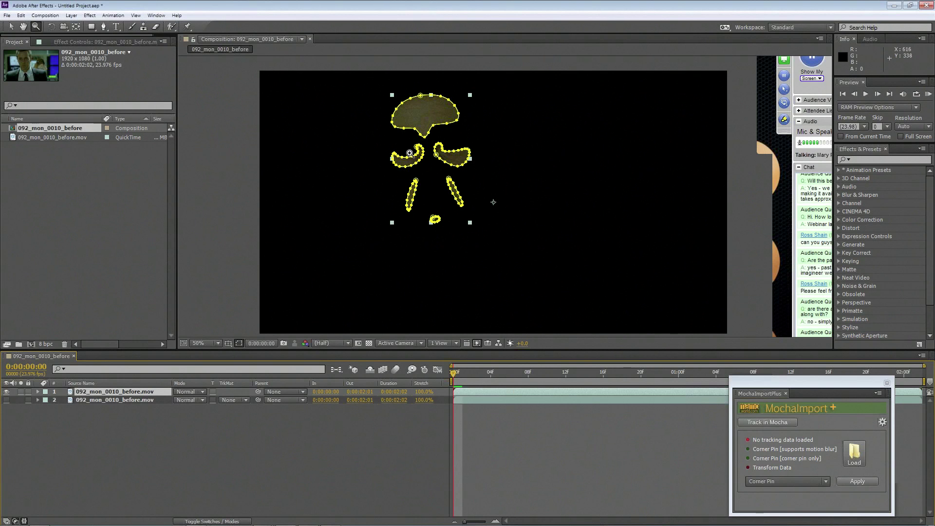
{"action": "left_click", "coordinate": [38, 392]}
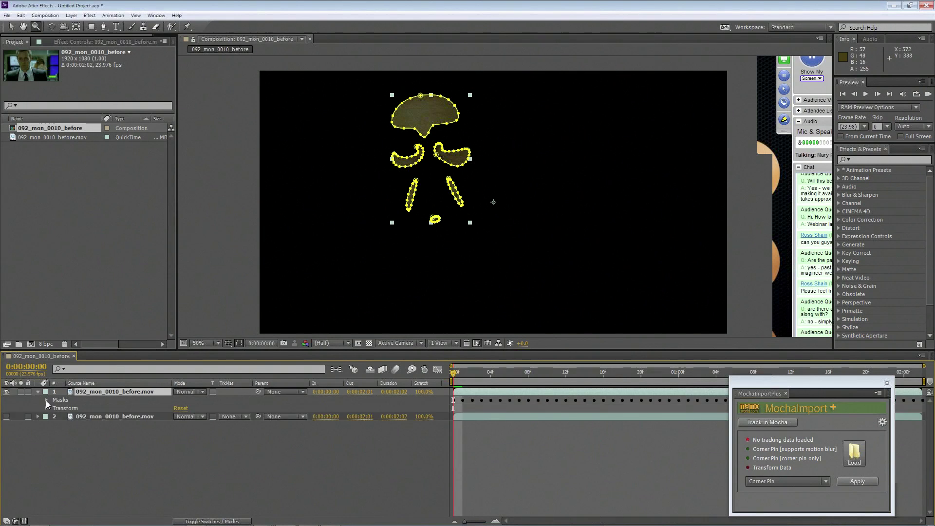
{"action": "left_click", "coordinate": [47, 400]}
Delete all the pasted masks, from forhead to the last hard mouth lines, from the upper footage layer.
{"action": "left_click", "coordinate": [75, 411]}
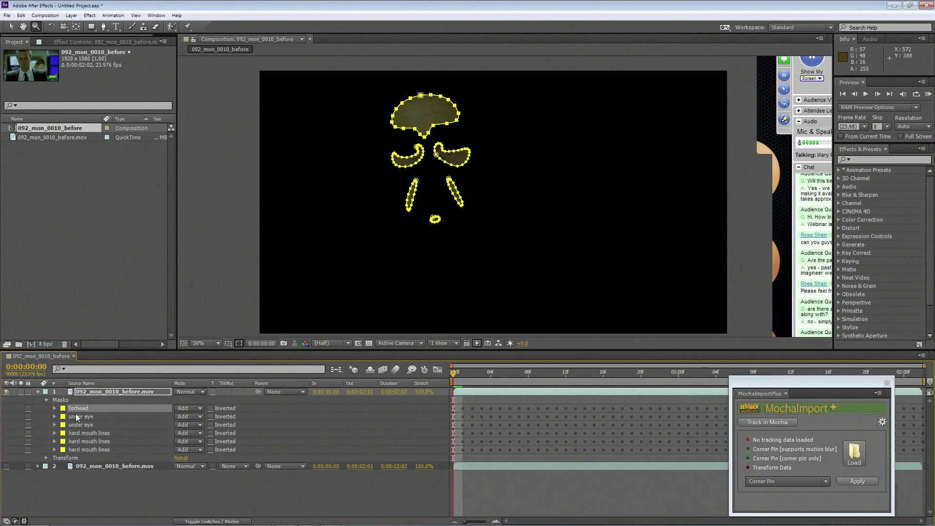
{"action": "left_click", "coordinate": [91, 451], "text": "shift"}
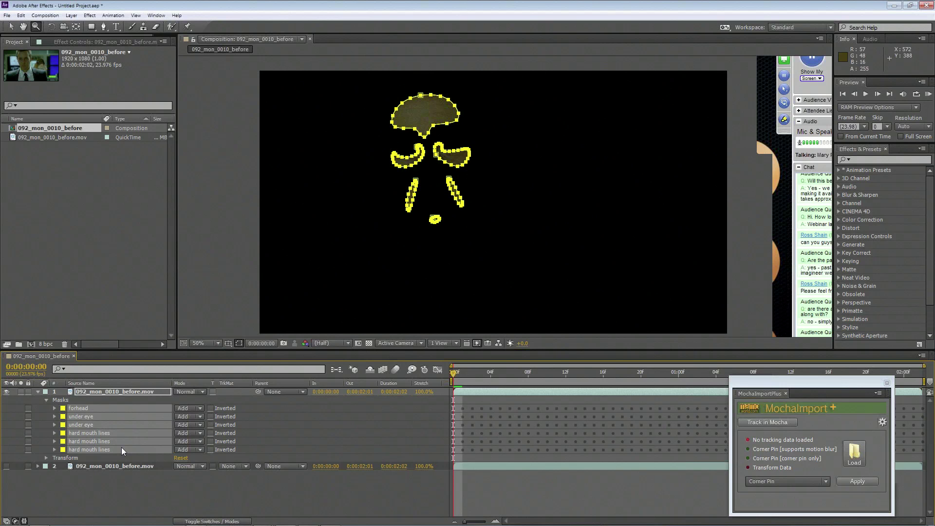
{"action": "key", "text": "Delete"}
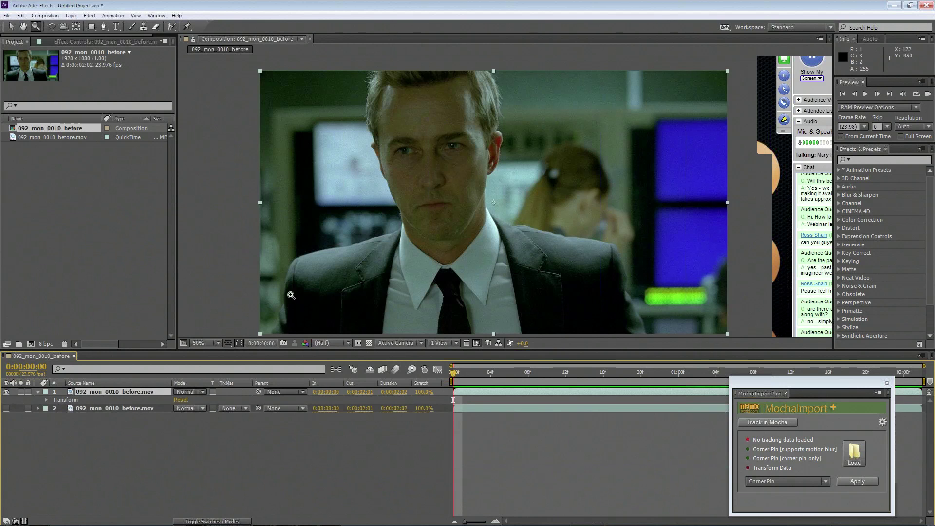
Paste the copied mocha shape data onto the upper layer as shape effects and show the lower footage layer again.
{"action": "left_click", "coordinate": [21, 15]}
{"action": "left_click", "coordinate": [37, 95]}
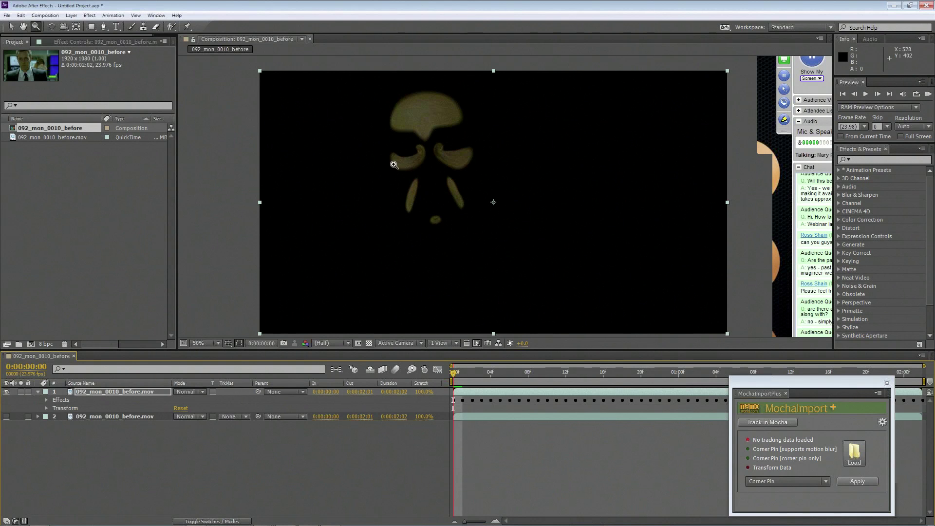
{"action": "left_click", "coordinate": [6, 416]}
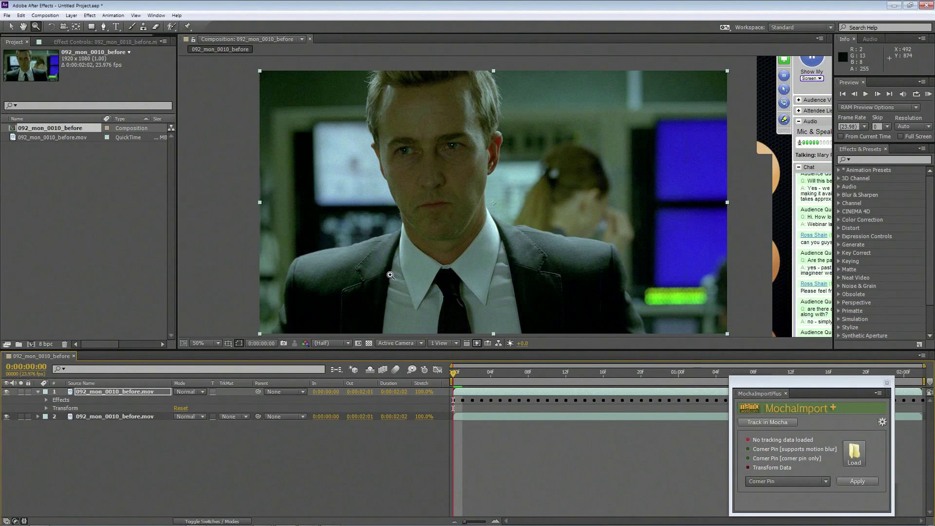
Add a Box Blur effect to the upper footage layer with a blur radius of 15.
{"action": "left_click", "coordinate": [434, 158]}
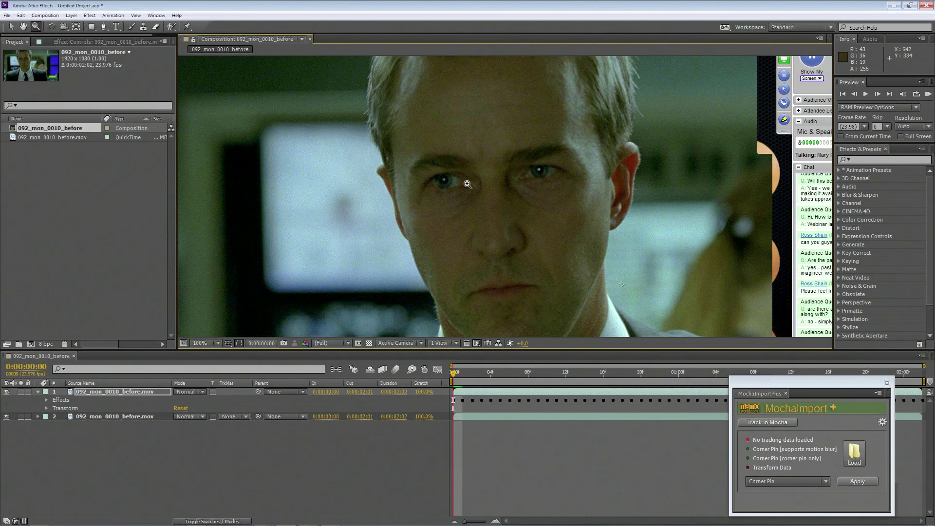
{"action": "left_click", "coordinate": [90, 20]}
{"action": "mouse_move", "coordinate": [152, 88]}
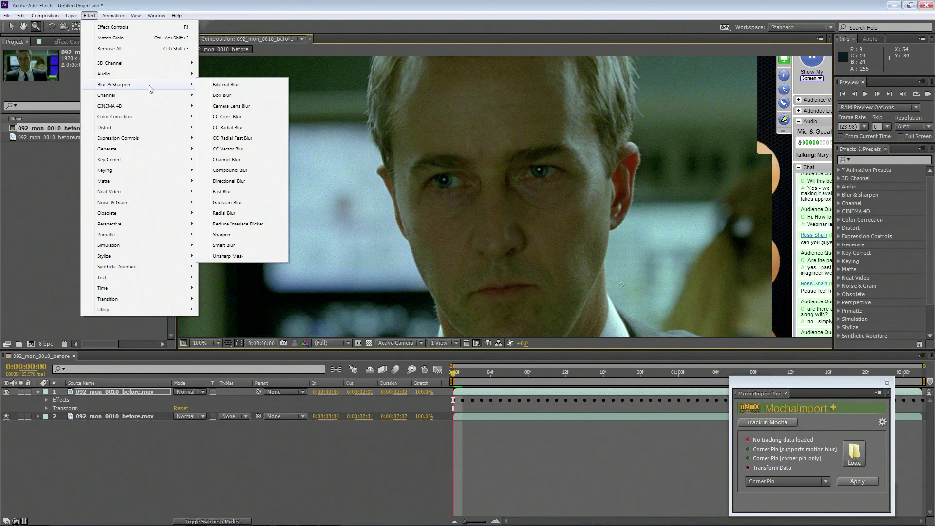
{"action": "left_click", "coordinate": [229, 95]}
{"action": "key", "text": "v"}
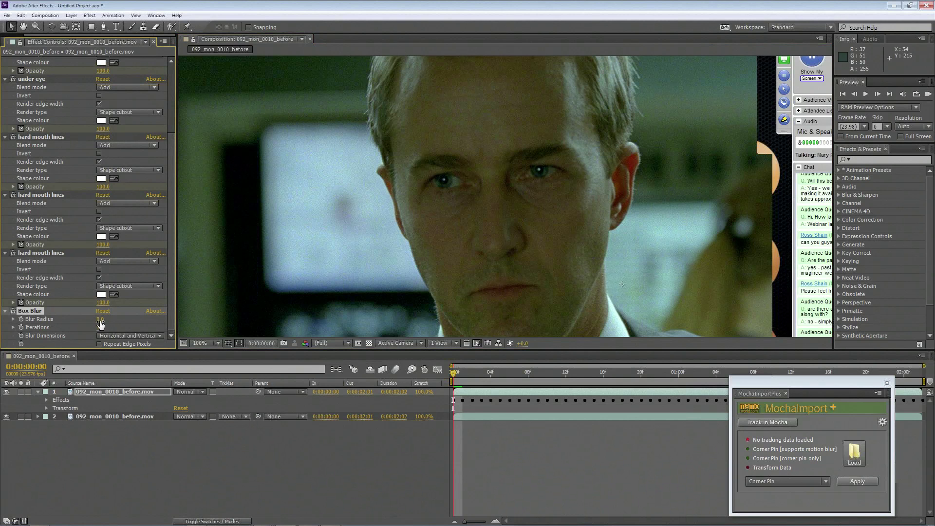
{"action": "left_click_drag", "start_coordinate": [101, 324], "coordinate": [123, 316]}
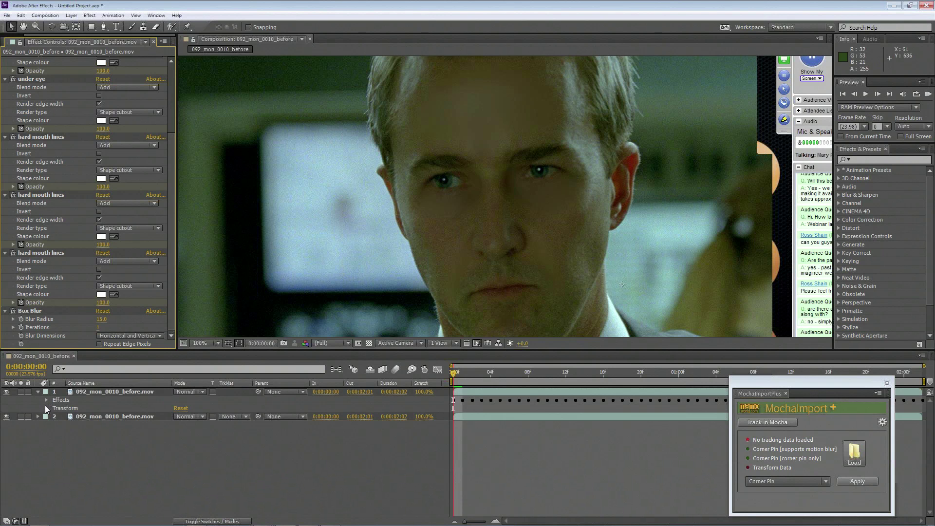
Set the upper footage layer's opacity to 80%.
{"action": "left_click", "coordinate": [180, 452]}
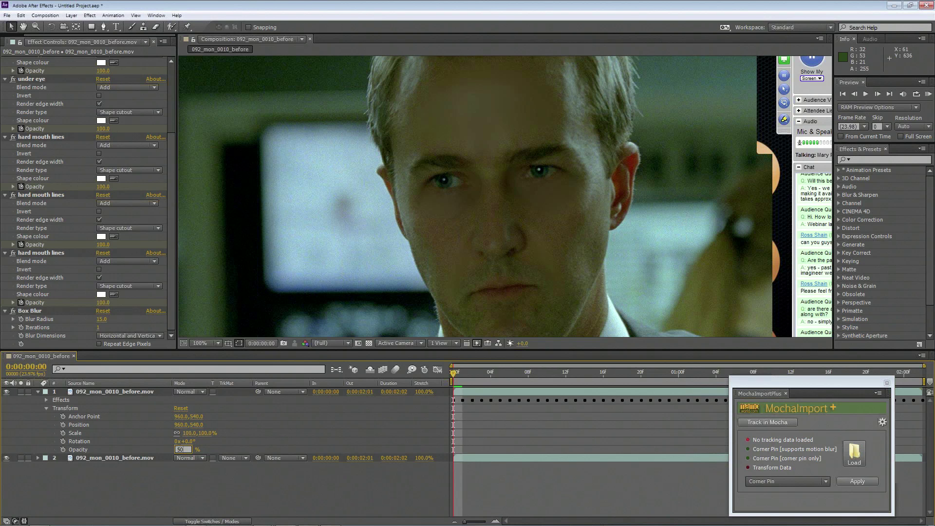
{"action": "key", "text": "Return"}
{"action": "left_click", "coordinate": [175, 450]}
{"action": "type", "text": "80"}
{"action": "key", "text": "Return"}
Add the Match Grain effect to the upper footage layer, reposition its preview region and set Viewing Mode to Final Output.
{"action": "left_click", "coordinate": [100, 392]}
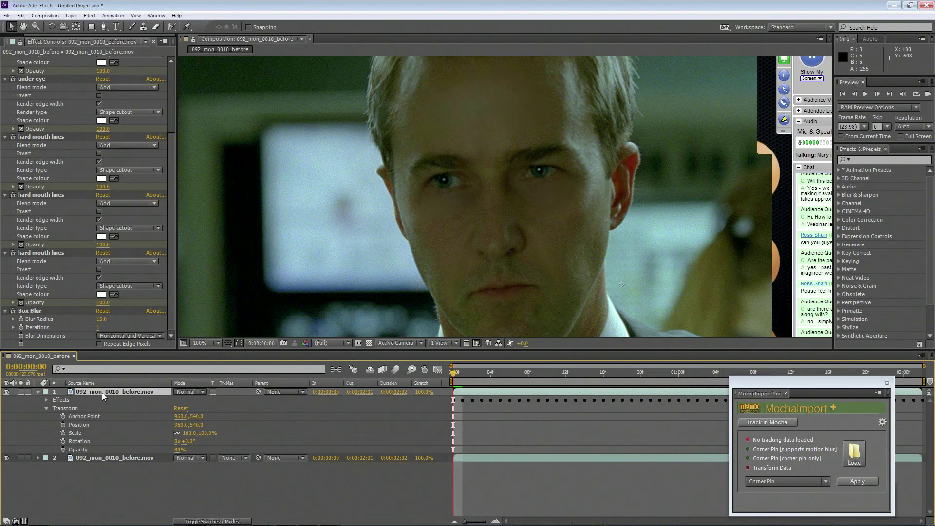
{"action": "left_click", "coordinate": [90, 15]}
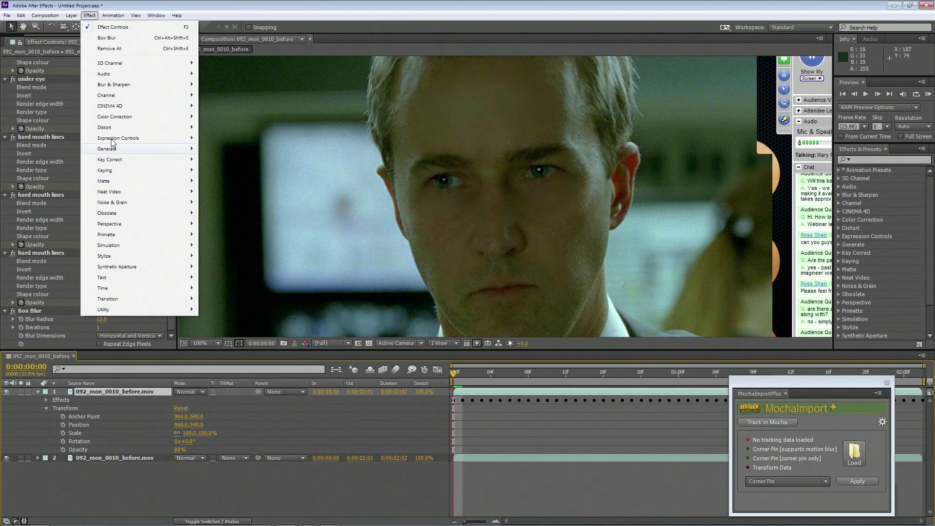
{"action": "mouse_move", "coordinate": [115, 205]}
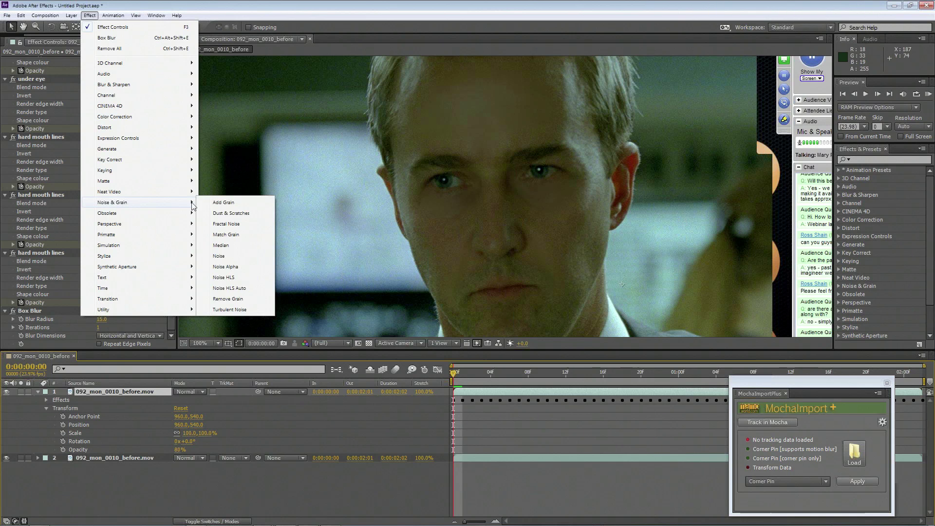
{"action": "left_click", "coordinate": [227, 235]}
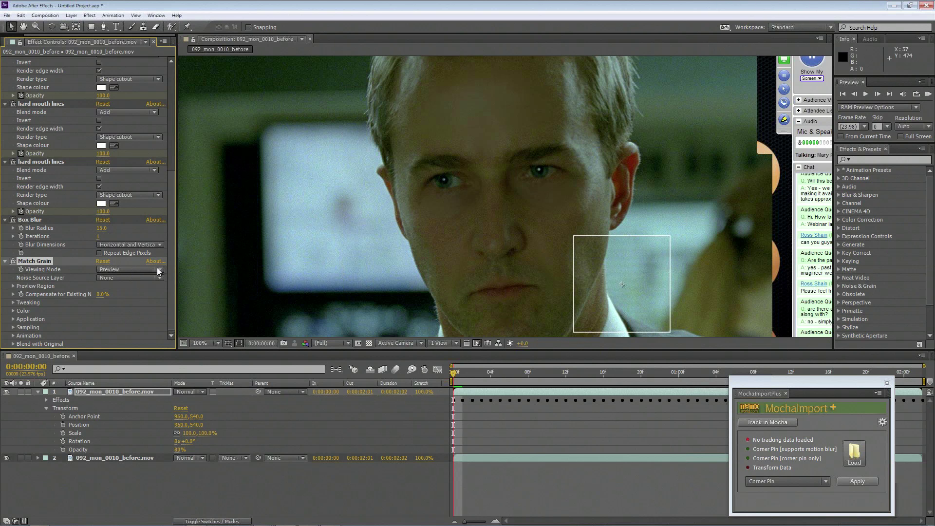
{"action": "left_click_drag", "start_coordinate": [622, 285], "coordinate": [552, 194]}
{"action": "left_click", "coordinate": [110, 270]}
{"action": "left_click", "coordinate": [126, 323]}
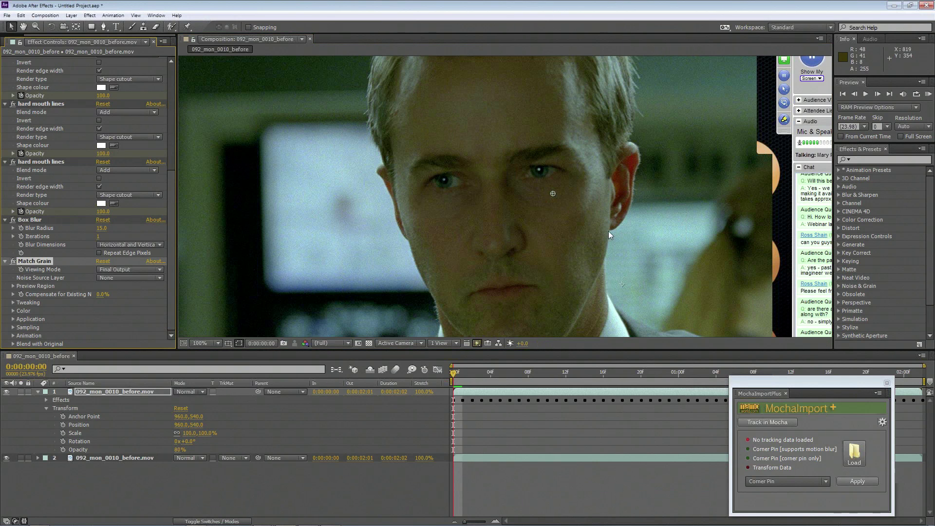
{"action": "left_click", "coordinate": [645, 245]}
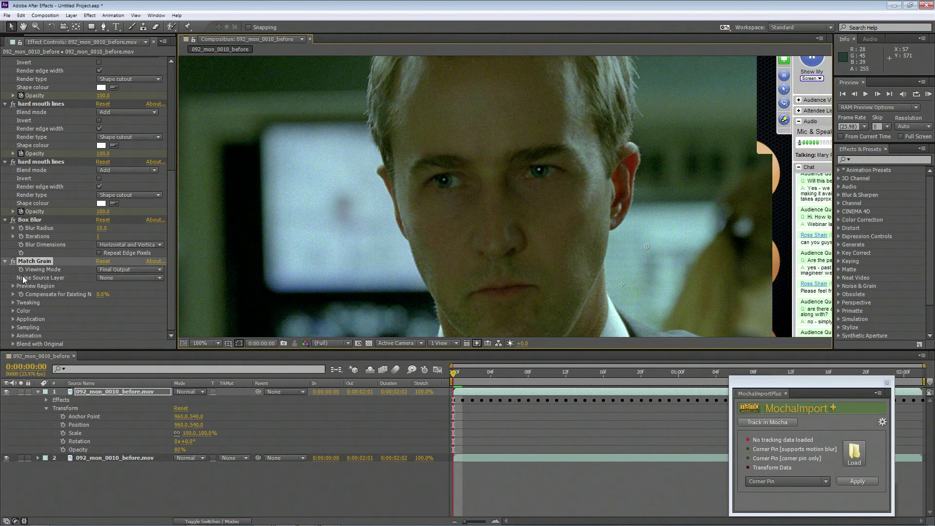
Set Match Grain's Noise Source Layer to the lower footage layer, 2. 092_mon_0010_before.mov.
{"action": "left_click", "coordinate": [112, 278]}
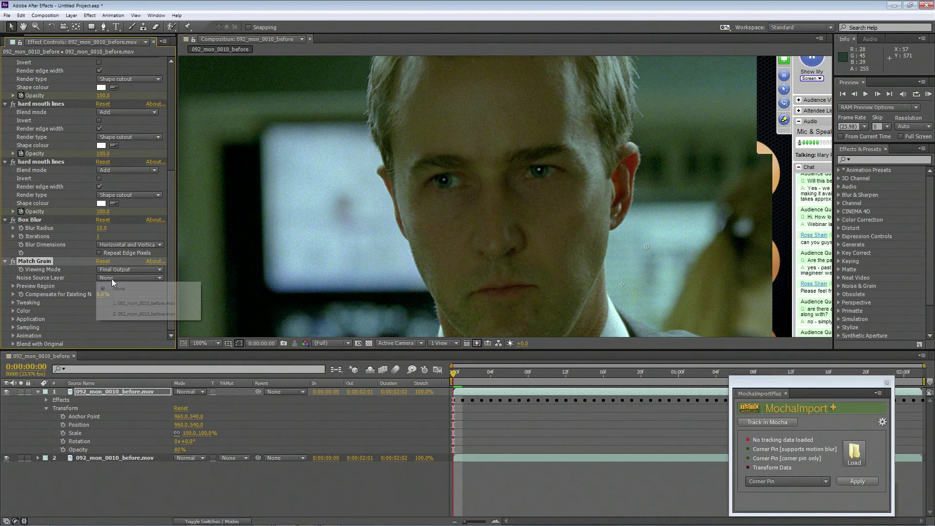
{"action": "left_click", "coordinate": [126, 316]}
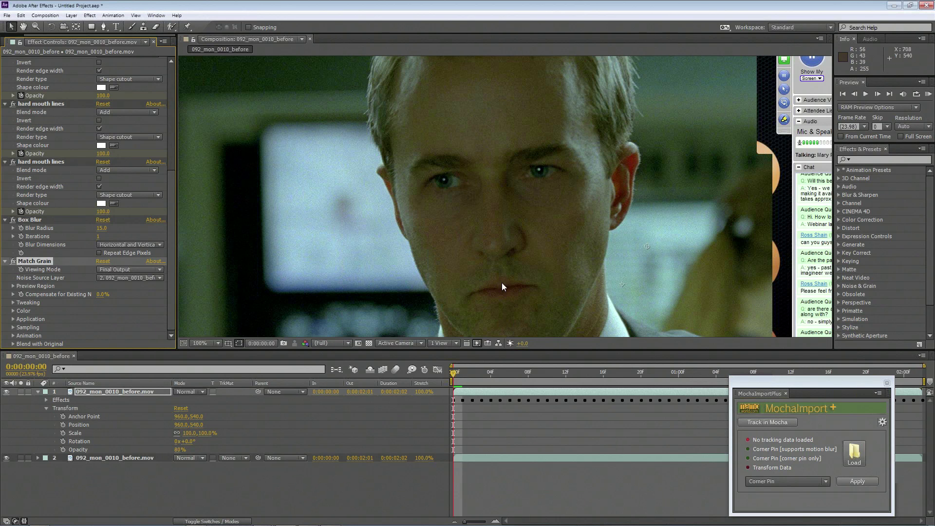
Compare the face with the upper layer hidden and shown, preview the shot, and examine the retouched skin around the eyes up close.
{"action": "left_click", "coordinate": [7, 393]}
{"action": "left_click", "coordinate": [7, 393]}
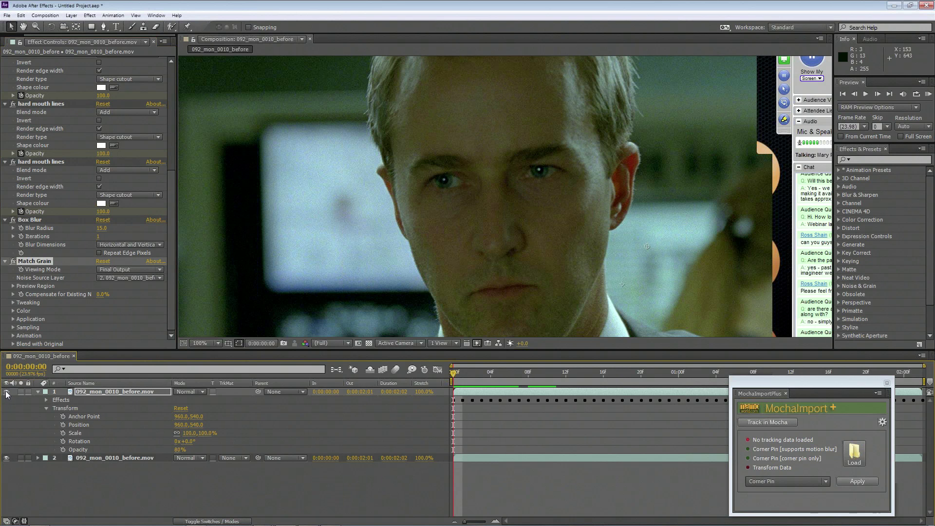
{"action": "left_click", "coordinate": [7, 393]}
{"action": "left_click", "coordinate": [7, 393]}
{"action": "left_click", "coordinate": [7, 393]}
{"action": "left_click", "coordinate": [7, 392]}
{"action": "left_click", "coordinate": [7, 393]}
{"action": "left_click", "coordinate": [35, 26]}
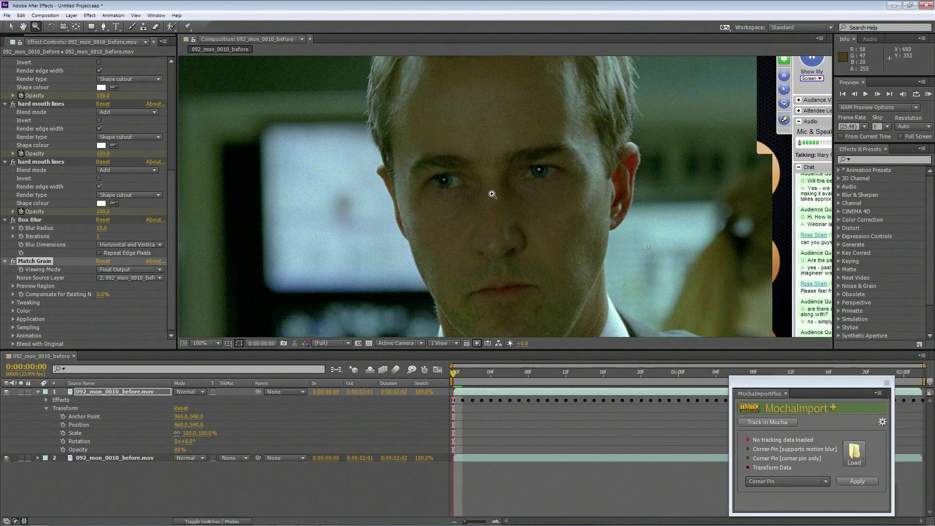
{"action": "left_click", "coordinate": [515, 187], "text": "alt"}
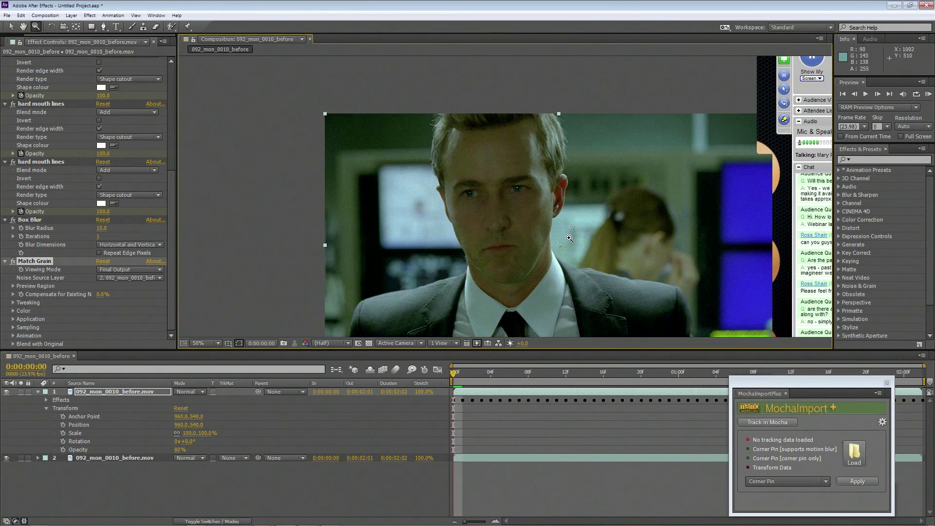
{"action": "key", "text": "h"}
{"action": "left_click_drag", "start_coordinate": [554, 246], "coordinate": [473, 212]}
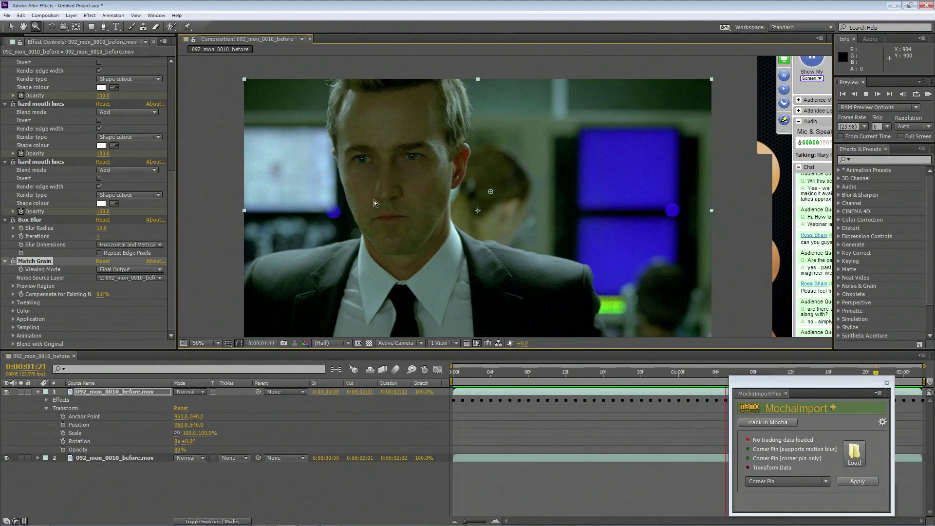
{"action": "left_click", "coordinate": [439, 138]}
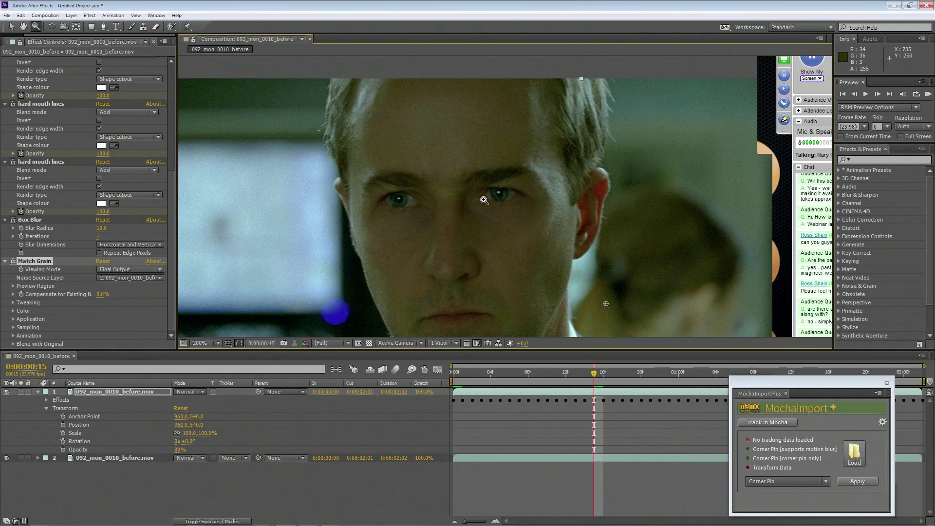
{"action": "left_click", "coordinate": [498, 207]}
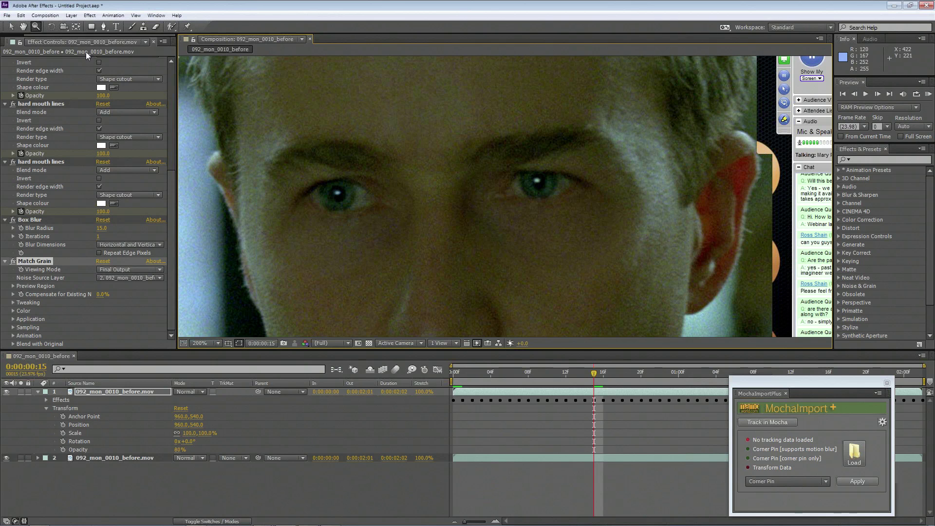
Start a new After Effects project without saving the changes to the current one.
{"action": "left_click", "coordinate": [7, 15]}
{"action": "left_click", "coordinate": [6, 16]}
{"action": "left_click", "coordinate": [7, 15]}
{"action": "mouse_move", "coordinate": [39, 143]}
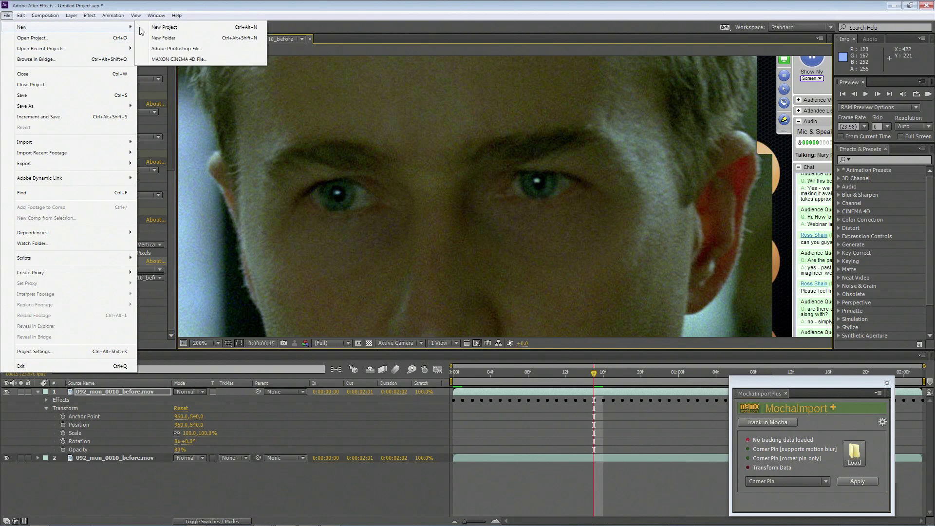
{"action": "left_click", "coordinate": [166, 27]}
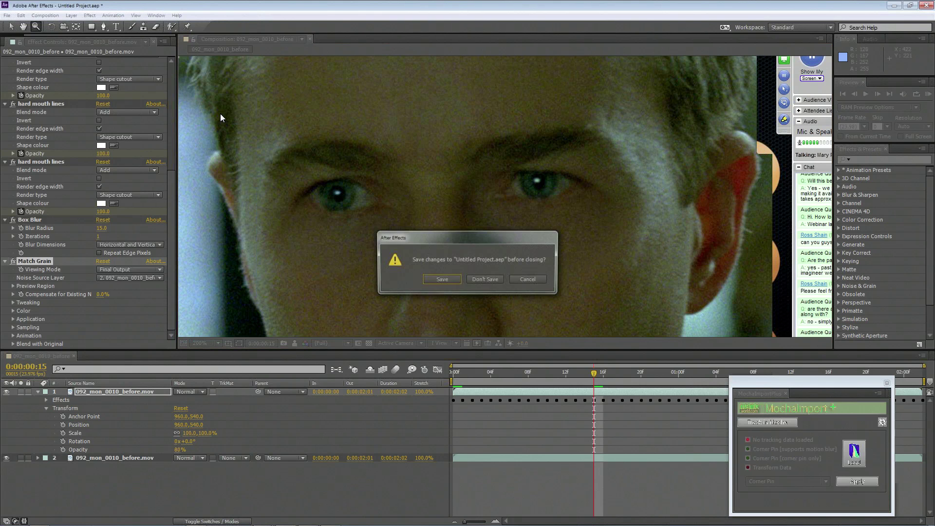
{"action": "left_click", "coordinate": [487, 279]}
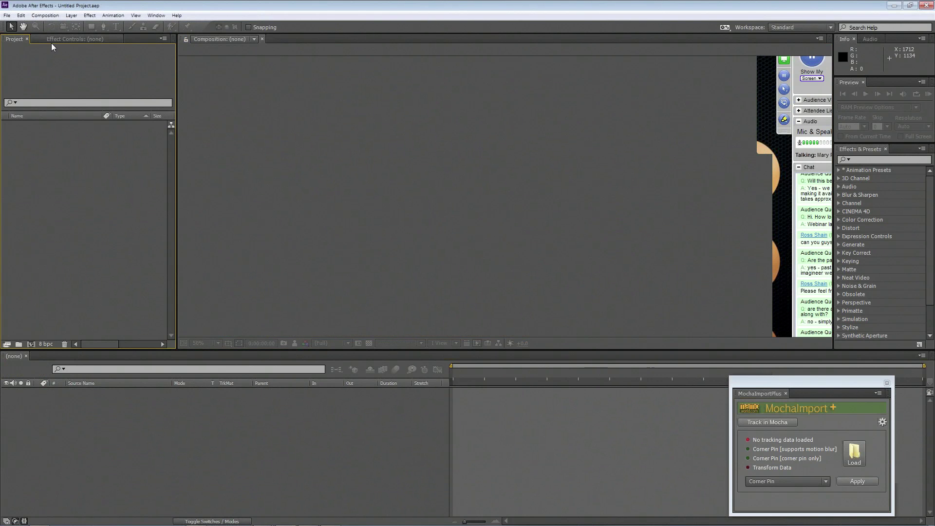
Import cropped_GRM112_036-20_Ref.mov as footage from the folder 02 grimm face markers rat.
{"action": "left_click", "coordinate": [7, 16]}
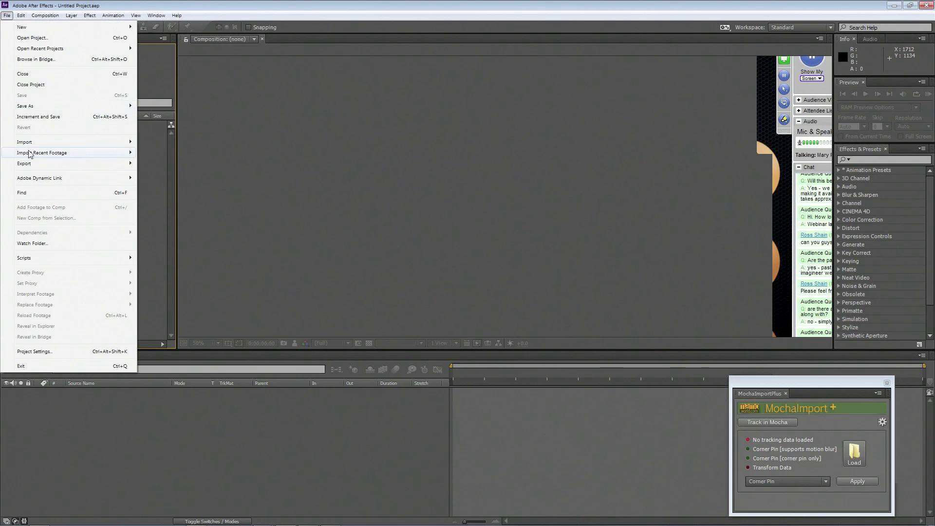
{"action": "mouse_move", "coordinate": [31, 141]}
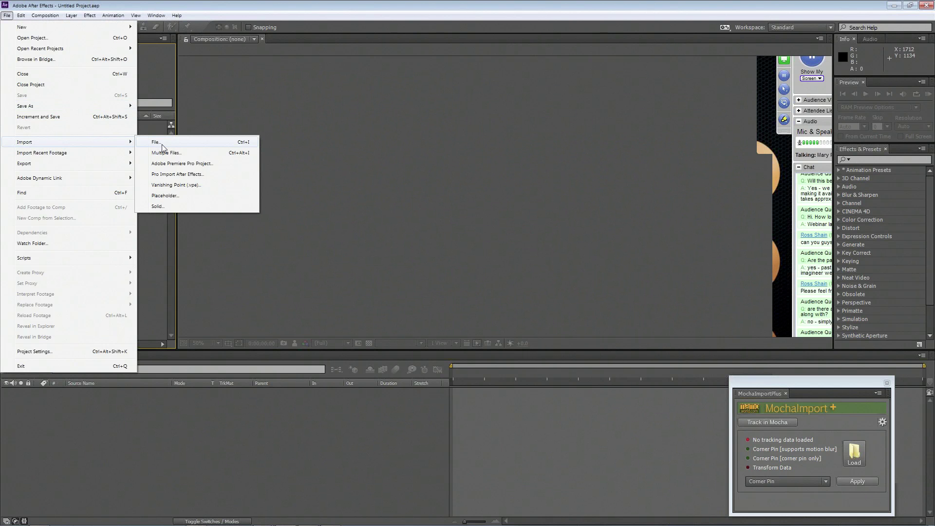
{"action": "left_click", "coordinate": [164, 143]}
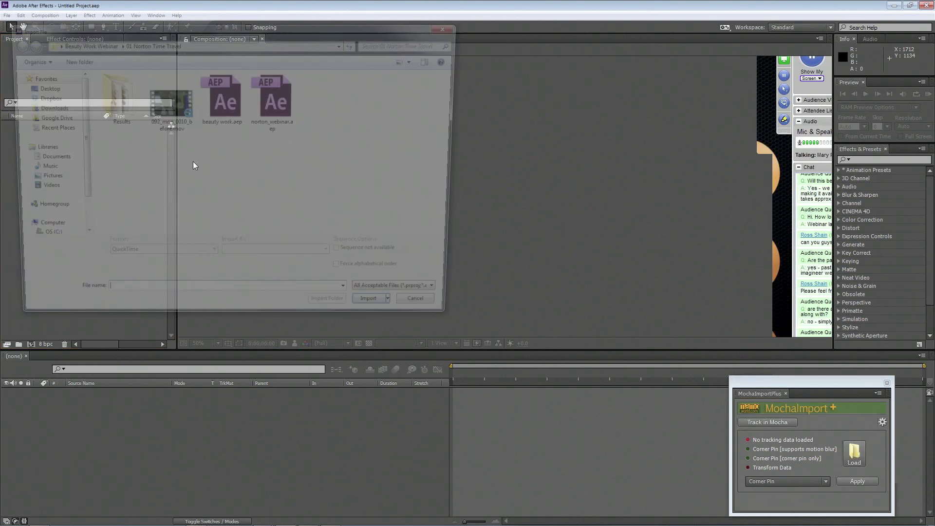
{"action": "left_click", "coordinate": [89, 43]}
{"action": "double_click", "coordinate": [132, 98]}
{"action": "left_click", "coordinate": [167, 102]}
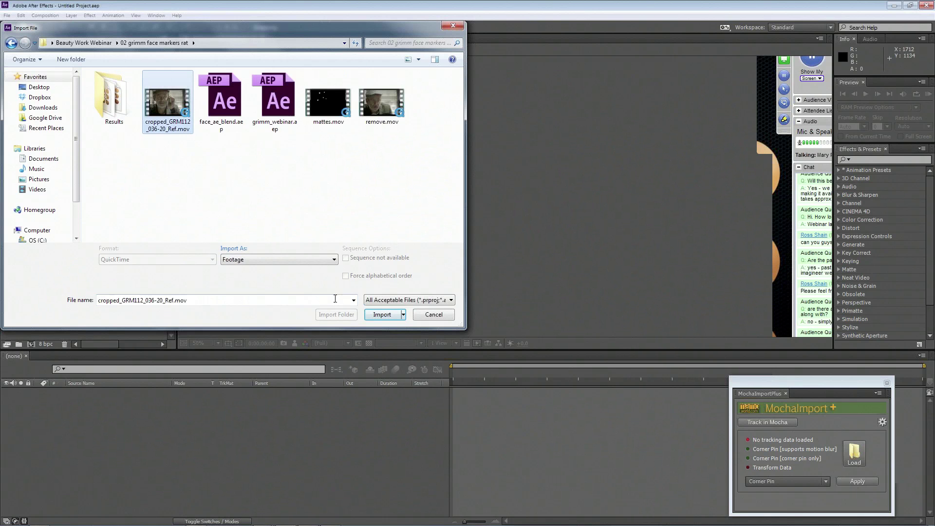
{"action": "left_click", "coordinate": [381, 315]}
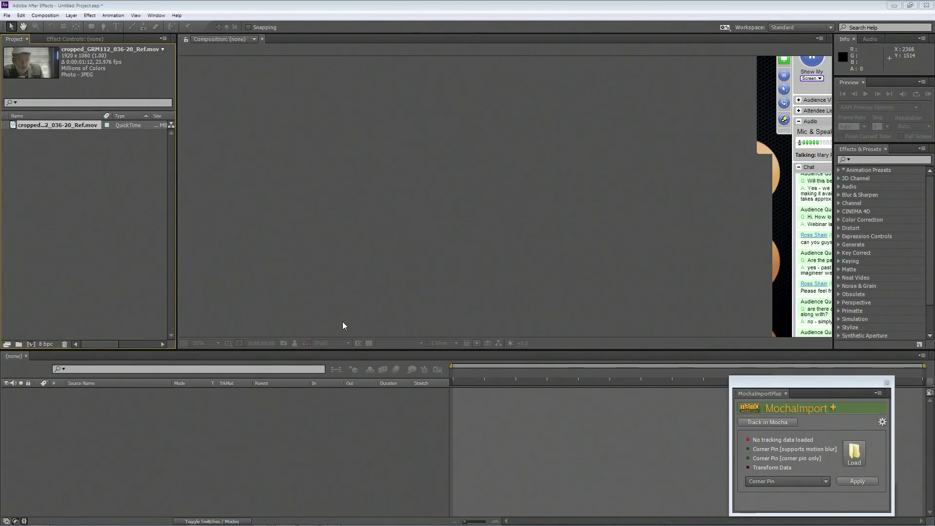
Create a composition from the imported clip and show its full frame at 50% magnification.
{"action": "left_click_drag", "start_coordinate": [49, 125], "coordinate": [194, 454]}
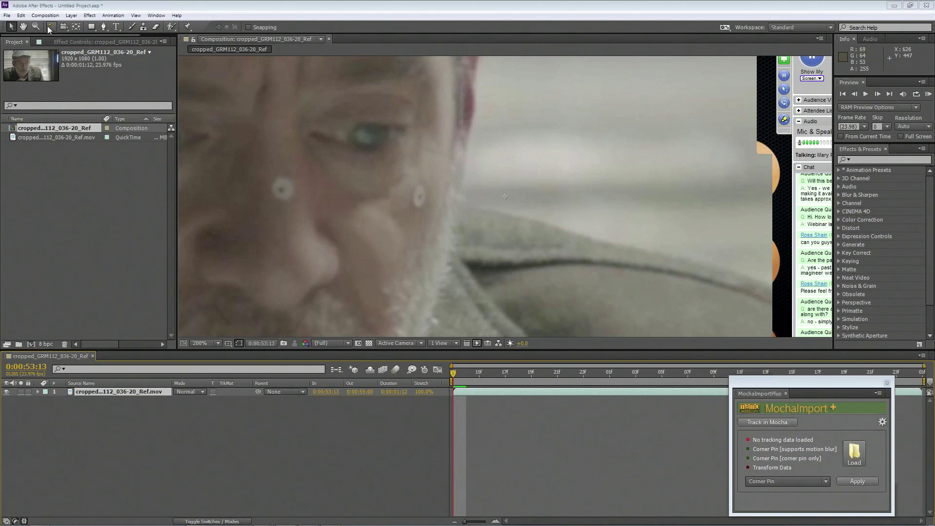
{"action": "left_click", "coordinate": [35, 26]}
{"action": "scroll", "coordinate": [313, 161], "scroll_direction": "down", "scroll_amount": 2}
{"action": "scroll", "coordinate": [509, 212], "scroll_direction": "up", "scroll_amount": 1}
{"action": "left_click", "coordinate": [509, 213], "text": "alt"}
{"action": "key", "text": "h"}
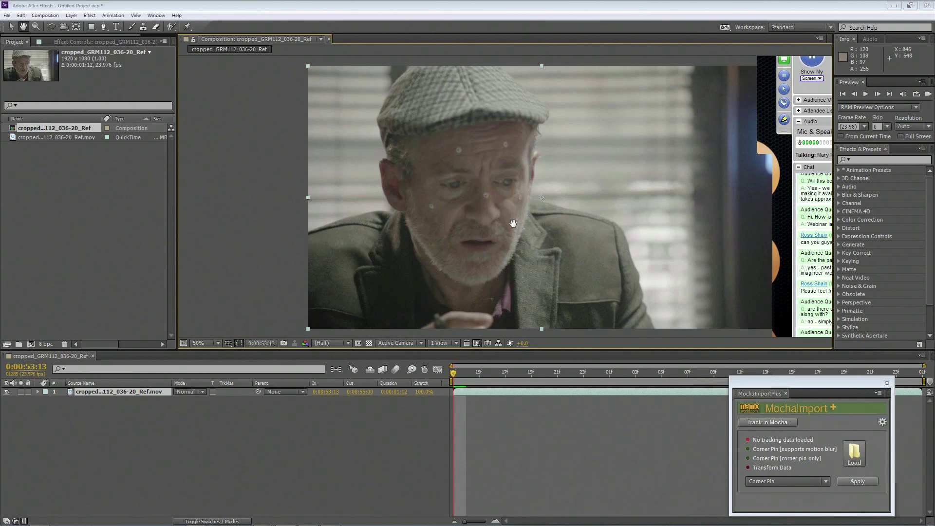
{"action": "left_click_drag", "start_coordinate": [514, 224], "coordinate": [453, 217]}
{"action": "key", "text": "z"}
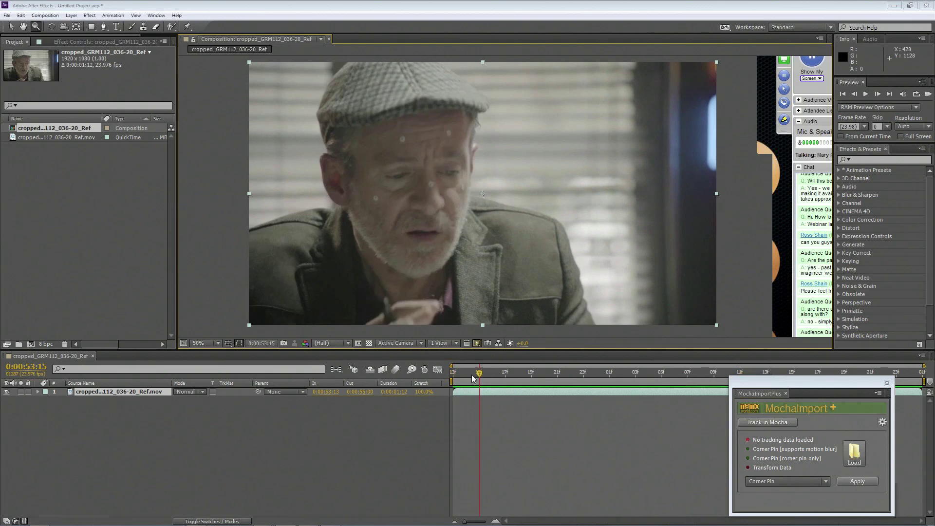
Switch to mocha Pro and choose cropped_GRM112_036-20_Ref.mov from the 02 grimm face markers rat folder as a new project's clip.
{"action": "left_click", "coordinate": [196, 519]}
{"action": "left_click", "coordinate": [9, 17]}
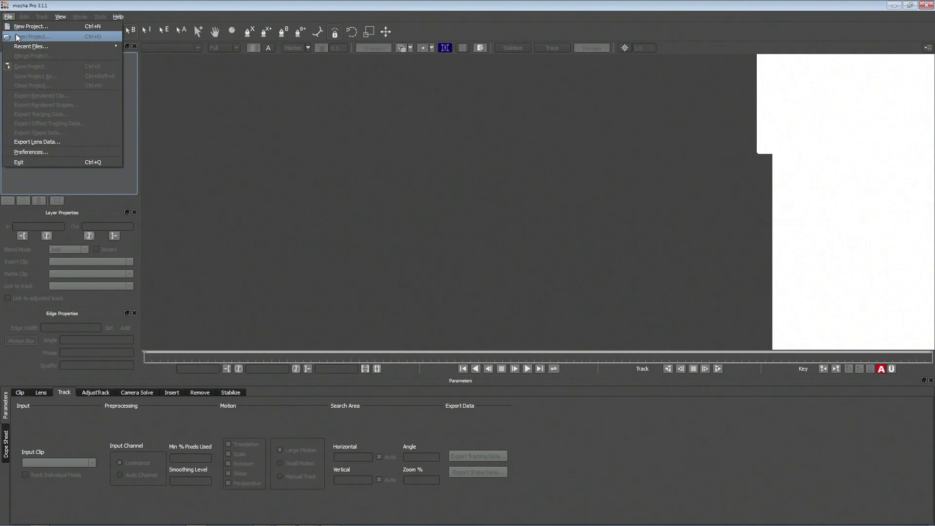
{"action": "left_click", "coordinate": [20, 26]}
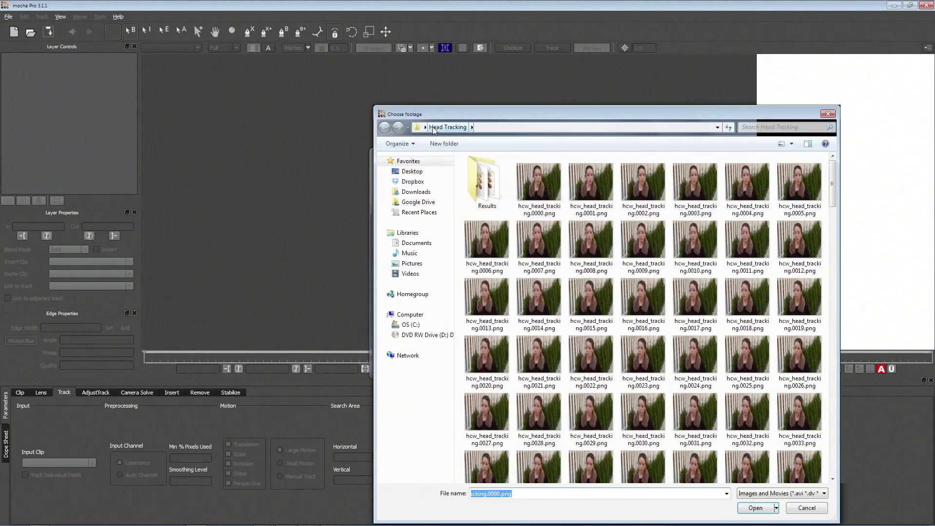
{"action": "left_click", "coordinate": [420, 174]}
{"action": "left_click_drag", "start_coordinate": [458, 111], "coordinate": [308, 93]}
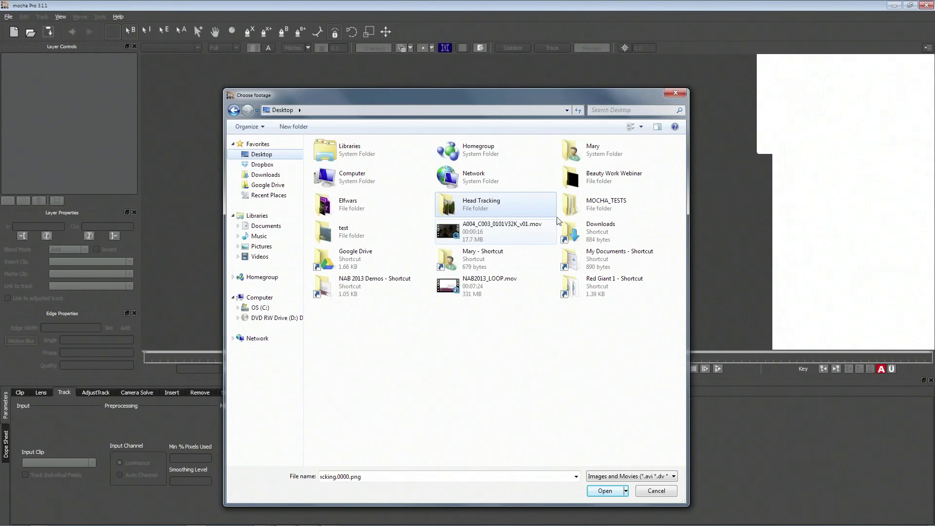
{"action": "double_click", "coordinate": [607, 177]}
{"action": "double_click", "coordinate": [342, 165]}
{"action": "left_click", "coordinate": [384, 172]}
{"action": "left_click", "coordinate": [605, 491]}
Create the project as cropped_GRM112_036-20_Ref_webinar1 instead of overwriting the existing project file, and play the clip.
{"action": "left_click", "coordinate": [537, 363]}
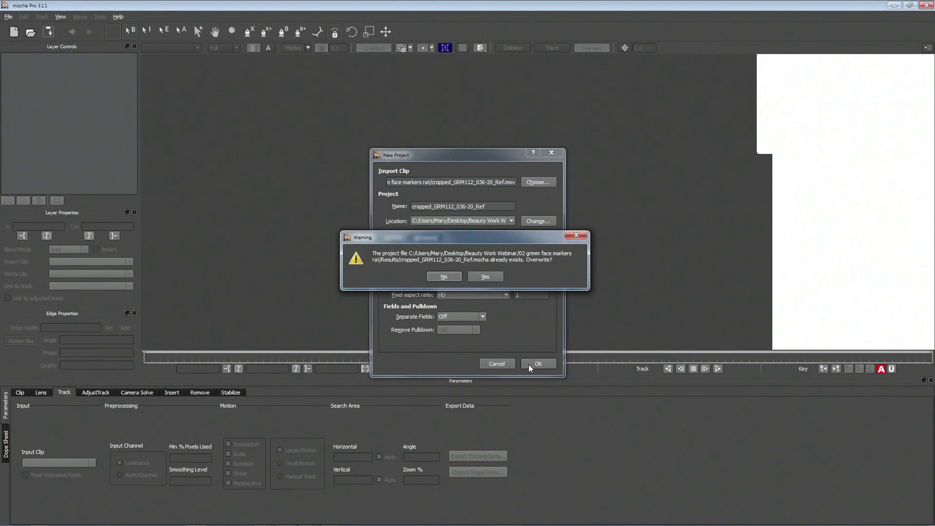
{"action": "left_click", "coordinate": [444, 276]}
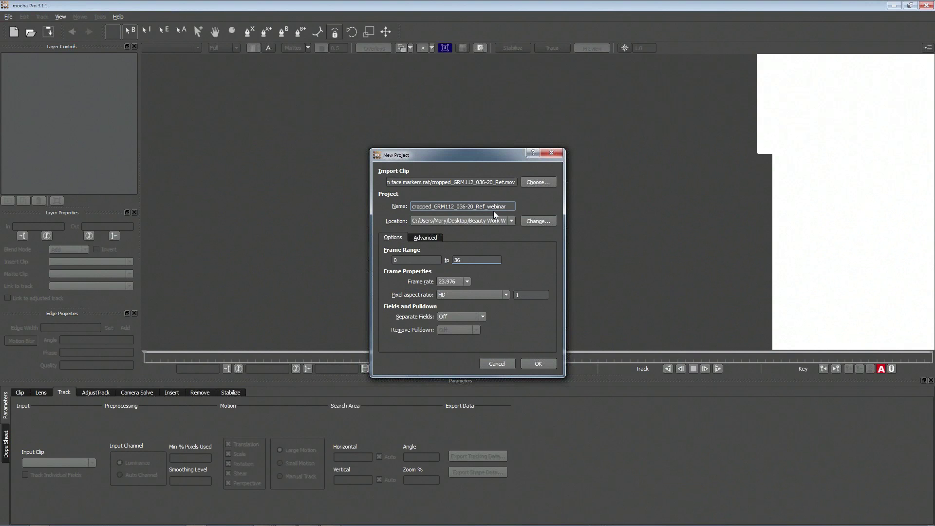
{"action": "type", "text": "1"}
{"action": "left_click", "coordinate": [536, 365]}
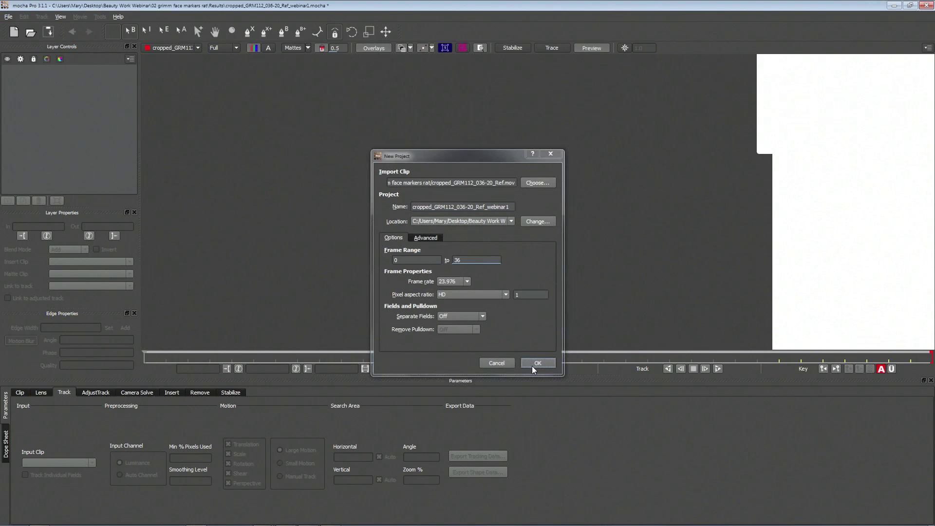
{"action": "key", "text": "space"}
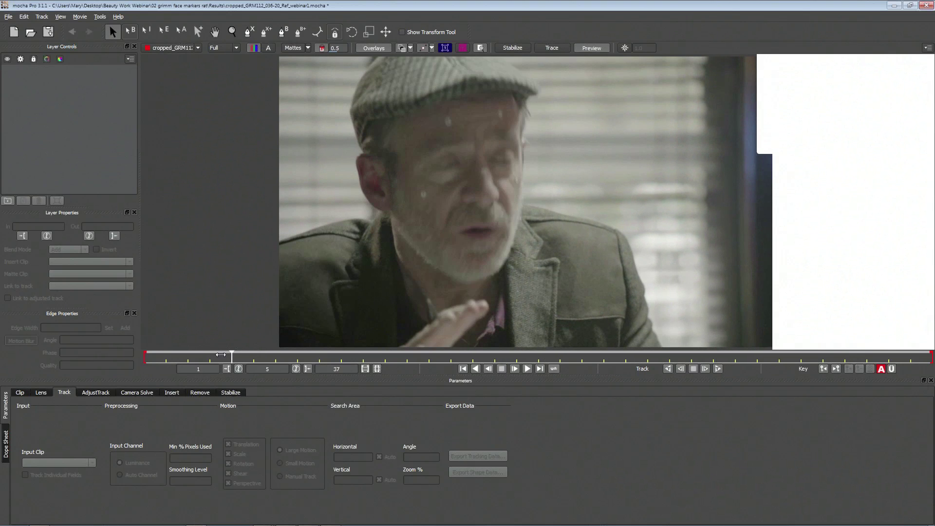
Draw a closed X-spline around the man's forehead on the first frame, enclosing both forehead markers above the eyebrows.
{"action": "left_click", "coordinate": [233, 32]}
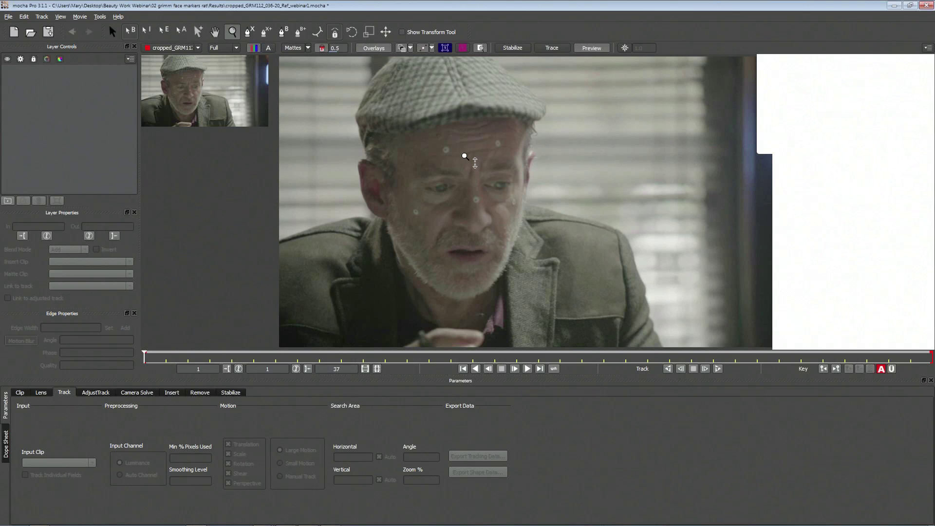
{"action": "scroll", "coordinate": [463, 189], "scroll_direction": "up", "scroll_amount": 5}
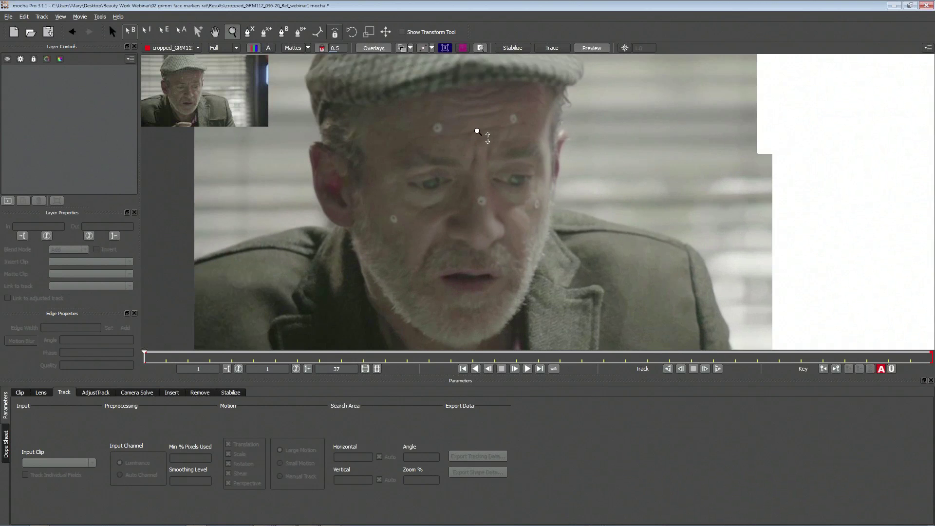
{"action": "key", "text": "x"}
{"action": "mouse_move", "coordinate": [460, 177]}
{"action": "left_mouse_down"}
{"action": "mouse_move", "coordinate": [449, 209]}
{"action": "mouse_move", "coordinate": [449, 189]}
{"action": "left_mouse_up"}
{"action": "key", "text": "z"}
{"action": "left_click", "coordinate": [248, 35]}
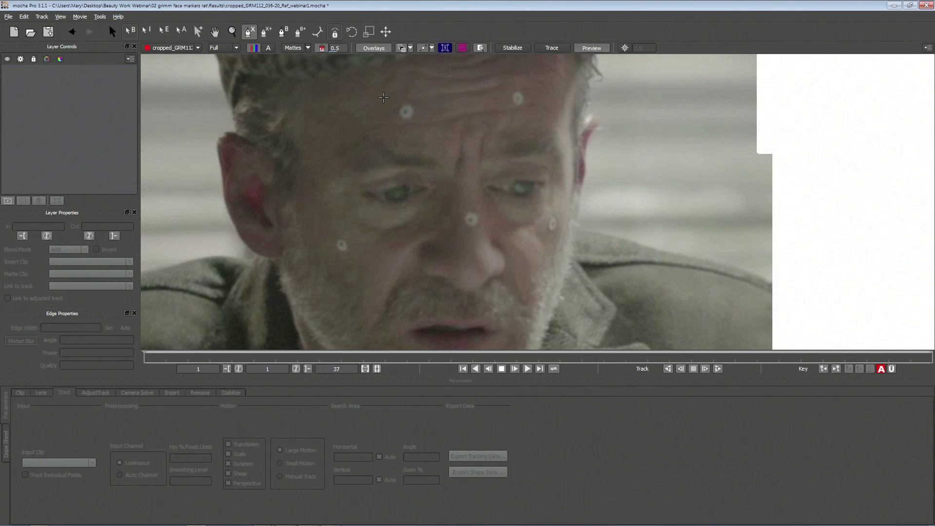
{"action": "left_click", "coordinate": [351, 130]}
{"action": "left_click", "coordinate": [377, 82]}
{"action": "left_click", "coordinate": [437, 71]}
{"action": "left_click", "coordinate": [534, 68]}
{"action": "left_click", "coordinate": [553, 89]}
{"action": "left_click", "coordinate": [548, 136]}
{"action": "left_click", "coordinate": [489, 145]}
{"action": "left_click", "coordinate": [440, 157]}
{"action": "left_click", "coordinate": [351, 131]}
{"action": "right_click", "coordinate": [408, 152]}
Reshape the forehead spline by moving its lower points along the brow line and its upper corner outward at the temple.
{"action": "left_click_drag", "start_coordinate": [440, 157], "coordinate": [444, 148]}
{"action": "left_click_drag", "start_coordinate": [489, 145], "coordinate": [483, 142]}
{"action": "left_click_drag", "start_coordinate": [353, 131], "coordinate": [345, 142]}
{"action": "left_click_drag", "start_coordinate": [548, 136], "coordinate": [566, 135]}
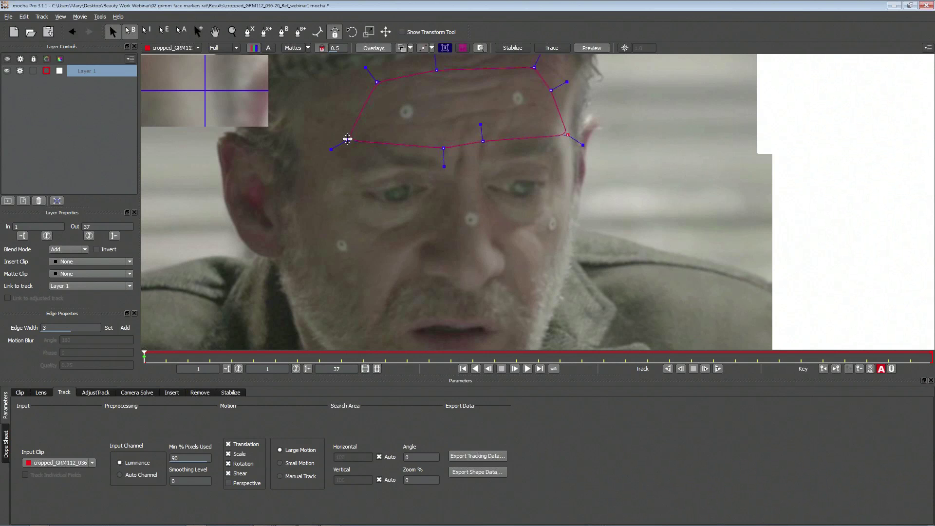
{"action": "left_click_drag", "start_coordinate": [347, 141], "coordinate": [343, 152]}
{"action": "left_click_drag", "start_coordinate": [377, 81], "coordinate": [365, 84]}
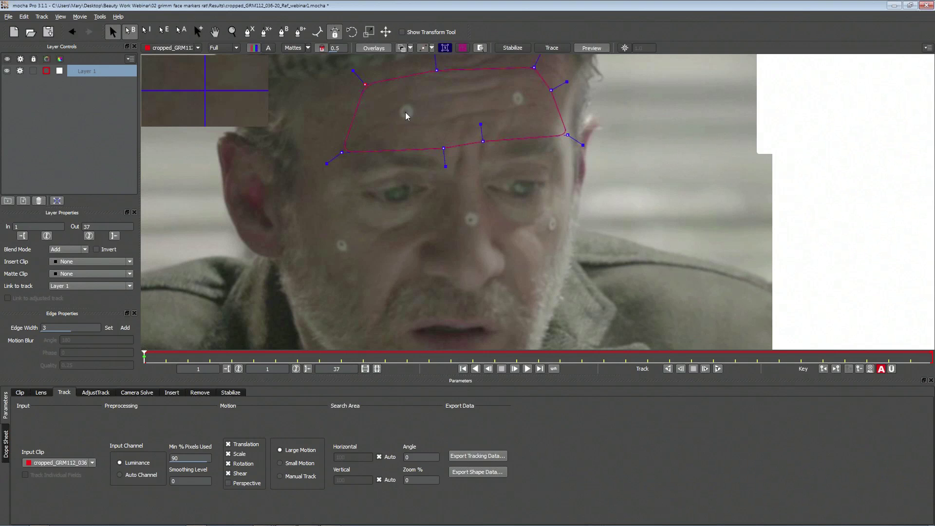
Draw a closed four-point X-spline around the tracking marker on the man's right cheek as a new layer.
{"action": "left_click", "coordinate": [249, 32]}
{"action": "left_click", "coordinate": [333, 202]}
{"action": "left_click", "coordinate": [399, 243]}
{"action": "left_click", "coordinate": [361, 322]}
{"action": "left_click", "coordinate": [313, 267]}
{"action": "left_click", "coordinate": [332, 202]}
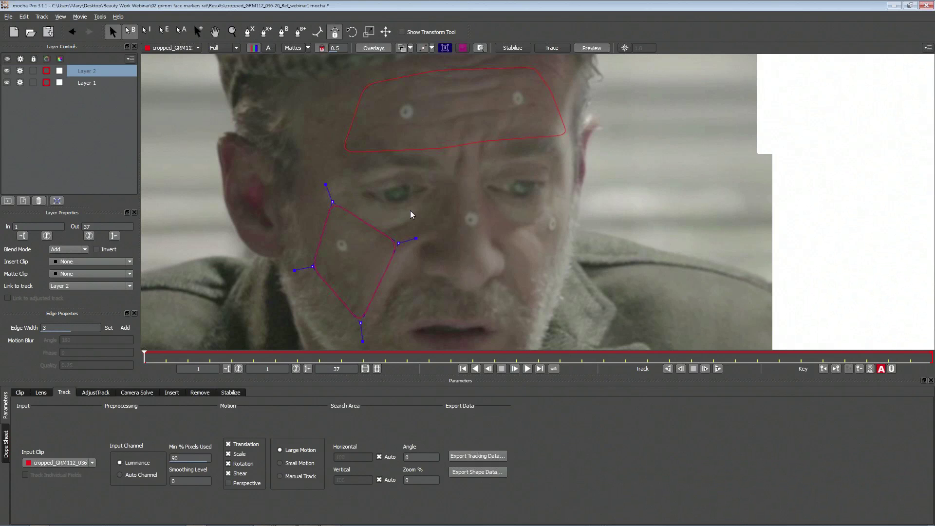
Draw a closed five-point X-spline around the tracking marker on the man's left cheek as a new layer.
{"action": "left_click", "coordinate": [250, 32]}
{"action": "left_click", "coordinate": [522, 231]}
{"action": "left_click", "coordinate": [565, 189]}
{"action": "left_click", "coordinate": [574, 215]}
{"action": "left_click", "coordinate": [551, 306]}
{"action": "left_click", "coordinate": [528, 277]}
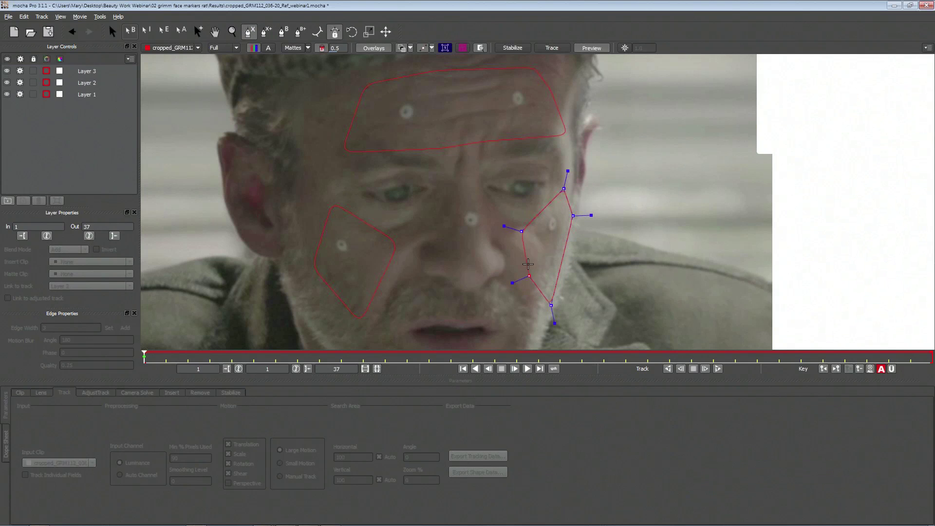
{"action": "left_click", "coordinate": [522, 231]}
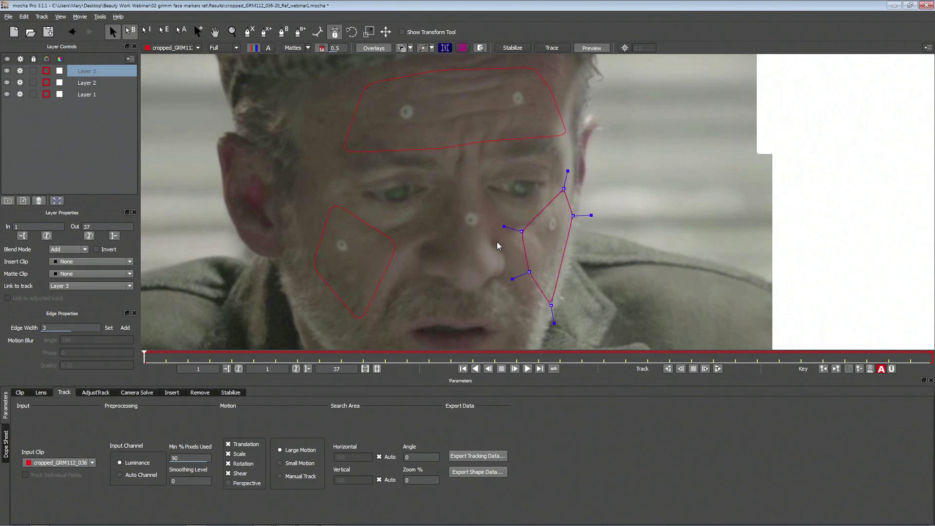
Draw a closed four-point X-spline around the man's nose and its tracking marker as a new layer.
{"action": "left_click", "coordinate": [250, 32]}
{"action": "left_click", "coordinate": [453, 171]}
{"action": "left_click", "coordinate": [492, 165]}
{"action": "left_click", "coordinate": [502, 301]}
{"action": "left_click", "coordinate": [452, 292]}
{"action": "left_click_drag", "start_coordinate": [452, 292], "coordinate": [441, 302]}
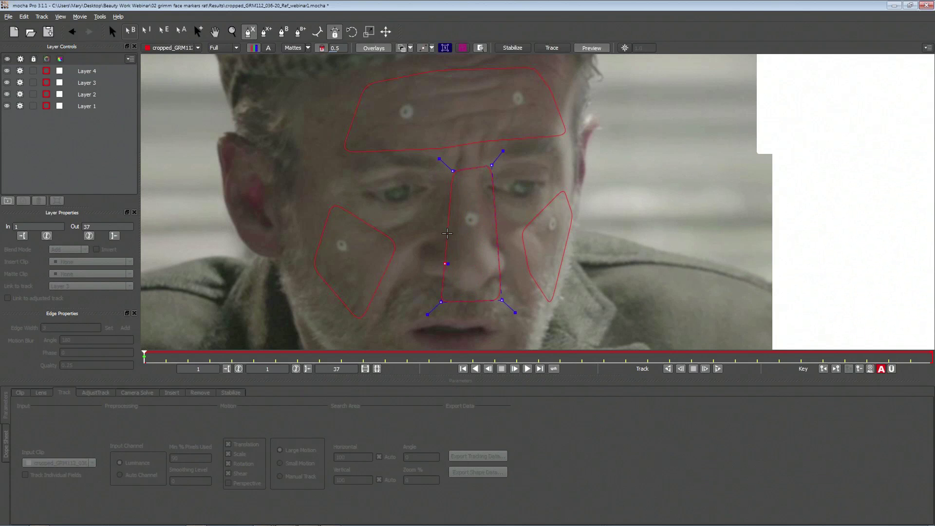
Adjust the nose spline's corners so it spans from the brow to just under the nose, and rename its layer "nose track".
{"action": "left_click", "coordinate": [453, 171]}
{"action": "left_click_drag", "start_coordinate": [453, 171], "coordinate": [490, 161]}
{"action": "left_click_drag", "start_coordinate": [502, 300], "coordinate": [500, 291]}
{"action": "left_click_drag", "start_coordinate": [441, 302], "coordinate": [443, 289]}
{"action": "left_click_drag", "start_coordinate": [436, 164], "coordinate": [485, 162]}
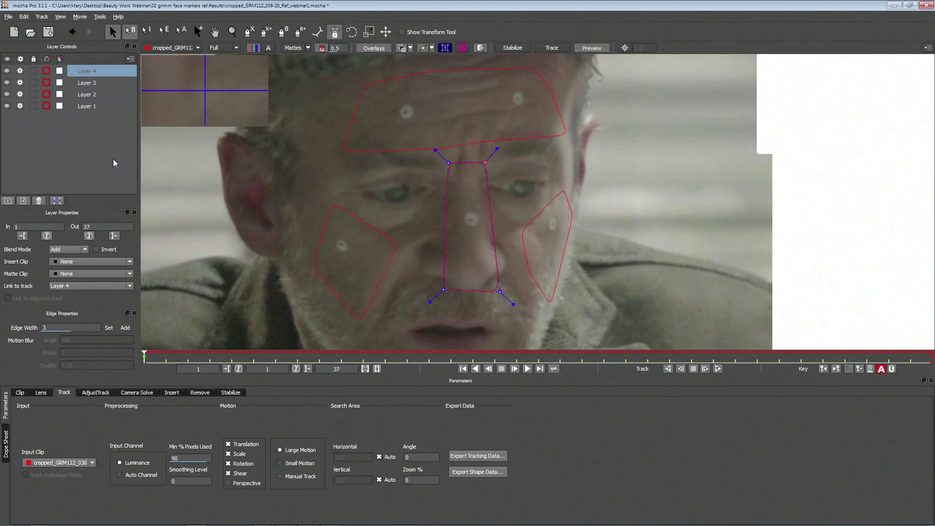
{"action": "double_click", "coordinate": [102, 73]}
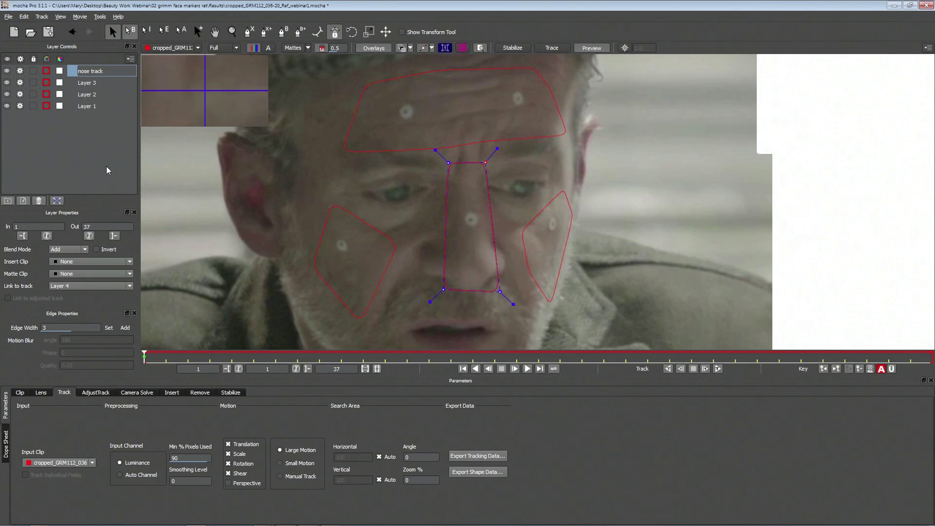
{"action": "key", "text": "Return"}
Display the planar surface and grid, and fit the surface's corners to the tapered shape of the nose.
{"action": "left_click", "coordinate": [445, 48]}
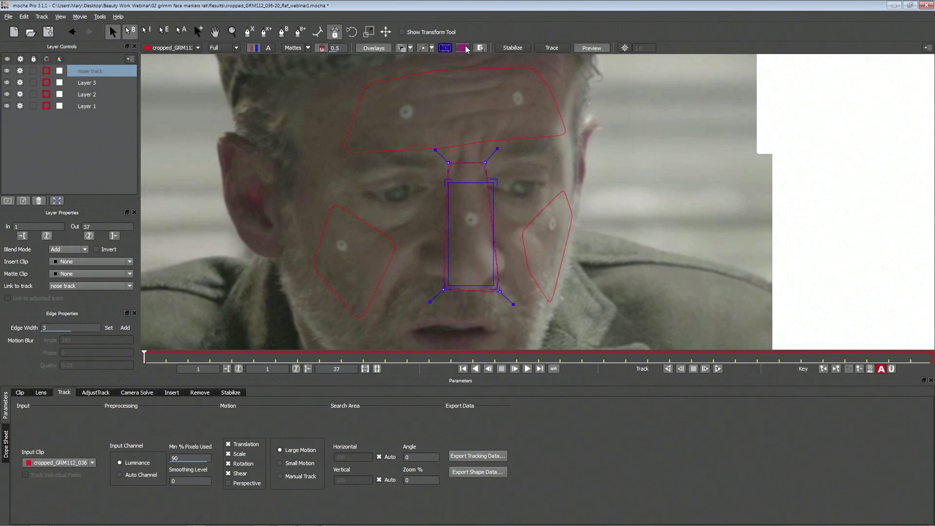
{"action": "left_click", "coordinate": [465, 47]}
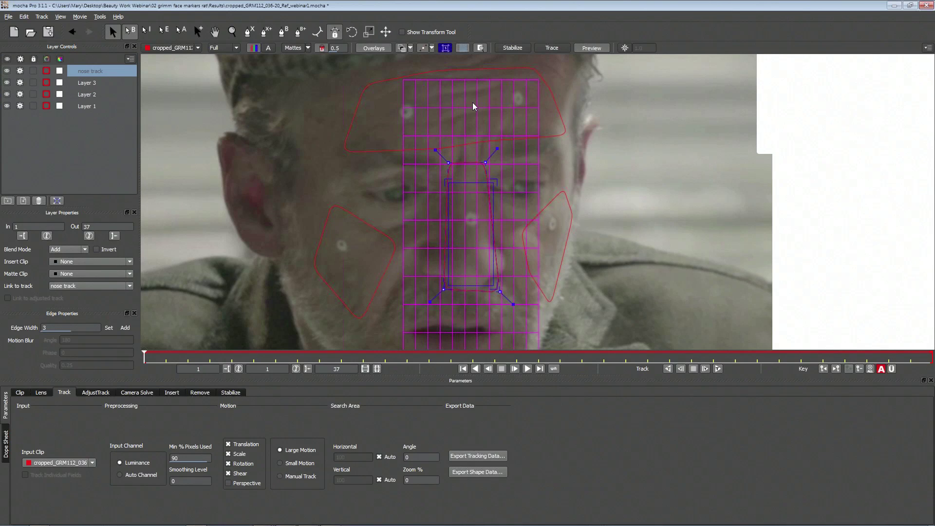
{"action": "left_click_drag", "start_coordinate": [484, 185], "coordinate": [484, 186]}
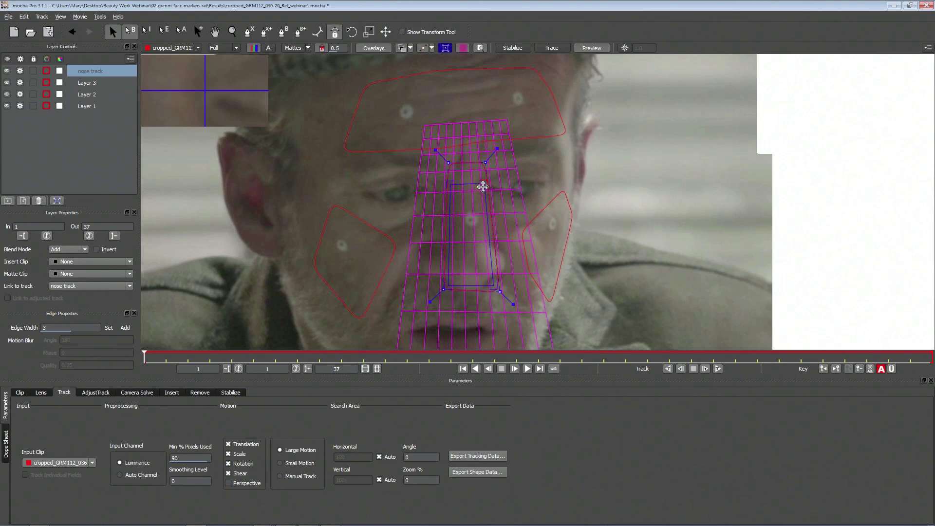
{"action": "left_click_drag", "start_coordinate": [493, 281], "coordinate": [493, 280]}
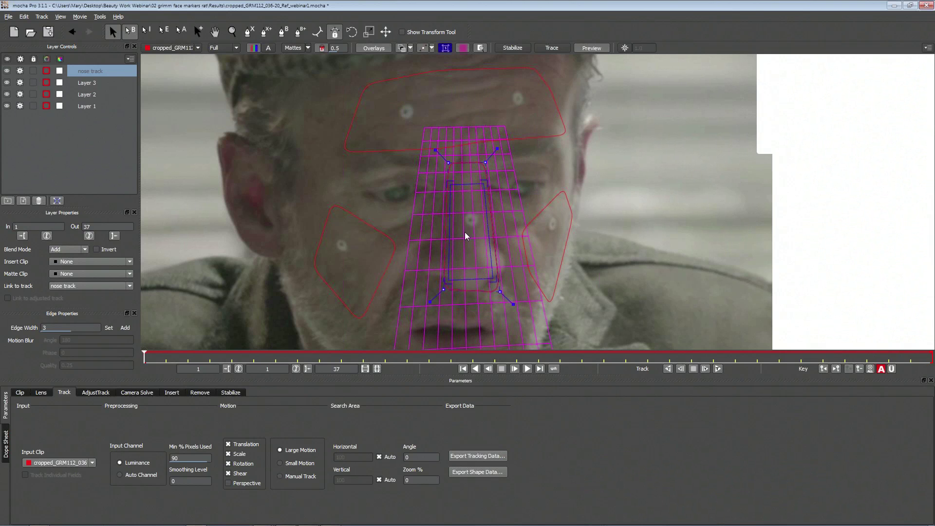
Fit the Layer 2 planar surface's four corners to the spline on the man's right cheek.
{"action": "left_click", "coordinate": [379, 233]}
{"action": "left_click_drag", "start_coordinate": [321, 218], "coordinate": [328, 211]}
{"action": "left_click_drag", "start_coordinate": [322, 308], "coordinate": [315, 299]}
{"action": "left_click_drag", "start_coordinate": [387, 308], "coordinate": [357, 313]}
{"action": "left_click_drag", "start_coordinate": [389, 225], "coordinate": [385, 241]}
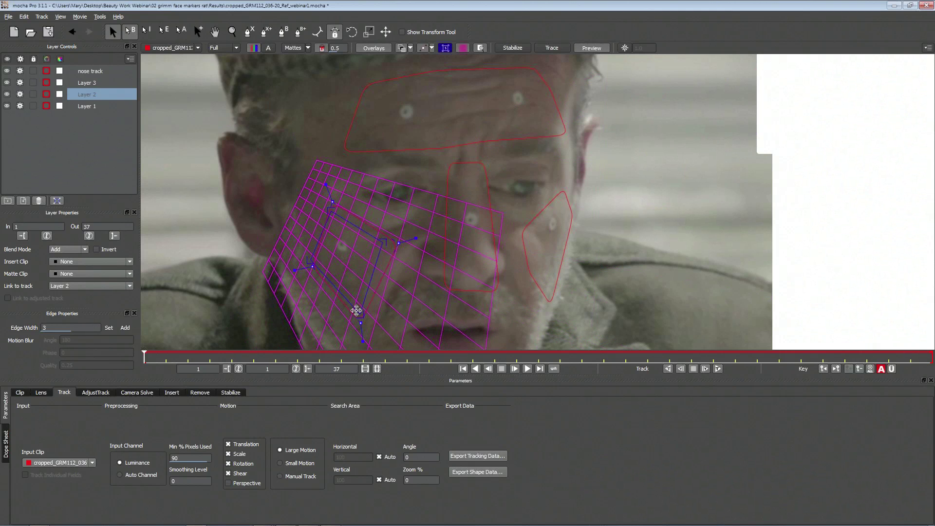
Fit the Layer 3 planar surface's corners inside the narrow spline on the man's left cheek.
{"action": "left_click", "coordinate": [554, 200]}
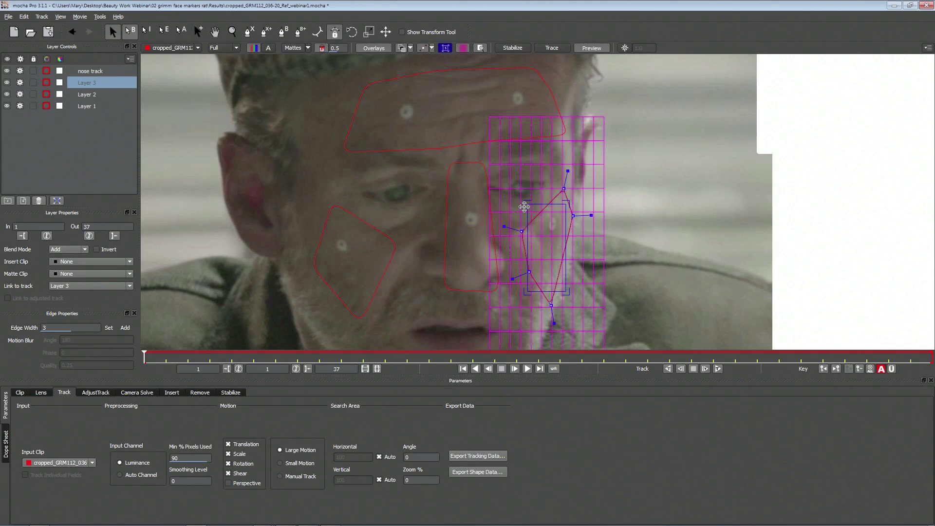
{"action": "left_click_drag", "start_coordinate": [526, 203], "coordinate": [535, 223]}
{"action": "left_click_drag", "start_coordinate": [537, 225], "coordinate": [562, 261]}
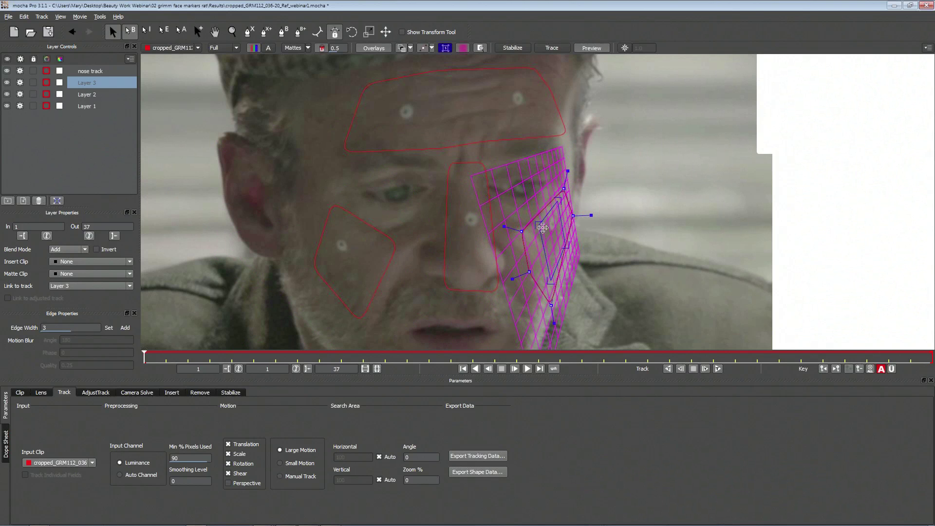
Tilt the Layer 1 planar surface to follow the forehead's angle by repositioning its four corners.
{"action": "left_click", "coordinate": [516, 140]}
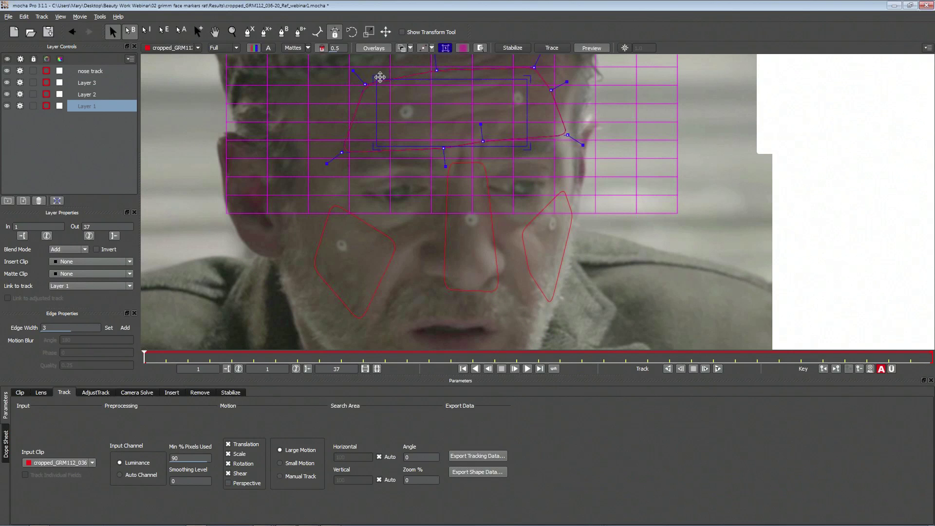
{"action": "left_click_drag", "start_coordinate": [377, 81], "coordinate": [372, 84]}
{"action": "left_click_drag", "start_coordinate": [527, 81], "coordinate": [526, 77]}
{"action": "left_click_drag", "start_coordinate": [527, 146], "coordinate": [535, 129]}
{"action": "left_click_drag", "start_coordinate": [386, 142], "coordinate": [374, 142]}
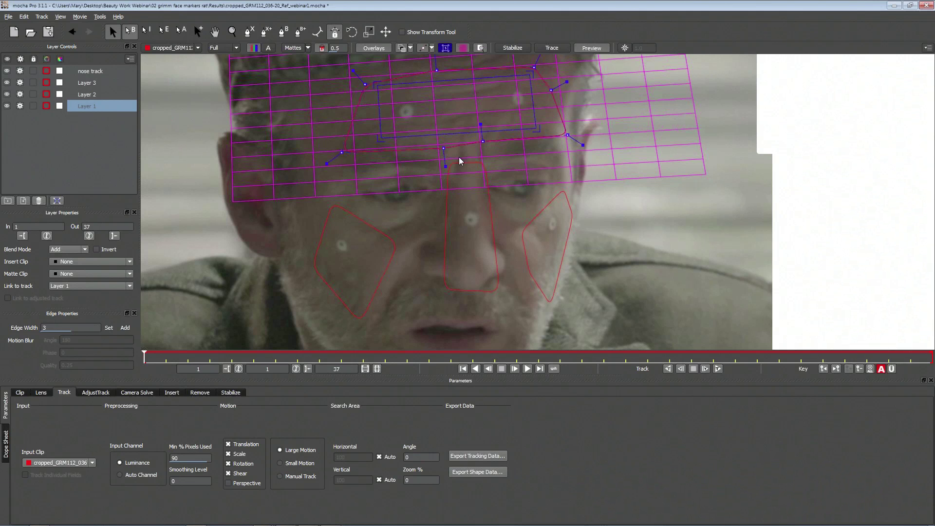
Rename Layer 1 "forhead track", Layer 2 "left cheek track" and Layer 3 "right cheek tracks".
{"action": "double_click", "coordinate": [82, 105]}
{"action": "type", "text": "forhead track"}
{"action": "double_click", "coordinate": [97, 94]}
{"action": "type", "text": "left cheek track"}
{"action": "left_click", "coordinate": [92, 84]}
{"action": "double_click", "coordinate": [89, 85]}
{"action": "type", "text": "right cheek tracks"}
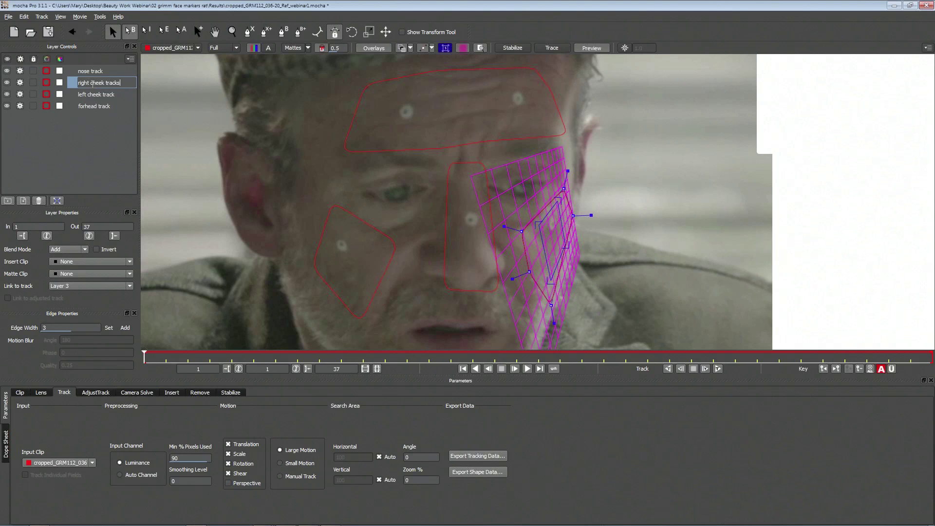
{"action": "left_click", "coordinate": [98, 139]}
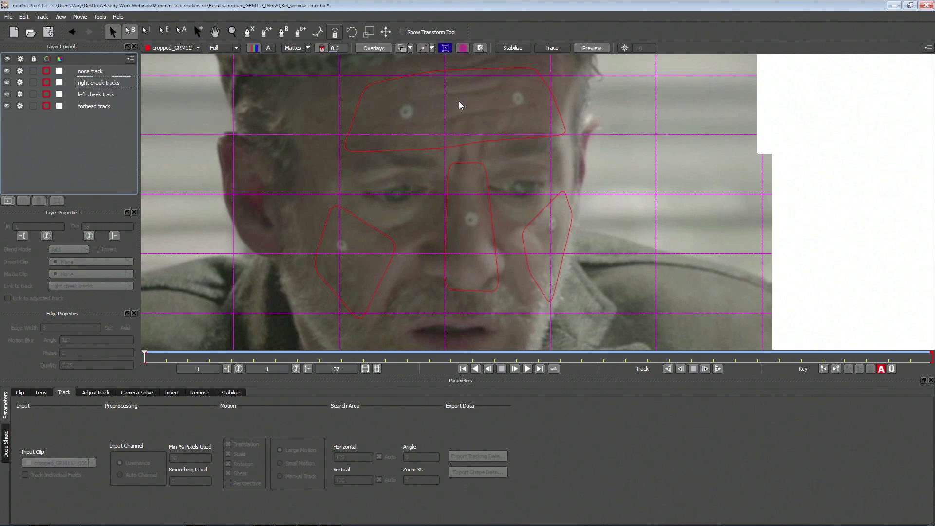
Enable Perspective motion tracking for the forehead layer.
{"action": "left_click", "coordinate": [385, 88]}
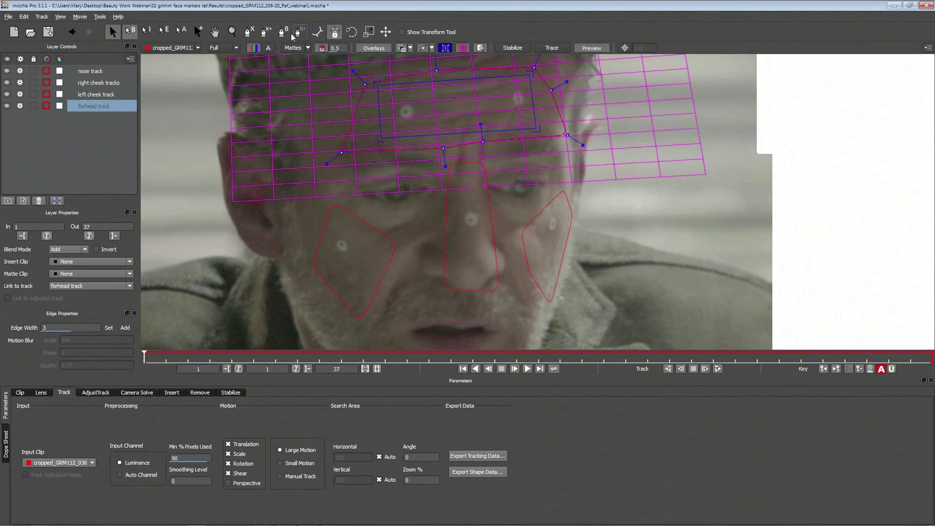
{"action": "left_click", "coordinate": [232, 31]}
{"action": "left_click_drag", "start_coordinate": [443, 142], "coordinate": [418, 215]}
{"action": "left_click", "coordinate": [477, 49]}
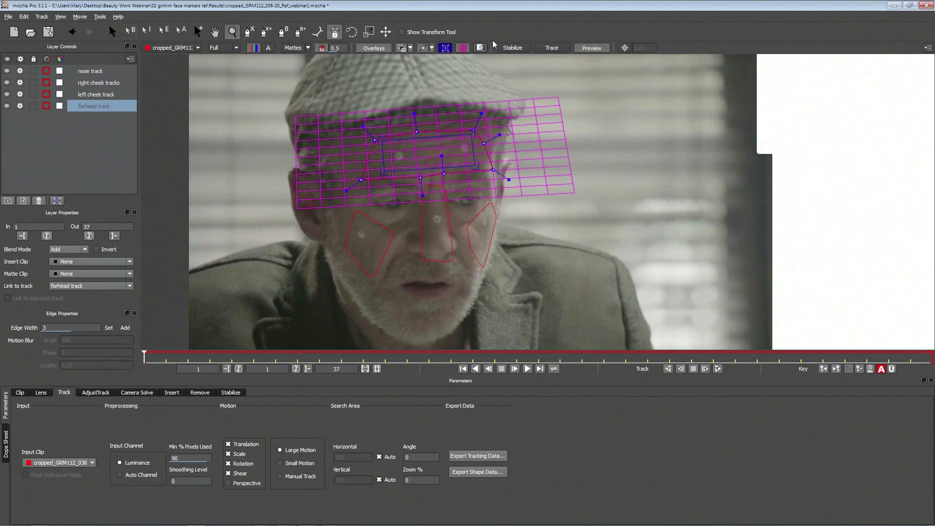
{"action": "double_click", "coordinate": [481, 48]}
{"action": "double_click", "coordinate": [481, 48]}
{"action": "left_click", "coordinate": [232, 483]}
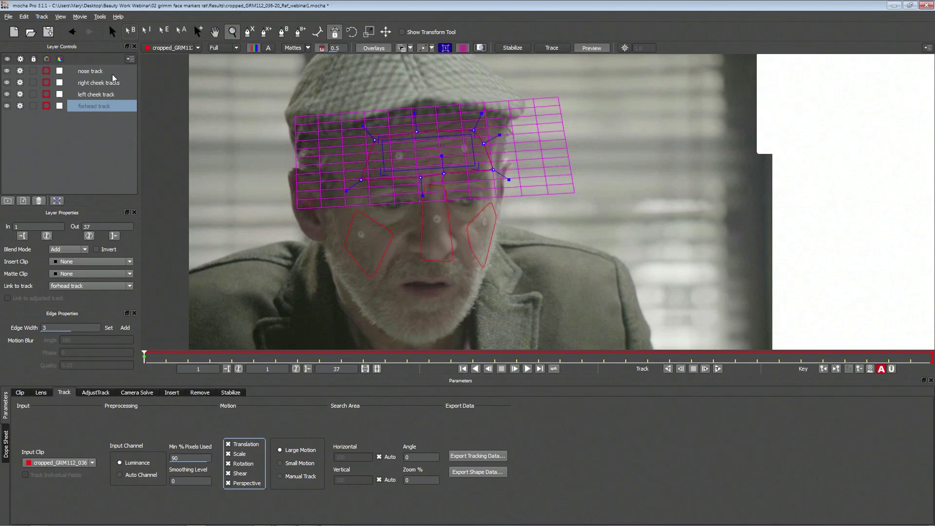
Enable Perspective motion tracking for both cheek layers and the nose layer.
{"action": "left_click", "coordinate": [94, 96]}
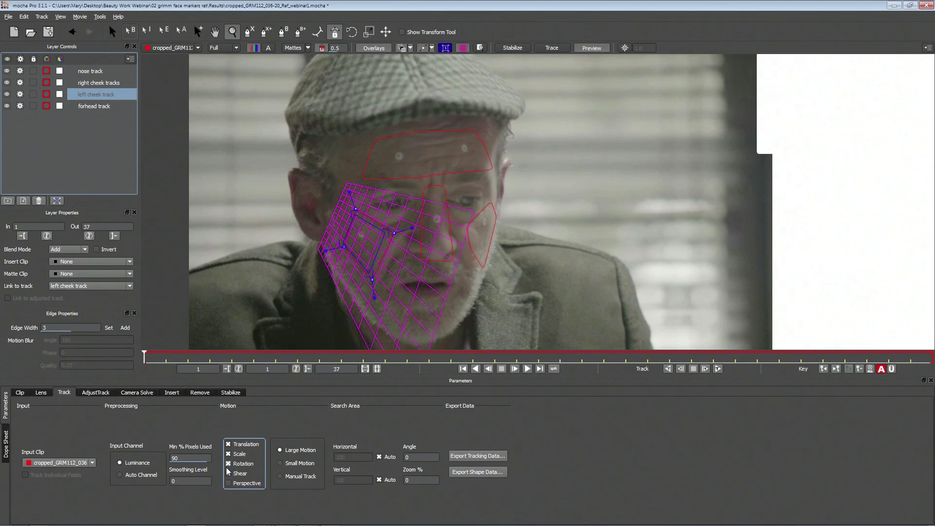
{"action": "left_click", "coordinate": [228, 483]}
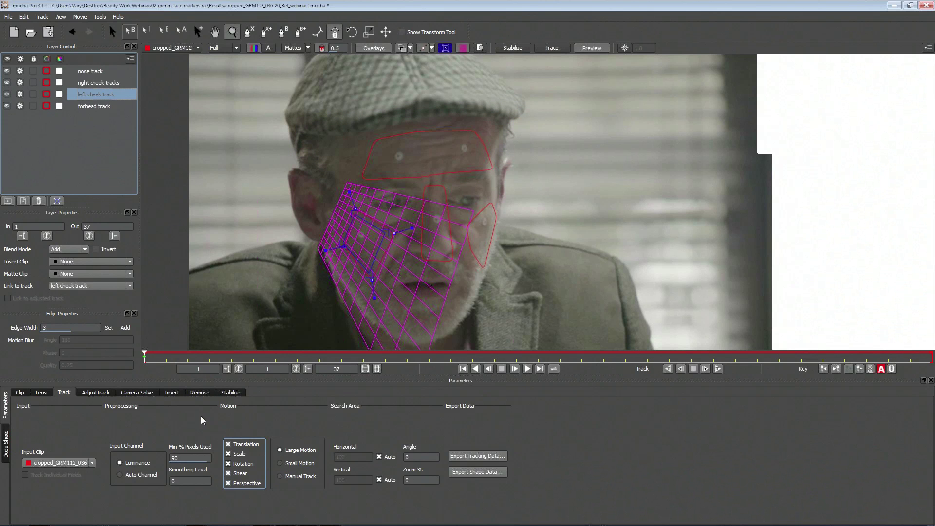
{"action": "left_click", "coordinate": [107, 81]}
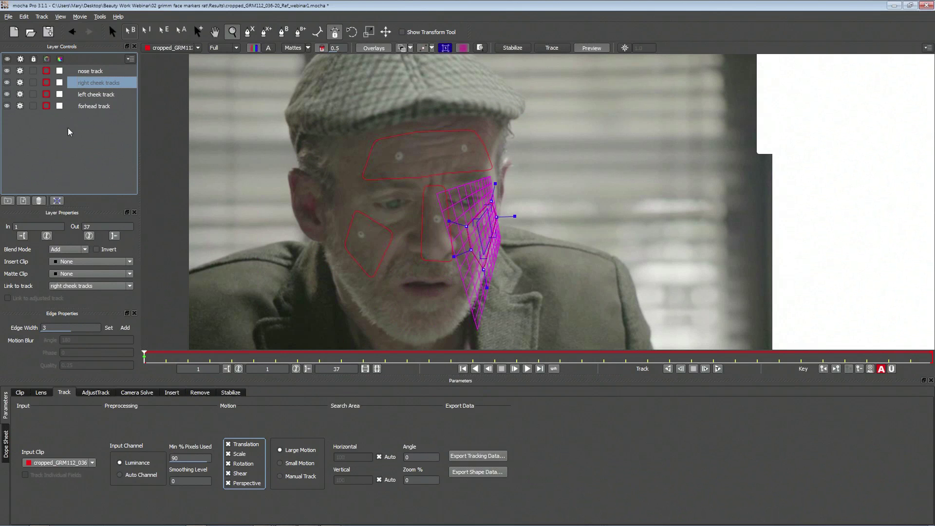
{"action": "left_click", "coordinate": [87, 73]}
{"action": "left_click", "coordinate": [228, 483]}
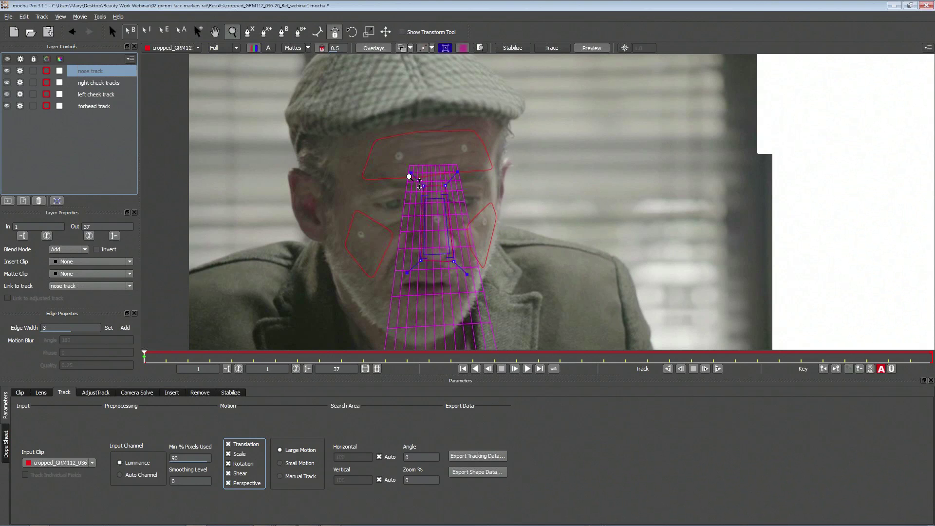
Hide the planar grid and track all four facial layers together forwards through frame 37.
{"action": "left_click", "coordinate": [463, 48]}
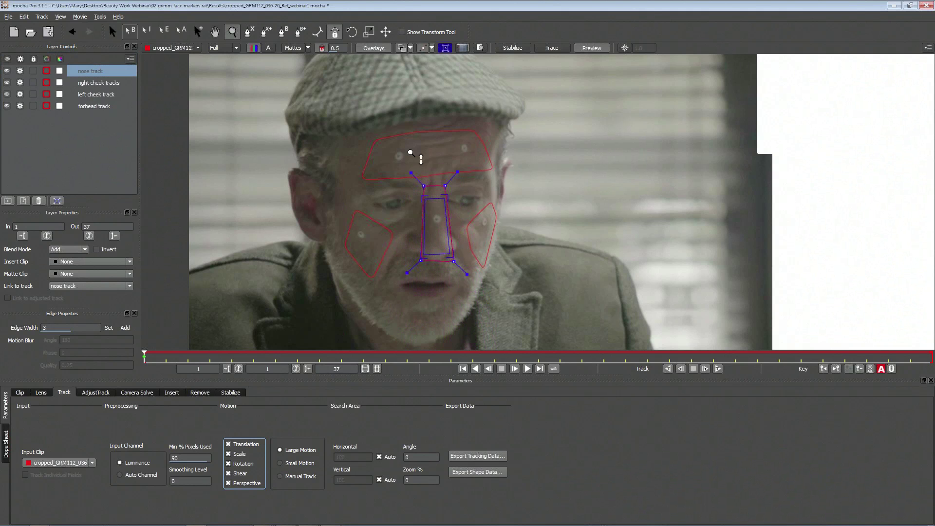
{"action": "left_click", "coordinate": [96, 106]}
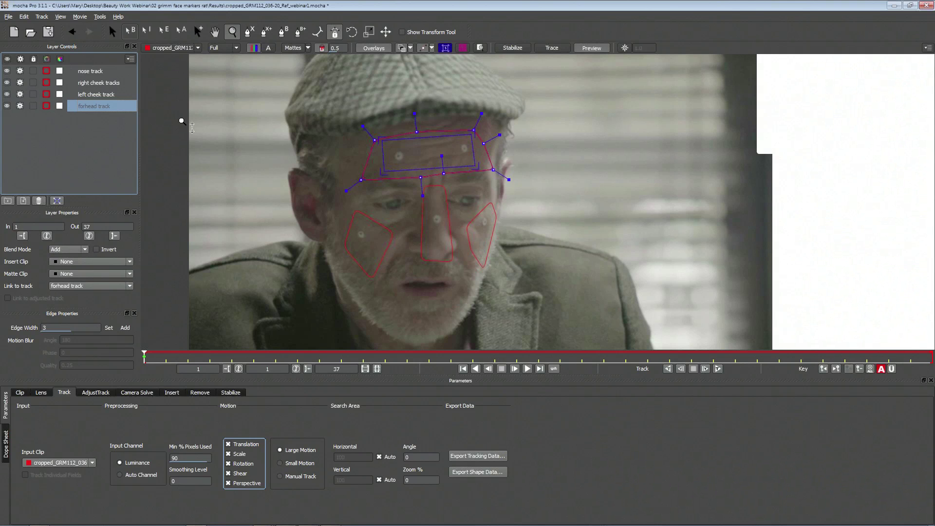
{"action": "left_click", "coordinate": [93, 72], "text": "shift"}
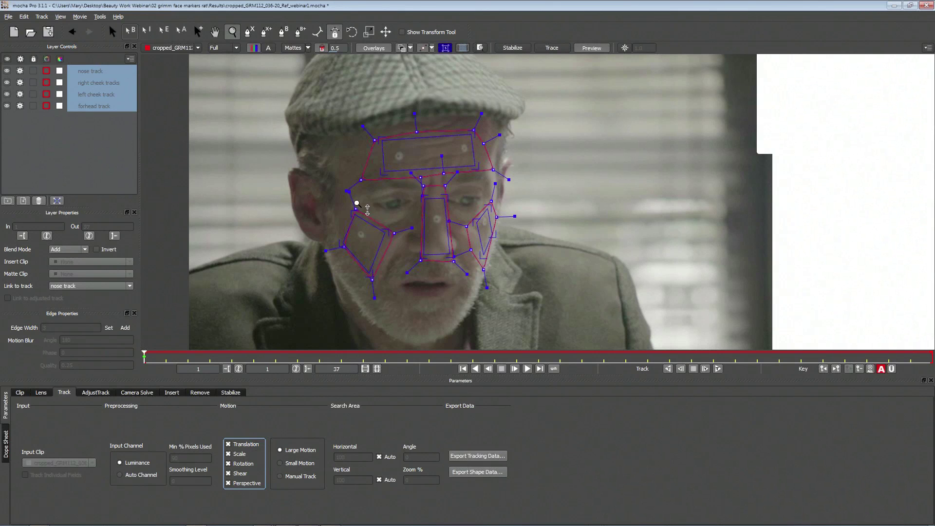
{"action": "left_click", "coordinate": [718, 369]}
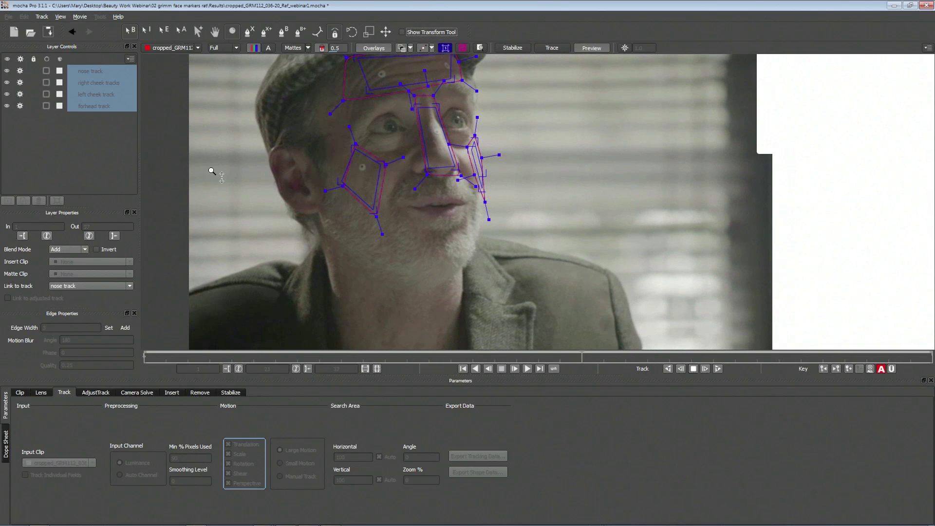
{"action": "left_click", "coordinate": [59, 17]}
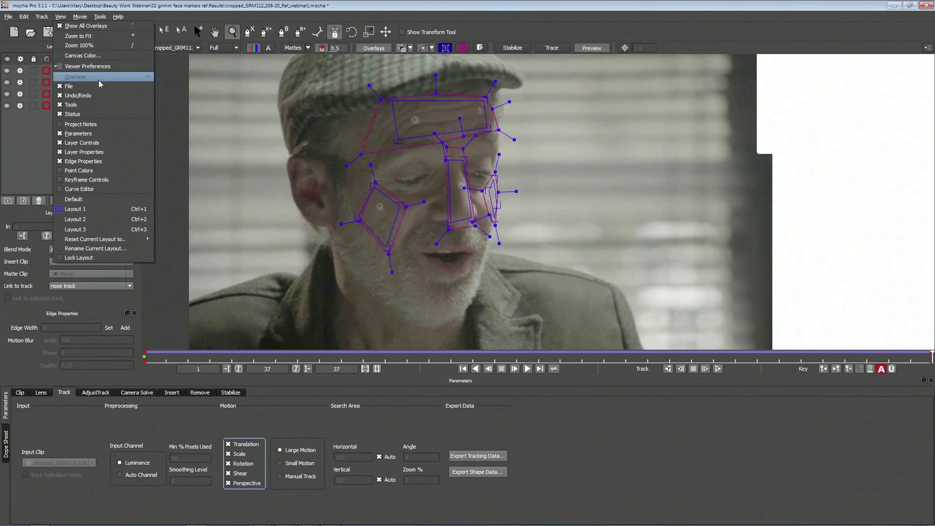
{"action": "left_click", "coordinate": [206, 11]}
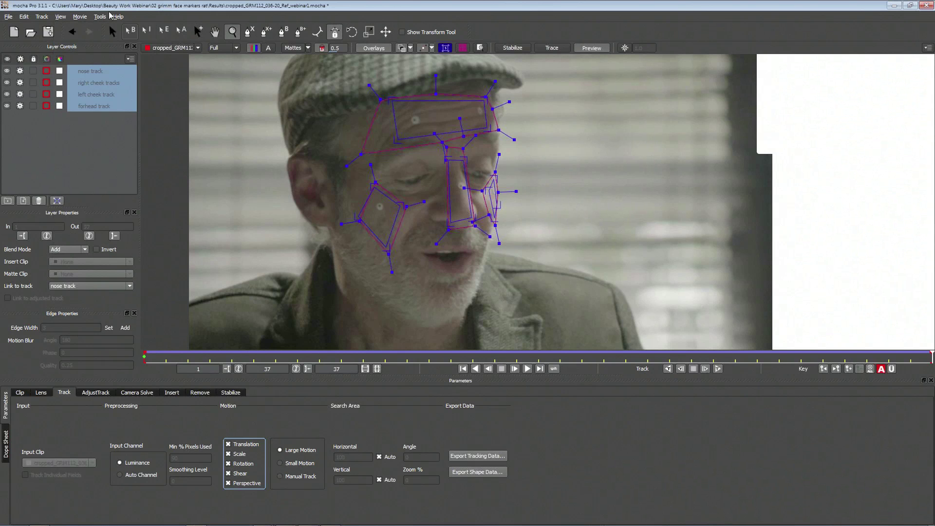
{"action": "left_click", "coordinate": [60, 17]}
{"action": "mouse_move", "coordinate": [75, 77]}
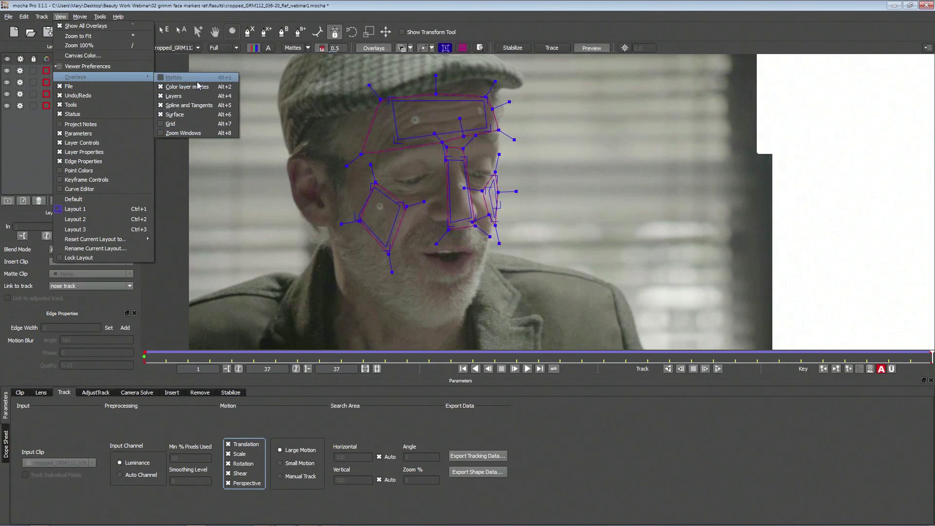
{"action": "left_click", "coordinate": [435, 16]}
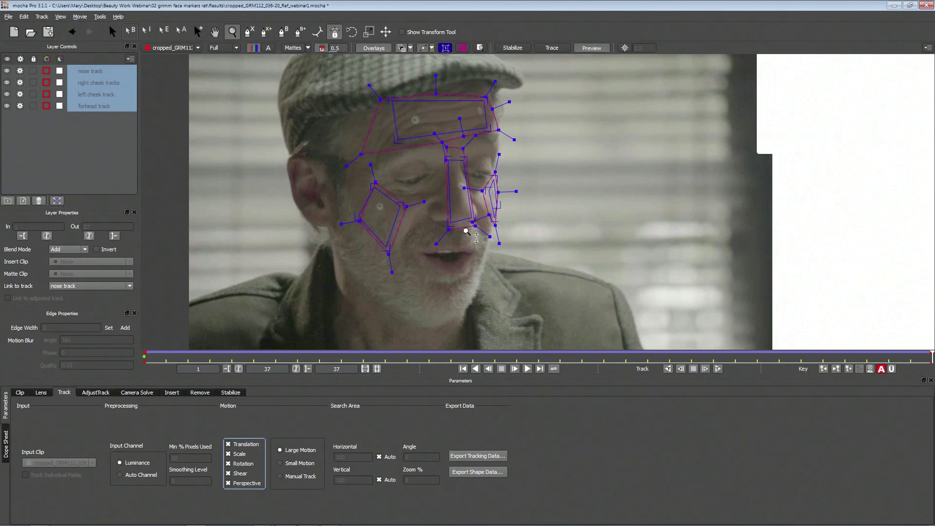
Go to frame 19 and turn off processing for the forehead and both cheek layers, keeping only the nose track layer active.
{"action": "left_click_drag", "start_coordinate": [561, 353], "coordinate": [535, 270]}
{"action": "key", "text": "Left"}
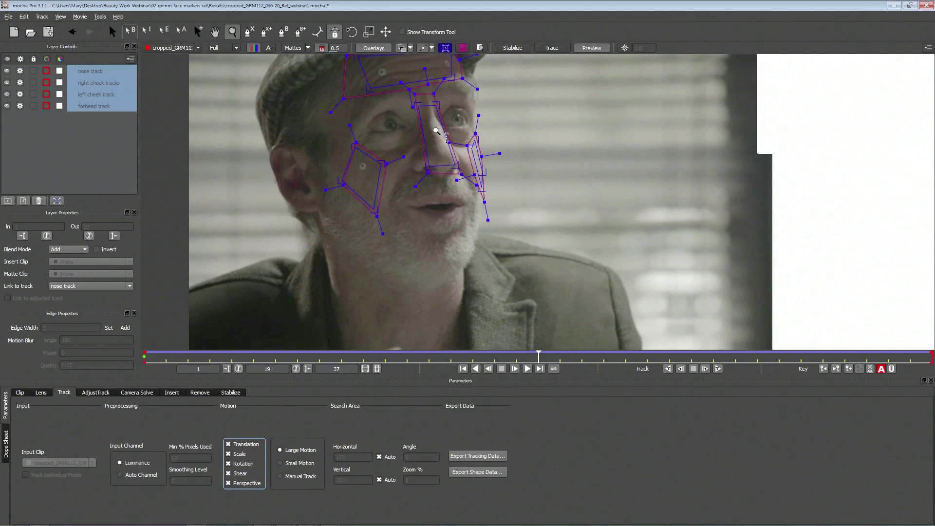
{"action": "left_click", "coordinate": [57, 137]}
{"action": "left_click", "coordinate": [95, 106]}
{"action": "left_click", "coordinate": [101, 72]}
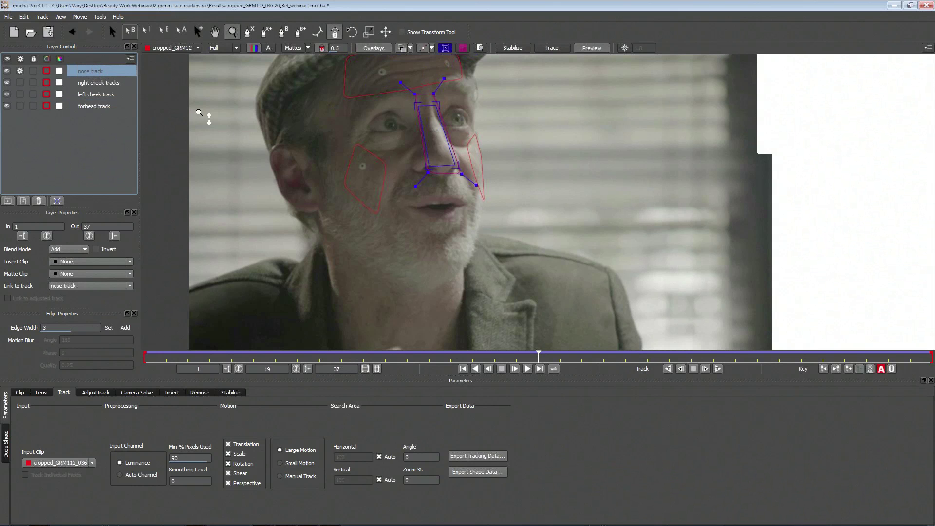
Enlarge the nose track spline at frame 19 by moving its upper points up into the forehead and its lower points outward.
{"action": "left_click", "coordinate": [113, 32]}
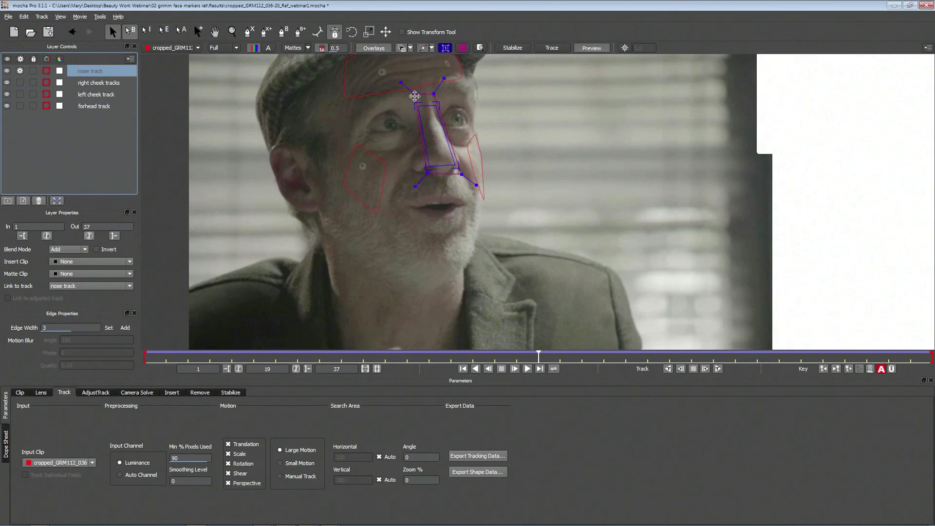
{"action": "left_click_drag", "start_coordinate": [415, 94], "coordinate": [443, 82]}
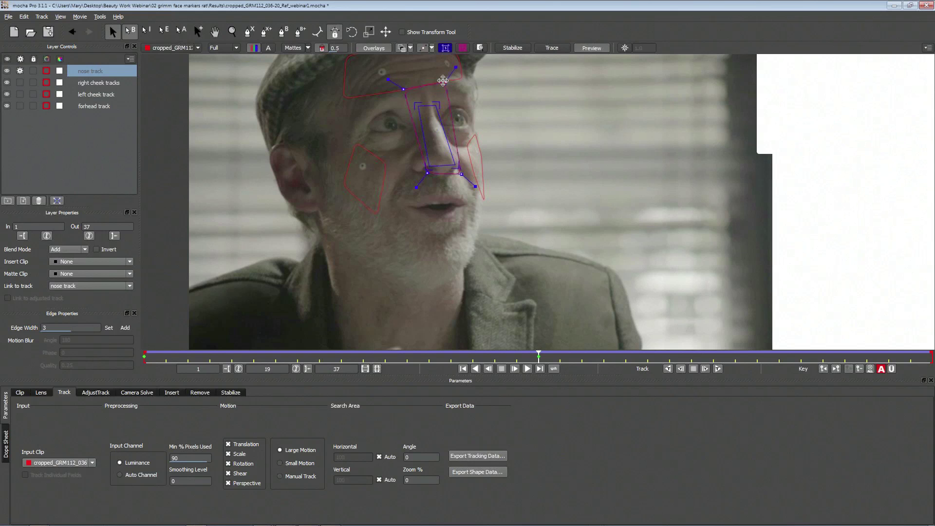
{"action": "mouse_move", "coordinate": [427, 173]}
{"action": "left_mouse_down"}
{"action": "mouse_move", "coordinate": [412, 181]}
{"action": "mouse_move", "coordinate": [463, 177]}
{"action": "mouse_move", "coordinate": [411, 183]}
{"action": "left_mouse_up"}
{"action": "left_click_drag", "start_coordinate": [403, 89], "coordinate": [404, 86]}
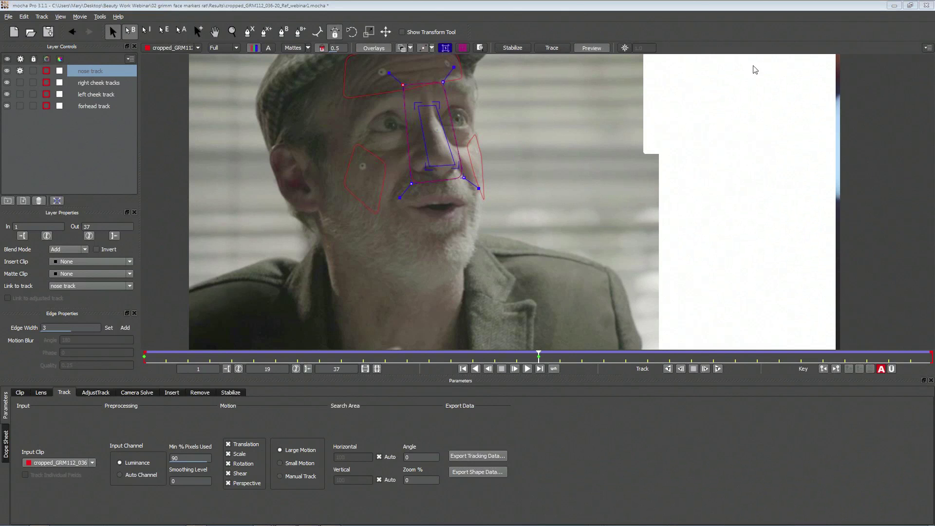
{"action": "left_click", "coordinate": [823, 369]}
{"action": "left_click", "coordinate": [859, 370]}
{"action": "left_click", "coordinate": [542, 351]}
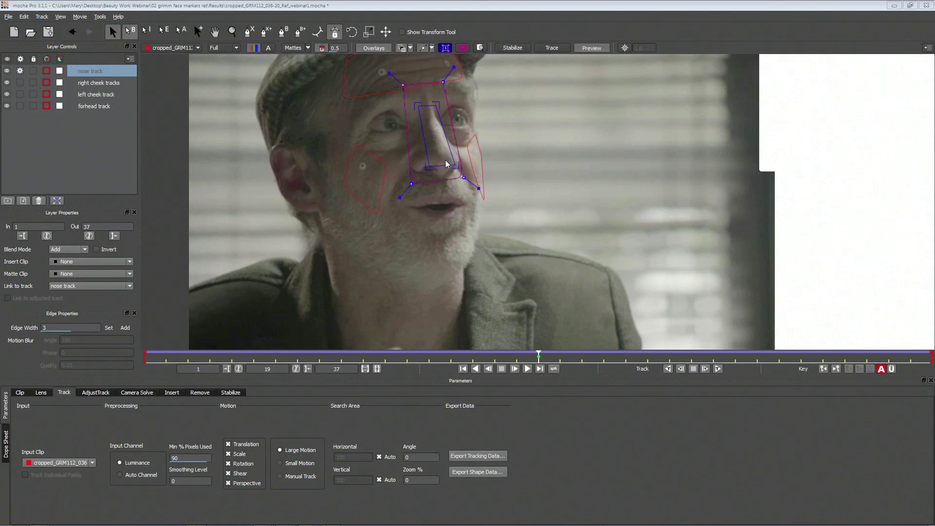
Track the nose layer backwards and forwards from frame 19, return to frame 1 and turn off its processing.
{"action": "left_click", "coordinate": [668, 369]}
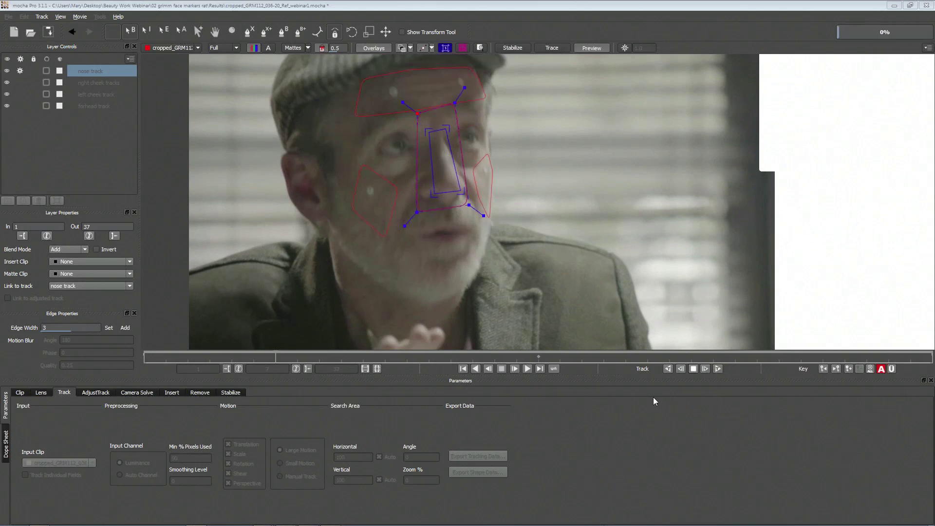
{"action": "left_click", "coordinate": [536, 361]}
{"action": "left_click", "coordinate": [717, 369]}
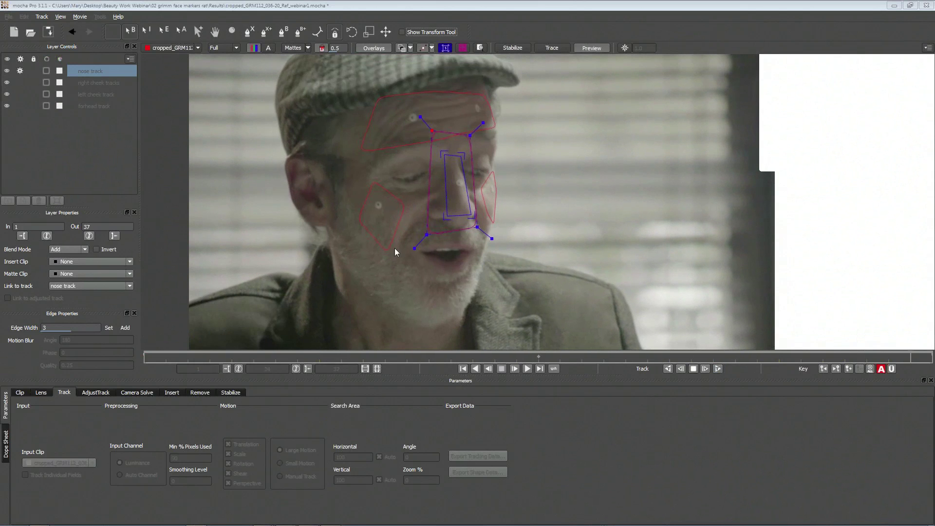
{"action": "left_click", "coordinate": [537, 355]}
{"action": "left_click_drag", "start_coordinate": [537, 355], "coordinate": [141, 200]}
{"action": "left_click", "coordinate": [25, 72]}
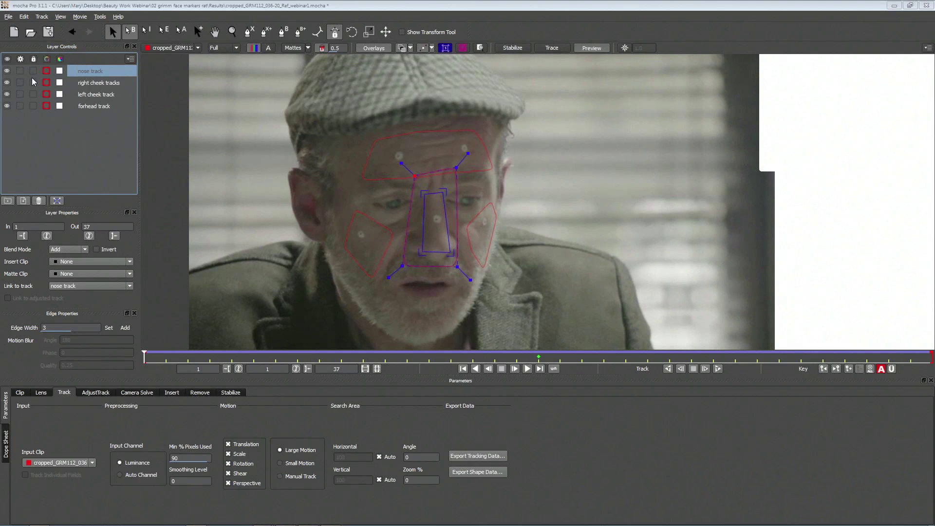
Pull the upper points of the nose track spline down and inward at frames 1 and 19, and return to frame 1.
{"action": "left_click_drag", "start_coordinate": [415, 176], "coordinate": [452, 181]}
{"action": "left_click", "coordinate": [539, 354]}
{"action": "left_click_drag", "start_coordinate": [443, 82], "coordinate": [443, 91]}
{"action": "left_click_drag", "start_coordinate": [536, 357], "coordinate": [146, 355]}
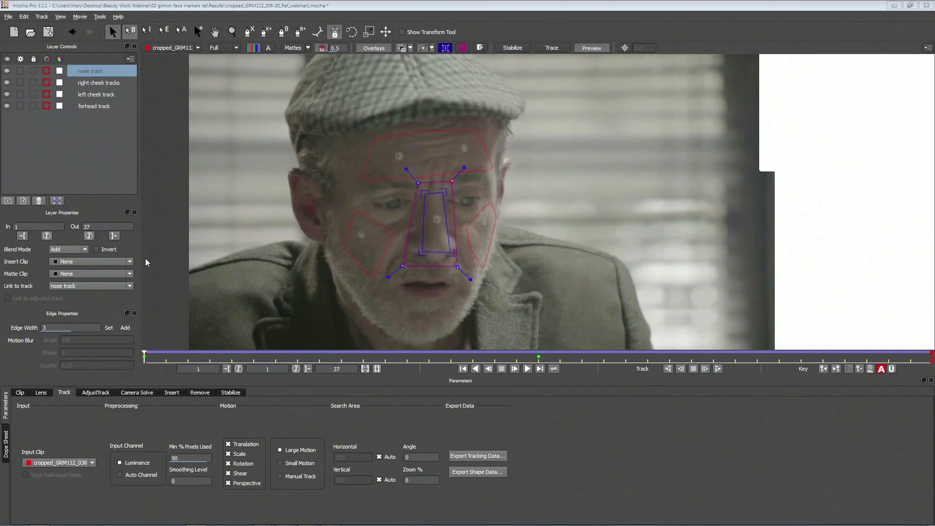
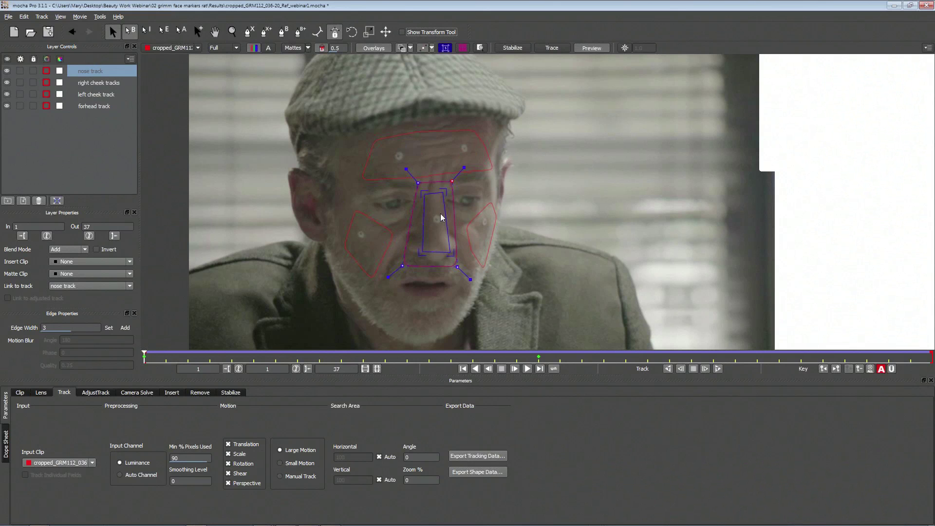
Hide the planar surface and draw a small closed X-spline around the forehead marker above the eye nearest the visible ear.
{"action": "left_click", "coordinate": [444, 48]}
{"action": "left_click", "coordinate": [250, 33]}
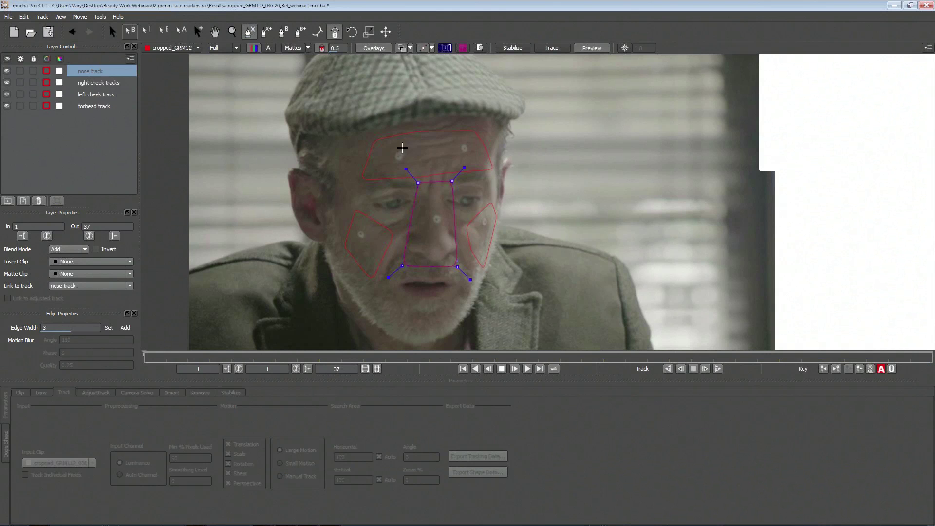
{"action": "left_click", "coordinate": [399, 163]}
{"action": "left_click", "coordinate": [404, 164]}
{"action": "left_click", "coordinate": [408, 158]}
{"action": "right_click", "coordinate": [408, 158]}
{"action": "left_click_drag", "start_coordinate": [403, 130], "coordinate": [401, 140]}
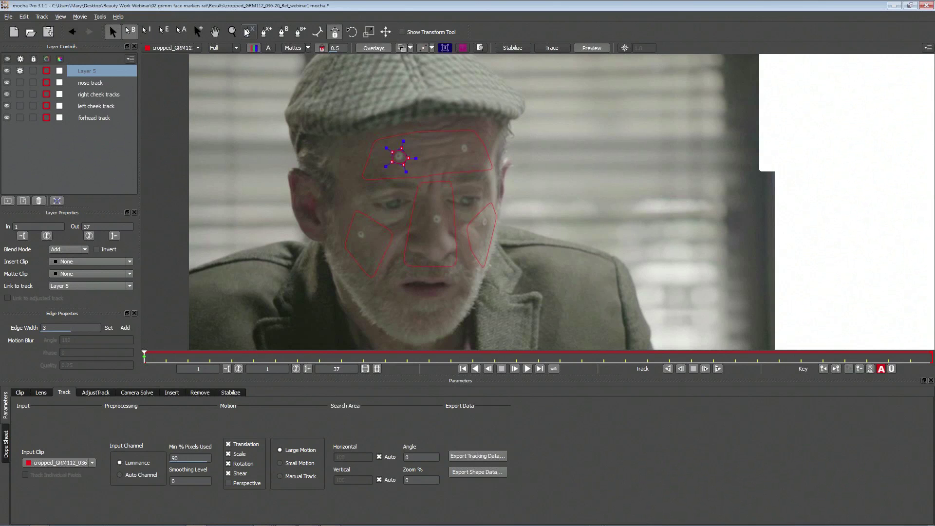
Name the new layer "marker 1", link it to the forhead track and check its motion over the first frames.
{"action": "double_click", "coordinate": [86, 71]}
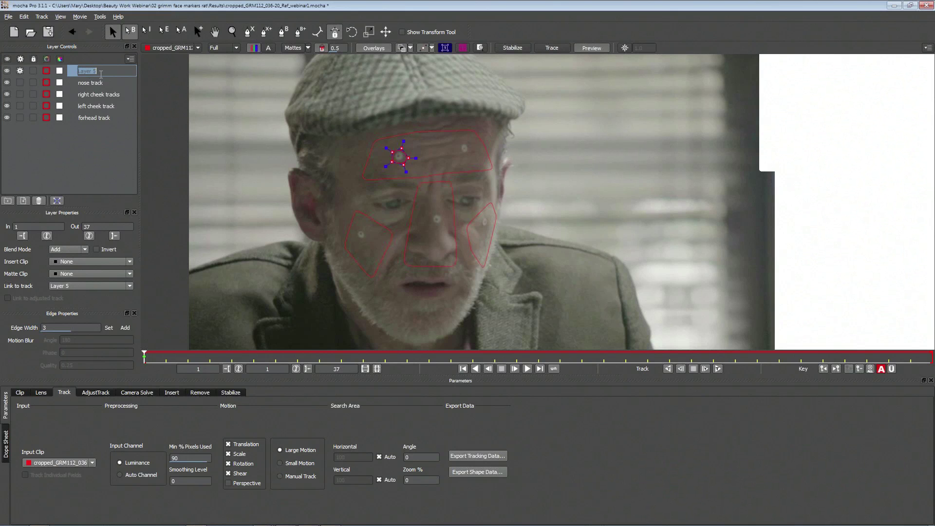
{"action": "type", "text": "marker 1"}
{"action": "left_click", "coordinate": [61, 289]}
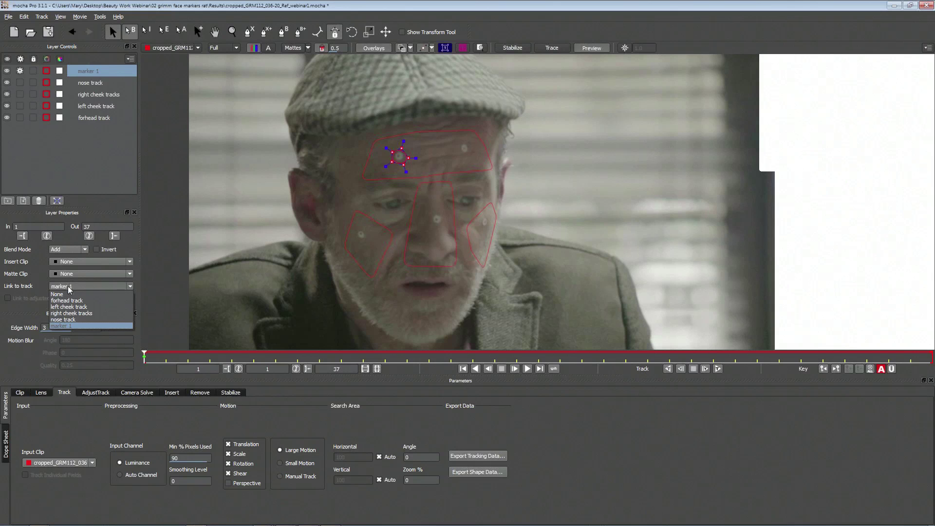
{"action": "left_click", "coordinate": [67, 300]}
{"action": "left_click", "coordinate": [167, 357]}
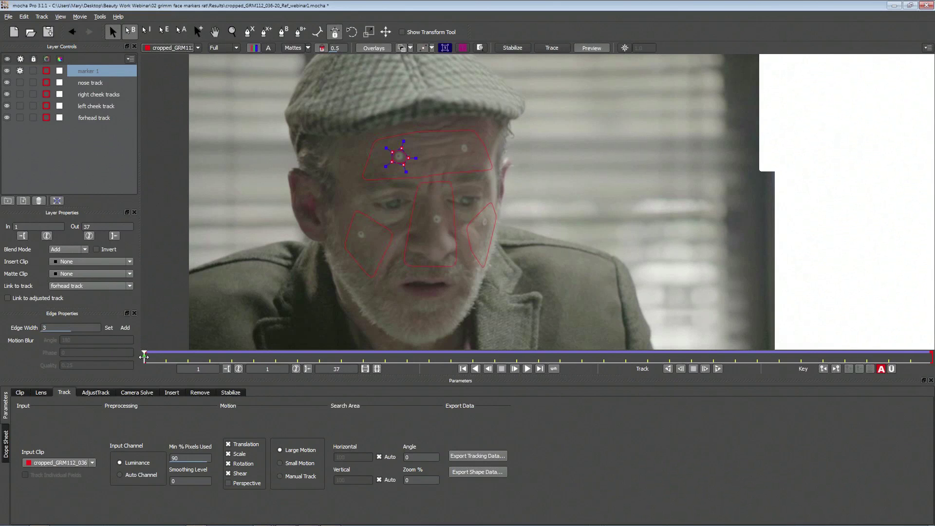
{"action": "left_click_drag", "start_coordinate": [171, 358], "coordinate": [80, 303]}
Rename the marker layer as "mattes" and keep it selected.
{"action": "left_click", "coordinate": [84, 74]}
{"action": "double_click", "coordinate": [85, 71]}
{"action": "type", "text": "mattes"}
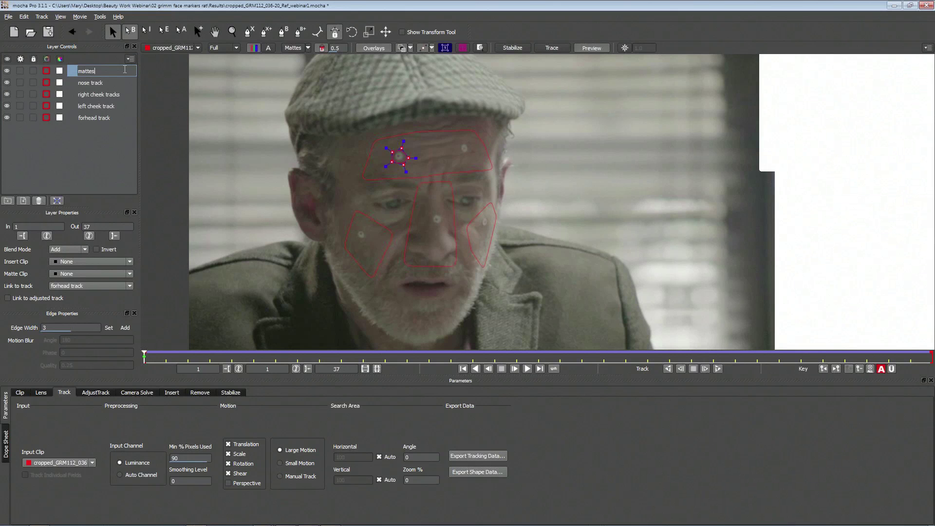
{"action": "left_click", "coordinate": [95, 142]}
{"action": "left_click", "coordinate": [100, 74]}
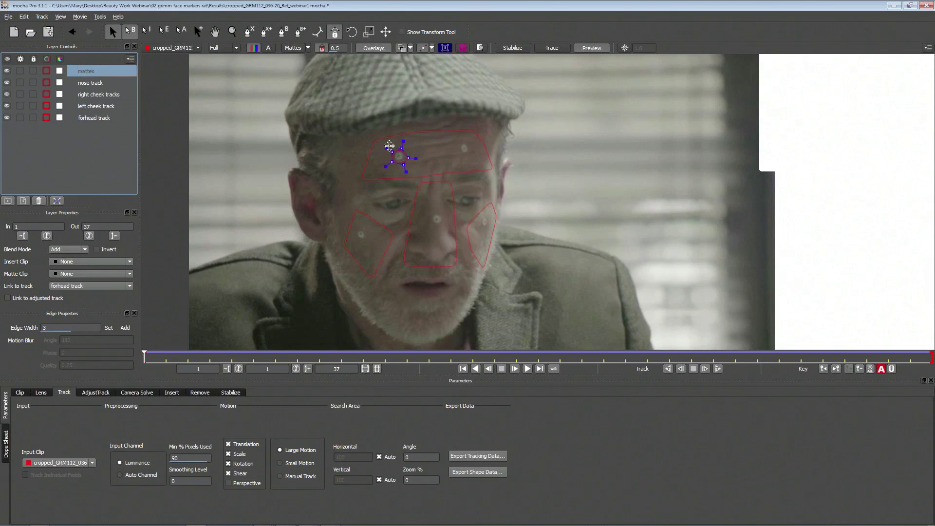
Stretch the mattes layer's spline across the face and import mattes.mov as its matte clip.
{"action": "left_click_drag", "start_coordinate": [416, 158], "coordinate": [405, 263]}
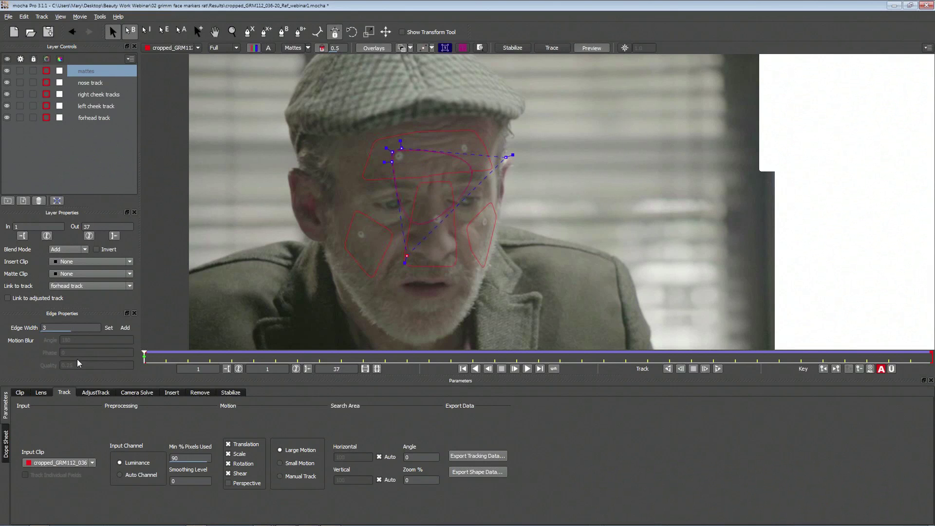
{"action": "left_click", "coordinate": [74, 274]}
{"action": "left_click", "coordinate": [78, 287]}
{"action": "left_click", "coordinate": [533, 182]}
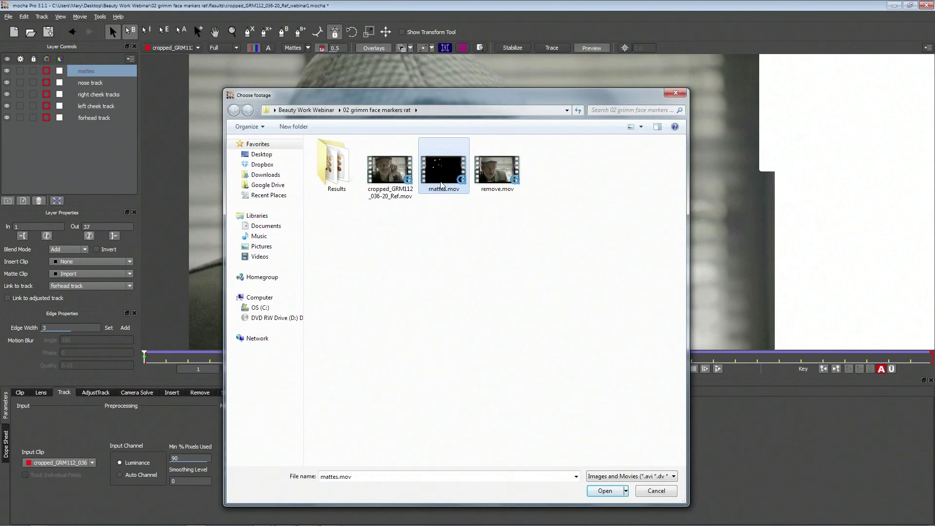
{"action": "left_click", "coordinate": [605, 490]}
{"action": "left_click", "coordinate": [536, 364]}
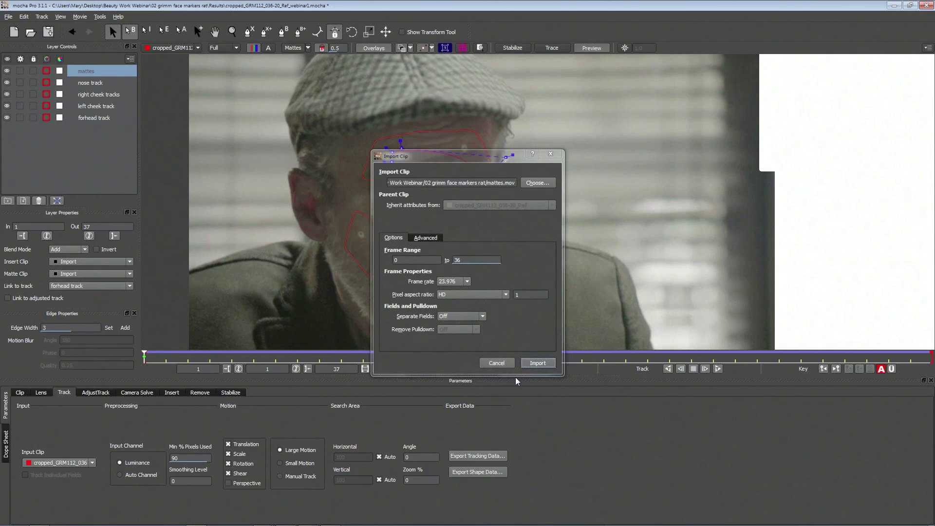
{"action": "left_click", "coordinate": [489, 284]}
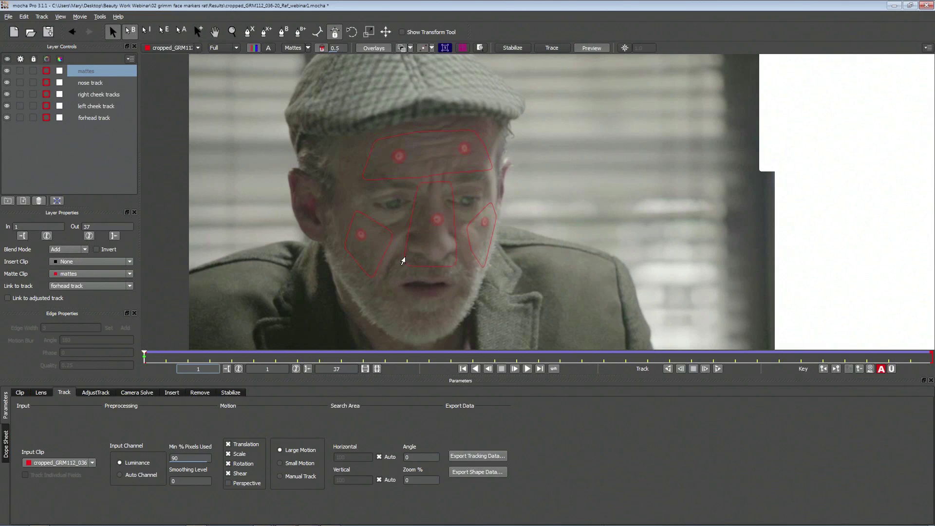
Check how the imported mattes cover the face markers close up at frame 8 and back at frame 1.
{"action": "left_click_drag", "start_coordinate": [145, 356], "coordinate": [297, 353]}
{"action": "left_click", "coordinate": [233, 33]}
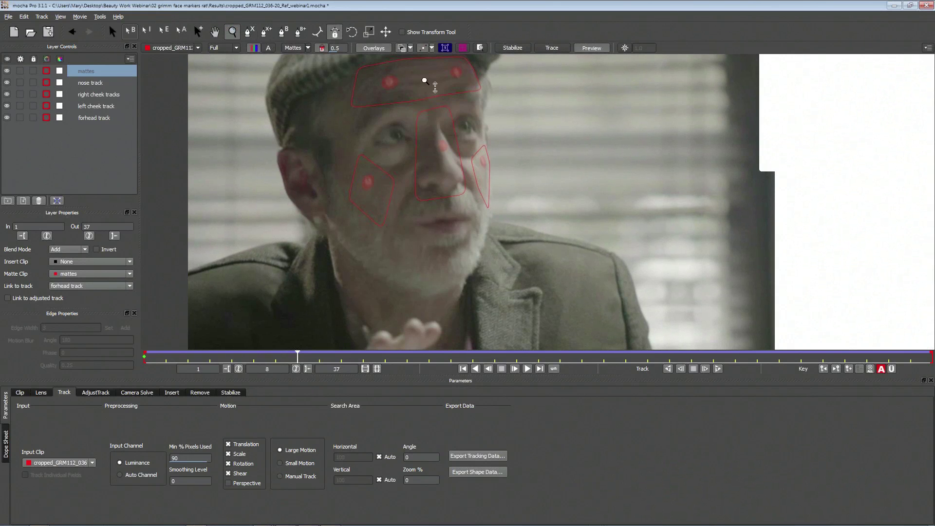
{"action": "left_click_drag", "start_coordinate": [428, 83], "coordinate": [314, 288]}
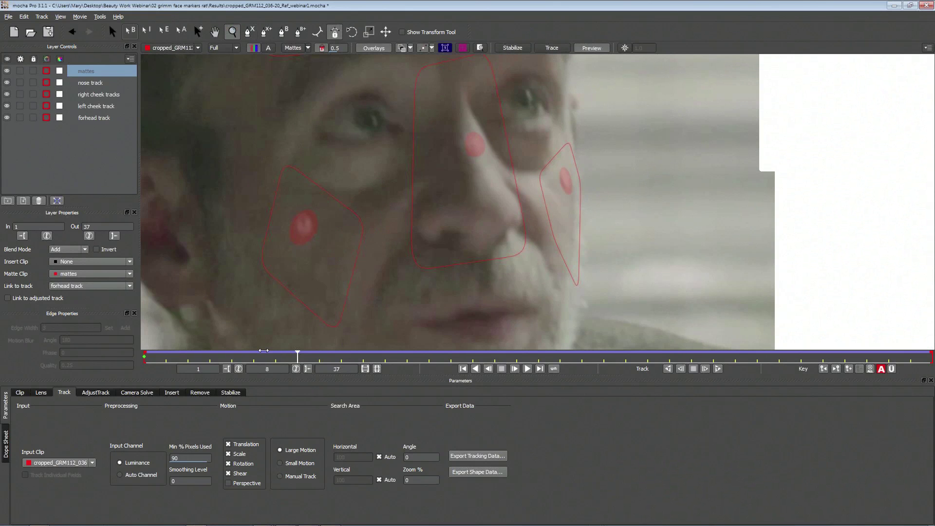
{"action": "left_click_drag", "start_coordinate": [263, 351], "coordinate": [139, 318]}
{"action": "left_click_drag", "start_coordinate": [424, 235], "coordinate": [432, 194]}
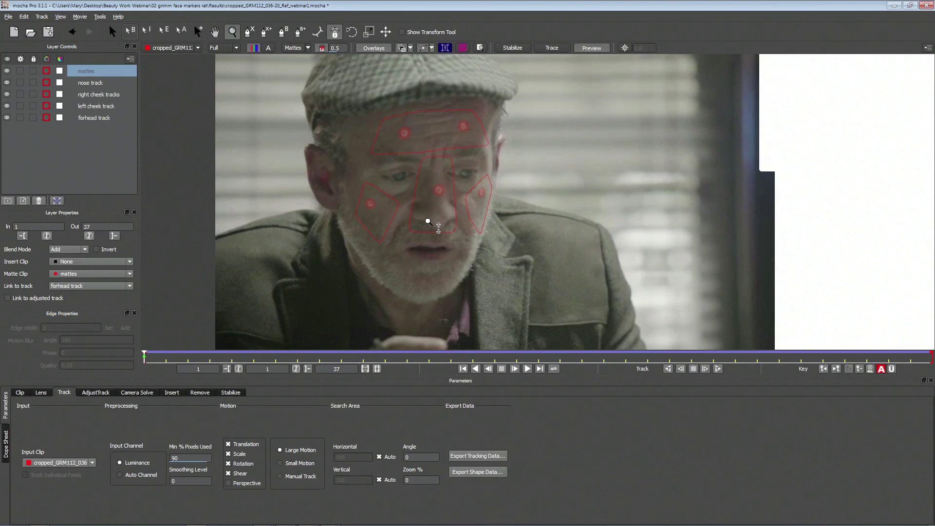
Display the mattes clip on its own in the viewer and switch back to the cropped_GRM112_036-20_Ref footage.
{"action": "left_click", "coordinate": [171, 48]}
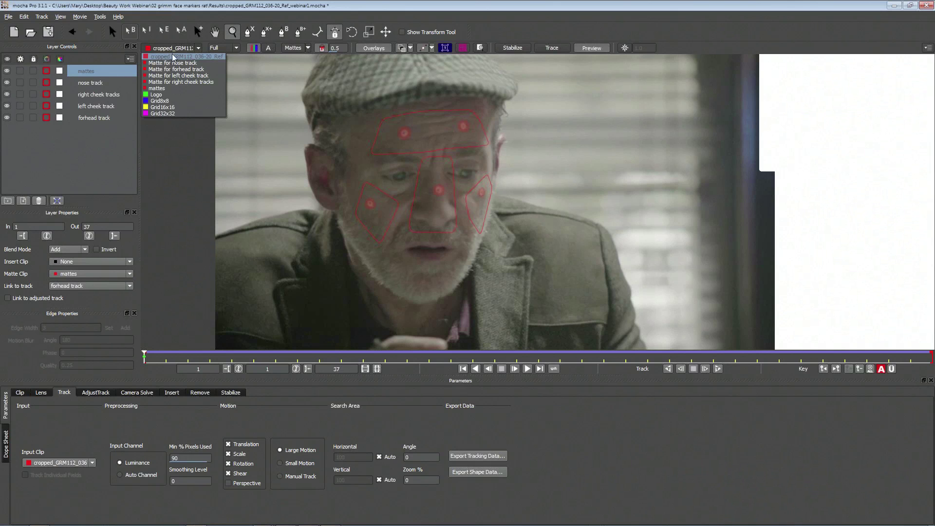
{"action": "left_click", "coordinate": [171, 89]}
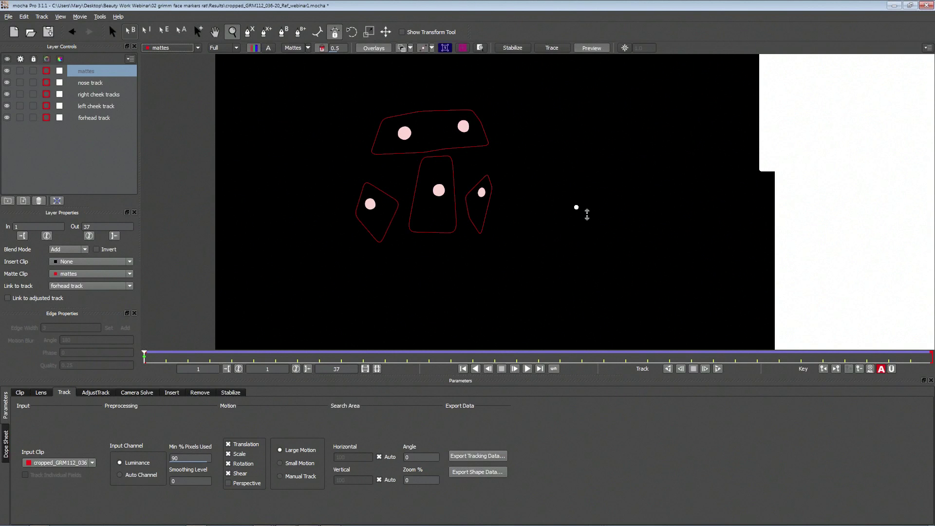
{"action": "left_click", "coordinate": [187, 48]}
{"action": "left_click", "coordinate": [187, 56]}
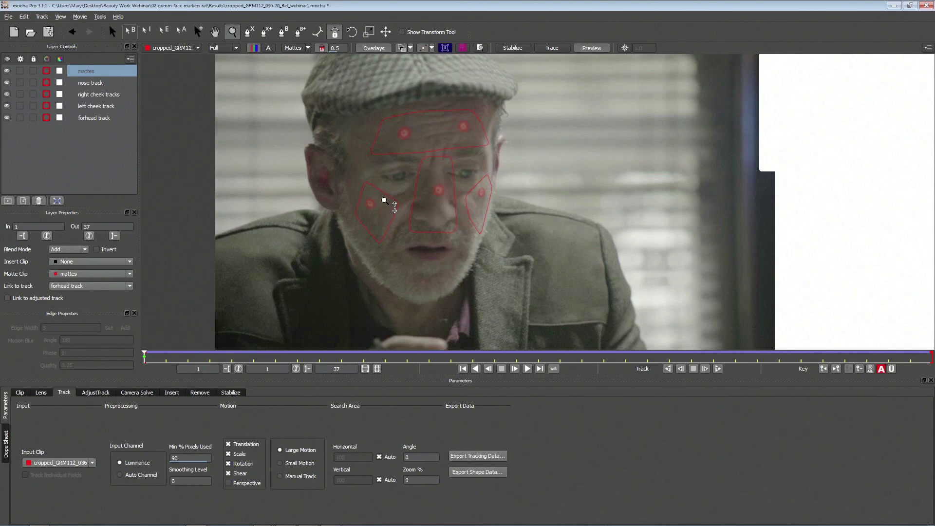
Examine the available formats for exporting shape data and leave the export without saving.
{"action": "left_click", "coordinate": [200, 393]}
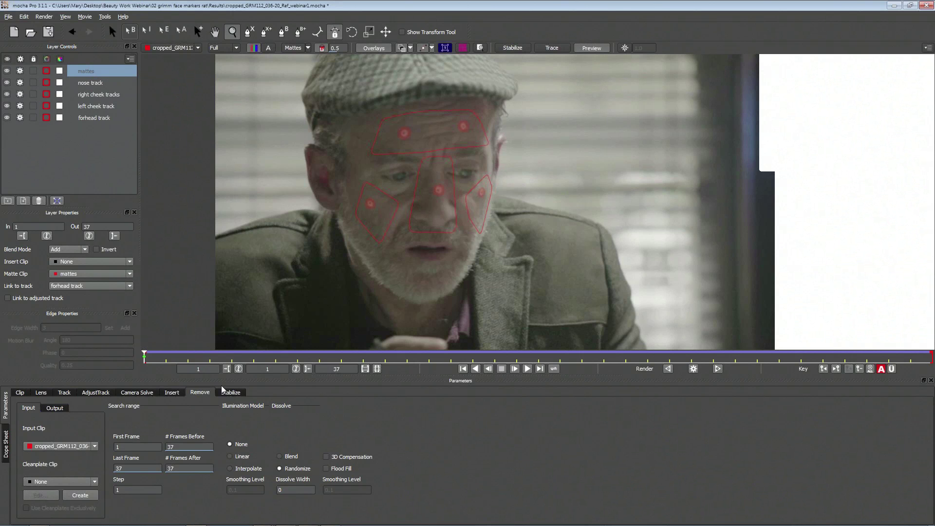
{"action": "left_click", "coordinate": [20, 392]}
{"action": "left_click", "coordinate": [64, 392]}
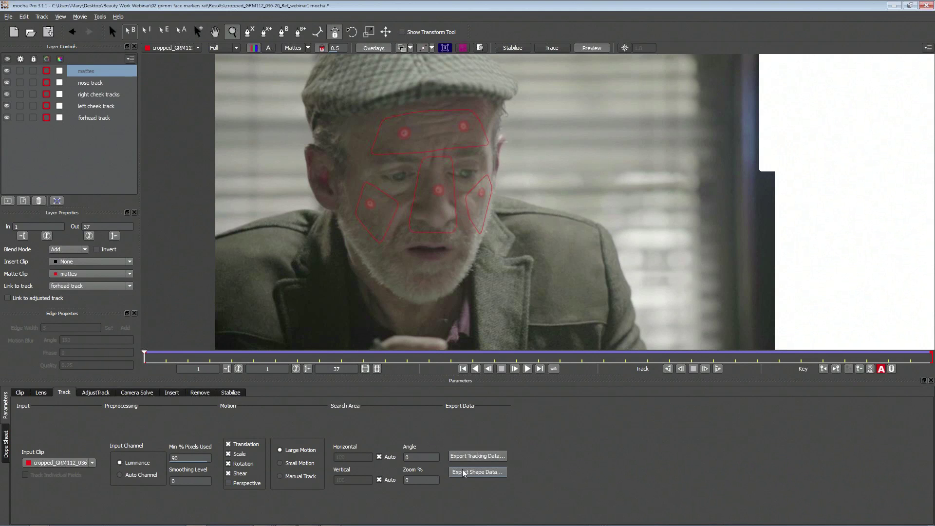
{"action": "left_click", "coordinate": [478, 472]}
{"action": "left_click", "coordinate": [577, 249]}
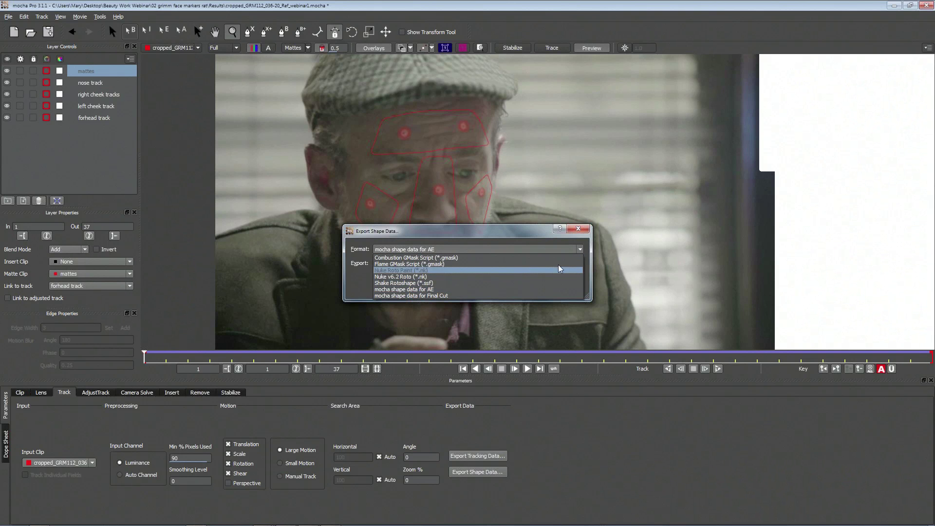
{"action": "left_click", "coordinate": [488, 249]}
{"action": "left_click", "coordinate": [579, 229]}
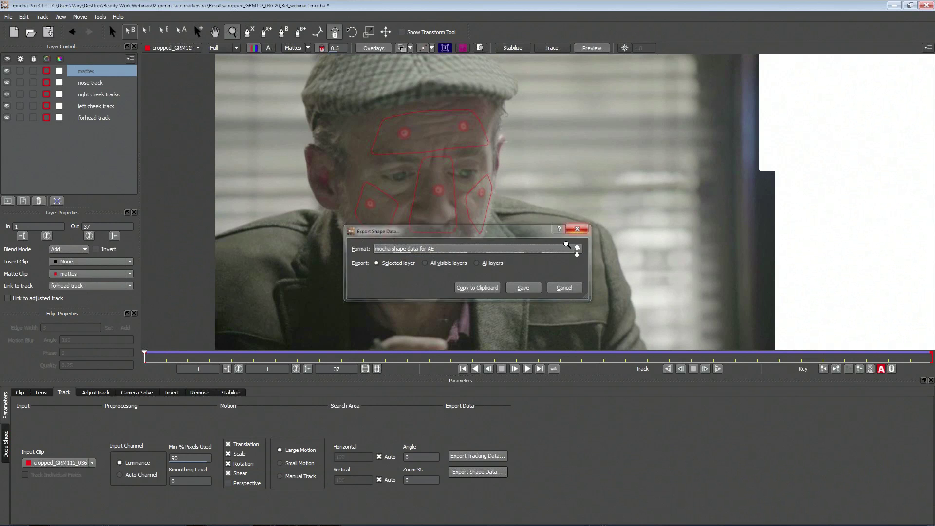
Examine the full list of tracking data export formats and close the export without saving.
{"action": "left_click", "coordinate": [478, 456]}
{"action": "left_click", "coordinate": [581, 255]}
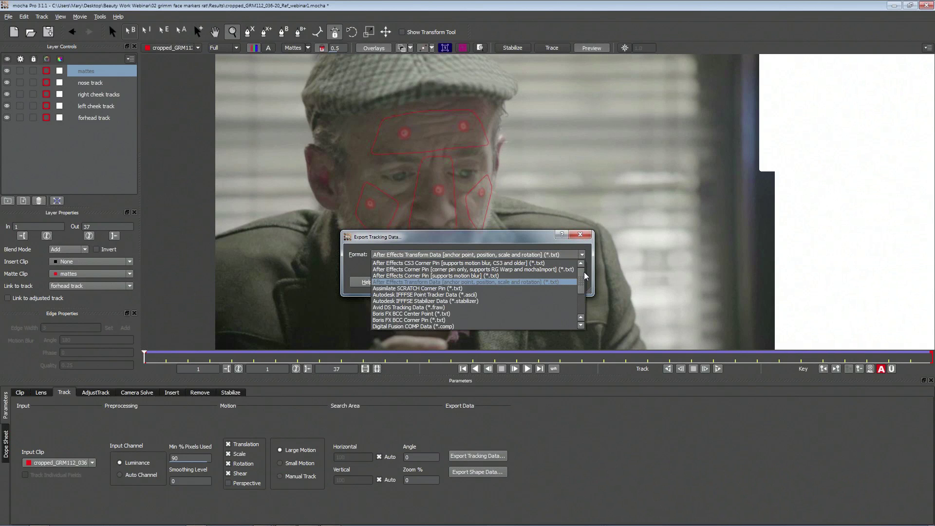
{"action": "scroll", "coordinate": [580, 287], "scroll_direction": "down", "scroll_amount": 3}
{"action": "scroll", "coordinate": [578, 286], "scroll_direction": "up", "scroll_amount": 3}
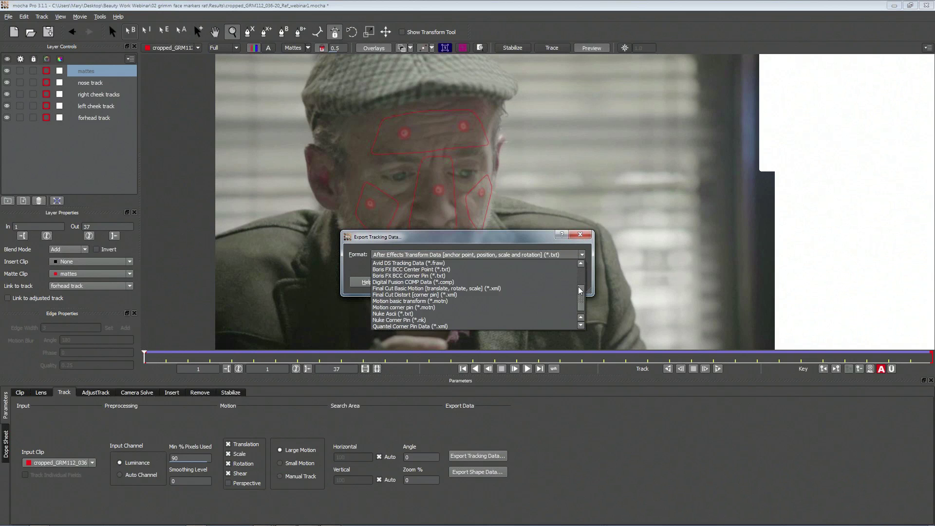
{"action": "scroll", "coordinate": [577, 288], "scroll_direction": "down", "scroll_amount": 2}
{"action": "scroll", "coordinate": [576, 285], "scroll_direction": "down", "scroll_amount": 3}
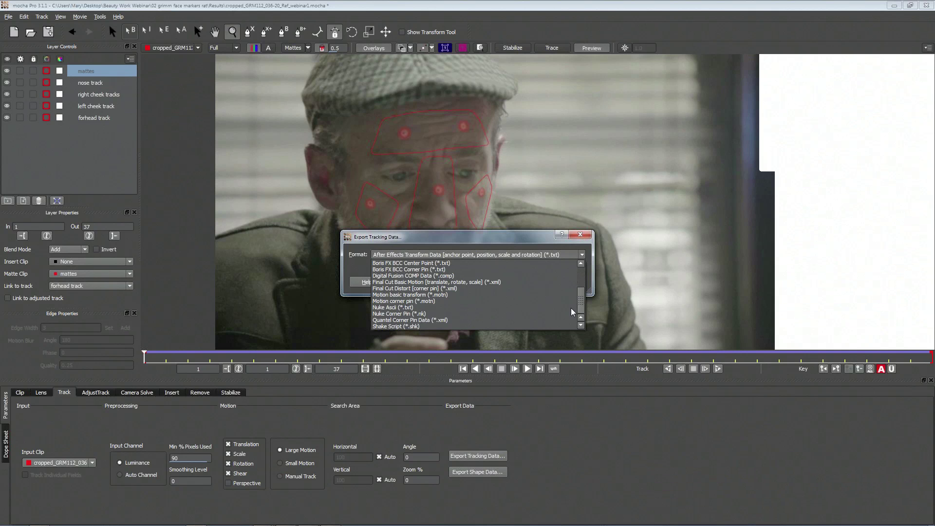
{"action": "scroll", "coordinate": [579, 287], "scroll_direction": "up", "scroll_amount": 3}
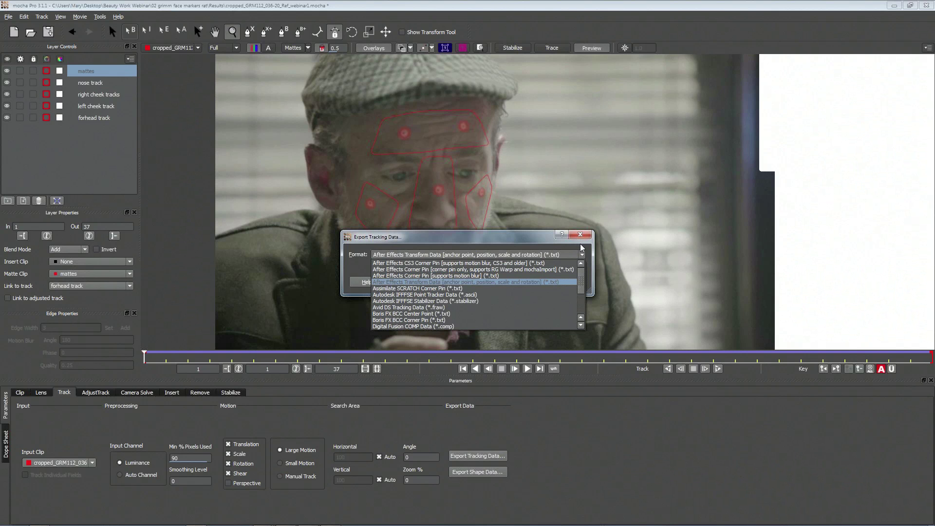
{"action": "left_click", "coordinate": [578, 244]}
{"action": "left_click", "coordinate": [578, 237]}
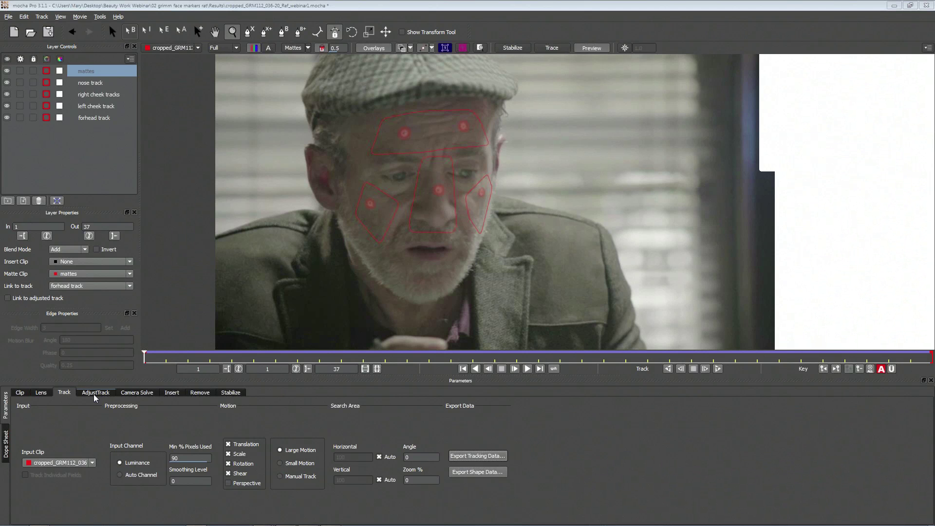
In the Remove module, turn off processing for the nose, cheek and forehead layers, select the mattes layer and go to frame 20.
{"action": "left_click", "coordinate": [44, 394]}
{"action": "left_click", "coordinate": [99, 393]}
{"action": "left_click", "coordinate": [139, 392]}
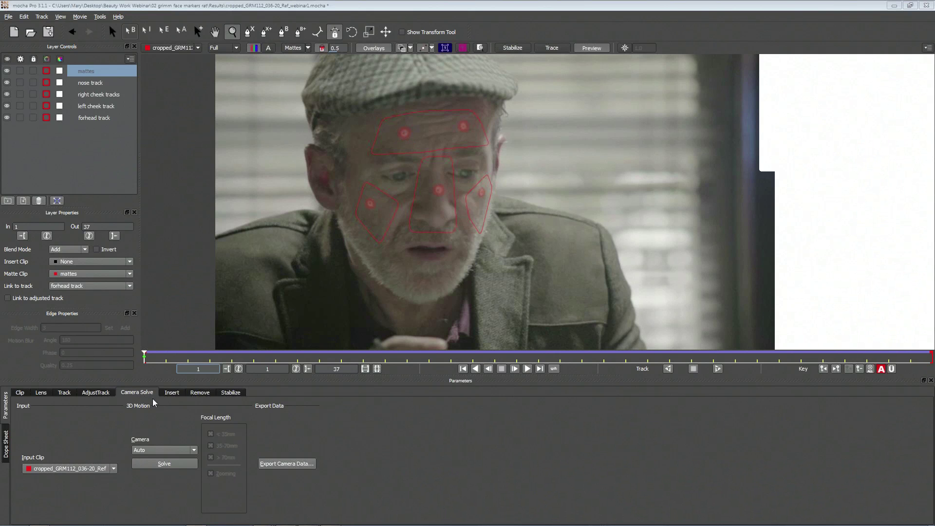
{"action": "left_click", "coordinate": [172, 393]}
{"action": "left_click", "coordinate": [199, 393]}
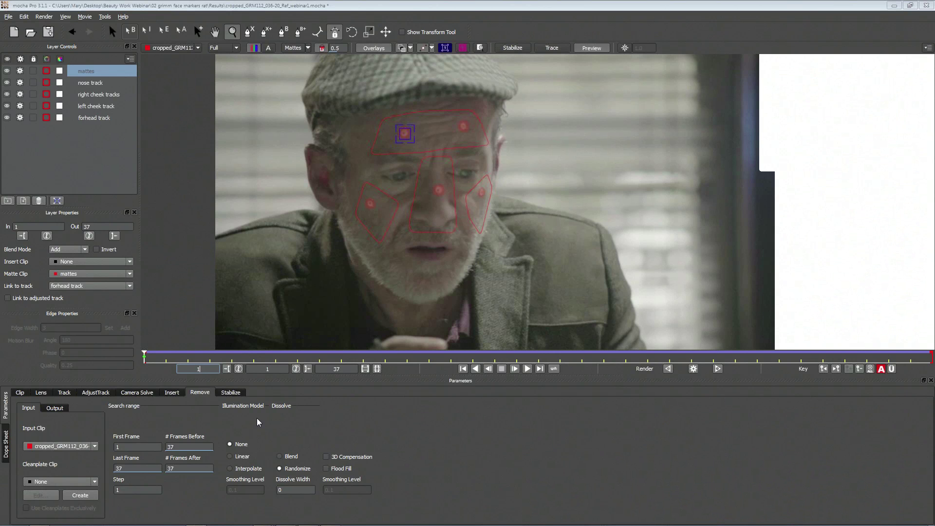
{"action": "left_click_drag", "start_coordinate": [20, 83], "coordinate": [20, 118]}
{"action": "left_click", "coordinate": [87, 71]}
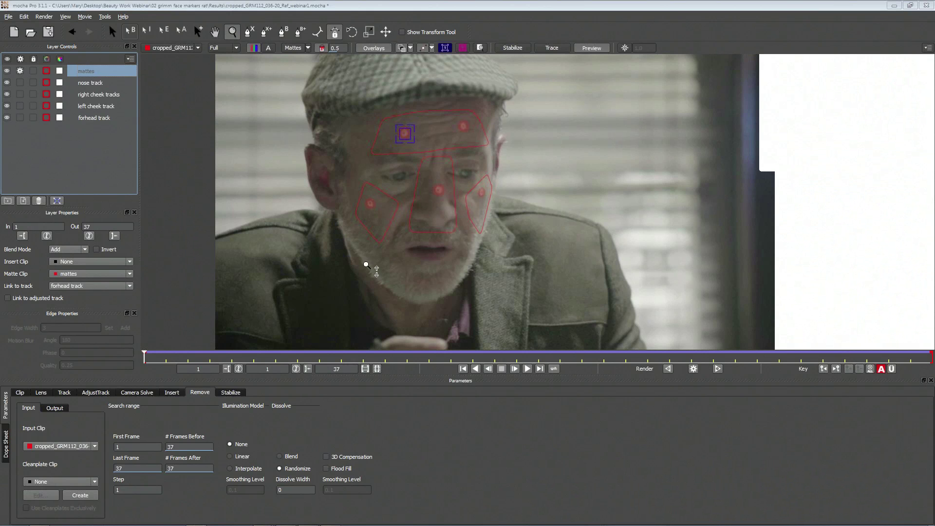
{"action": "left_click_drag", "start_coordinate": [159, 359], "coordinate": [560, 359]}
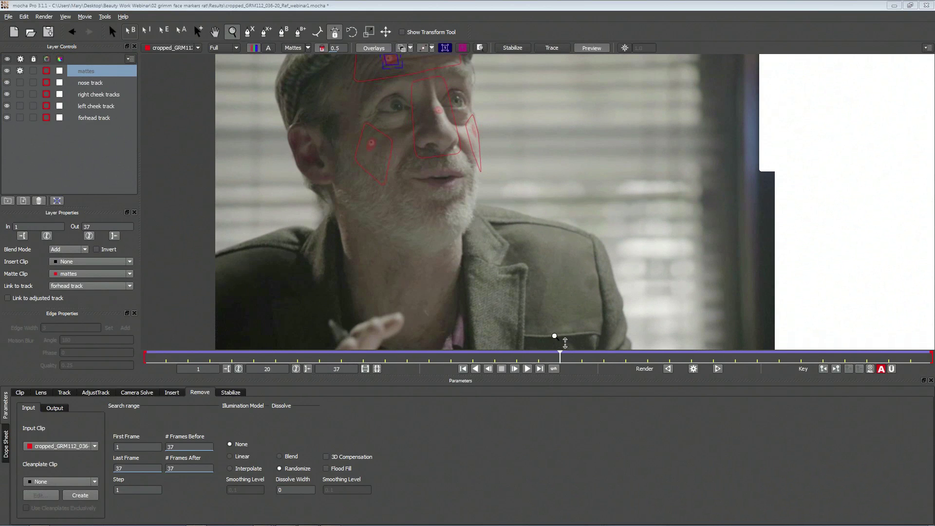
Launch Adobe Photoshop CC from the installed programs and accept its software license agreement.
{"action": "left_click_drag", "start_coordinate": [417, 166], "coordinate": [409, 220]}
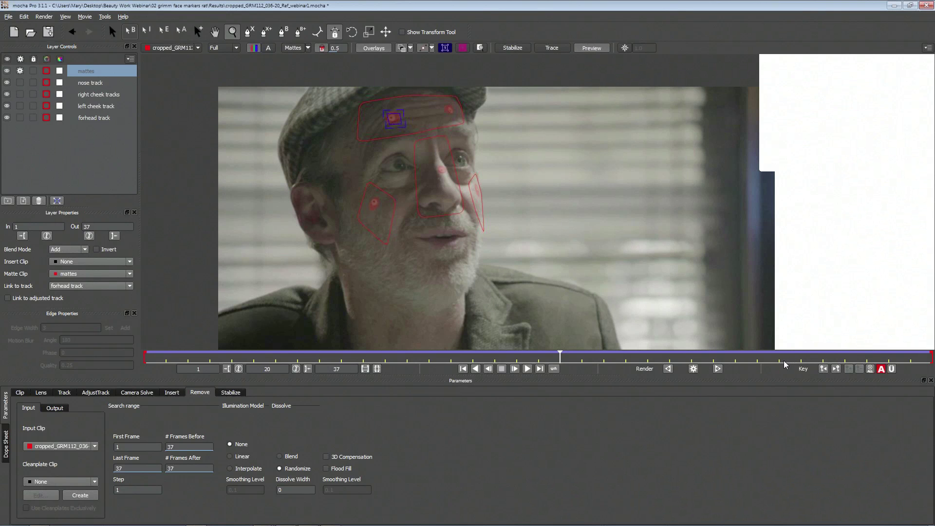
{"action": "mouse_move", "coordinate": [306, 521]}
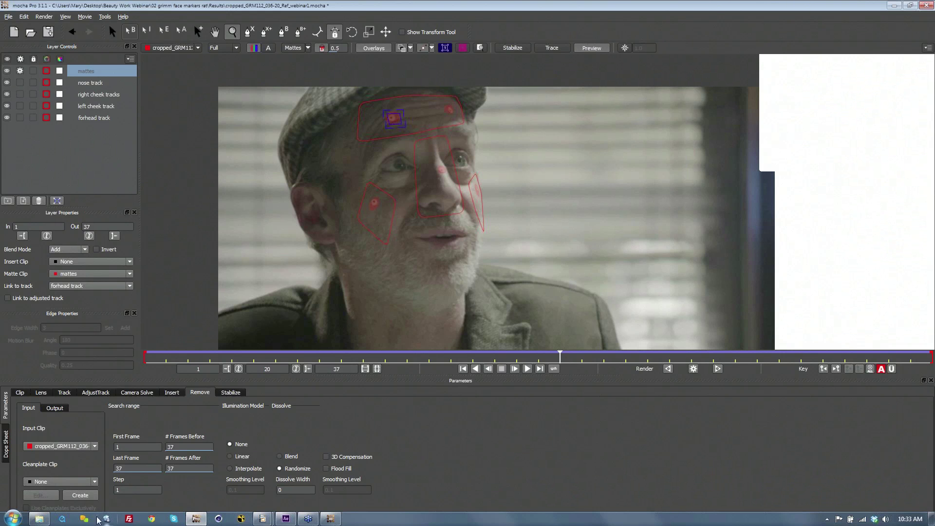
{"action": "left_click", "coordinate": [12, 520]}
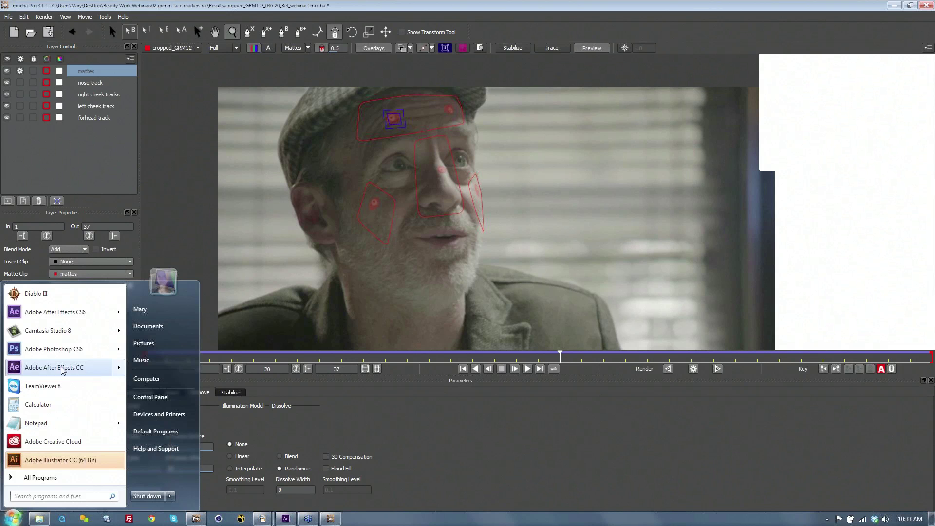
{"action": "left_click", "coordinate": [73, 478]}
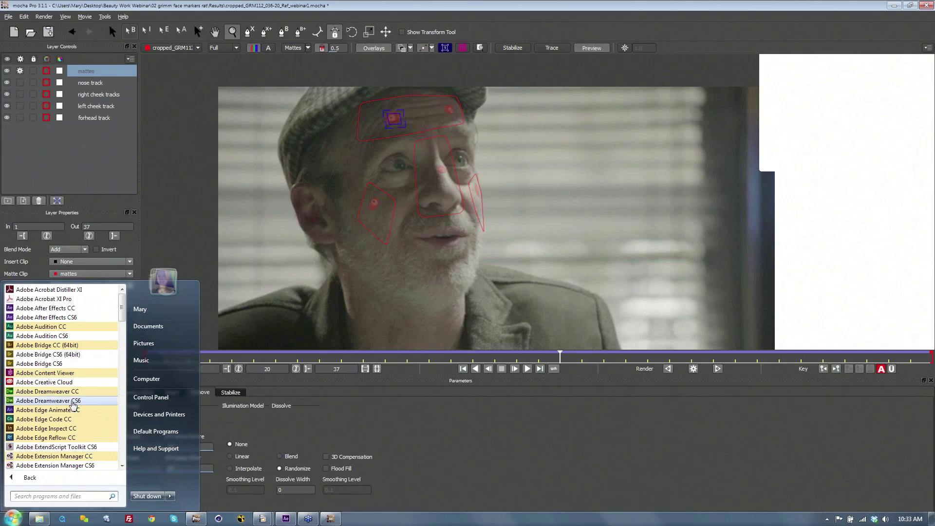
{"action": "left_click_drag", "start_coordinate": [122, 313], "coordinate": [116, 364]}
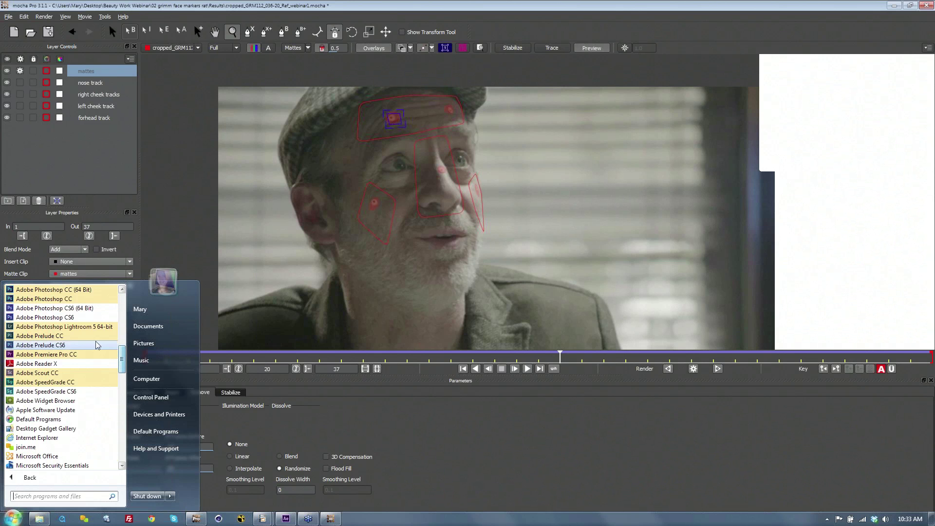
{"action": "left_click", "coordinate": [56, 308]}
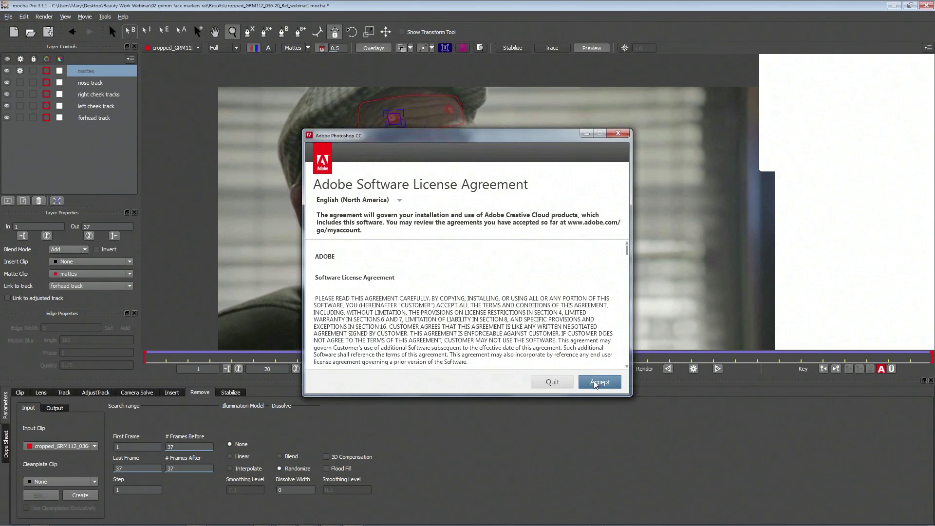
{"action": "left_click", "coordinate": [596, 384]}
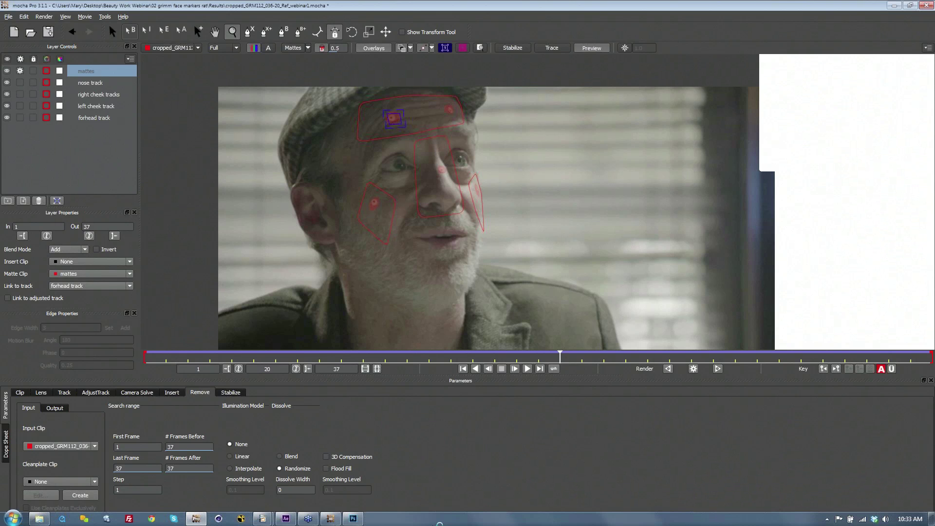
Switch to Photoshop and migrate the presets from Adobe Photoshop CS6.
{"action": "mouse_move", "coordinate": [353, 520]}
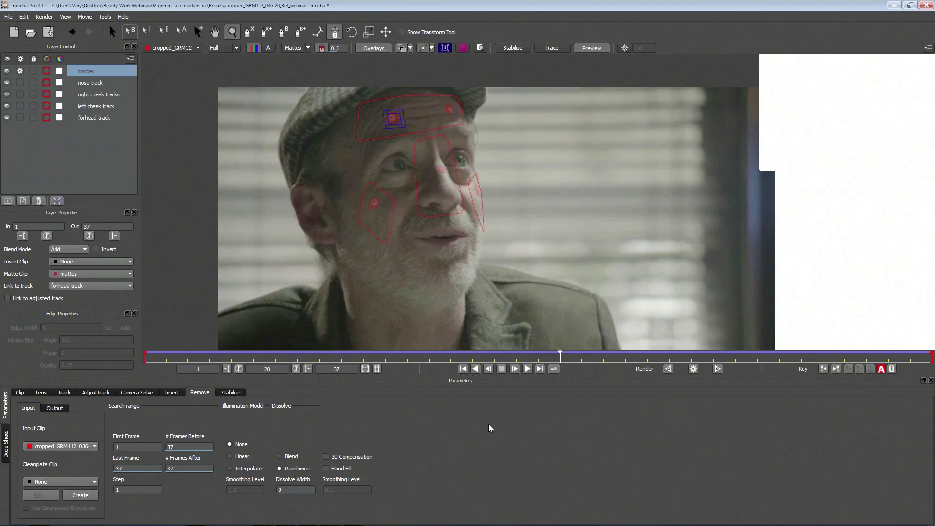
{"action": "mouse_move", "coordinate": [388, 525]}
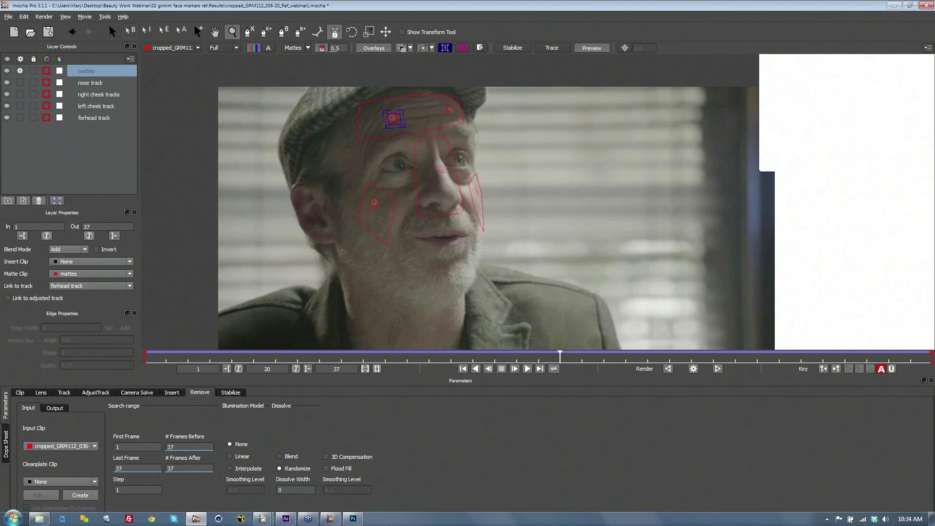
{"action": "left_click", "coordinate": [352, 518]}
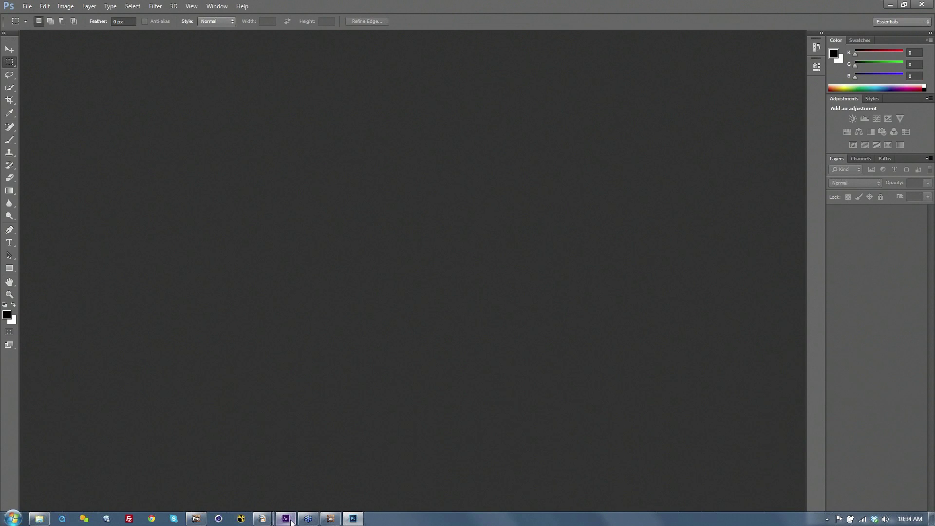
{"action": "left_click", "coordinate": [199, 519]}
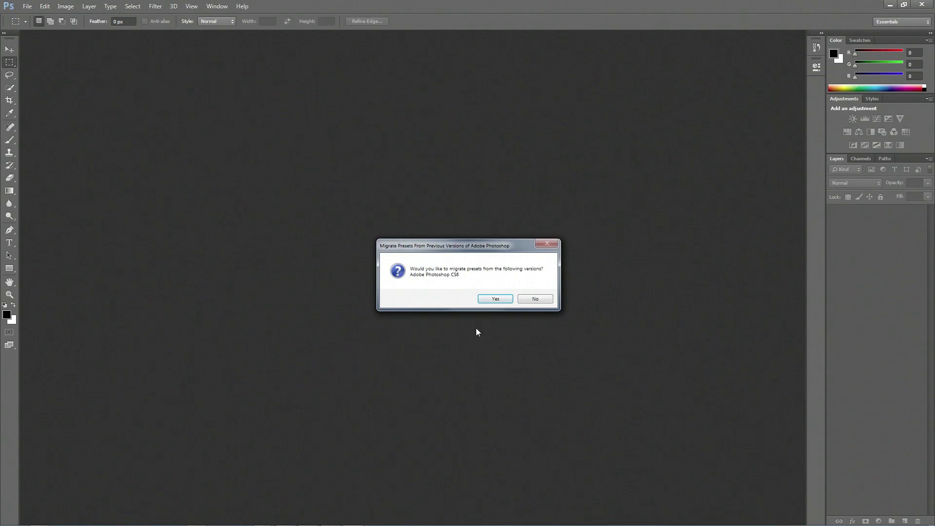
{"action": "left_click", "coordinate": [496, 299]}
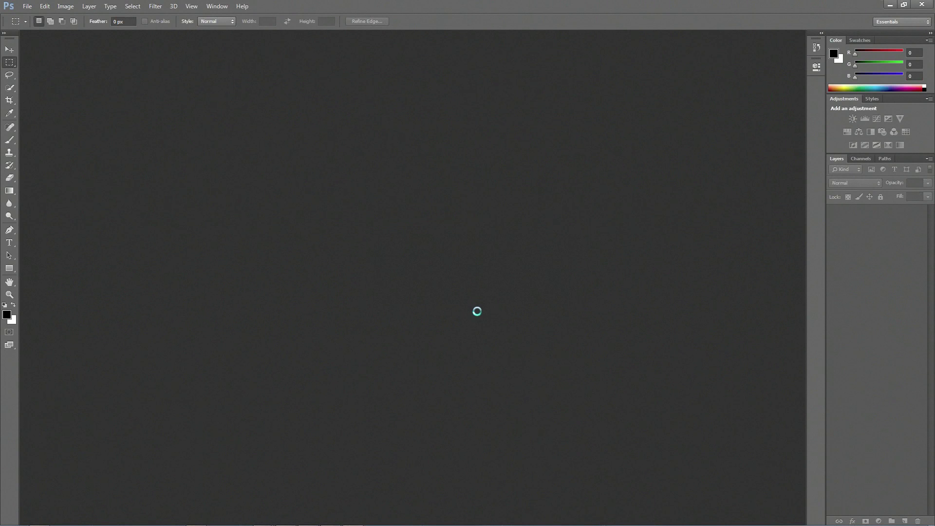
Return to mocha Pro and create a cleanplate from frame 20 of the cropped_GRM112_036-20_Ref clip in the Remove module.
{"action": "mouse_move", "coordinate": [299, 524]}
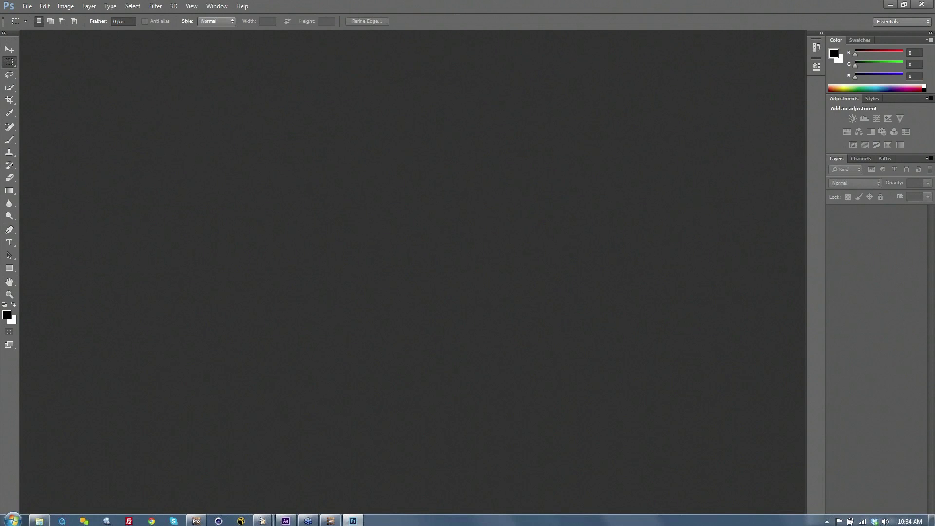
{"action": "left_click", "coordinate": [197, 519]}
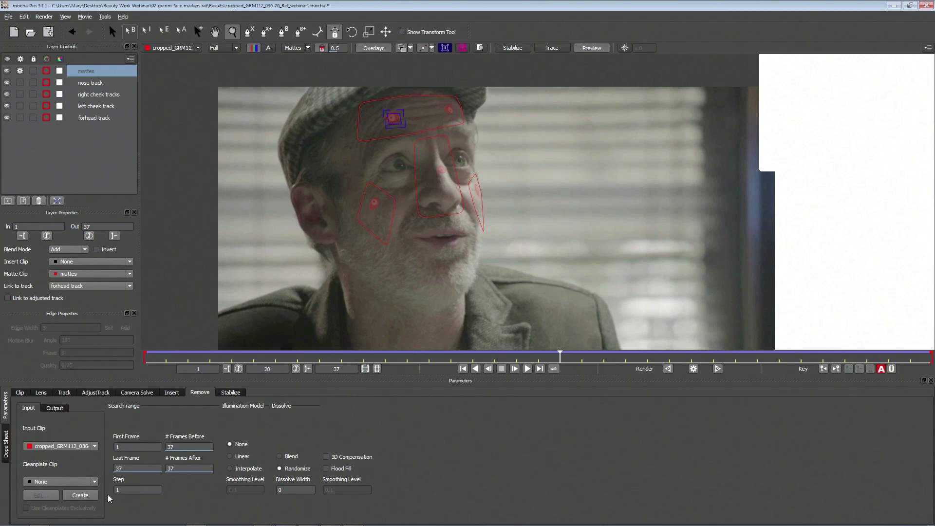
{"action": "left_click", "coordinate": [81, 496]}
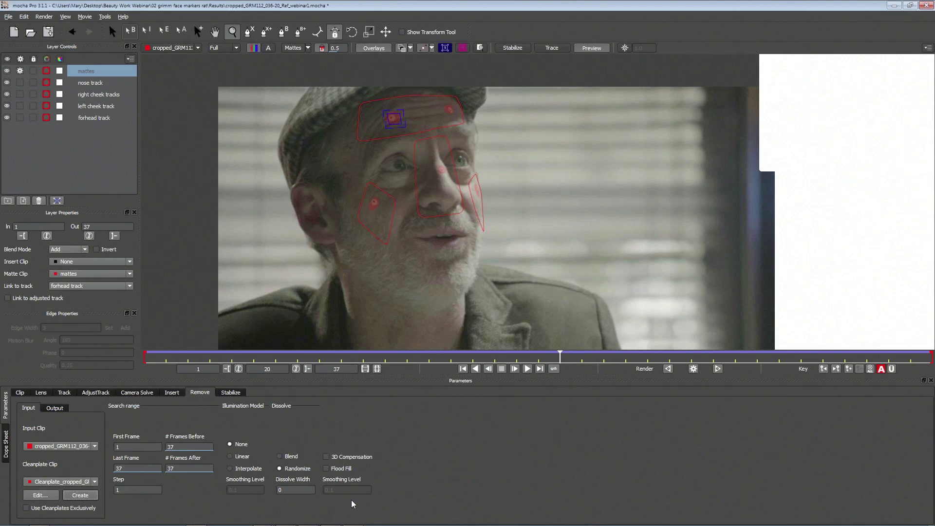
In Photoshop, start opening a file and browse to the desktop folder Beauty Work Webinar > 02 grimm face markers rat > Results.
{"action": "mouse_move", "coordinate": [350, 525]}
{"action": "left_click", "coordinate": [354, 519]}
{"action": "left_click", "coordinate": [29, 7]}
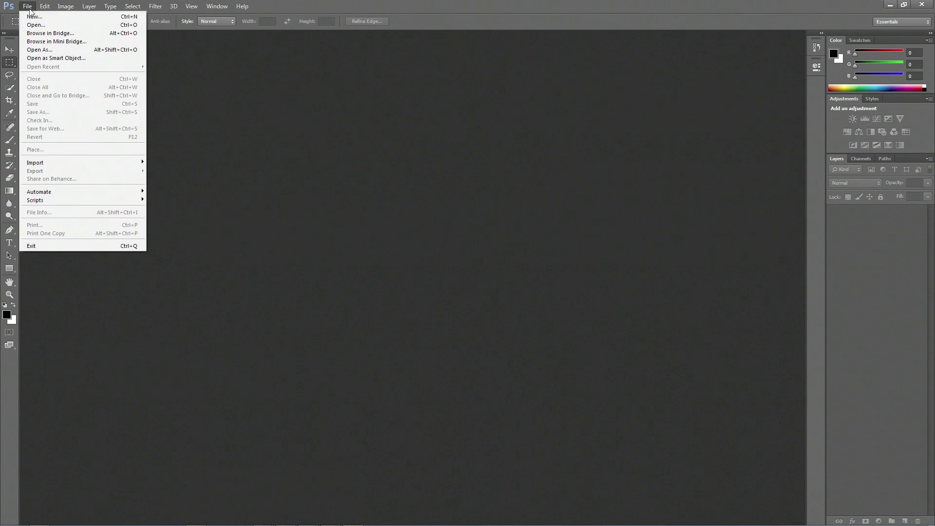
{"action": "left_click", "coordinate": [36, 24]}
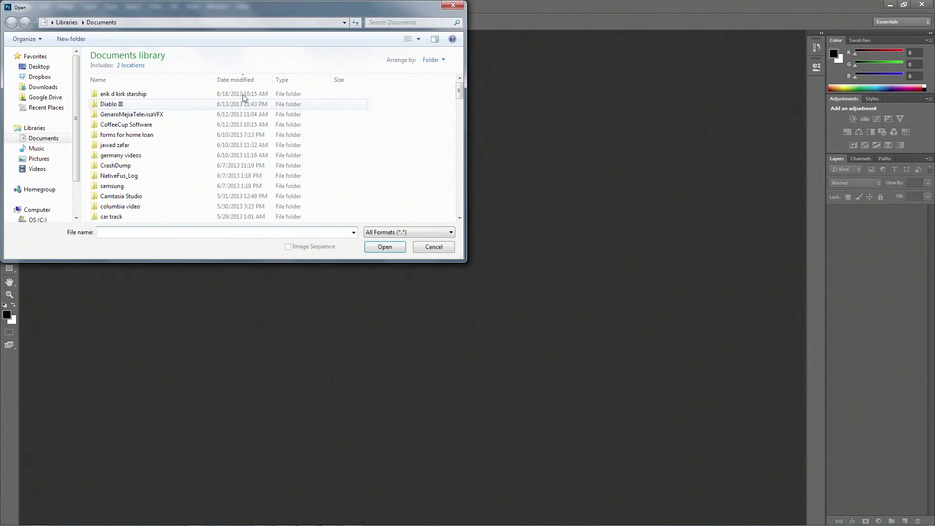
{"action": "left_click", "coordinate": [49, 69]}
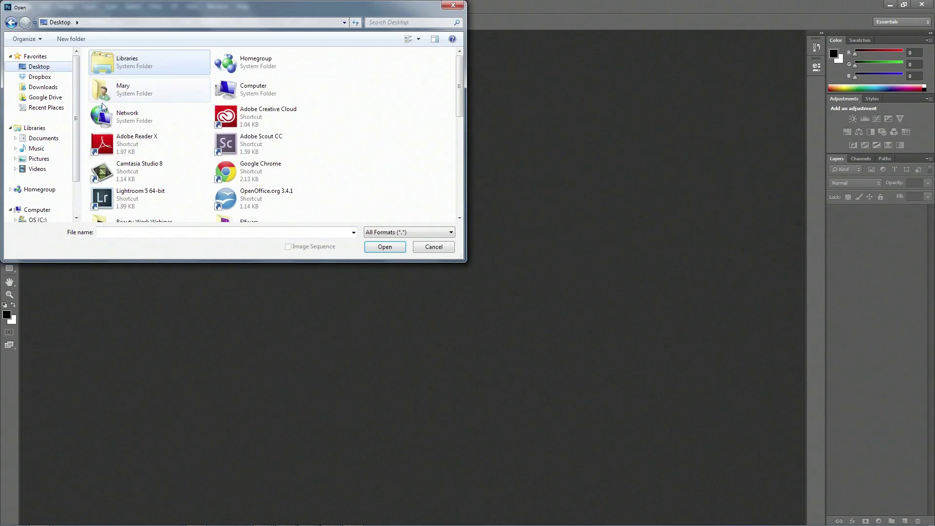
{"action": "left_click_drag", "start_coordinate": [458, 82], "coordinate": [458, 132]}
{"action": "double_click", "coordinate": [141, 84]}
{"action": "double_click", "coordinate": [122, 77]}
{"action": "double_click", "coordinate": [122, 74]}
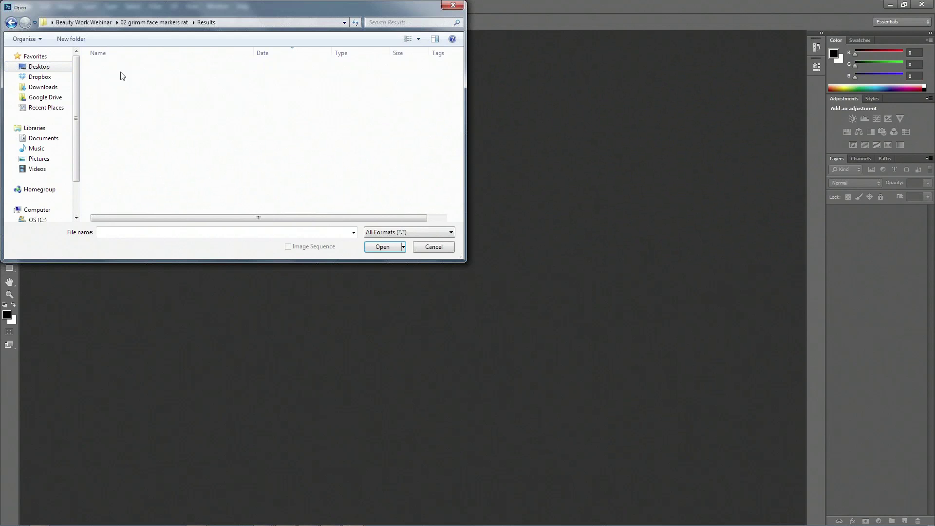
Sort the Results files by newest date and open Cleanplate_cropped_GRM112_036-20_Ref20.TIFF.
{"action": "left_click", "coordinate": [304, 57]}
{"action": "left_click", "coordinate": [302, 57]}
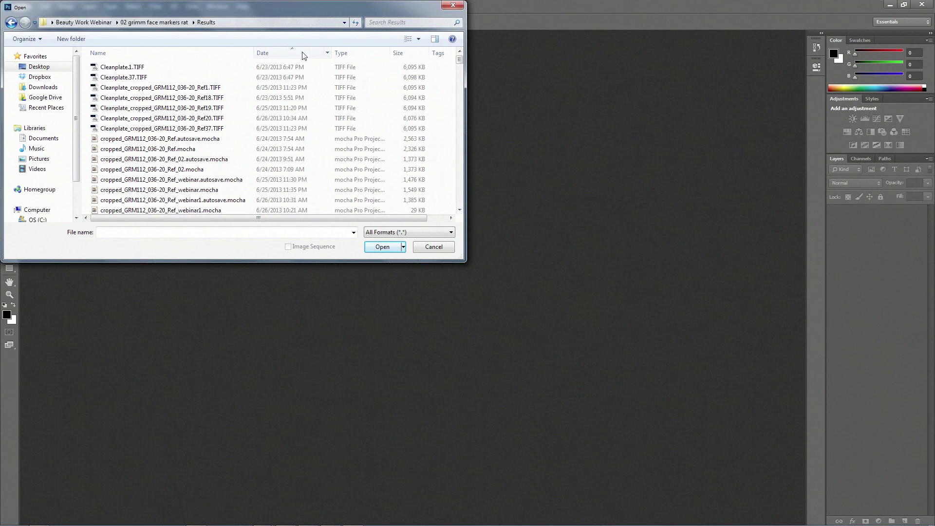
{"action": "left_click", "coordinate": [302, 57]}
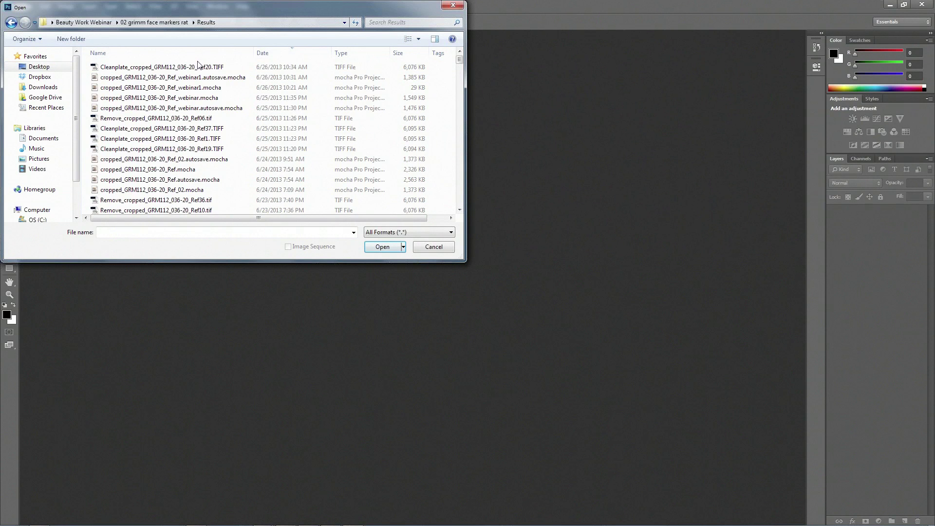
{"action": "left_click", "coordinate": [106, 69]}
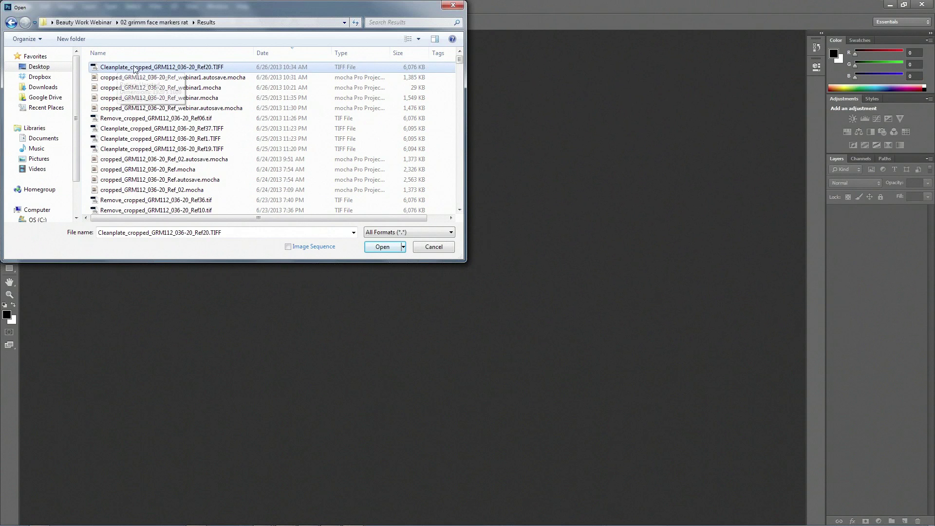
{"action": "left_click", "coordinate": [383, 247]}
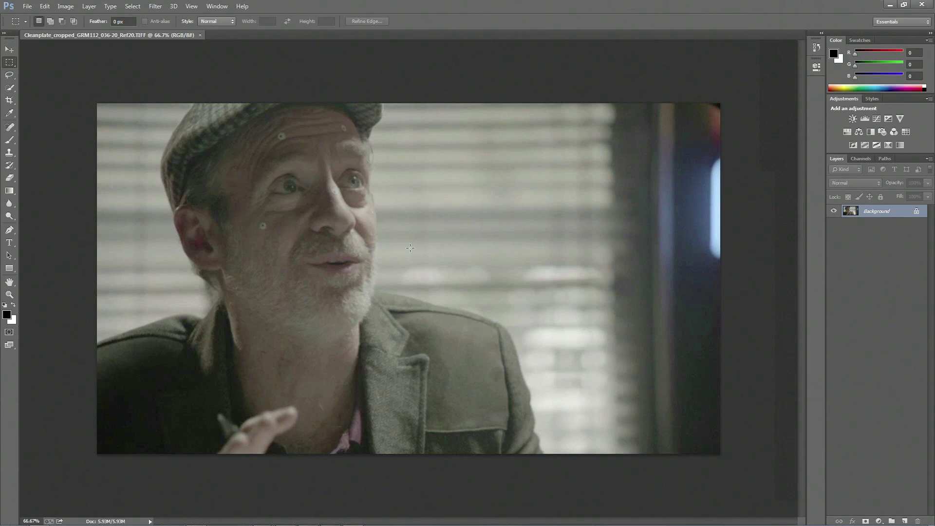
Paint out the cheek and forehead markers with the Content-Aware Spot Healing Brush, undoing and repainting the stroke over the last forehead marker.
{"action": "left_click", "coordinate": [10, 128]}
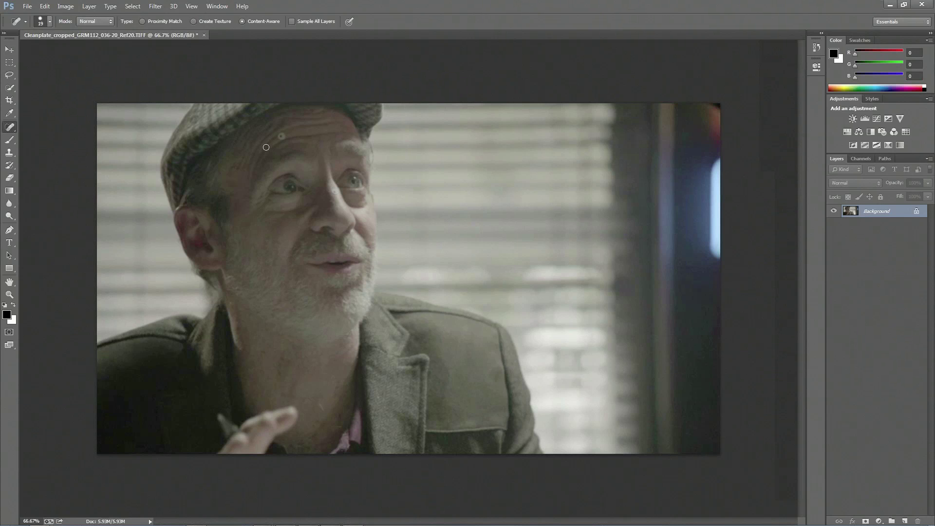
{"action": "mouse_move", "coordinate": [270, 139]}
{"action": "left_mouse_down"}
{"action": "mouse_move", "coordinate": [299, 138]}
{"action": "mouse_move", "coordinate": [298, 157]}
{"action": "left_mouse_up"}
{"action": "left_click", "coordinate": [9, 295]}
{"action": "left_click", "coordinate": [290, 137]}
{"action": "left_click", "coordinate": [290, 137]}
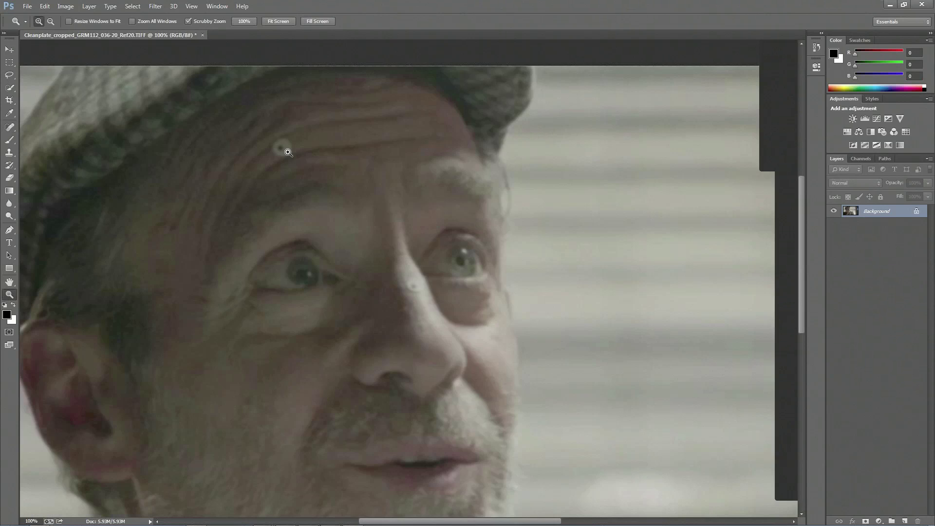
{"action": "left_click", "coordinate": [288, 152]}
{"action": "left_click", "coordinate": [285, 150]}
{"action": "key", "text": "j"}
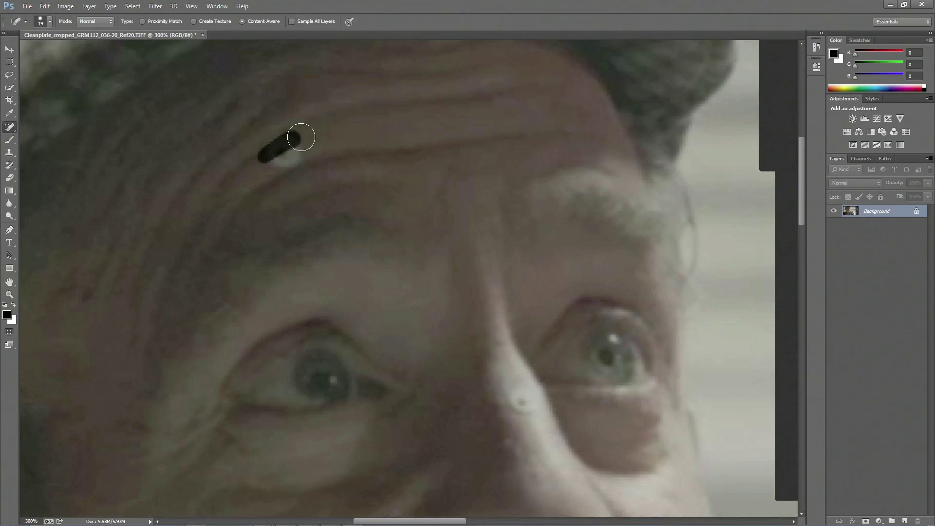
{"action": "left_click_drag", "start_coordinate": [268, 172], "coordinate": [348, 142]}
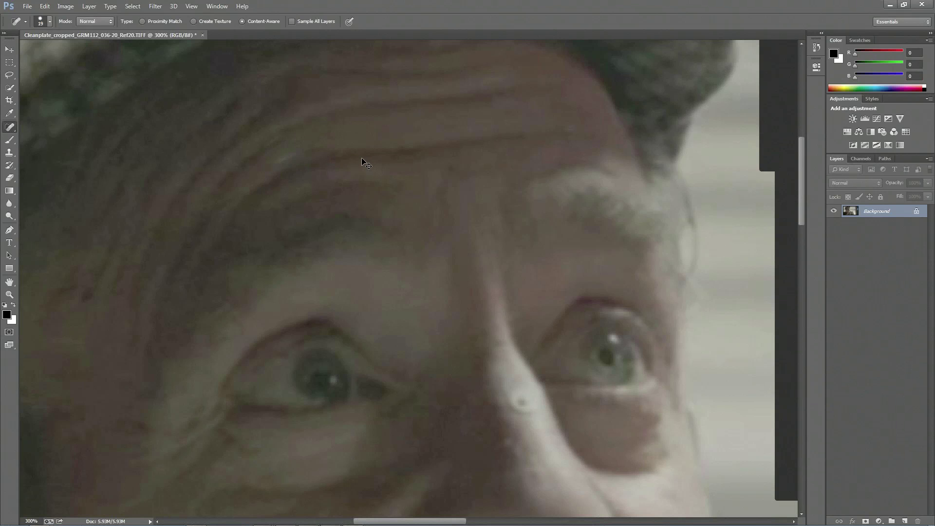
{"action": "key", "text": "ctrl+z"}
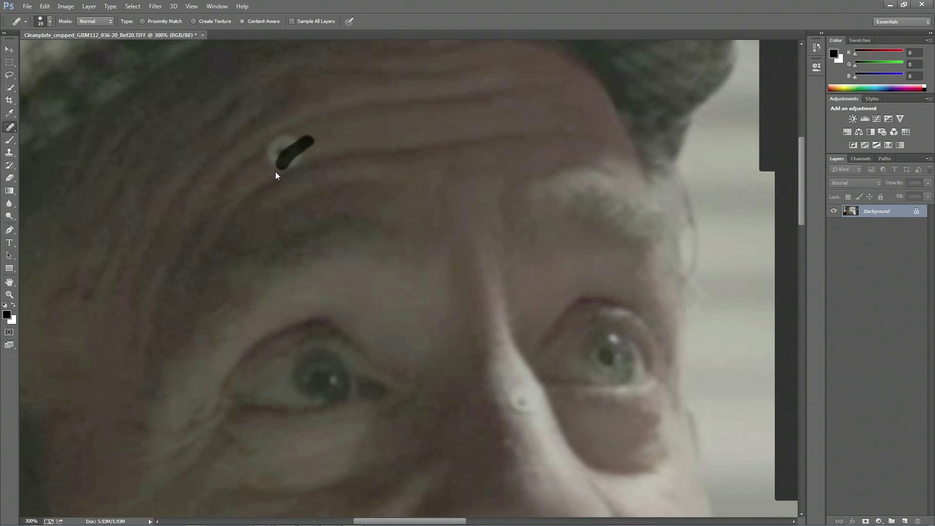
{"action": "mouse_move", "coordinate": [273, 152]}
{"action": "left_mouse_down"}
{"action": "mouse_move", "coordinate": [324, 151]}
{"action": "mouse_move", "coordinate": [253, 160]}
{"action": "mouse_move", "coordinate": [310, 134]}
{"action": "left_mouse_up"}
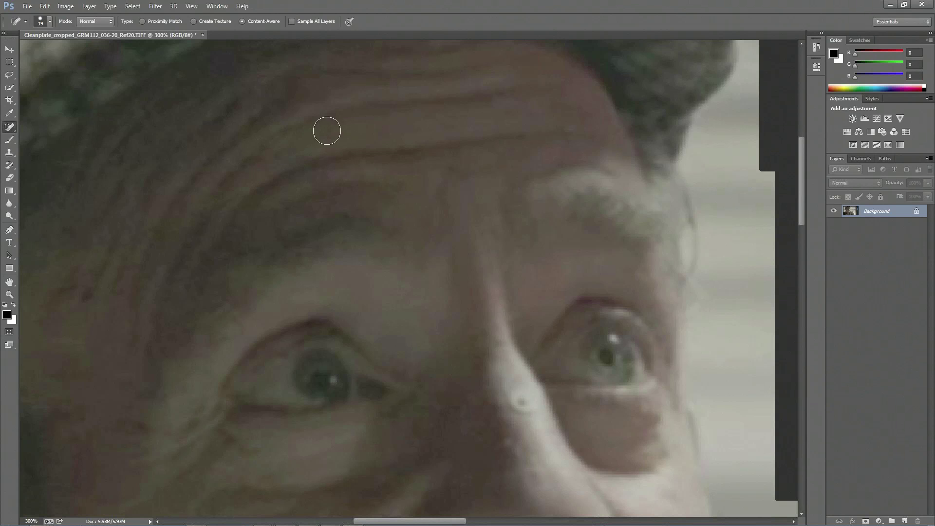
Blend away the marker on the bridge of the nose with the Smudge tool at 50% strength.
{"action": "left_click", "coordinate": [10, 204]}
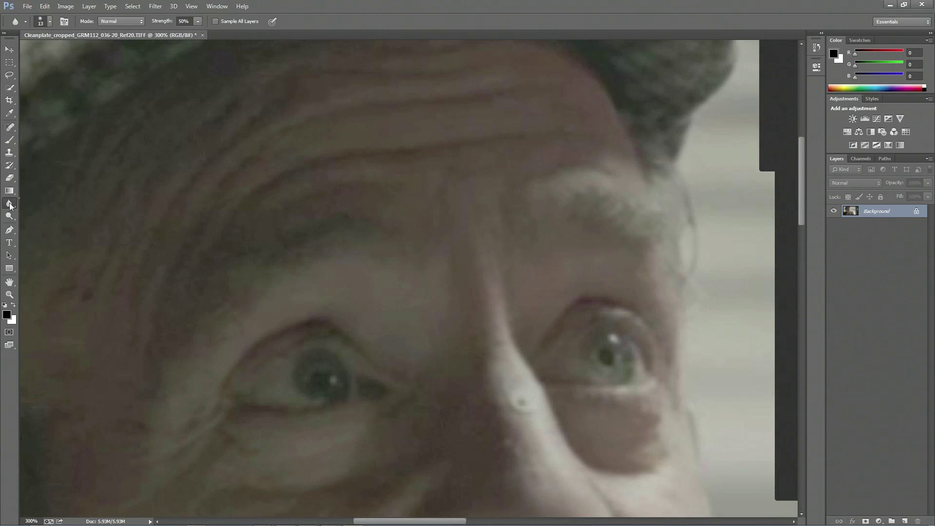
{"action": "left_click", "coordinate": [35, 222]}
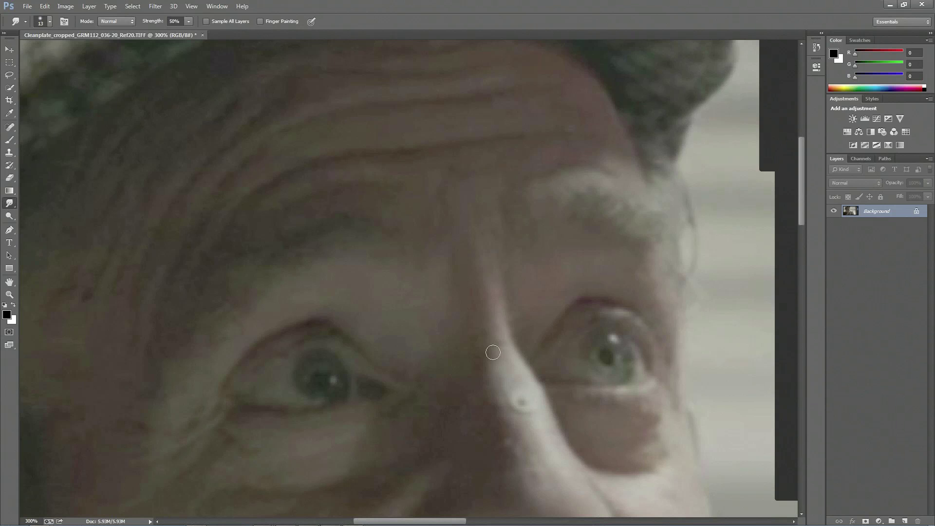
{"action": "mouse_move", "coordinate": [519, 419]}
{"action": "left_mouse_down"}
{"action": "mouse_move", "coordinate": [517, 389]}
{"action": "mouse_move", "coordinate": [530, 404]}
{"action": "mouse_move", "coordinate": [516, 401]}
{"action": "mouse_move", "coordinate": [528, 413]}
{"action": "mouse_move", "coordinate": [519, 389]}
{"action": "mouse_move", "coordinate": [532, 422]}
{"action": "mouse_move", "coordinate": [522, 422]}
{"action": "mouse_move", "coordinate": [532, 429]}
{"action": "mouse_move", "coordinate": [520, 393]}
{"action": "mouse_move", "coordinate": [536, 425]}
{"action": "left_mouse_up"}
Check the retouched face in the full frame and save the cleanplate TIFF.
{"action": "left_click", "coordinate": [9, 295]}
{"action": "key", "text": "alt"}
{"action": "left_click", "coordinate": [453, 252]}
{"action": "left_click", "coordinate": [457, 250]}
{"action": "left_click", "coordinate": [455, 275]}
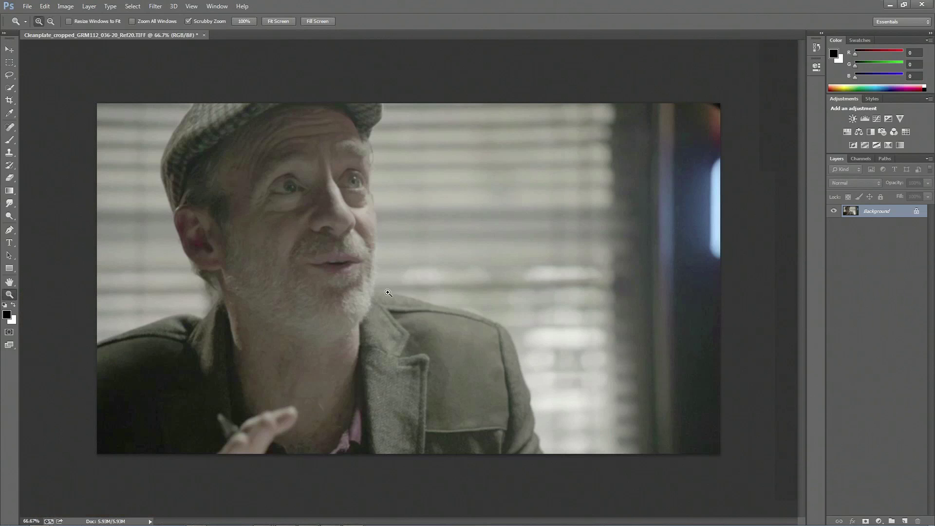
{"action": "key", "text": "ctrl+s"}
Switch back to mocha Pro and hide the overlays on the face footage.
{"action": "mouse_move", "coordinate": [273, 525]}
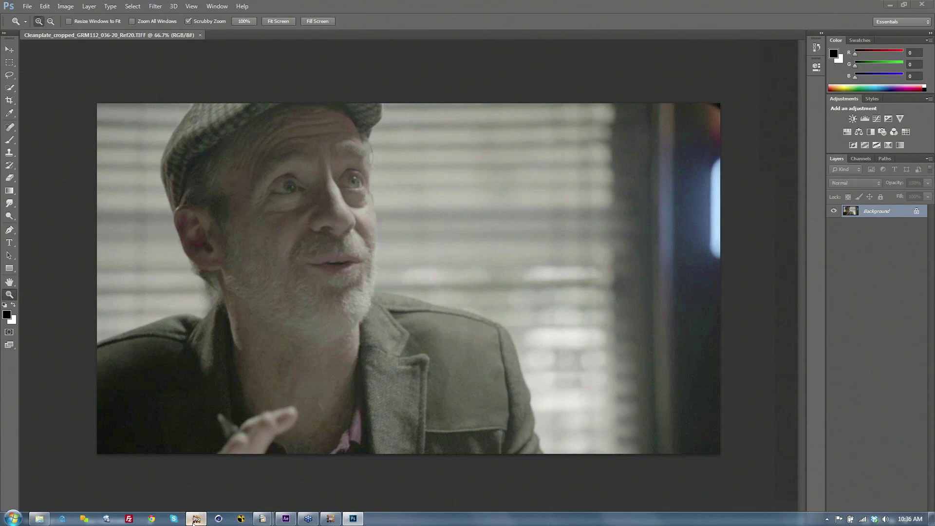
{"action": "left_click", "coordinate": [195, 519]}
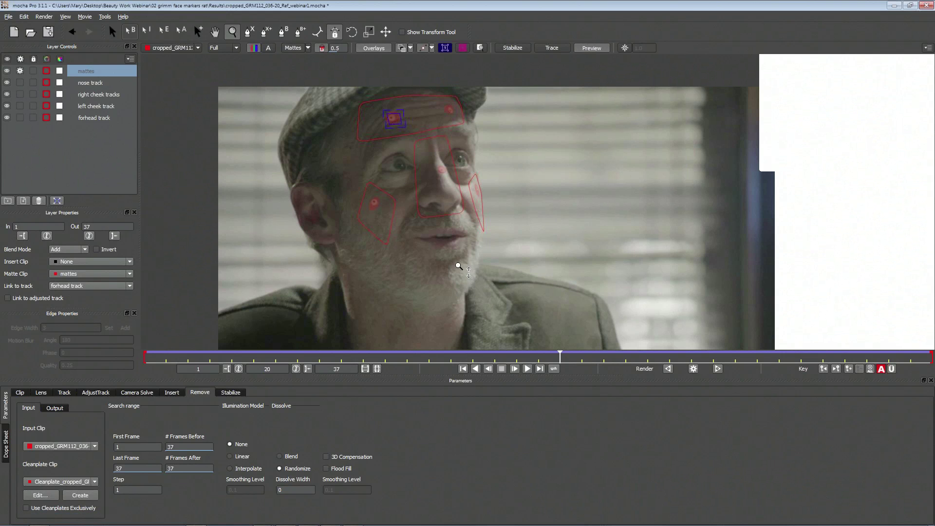
{"action": "left_click", "coordinate": [374, 48]}
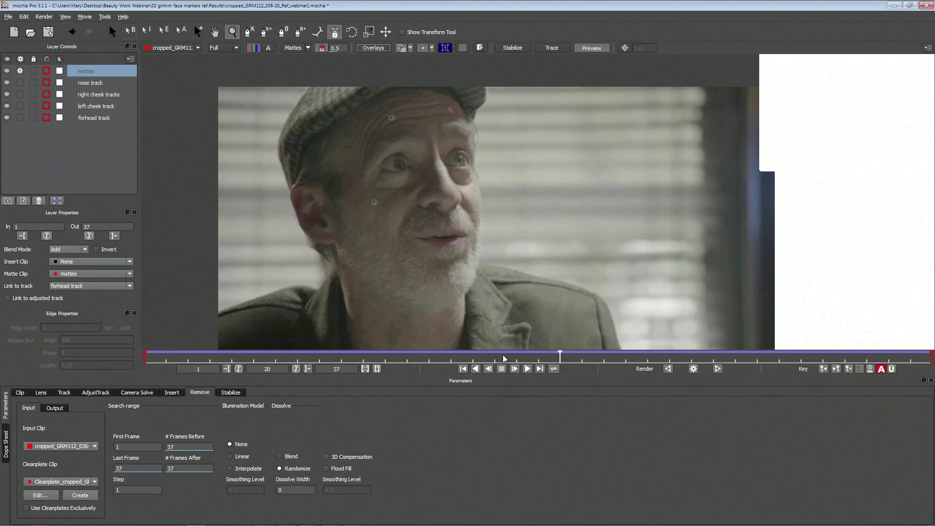
Render the marker removal backward from the current frame, stop it partway, and scrub through the rendered frames.
{"action": "left_click", "coordinate": [668, 369]}
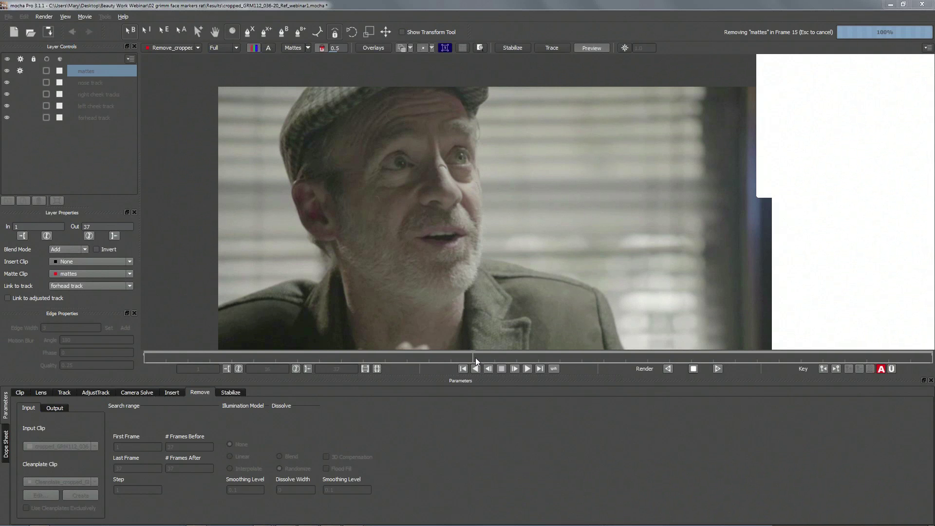
{"action": "left_click", "coordinate": [694, 369]}
{"action": "left_click_drag", "start_coordinate": [531, 355], "coordinate": [544, 282]}
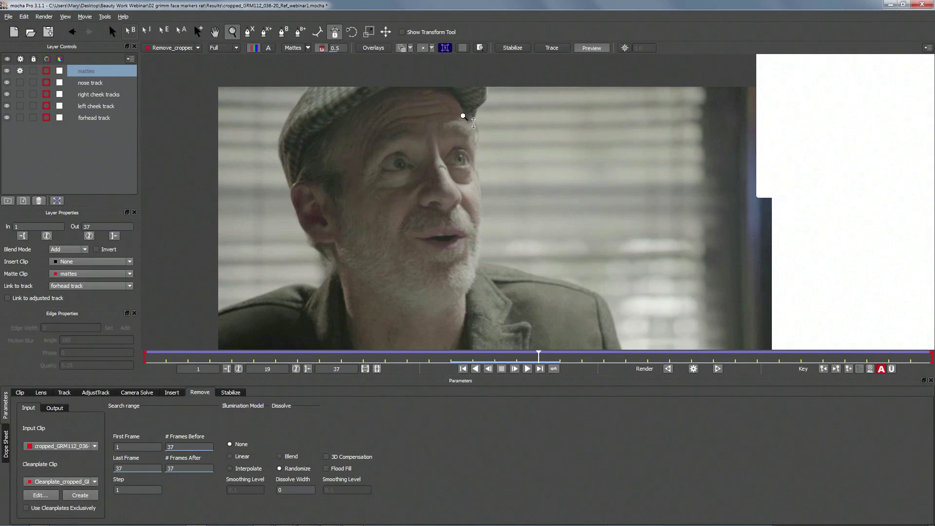
Scrub between the first and last frames to examine the face markers and lighting across the clip.
{"action": "left_click_drag", "start_coordinate": [539, 356], "coordinate": [205, 341]}
{"action": "left_click", "coordinate": [73, 496]}
{"action": "left_click_drag", "start_coordinate": [142, 356], "coordinate": [932, 352]}
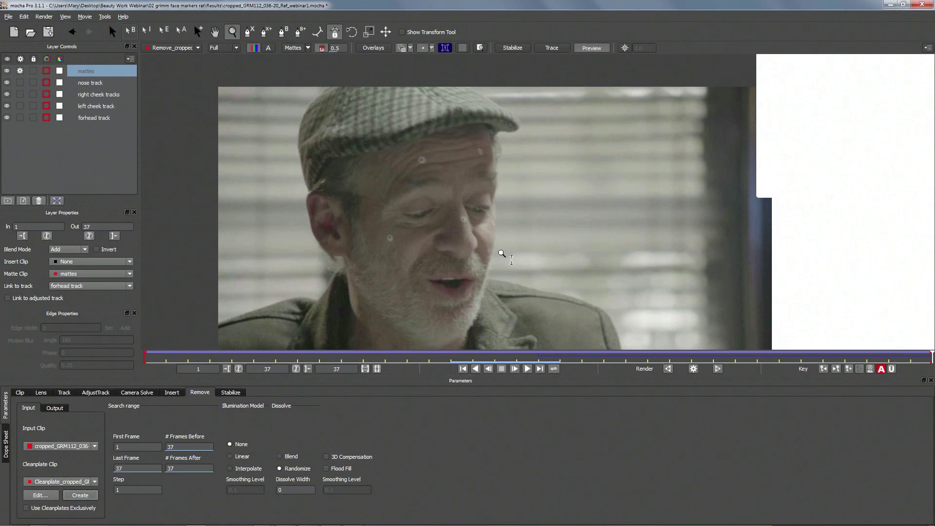
{"action": "left_click", "coordinate": [548, 358]}
{"action": "left_click_drag", "start_coordinate": [548, 358], "coordinate": [139, 352]}
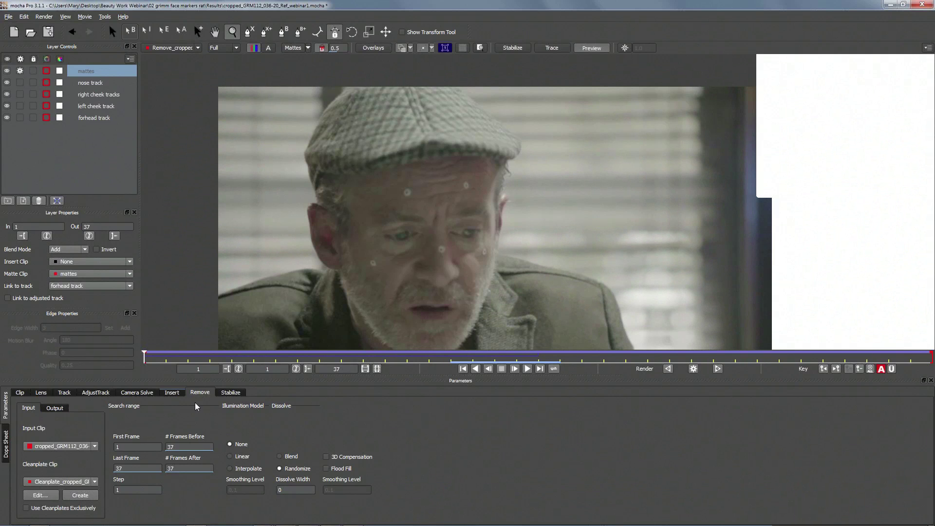
Switch to Photoshop and open Cleanplate_cropped_GRM112_036-20_Ref37.TIFF and Cleanplate_cropped_GRM112_036-20_Ref1.TIFF from the Results folder.
{"action": "mouse_move", "coordinate": [195, 521]}
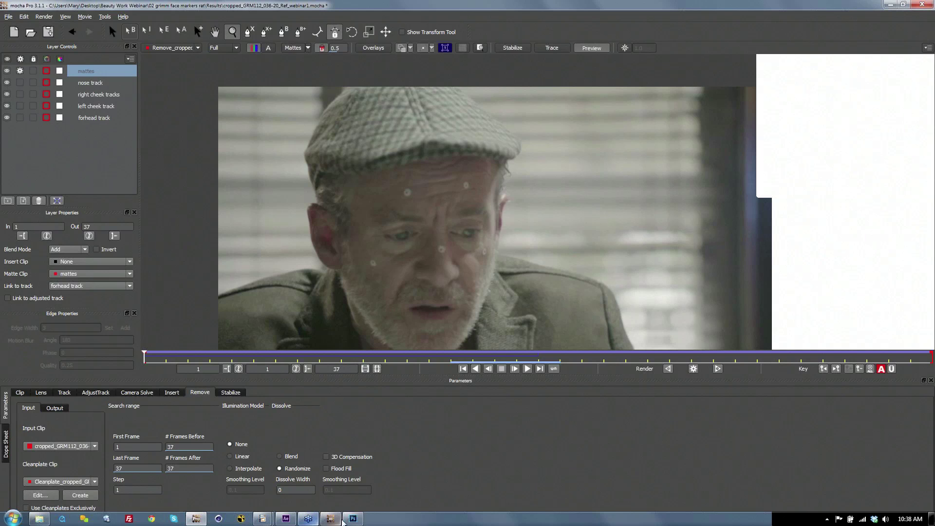
{"action": "left_click", "coordinate": [353, 520]}
{"action": "left_click", "coordinate": [27, 5]}
{"action": "left_click", "coordinate": [34, 25]}
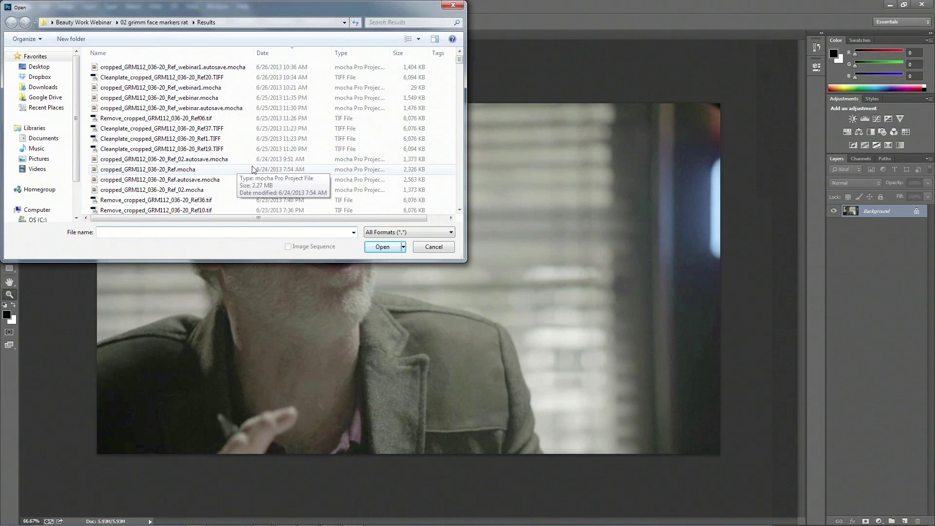
{"action": "left_click", "coordinate": [176, 110]}
{"action": "left_click", "coordinate": [188, 78]}
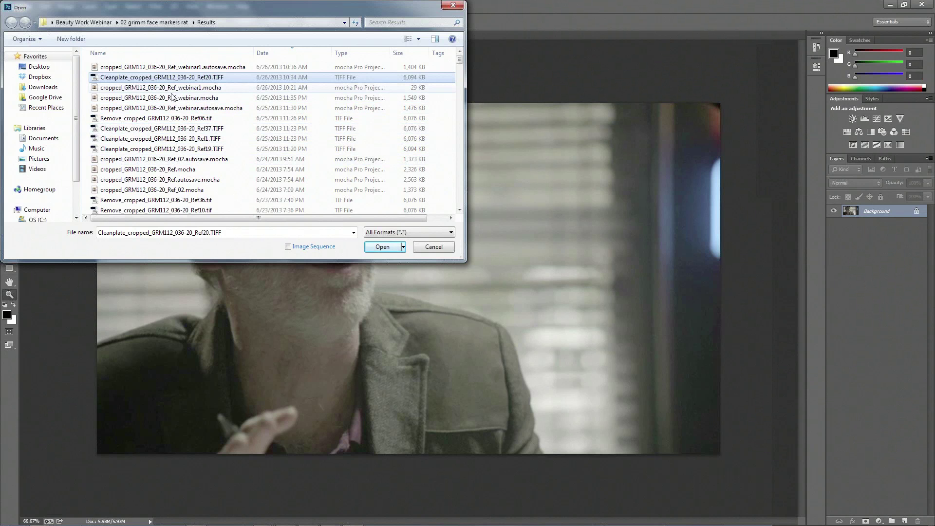
{"action": "left_click", "coordinate": [173, 139]}
{"action": "left_click", "coordinate": [181, 129], "text": "ctrl"}
{"action": "left_click", "coordinate": [383, 247]}
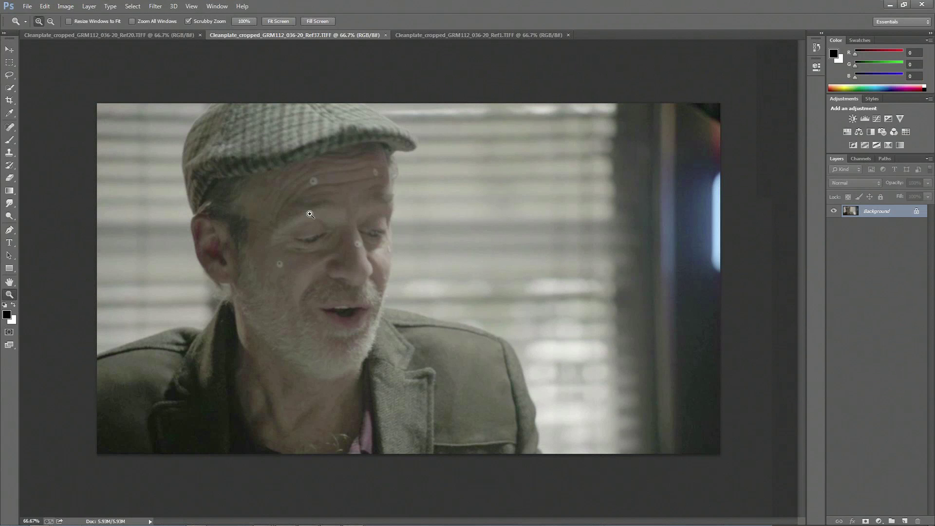
Paint out the cheek, nose and forehead markers on the Ref37 cleanplate with the Content-Aware Spot Healing Brush.
{"action": "left_click_drag", "start_coordinate": [307, 211], "coordinate": [340, 139]}
{"action": "key", "text": "j"}
{"action": "left_click", "coordinate": [224, 378]}
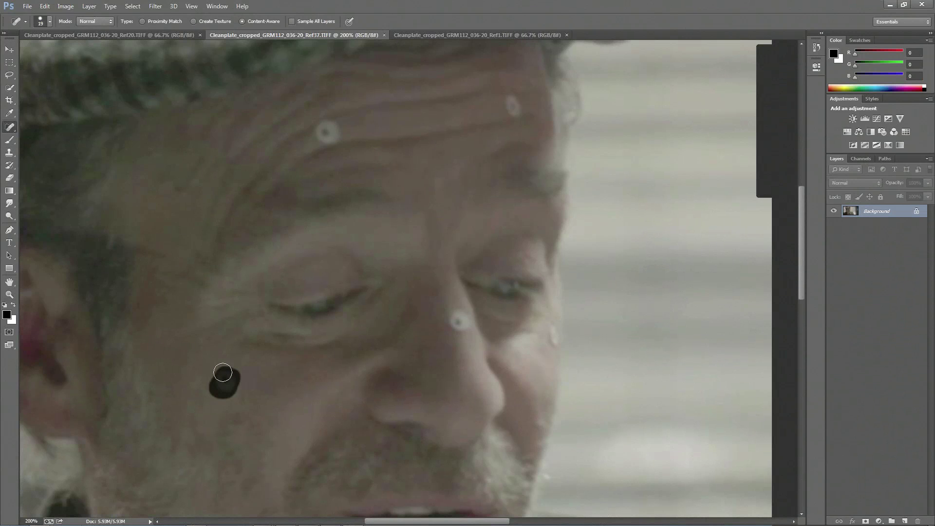
{"action": "left_click", "coordinate": [458, 322]}
{"action": "left_click", "coordinate": [455, 317]}
{"action": "left_click_drag", "start_coordinate": [452, 317], "coordinate": [457, 337]}
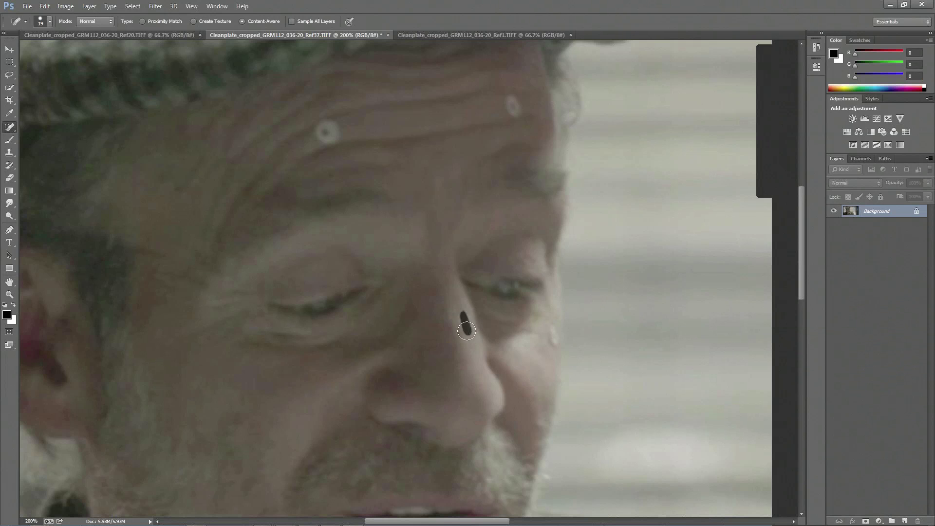
{"action": "left_click_drag", "start_coordinate": [552, 329], "coordinate": [553, 344]}
{"action": "mouse_move", "coordinate": [507, 102]}
{"action": "left_mouse_down"}
{"action": "mouse_move", "coordinate": [526, 98]}
{"action": "mouse_move", "coordinate": [531, 115]}
{"action": "left_mouse_up"}
{"action": "left_click", "coordinate": [513, 97]}
{"action": "left_click", "coordinate": [520, 108]}
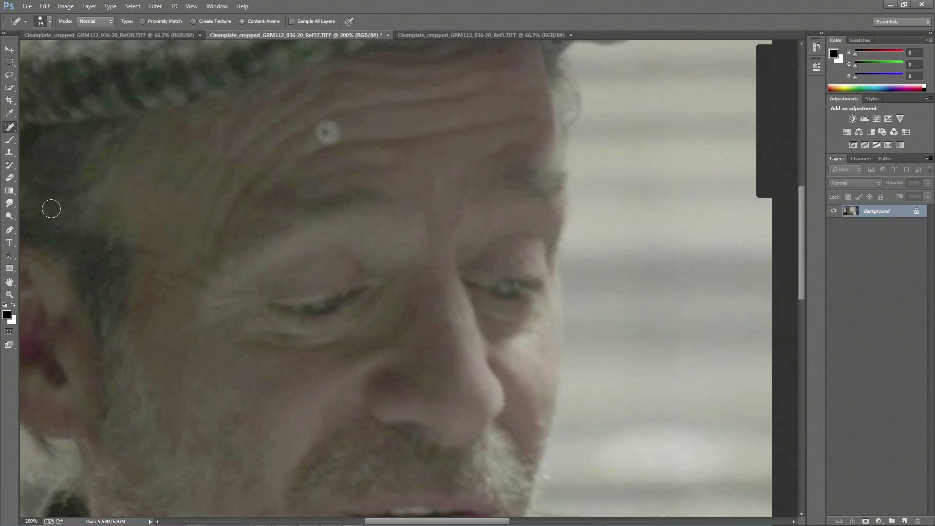
{"action": "mouse_move", "coordinate": [314, 139]}
{"action": "left_mouse_down"}
{"action": "mouse_move", "coordinate": [344, 123]}
{"action": "mouse_move", "coordinate": [334, 129]}
{"action": "mouse_move", "coordinate": [349, 138]}
{"action": "left_mouse_up"}
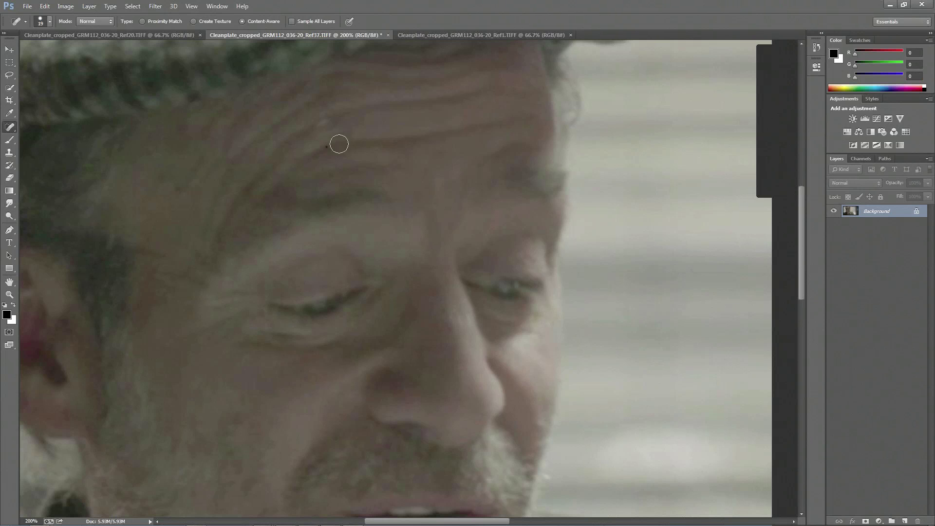
Smooth the healing remnants on the Ref37 face with the Smudge tool at 50% strength and check the full frame.
{"action": "left_click", "coordinate": [9, 205]}
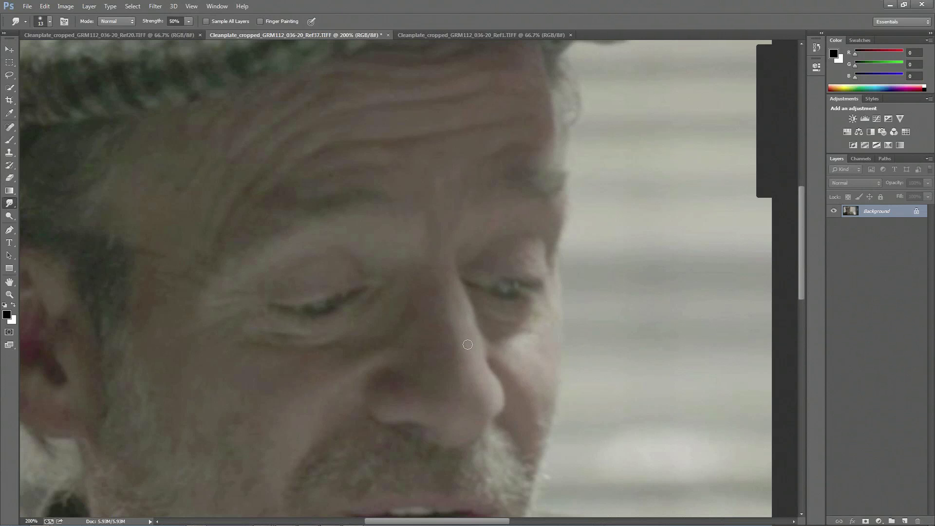
{"action": "left_click", "coordinate": [10, 294]}
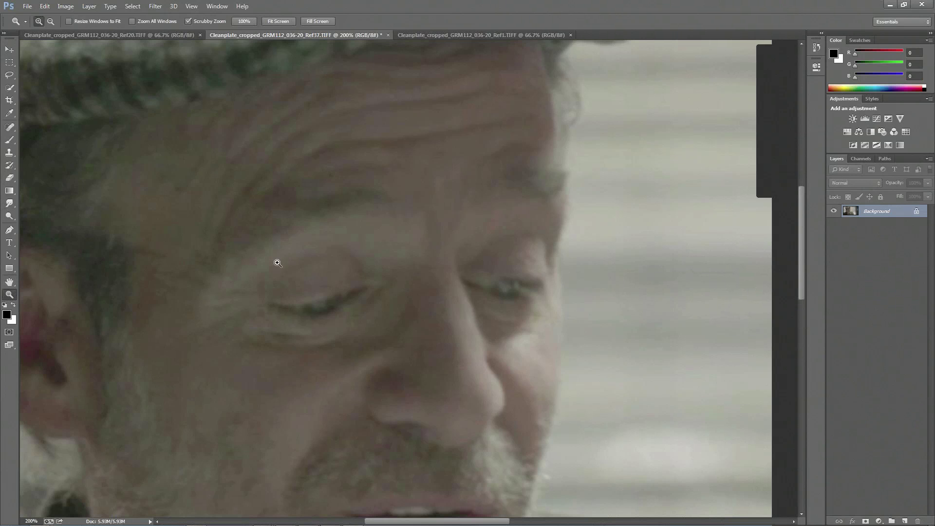
{"action": "key", "text": "alt"}
{"action": "left_click", "coordinate": [385, 242], "text": "alt"}
{"action": "left_click", "coordinate": [390, 246], "text": "alt"}
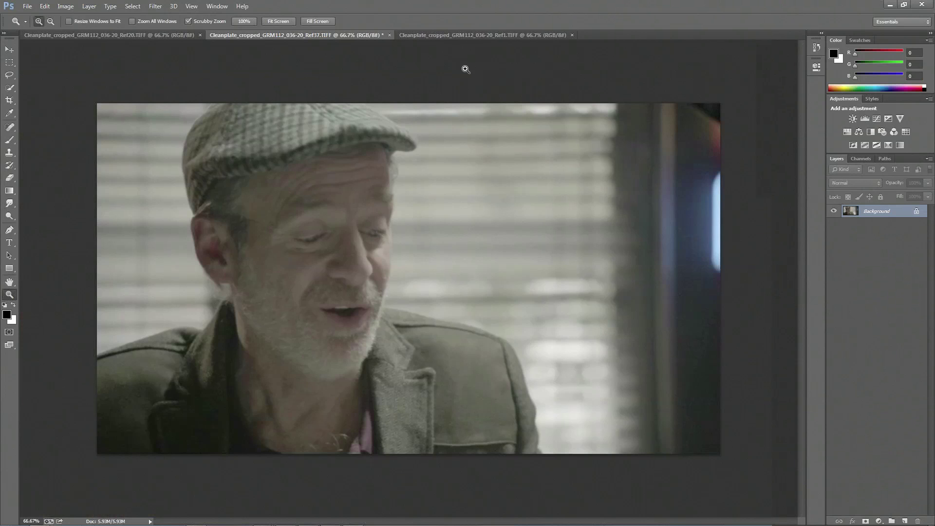
Paint out the cheek and nose markers and the forehead marker above the camera-right eye on the Ref1 cleanplate with the Spot Healing Brush.
{"action": "left_click", "coordinate": [486, 36]}
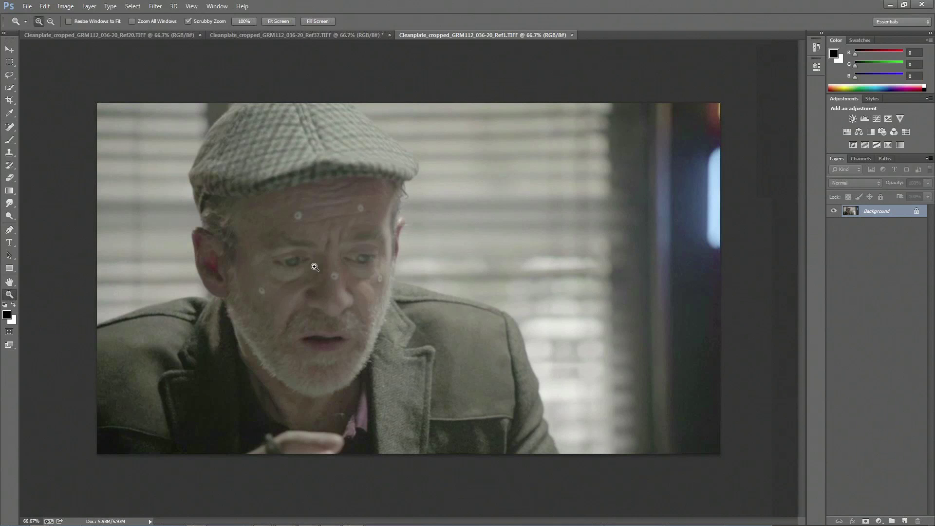
{"action": "left_click", "coordinate": [340, 254]}
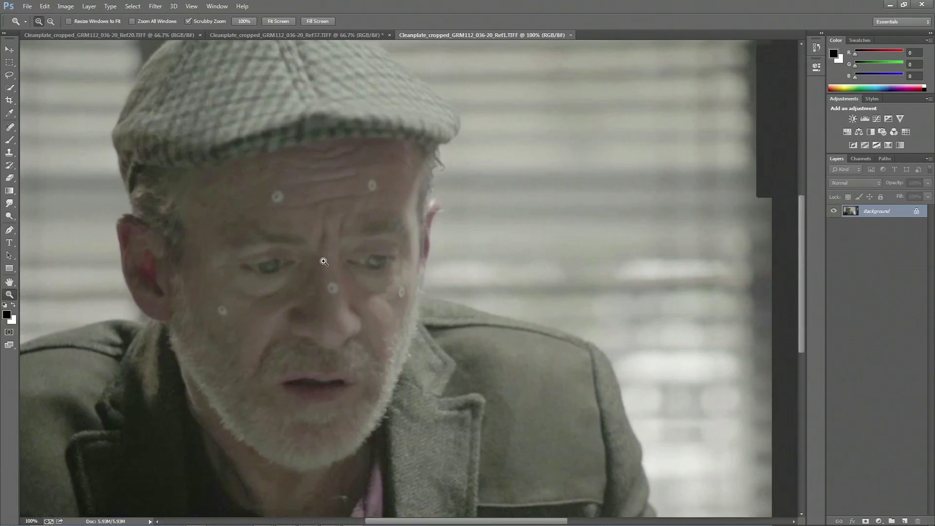
{"action": "left_click", "coordinate": [348, 258]}
{"action": "key", "text": "j"}
{"action": "left_click_drag", "start_coordinate": [125, 352], "coordinate": [128, 361]}
{"action": "mouse_move", "coordinate": [342, 317]}
{"action": "left_mouse_down"}
{"action": "mouse_move", "coordinate": [343, 307]}
{"action": "mouse_move", "coordinate": [338, 320]}
{"action": "mouse_move", "coordinate": [349, 317]}
{"action": "mouse_move", "coordinate": [341, 316]}
{"action": "left_mouse_up"}
{"action": "left_click_drag", "start_coordinate": [481, 318], "coordinate": [480, 329]}
{"action": "left_click_drag", "start_coordinate": [429, 103], "coordinate": [420, 115]}
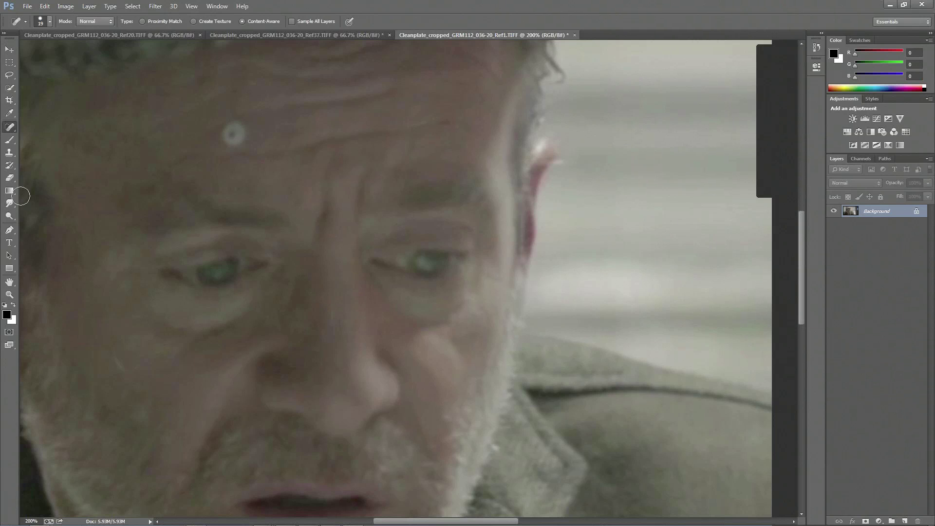
Heal the remaining forehead marker on Ref1 and blend the retouched forehead with the Smudge tool at 50% strength.
{"action": "left_click_drag", "start_coordinate": [9, 204], "coordinate": [39, 226]}
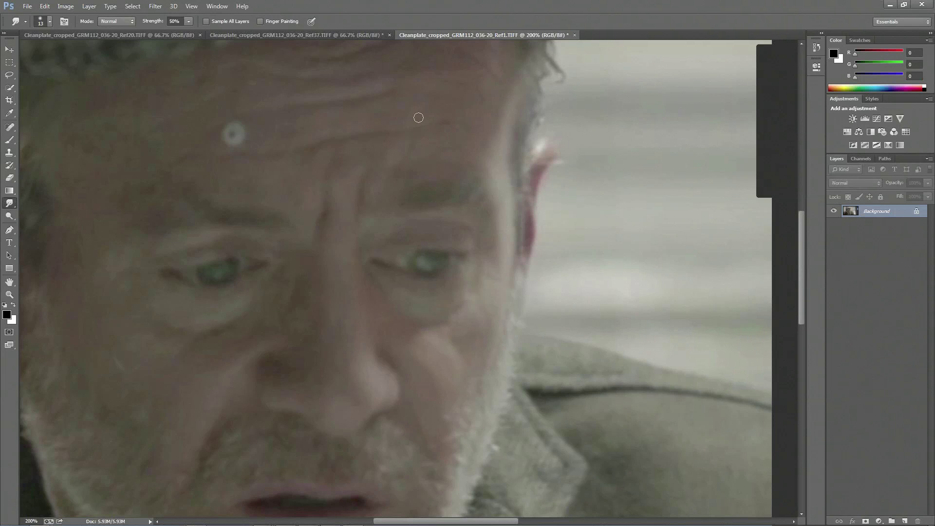
{"action": "left_click", "coordinate": [10, 126]}
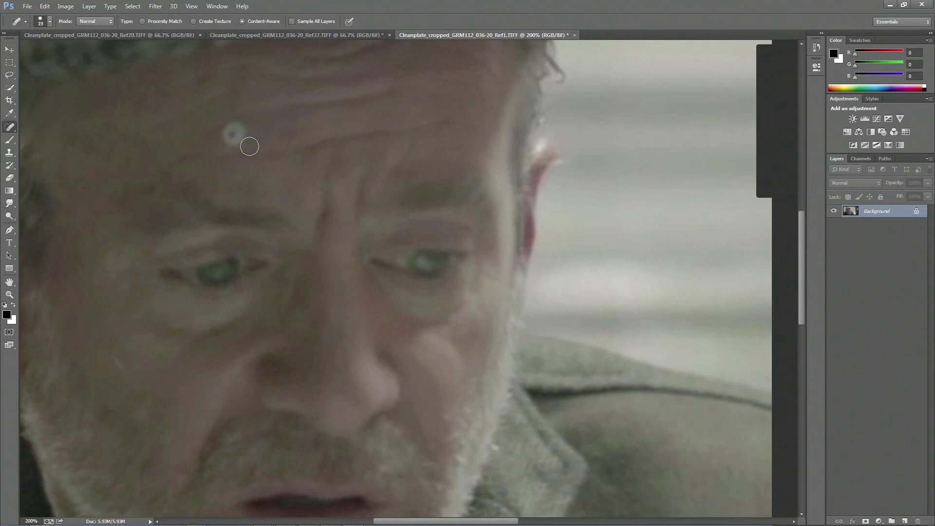
{"action": "left_click_drag", "start_coordinate": [233, 134], "coordinate": [229, 132]}
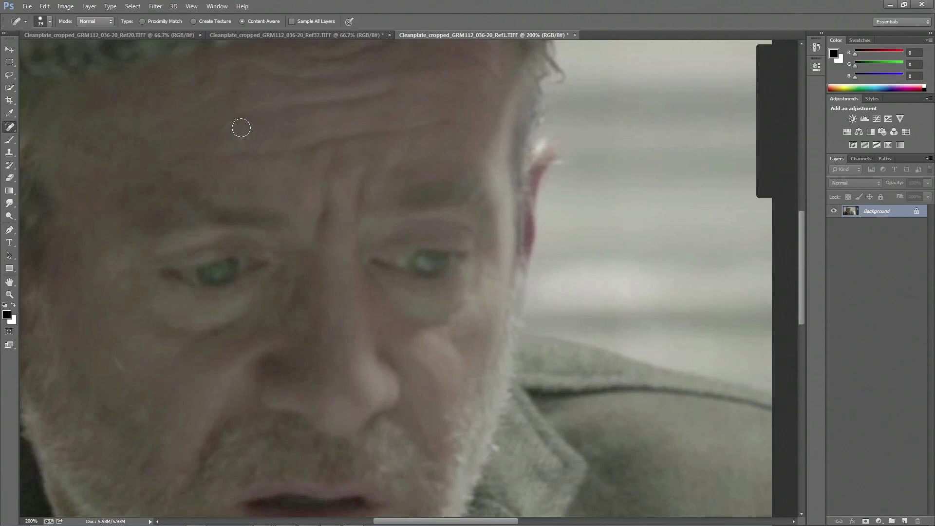
{"action": "left_click", "coordinate": [10, 203]}
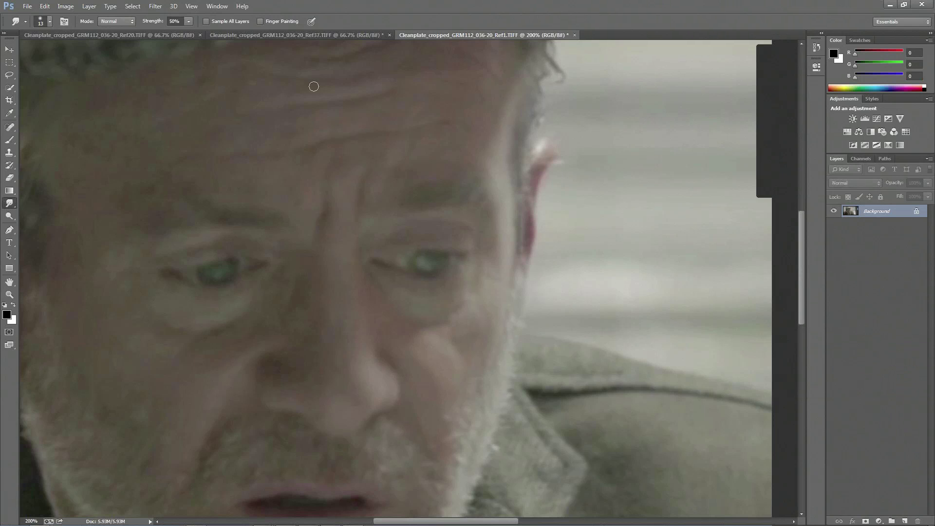
{"action": "left_click", "coordinate": [9, 295]}
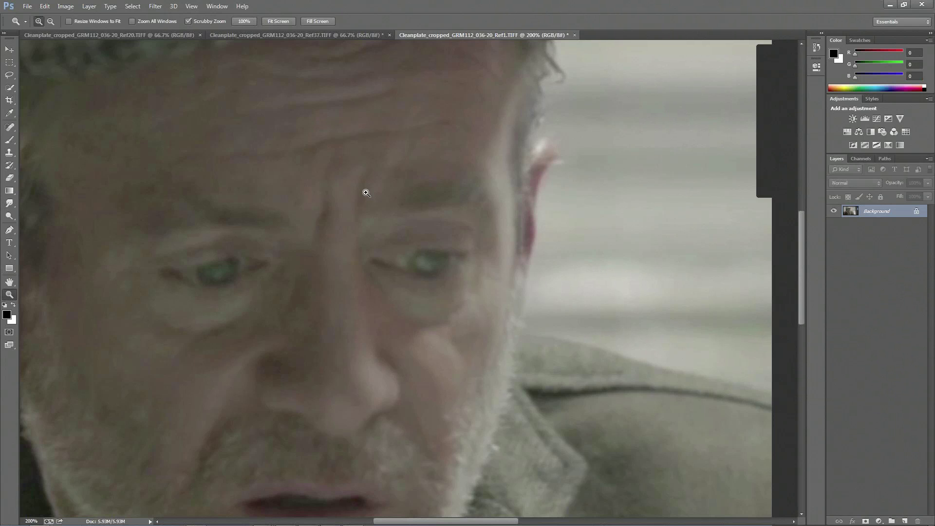
{"action": "left_click", "coordinate": [337, 214], "text": "alt"}
{"action": "left_click", "coordinate": [245, 220], "text": "alt"}
Review the three retouched cleanplates, save the Ref37 and Ref1 TIFFs, and switch back to mocha Pro.
{"action": "left_click", "coordinate": [331, 38]}
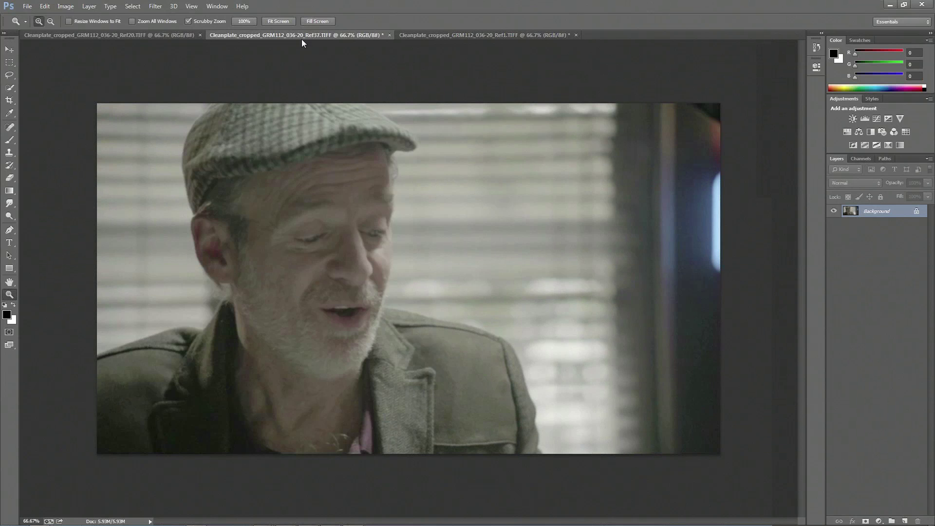
{"action": "left_click", "coordinate": [154, 37]}
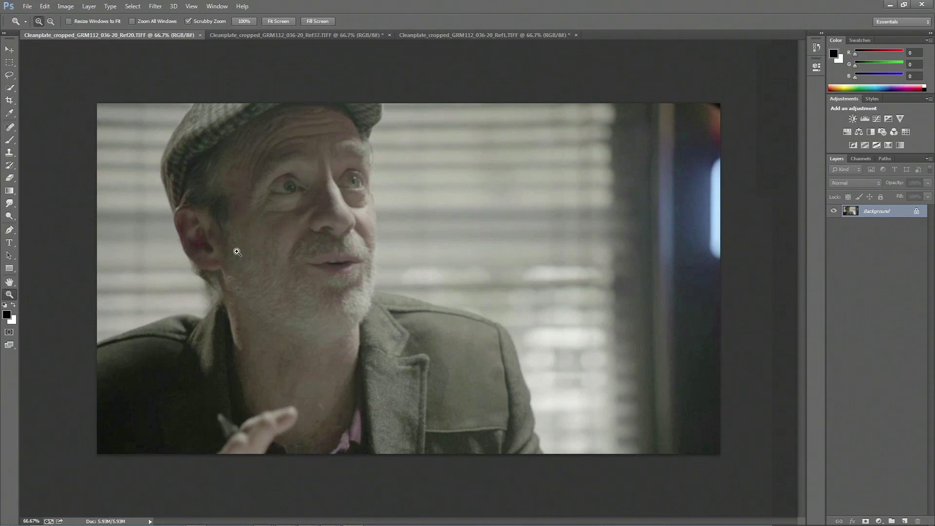
{"action": "left_click", "coordinate": [321, 38]}
{"action": "left_click", "coordinate": [447, 36]}
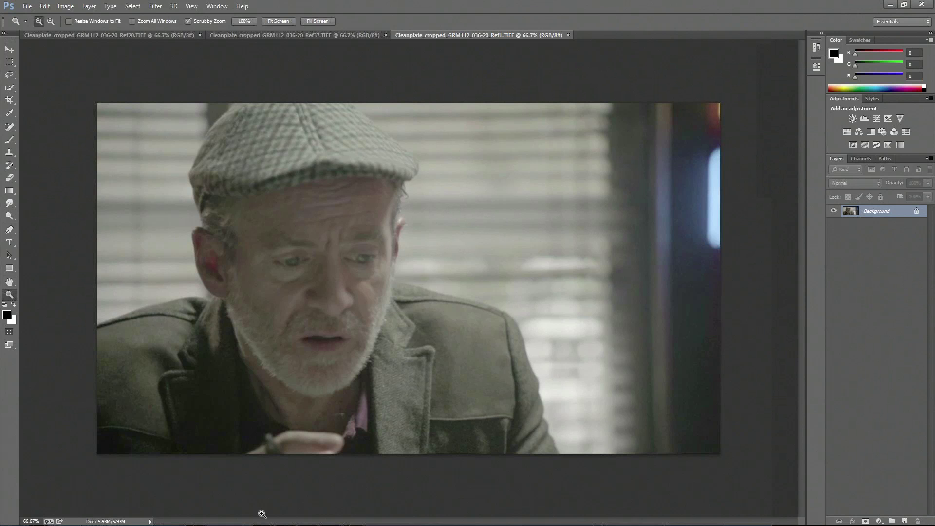
{"action": "mouse_move", "coordinate": [261, 520]}
{"action": "left_click", "coordinate": [195, 519]}
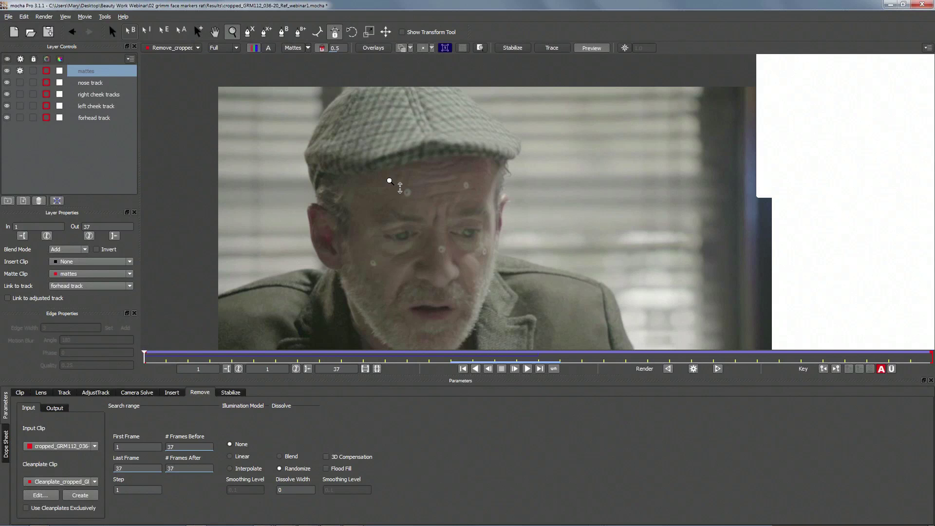
{"action": "left_click", "coordinate": [9, 17]}
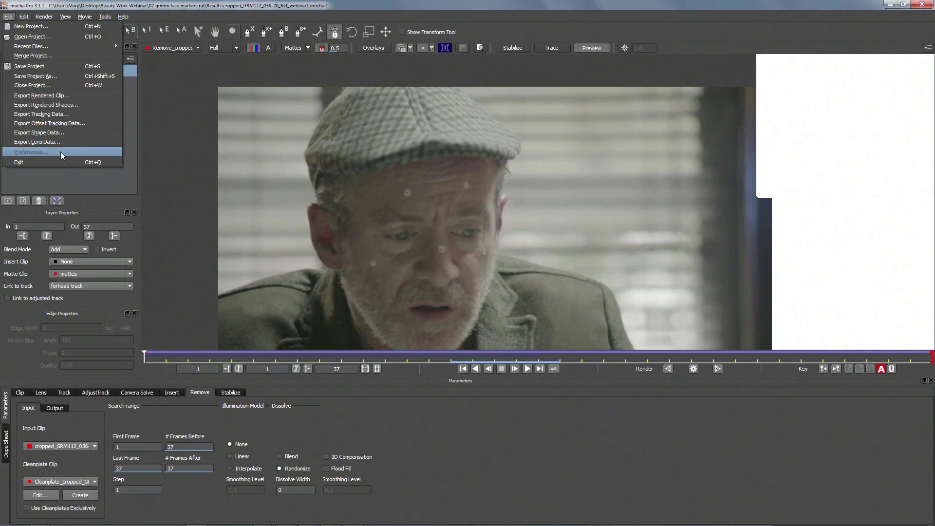
{"action": "left_click", "coordinate": [273, 135]}
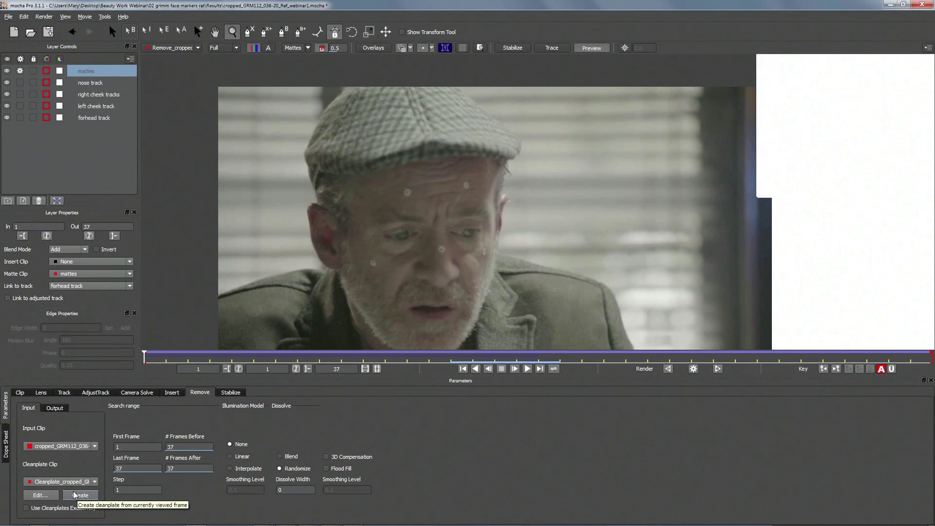
Add the Ref1 and Ref37 cleanplate TIFFs from the Results folder to the Remove module's cleanplate list.
{"action": "left_click", "coordinate": [43, 495]}
{"action": "left_click", "coordinate": [582, 167]}
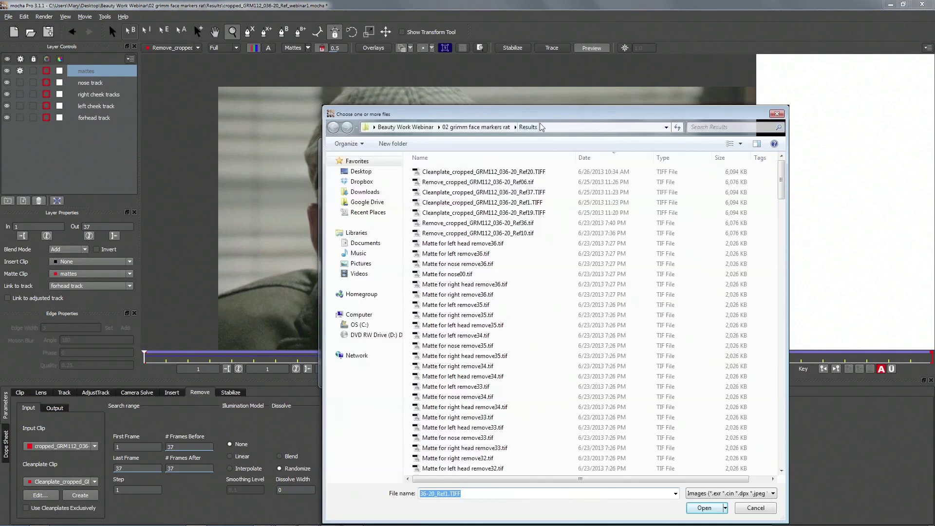
{"action": "left_click_drag", "start_coordinate": [548, 117], "coordinate": [515, 93]}
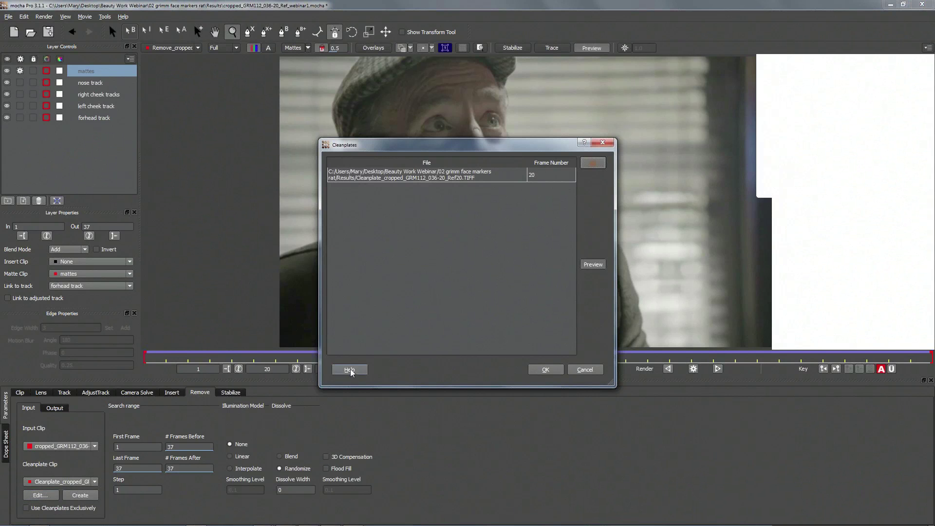
{"action": "left_click", "coordinate": [590, 165]}
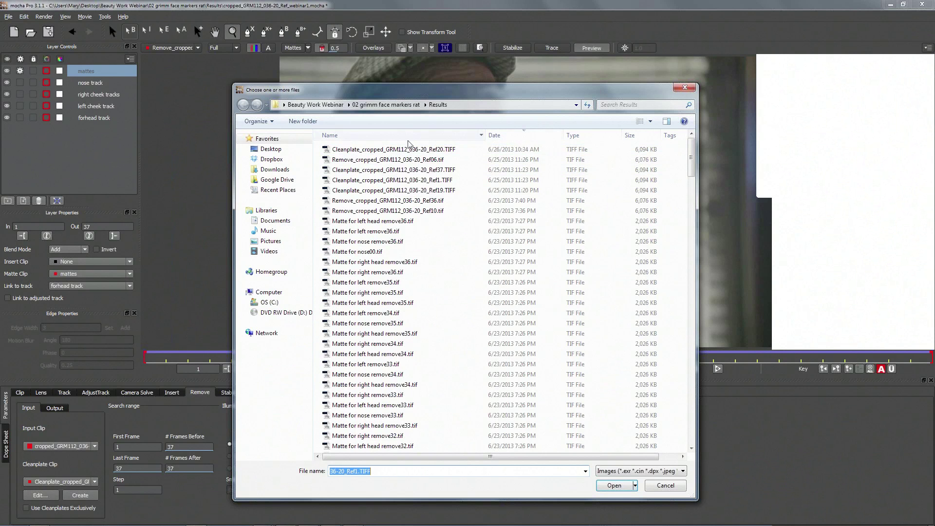
{"action": "left_click", "coordinate": [383, 151]}
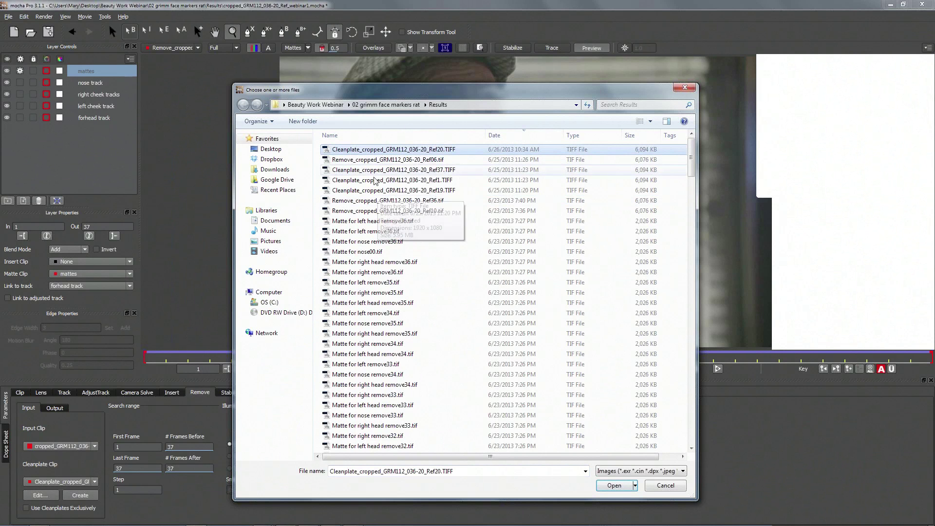
{"action": "left_click", "coordinate": [431, 171]}
{"action": "left_click", "coordinate": [423, 184], "text": "ctrl"}
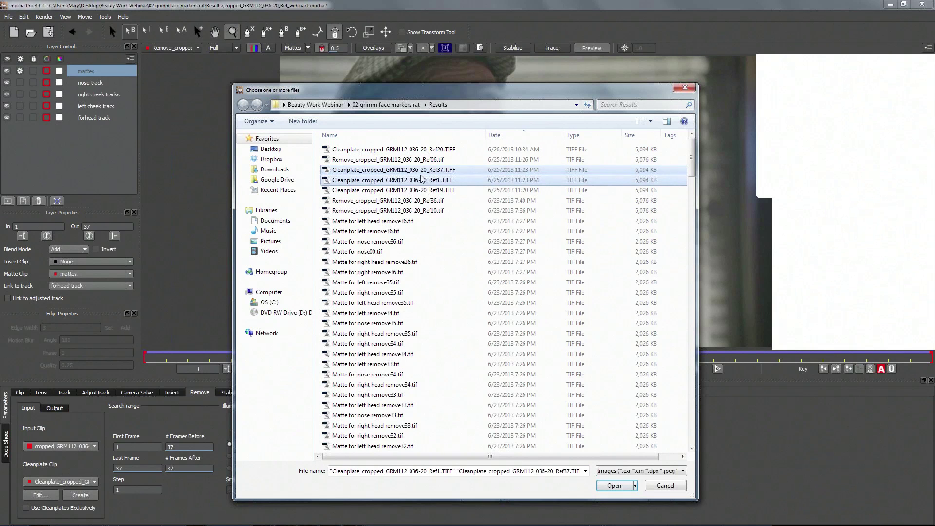
{"action": "left_click", "coordinate": [609, 486]}
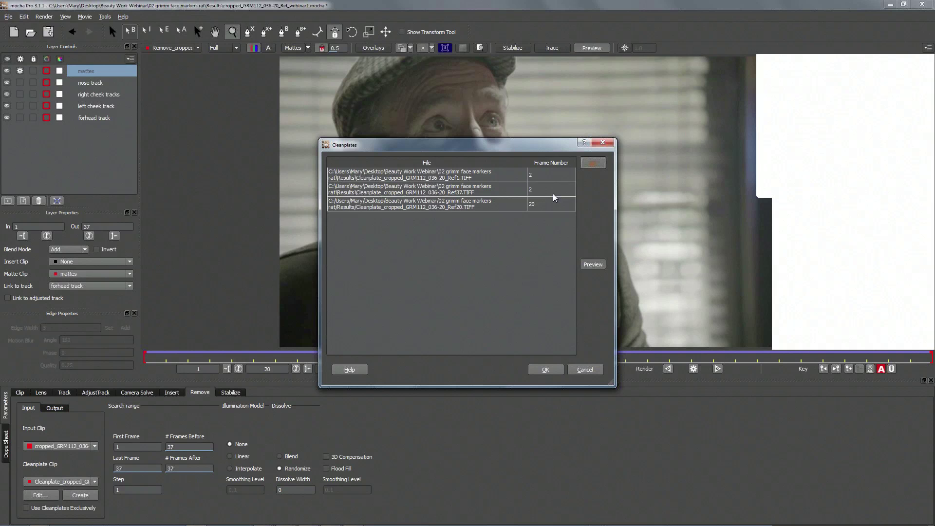
Assign frame number 37 to the Ref37 cleanplate and frame number 1 to the Ref1 cleanplate, and accept the list.
{"action": "left_click", "coordinate": [546, 191]}
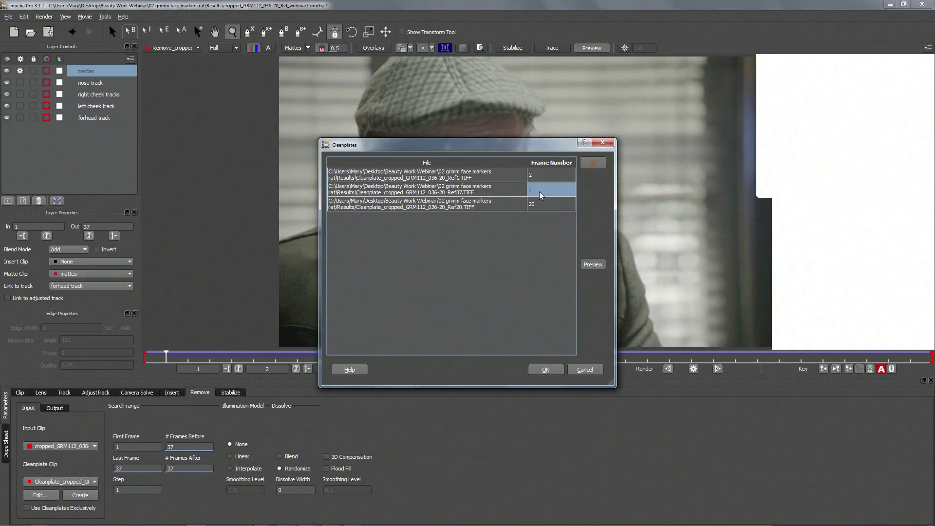
{"action": "type", "text": "37"}
{"action": "left_click", "coordinate": [540, 177]}
{"action": "type", "text": "1"}
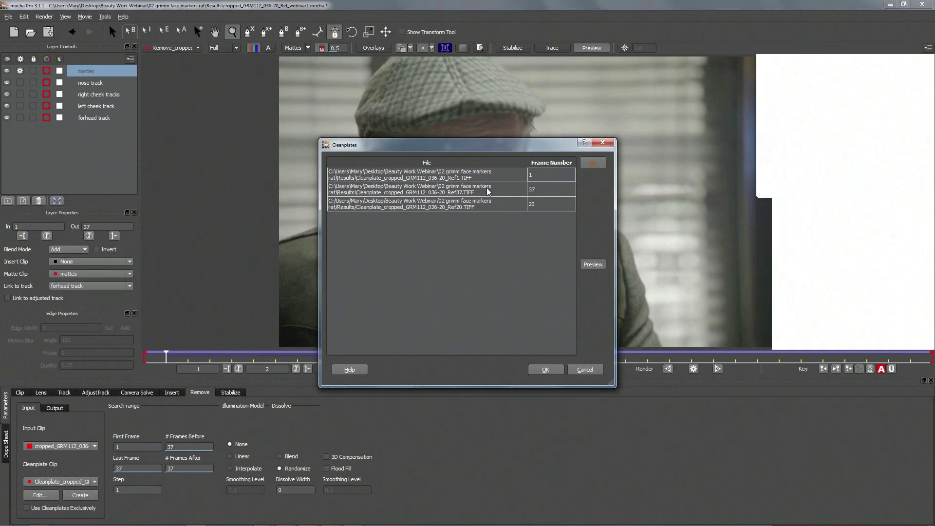
{"action": "left_click", "coordinate": [545, 369]}
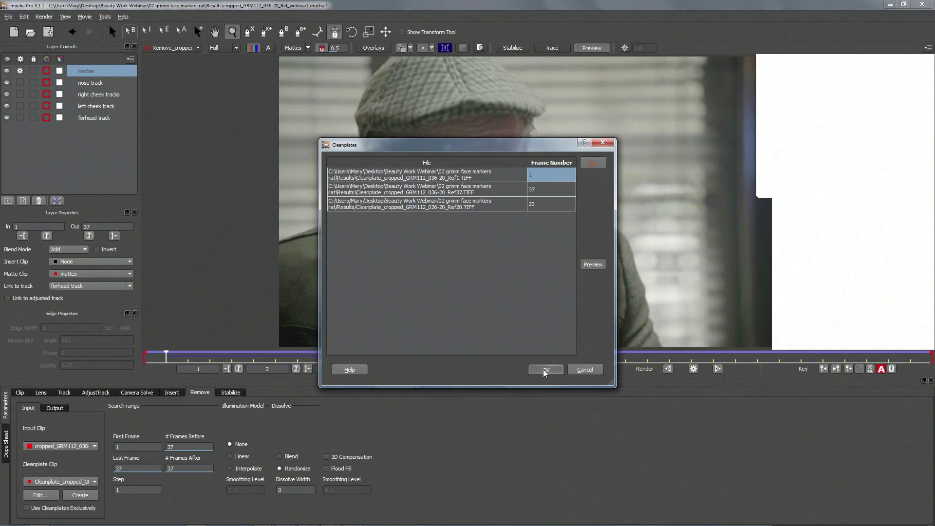
Try rendering the marker removal backwards from frame 20, and stop the render.
{"action": "mouse_move", "coordinate": [151, 354]}
{"action": "left_mouse_down"}
{"action": "mouse_move", "coordinate": [407, 340]}
{"action": "mouse_move", "coordinate": [209, 329]}
{"action": "mouse_move", "coordinate": [146, 341]}
{"action": "left_mouse_up"}
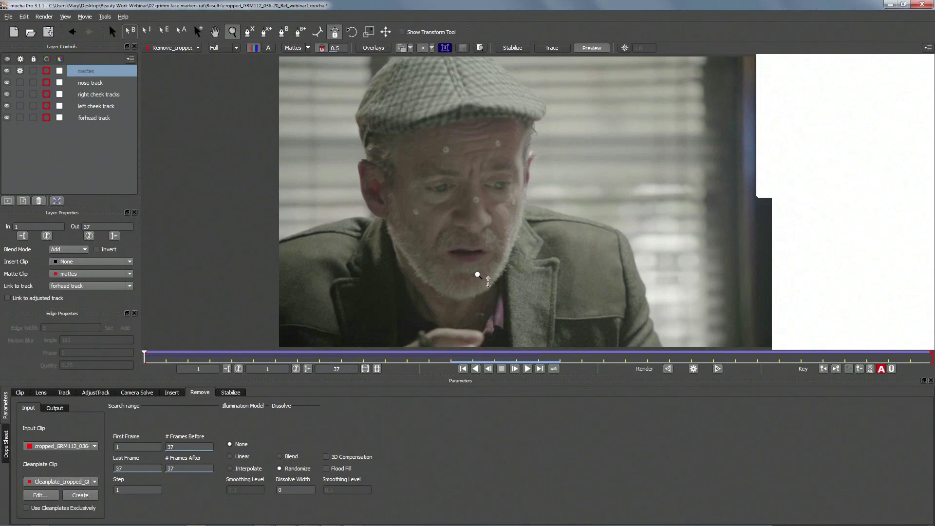
{"action": "left_click_drag", "start_coordinate": [145, 356], "coordinate": [546, 355]}
{"action": "left_click", "coordinate": [668, 368]}
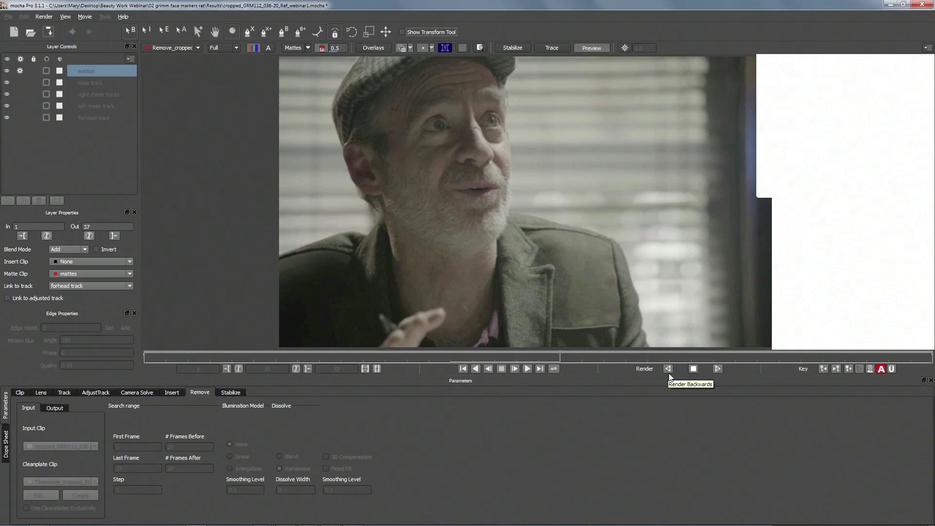
{"action": "left_click", "coordinate": [692, 370]}
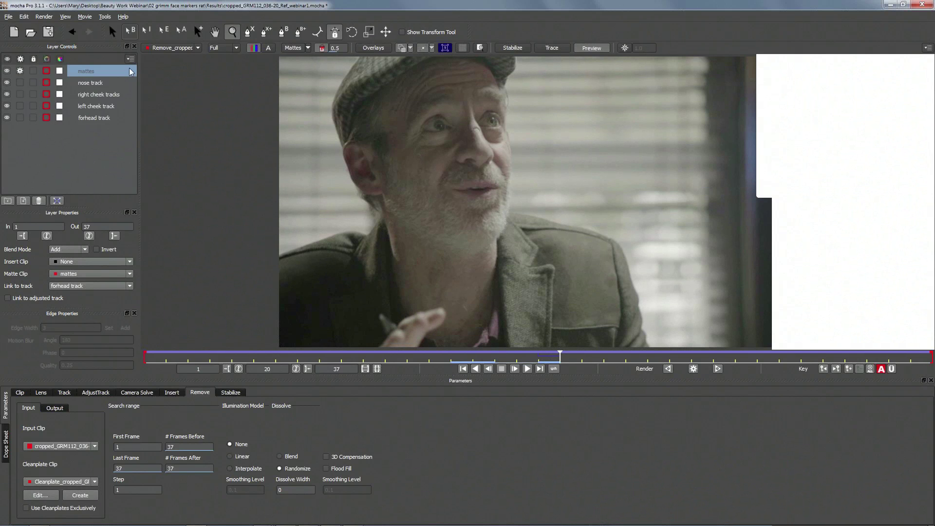
Undo the removal render in all frames.
{"action": "left_click", "coordinate": [25, 16]}
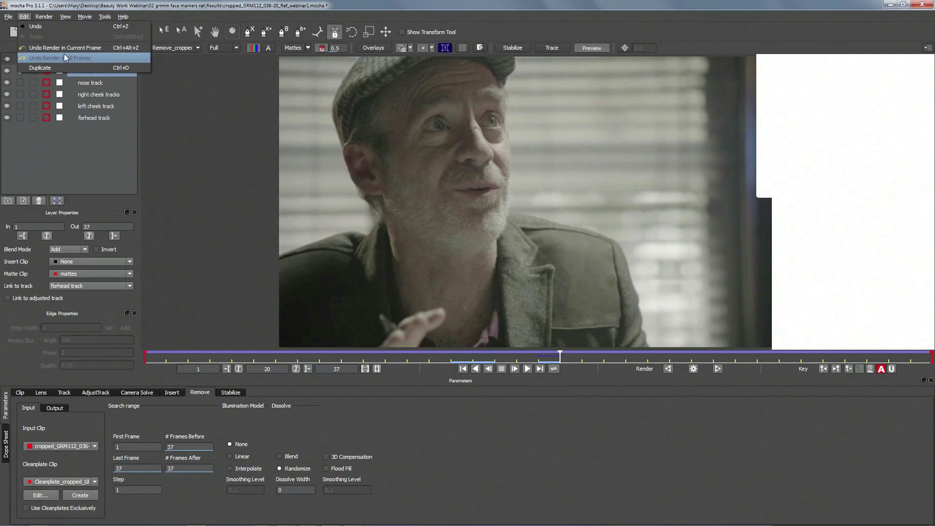
{"action": "mouse_move", "coordinate": [44, 17]}
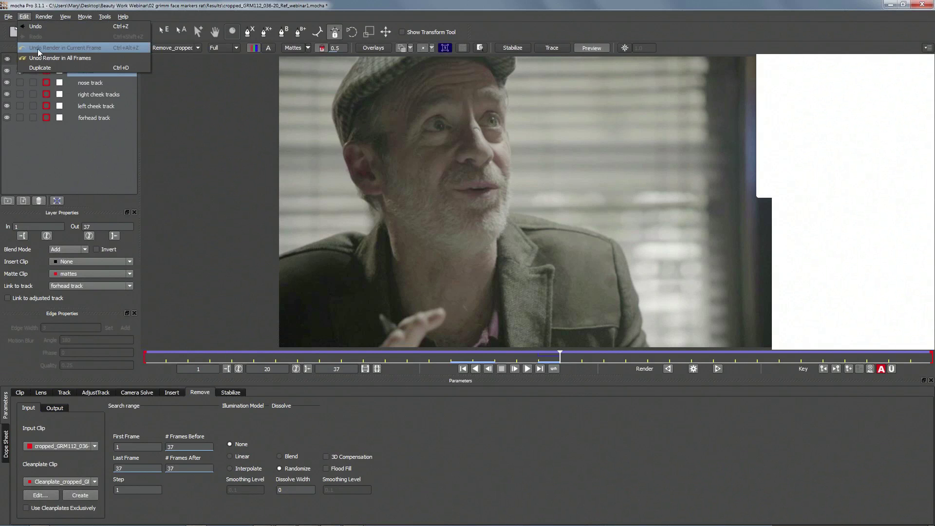
{"action": "left_click", "coordinate": [48, 59]}
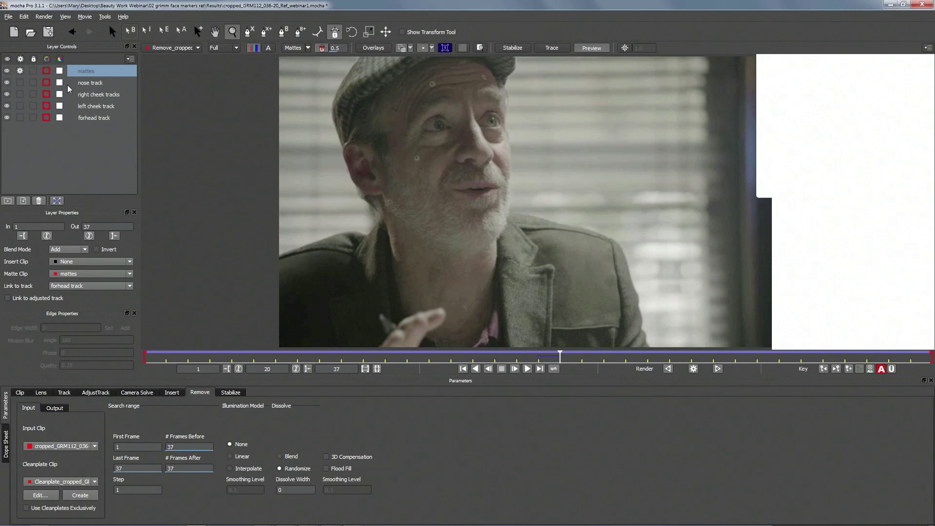
Try rendering the marker removal forwards from frame 1, stopping and restarting it once.
{"action": "left_click", "coordinate": [156, 359]}
{"action": "left_click", "coordinate": [150, 358]}
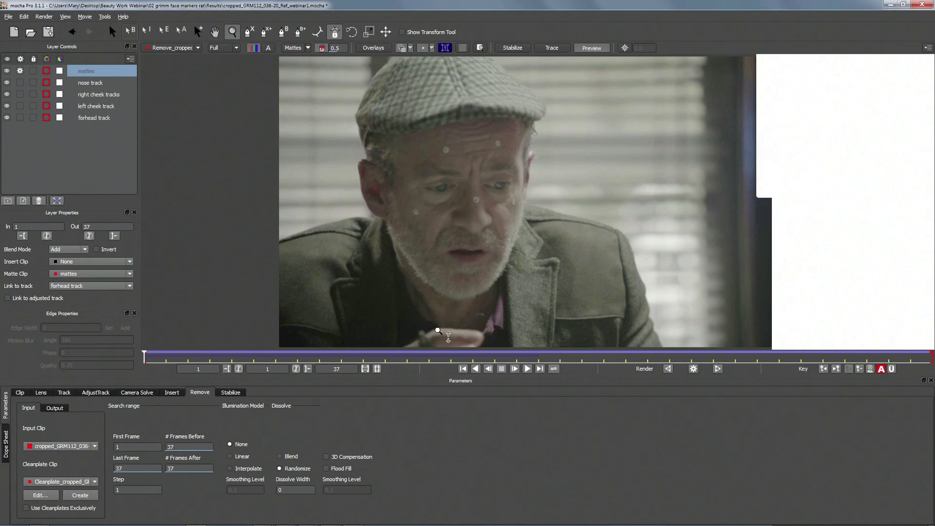
{"action": "left_click", "coordinate": [719, 369]}
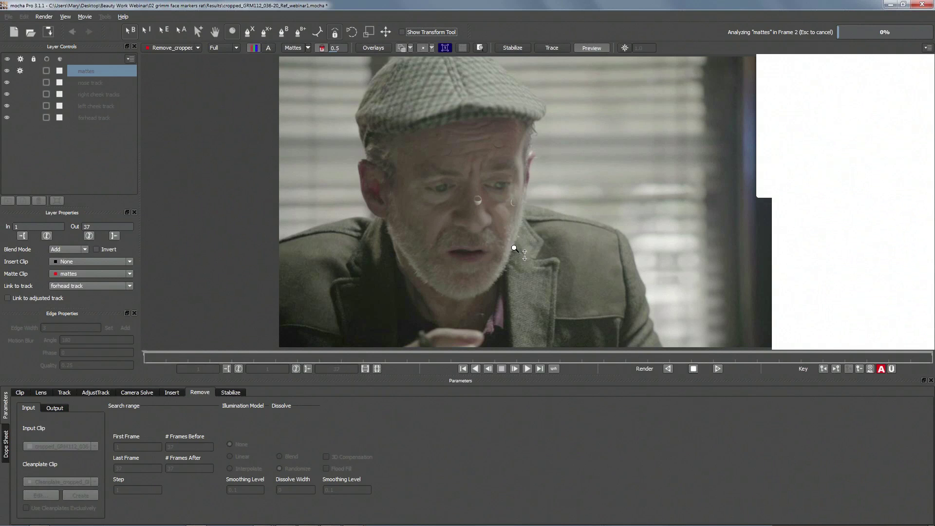
{"action": "key", "text": "Escape"}
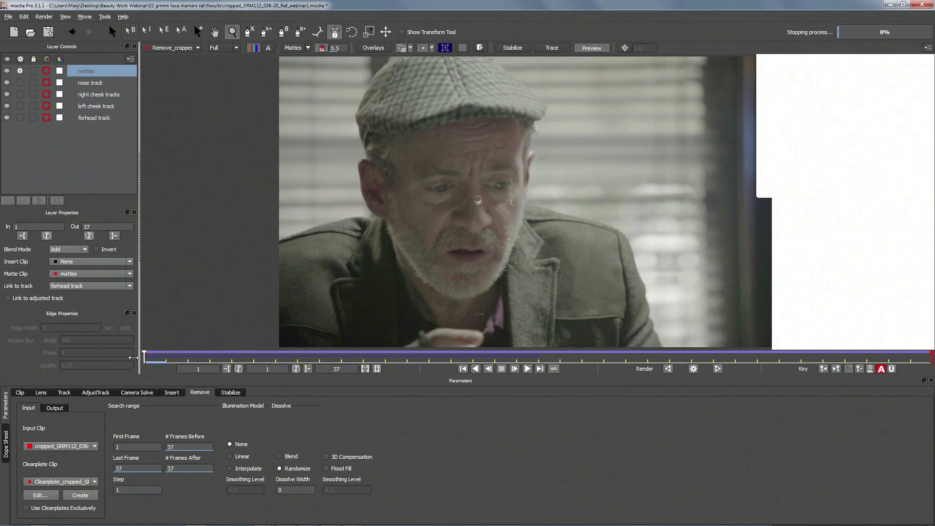
{"action": "left_click", "coordinate": [718, 369]}
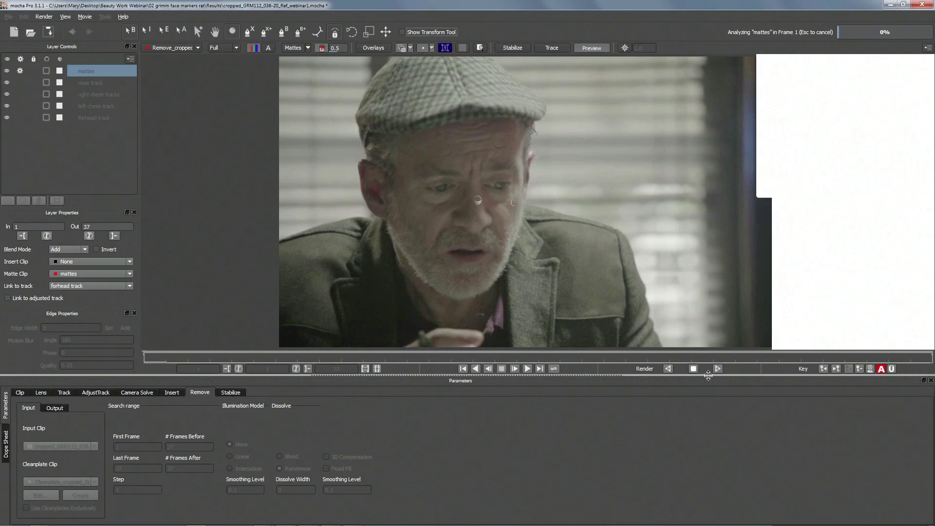
{"action": "left_click", "coordinate": [694, 369]}
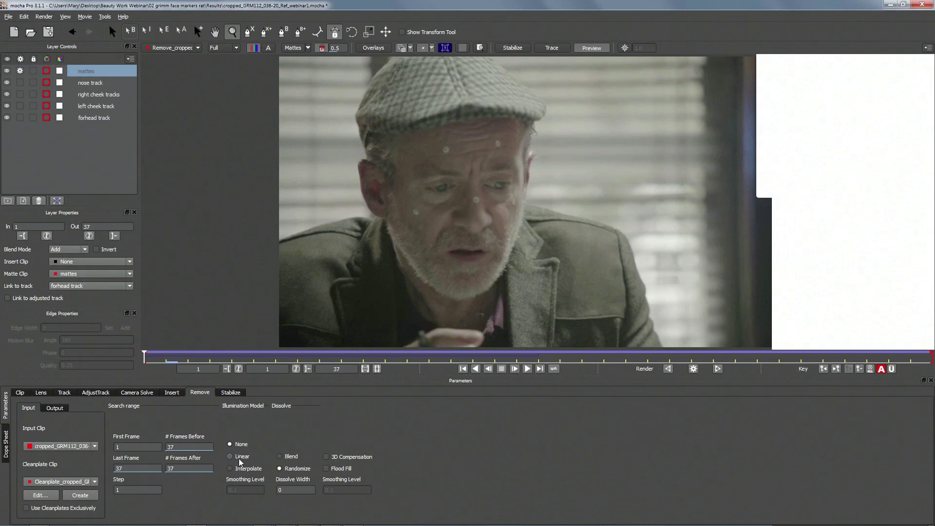
Make the removal use cleanplates exclusively and set its illumination model to Linear.
{"action": "left_click", "coordinate": [28, 508]}
{"action": "left_click", "coordinate": [231, 445]}
{"action": "left_click", "coordinate": [26, 509]}
{"action": "left_click", "coordinate": [230, 457]}
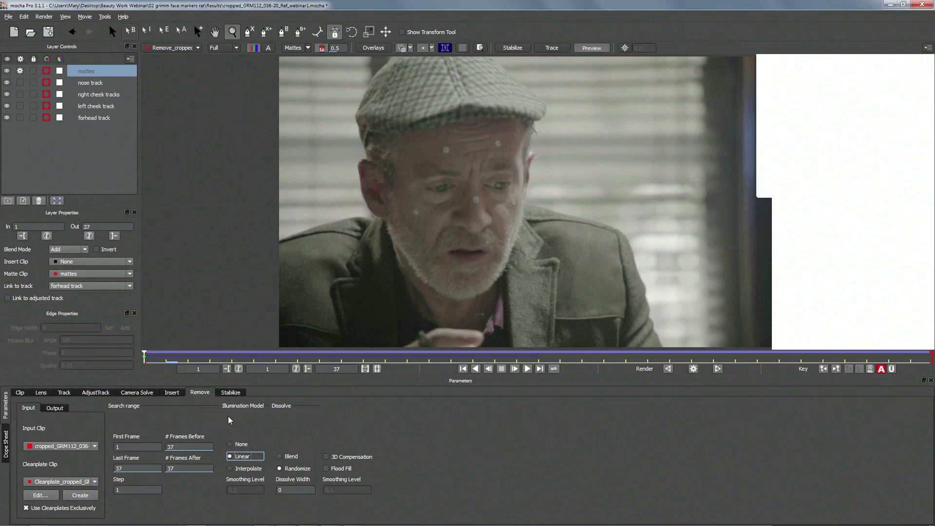
{"action": "left_click", "coordinate": [237, 445]}
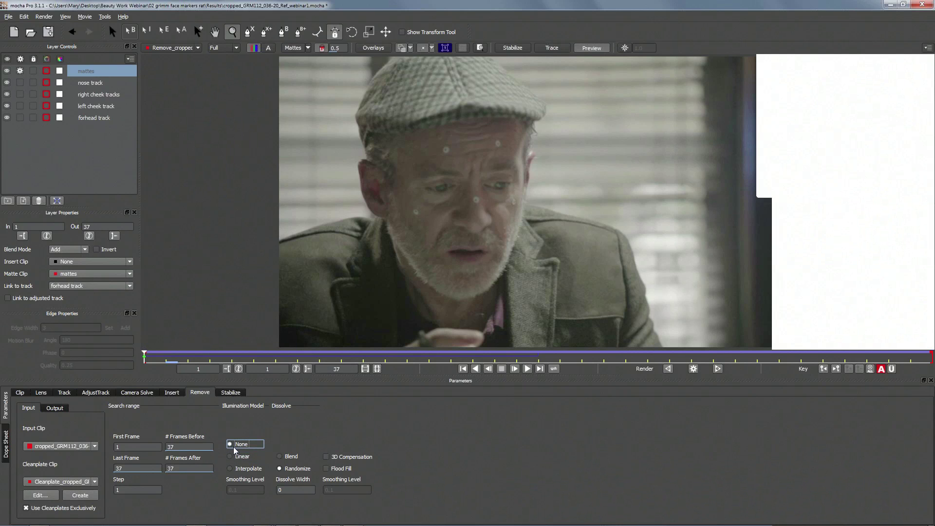
{"action": "left_click", "coordinate": [231, 468]}
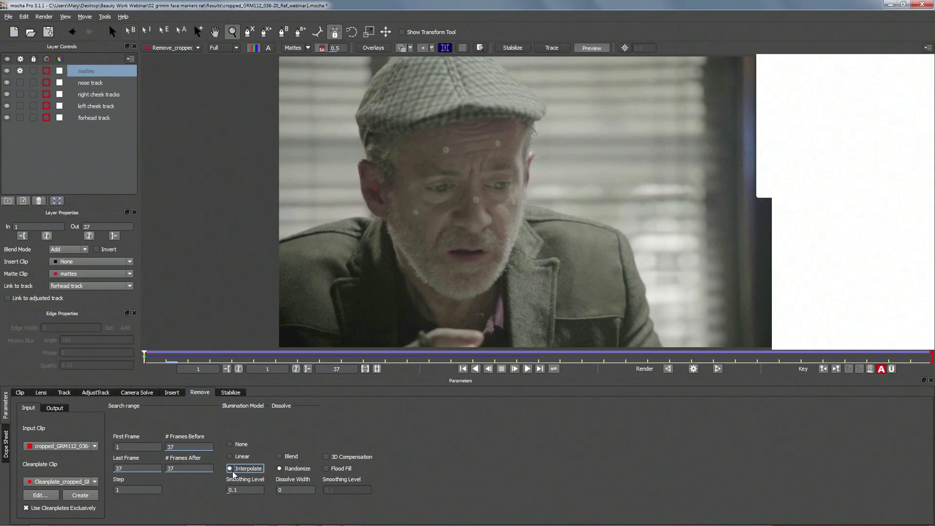
{"action": "left_click", "coordinate": [232, 458]}
{"action": "left_click", "coordinate": [238, 470]}
{"action": "left_click", "coordinate": [231, 457]}
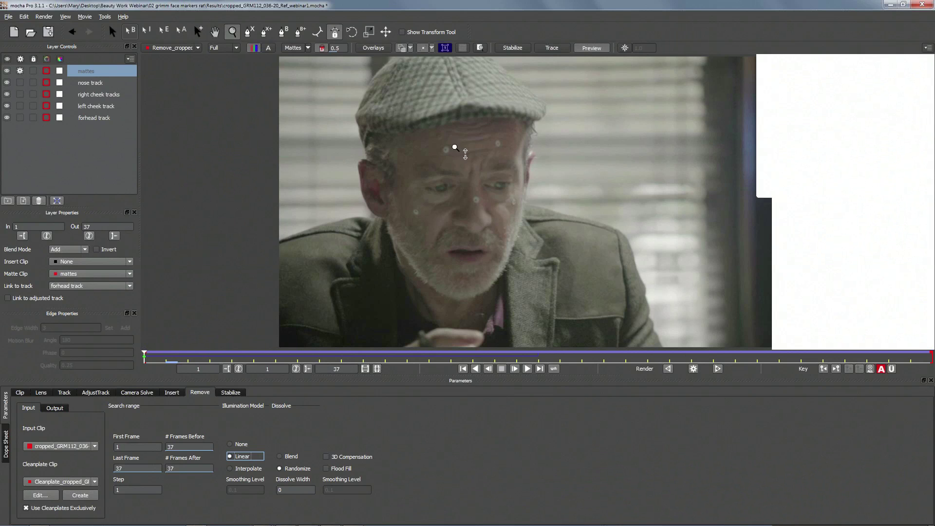
Render the marker removal forwards from frame 1, stop at frame 14 and scrub back to the first frame.
{"action": "left_click", "coordinate": [717, 369]}
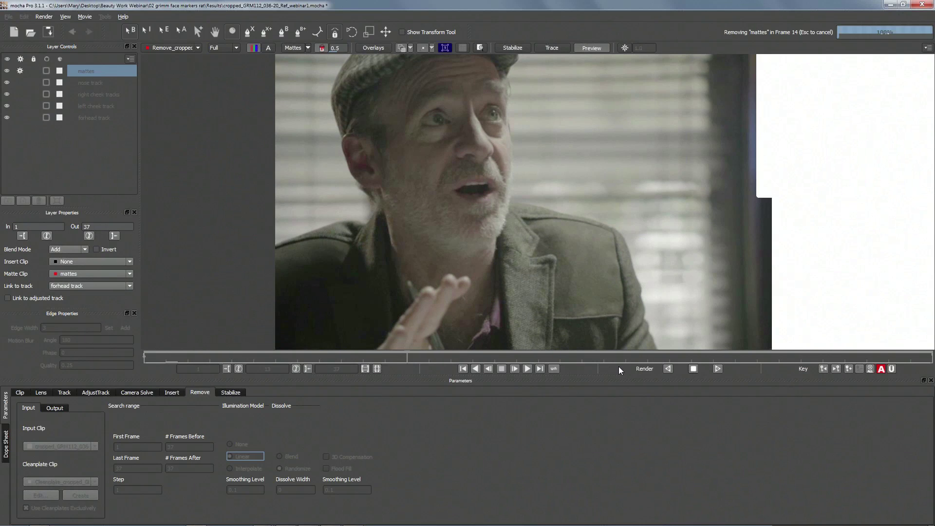
{"action": "left_click", "coordinate": [693, 370]}
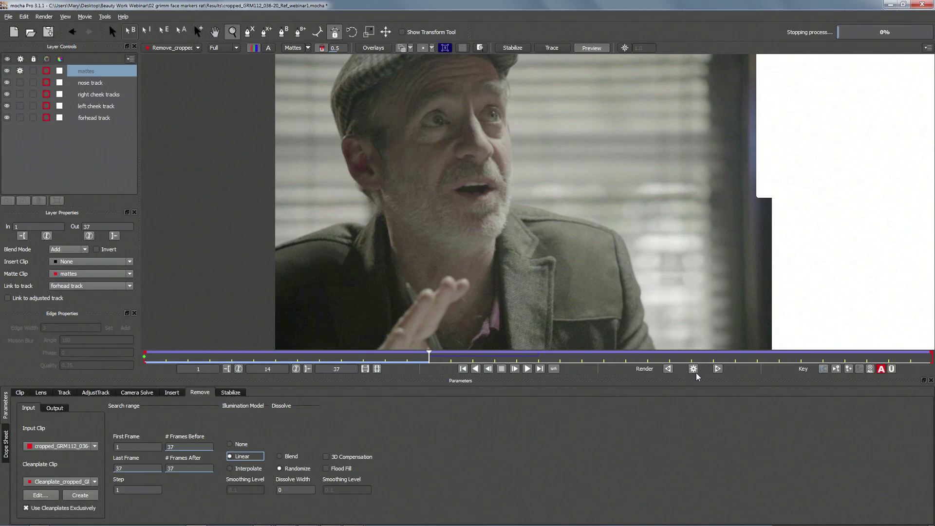
{"action": "left_click_drag", "start_coordinate": [422, 354], "coordinate": [133, 312]}
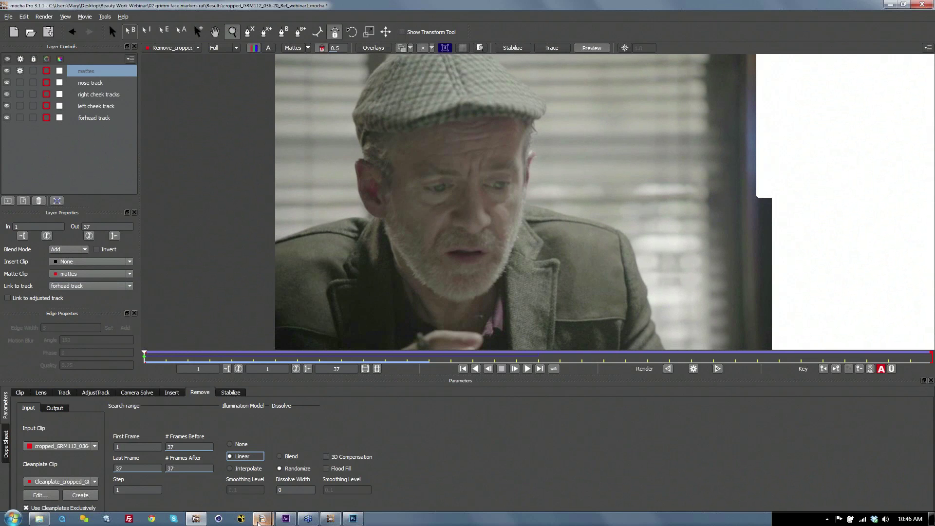
Switch to After Effects and import mattes.mov and remove.mov from the 02 grimm face markers rat folder.
{"action": "mouse_move", "coordinate": [286, 520]}
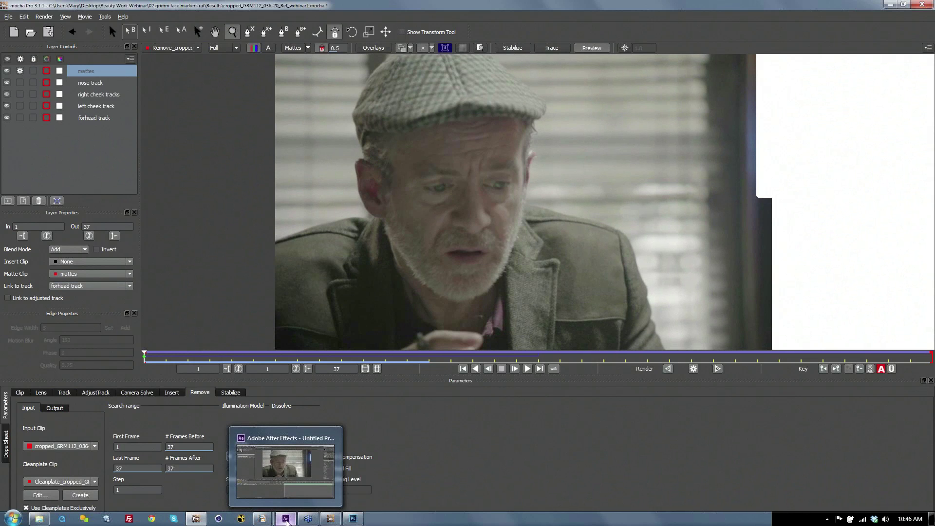
{"action": "left_click", "coordinate": [285, 521]}
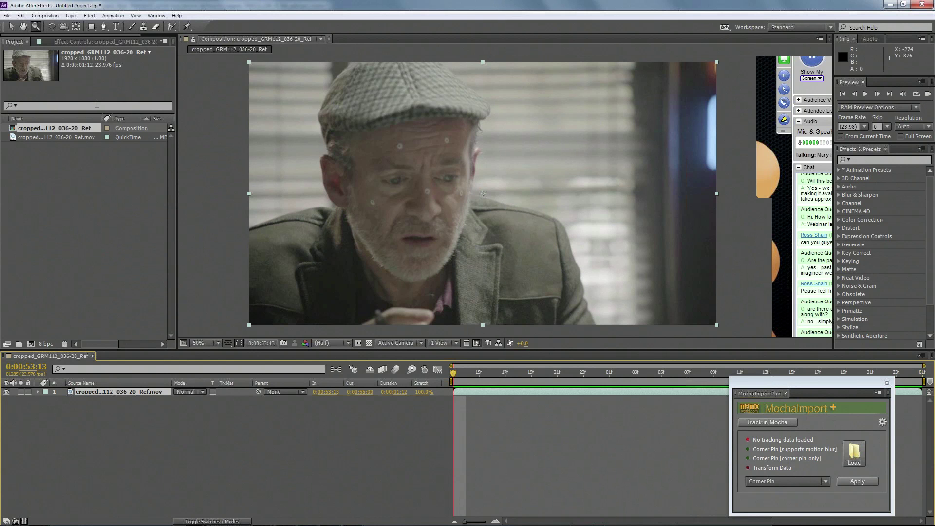
{"action": "left_click", "coordinate": [7, 16]}
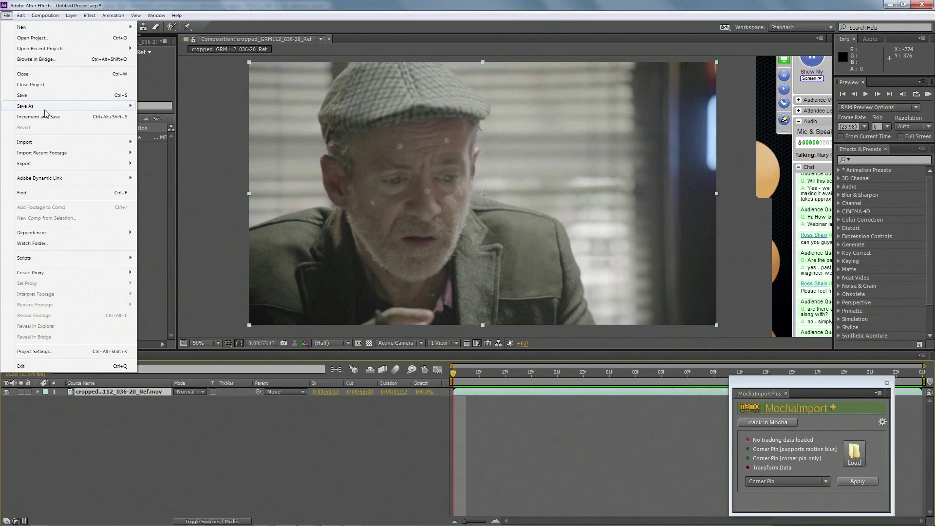
{"action": "mouse_move", "coordinate": [30, 143]}
{"action": "left_click", "coordinate": [166, 143]}
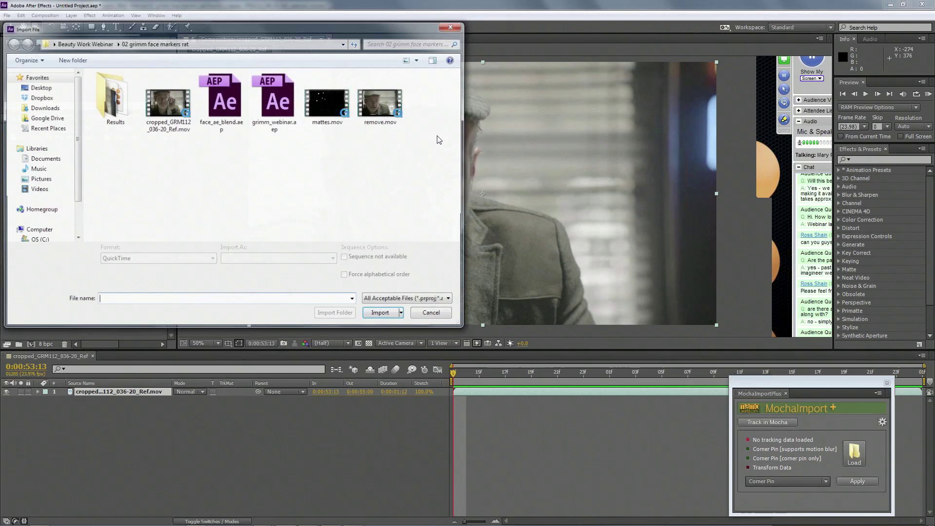
{"action": "left_click", "coordinate": [333, 112], "text": "ctrl"}
{"action": "left_click", "coordinate": [381, 316]}
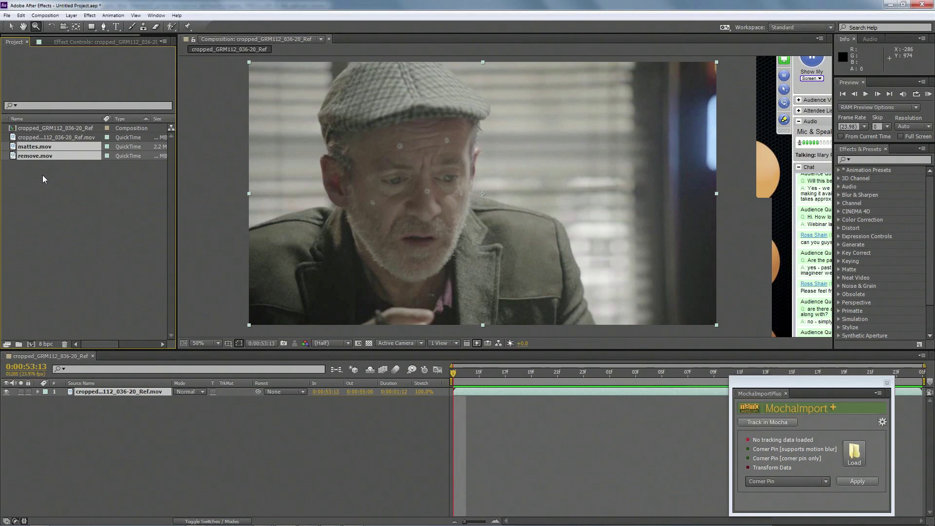
Add remove.mov above the original footage in the composition and scrub through it to check the removal.
{"action": "left_click", "coordinate": [35, 157]}
{"action": "left_click_drag", "start_coordinate": [47, 162], "coordinate": [129, 399]}
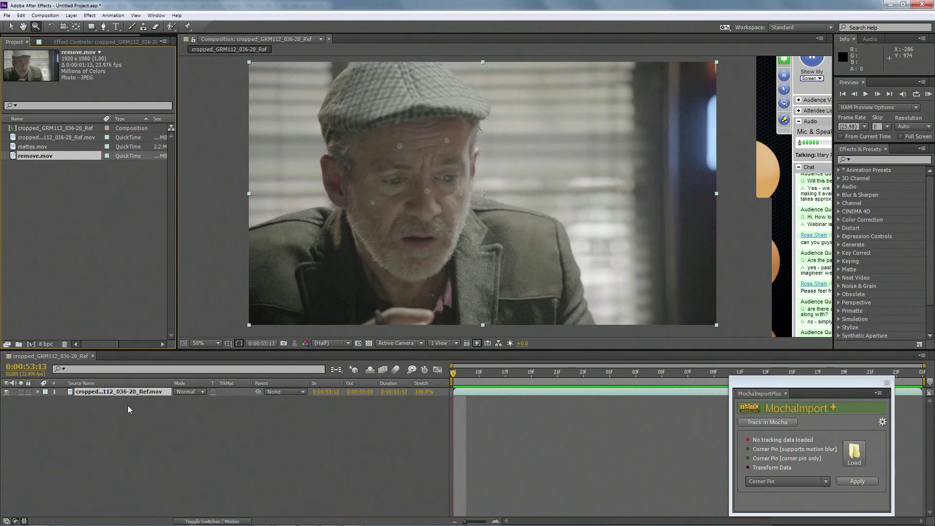
{"action": "left_click_drag", "start_coordinate": [44, 162], "coordinate": [104, 393]}
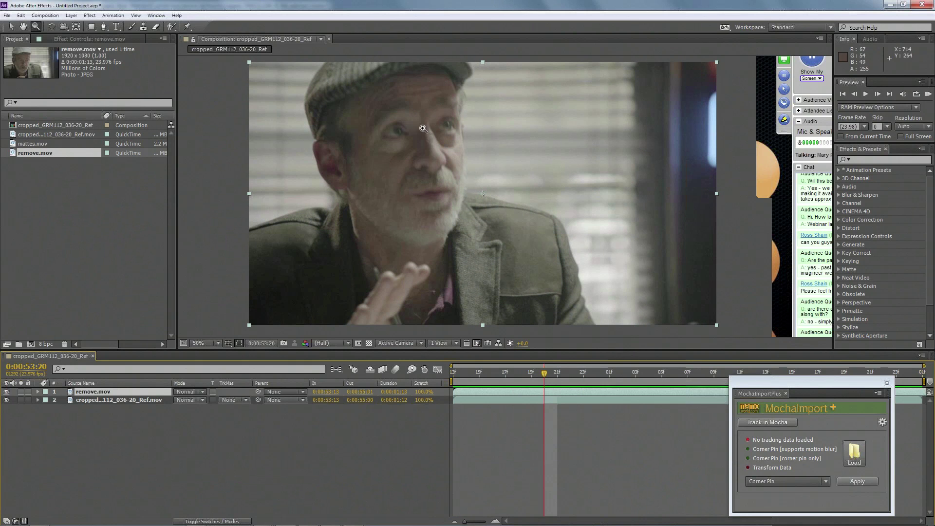
{"action": "left_click", "coordinate": [505, 373]}
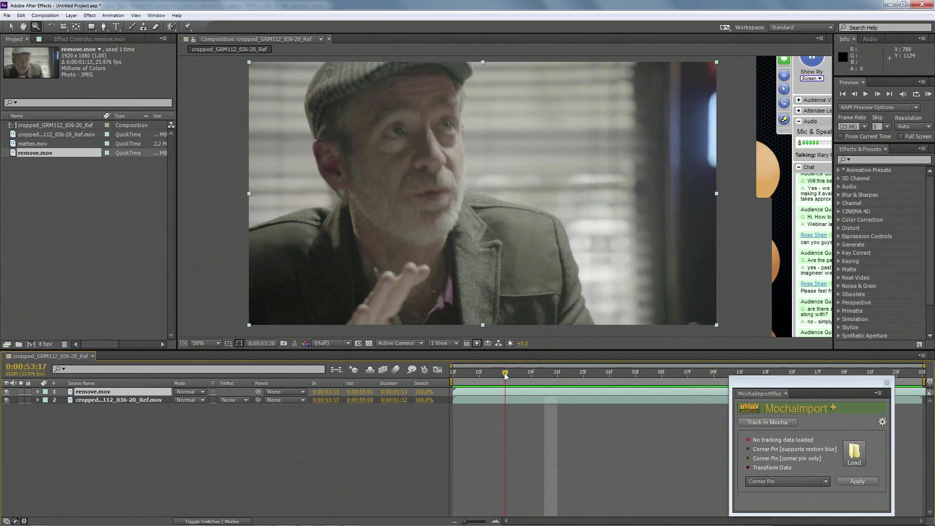
Place mattes.mov on top as the luma track matte for remove.mov and hide the original footage layer.
{"action": "left_click_drag", "start_coordinate": [34, 144], "coordinate": [95, 397]}
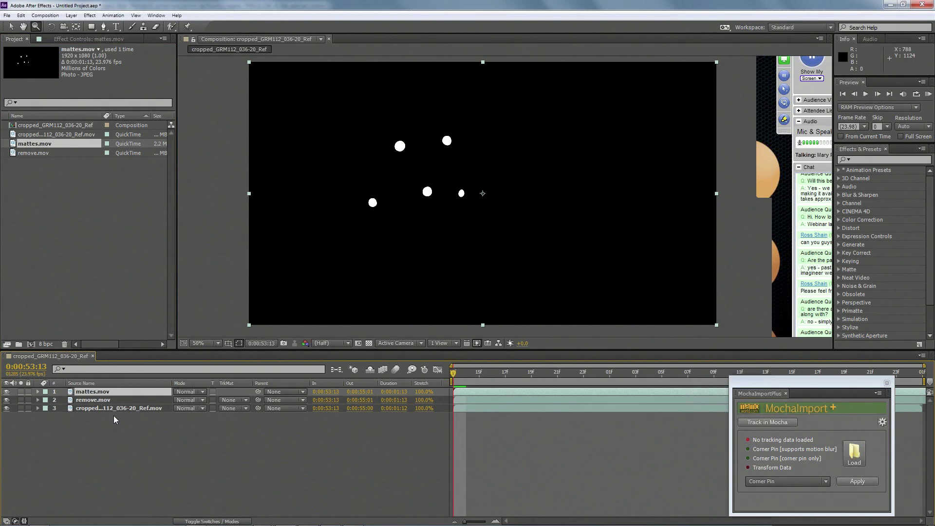
{"action": "left_click", "coordinate": [244, 403]}
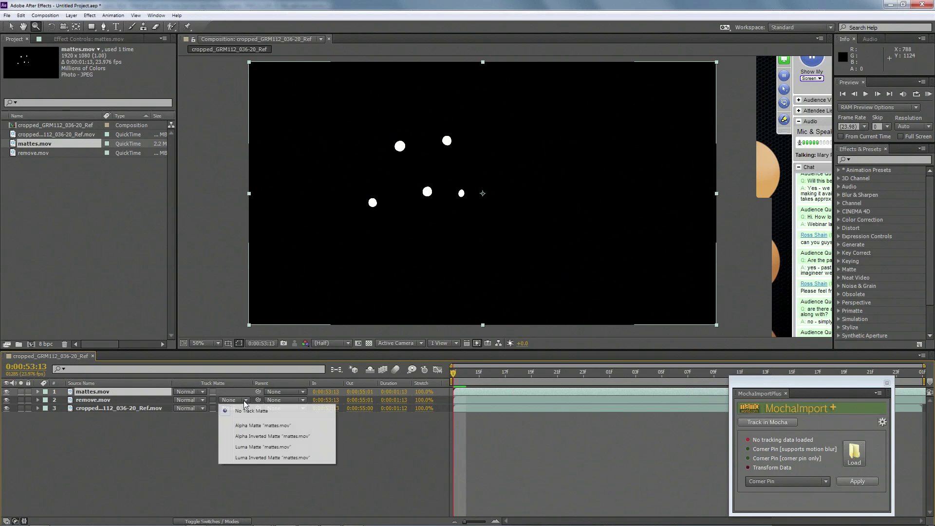
{"action": "left_click", "coordinate": [251, 452]}
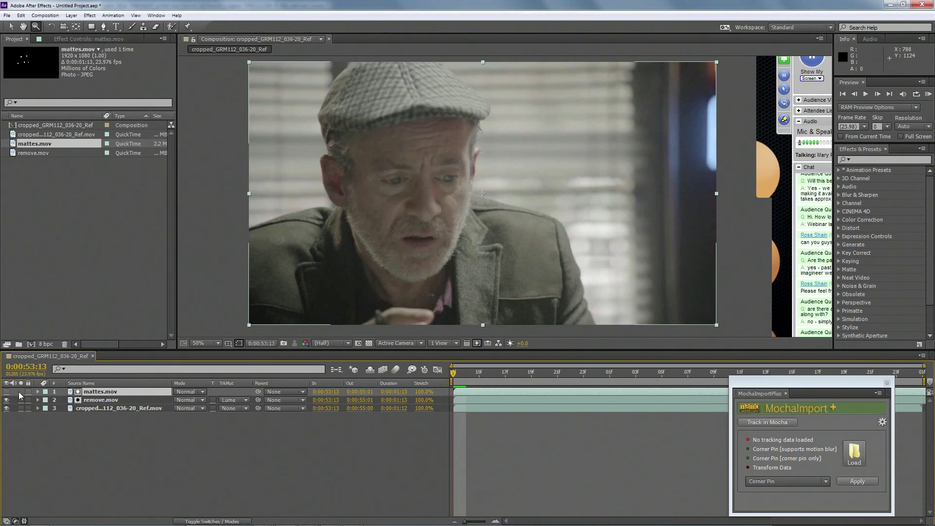
{"action": "left_click", "coordinate": [6, 408]}
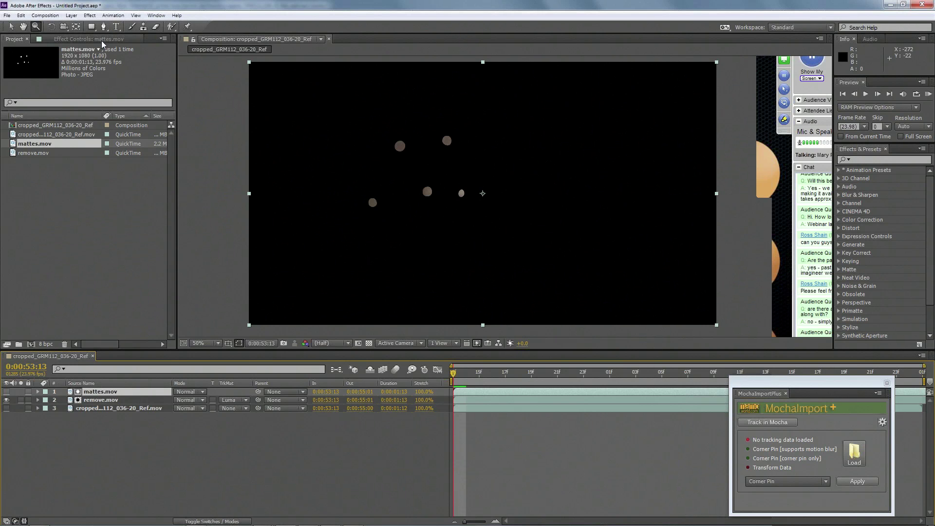
Apply a Box Blur effect to the mattes.mov layer and set its blur radius to 5.
{"action": "left_click", "coordinate": [90, 15]}
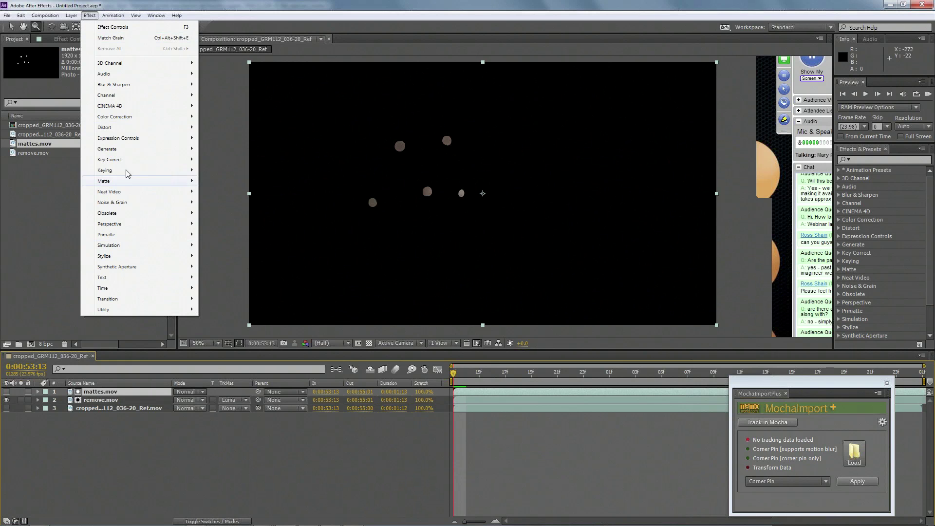
{"action": "mouse_move", "coordinate": [121, 86]}
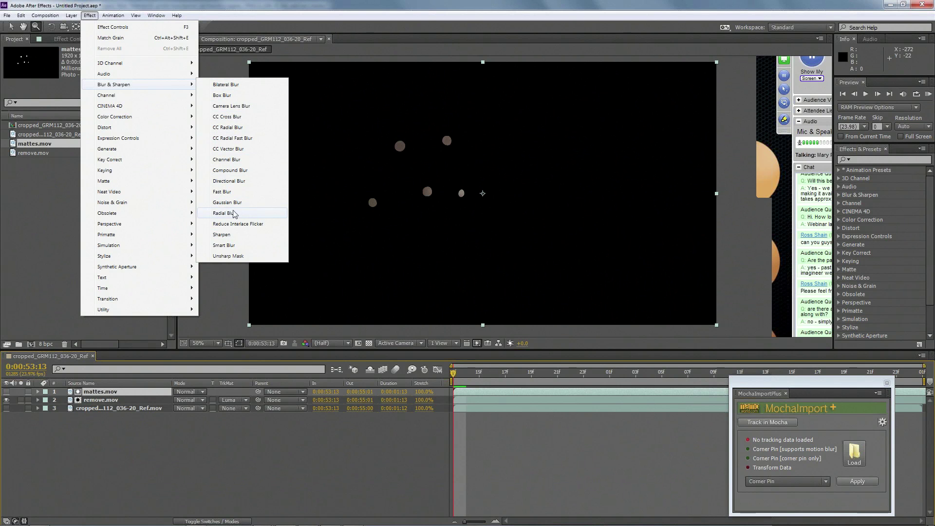
{"action": "left_click", "coordinate": [222, 95]}
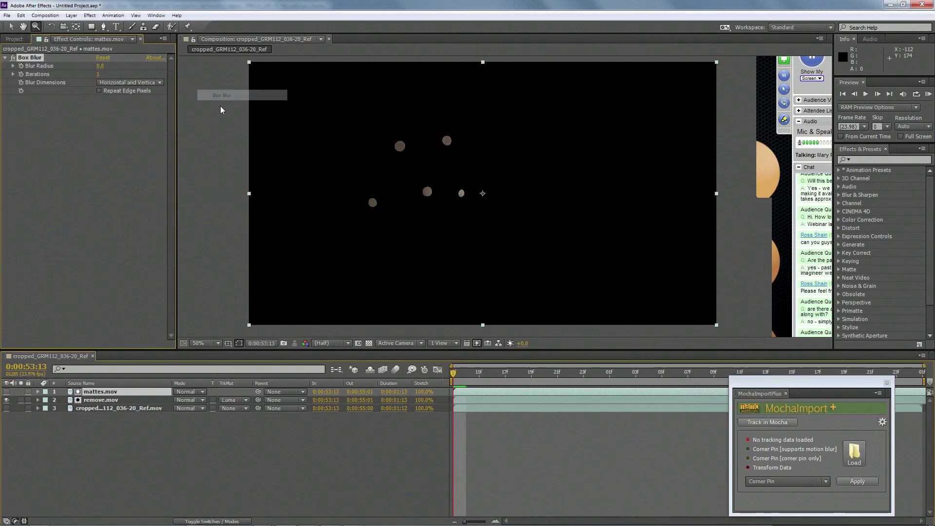
{"action": "left_click", "coordinate": [101, 66]}
{"action": "type", "text": "5"}
{"action": "key", "text": "Return"}
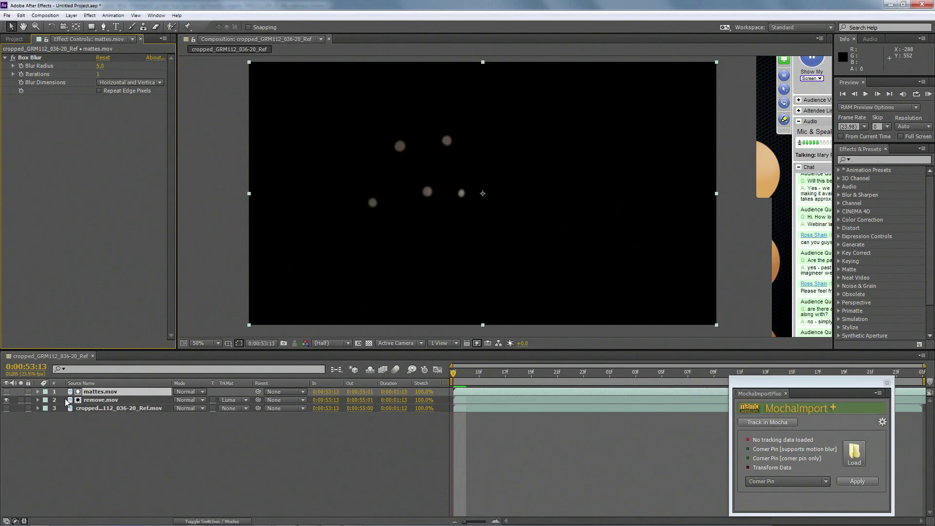
Turn the original footage layer back on, preview the composite and inspect the face at 100%.
{"action": "left_click", "coordinate": [7, 408]}
{"action": "key", "text": "KP_0"}
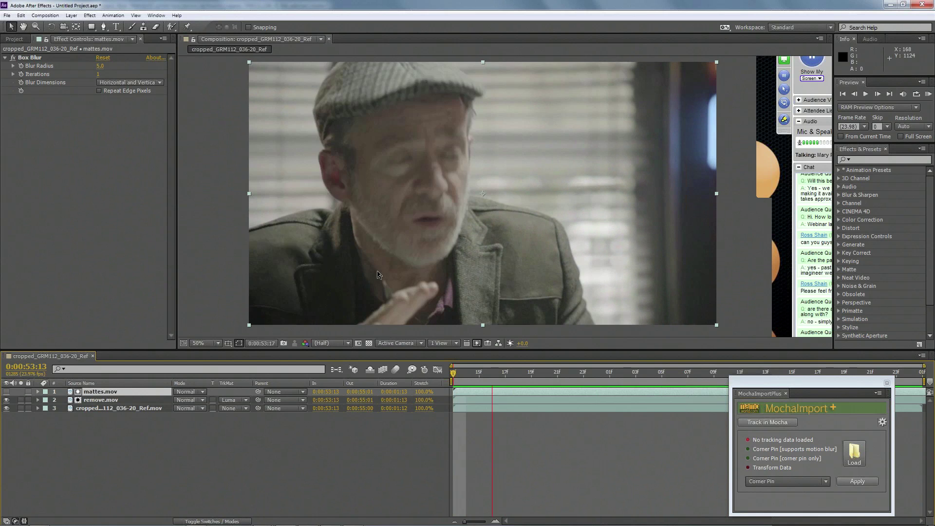
{"action": "left_click", "coordinate": [37, 27]}
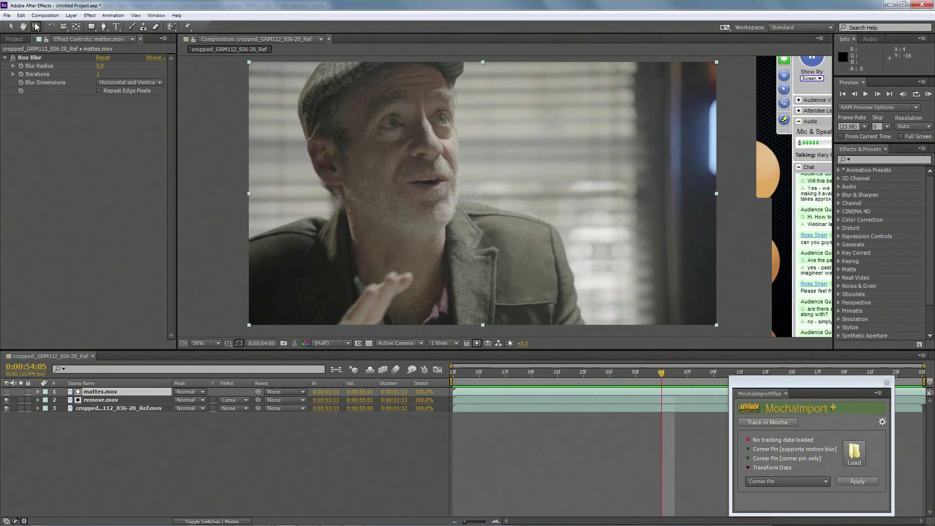
{"action": "left_click", "coordinate": [430, 133]}
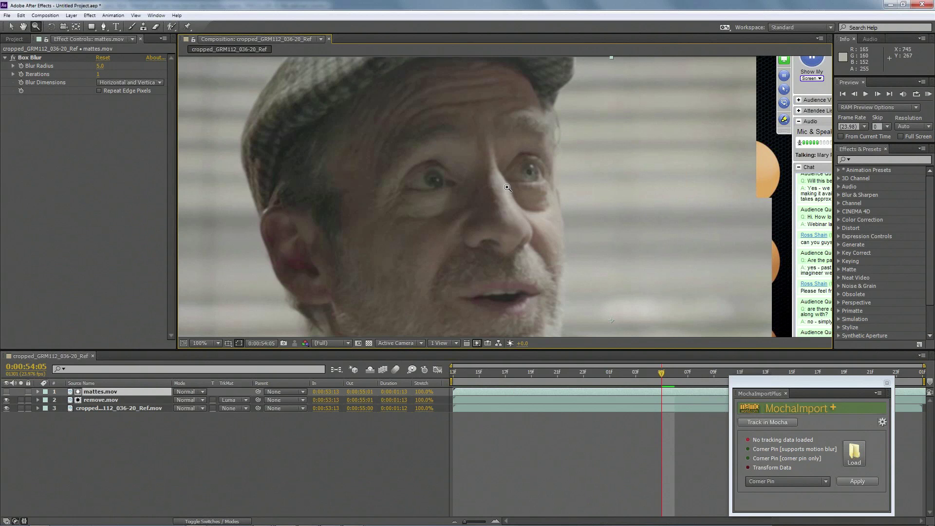
Add a second copy of remove.mov as the top layer, above mattes.mov, and keep the time at 0:00:54:05.
{"action": "left_click", "coordinate": [118, 398]}
{"action": "left_click", "coordinate": [118, 408]}
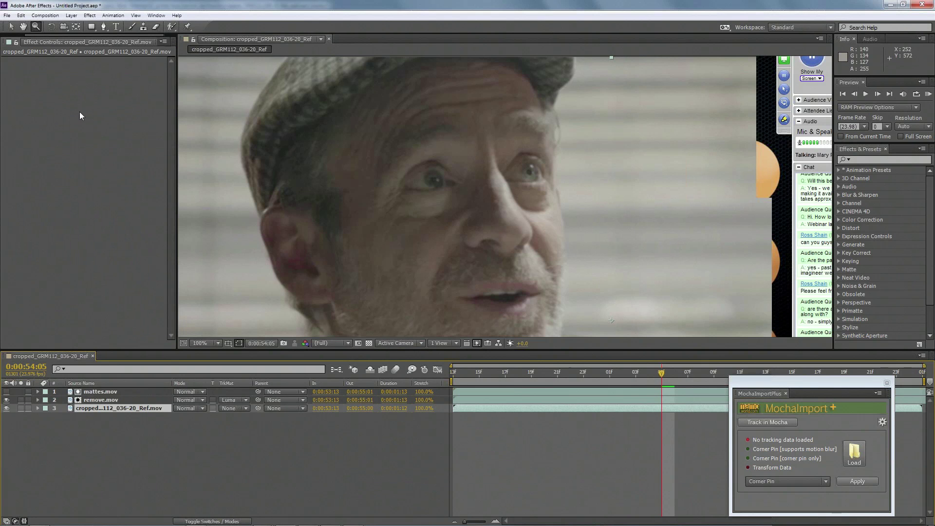
{"action": "left_click", "coordinate": [101, 392]}
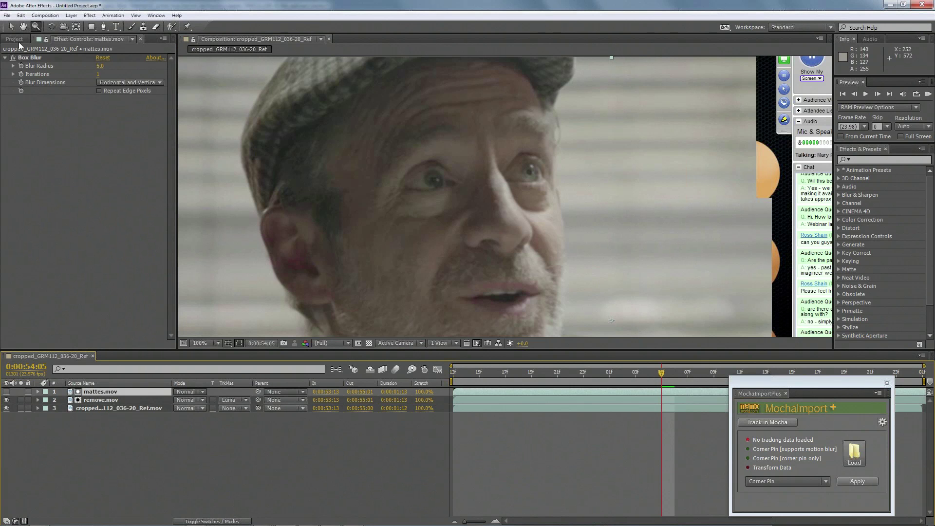
{"action": "left_click", "coordinate": [17, 40]}
{"action": "left_click", "coordinate": [35, 144]}
{"action": "left_click_drag", "start_coordinate": [36, 153], "coordinate": [112, 393]}
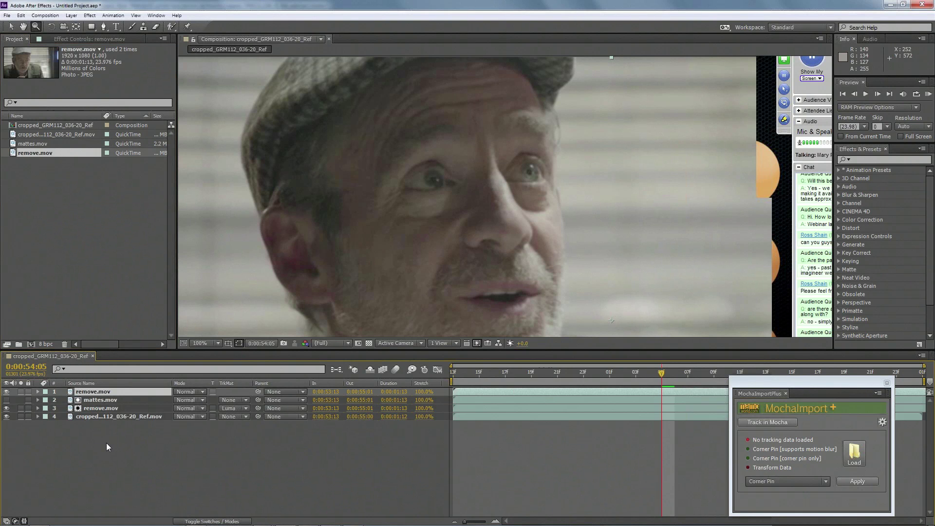
{"action": "left_click", "coordinate": [593, 373]}
{"action": "left_click_drag", "start_coordinate": [592, 372], "coordinate": [661, 373]}
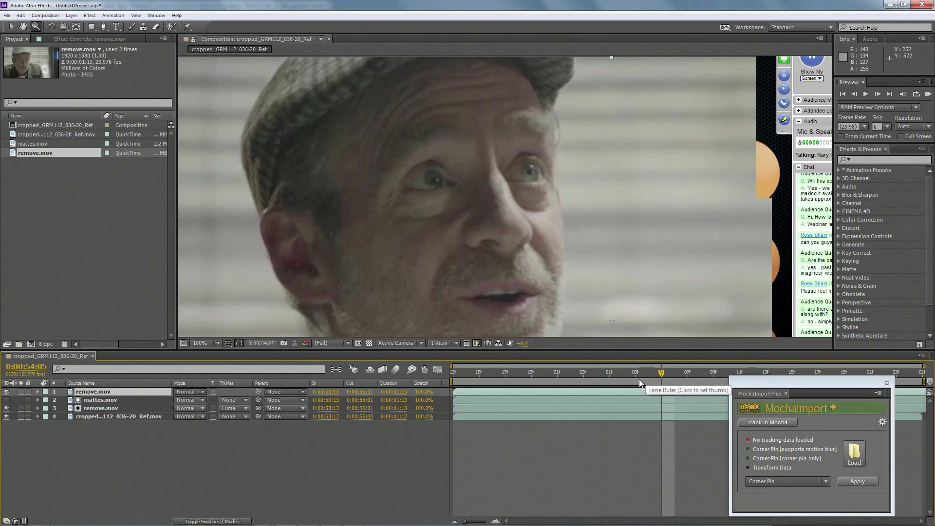
Open the top remove.mov layer for painting, frame the eyes and nose at 200% and clear away the MochaImport+ window.
{"action": "double_click", "coordinate": [104, 392]}
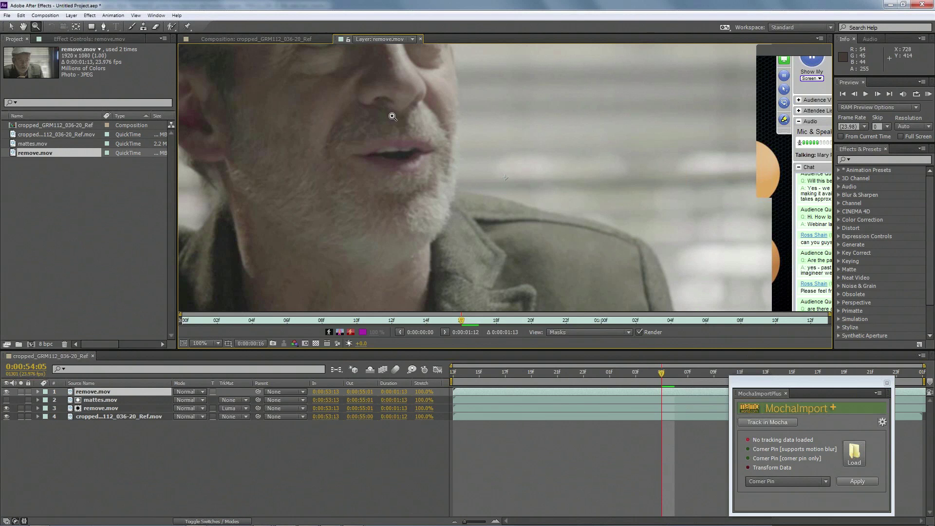
{"action": "left_click", "coordinate": [480, 118]}
{"action": "key", "text": "h"}
{"action": "left_click_drag", "start_coordinate": [491, 81], "coordinate": [503, 197]}
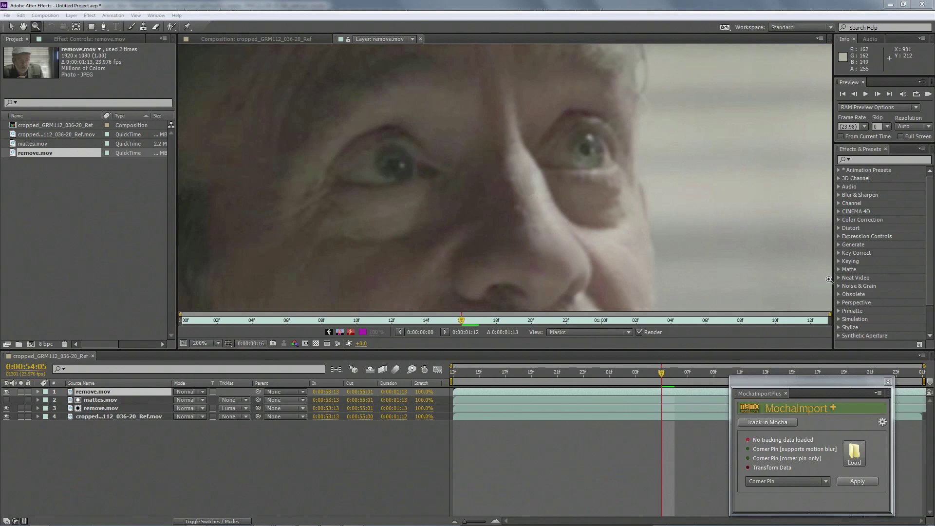
{"action": "left_click_drag", "start_coordinate": [861, 381], "coordinate": [753, 156]}
{"action": "left_click", "coordinate": [789, 154]}
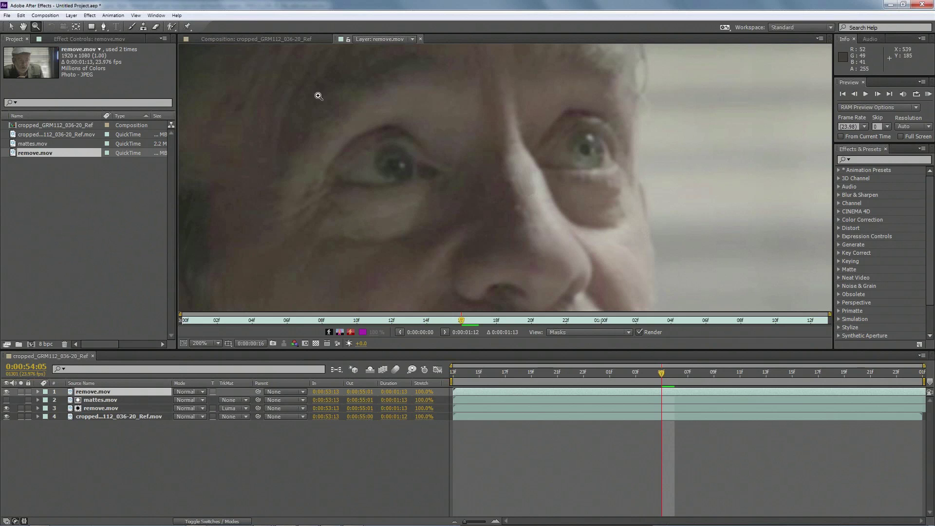
Paint over the highlight on the nose bridge with a soft 17 px brush, using skin colours sampled from the nose.
{"action": "left_click", "coordinate": [131, 28]}
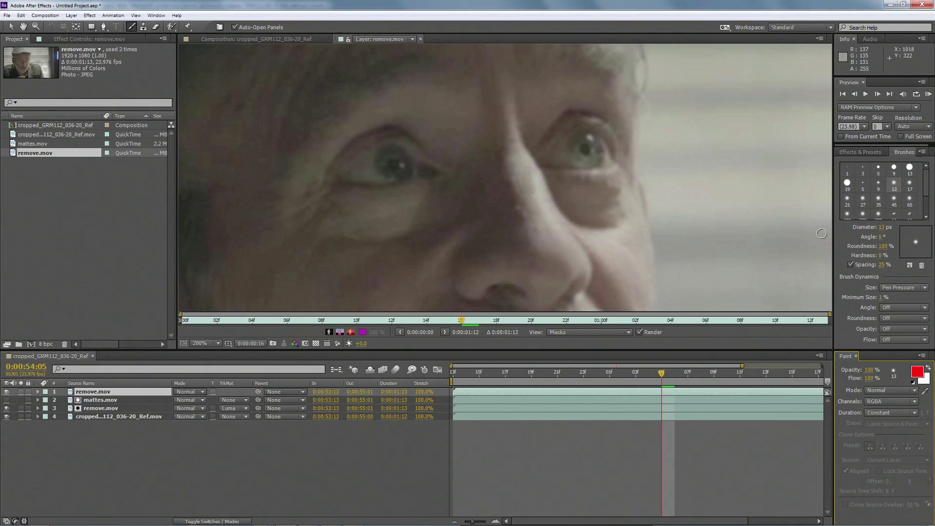
{"action": "left_click", "coordinate": [910, 184]}
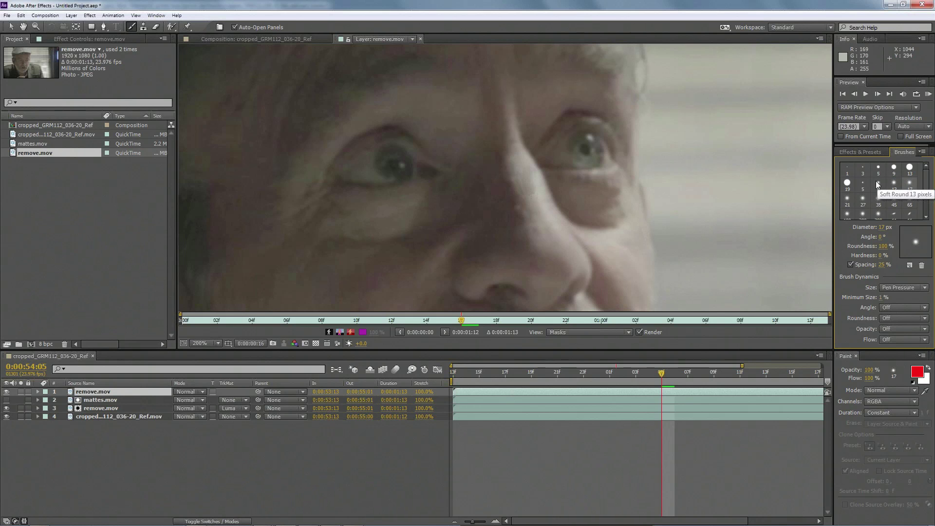
{"action": "left_click", "coordinate": [542, 201], "text": "alt"}
{"action": "mouse_move", "coordinate": [527, 170]}
{"action": "left_mouse_down"}
{"action": "mouse_move", "coordinate": [529, 190]}
{"action": "mouse_move", "coordinate": [526, 160]}
{"action": "mouse_move", "coordinate": [539, 207]}
{"action": "left_mouse_up"}
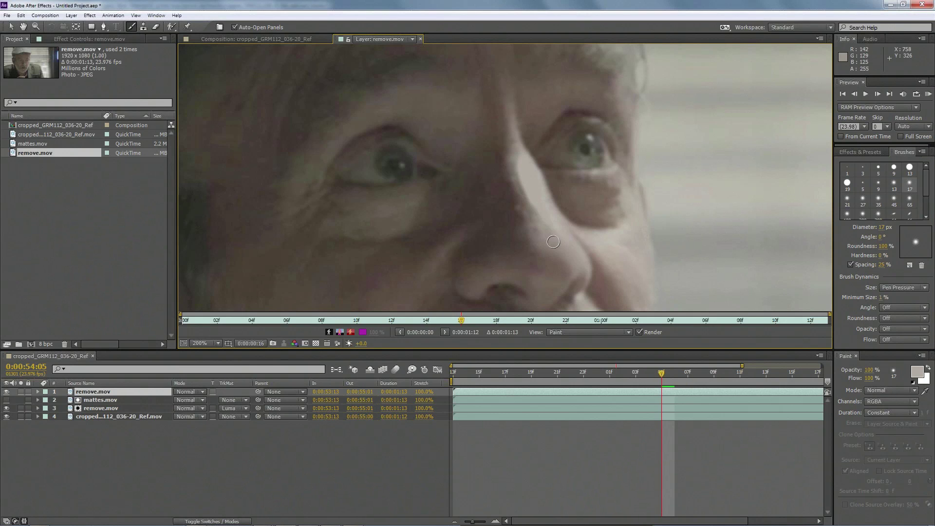
{"action": "left_click", "coordinate": [549, 229], "text": "alt"}
{"action": "left_click_drag", "start_coordinate": [538, 227], "coordinate": [512, 148]}
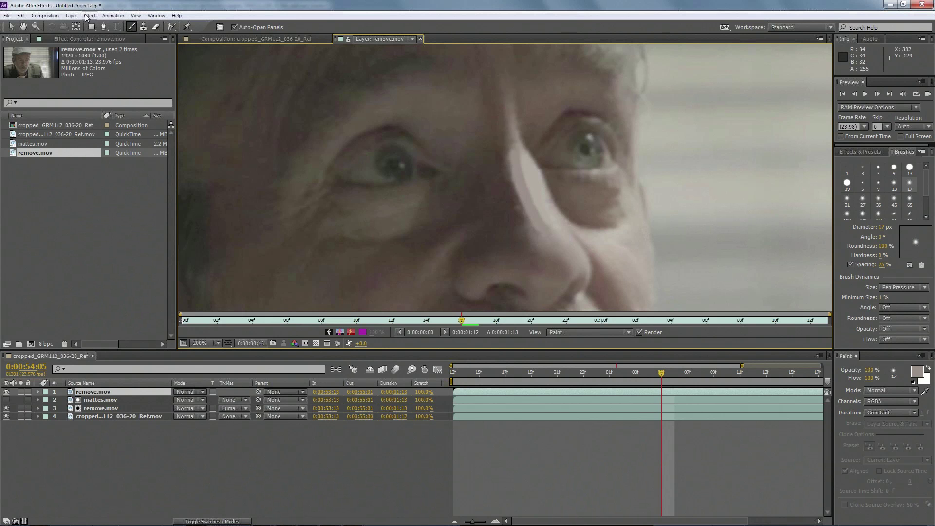
Turn on Paint on Transparent for the top remove.mov layer so only its brush strokes remain.
{"action": "left_click", "coordinate": [87, 17]}
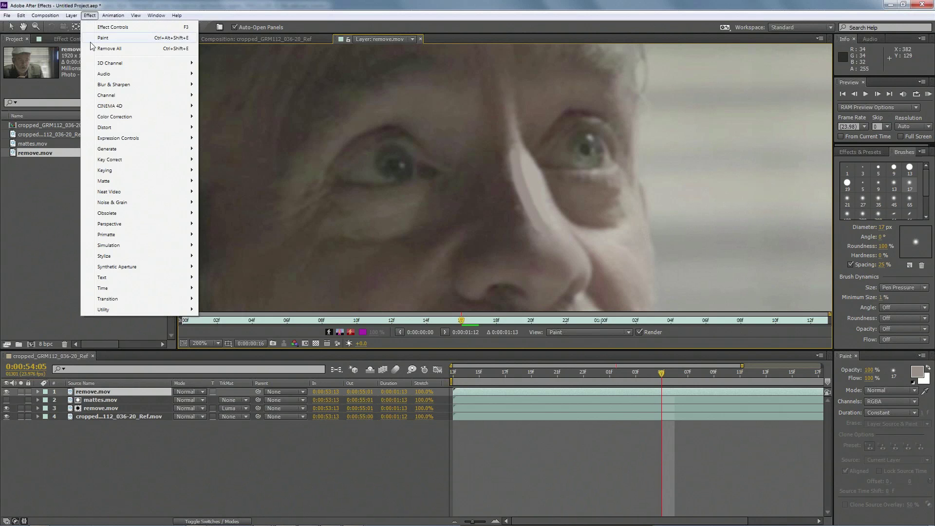
{"action": "mouse_move", "coordinate": [102, 90]}
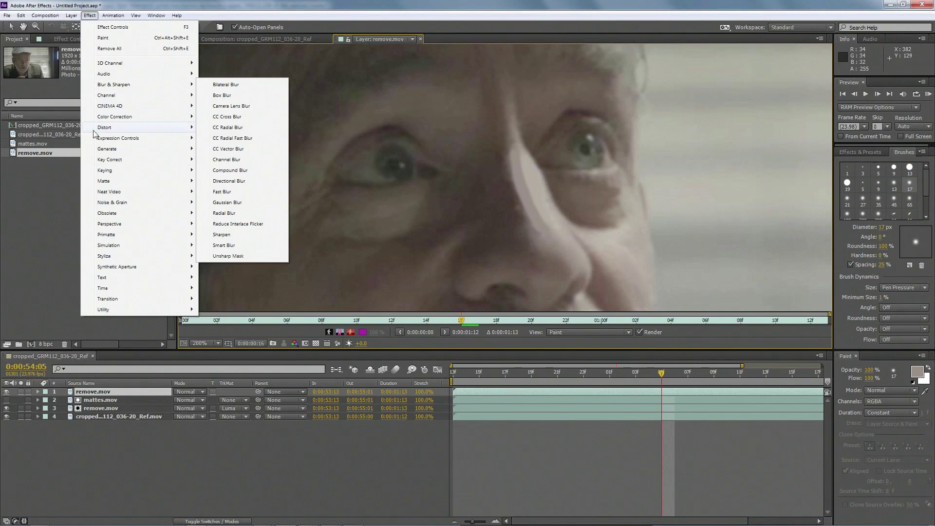
{"action": "left_click", "coordinate": [49, 197]}
{"action": "left_click", "coordinate": [84, 39]}
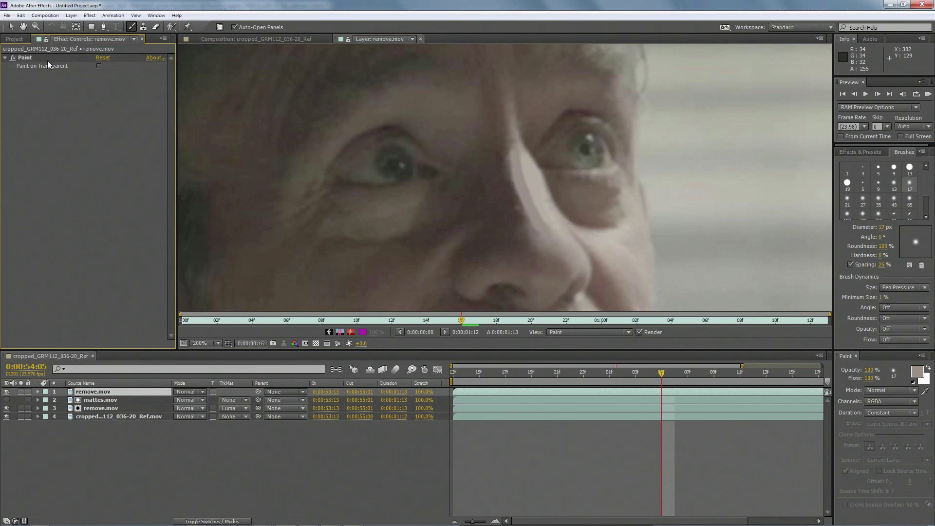
{"action": "left_click", "coordinate": [99, 65]}
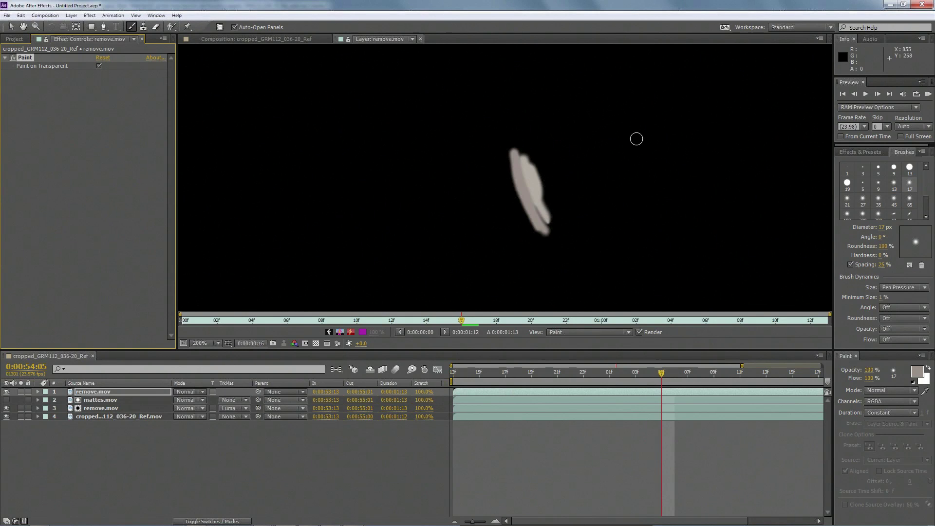
Apply a Box Blur with a radius of 5 to the painted nose strokes and check them in the composition.
{"action": "left_click", "coordinate": [91, 16]}
{"action": "mouse_move", "coordinate": [114, 85]}
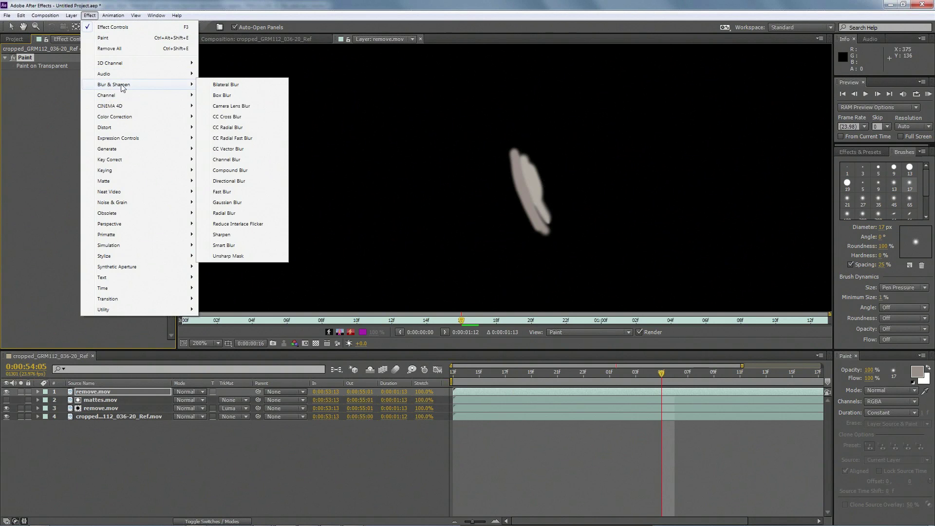
{"action": "left_click", "coordinate": [233, 99]}
{"action": "left_click", "coordinate": [101, 82]}
{"action": "type", "text": "5"}
{"action": "key", "text": "Return"}
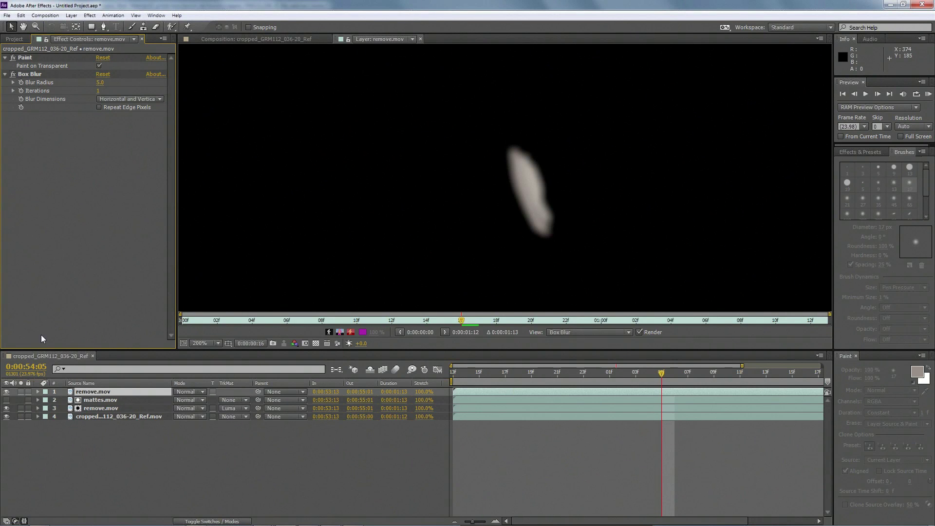
{"action": "left_click", "coordinate": [222, 41]}
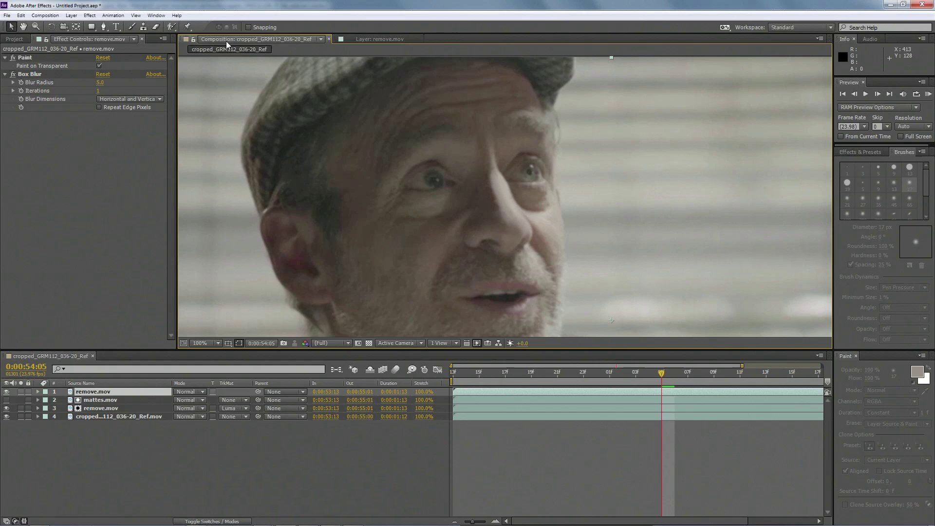
{"action": "left_click", "coordinate": [7, 400]}
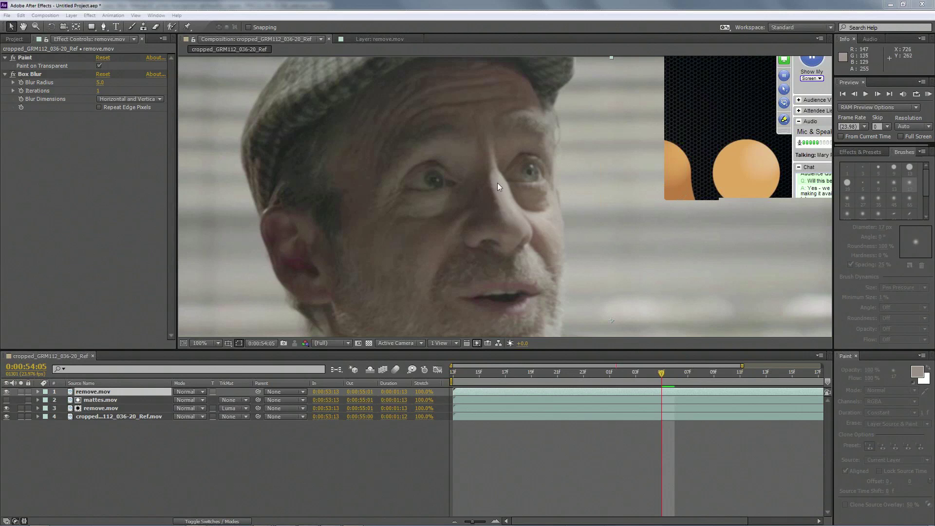
Reveal the Paint strokes of the top remove.mov layer and extend Brush 2 and Brush 1 back to the layer's start.
{"action": "left_click", "coordinate": [38, 392]}
{"action": "left_click", "coordinate": [47, 402]}
{"action": "left_click", "coordinate": [59, 409]}
{"action": "key", "text": "F2"}
{"action": "left_click", "coordinate": [55, 408]}
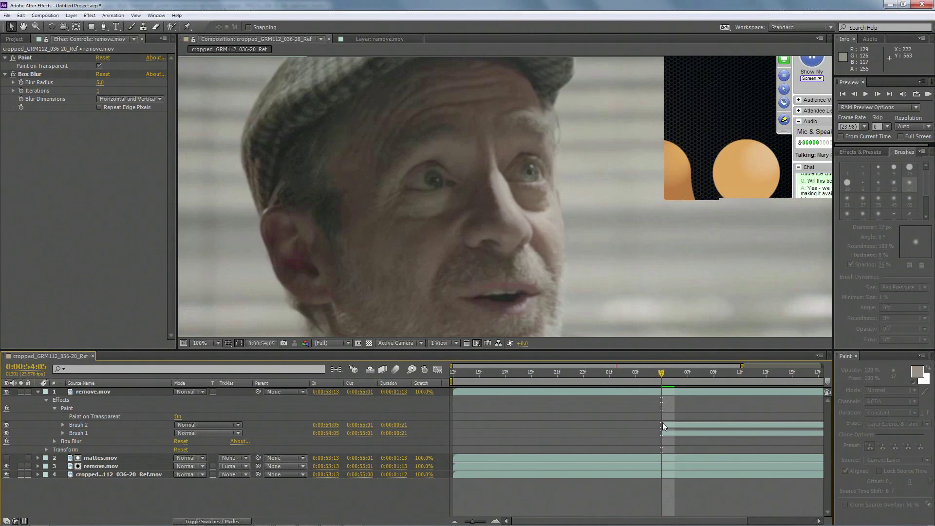
{"action": "left_click_drag", "start_coordinate": [660, 425], "coordinate": [450, 427]}
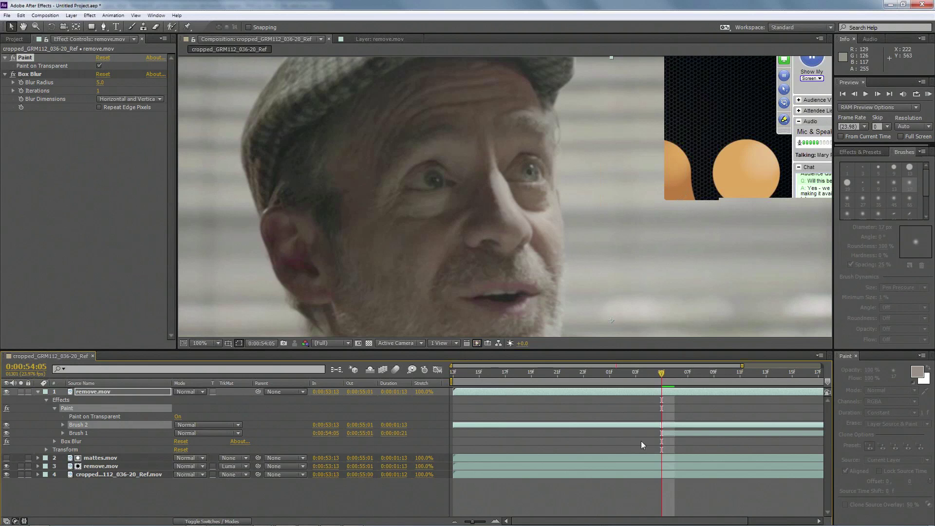
{"action": "left_click_drag", "start_coordinate": [659, 433], "coordinate": [456, 434]}
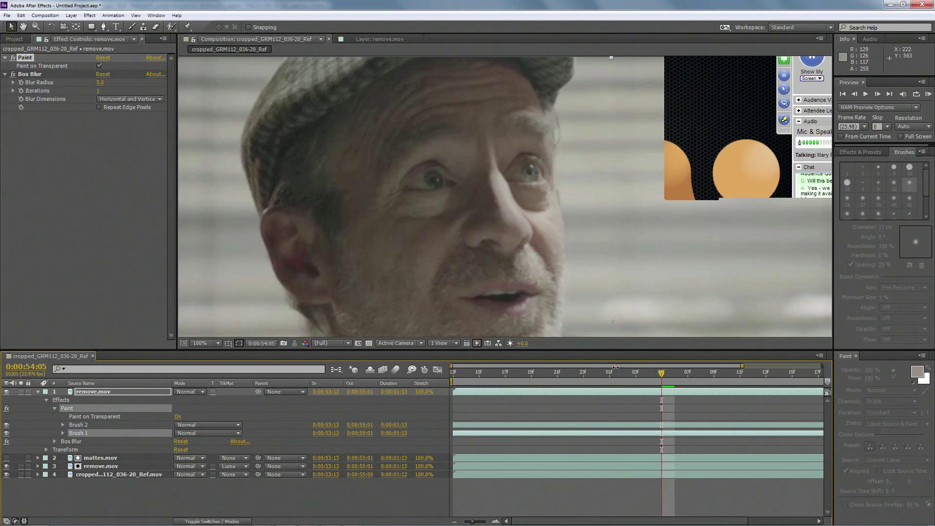
Step back through the preceding frames to check the painted nose patch, and return to 0:00:54:05.
{"action": "key", "text": "Page_Up"}
{"action": "key", "text": "Page_Up"}
{"action": "key", "text": "Page_Up"}
{"action": "key", "text": "Page_Up"}
{"action": "left_click", "coordinate": [663, 383]}
Switch to mocha Pro, select the nose track layer in the tracking settings and show the spline overlays with the selection tool ready.
{"action": "mouse_move", "coordinate": [401, 524]}
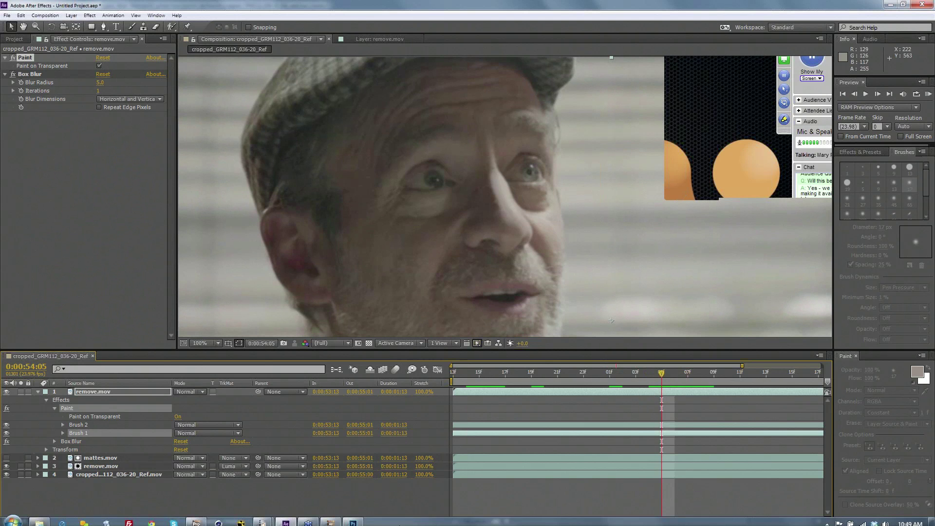
{"action": "left_click", "coordinate": [195, 520]}
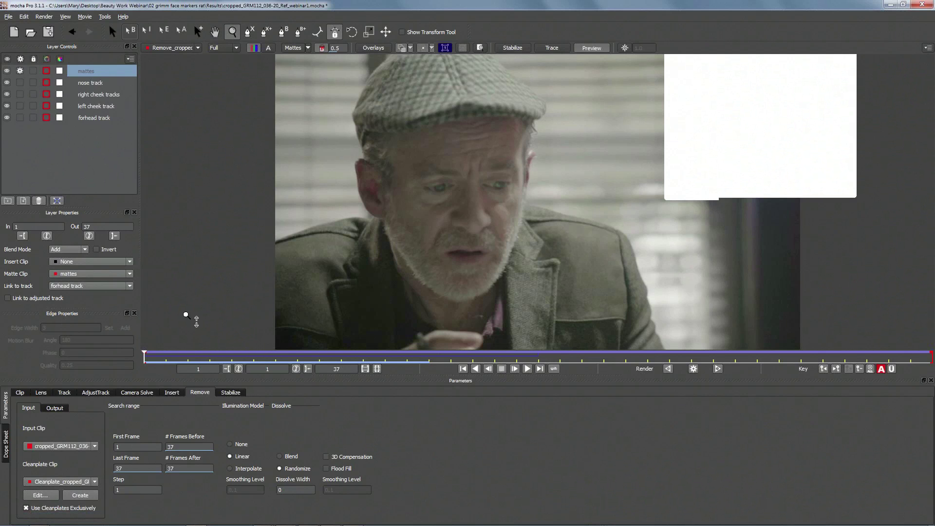
{"action": "left_click", "coordinate": [64, 392]}
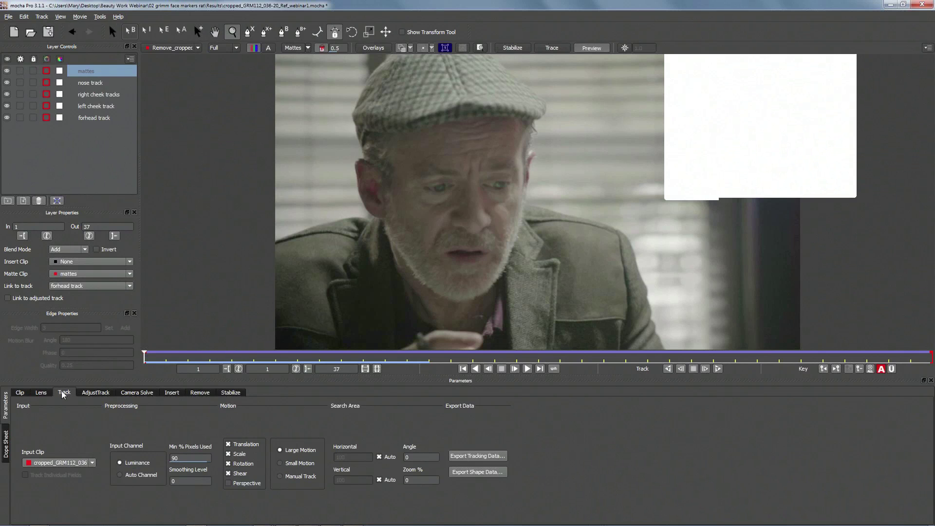
{"action": "left_click", "coordinate": [90, 84]}
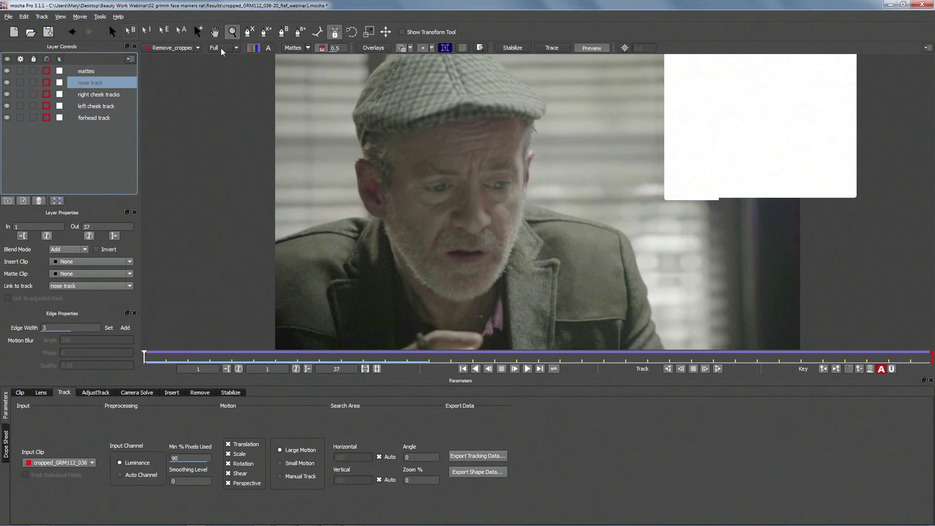
{"action": "left_click", "coordinate": [369, 49]}
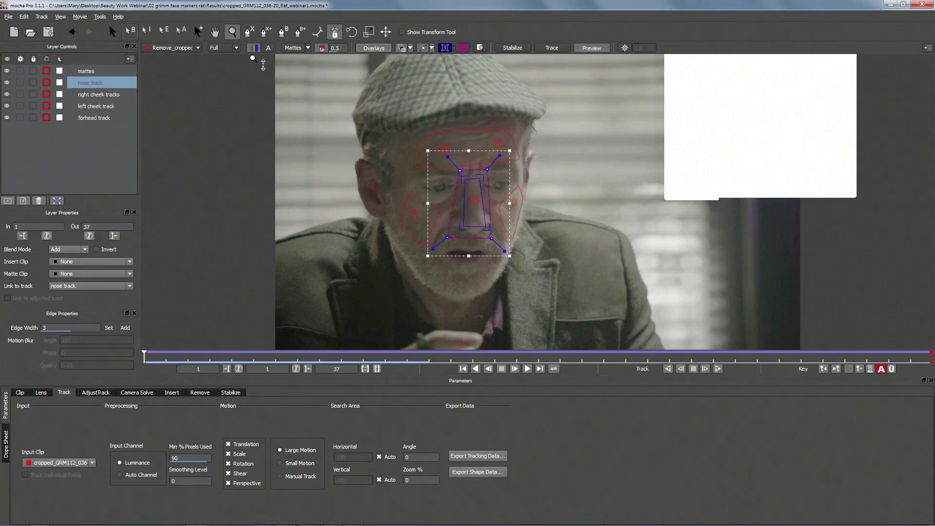
{"action": "mouse_move", "coordinate": [144, 359]}
{"action": "left_mouse_down"}
{"action": "mouse_move", "coordinate": [682, 360]}
{"action": "mouse_move", "coordinate": [924, 334]}
{"action": "mouse_move", "coordinate": [487, 360]}
{"action": "mouse_move", "coordinate": [144, 360]}
{"action": "left_mouse_up"}
{"action": "left_click", "coordinate": [111, 34]}
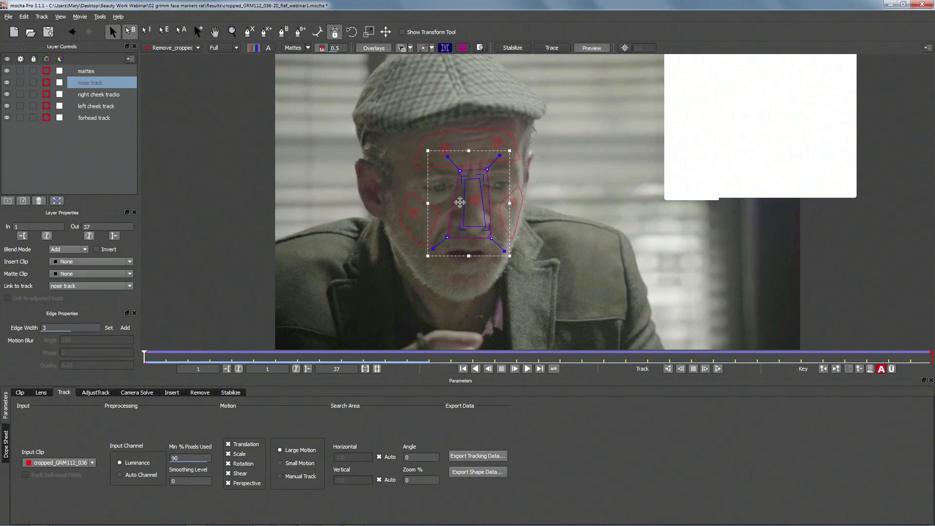
Export the nose track's tracking data to the clipboard as After Effects Transform Data (anchor point, position, scale and rotation).
{"action": "left_click", "coordinate": [470, 460]}
{"action": "left_click", "coordinate": [464, 260]}
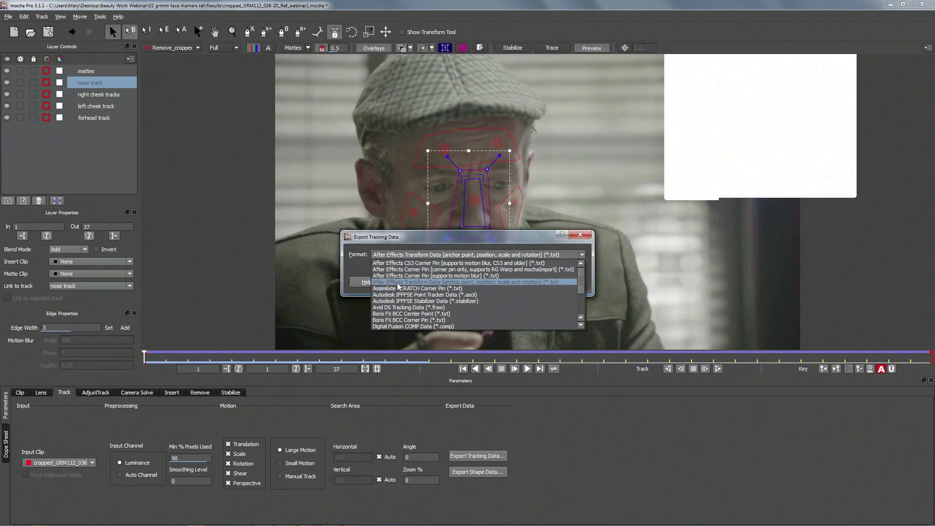
{"action": "left_click", "coordinate": [462, 283]}
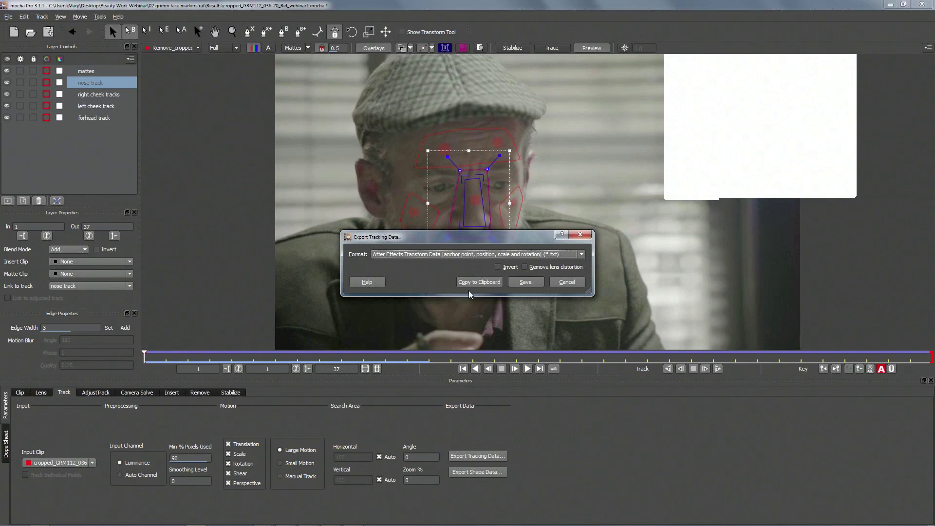
{"action": "left_click", "coordinate": [480, 283]}
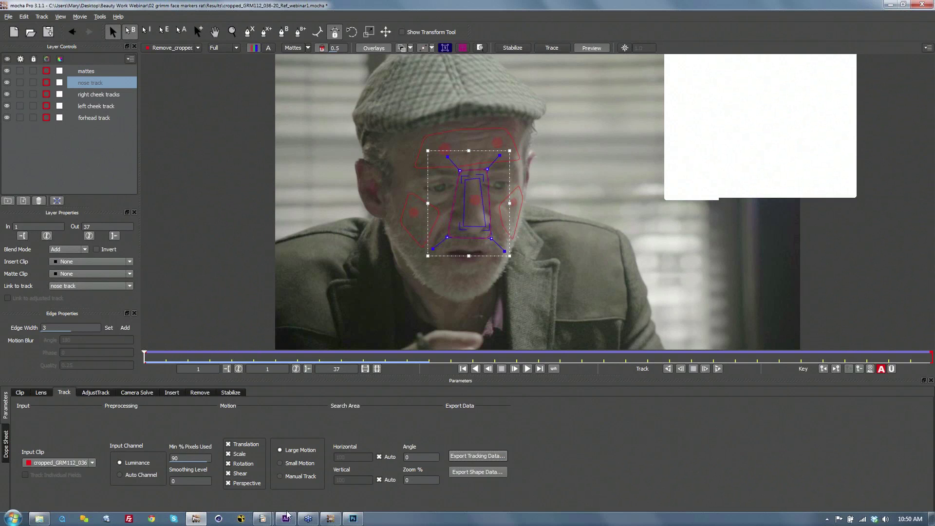
Switch to After Effects, add a null object and paste the tracking data onto it at 0:00:53:13.
{"action": "left_click", "coordinate": [285, 520]}
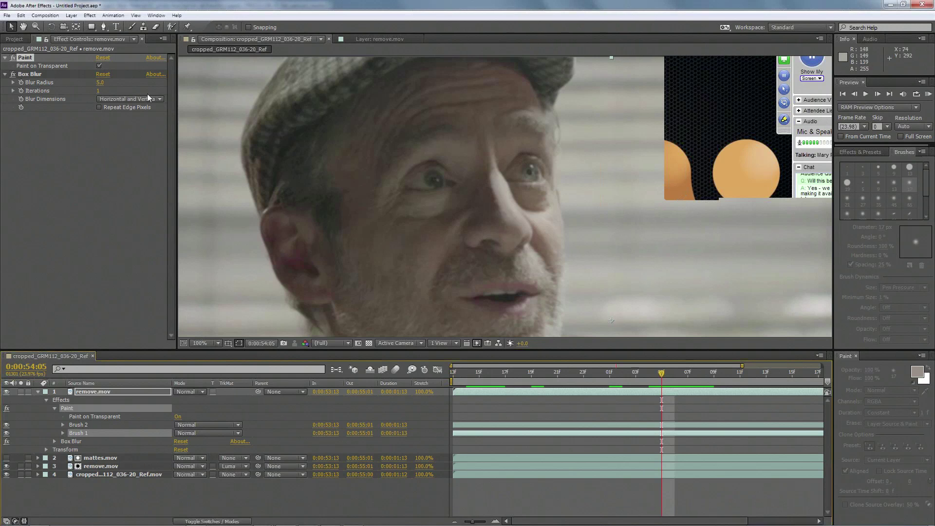
{"action": "left_click", "coordinate": [71, 15]}
{"action": "mouse_move", "coordinate": [161, 27]}
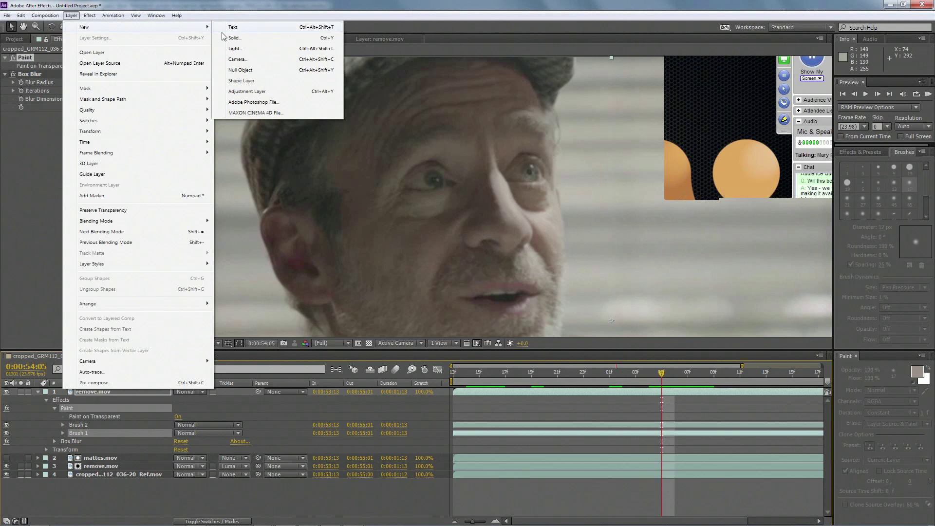
{"action": "left_click", "coordinate": [239, 71]}
{"action": "left_click_drag", "start_coordinate": [662, 374], "coordinate": [422, 219]}
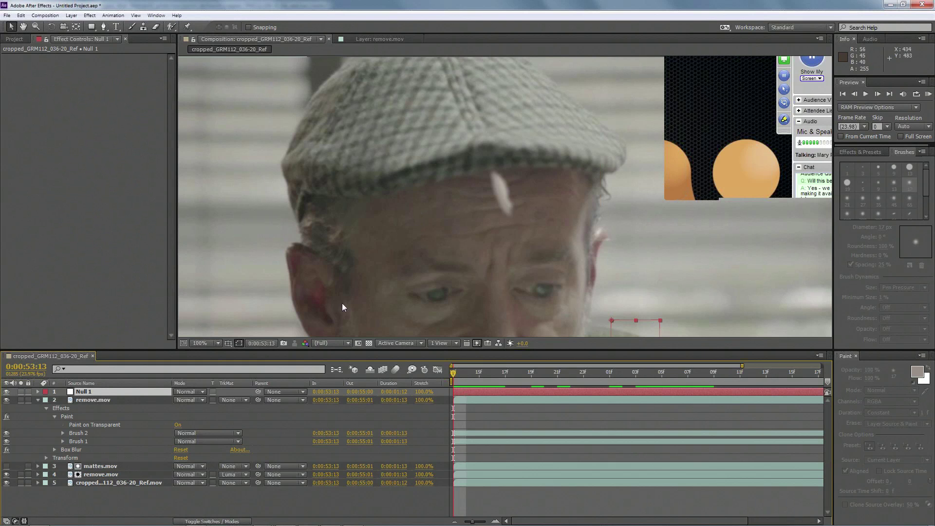
{"action": "left_click", "coordinate": [21, 15]}
{"action": "left_click", "coordinate": [39, 96]}
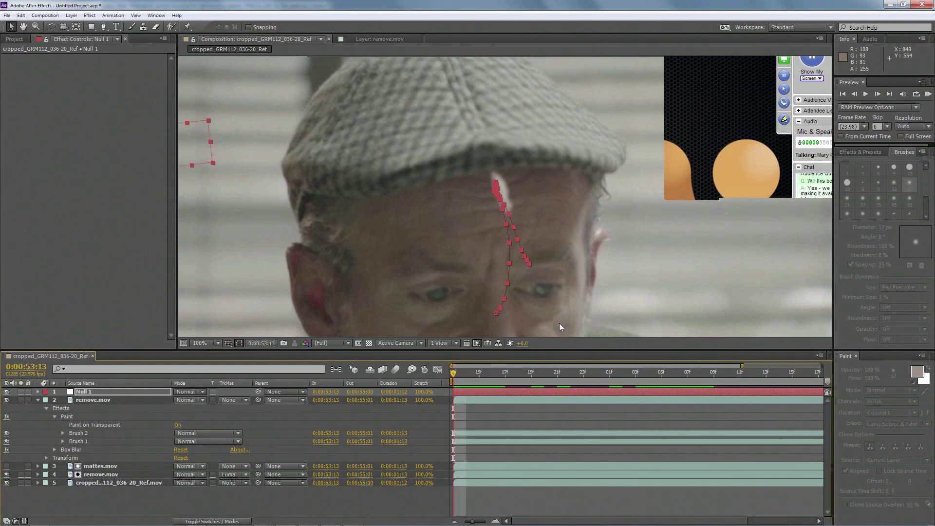
Remove the Anchor Point keyframes from the null's transform, keeping its position, scale and rotation keyframes.
{"action": "left_click", "coordinate": [38, 393]}
{"action": "left_click", "coordinate": [47, 401]}
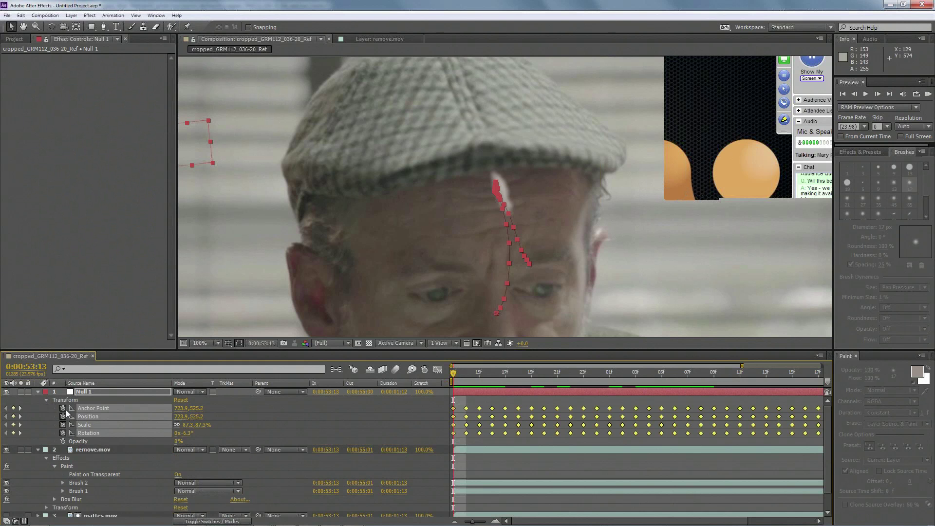
{"action": "left_click", "coordinate": [93, 409]}
{"action": "left_click", "coordinate": [63, 409]}
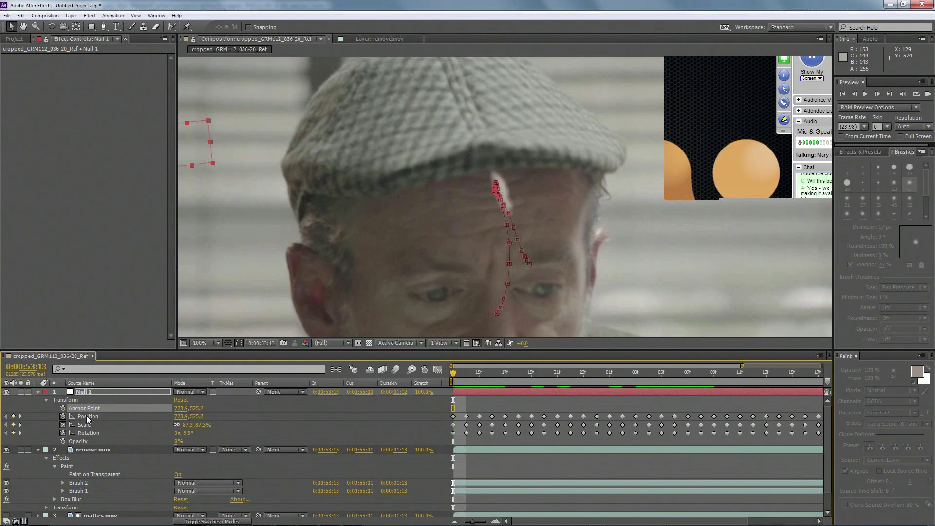
{"action": "left_click", "coordinate": [37, 392]}
Parent the painted remove.mov layer to Null 1 at 0:00:54:08.
{"action": "left_click_drag", "start_coordinate": [530, 373], "coordinate": [677, 373]}
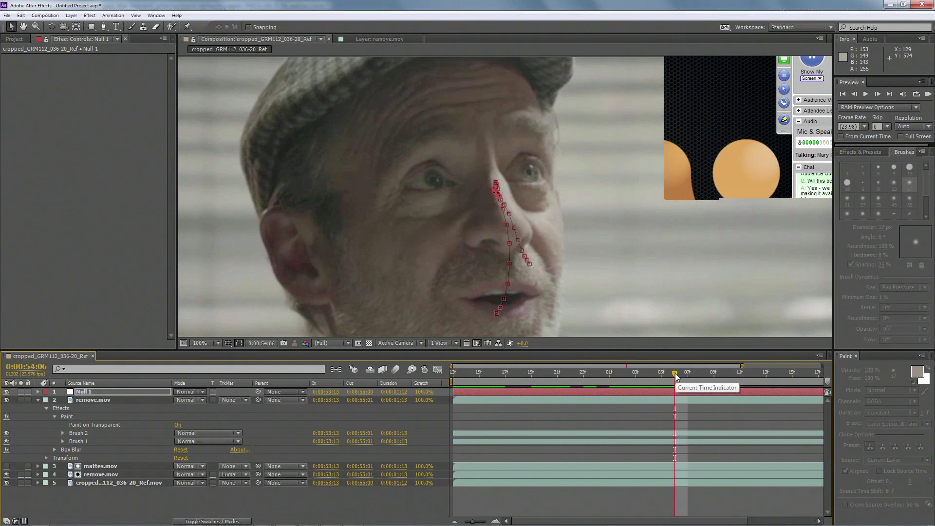
{"action": "left_click", "coordinate": [694, 372]}
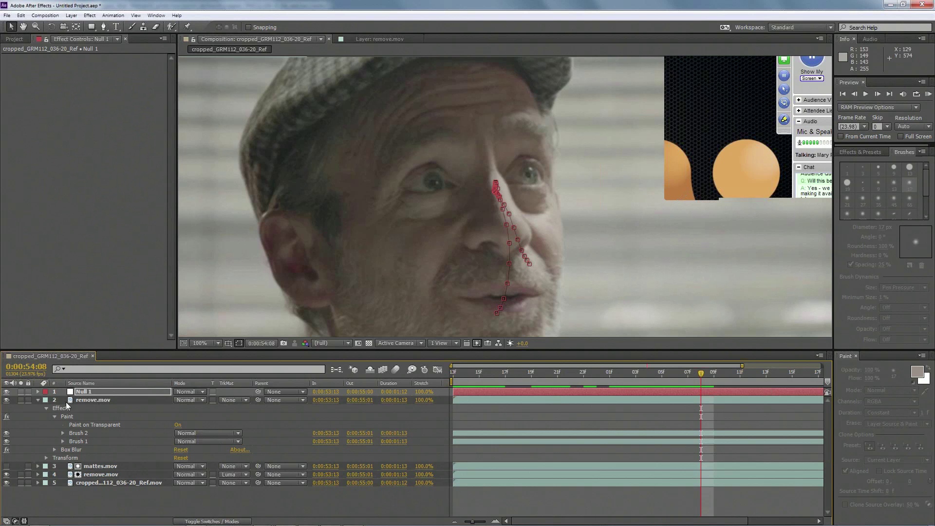
{"action": "mouse_move", "coordinate": [259, 399]}
{"action": "left_mouse_down"}
{"action": "mouse_move", "coordinate": [272, 390]}
{"action": "mouse_move", "coordinate": [257, 390]}
{"action": "left_mouse_up"}
Scrub through the shot to check the tracked nose patch, and hide Null 1 and the painted remove.mov layer at 0:00:54:02.
{"action": "left_click_drag", "start_coordinate": [700, 372], "coordinate": [828, 383]}
{"action": "mouse_move", "coordinate": [760, 371]}
{"action": "left_mouse_down"}
{"action": "mouse_move", "coordinate": [642, 370]}
{"action": "mouse_move", "coordinate": [440, 346]}
{"action": "mouse_move", "coordinate": [648, 375]}
{"action": "mouse_move", "coordinate": [561, 370]}
{"action": "mouse_move", "coordinate": [623, 373]}
{"action": "left_mouse_up"}
{"action": "left_click_drag", "start_coordinate": [6, 391], "coordinate": [6, 400]}
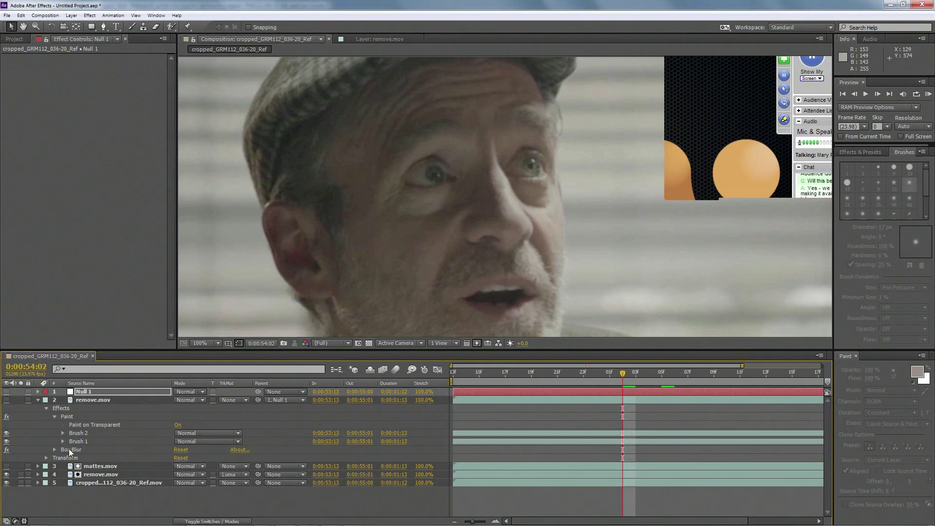
Keyframe the painted remove.mov layer's opacity at 100% at 0:00:54:02 and at 0% at 0:00:53:16.
{"action": "left_click", "coordinate": [47, 458]}
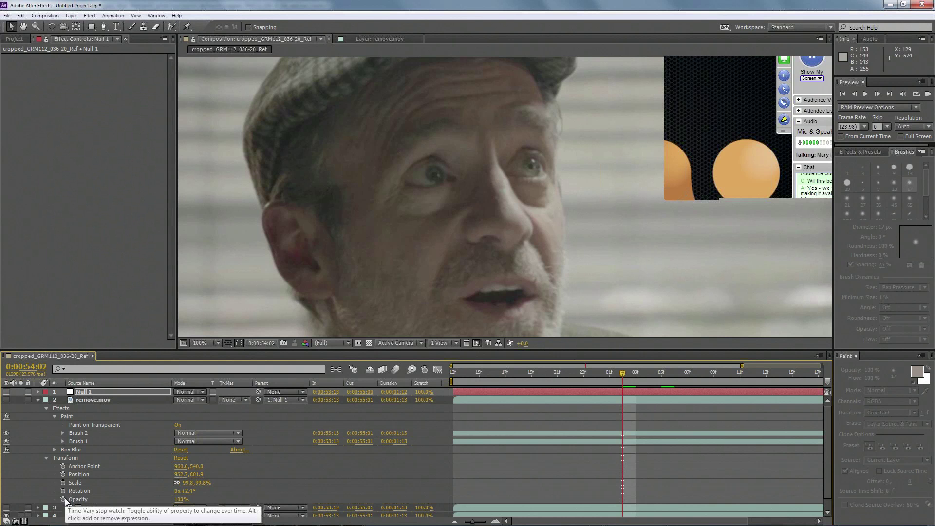
{"action": "left_click", "coordinate": [95, 401]}
{"action": "left_click", "coordinate": [74, 458]}
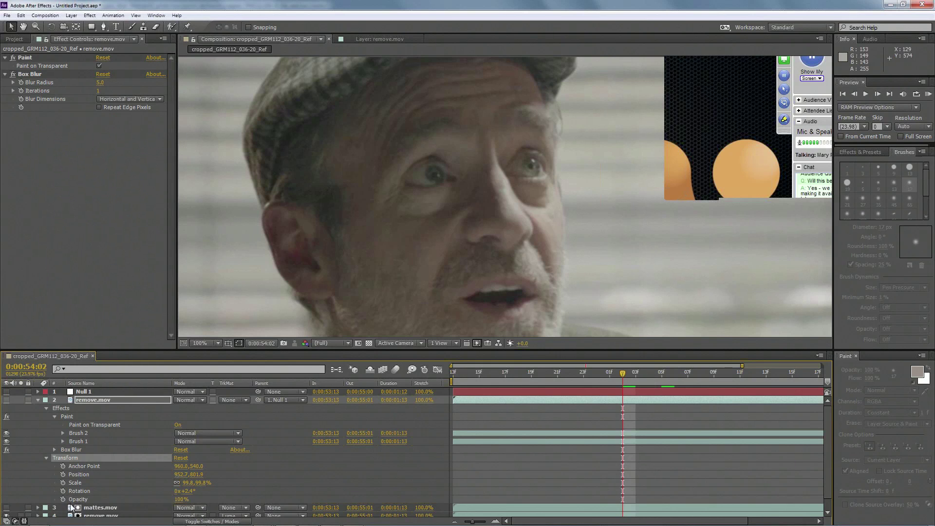
{"action": "left_click", "coordinate": [63, 499]}
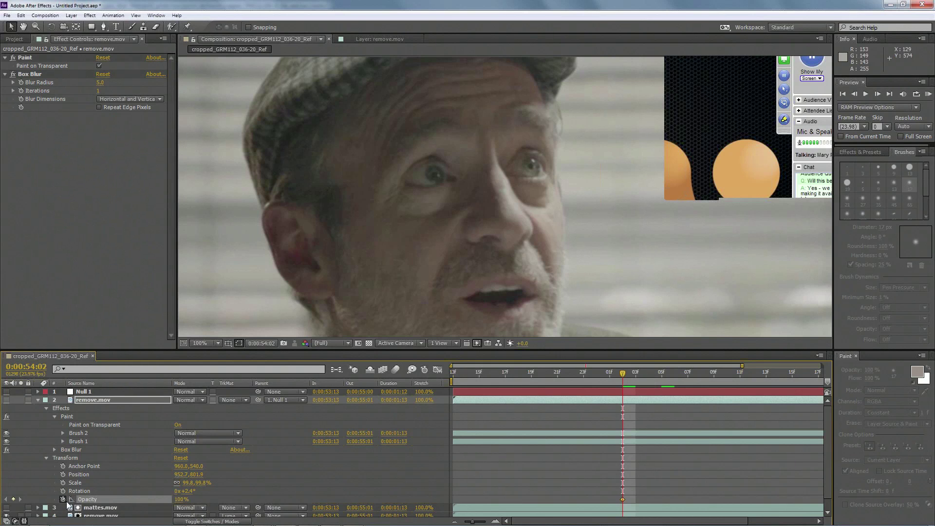
{"action": "left_click_drag", "start_coordinate": [619, 373], "coordinate": [492, 374]}
{"action": "left_click", "coordinate": [179, 500]}
{"action": "type", "text": "0"}
{"action": "key", "text": "Return"}
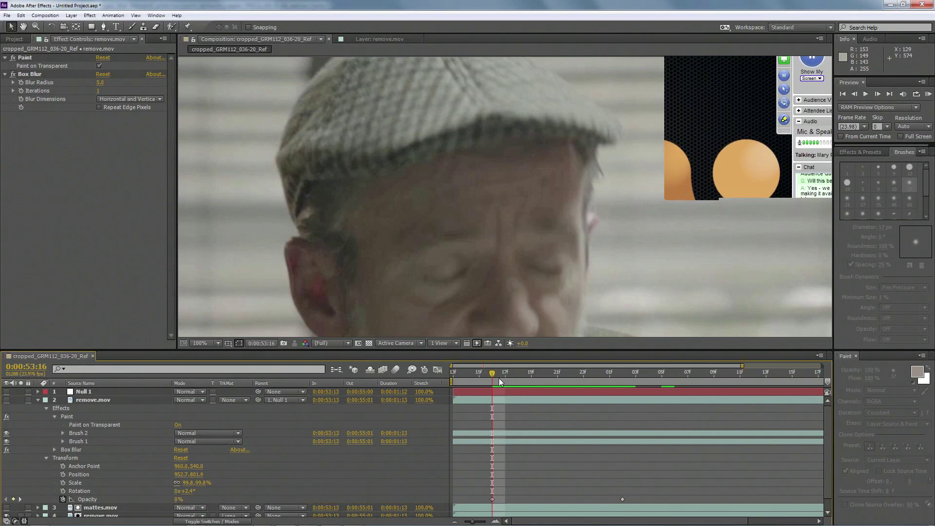
Keep the painted layer's opacity at 100% at 0:00:54:19 and set it to 0% near the end of the shot.
{"action": "left_click_drag", "start_coordinate": [507, 370], "coordinate": [743, 385]}
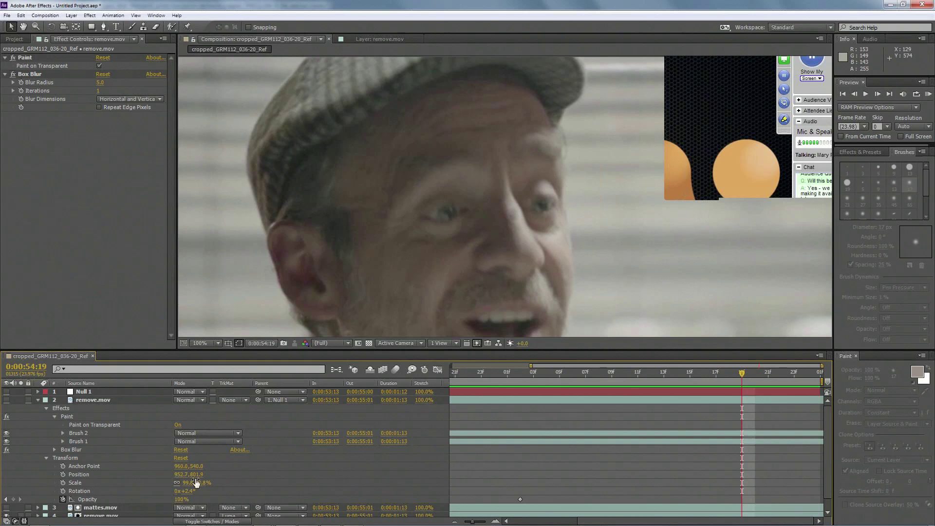
{"action": "left_click", "coordinate": [179, 500]}
{"action": "key", "text": "Return"}
{"action": "left_click_drag", "start_coordinate": [744, 373], "coordinate": [804, 380]}
{"action": "left_click", "coordinate": [180, 500]}
{"action": "type", "text": "0"}
{"action": "key", "text": "Return"}
Show the painted remove.mov layer again, frame the whole shot at 50% zoom and preview the composition from the first frame.
{"action": "left_click_drag", "start_coordinate": [799, 372], "coordinate": [613, 371]}
{"action": "key", "text": "Home"}
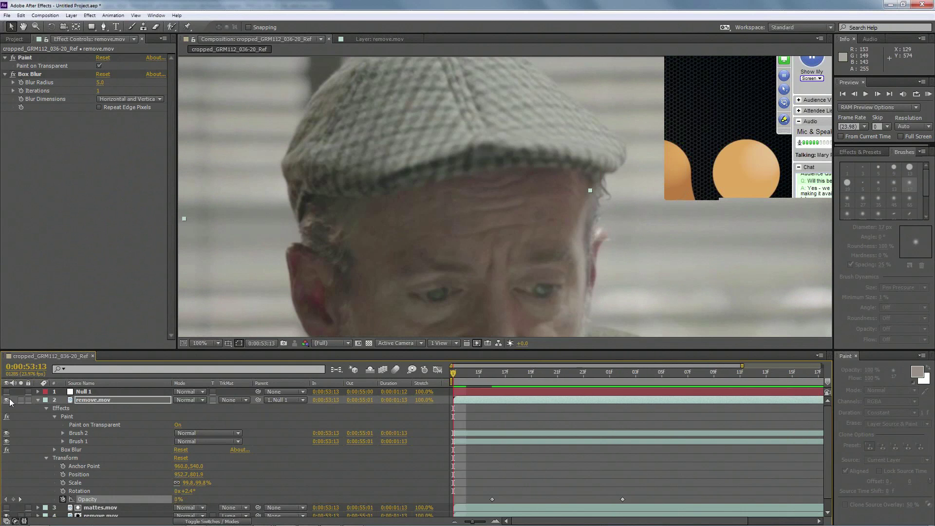
{"action": "left_click", "coordinate": [36, 29]}
{"action": "left_click", "coordinate": [426, 174], "text": "alt"}
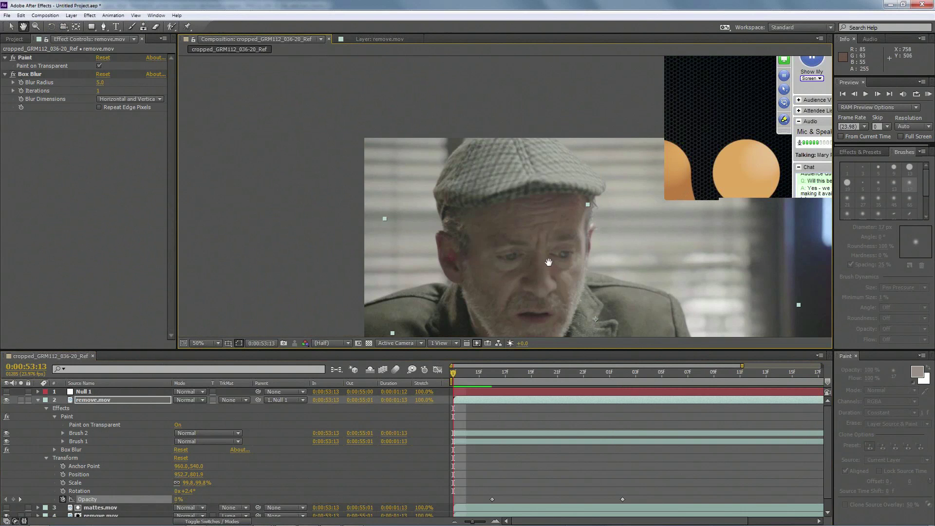
{"action": "left_click_drag", "start_coordinate": [528, 265], "coordinate": [402, 185]}
{"action": "key", "text": "KP_0"}
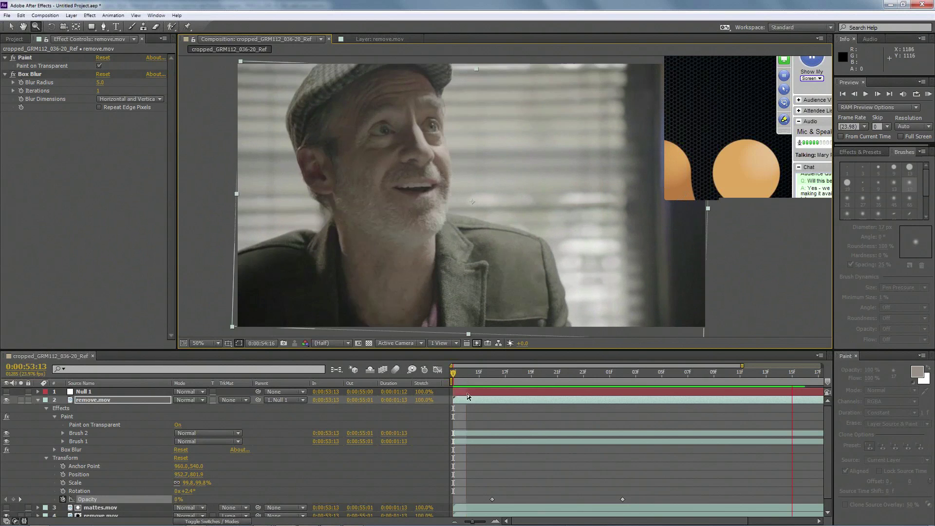
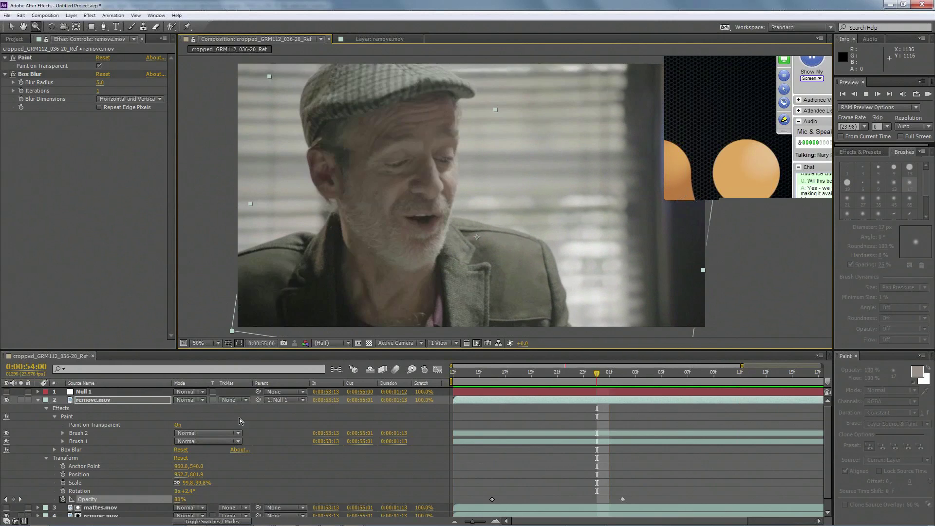
{"action": "key", "text": "space"}
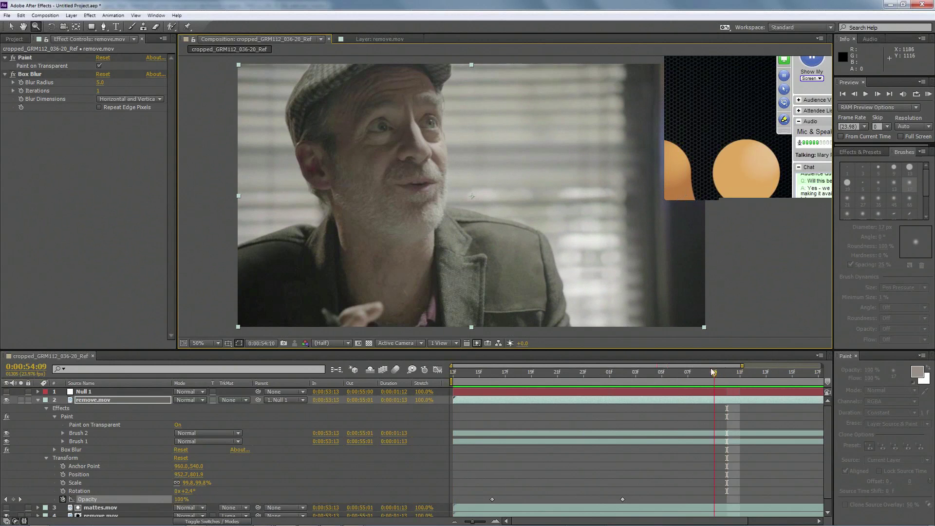
{"action": "left_click_drag", "start_coordinate": [697, 374], "coordinate": [596, 390]}
{"action": "key", "text": "space"}
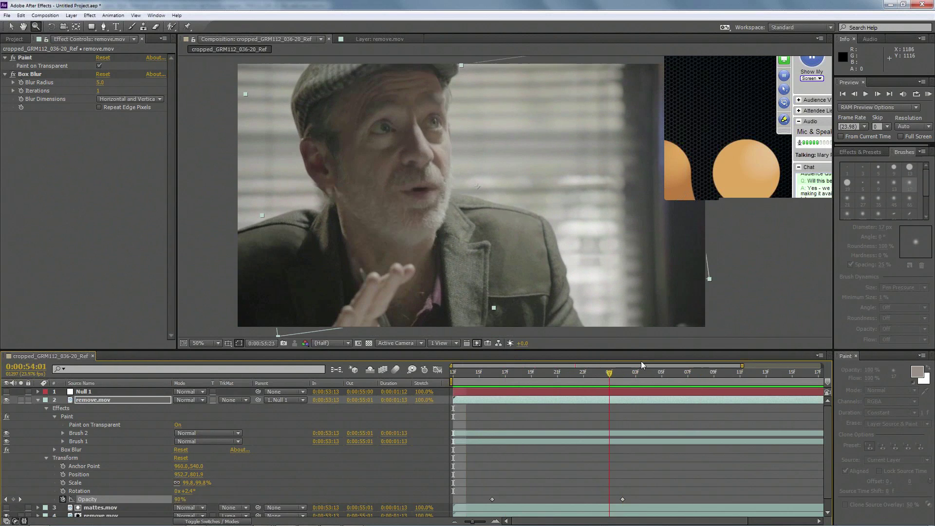
Switch to mocha Pro.
{"action": "mouse_move", "coordinate": [308, 518]}
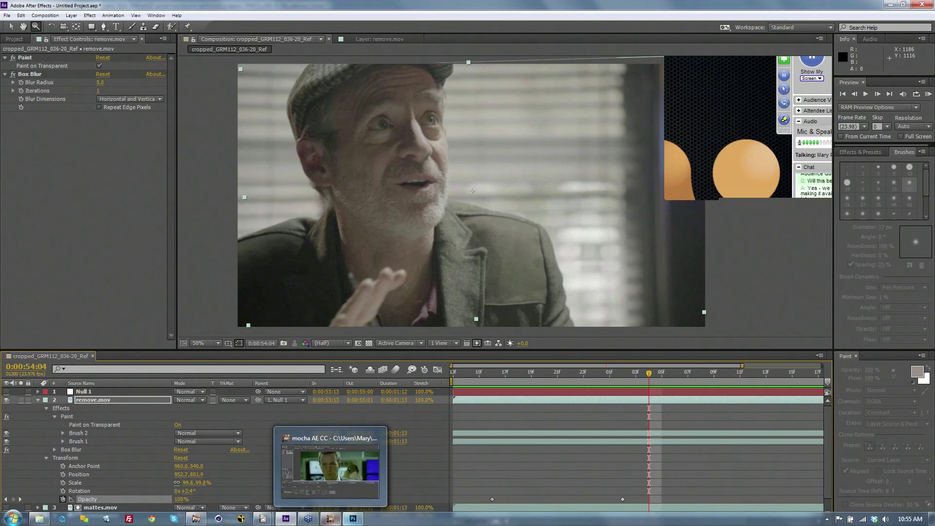
{"action": "mouse_move", "coordinate": [196, 519]}
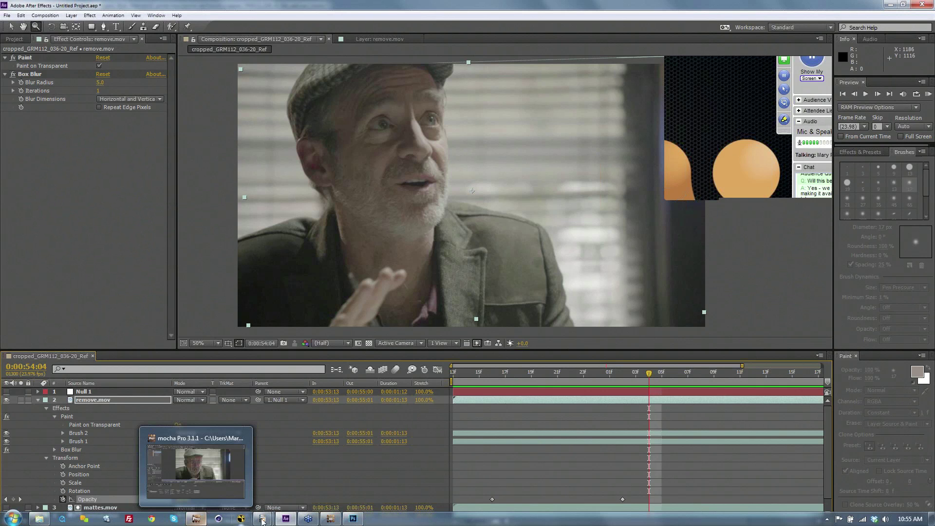
{"action": "left_click", "coordinate": [197, 520]}
{"action": "left_click", "coordinate": [8, 16]}
{"action": "left_click", "coordinate": [20, 38]}
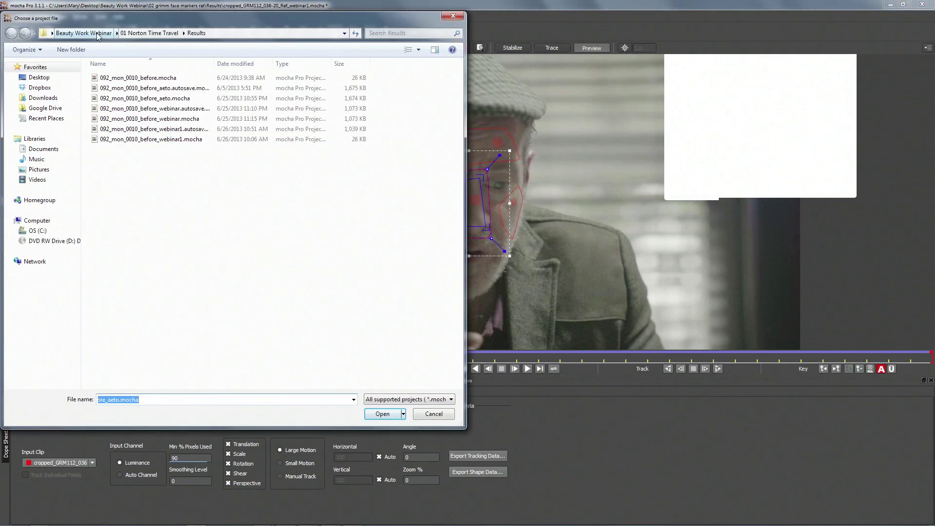
{"action": "left_click", "coordinate": [84, 33]}
{"action": "left_click", "coordinate": [124, 99]}
{"action": "double_click", "coordinate": [125, 100]}
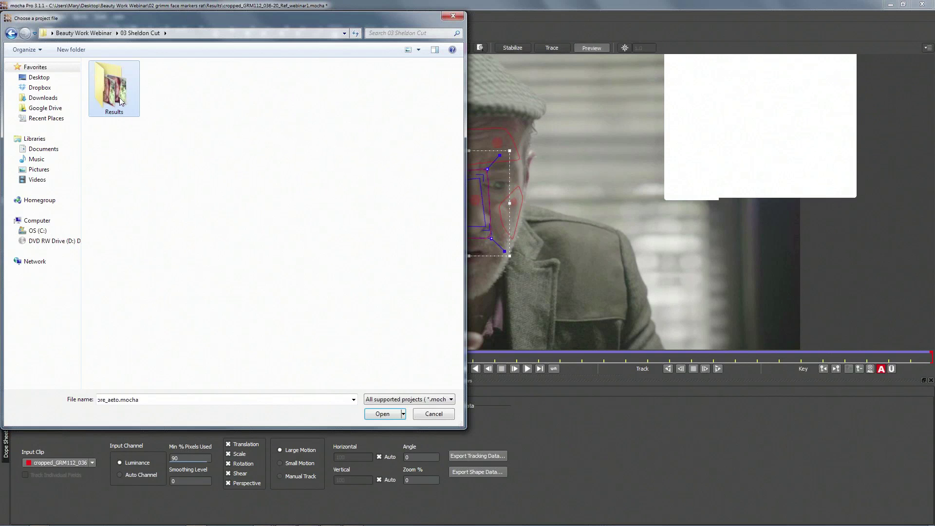
{"action": "left_click", "coordinate": [433, 414]}
Start a new mocha project without saving the current one, and browse to the Beauty Work Webinar folder for its footage.
{"action": "left_click", "coordinate": [9, 17]}
{"action": "left_click", "coordinate": [24, 49]}
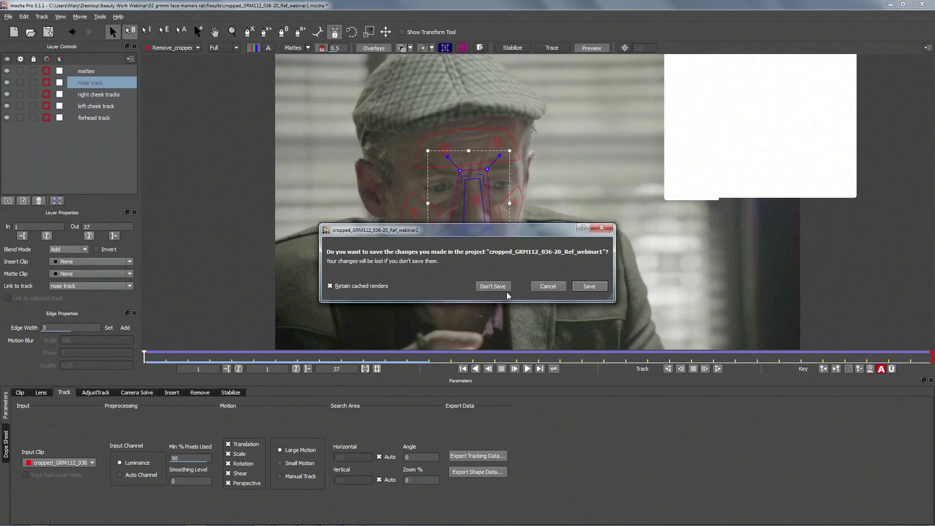
{"action": "left_click", "coordinate": [493, 286]}
{"action": "left_click", "coordinate": [534, 184]}
{"action": "left_click", "coordinate": [403, 116]}
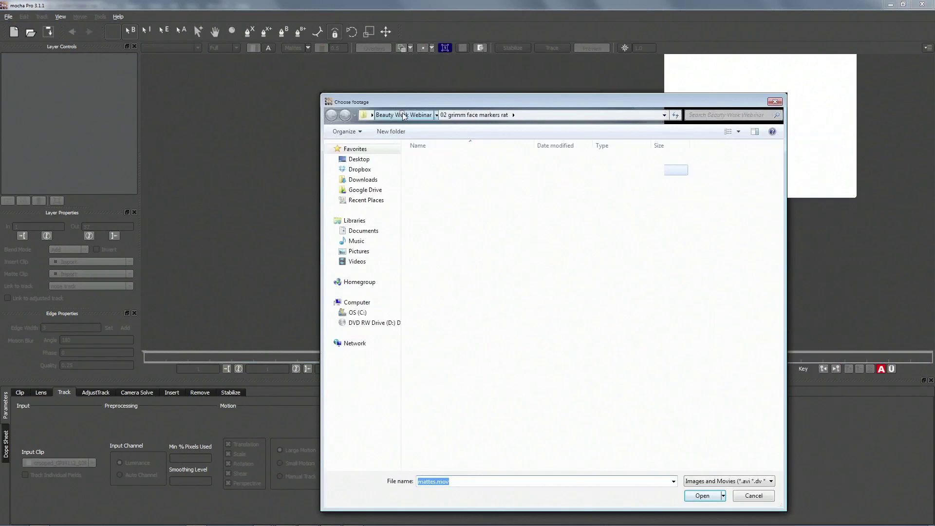
Create a new project named scloseup_MVI_1296_webinar1 from the scloseup_MVI_1296.mov clip in the 03 Sheldon Cut folder.
{"action": "double_click", "coordinate": [441, 180]}
{"action": "left_click", "coordinate": [595, 176]}
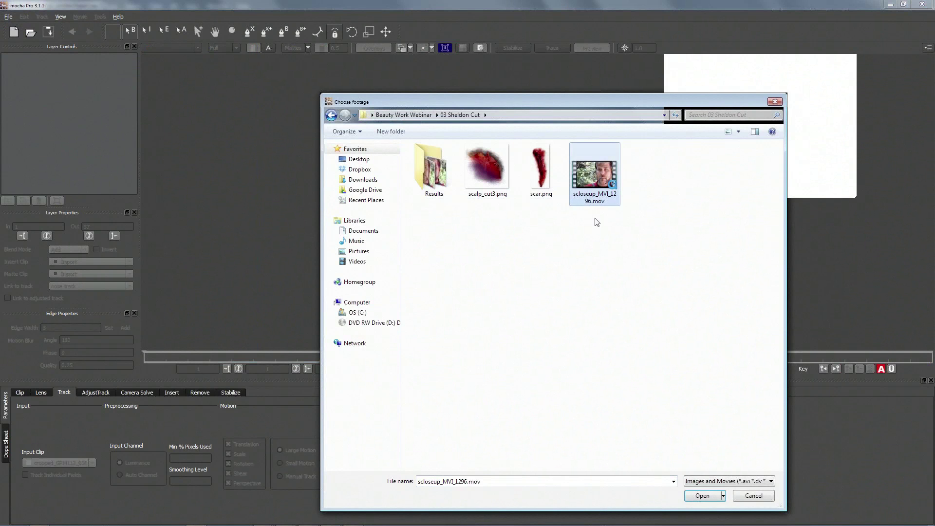
{"action": "left_click", "coordinate": [702, 495]}
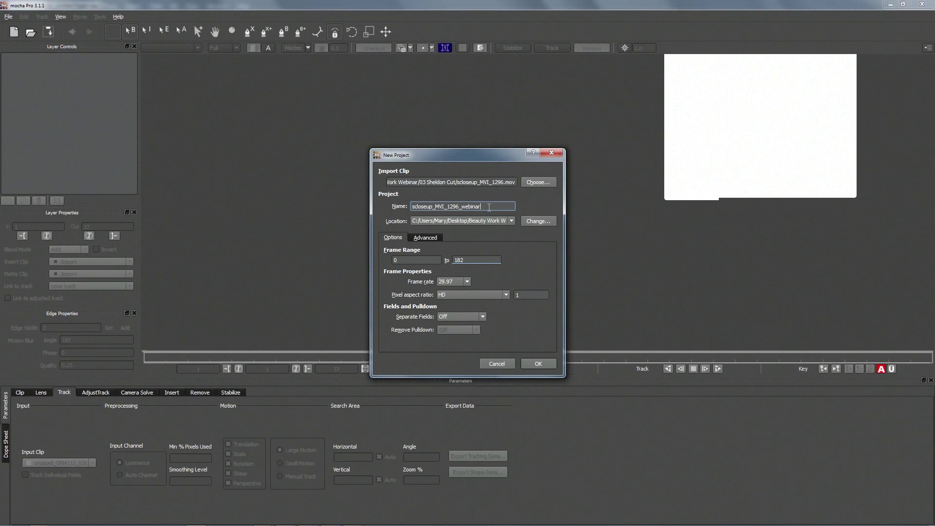
{"action": "left_click", "coordinate": [539, 365]}
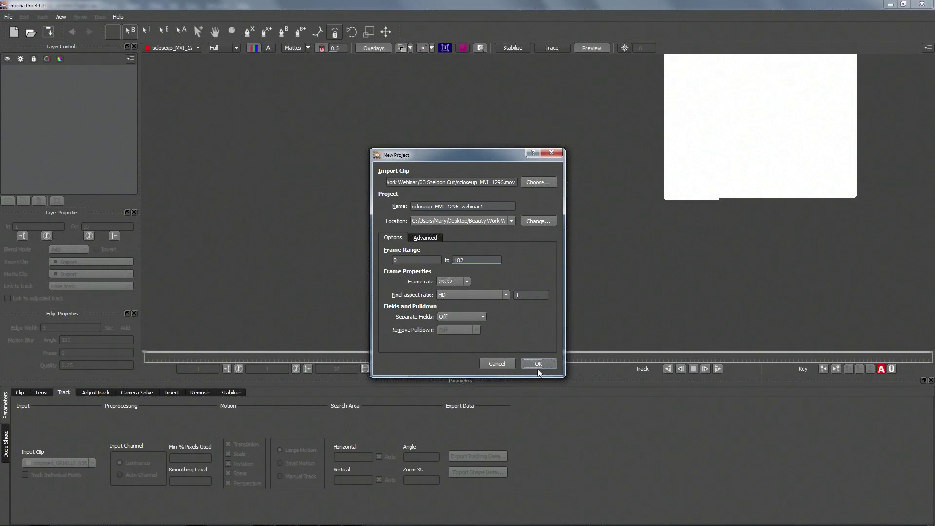
Scrub and play through the clip to examine how the head and the bloodied side of the face move.
{"action": "left_click_drag", "start_coordinate": [521, 220], "coordinate": [437, 211]}
{"action": "key", "text": "s"}
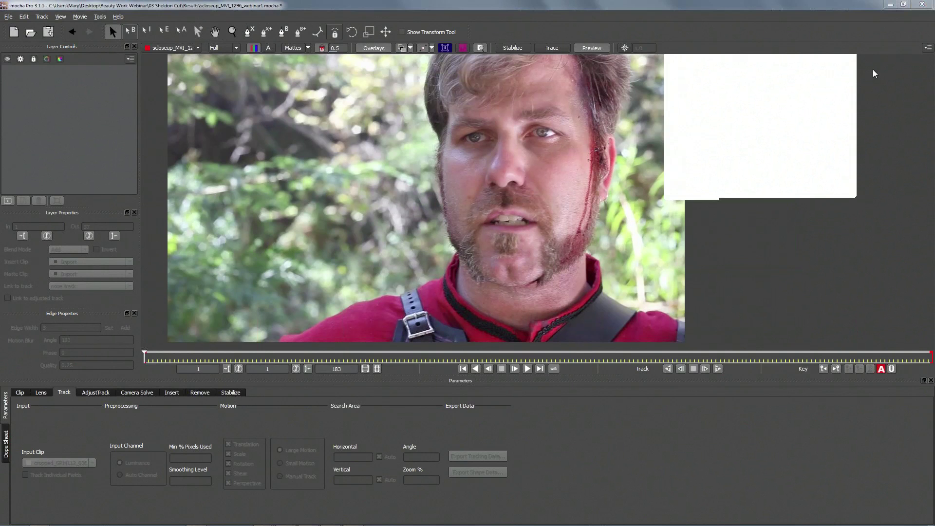
{"action": "key", "text": "x"}
{"action": "left_click_drag", "start_coordinate": [530, 188], "coordinate": [602, 189]}
{"action": "key", "text": "s"}
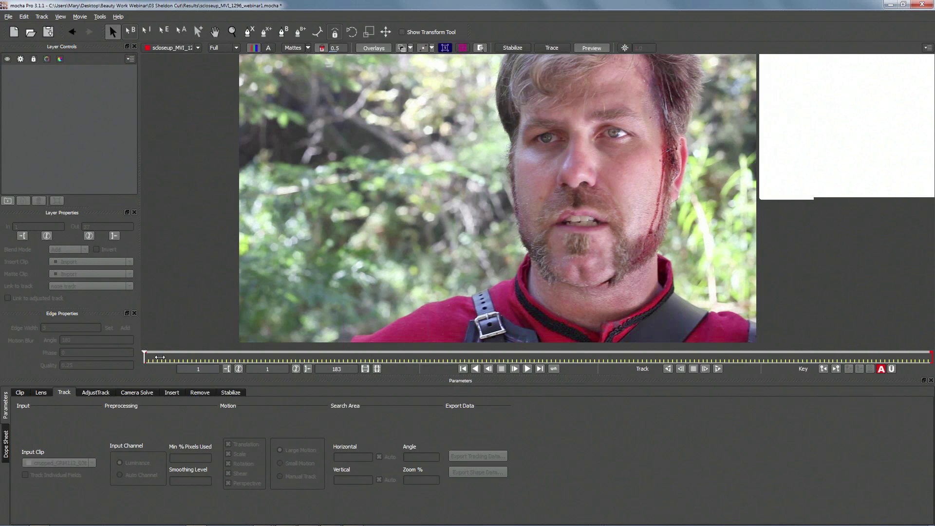
{"action": "left_click_drag", "start_coordinate": [160, 357], "coordinate": [686, 359]}
{"action": "key", "text": "Home"}
{"action": "key", "text": "space"}
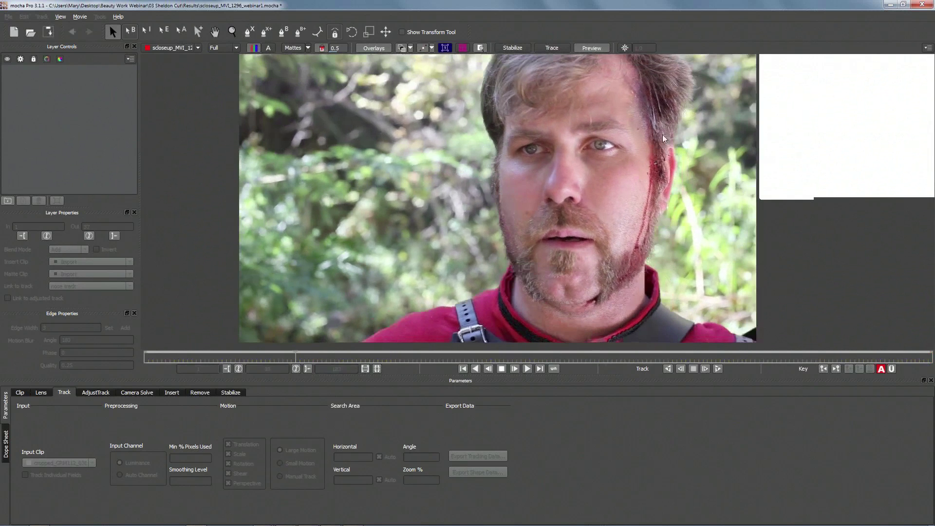
{"action": "left_click", "coordinate": [166, 356]}
{"action": "left_click_drag", "start_coordinate": [164, 355], "coordinate": [144, 355]}
Draw a closed X-spline on the first frame around the bloodied temple and hair on the side of the man's head.
{"action": "key", "text": "x"}
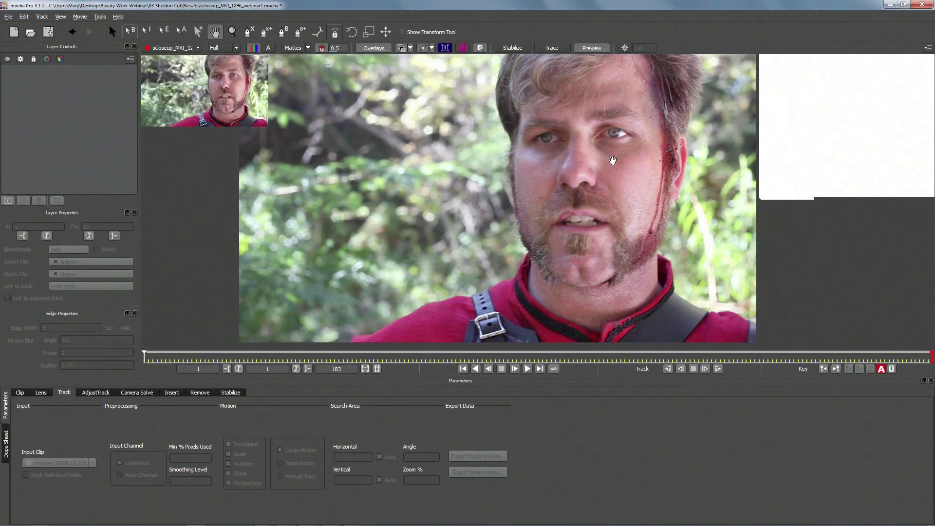
{"action": "left_click_drag", "start_coordinate": [619, 155], "coordinate": [531, 169]}
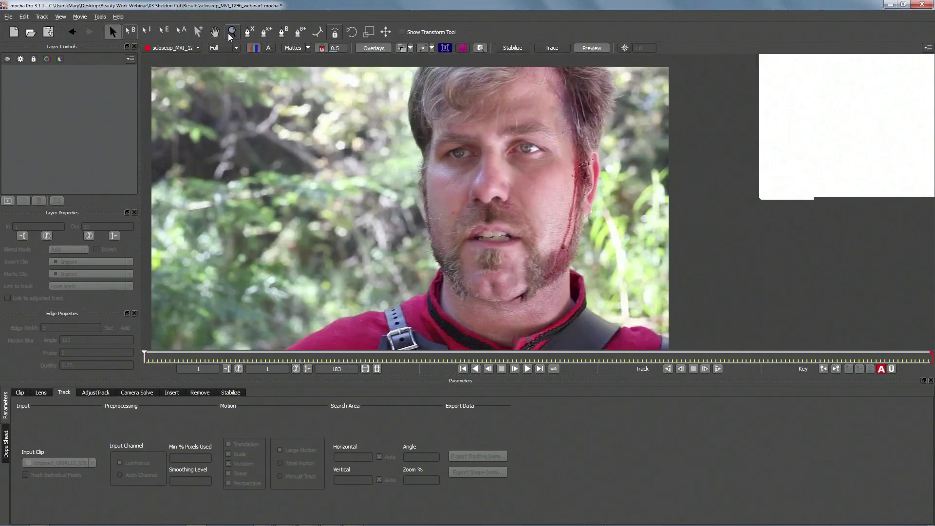
{"action": "left_click", "coordinate": [249, 32]}
{"action": "left_click", "coordinate": [566, 72]}
{"action": "left_click", "coordinate": [549, 79]}
{"action": "left_click", "coordinate": [547, 118]}
{"action": "left_click", "coordinate": [565, 151]}
{"action": "left_click", "coordinate": [588, 151]}
{"action": "left_click", "coordinate": [610, 111]}
{"action": "left_click", "coordinate": [606, 79]}
{"action": "left_click", "coordinate": [597, 72]}
{"action": "left_click", "coordinate": [582, 72]}
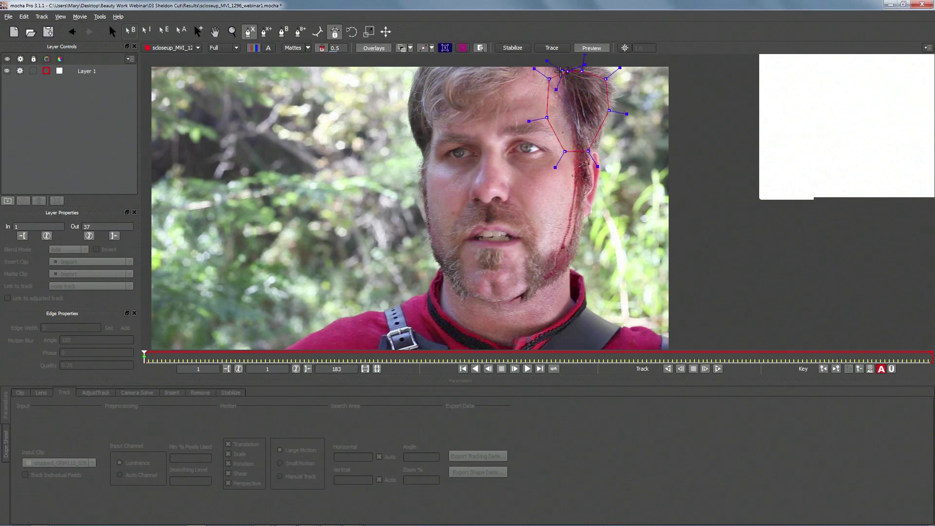
{"action": "left_click", "coordinate": [561, 71]}
Reshape the head spline into an oval by raising its upper points and pulling in its lower and outer points.
{"action": "mouse_move", "coordinate": [562, 71]}
{"action": "left_mouse_down"}
{"action": "mouse_move", "coordinate": [572, 90]}
{"action": "mouse_move", "coordinate": [560, 73]}
{"action": "mouse_move", "coordinate": [554, 84]}
{"action": "mouse_move", "coordinate": [558, 64]}
{"action": "left_mouse_up"}
{"action": "left_click_drag", "start_coordinate": [582, 72], "coordinate": [580, 63]}
{"action": "left_click_drag", "start_coordinate": [564, 155], "coordinate": [549, 109]}
{"action": "left_click_drag", "start_coordinate": [606, 78], "coordinate": [596, 81]}
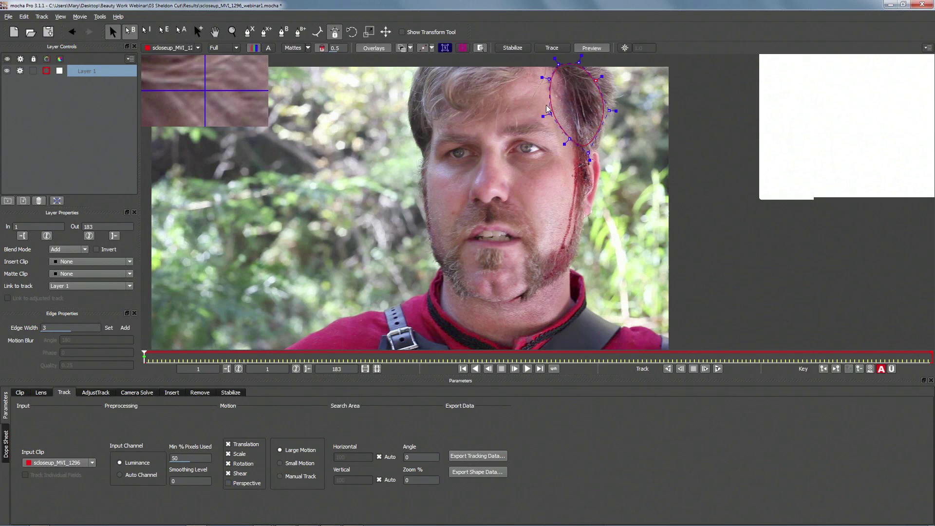
Draw a second closed X-spline down the bloodied cheek, from the temple past the ear to the jawline.
{"action": "left_click", "coordinate": [250, 32]}
{"action": "left_click", "coordinate": [536, 198]}
{"action": "left_click", "coordinate": [546, 184]}
{"action": "left_click", "coordinate": [560, 160]}
{"action": "left_click", "coordinate": [564, 140]}
{"action": "left_click", "coordinate": [578, 128]}
{"action": "left_click", "coordinate": [593, 140]}
{"action": "left_click", "coordinate": [591, 177]}
{"action": "left_click", "coordinate": [584, 219]}
{"action": "left_click", "coordinate": [575, 255]}
{"action": "left_click", "coordinate": [559, 279]}
{"action": "left_click", "coordinate": [538, 290]}
{"action": "left_click", "coordinate": [541, 252]}
{"action": "left_click", "coordinate": [549, 222]}
{"action": "left_click", "coordinate": [546, 184]}
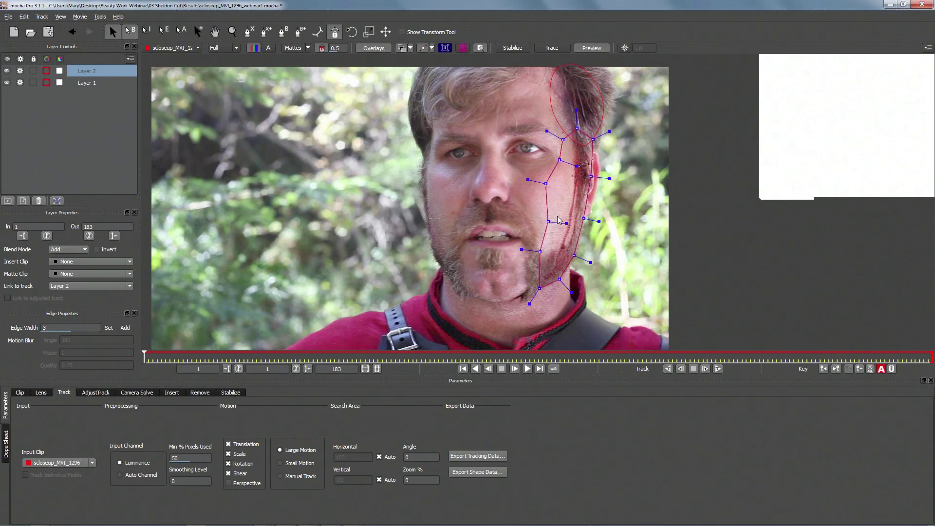
Rename the cheek shape's layer "cheek track" and the head shape's layer "head track".
{"action": "left_click", "coordinate": [98, 73]}
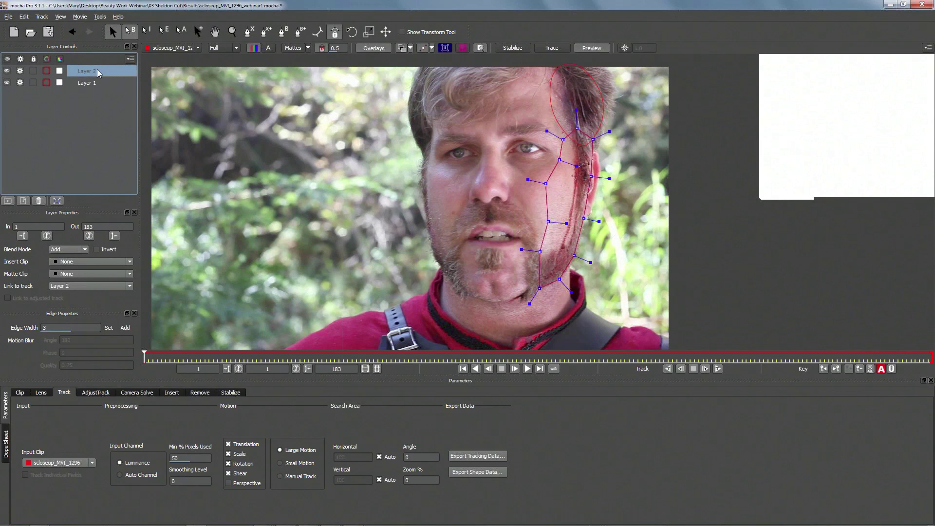
{"action": "key", "text": "t"}
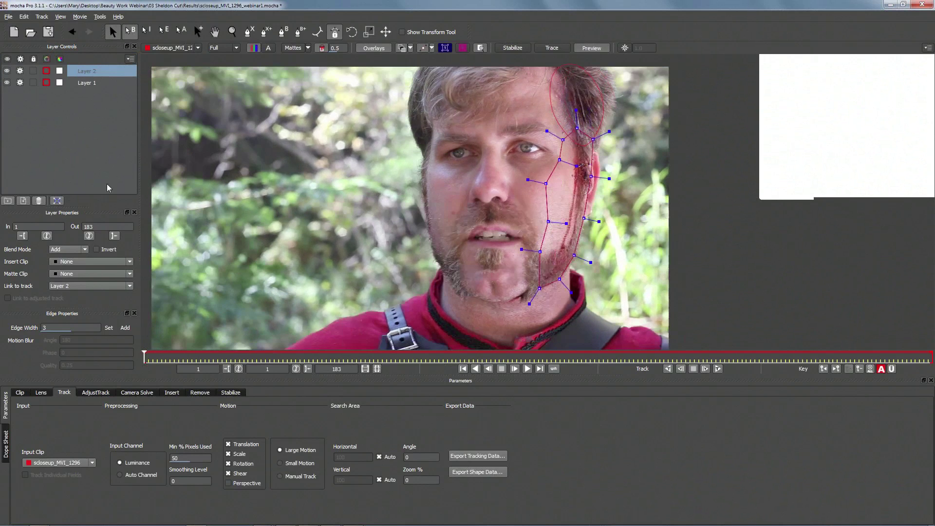
{"action": "type", "text": "cheek"}
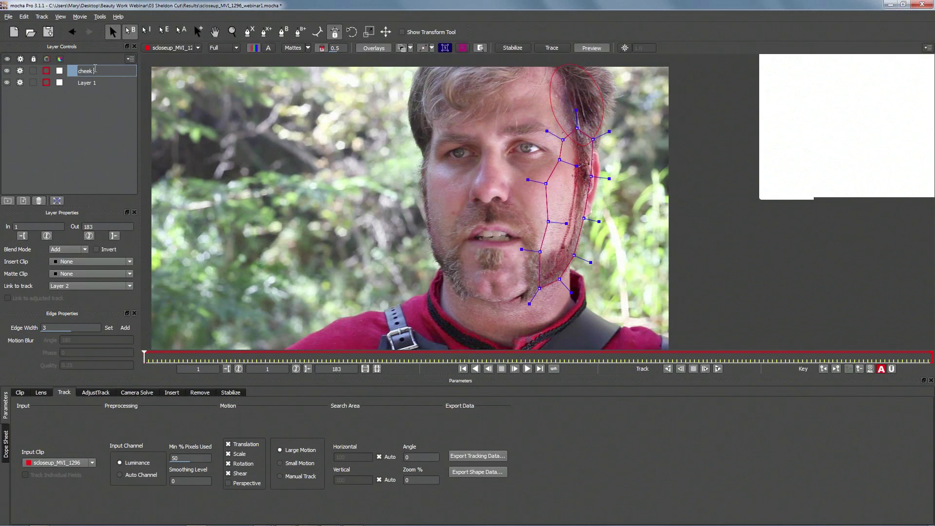
{"action": "type", "text": " track"}
{"action": "double_click", "coordinate": [88, 83]}
{"action": "type", "text": "head tra"}
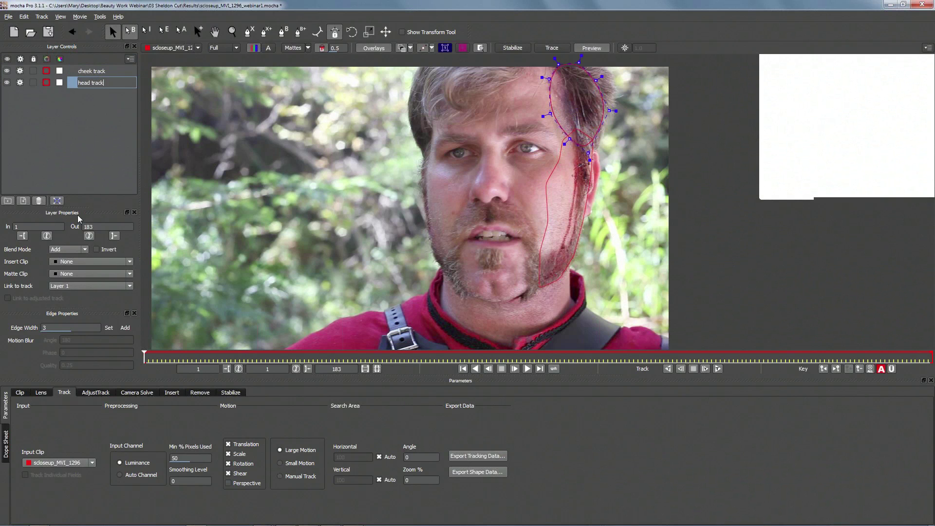
Enable Perspective motion for the tracking layers and track them forward from the first frame.
{"action": "left_click", "coordinate": [233, 484]}
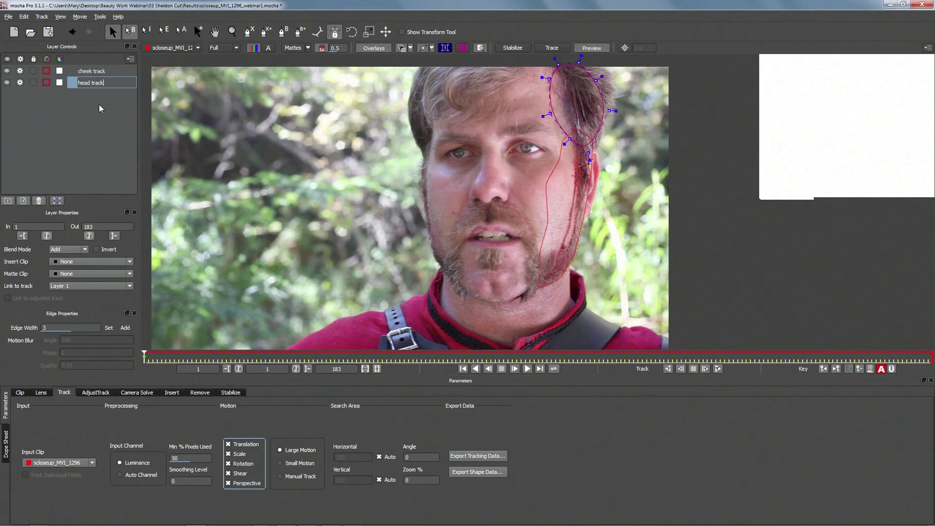
{"action": "left_click", "coordinate": [100, 72]}
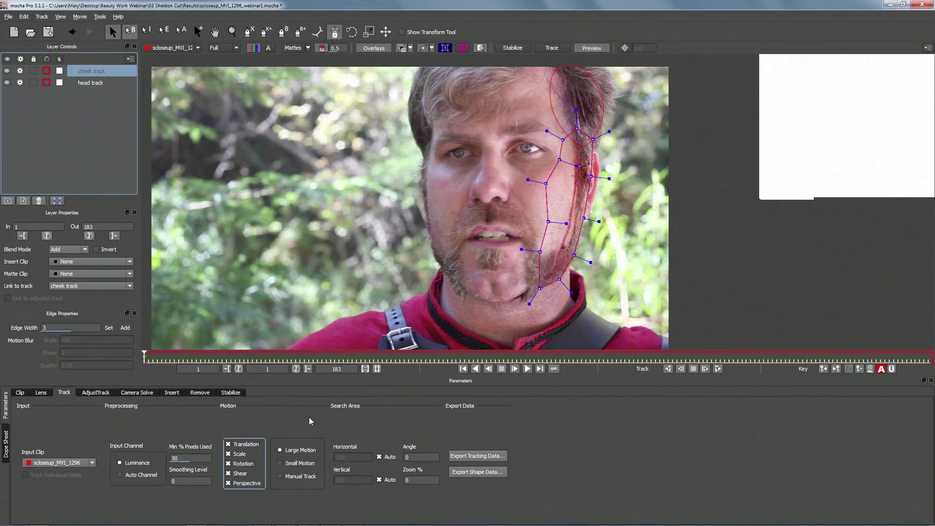
{"action": "left_click", "coordinate": [717, 370]}
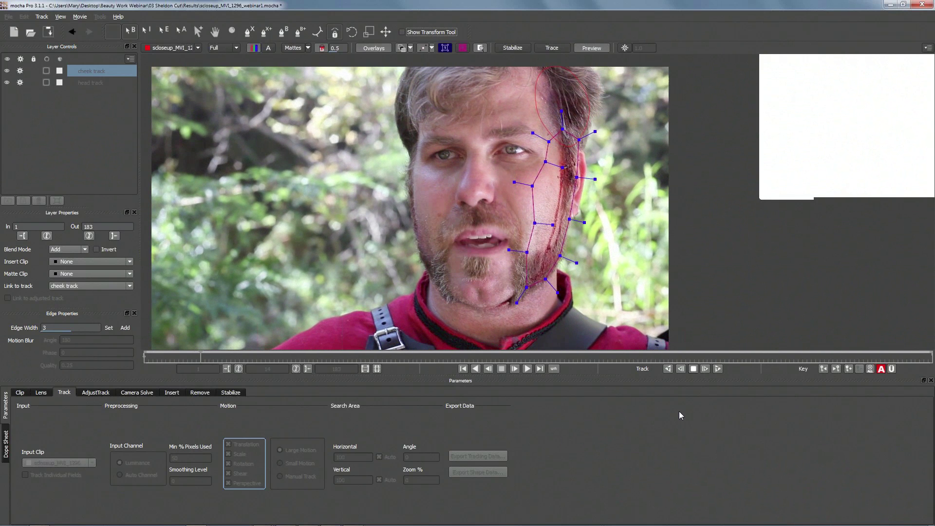
{"action": "key", "text": "Escape"}
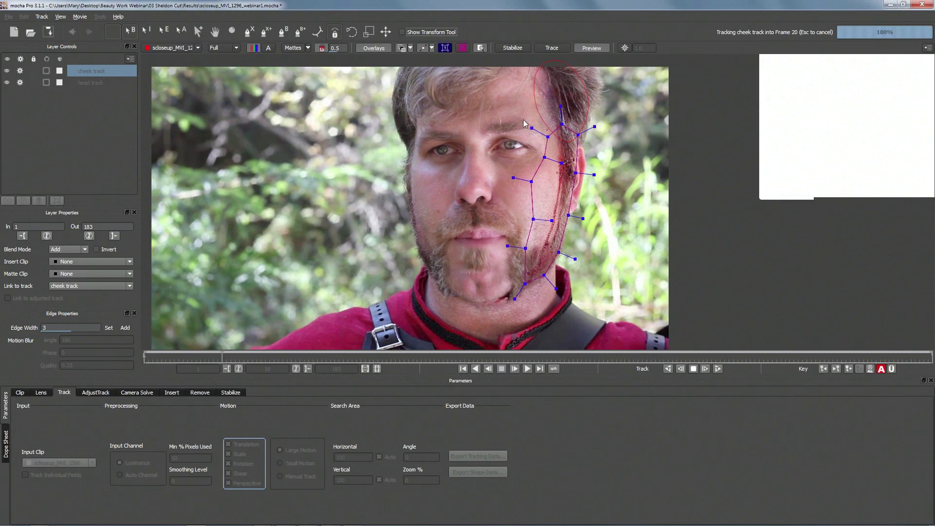
Display the planar surface and grid over the cheek track and continue tracking forward.
{"action": "left_click", "coordinate": [445, 48]}
{"action": "left_click", "coordinate": [462, 48]}
{"action": "left_click_drag", "start_coordinate": [573, 142], "coordinate": [544, 143]}
{"action": "left_click", "coordinate": [717, 369]}
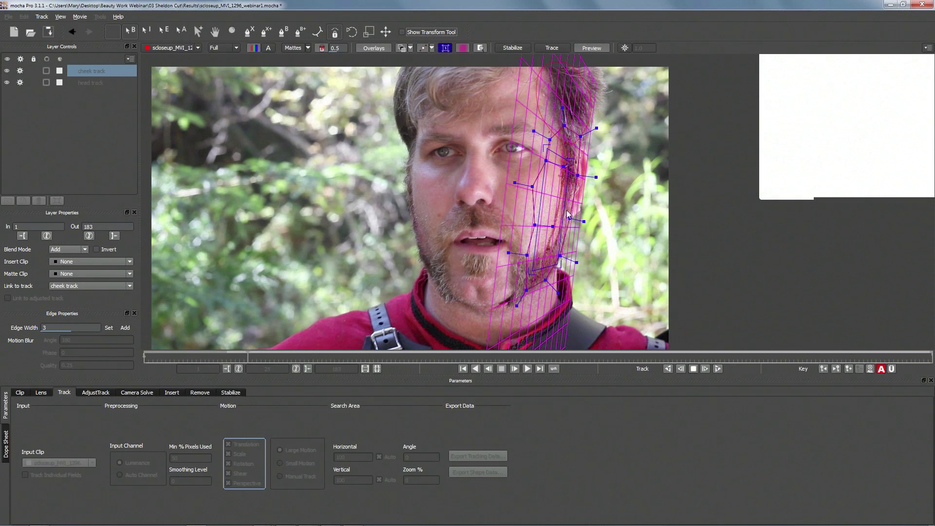
{"action": "key", "text": "Escape"}
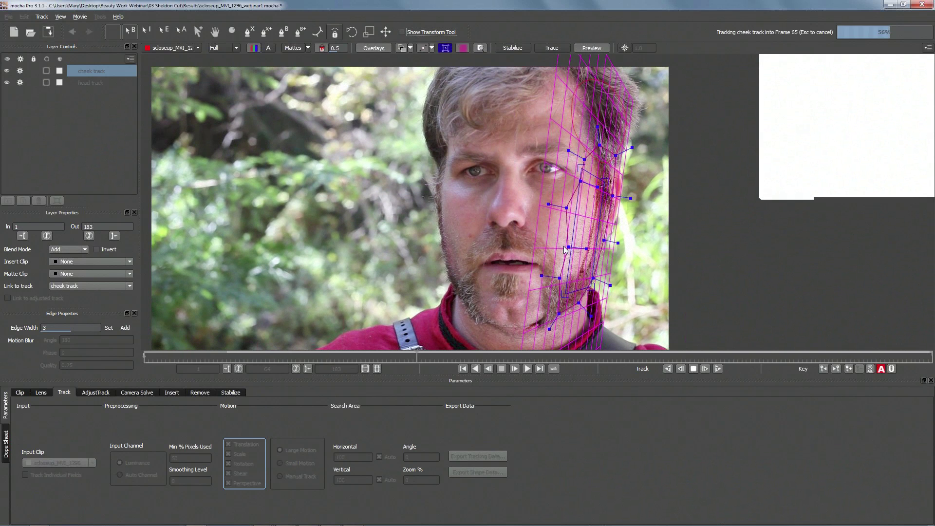
{"action": "key", "text": "Escape"}
{"action": "key", "text": "shift+c"}
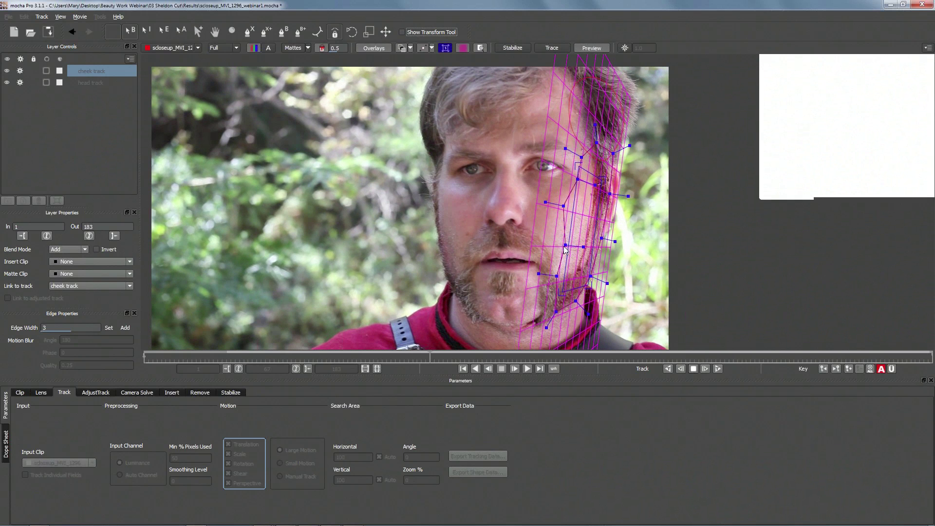
{"action": "key", "text": "Escape"}
{"action": "key", "text": "shift+b"}
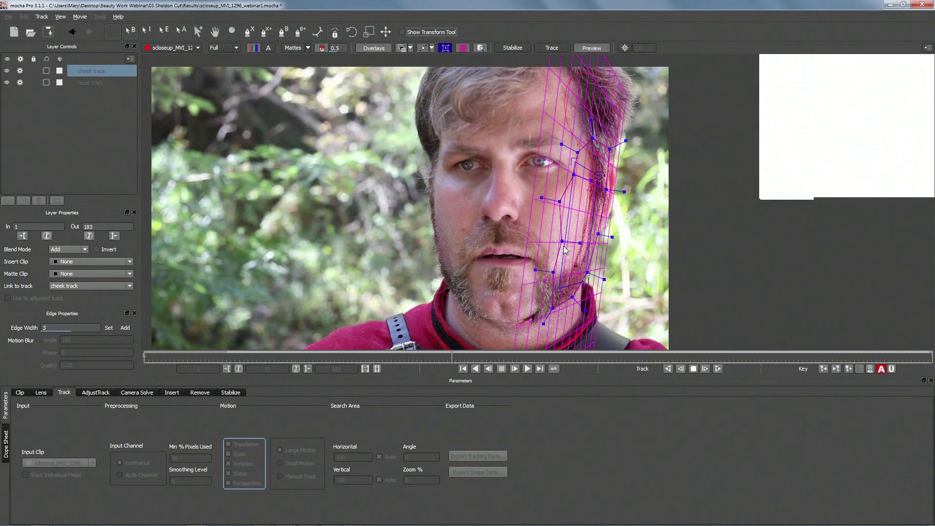
{"action": "key", "text": "Escape"}
{"action": "key", "text": "shift+b"}
{"action": "key", "text": "Escape"}
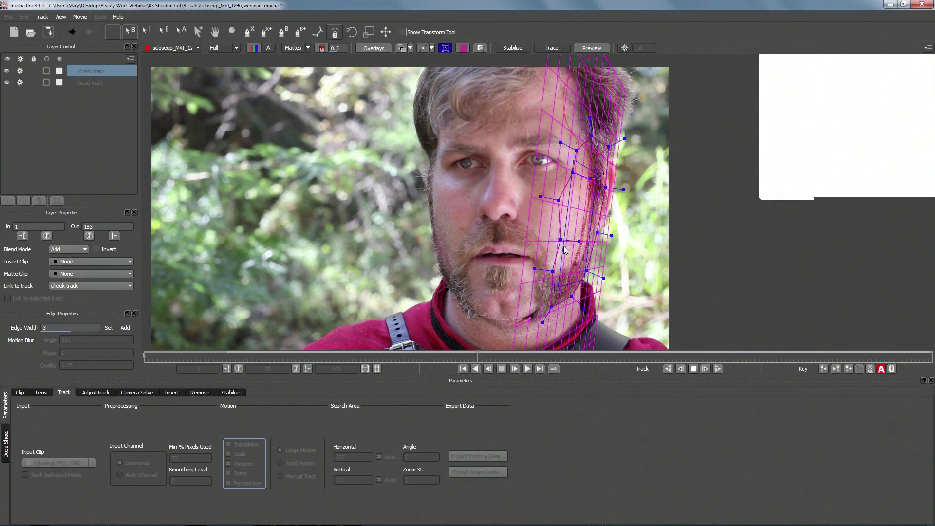
{"action": "key", "text": "shift+b"}
{"action": "key", "text": "Escape"}
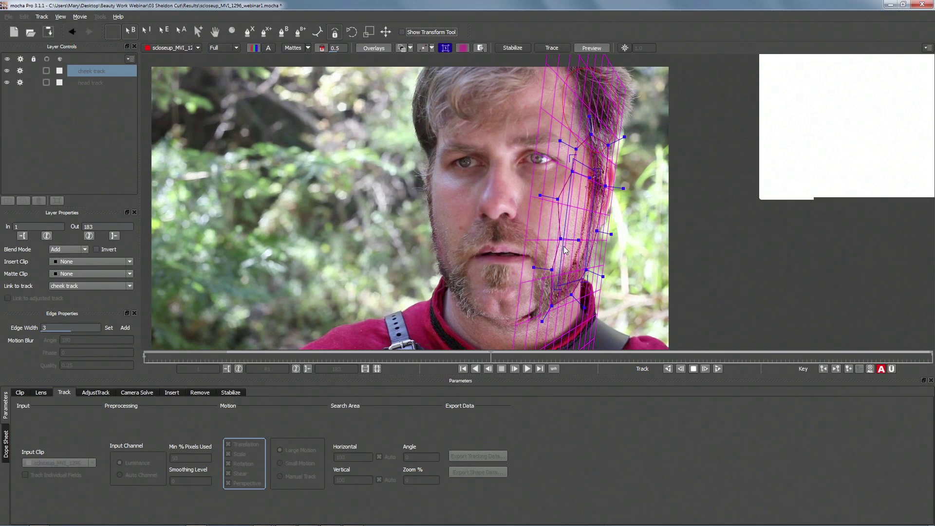
{"action": "key", "text": "shift+b"}
{"action": "key", "text": "Escape"}
{"action": "key", "text": "shift+b"}
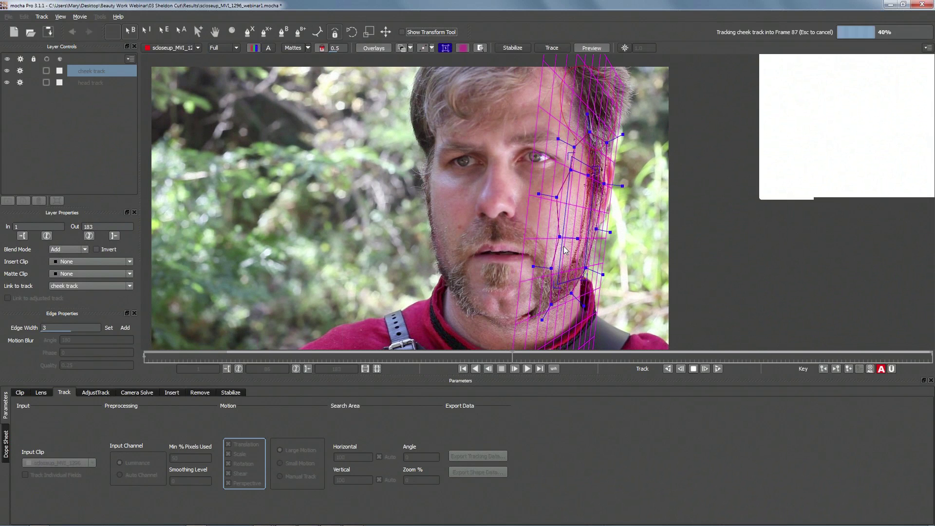
{"action": "key", "text": "Escape"}
{"action": "key", "text": "shift+b"}
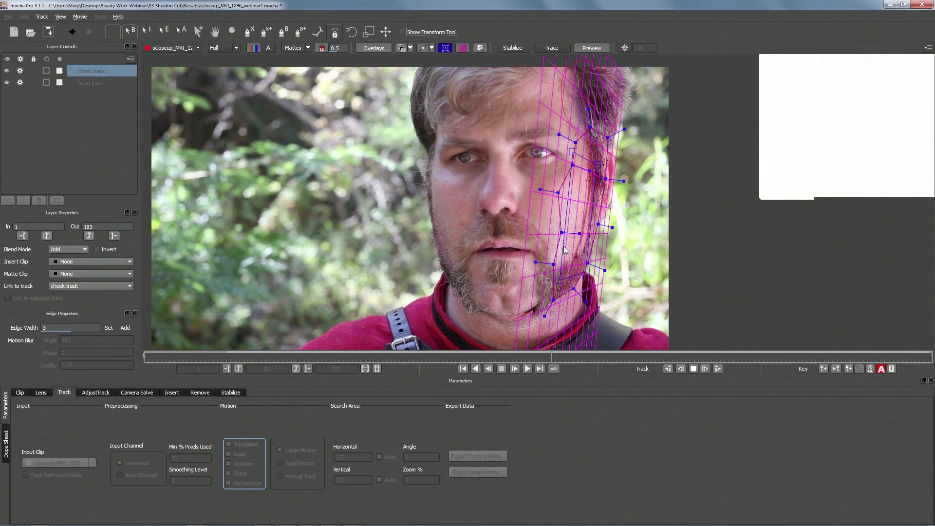
{"action": "key", "text": "Escape"}
{"action": "key", "text": "Right"}
{"action": "key", "text": "ctrl+f"}
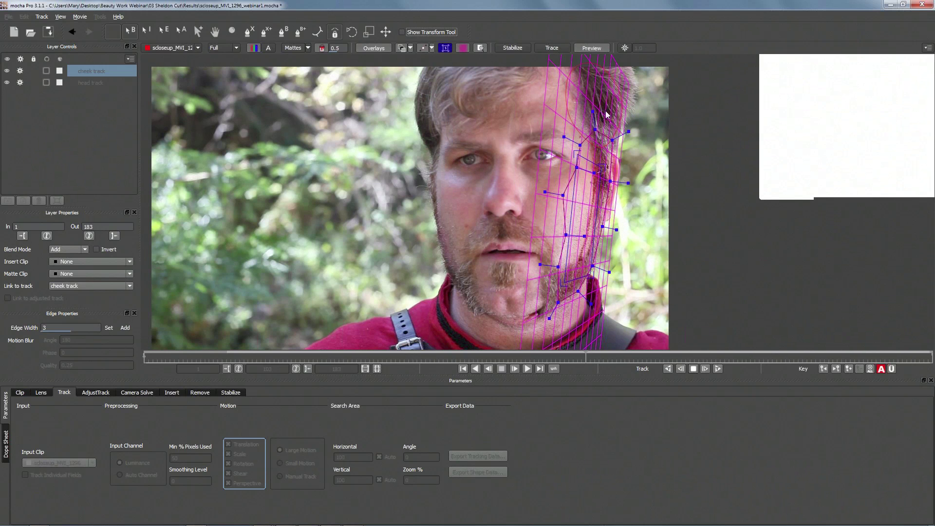
{"action": "key", "text": "Escape"}
{"action": "key", "text": "ctrl+f"}
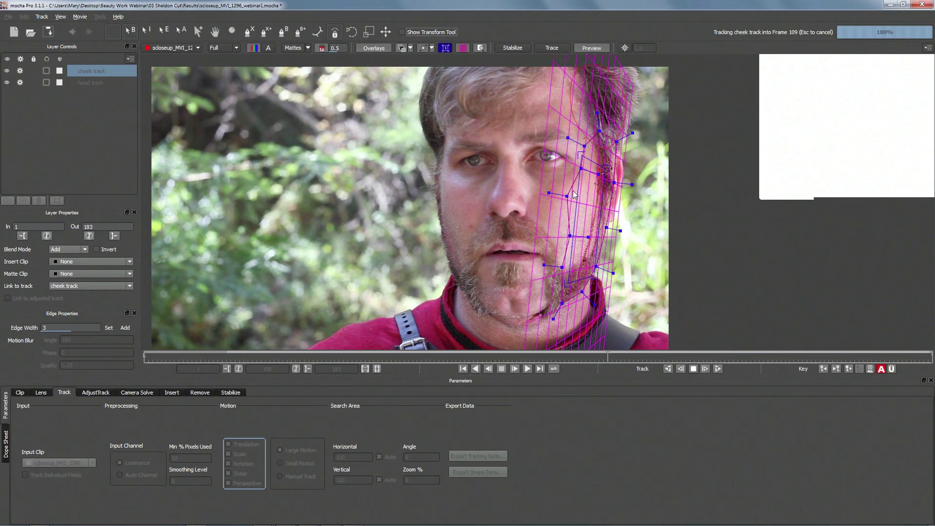
{"action": "key", "text": "Escape"}
{"action": "key", "text": "ctrl+g"}
{"action": "key", "text": "ctrl+g"}
{"action": "key", "text": "ctrl+g"}
{"action": "key", "text": "ctrl+g"}
{"action": "key", "text": "ctrl+g"}
{"action": "key", "text": "ctrl+g"}
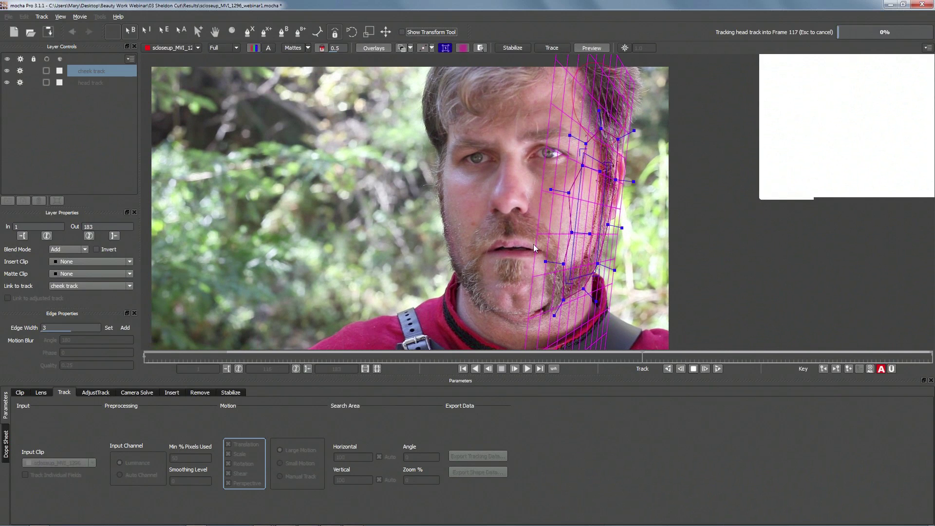
{"action": "key", "text": "ctrl+g"}
{"action": "key", "text": "ctrl+g"}
{"action": "key", "text": "ctrl+g"}
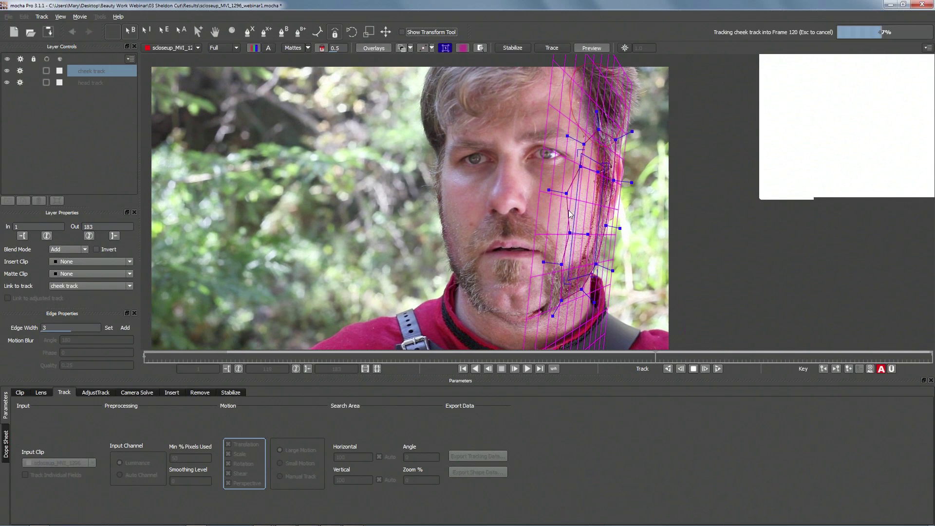
{"action": "key", "text": "ctrl+g"}
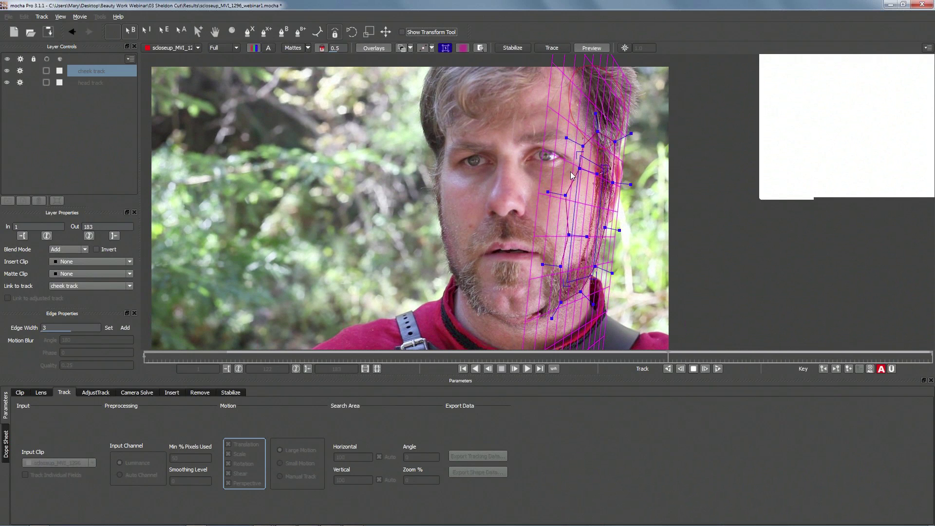
{"action": "key", "text": "ctrl+g"}
{"action": "key", "text": "ctrl+g"}
{"action": "key", "text": "ctrl+g"}
{"action": "key", "text": "ctrl+g"}
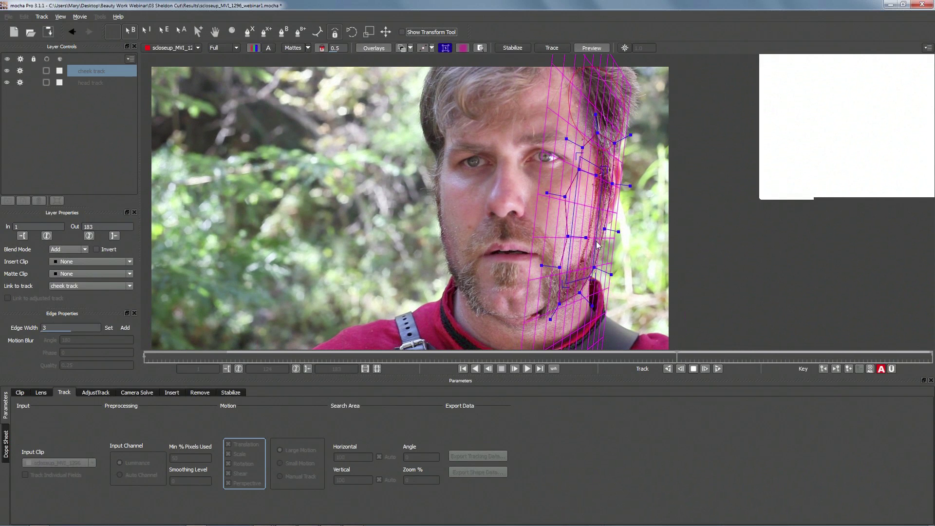
{"action": "key", "text": "ctrl+g"}
{"action": "key", "text": "ctrl+g"}
{"action": "key", "text": "ctrl+g"}
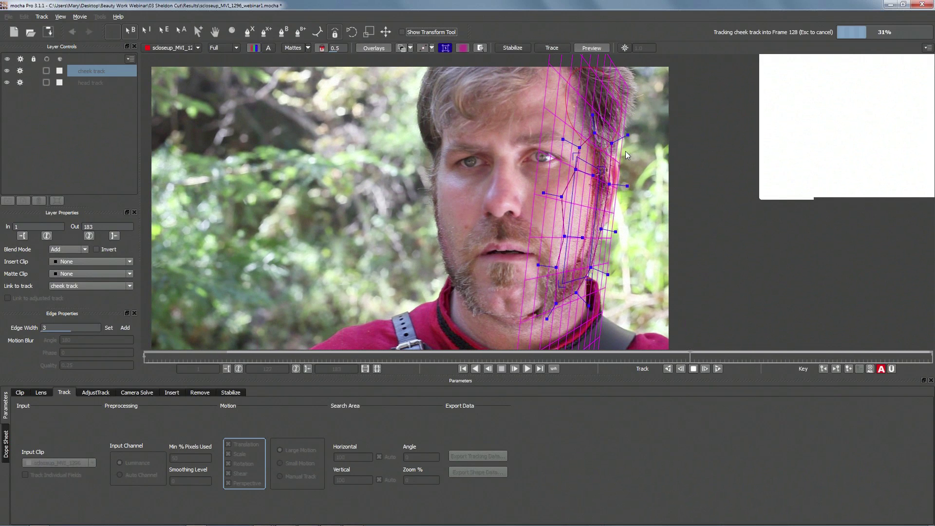
{"action": "key", "text": "ctrl+g"}
{"action": "key", "text": "ctrl+g"}
{"action": "key", "text": "ctrl+g"}
{"action": "key", "text": "ctrl+g"}
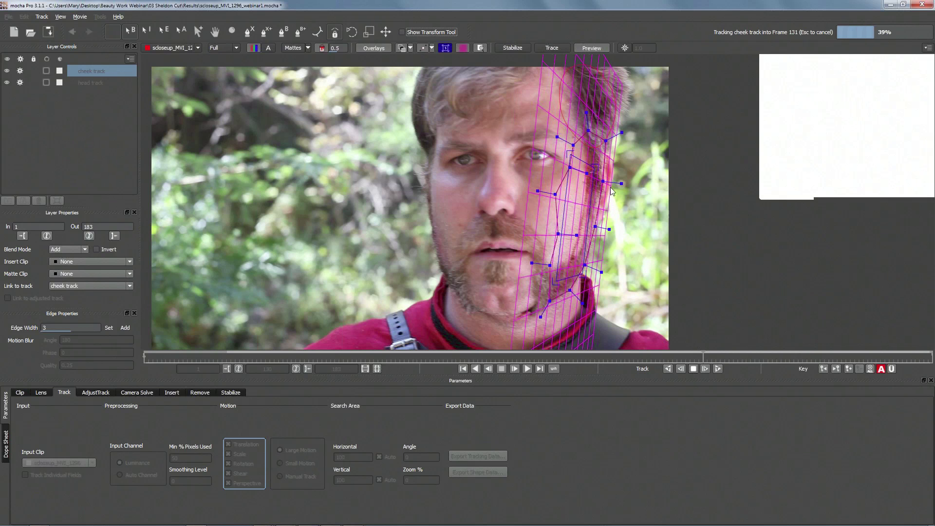
Let the cheek track layer finish tracking forward to frame 183 and return to the first frame.
{"action": "key", "text": "ctrl+g"}
{"action": "key", "text": "ctrl+g"}
{"action": "key", "text": "ctrl+g"}
{"action": "key", "text": "ctrl+g"}
{"action": "key", "text": "ctrl+g"}
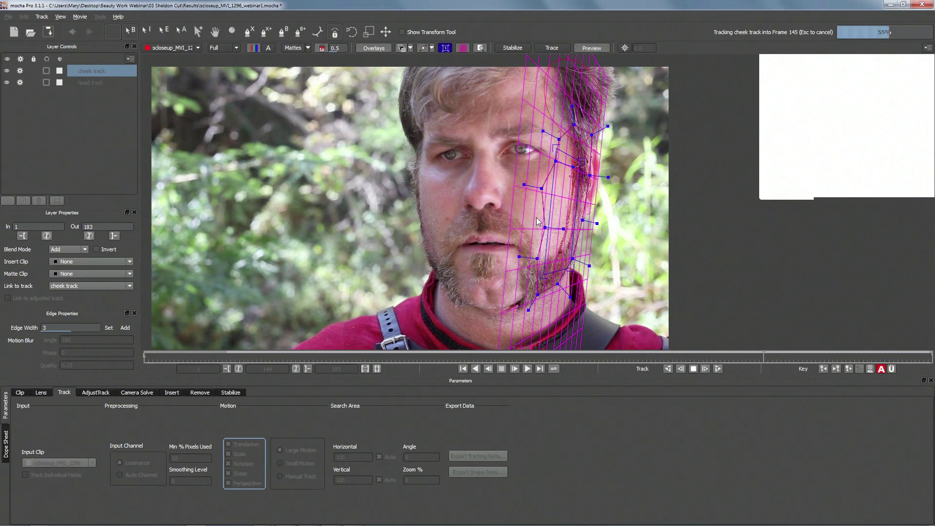
{"action": "key", "text": "Escape"}
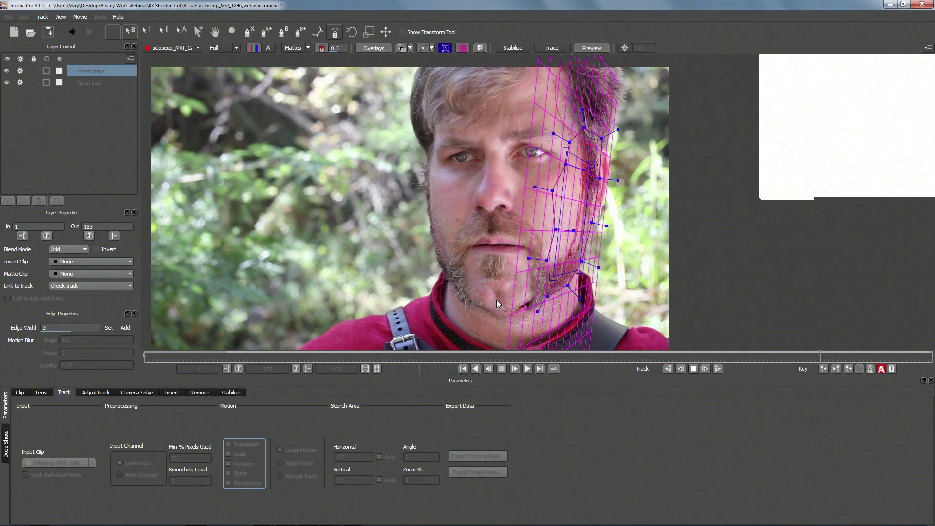
{"action": "key", "text": "Escape"}
{"action": "key", "text": "t"}
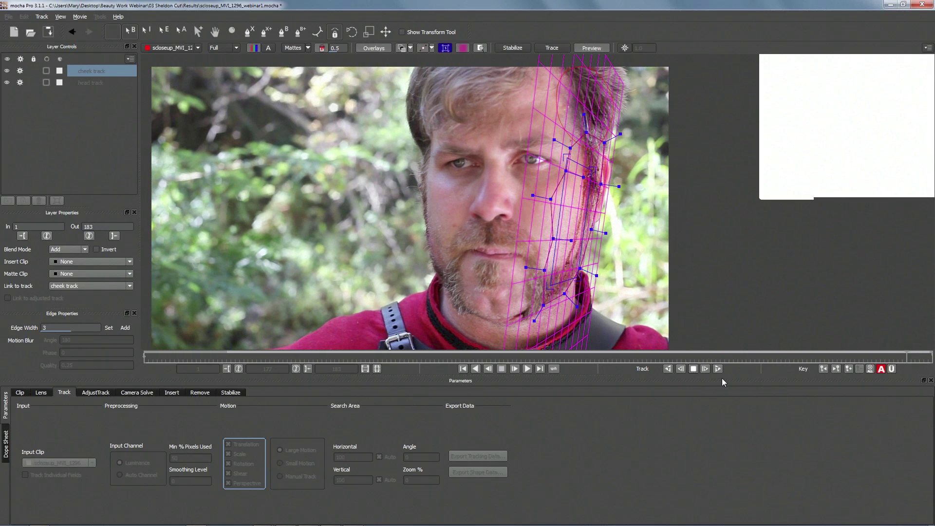
{"action": "key", "text": "Escape"}
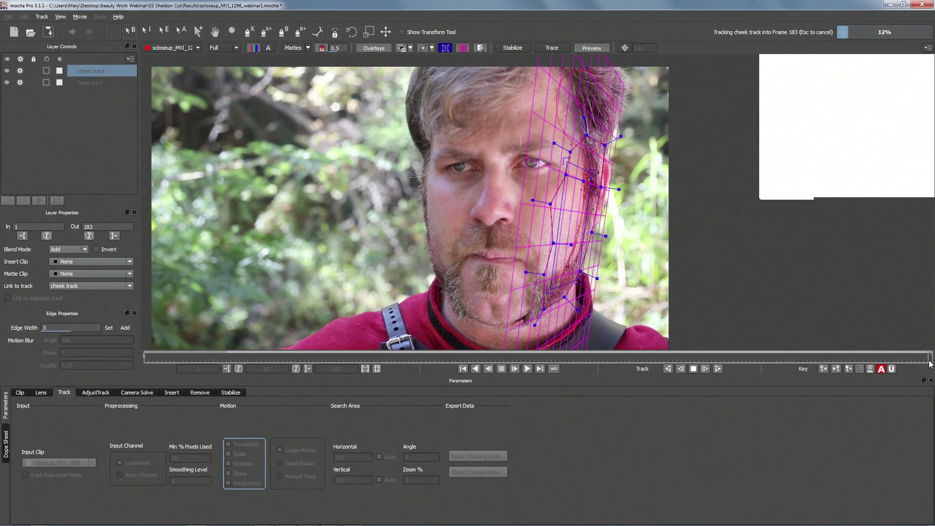
{"action": "left_click_drag", "start_coordinate": [931, 357], "coordinate": [152, 319]}
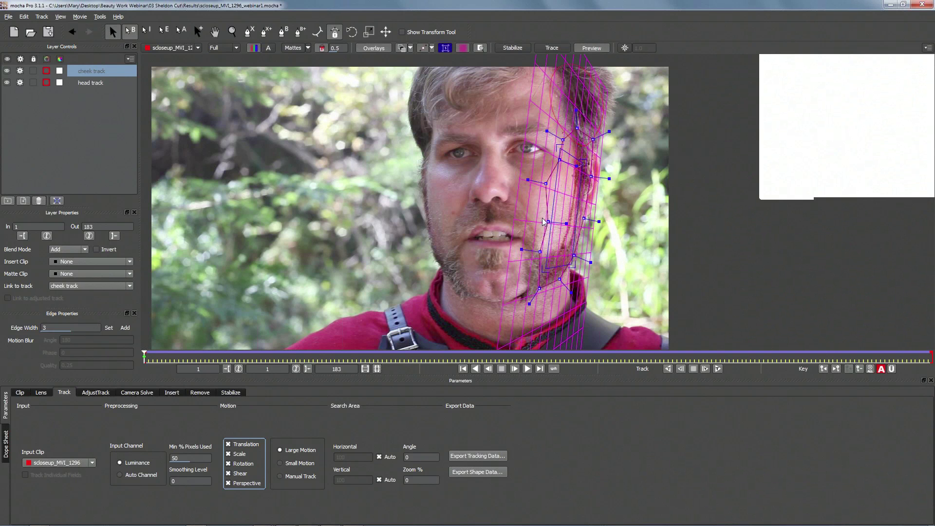
{"action": "left_click_drag", "start_coordinate": [145, 358], "coordinate": [80, 344]}
Fit the cheek track's planar surface corners along the bloodied cheek and hide the planar grid.
{"action": "left_click_drag", "start_coordinate": [563, 140], "coordinate": [588, 150]}
{"action": "left_click_drag", "start_coordinate": [546, 268], "coordinate": [545, 267]}
{"action": "left_click", "coordinate": [463, 48]}
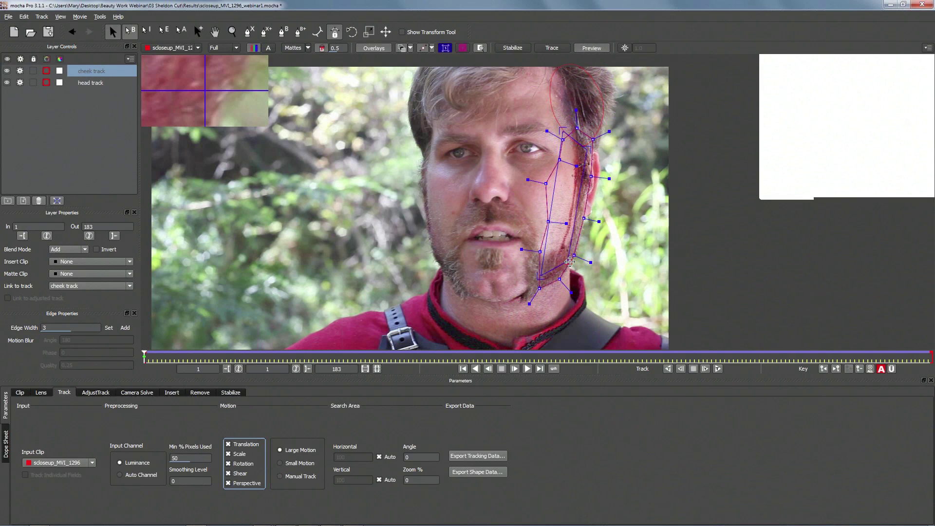
Reposition the corners of the head track's planar surface into a tilted frame over the side of the head above the temple.
{"action": "left_click", "coordinate": [598, 119]}
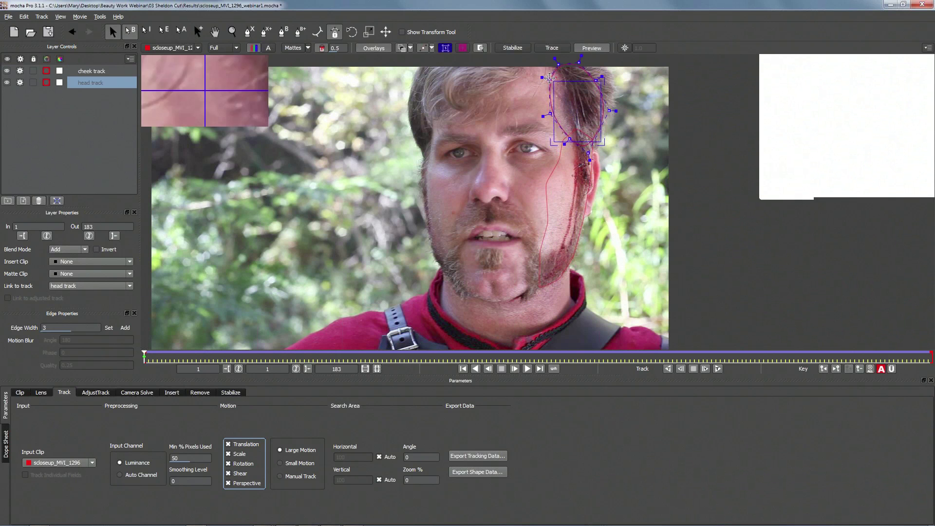
{"action": "left_click_drag", "start_coordinate": [602, 78], "coordinate": [579, 68]}
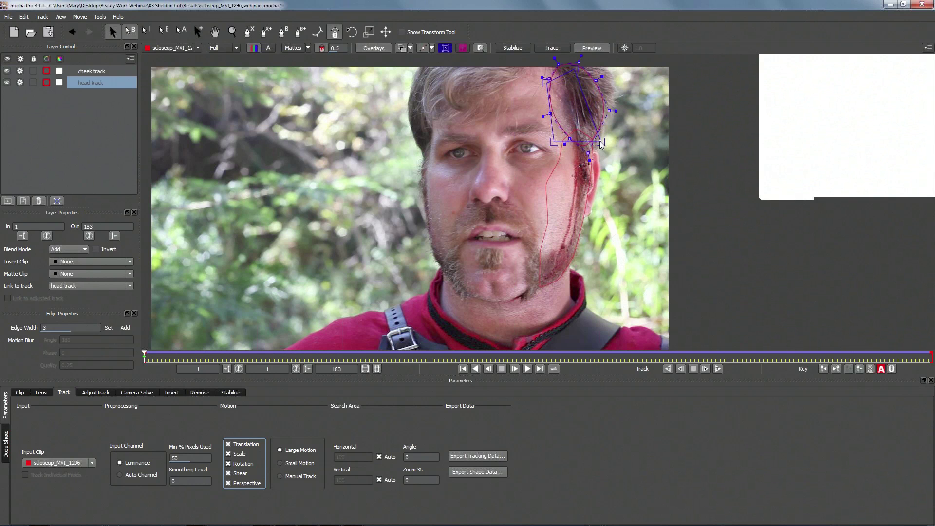
{"action": "left_click_drag", "start_coordinate": [602, 145], "coordinate": [580, 147]}
{"action": "left_click_drag", "start_coordinate": [547, 79], "coordinate": [569, 70]}
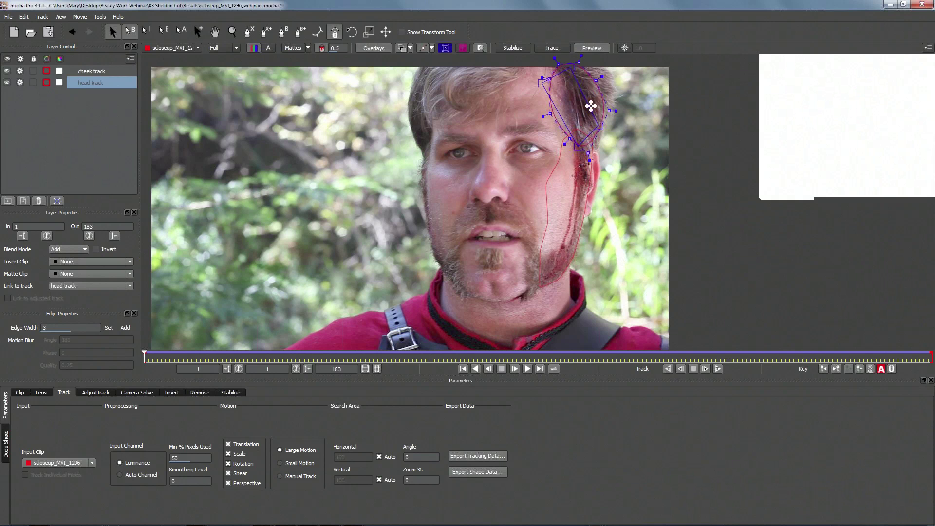
{"action": "left_click_drag", "start_coordinate": [602, 125], "coordinate": [573, 144]}
Import scalp_cut3.png as the insert clip of the head track layer.
{"action": "left_click", "coordinate": [72, 262]}
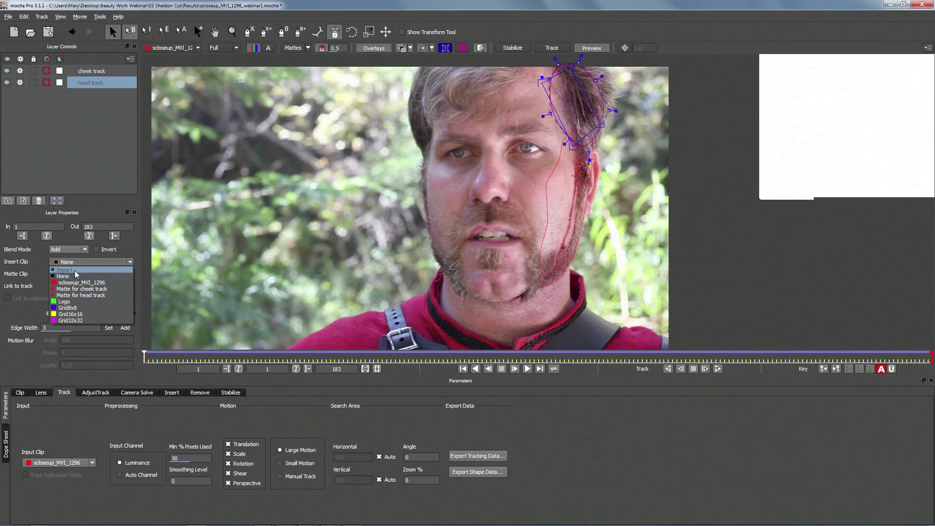
{"action": "left_click", "coordinate": [79, 270]}
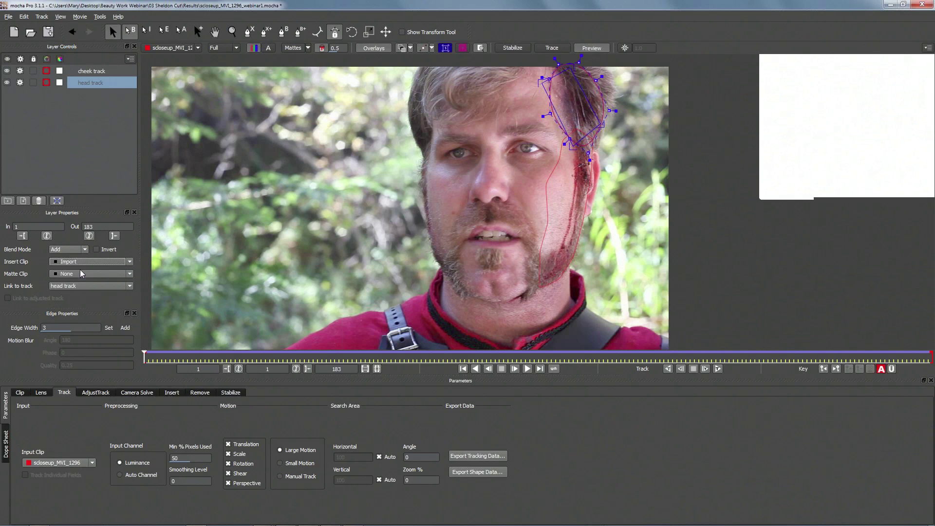
{"action": "left_click", "coordinate": [538, 184]}
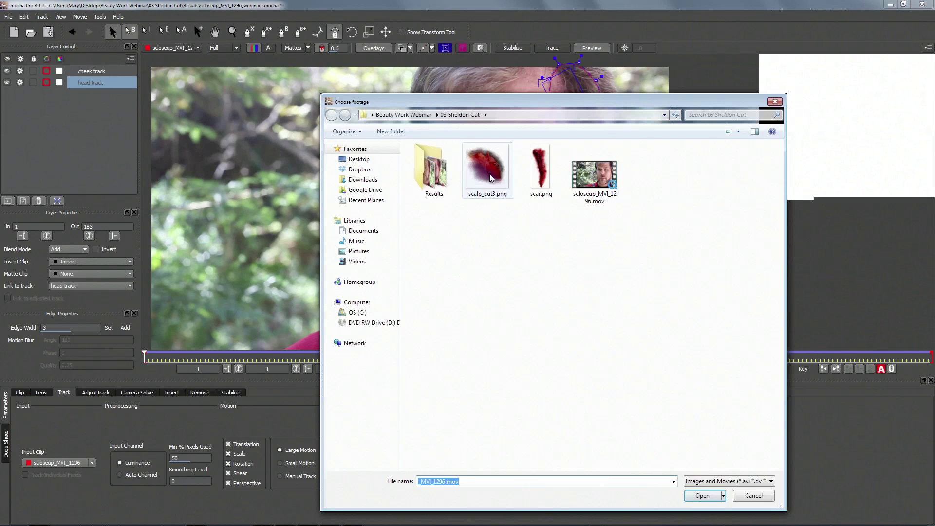
{"action": "left_click", "coordinate": [703, 497]}
{"action": "left_click", "coordinate": [534, 369]}
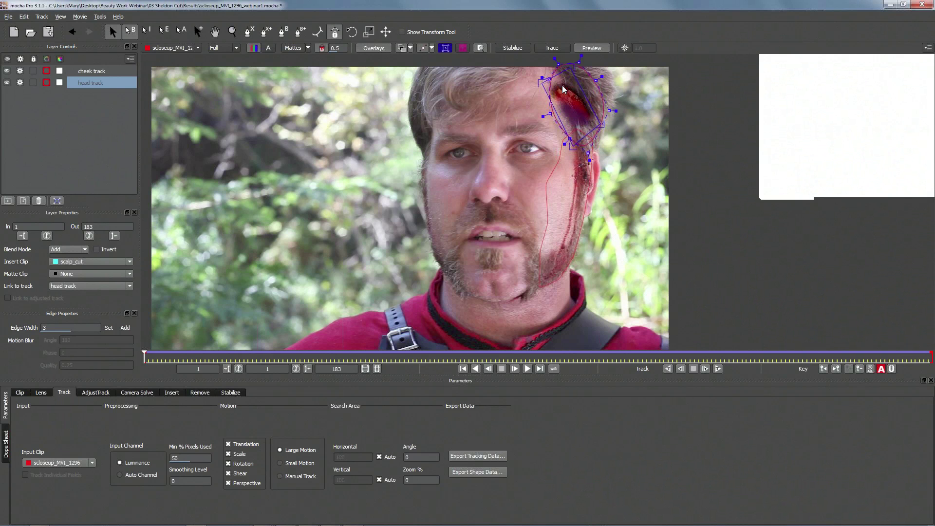
Stretch the head track's surface so the scalp cut covers the hair and temple on the side of the head.
{"action": "left_click_drag", "start_coordinate": [538, 161], "coordinate": [598, 199]}
{"action": "mouse_move", "coordinate": [553, 104]}
{"action": "left_mouse_down"}
{"action": "mouse_move", "coordinate": [563, 104]}
{"action": "mouse_move", "coordinate": [560, 90]}
{"action": "left_mouse_up"}
{"action": "left_click_drag", "start_coordinate": [517, 117], "coordinate": [515, 117]}
{"action": "left_click", "coordinate": [619, 221]}
Import scar.png as the insert clip of the cheek track layer.
{"action": "left_click", "coordinate": [569, 242]}
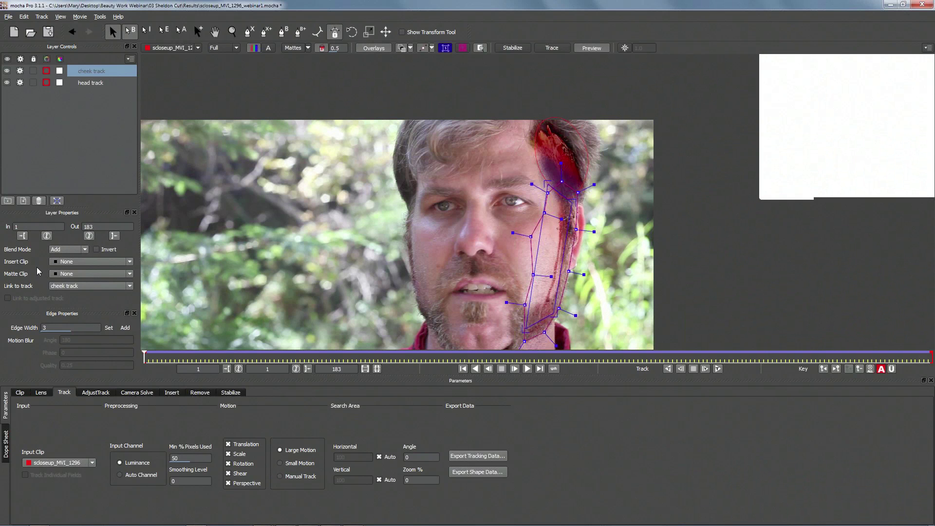
{"action": "left_click", "coordinate": [74, 263]}
{"action": "left_click", "coordinate": [76, 270]}
{"action": "left_click", "coordinate": [526, 182]}
{"action": "left_click", "coordinate": [556, 177]}
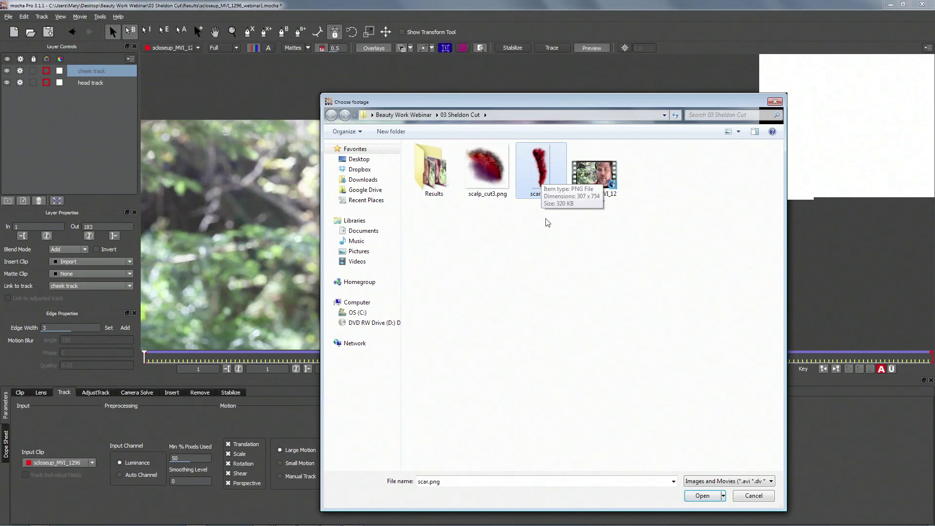
{"action": "left_click", "coordinate": [703, 497]}
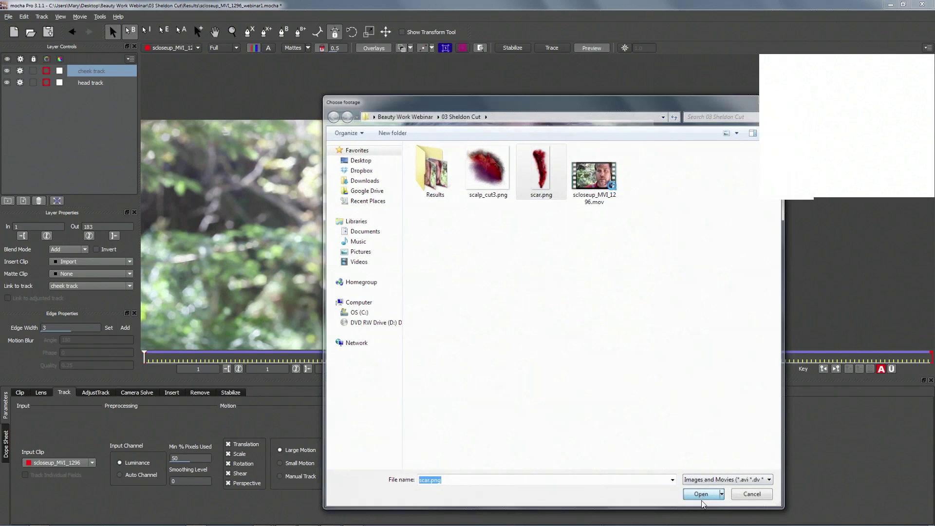
{"action": "left_click", "coordinate": [539, 367]}
Extend the cheek track's surface corners upward so the scar runs from the scalp cut down to the jaw.
{"action": "left_click_drag", "start_coordinate": [559, 193], "coordinate": [563, 171]}
{"action": "left_click_drag", "start_coordinate": [557, 300], "coordinate": [564, 297]}
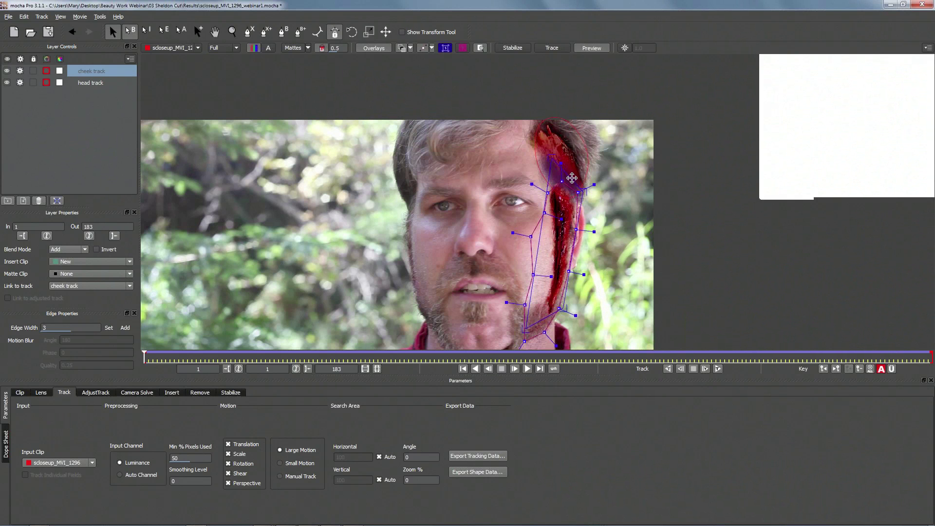
{"action": "left_click_drag", "start_coordinate": [574, 177], "coordinate": [578, 168]}
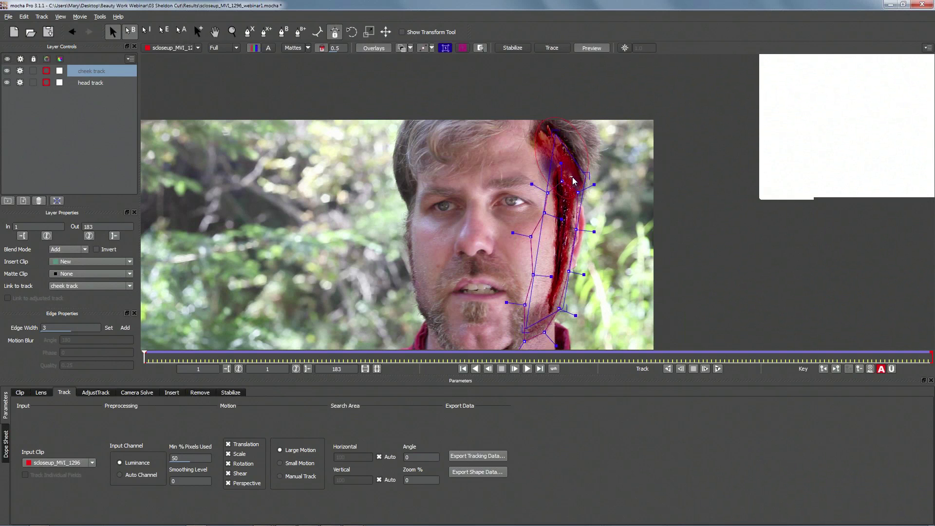
{"action": "left_click_drag", "start_coordinate": [559, 132], "coordinate": [560, 134]}
{"action": "left_click", "coordinate": [609, 214]}
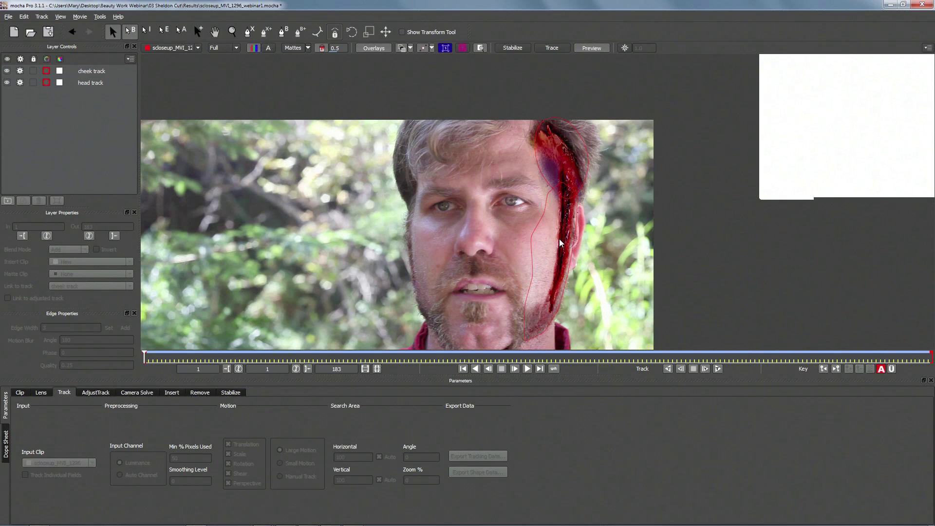
Readjust the head track's surface corners and the cheek track's surface so the scalp cut meets the top of the scar.
{"action": "left_click", "coordinate": [535, 155]}
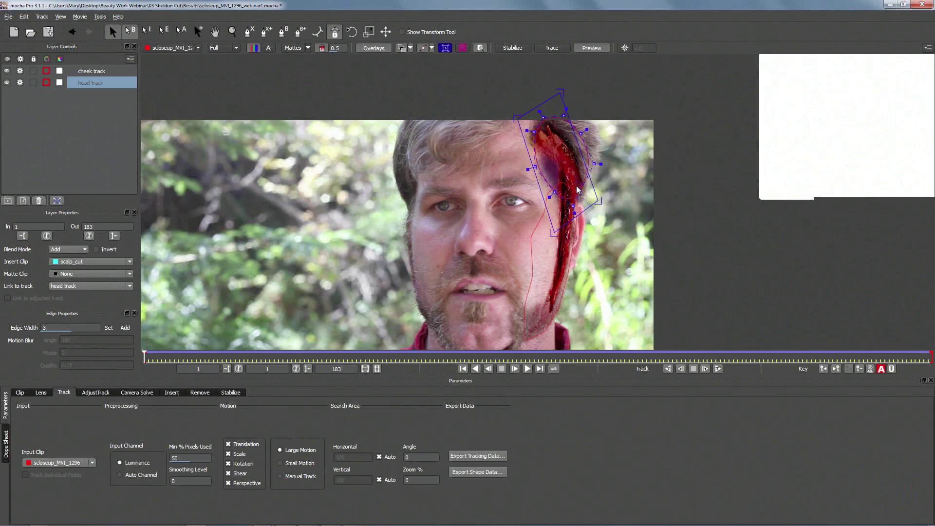
{"action": "left_click_drag", "start_coordinate": [600, 203], "coordinate": [587, 196]}
{"action": "left_click_drag", "start_coordinate": [564, 91], "coordinate": [563, 84]}
{"action": "left_click_drag", "start_coordinate": [514, 116], "coordinate": [515, 107]}
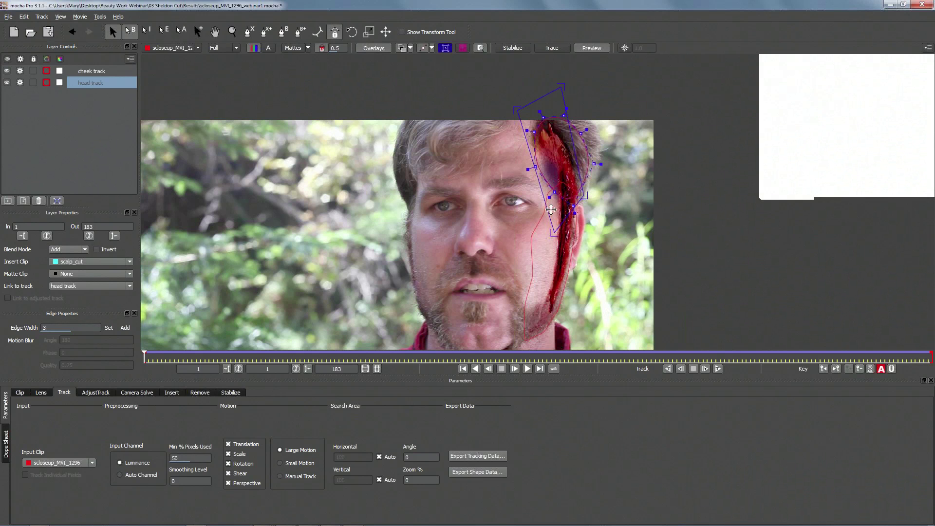
{"action": "left_click_drag", "start_coordinate": [539, 104], "coordinate": [536, 112]}
{"action": "left_click_drag", "start_coordinate": [570, 152], "coordinate": [562, 161]}
{"action": "left_click", "coordinate": [573, 152]}
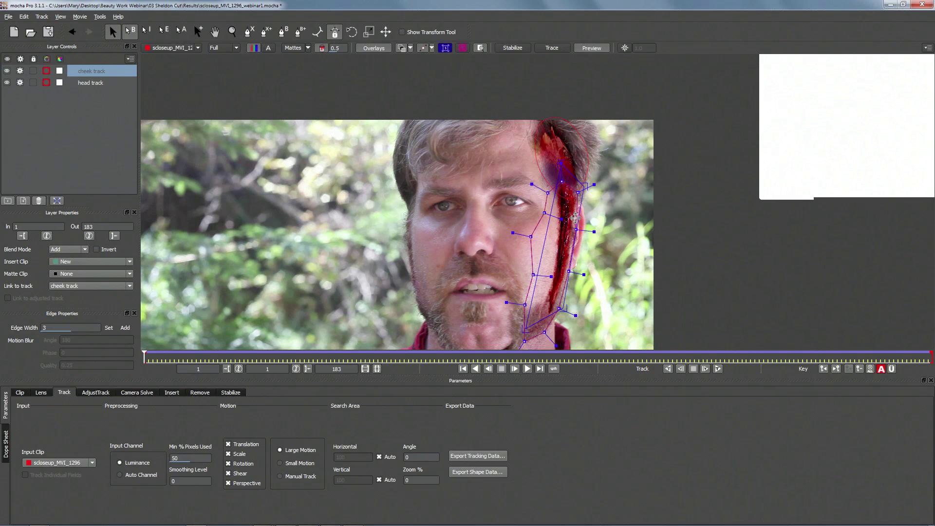
{"action": "left_click", "coordinate": [605, 166]}
Show the Insert module's warp mesh for the cheek track layer and set the mesh to Level 2.
{"action": "left_click", "coordinate": [171, 392]}
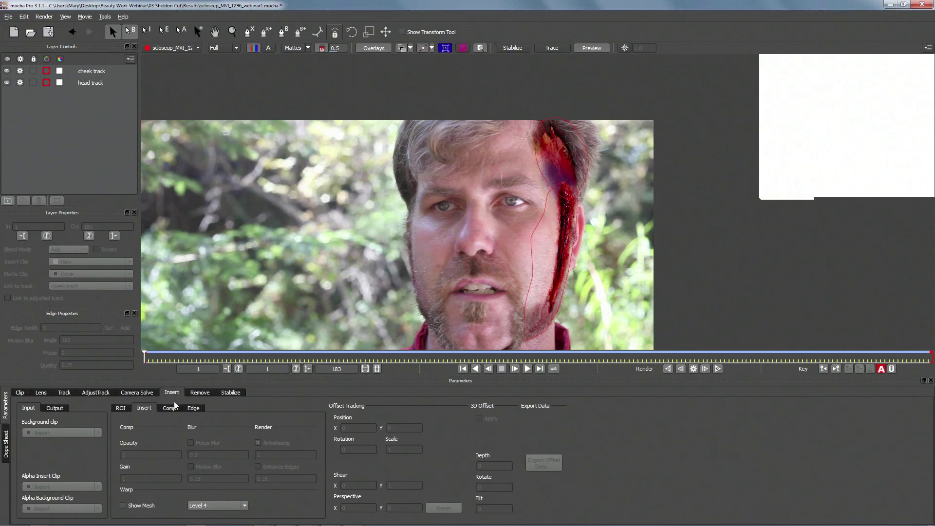
{"action": "left_click", "coordinate": [541, 205]}
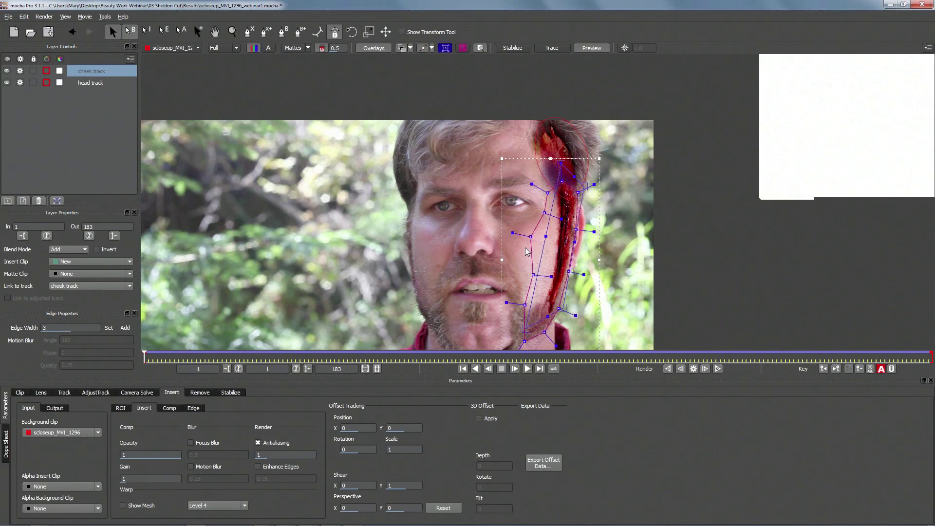
{"action": "key", "text": "z"}
{"action": "left_click_drag", "start_coordinate": [548, 221], "coordinate": [577, 205]}
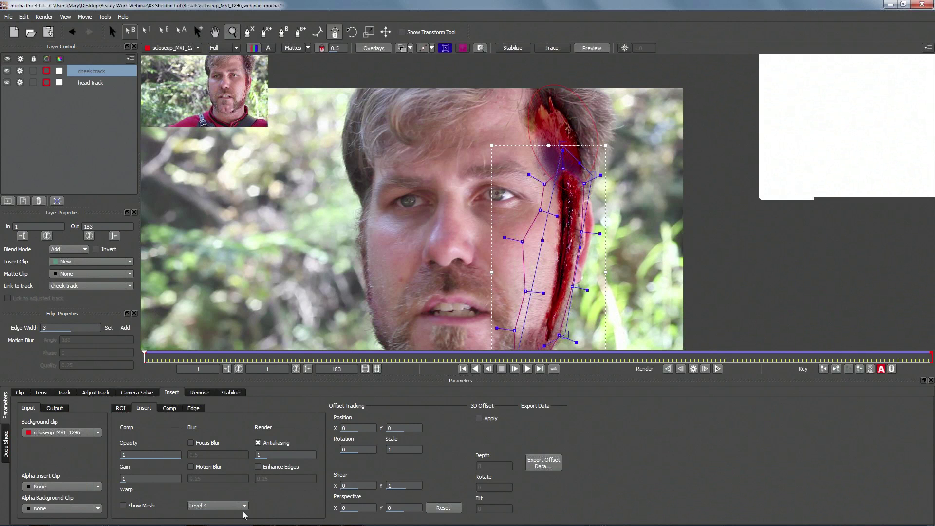
{"action": "left_click", "coordinate": [124, 506]}
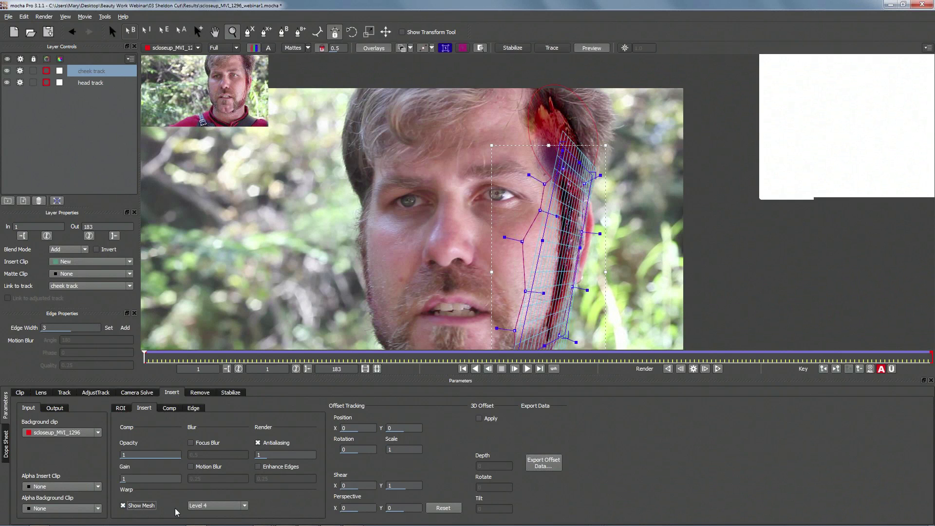
{"action": "left_click", "coordinate": [190, 506]}
{"action": "left_click", "coordinate": [213, 491]}
Warp the mesh points of the scar and scalp cut inserts to follow the contours of the face and head, and hide the mesh.
{"action": "key", "text": "s"}
{"action": "left_click", "coordinate": [556, 132]}
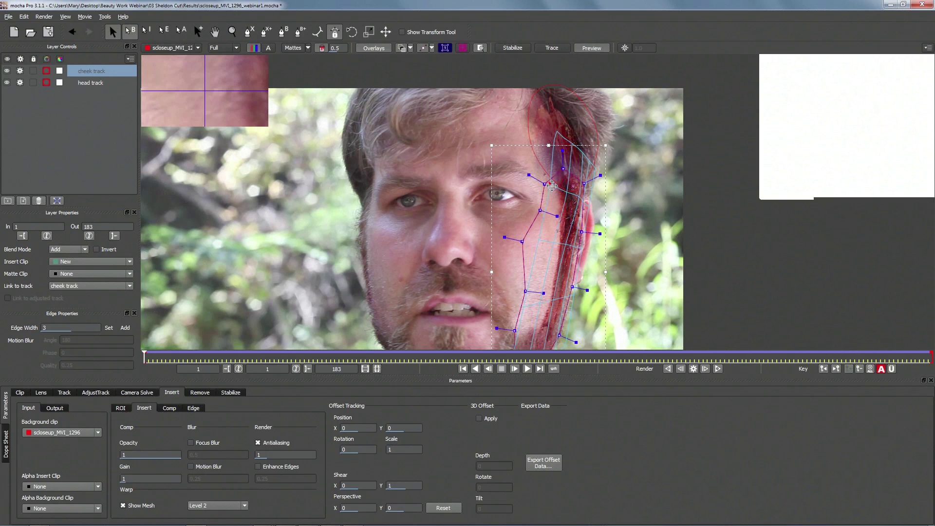
{"action": "left_click_drag", "start_coordinate": [574, 142], "coordinate": [569, 150]}
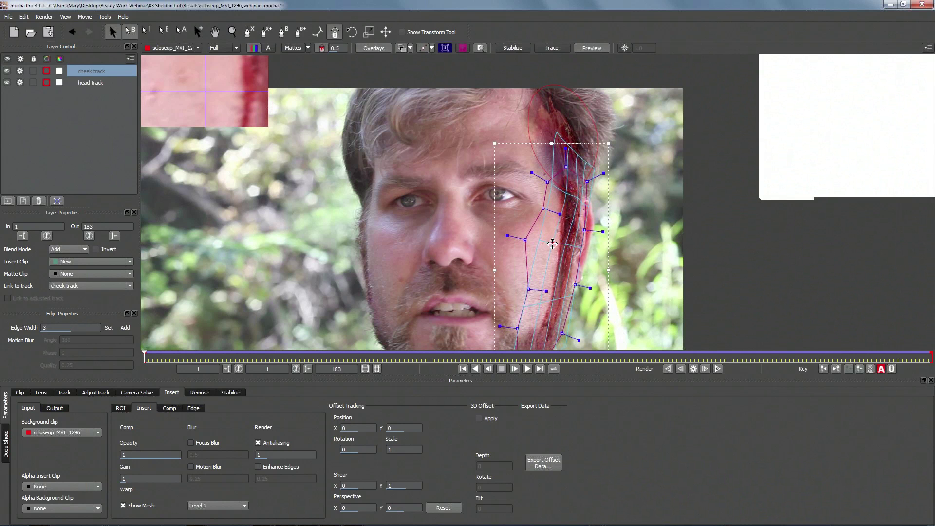
{"action": "left_click", "coordinate": [594, 167]}
{"action": "key", "text": "x"}
{"action": "left_click_drag", "start_coordinate": [563, 208], "coordinate": [582, 133]}
{"action": "key", "text": "s"}
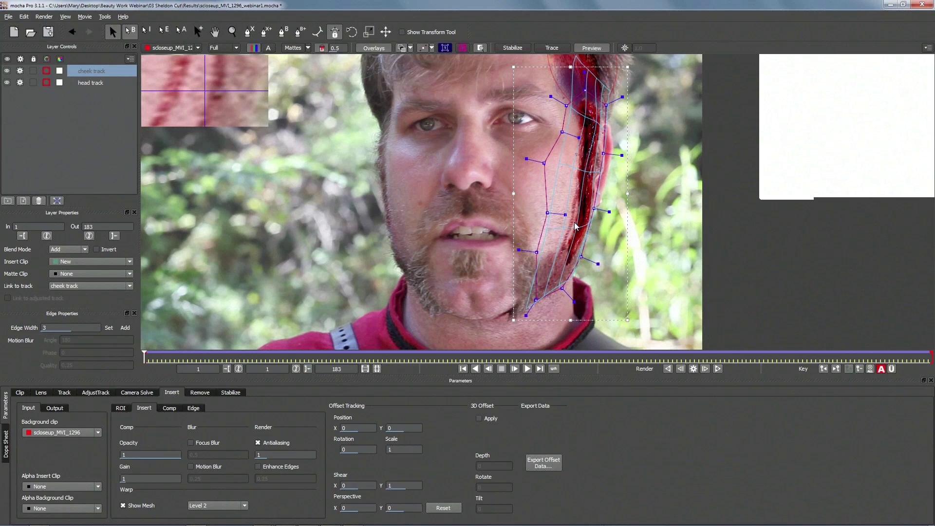
{"action": "key", "text": "x"}
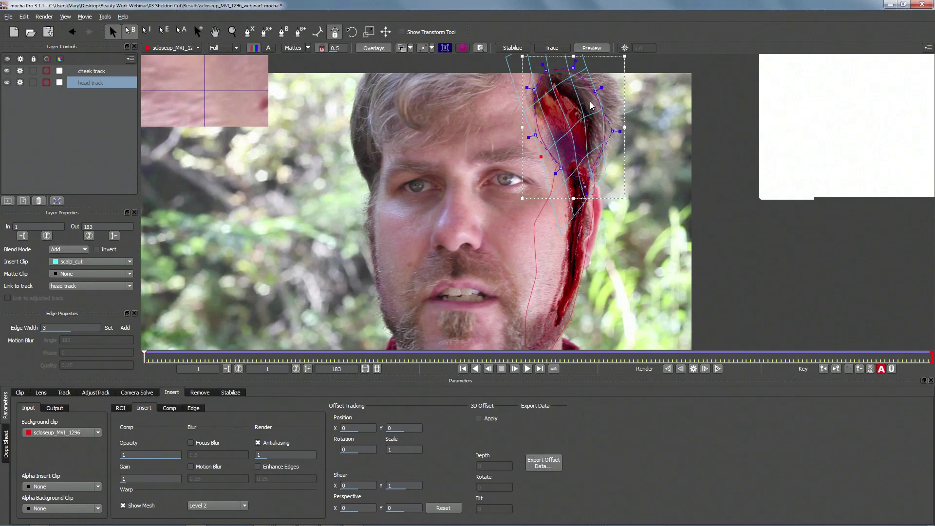
{"action": "left_click", "coordinate": [123, 505]}
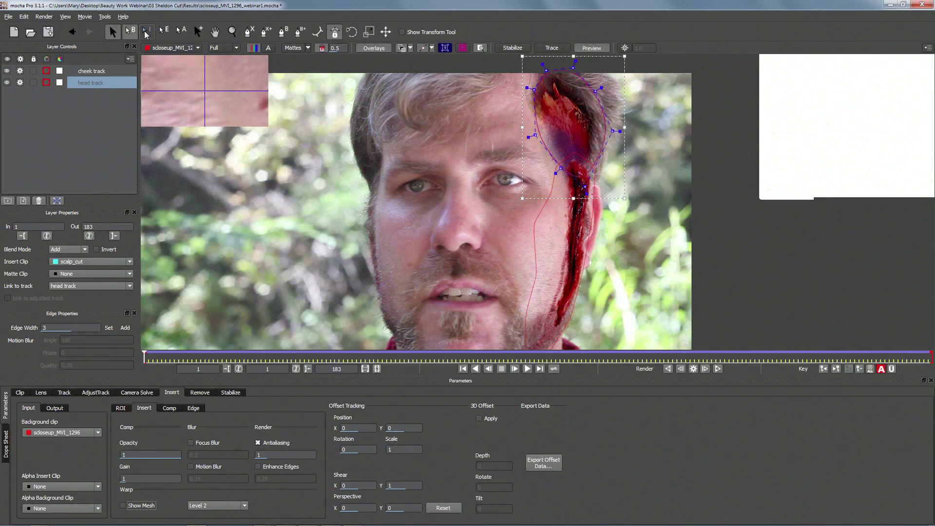
Preview the head track's matte and pull the spline's inner edge points inward to feather the scalp cut.
{"action": "left_click", "coordinate": [293, 49]}
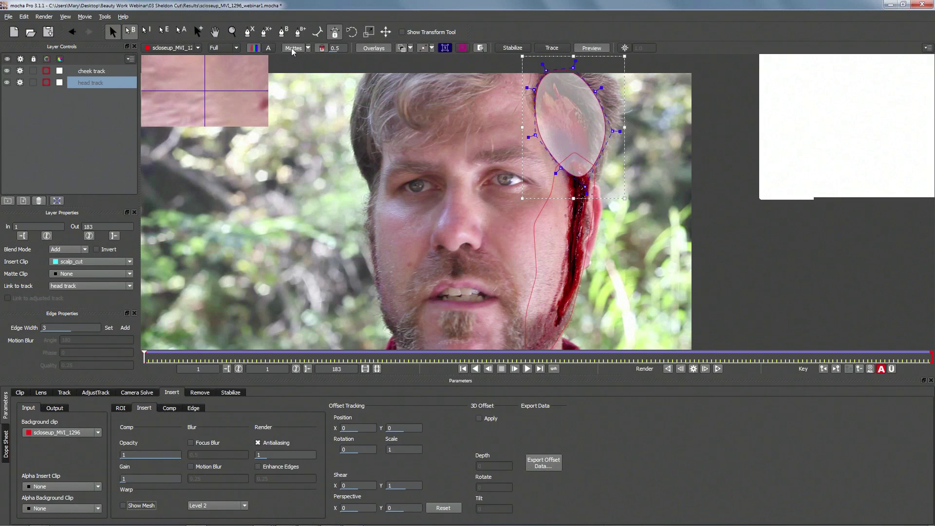
{"action": "left_click", "coordinate": [292, 52]}
{"action": "left_click", "coordinate": [536, 137]}
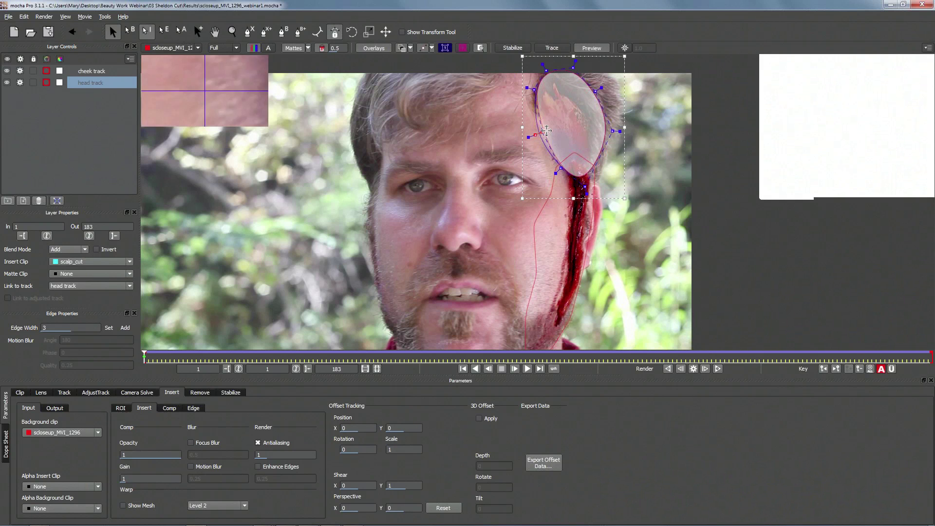
{"action": "left_click", "coordinate": [563, 168]}
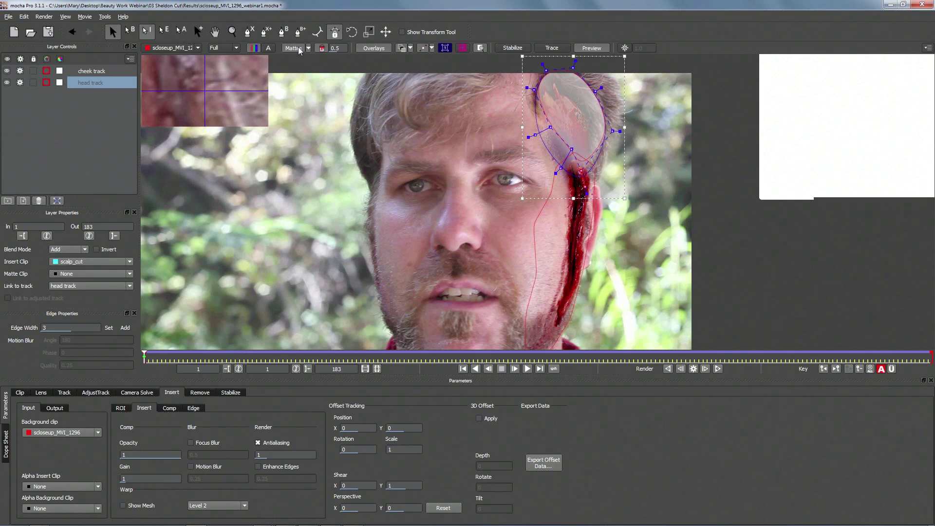
{"action": "left_click", "coordinate": [550, 128]}
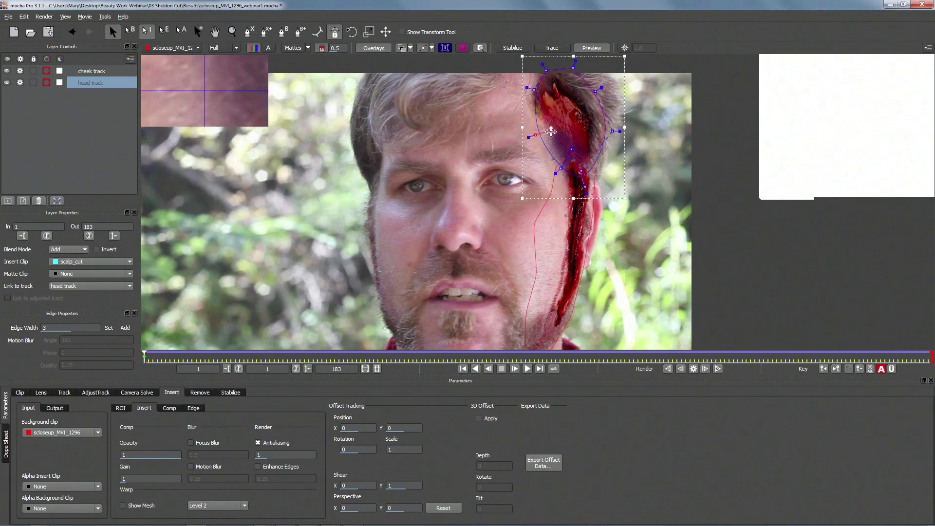
{"action": "left_click", "coordinate": [550, 85]}
{"action": "left_click", "coordinate": [574, 69]}
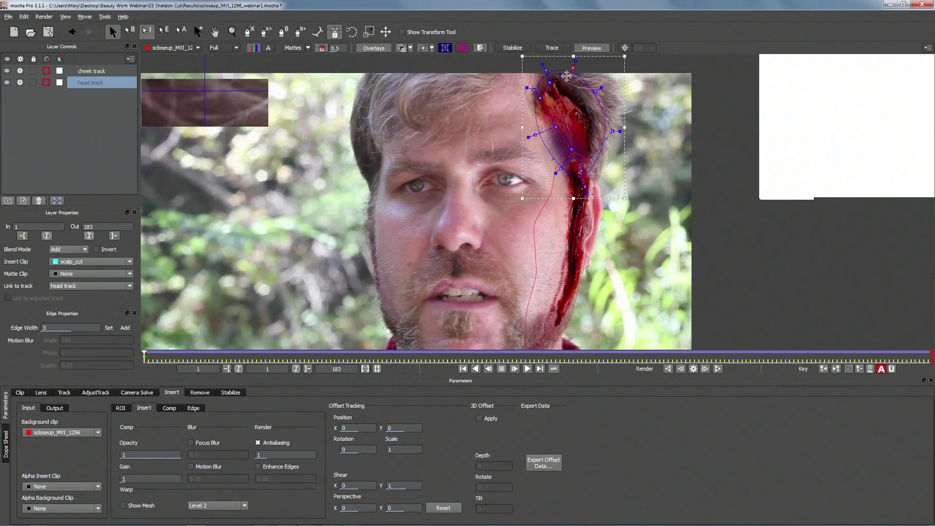
Enable Use Layer Mattes for the head track's insert and refine the inner feather points around the scalp cut.
{"action": "left_click", "coordinate": [170, 408]}
{"action": "left_click", "coordinate": [225, 465]}
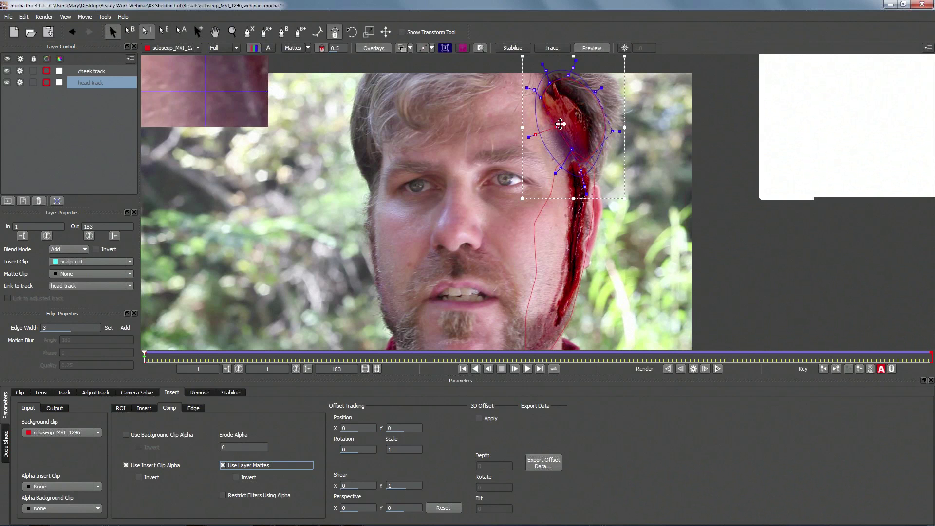
{"action": "left_click", "coordinate": [535, 136]}
{"action": "left_click_drag", "start_coordinate": [572, 149], "coordinate": [602, 132]}
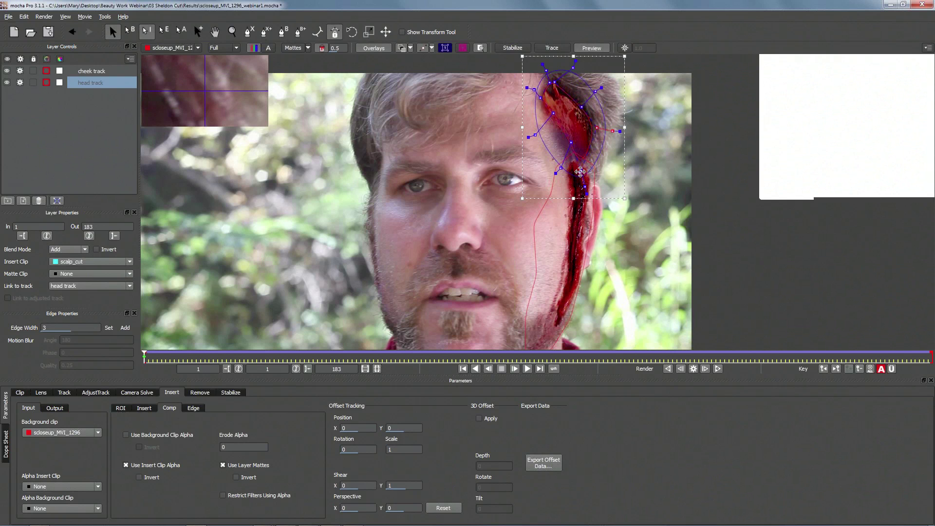
Adjust the edge points of the cheek track's spline around the scar and enable Use Layer Mattes for its insert.
{"action": "left_click", "coordinate": [552, 187]}
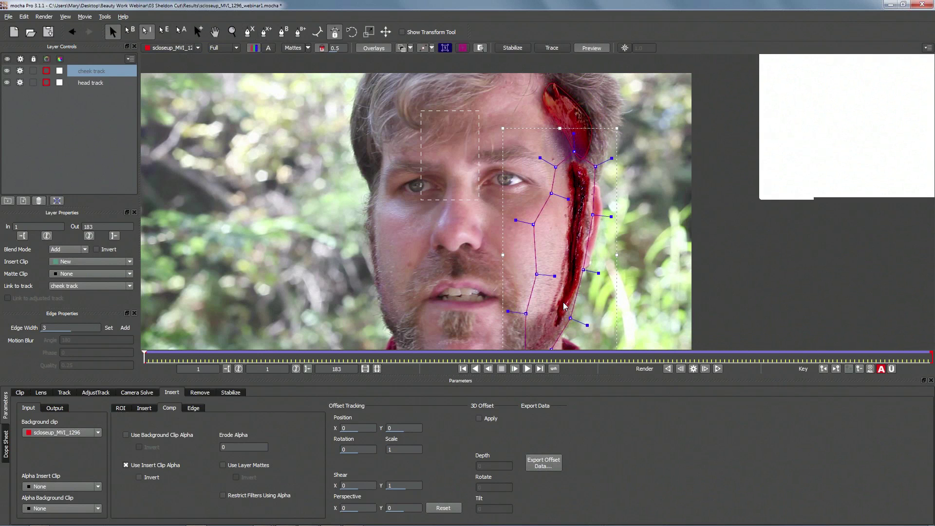
{"action": "left_click_drag", "start_coordinate": [574, 136], "coordinate": [574, 145]}
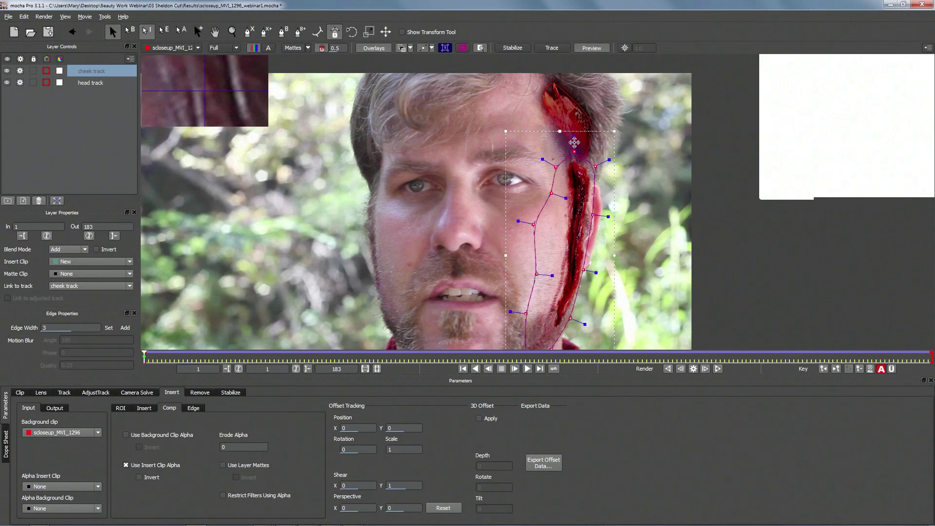
{"action": "left_click_drag", "start_coordinate": [554, 193], "coordinate": [552, 193]}
{"action": "left_click_drag", "start_coordinate": [575, 152], "coordinate": [595, 167]}
{"action": "left_click", "coordinate": [223, 466]}
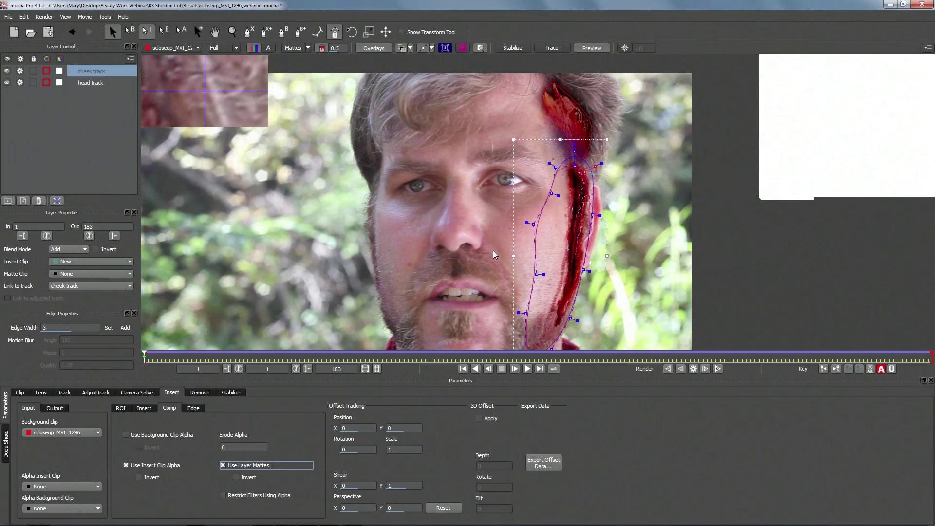
Pull the cheek track's inner edge points inward along both sides of the spline to feather the scar's matte.
{"action": "left_click_drag", "start_coordinate": [575, 170], "coordinate": [555, 166]}
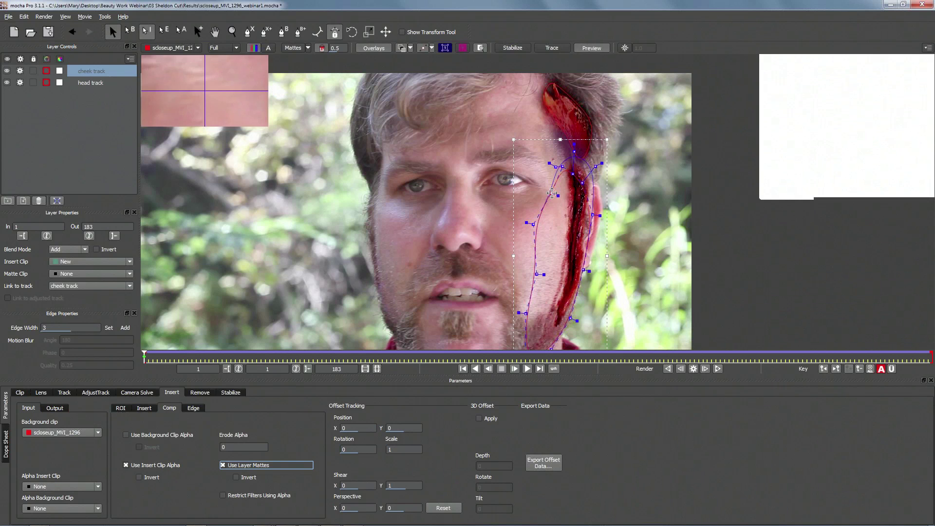
{"action": "left_click", "coordinate": [552, 194]}
{"action": "left_click_drag", "start_coordinate": [583, 270], "coordinate": [578, 270]}
{"action": "left_click_drag", "start_coordinate": [593, 215], "coordinate": [587, 216]}
{"action": "left_click_drag", "start_coordinate": [570, 317], "coordinate": [564, 317]}
{"action": "left_click", "coordinate": [527, 314]}
{"action": "left_click_drag", "start_coordinate": [534, 225], "coordinate": [563, 232]}
{"action": "left_click_drag", "start_coordinate": [544, 275], "coordinate": [559, 278]}
{"action": "left_click", "coordinate": [534, 313]}
{"action": "left_click_drag", "start_coordinate": [540, 313], "coordinate": [552, 317]}
{"action": "left_click_drag", "start_coordinate": [563, 167], "coordinate": [577, 179]}
{"action": "left_click", "coordinate": [594, 169]}
{"action": "left_click", "coordinate": [582, 211]}
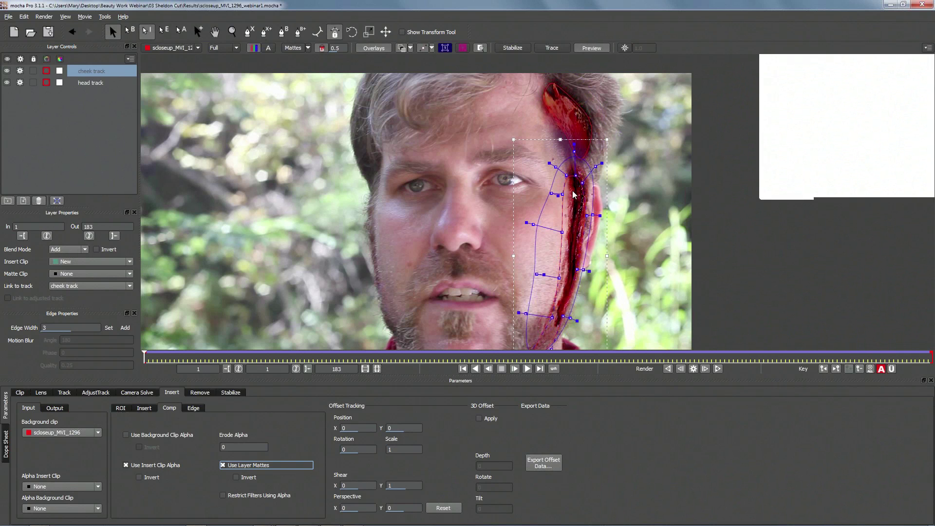
Extend the cheek track's top outer feather point up into the scalp cut and adjust the surface's upper corners.
{"action": "left_click", "coordinate": [163, 31]}
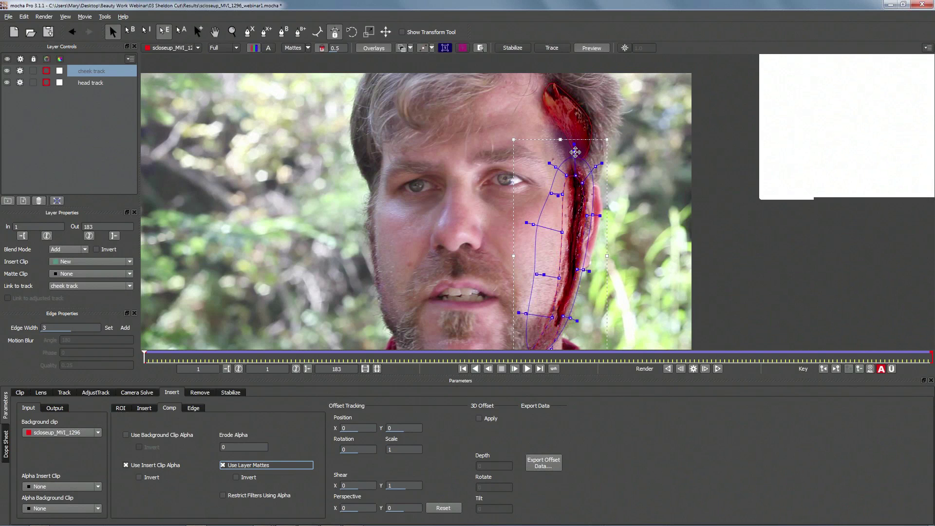
{"action": "left_click_drag", "start_coordinate": [574, 150], "coordinate": [576, 117]}
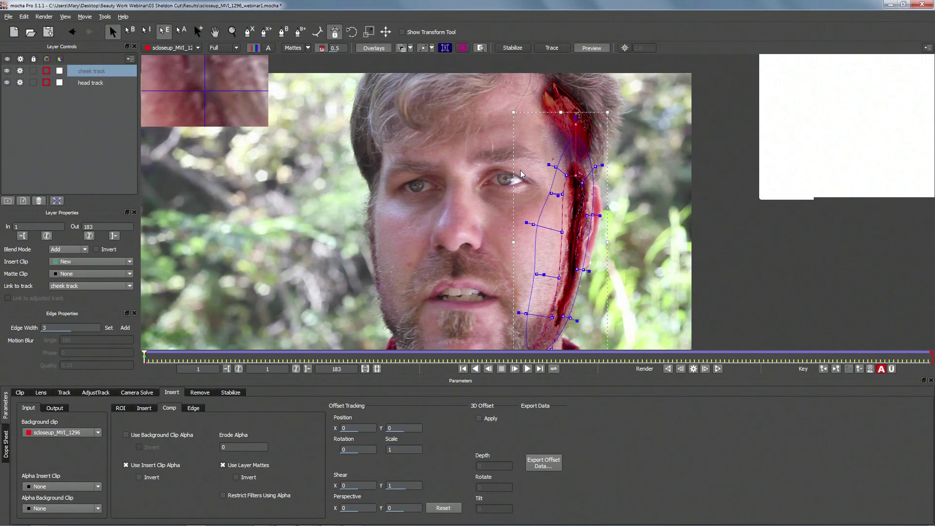
{"action": "left_click", "coordinate": [445, 48]}
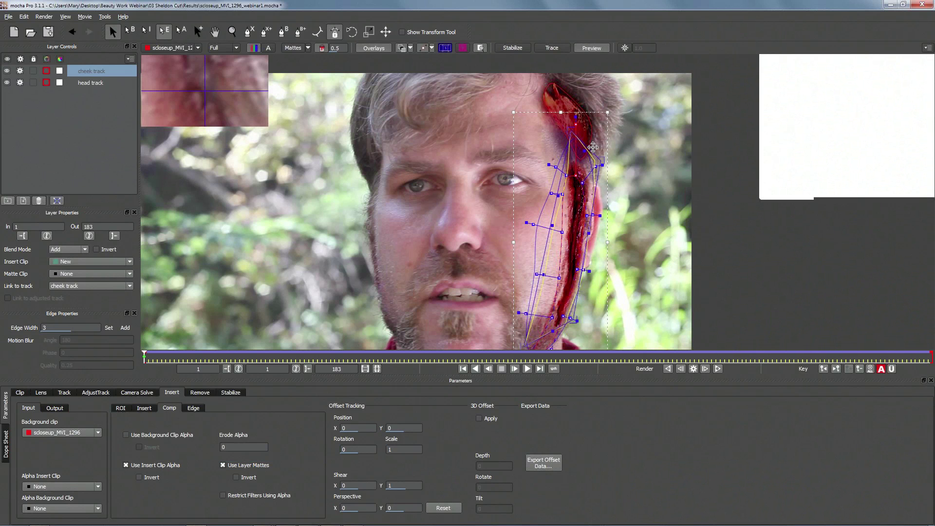
{"action": "left_click_drag", "start_coordinate": [591, 145], "coordinate": [592, 147]}
{"action": "left_click", "coordinate": [640, 169]}
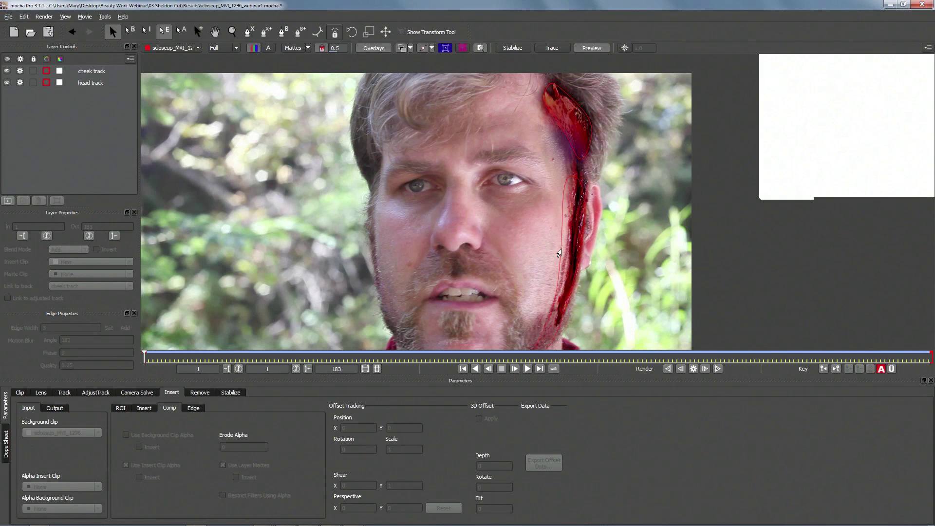
Set the insert opacity to 0.8 for both the head track and the cheek track layers.
{"action": "left_click", "coordinate": [143, 409]}
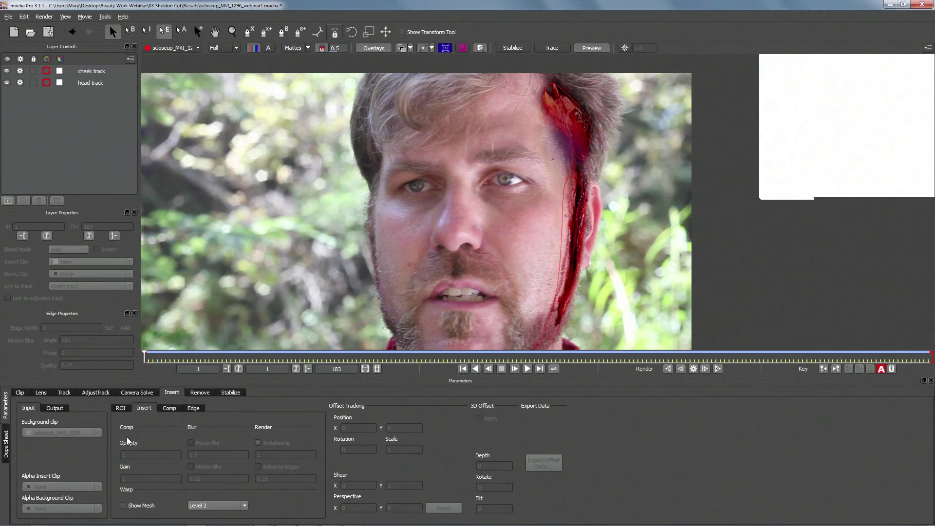
{"action": "left_click", "coordinate": [582, 155]}
{"action": "left_click", "coordinate": [161, 456]}
{"action": "type", "text": ".8"}
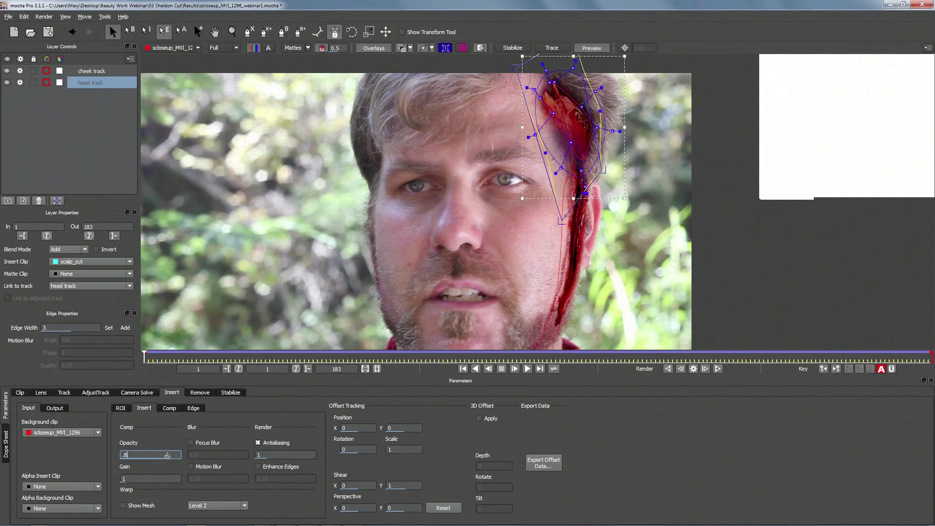
{"action": "left_click", "coordinate": [561, 255]}
{"action": "left_click", "coordinate": [150, 454]}
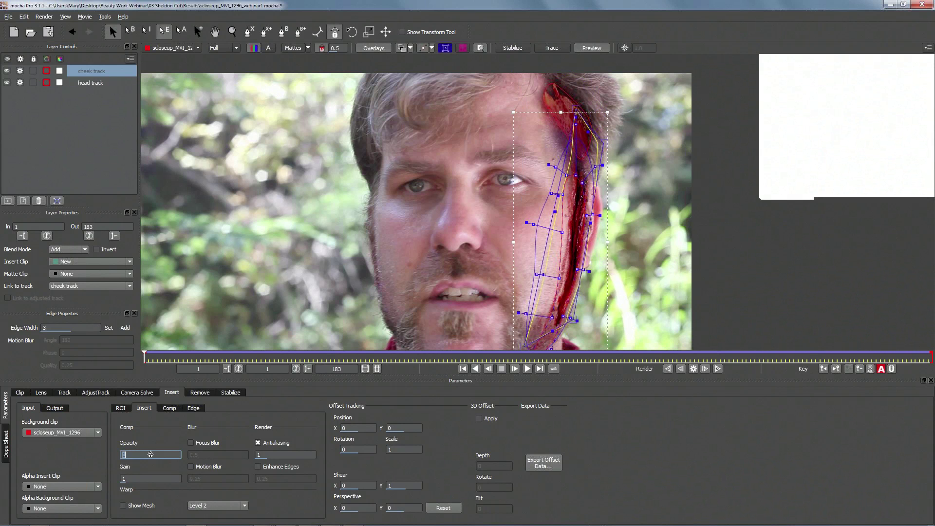
{"action": "type", "text": ".8"}
{"action": "left_click", "coordinate": [621, 240]}
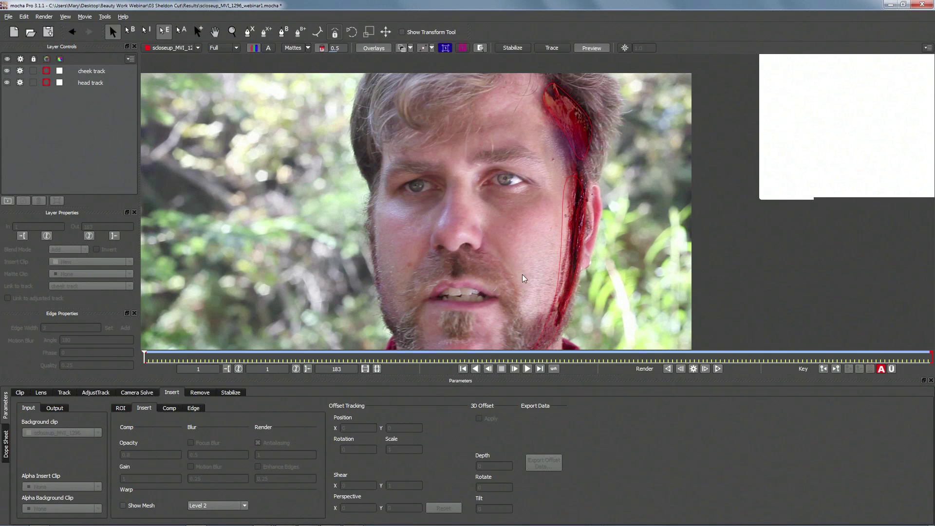
Play the composite with the overlays hidden and the whole frame in view, and return to the first frame.
{"action": "left_click", "coordinate": [232, 35]}
{"action": "mouse_move", "coordinate": [484, 180]}
{"action": "left_mouse_down"}
{"action": "mouse_move", "coordinate": [484, 201]}
{"action": "mouse_move", "coordinate": [465, 163]}
{"action": "mouse_move", "coordinate": [468, 183]}
{"action": "left_mouse_up"}
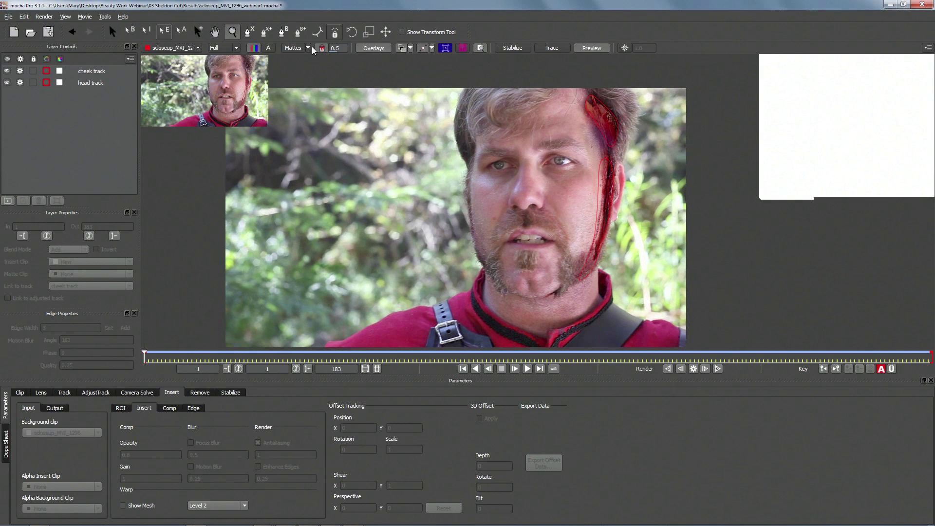
{"action": "key", "text": "x"}
{"action": "left_click_drag", "start_coordinate": [409, 211], "coordinate": [394, 204]}
{"action": "key", "text": "space"}
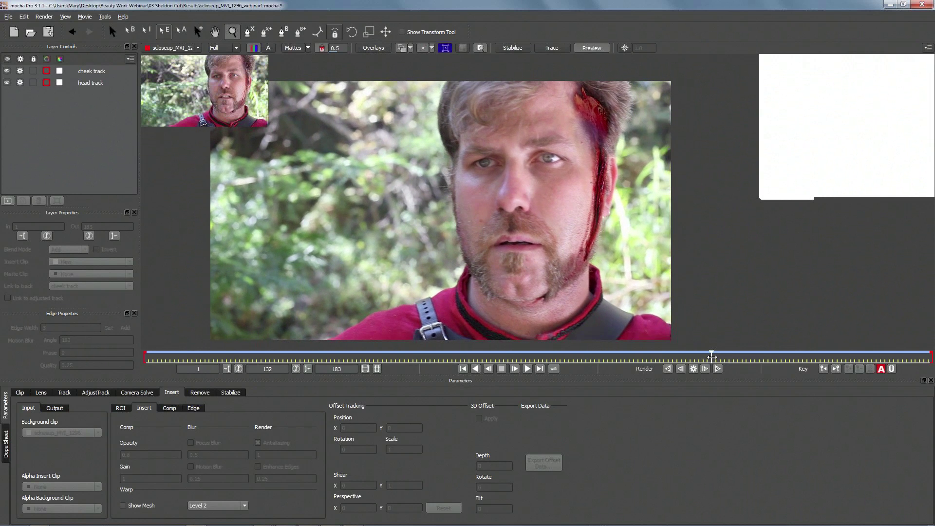
{"action": "key", "text": "Home"}
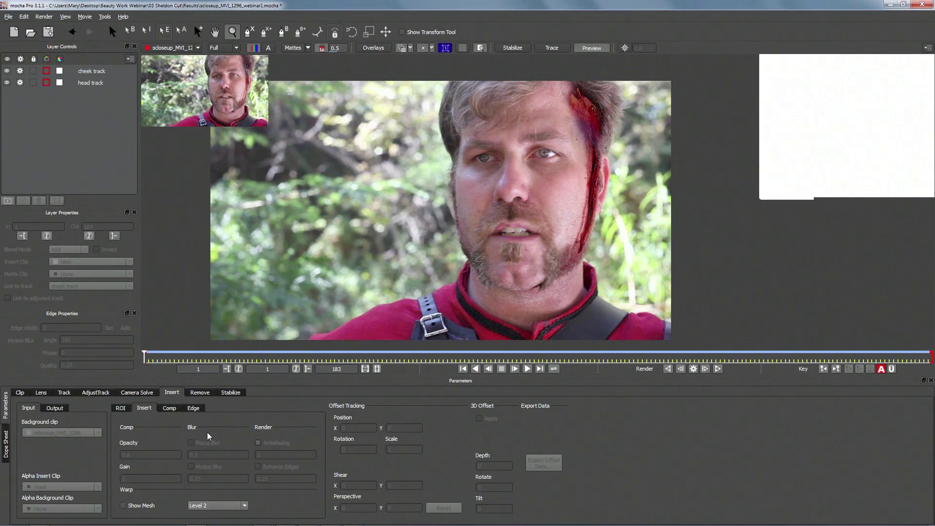
Enable motion blur on the cheek track and head track inserts and render the composite forward through the clip.
{"action": "left_click", "coordinate": [97, 73]}
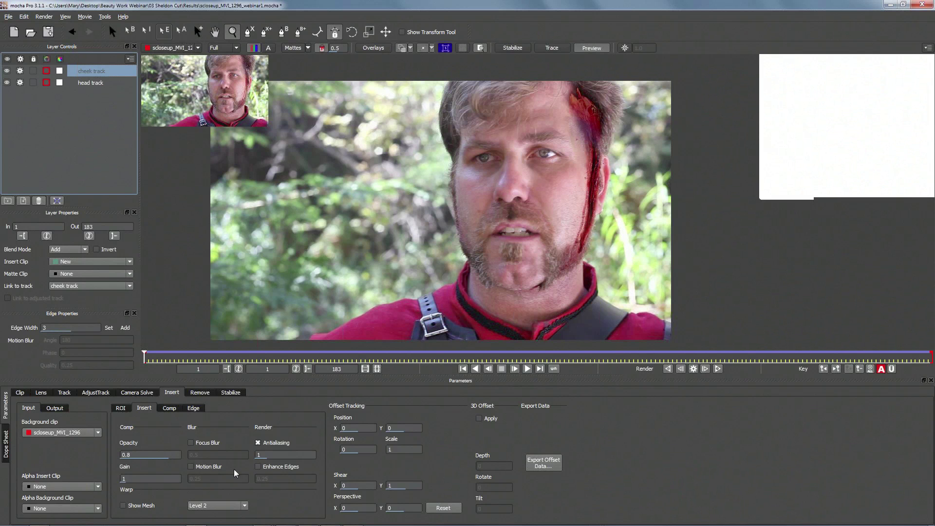
{"action": "left_click", "coordinate": [190, 467]}
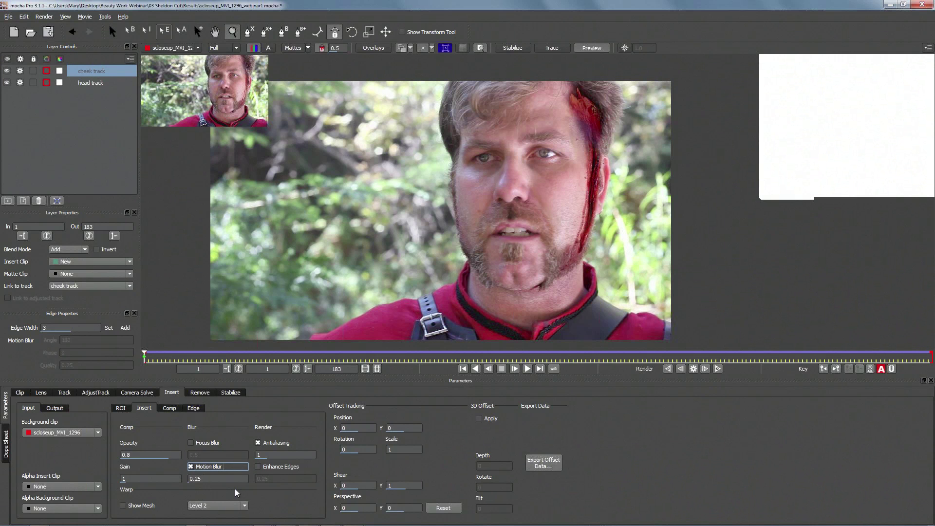
{"action": "left_click", "coordinate": [85, 84]}
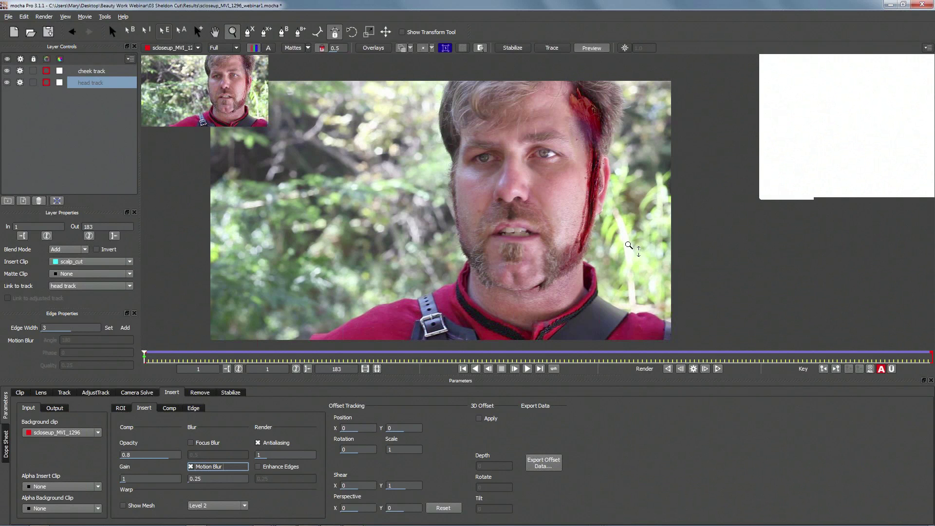
{"action": "left_click", "coordinate": [719, 369]}
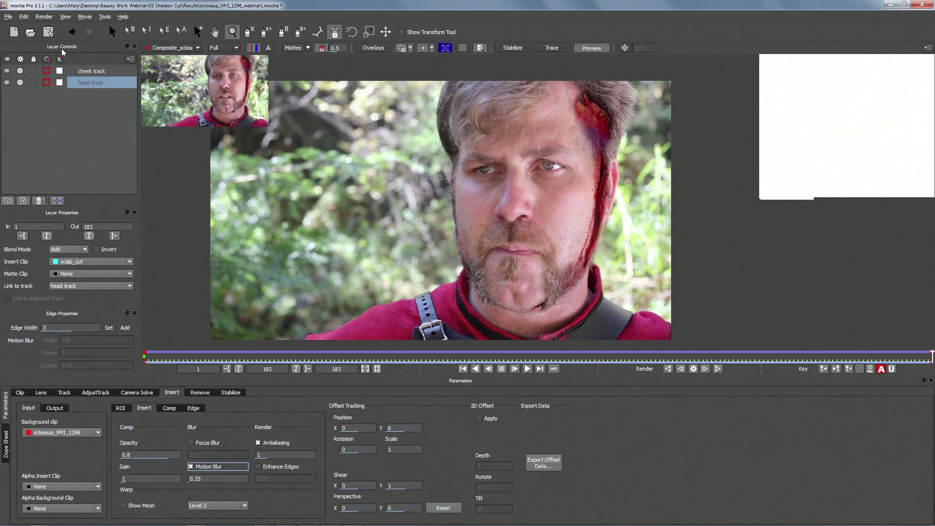
{"action": "left_click", "coordinate": [9, 17]}
{"action": "key", "text": "Escape"}
{"action": "left_click", "coordinate": [31, 32]}
{"action": "left_click_drag", "start_coordinate": [91, 17], "coordinate": [215, 24]}
{"action": "left_click", "coordinate": [247, 106]}
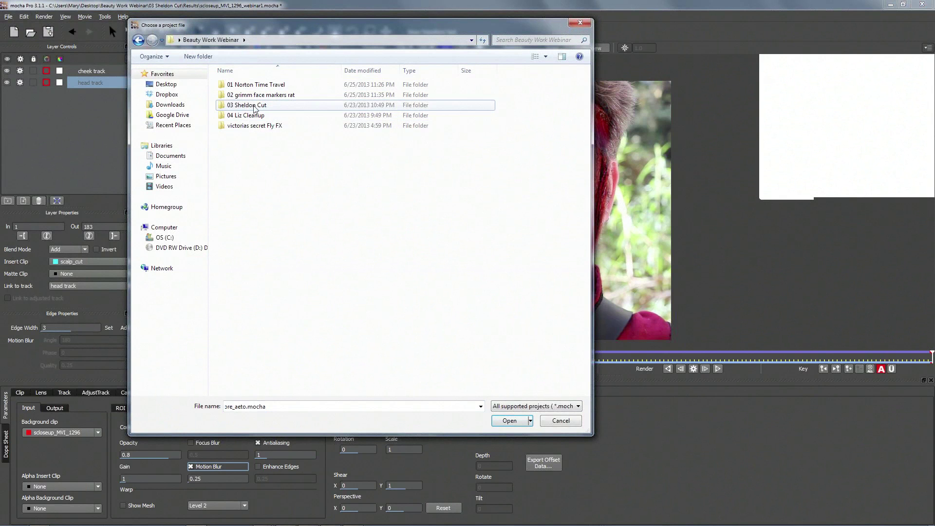
{"action": "double_click", "coordinate": [252, 116]}
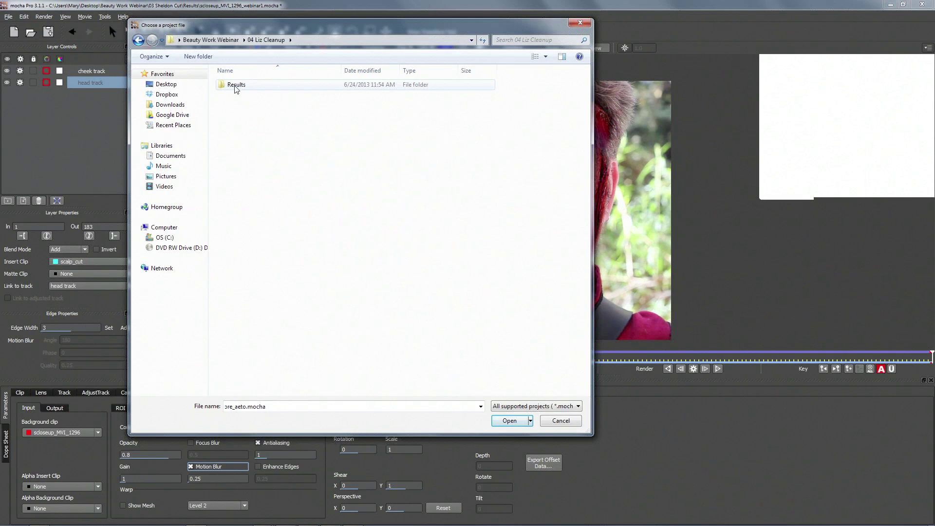
{"action": "left_click", "coordinate": [557, 422]}
Start a new project and discard the changes to the current one.
{"action": "left_click", "coordinate": [8, 16]}
{"action": "left_click", "coordinate": [29, 68]}
{"action": "left_click", "coordinate": [478, 287]}
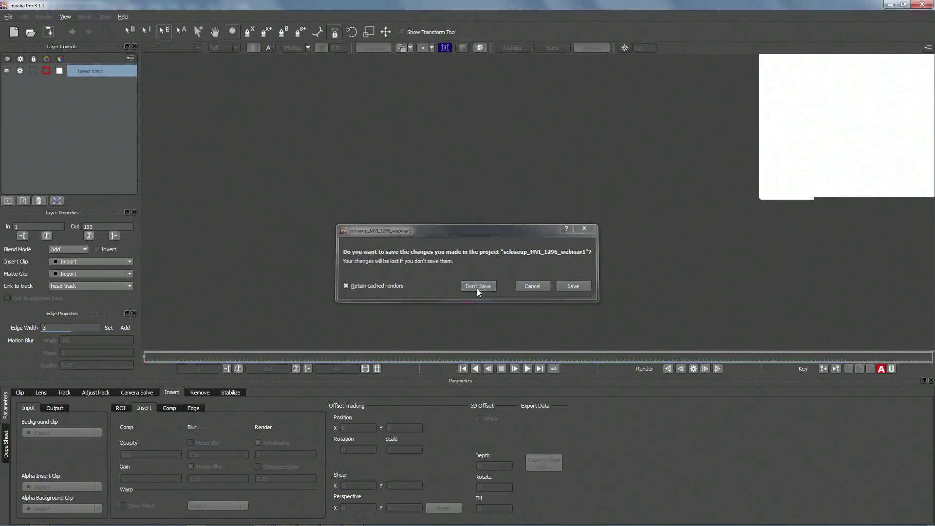
Create a project from closeup_MVI_1292.mov in the 04 Liz Cleanup folder and name it closeup_MVI_1292_webinar1.
{"action": "left_click", "coordinate": [534, 182]}
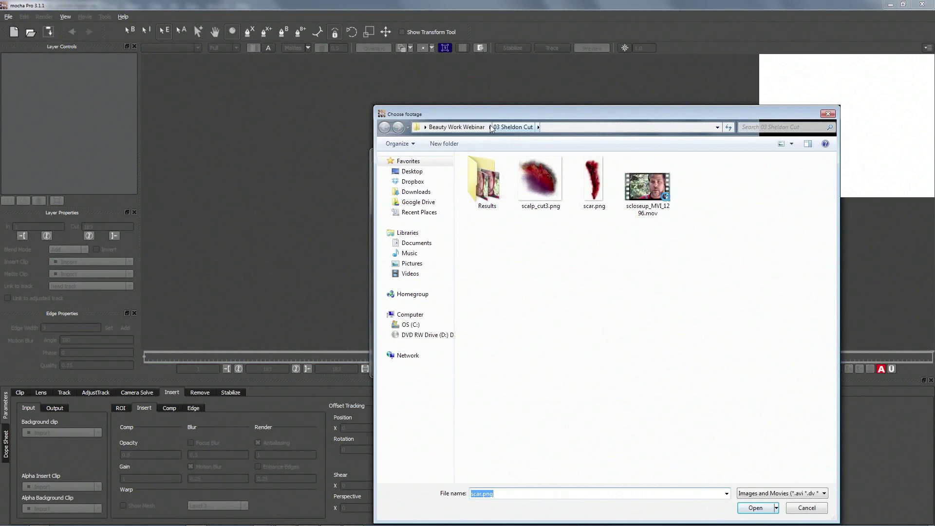
{"action": "left_click", "coordinate": [475, 128]}
{"action": "double_click", "coordinate": [506, 196]}
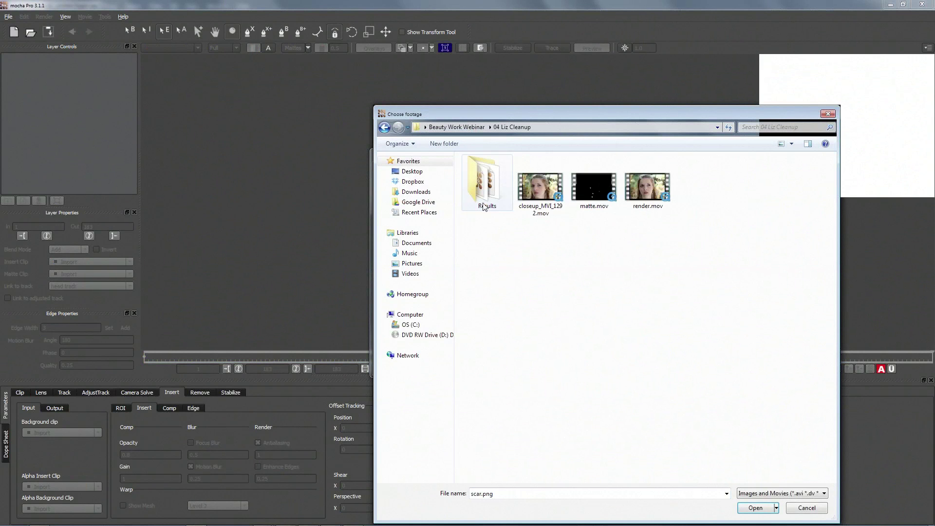
{"action": "left_click", "coordinate": [531, 197]}
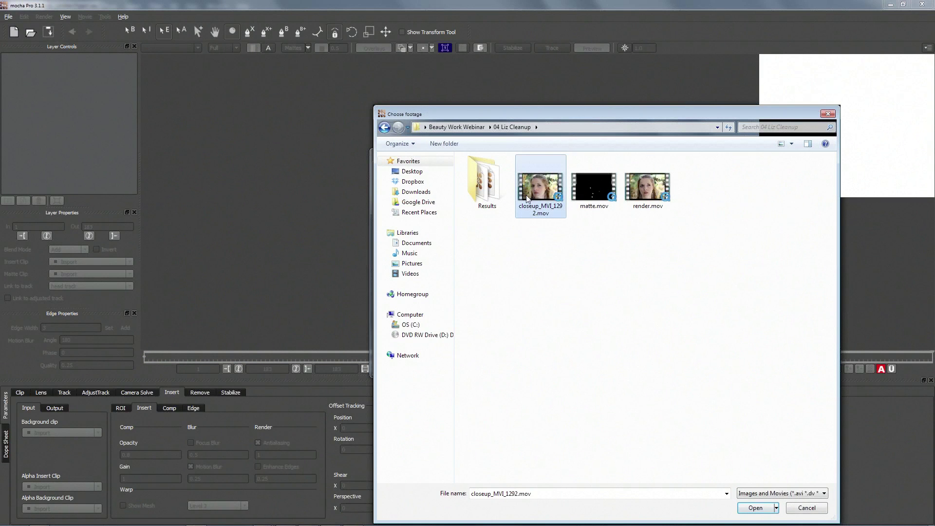
{"action": "left_click", "coordinate": [753, 508]}
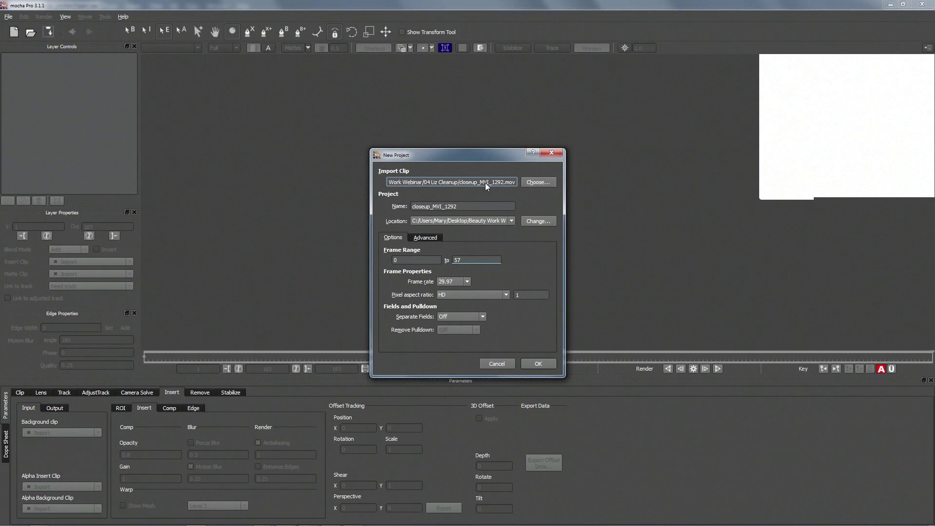
{"action": "left_click", "coordinate": [470, 206]}
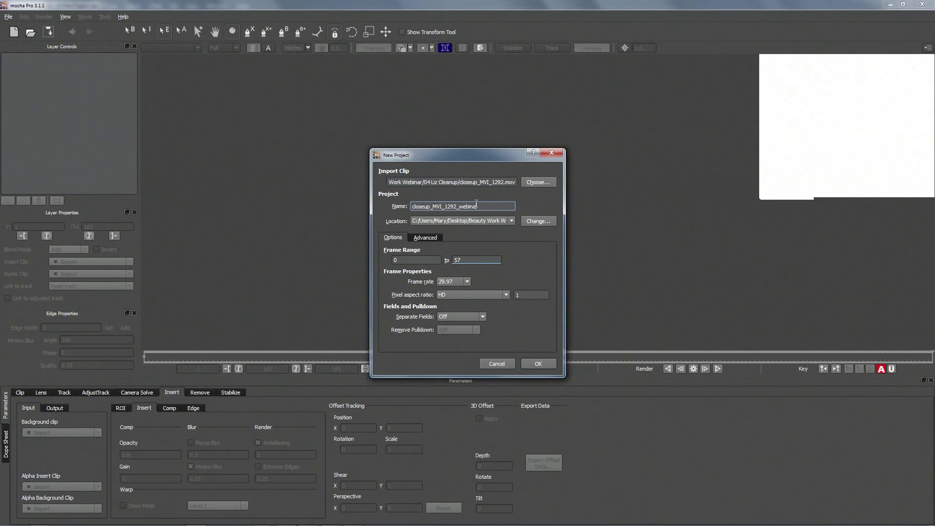
{"action": "left_click", "coordinate": [528, 366]}
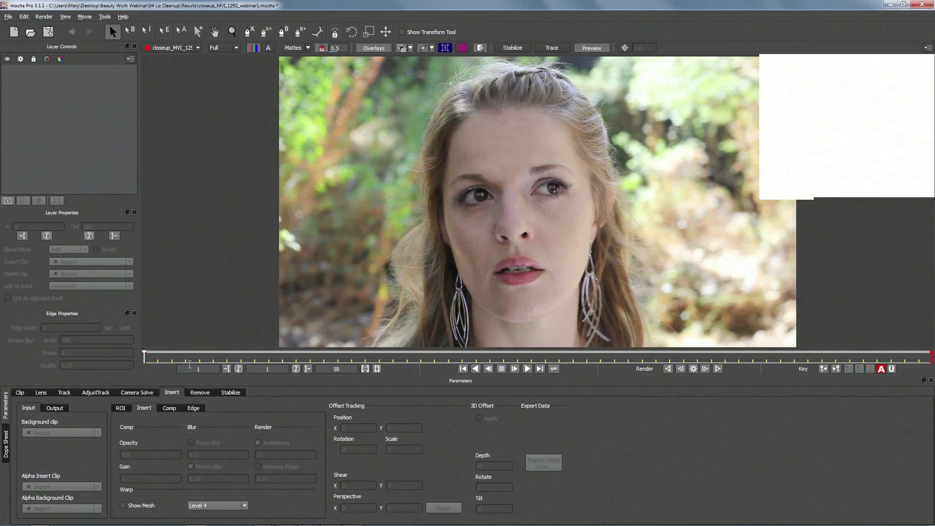
Scrub through the clip to examine the skin of the woman's face and neck as her head turns.
{"action": "left_click_drag", "start_coordinate": [163, 360], "coordinate": [784, 285]}
{"action": "key", "text": "x"}
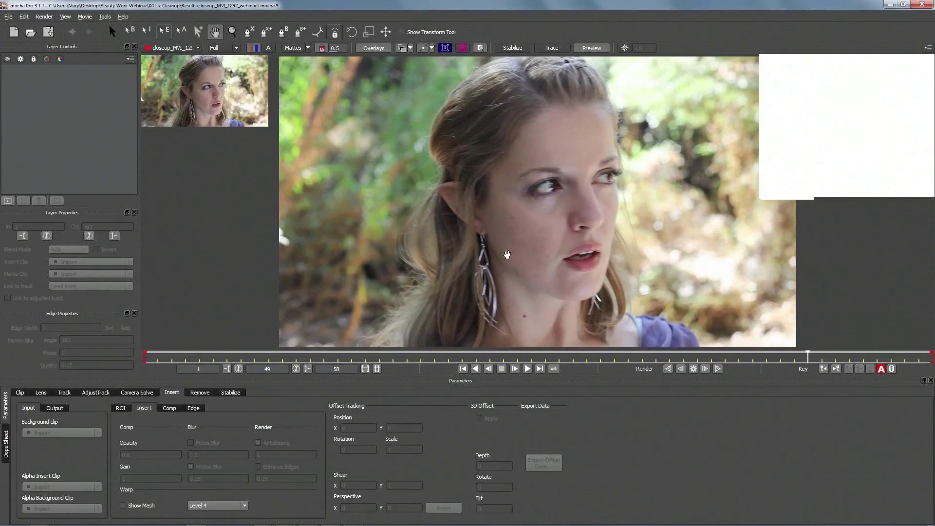
{"action": "left_click_drag", "start_coordinate": [478, 253], "coordinate": [449, 246]}
{"action": "left_click", "coordinate": [378, 355]}
{"action": "left_click_drag", "start_coordinate": [378, 355], "coordinate": [587, 361]}
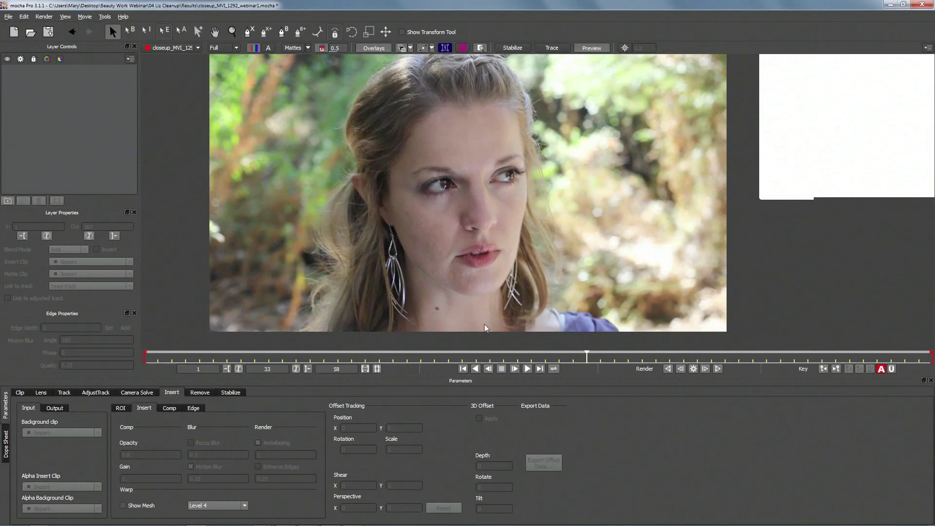
At frame 38, draw a closed X-spline around the neck area containing the mole and refine its points.
{"action": "left_click_drag", "start_coordinate": [587, 354], "coordinate": [662, 280]}
{"action": "left_click", "coordinate": [249, 32]}
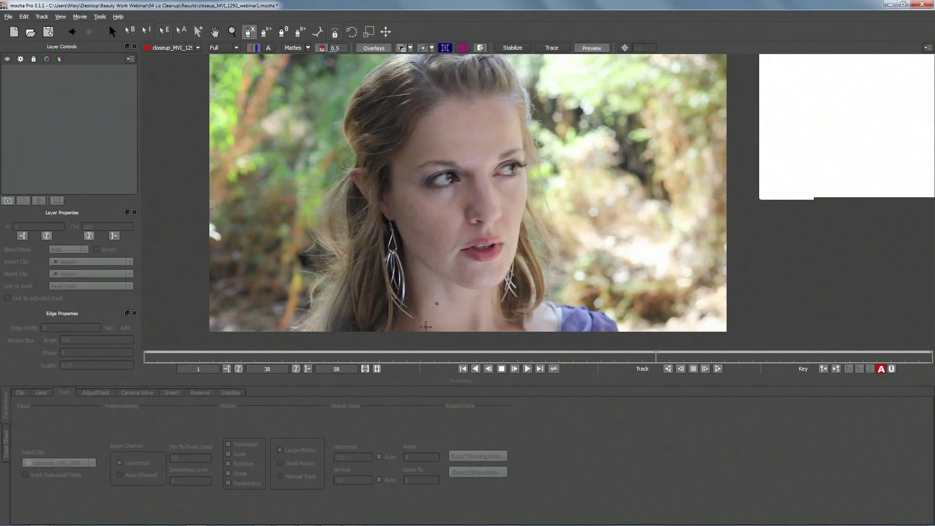
{"action": "left_click", "coordinate": [425, 330]}
{"action": "left_click", "coordinate": [417, 301]}
{"action": "left_click", "coordinate": [422, 268]}
{"action": "left_click", "coordinate": [436, 270]}
{"action": "left_click", "coordinate": [464, 307]}
{"action": "left_click", "coordinate": [467, 330]}
{"action": "left_click", "coordinate": [433, 332]}
{"action": "right_click", "coordinate": [435, 296]}
{"action": "left_click_drag", "start_coordinate": [436, 271], "coordinate": [436, 278]}
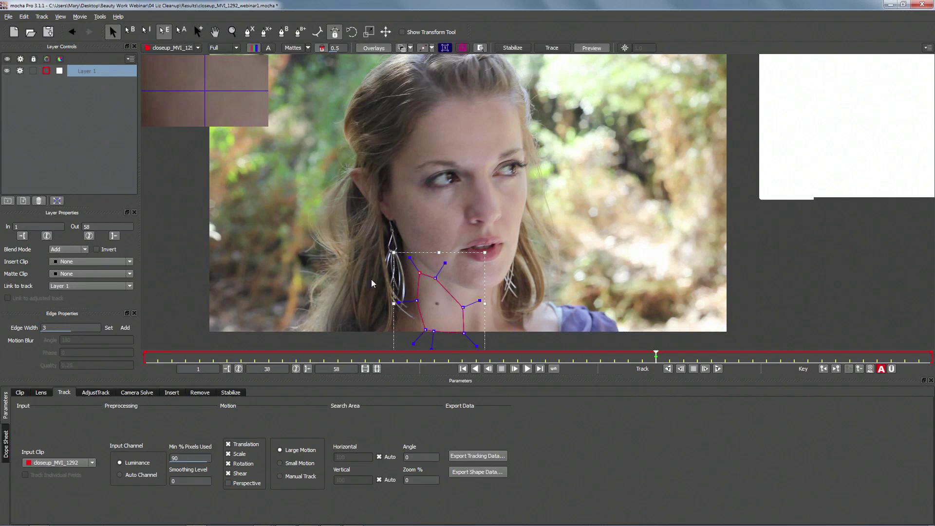
{"action": "left_click_drag", "start_coordinate": [464, 309], "coordinate": [459, 310]}
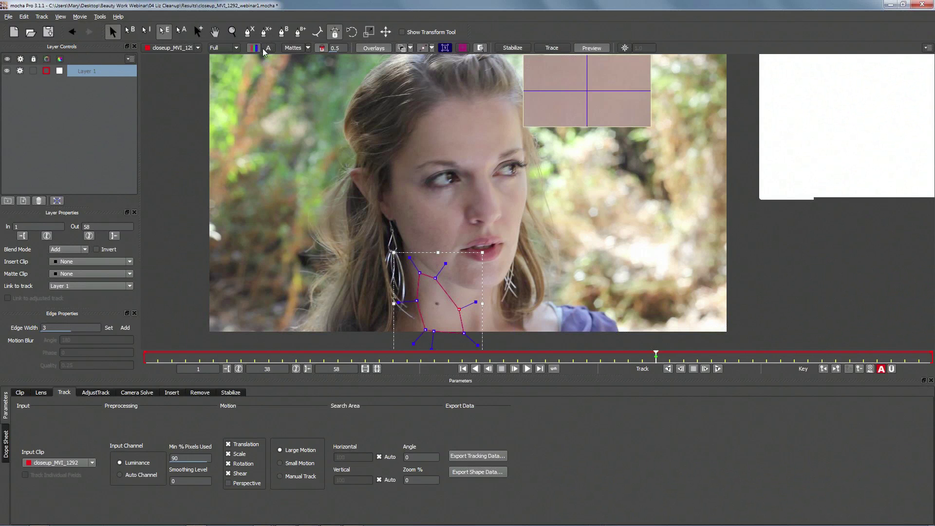
Draw a second X-spline layer around the skin between the near corner of the mouth and the jaw.
{"action": "left_click", "coordinate": [252, 33]}
{"action": "left_click", "coordinate": [452, 256]}
{"action": "left_click", "coordinate": [468, 272]}
{"action": "left_click", "coordinate": [459, 287]}
{"action": "left_click", "coordinate": [439, 278]}
{"action": "left_click", "coordinate": [429, 261]}
{"action": "left_click", "coordinate": [439, 252]}
{"action": "right_click", "coordinate": [440, 253]}
Draw a third X-spline layer on the far cheek beside the mouth and adjust its points to the face edge.
{"action": "left_click", "coordinate": [252, 32]}
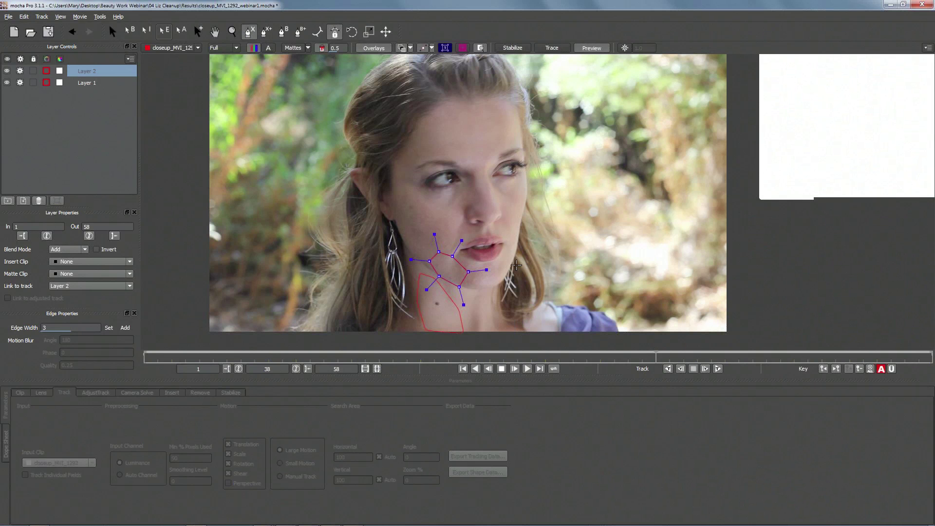
{"action": "left_click", "coordinate": [497, 252]}
{"action": "left_click", "coordinate": [525, 213]}
{"action": "left_click", "coordinate": [515, 282]}
{"action": "right_click", "coordinate": [516, 242]}
{"action": "left_click_drag", "start_coordinate": [515, 242], "coordinate": [503, 263]}
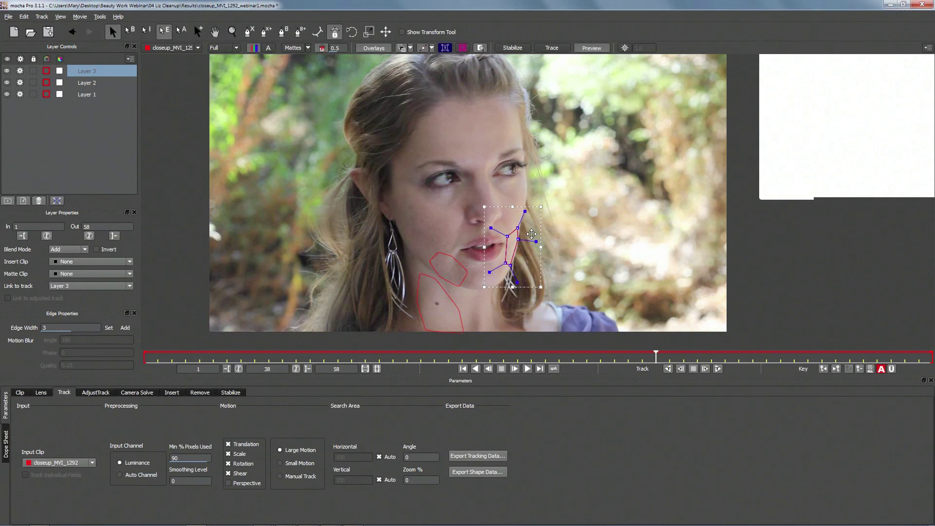
{"action": "left_click_drag", "start_coordinate": [524, 209], "coordinate": [523, 213]}
Smooth the corners of the neck and cheek splines into rounded curves.
{"action": "left_click", "coordinate": [426, 263]}
{"action": "left_click_drag", "start_coordinate": [459, 244], "coordinate": [417, 276]}
{"action": "left_click", "coordinate": [413, 282]}
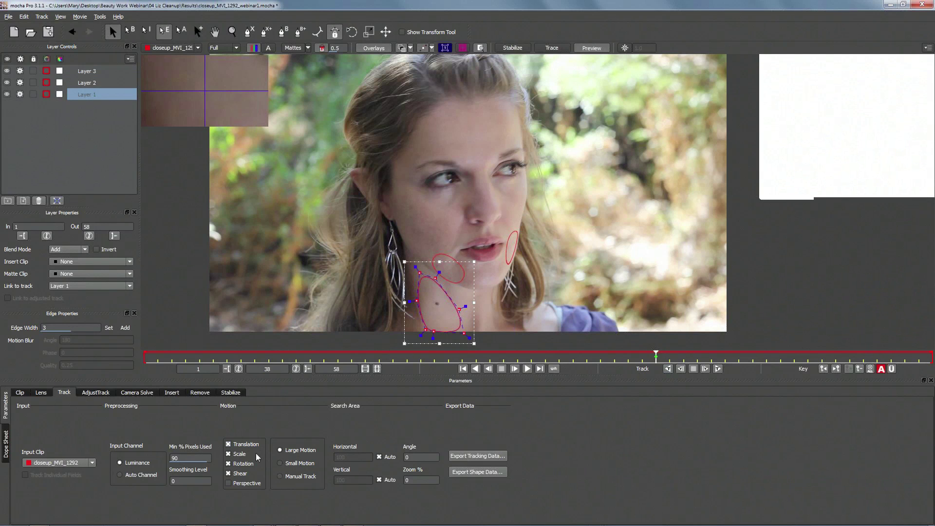
Enable perspective motion for the neck and cheek layers and track them backward from frame 38 to the first frame.
{"action": "left_click", "coordinate": [453, 285]}
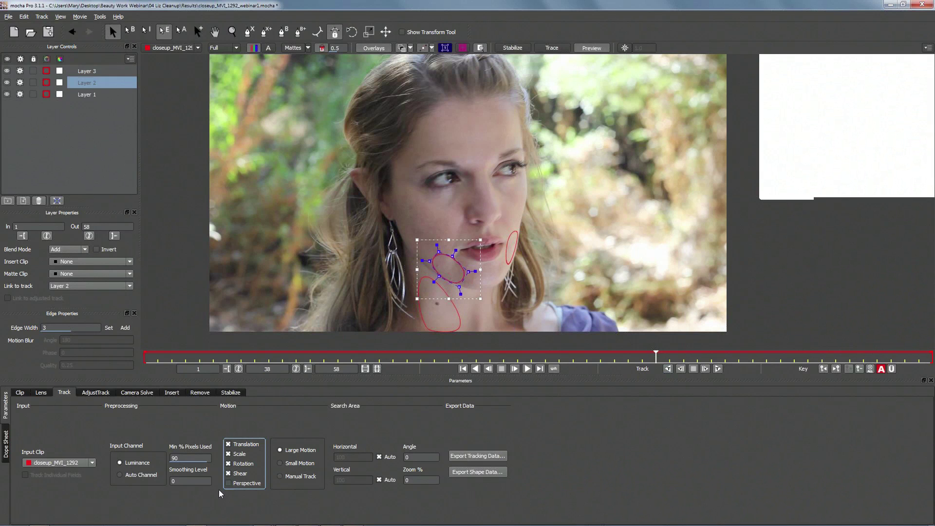
{"action": "left_click", "coordinate": [508, 261]}
{"action": "left_click", "coordinate": [230, 483]}
{"action": "left_click", "coordinate": [668, 370]}
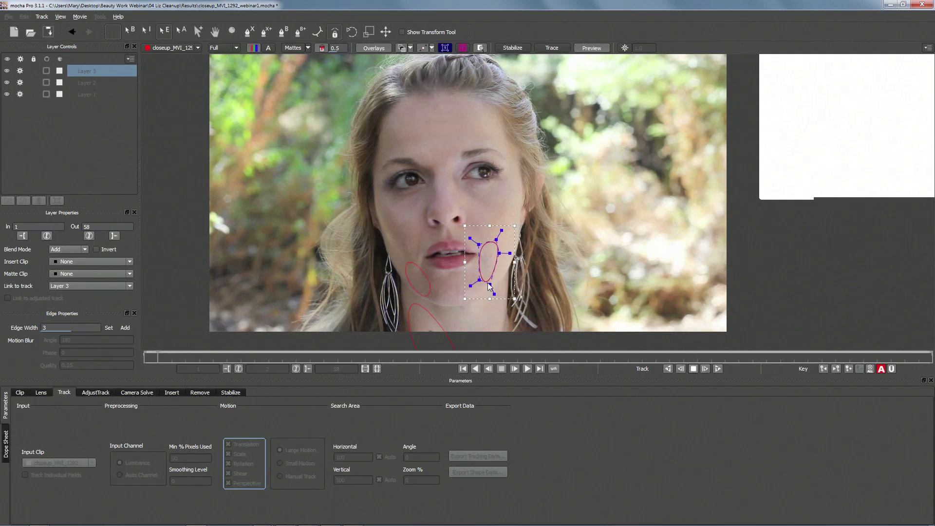
Adjust the far cheek spline on the first frame and track the layers forward from frame 38 to the clip's end.
{"action": "left_click_drag", "start_coordinate": [501, 231], "coordinate": [467, 239]}
{"action": "left_click_drag", "start_coordinate": [417, 175], "coordinate": [586, 357]}
{"action": "left_click_drag", "start_coordinate": [498, 231], "coordinate": [510, 250]}
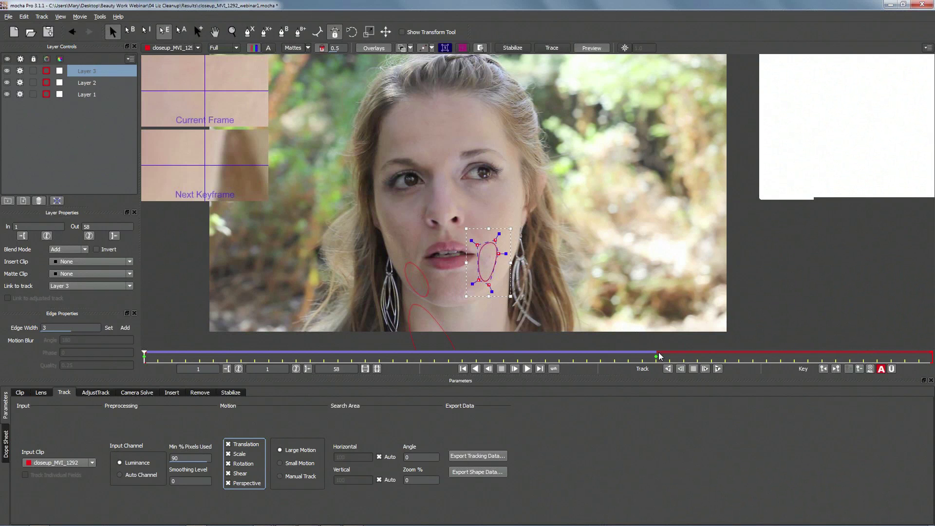
{"action": "left_click", "coordinate": [718, 369]}
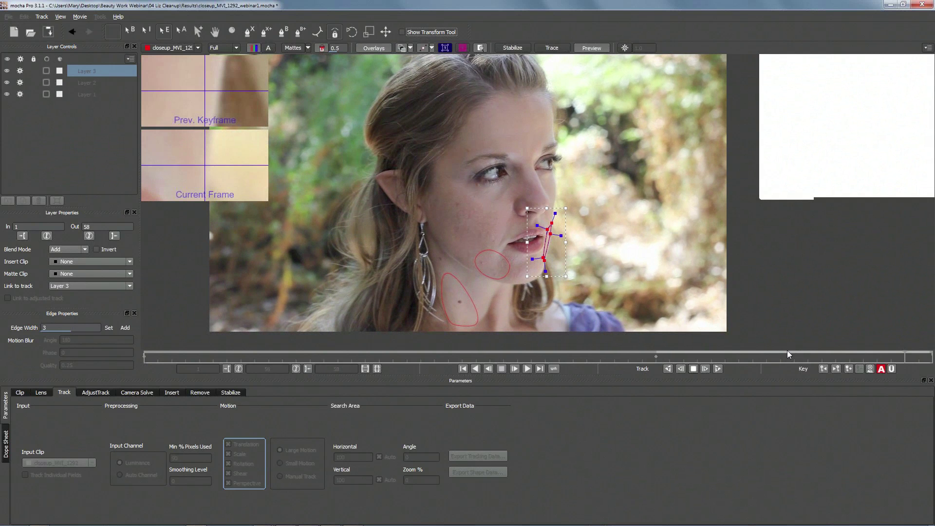
{"action": "left_click_drag", "start_coordinate": [928, 358], "coordinate": [143, 331]}
On the first frame, draw a small X-spline layer inside the far cheek shape.
{"action": "key", "text": "ctrl+l"}
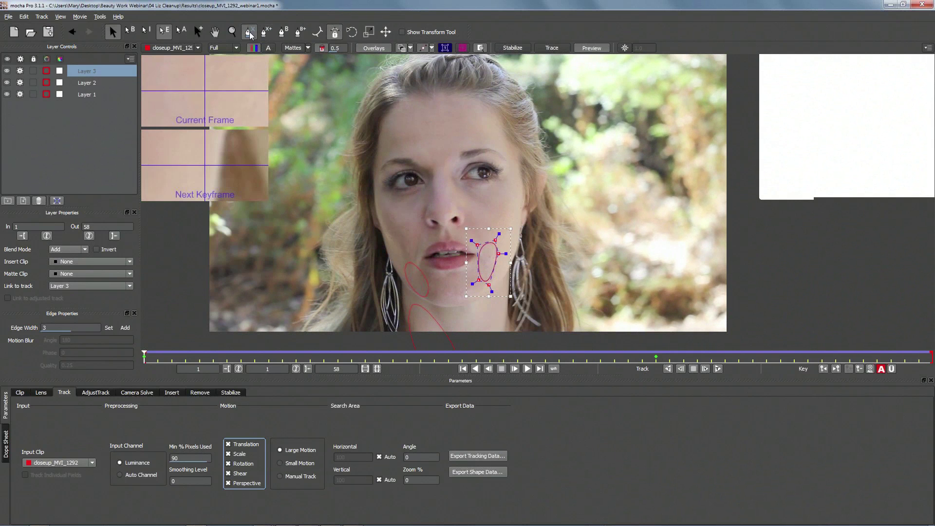
{"action": "mouse_move", "coordinate": [485, 258]}
{"action": "left_mouse_down"}
{"action": "mouse_move", "coordinate": [487, 265]}
{"action": "mouse_move", "coordinate": [497, 256]}
{"action": "mouse_move", "coordinate": [492, 241]}
{"action": "left_mouse_up"}
{"action": "key", "text": "s"}
Draw a small X-spline layer inside the near cheek shape and tighten its points.
{"action": "left_click", "coordinate": [421, 277]}
{"action": "key", "text": "ctrl+l"}
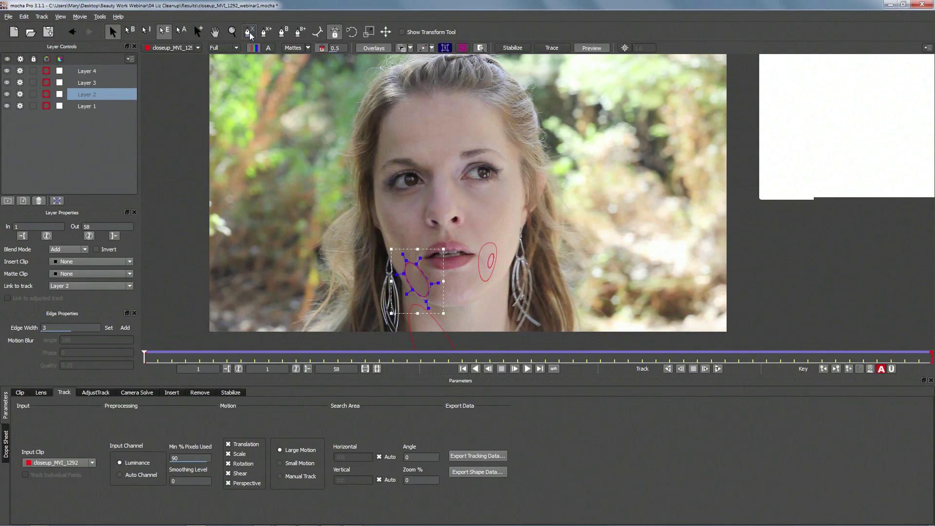
{"action": "left_click", "coordinate": [425, 259]}
{"action": "left_click", "coordinate": [392, 270]}
{"action": "left_click", "coordinate": [402, 304]}
{"action": "left_click", "coordinate": [432, 298]}
{"action": "right_click", "coordinate": [418, 286]}
{"action": "left_click_drag", "start_coordinate": [426, 259], "coordinate": [421, 264]}
Rename the three tracked layers neck track, l cheeck and r cheek, from Layer 1 up to Layer 3.
{"action": "left_click", "coordinate": [411, 312]}
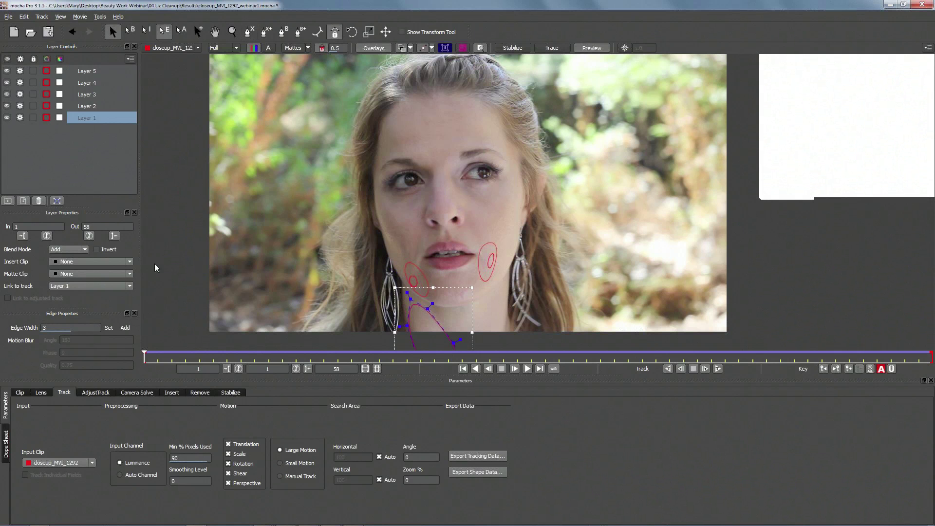
{"action": "left_click", "coordinate": [84, 118]}
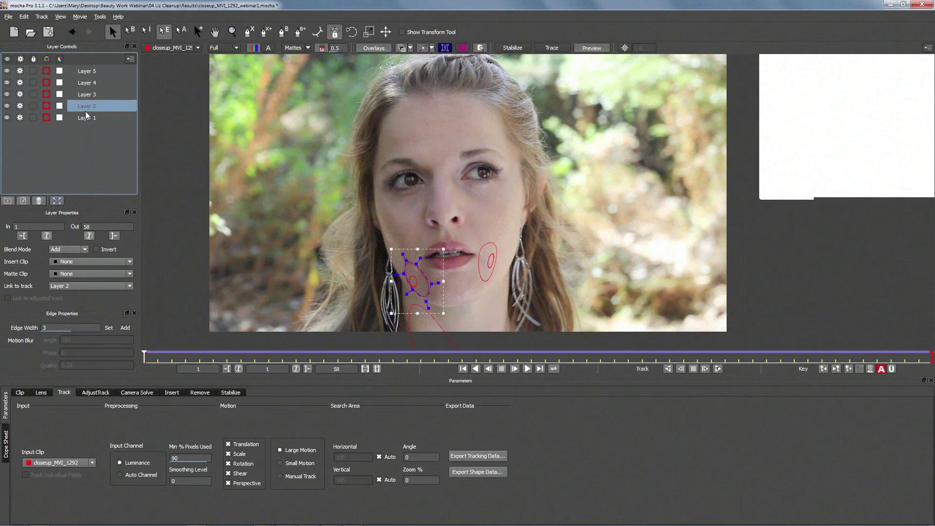
{"action": "double_click", "coordinate": [85, 118]}
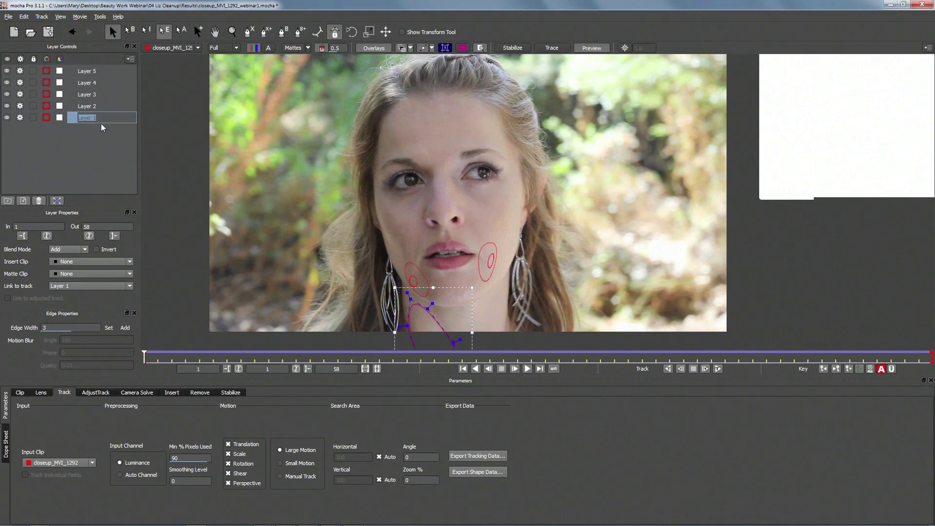
{"action": "type", "text": "neck track"}
{"action": "key", "text": "Return"}
{"action": "left_click", "coordinate": [87, 105]}
{"action": "double_click", "coordinate": [87, 107]}
{"action": "type", "text": "l cheeck"}
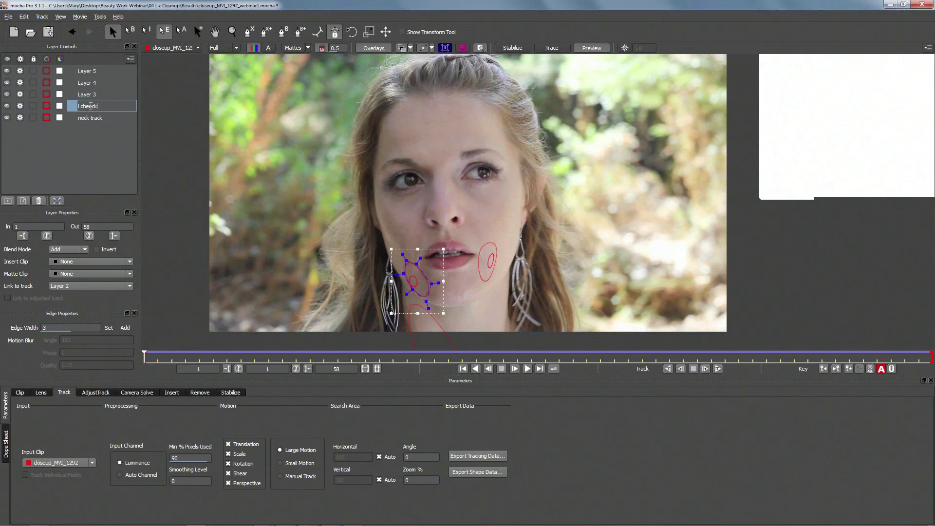
{"action": "left_click", "coordinate": [93, 94]}
{"action": "double_click", "coordinate": [94, 93]}
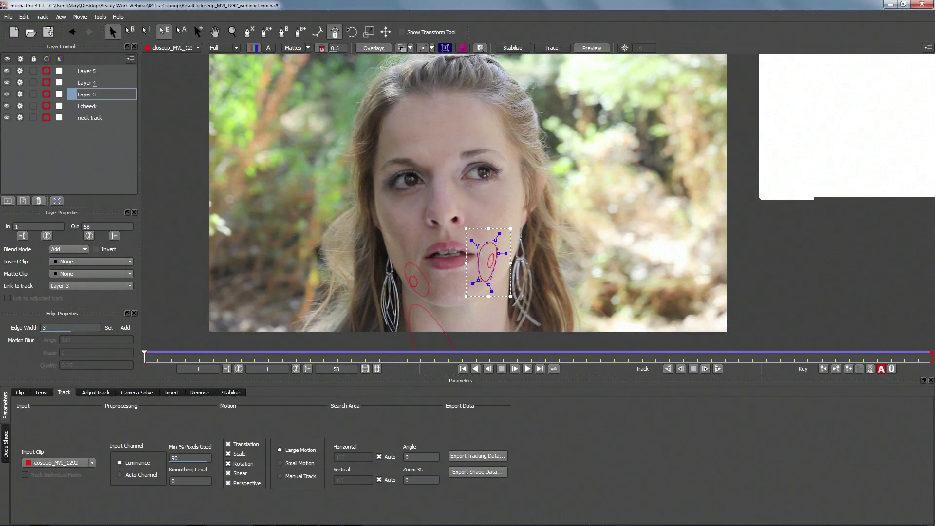
{"action": "type", "text": "r cheek"}
Rename Layer 4 as r remove and Layer 5 as l remove.
{"action": "left_click", "coordinate": [84, 82]}
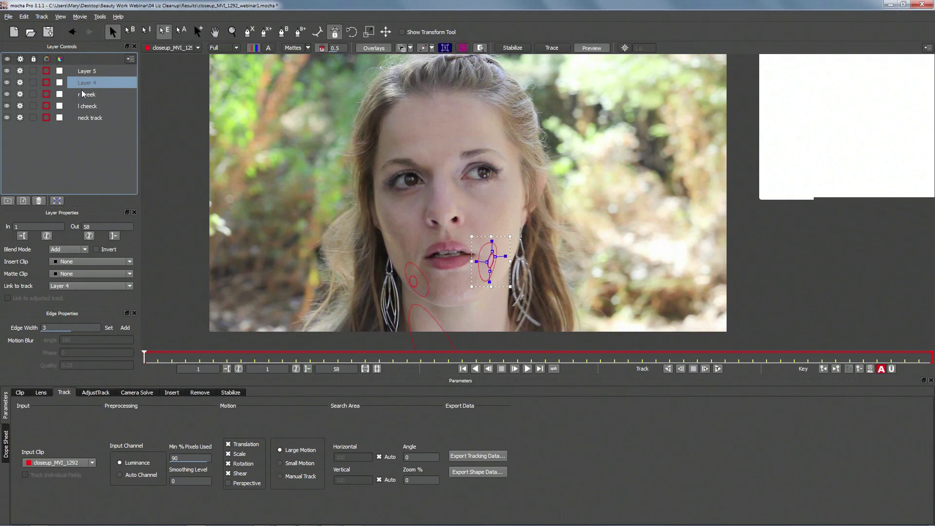
{"action": "double_click", "coordinate": [89, 83]}
{"action": "type", "text": "r remove"}
{"action": "left_click", "coordinate": [83, 73]}
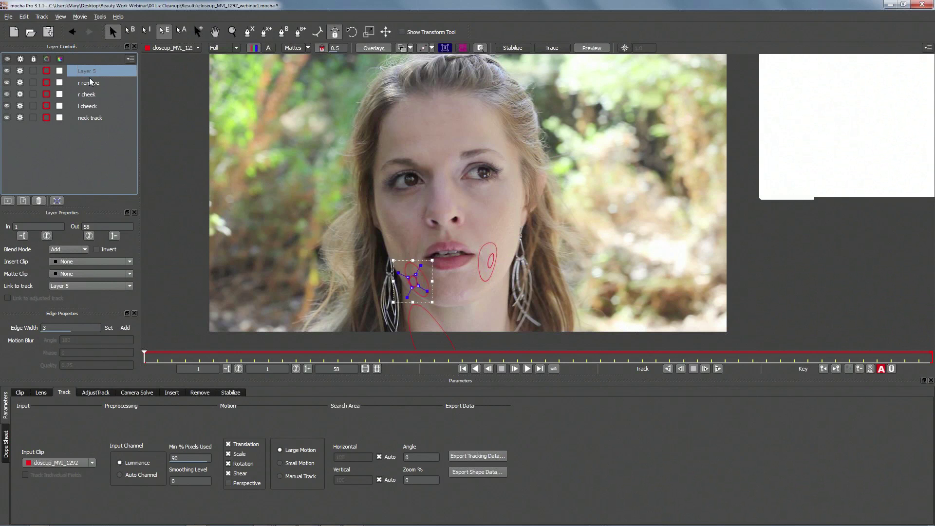
{"action": "double_click", "coordinate": [92, 76]}
{"action": "type", "text": "l remove"}
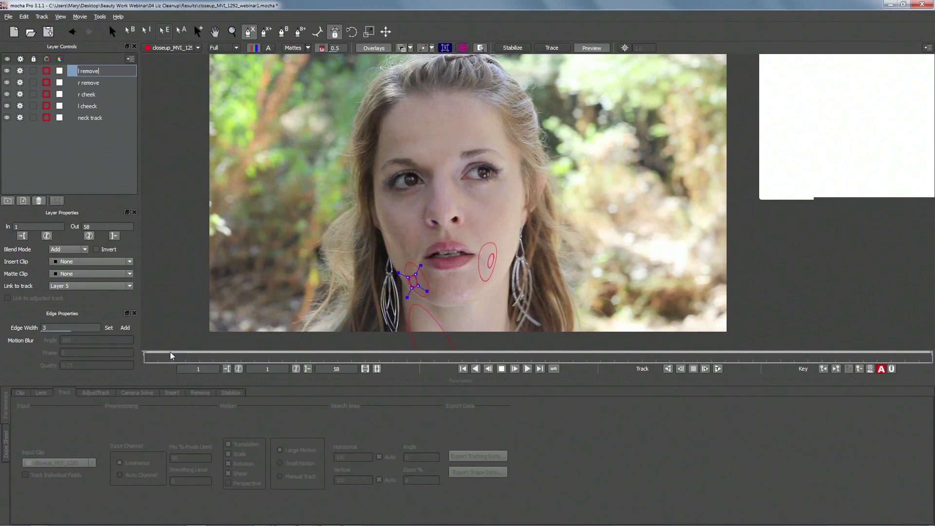
{"action": "type", "text": "s"}
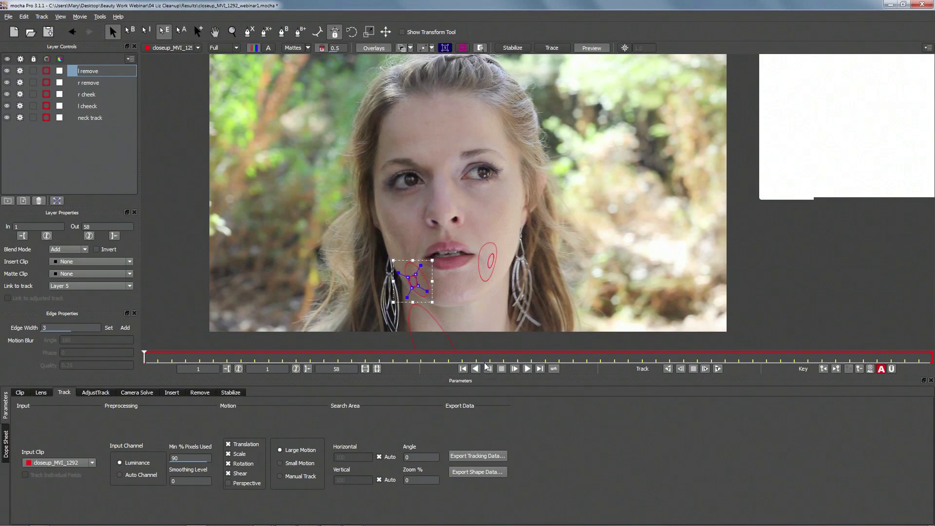
At frame 26, draw a small X-spline layer around the neck mole and tighten its points.
{"action": "left_click", "coordinate": [486, 361]}
{"action": "left_click", "coordinate": [249, 32]}
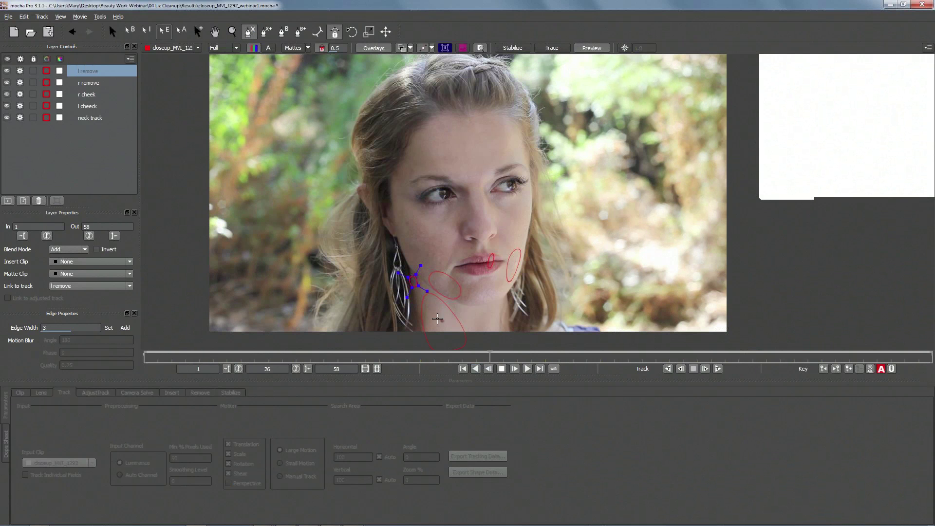
{"action": "left_click", "coordinate": [435, 297]}
{"action": "left_click", "coordinate": [465, 313]}
{"action": "left_click", "coordinate": [457, 346]}
{"action": "left_click", "coordinate": [421, 331]}
{"action": "right_click", "coordinate": [424, 336]}
{"action": "key", "text": "s"}
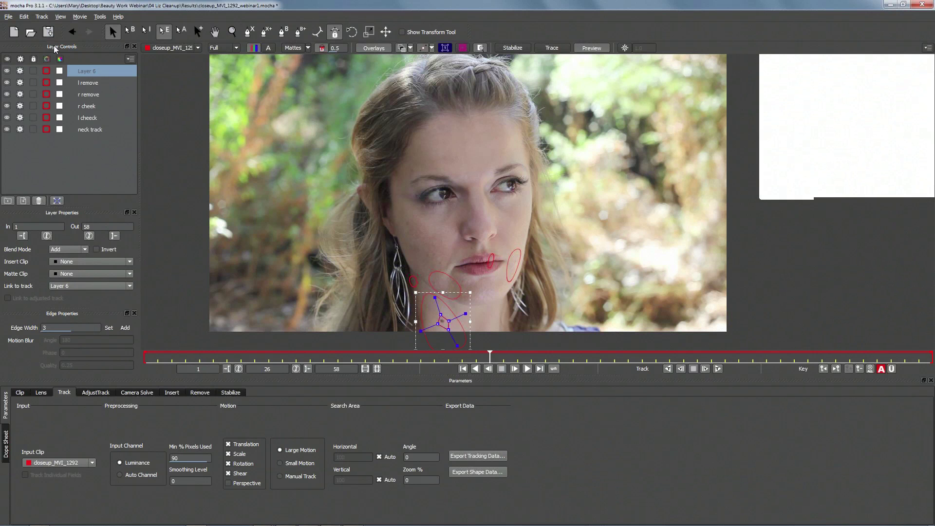
{"action": "left_click", "coordinate": [462, 316]}
{"action": "left_click_drag", "start_coordinate": [461, 316], "coordinate": [453, 318]}
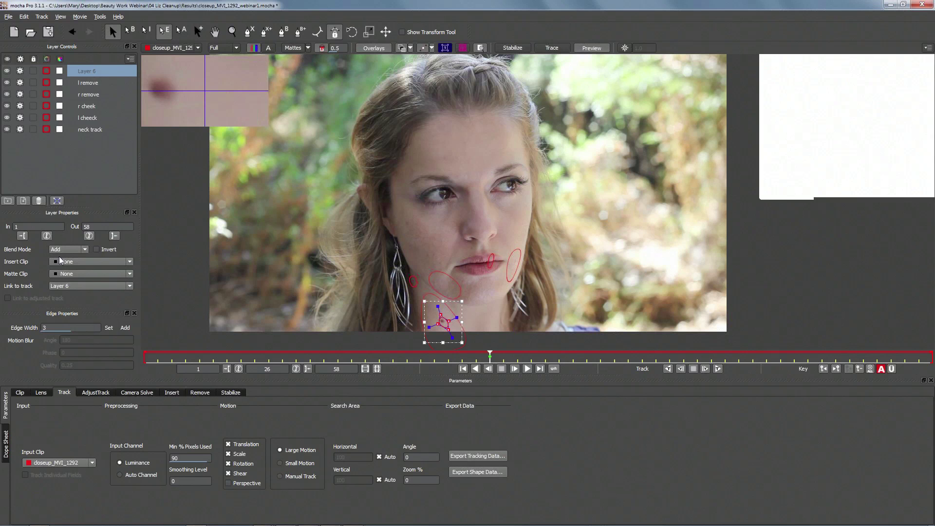
Link the neck mole layer to the neck track and return to the first frame.
{"action": "left_click", "coordinate": [62, 286]}
{"action": "left_click", "coordinate": [74, 302]}
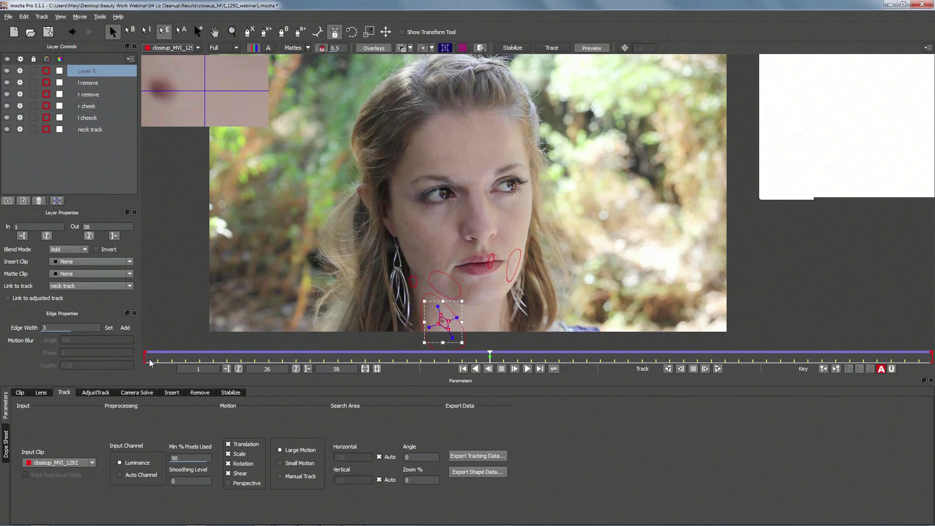
{"action": "left_click", "coordinate": [149, 363]}
Link the l remove layer to the l cheeck track.
{"action": "left_click", "coordinate": [95, 84]}
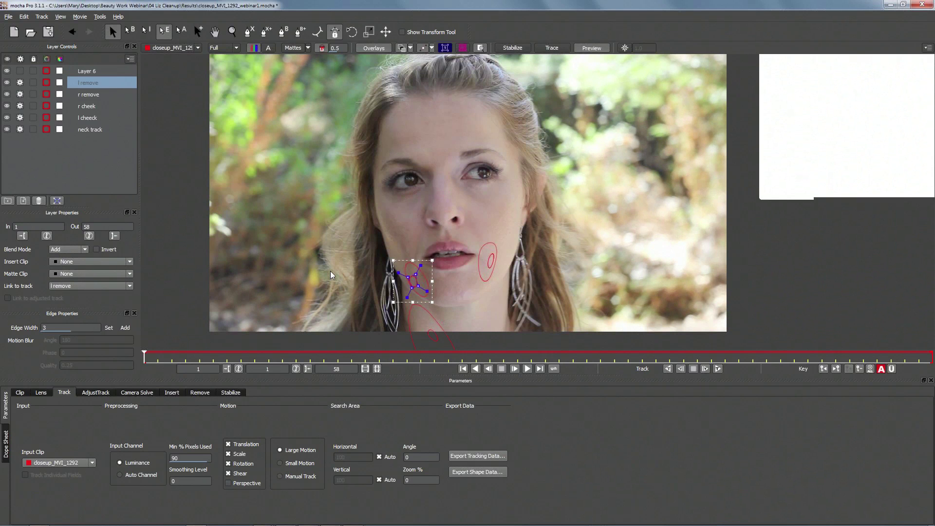
{"action": "left_click", "coordinate": [71, 286]}
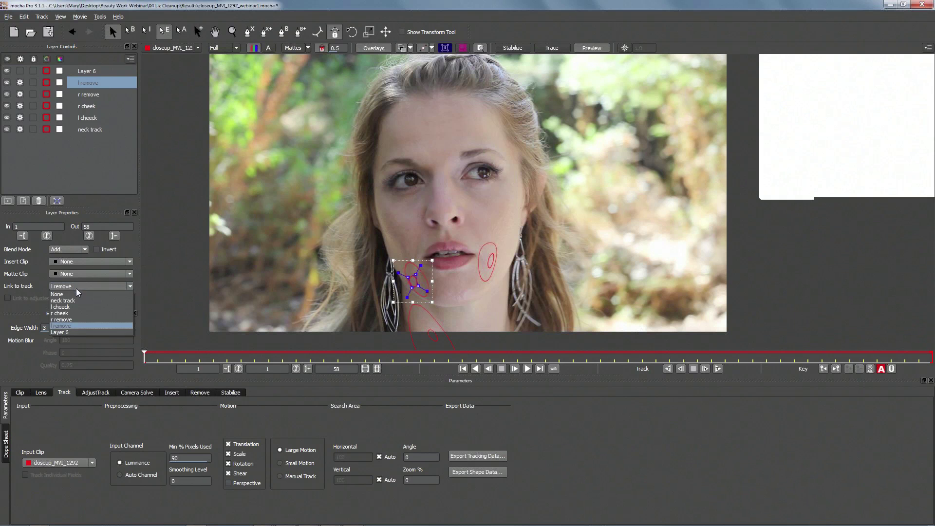
{"action": "left_click", "coordinate": [78, 307]}
Rename Layer 6 as mole remove.
{"action": "left_click", "coordinate": [86, 72]}
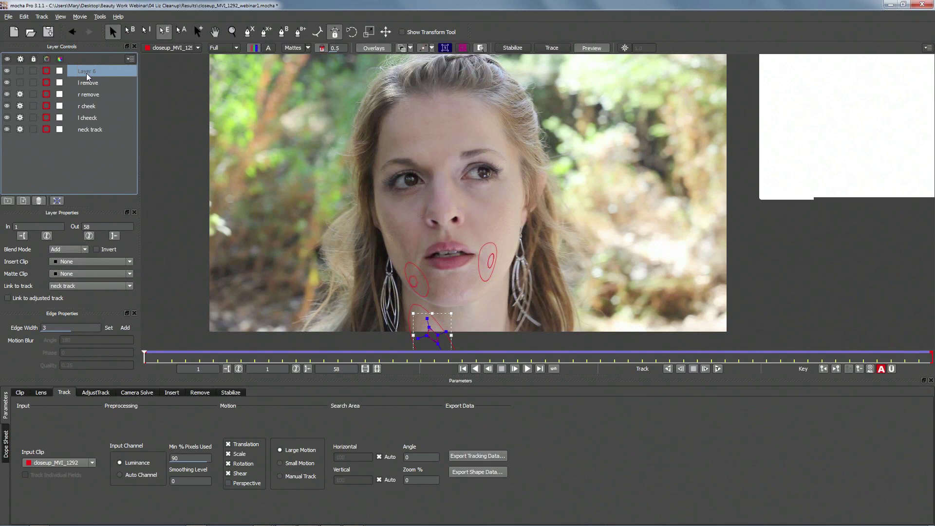
{"action": "double_click", "coordinate": [88, 73]}
{"action": "type", "text": "mole remove"}
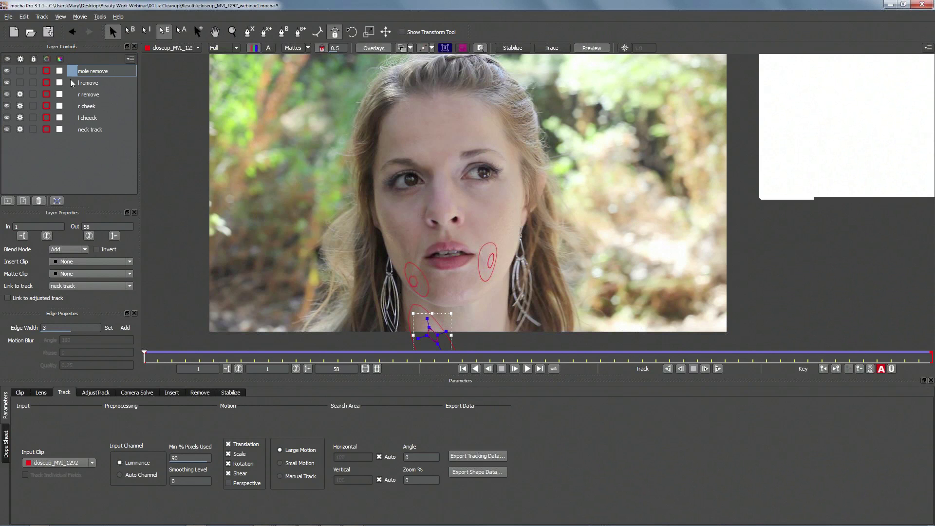
Link the r remove layer to the r cheek track.
{"action": "left_click", "coordinate": [92, 95]}
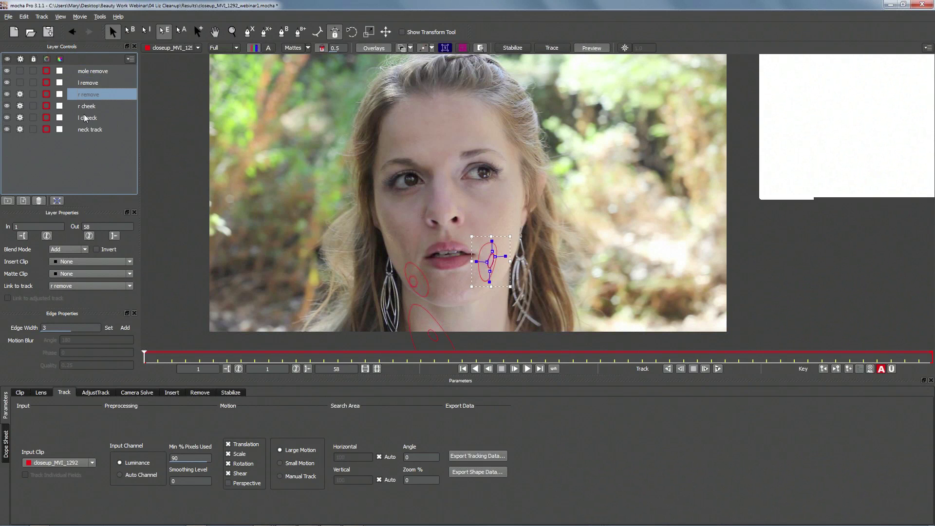
{"action": "left_click", "coordinate": [68, 288]}
{"action": "left_click", "coordinate": [72, 313]}
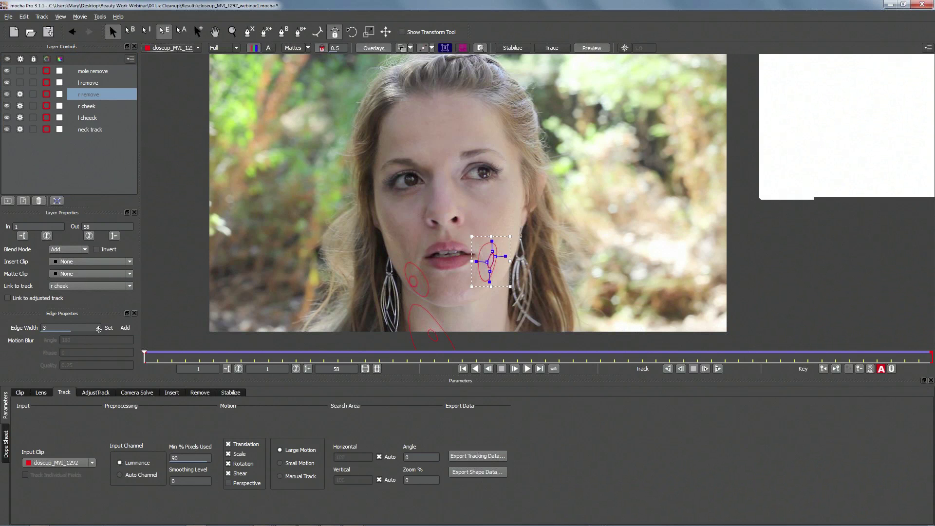
At frame 23, create a clean plate for the r remove layer in the Remove module.
{"action": "left_click_drag", "start_coordinate": [145, 357], "coordinate": [102, 291]}
{"action": "left_click_drag", "start_coordinate": [145, 357], "coordinate": [445, 329]}
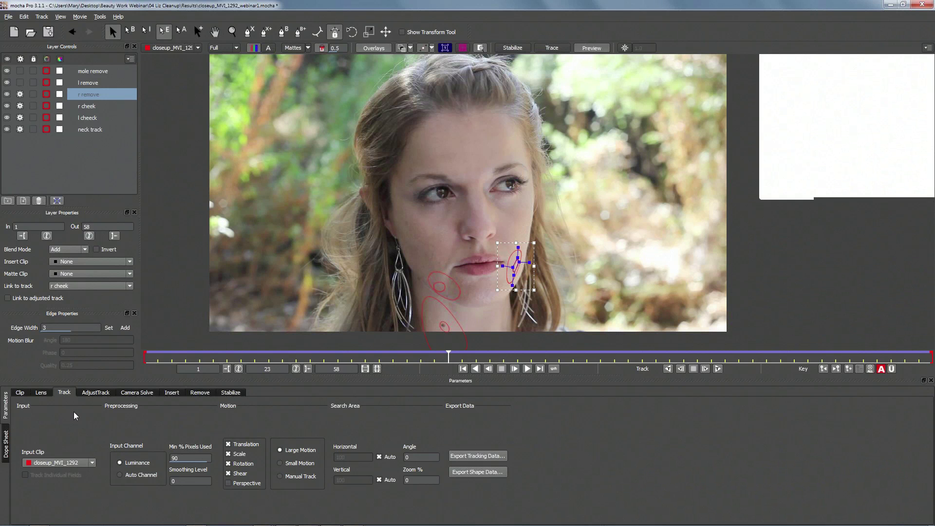
{"action": "left_click", "coordinate": [194, 392]}
{"action": "left_click", "coordinate": [74, 495]}
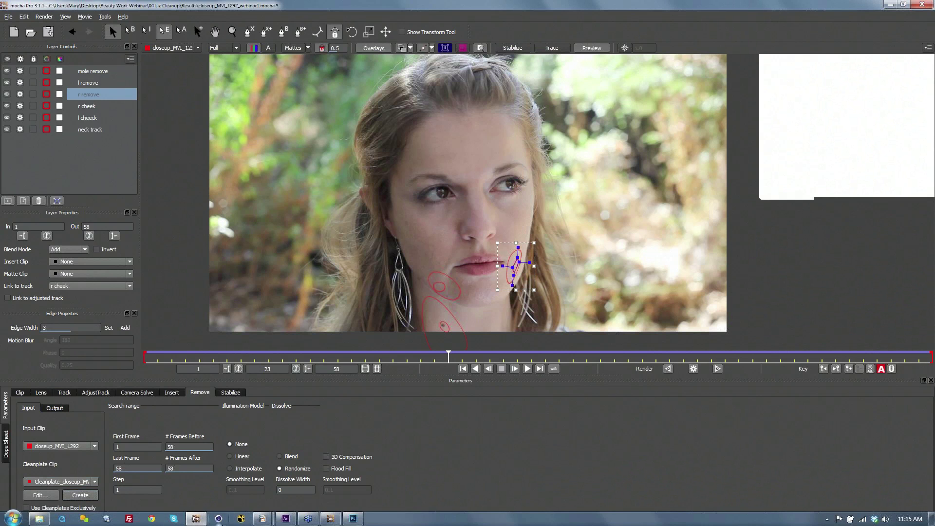
Switch to Photoshop and browse for a file in the 04 Liz Cleanup Results folder, listing the files with details.
{"action": "left_click", "coordinate": [353, 520]}
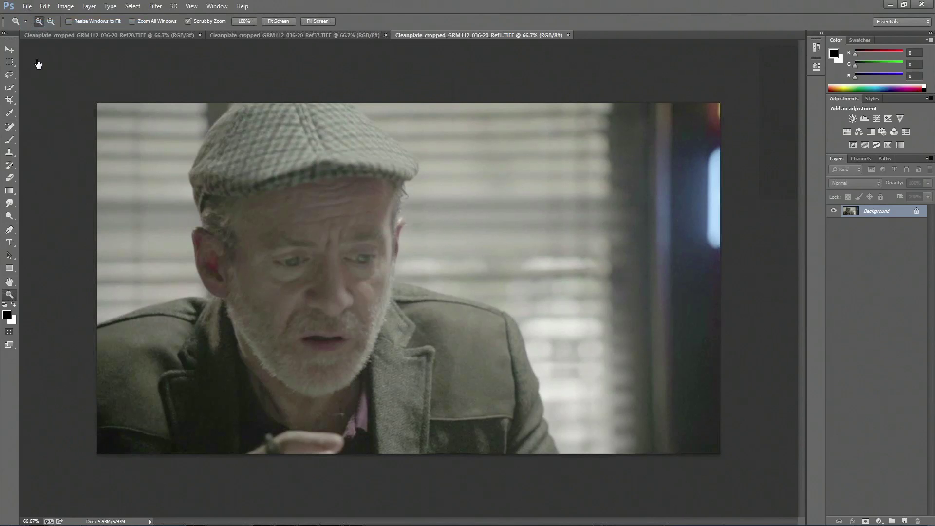
{"action": "key", "text": "ctrl+o"}
{"action": "left_click", "coordinate": [68, 22]}
{"action": "double_click", "coordinate": [117, 99]}
{"action": "double_click", "coordinate": [121, 91]}
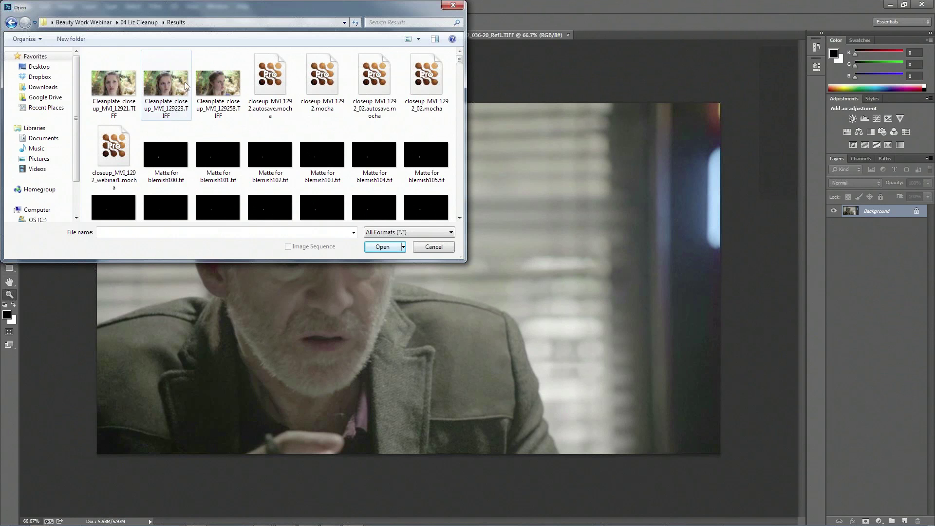
{"action": "left_click", "coordinate": [418, 39]}
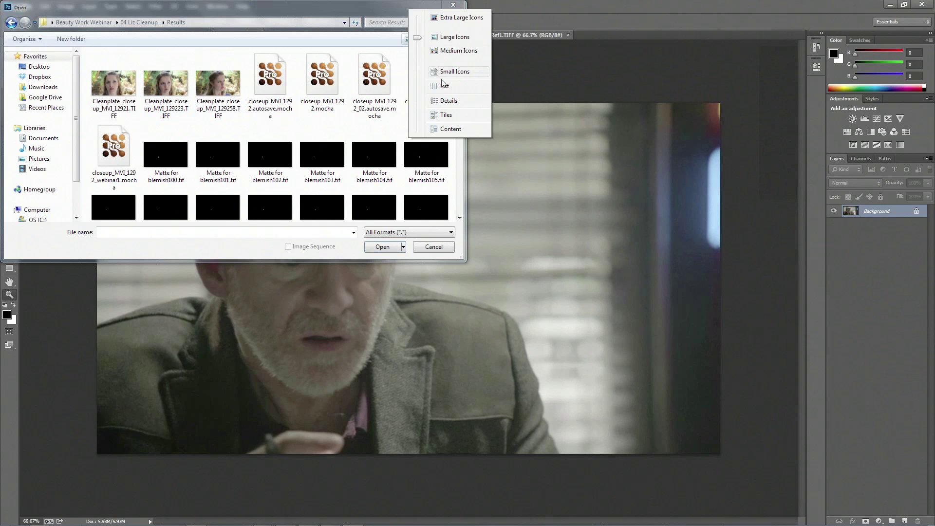
{"action": "left_click", "coordinate": [446, 101]}
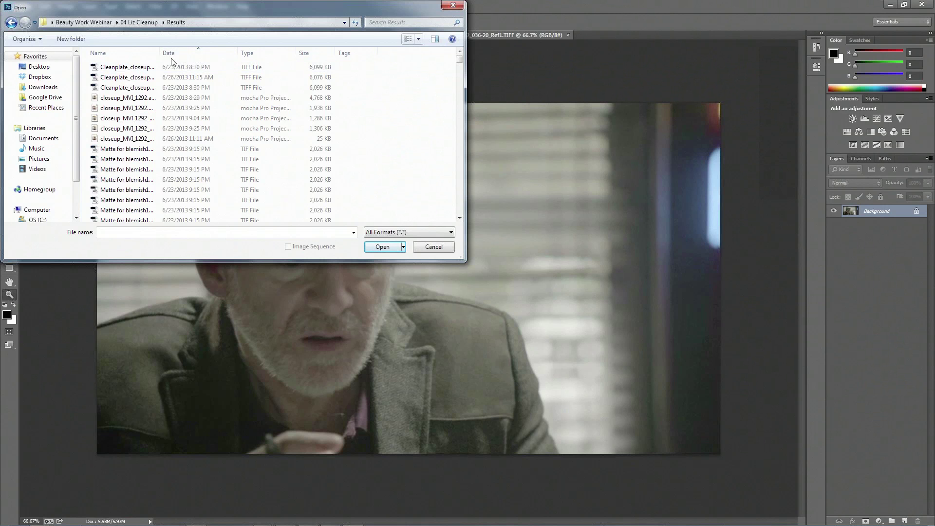
Sort the files by date with the newest first and open Cleanplate_closeup_MVI_129223.TIFF.
{"action": "left_click", "coordinate": [132, 78]}
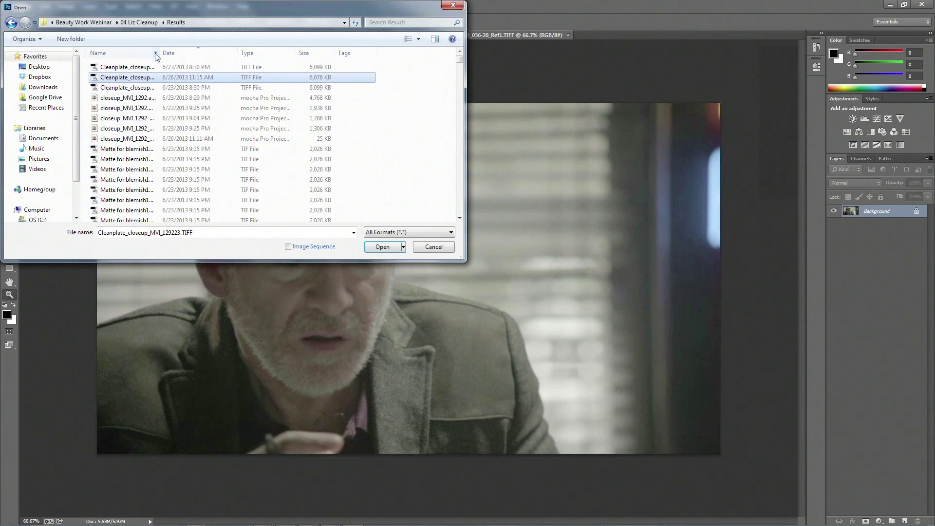
{"action": "left_click_drag", "start_coordinate": [160, 56], "coordinate": [219, 62]}
{"action": "left_click", "coordinate": [165, 68]}
{"action": "left_click", "coordinate": [162, 78]}
{"action": "left_click", "coordinate": [383, 246]}
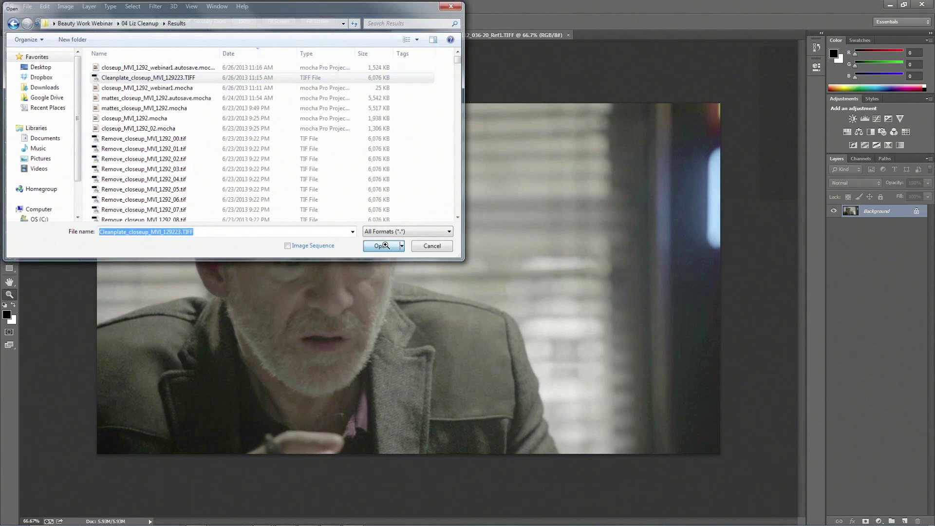
Retouch the chin and cheek blemishes and the neck mole with content-aware spot healing, and save the clean plate.
{"action": "key", "text": "j"}
{"action": "left_click_drag", "start_coordinate": [466, 376], "coordinate": [466, 373]}
{"action": "left_click_drag", "start_coordinate": [367, 395], "coordinate": [371, 400]}
{"action": "left_click", "coordinate": [367, 397]}
{"action": "left_click_drag", "start_coordinate": [381, 448], "coordinate": [379, 446]}
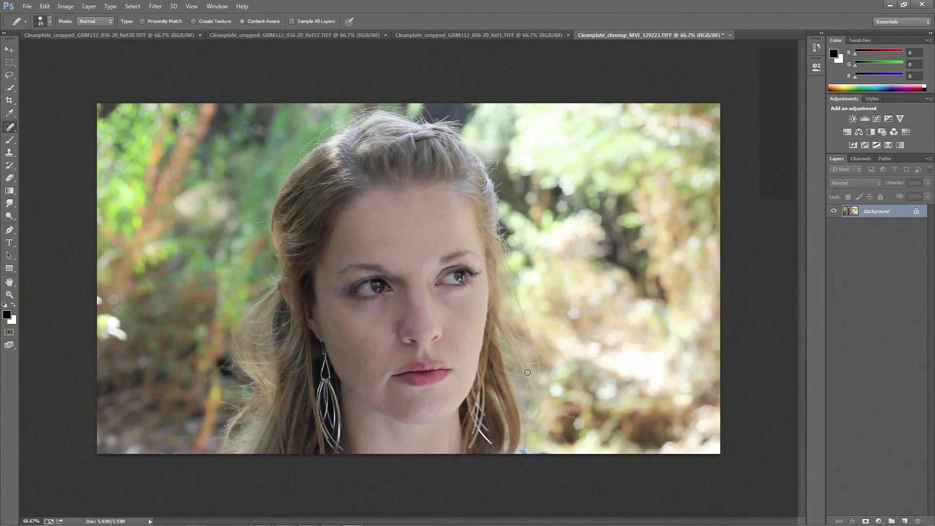
{"action": "key", "text": "F5"}
{"action": "key", "text": "ctrl+s"}
{"action": "mouse_move", "coordinate": [413, 523]}
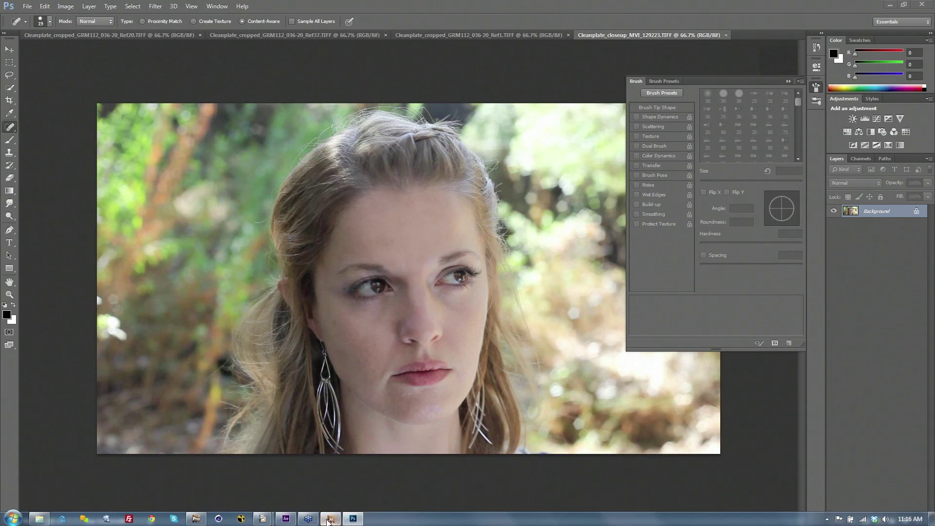
Return to mocha Pro and set r remove to use cleanplates exclusively with the Linear illumination model.
{"action": "left_click", "coordinate": [329, 519]}
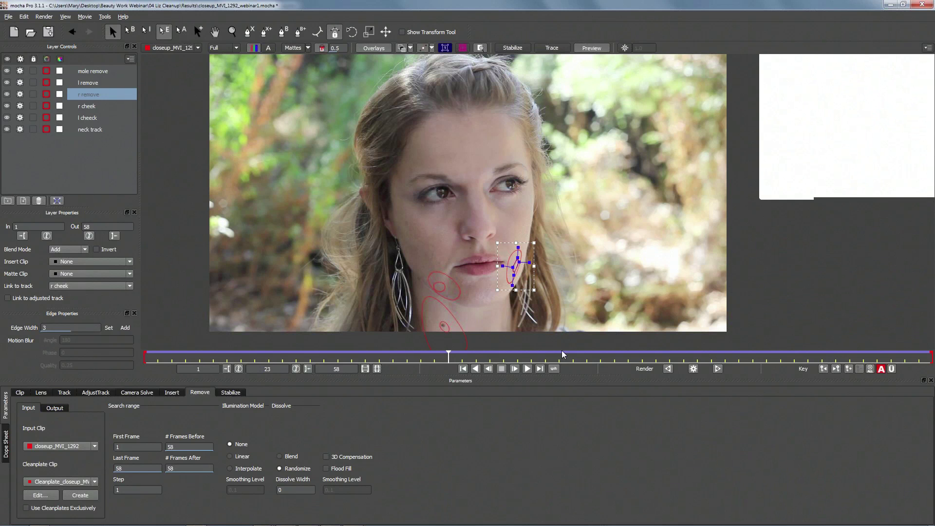
{"action": "left_click", "coordinate": [26, 508]}
{"action": "left_click", "coordinate": [230, 458]}
Assign the Cleanplate_closeup_MVI_1292 clip as the cleanplate for the l remove and mole remove layers.
{"action": "left_click", "coordinate": [94, 84]}
{"action": "left_click", "coordinate": [64, 483]}
{"action": "left_click", "coordinate": [68, 474]}
{"action": "left_click", "coordinate": [89, 73]}
{"action": "left_click", "coordinate": [48, 483]}
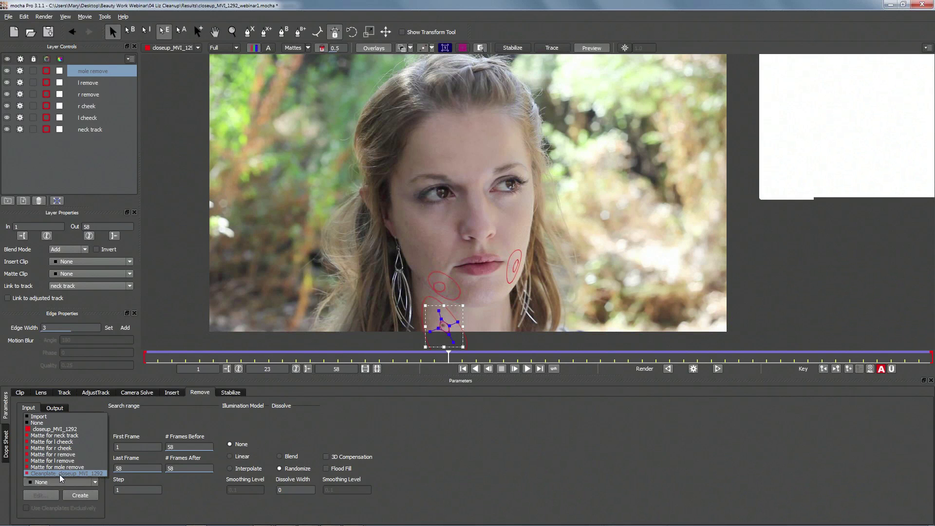
{"action": "left_click", "coordinate": [60, 475]}
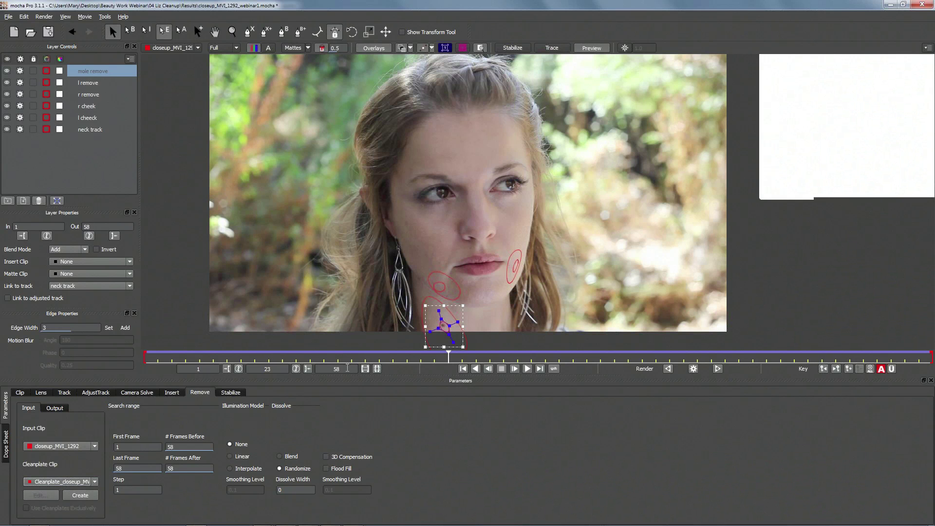
Render the removal backwards from frame 23 with the overlays hidden, and stop the render after checking the result.
{"action": "left_click", "coordinate": [668, 369]}
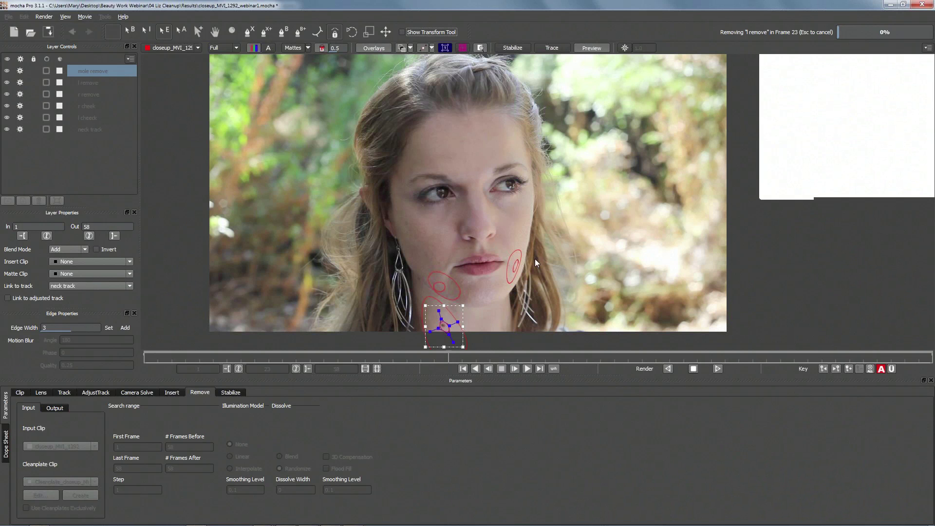
{"action": "left_click", "coordinate": [368, 48]}
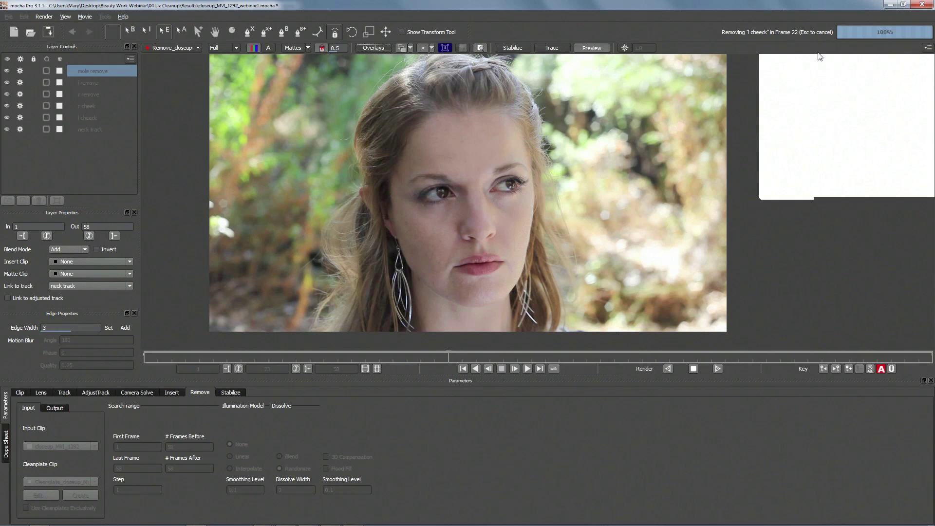
{"action": "left_click", "coordinate": [694, 371]}
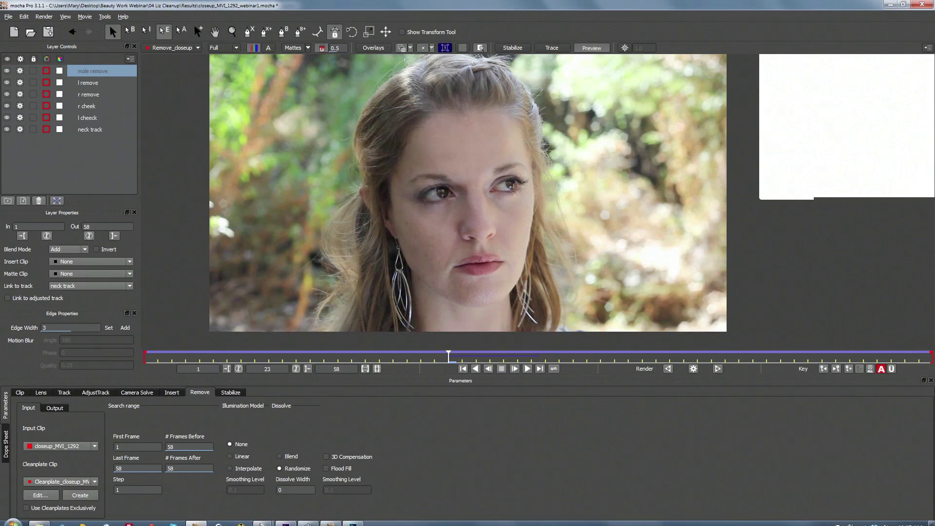
Switch to After Effects and start a new empty project.
{"action": "left_click", "coordinate": [287, 520]}
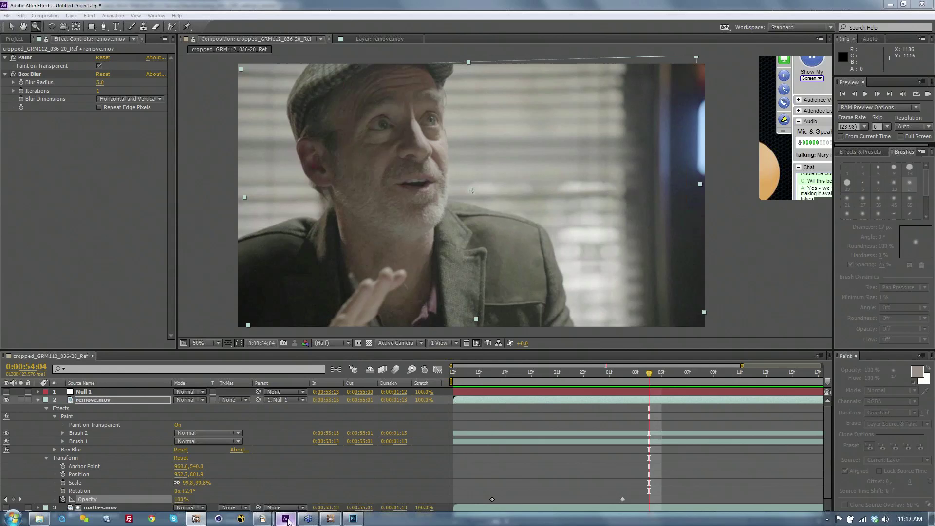
{"action": "left_click", "coordinate": [7, 15]}
{"action": "mouse_move", "coordinate": [39, 29]}
{"action": "left_click", "coordinate": [164, 27]}
{"action": "left_click", "coordinate": [473, 281]}
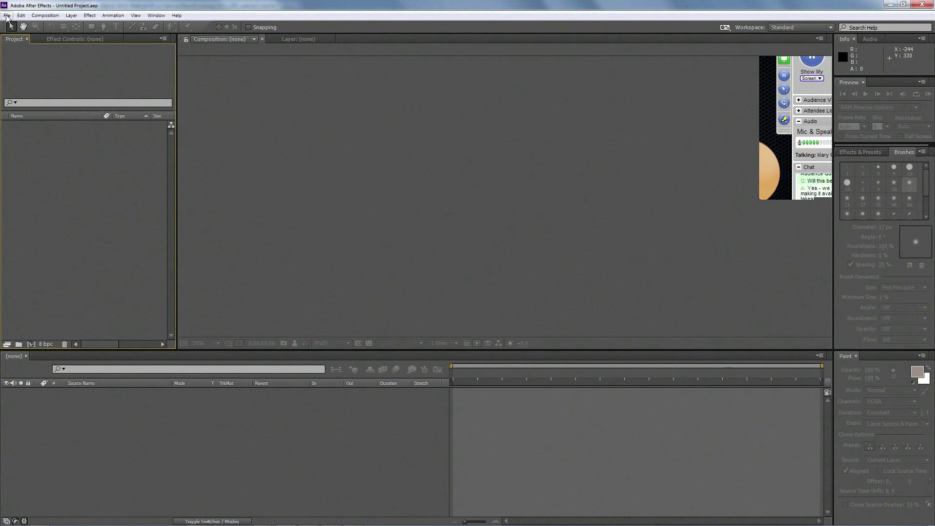
Import closeup_MVI_1292.mov from the 04 Liz Cleanup folder as footage.
{"action": "left_click", "coordinate": [6, 15]}
{"action": "mouse_move", "coordinate": [34, 143]}
{"action": "left_click", "coordinate": [168, 146]}
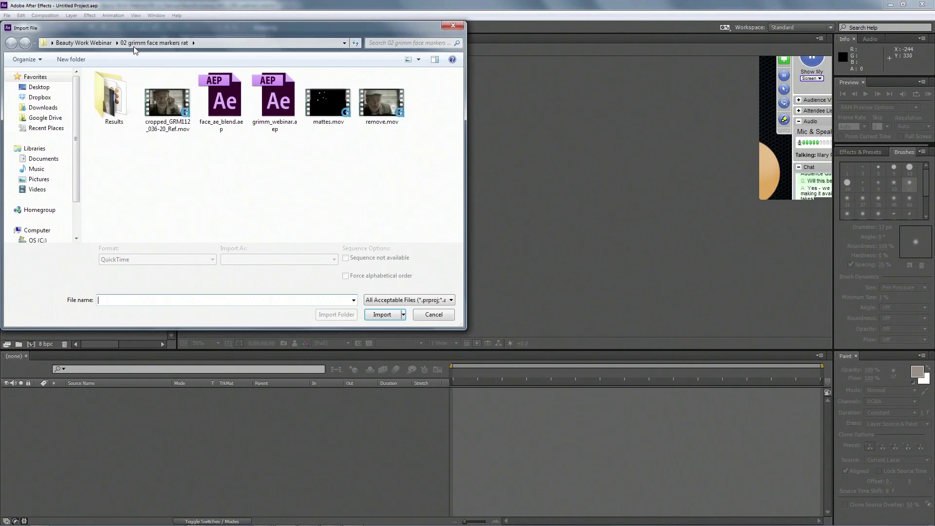
{"action": "left_click", "coordinate": [84, 42]}
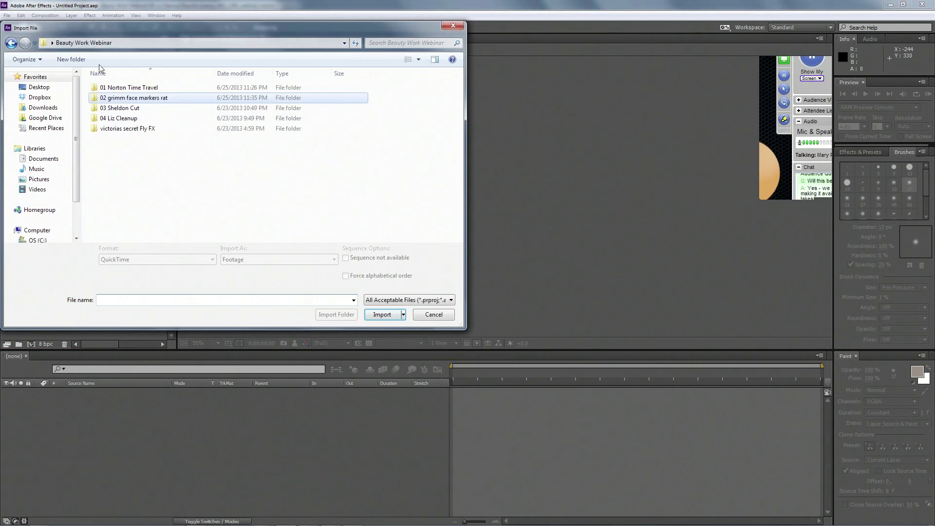
{"action": "double_click", "coordinate": [131, 117]}
{"action": "left_click", "coordinate": [168, 102]}
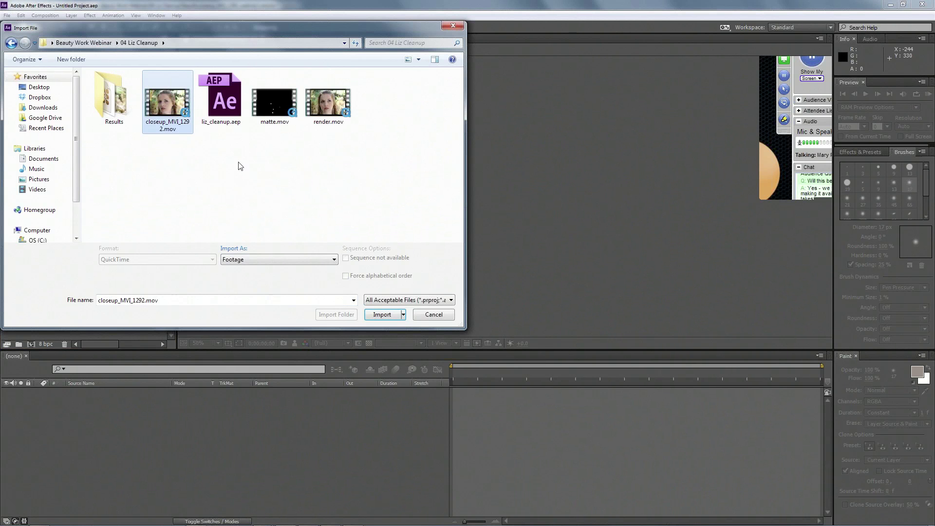
{"action": "left_click", "coordinate": [383, 314]}
Create a composition from closeup_MVI_1292.mov and preview its playback.
{"action": "left_click_drag", "start_coordinate": [63, 127], "coordinate": [121, 494]}
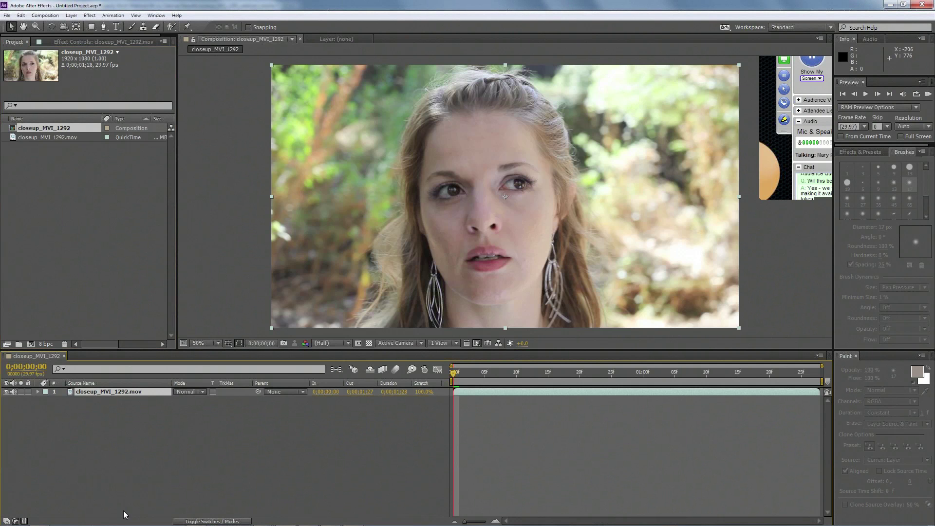
{"action": "key", "text": "space"}
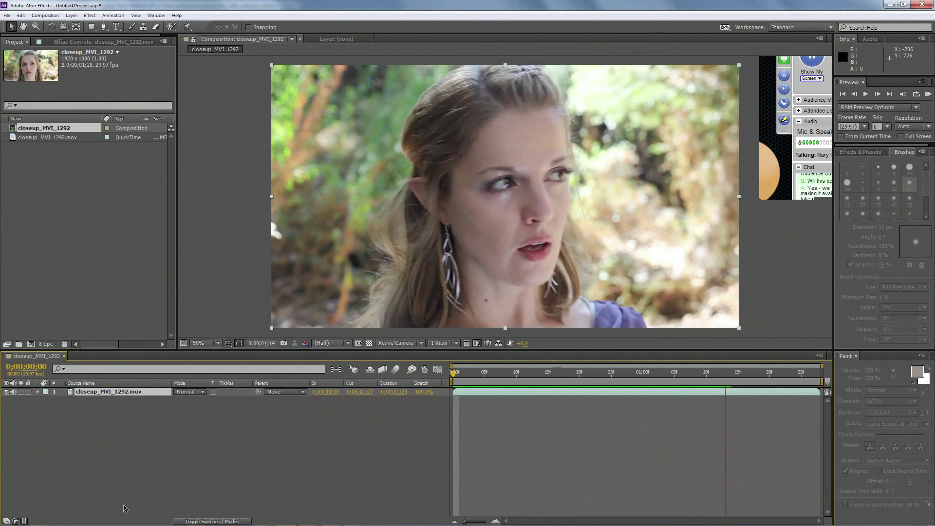
{"action": "key", "text": "space"}
Import render.mov from the 04 Liz Cleanup folder and place it above closeup_MVI_1292.mov in the composition.
{"action": "left_click", "coordinate": [21, 16]}
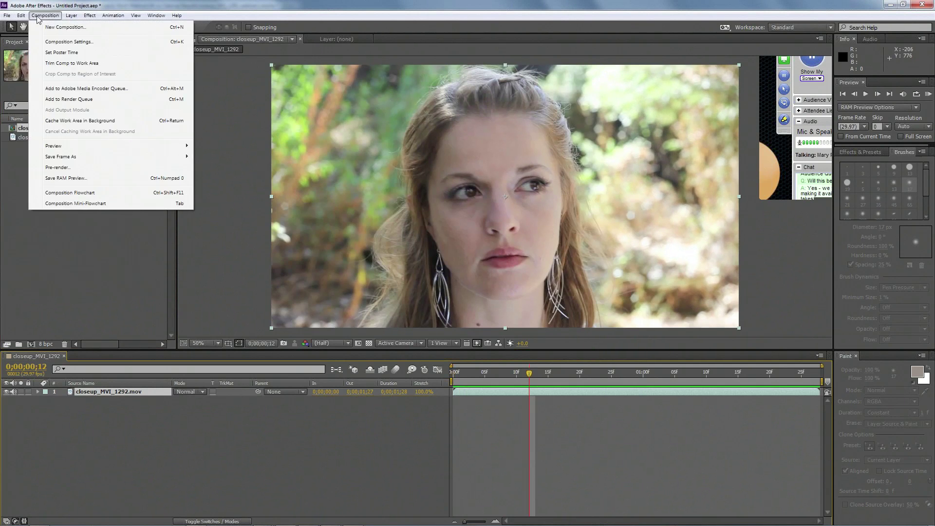
{"action": "mouse_move", "coordinate": [7, 16]}
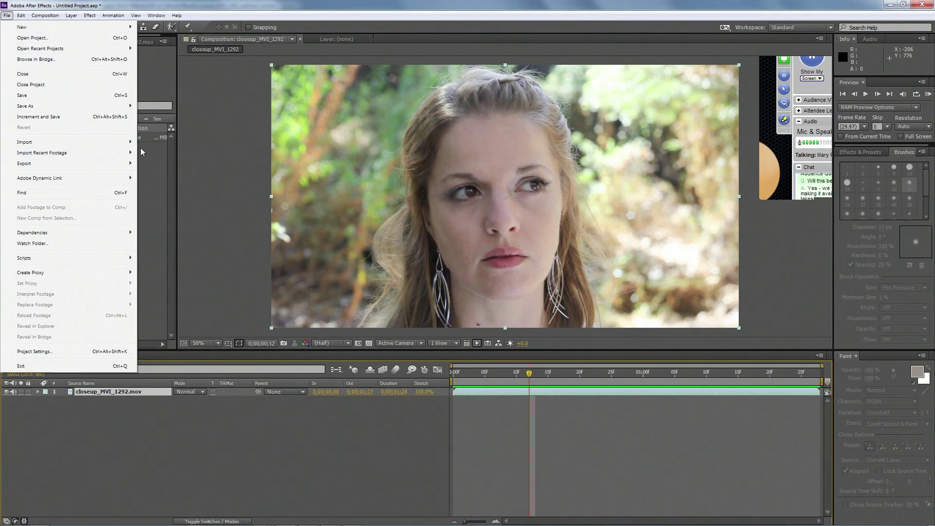
{"action": "mouse_move", "coordinate": [122, 144]}
{"action": "left_click", "coordinate": [155, 142]}
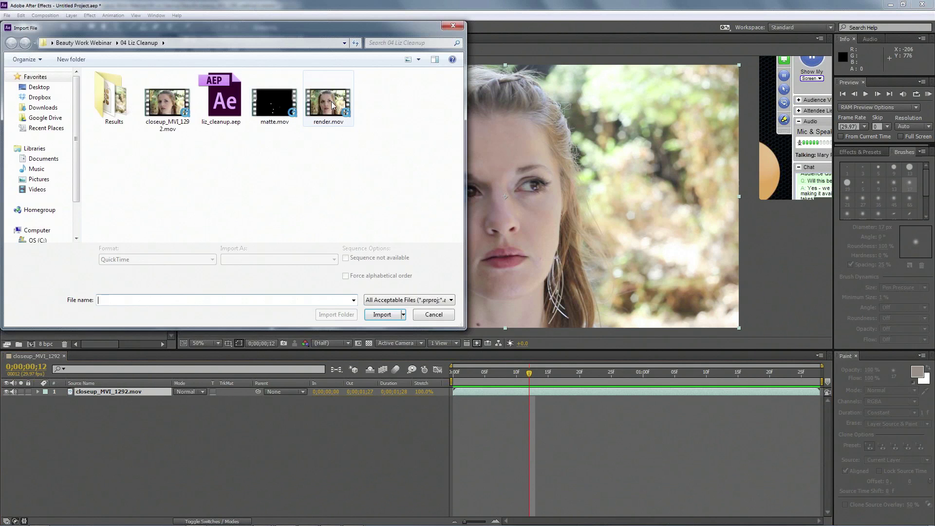
{"action": "left_click", "coordinate": [332, 104]}
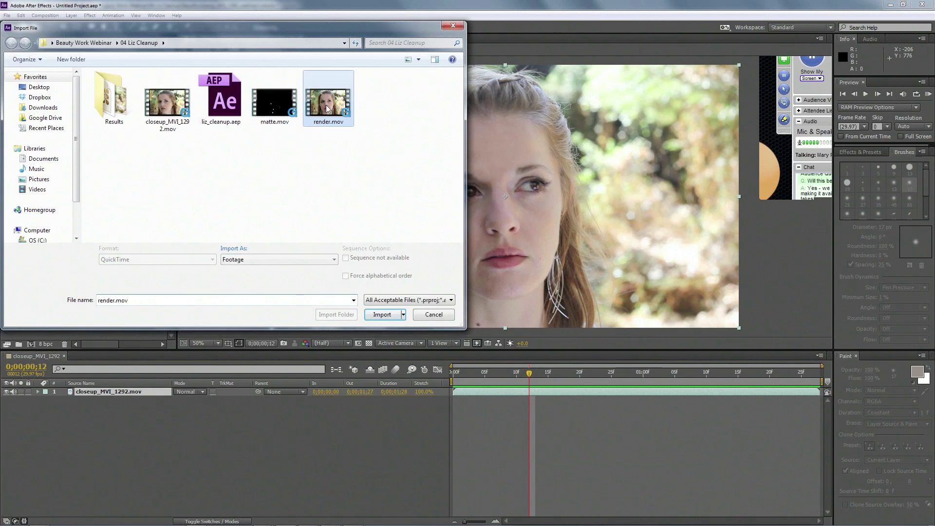
{"action": "left_click", "coordinate": [382, 315]}
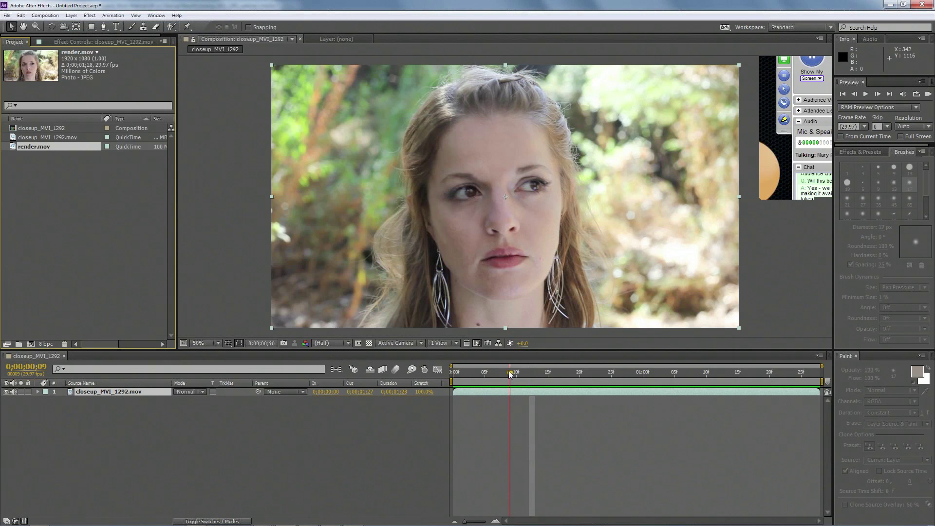
{"action": "left_click_drag", "start_coordinate": [529, 374], "coordinate": [438, 368]}
{"action": "left_click_drag", "start_coordinate": [62, 147], "coordinate": [126, 394]}
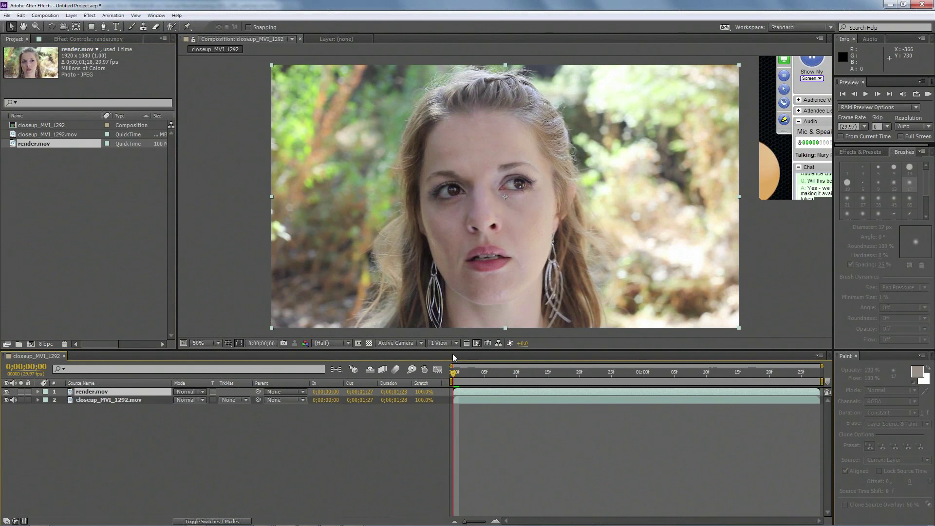
Preview the composite's playback with render.mov on top and switch to mocha Pro.
{"action": "key", "text": "space"}
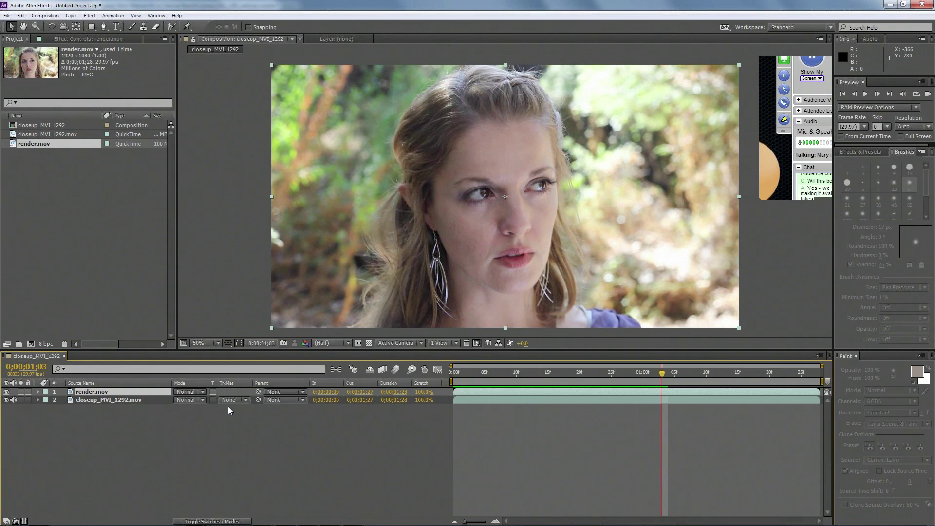
{"action": "mouse_move", "coordinate": [312, 522]}
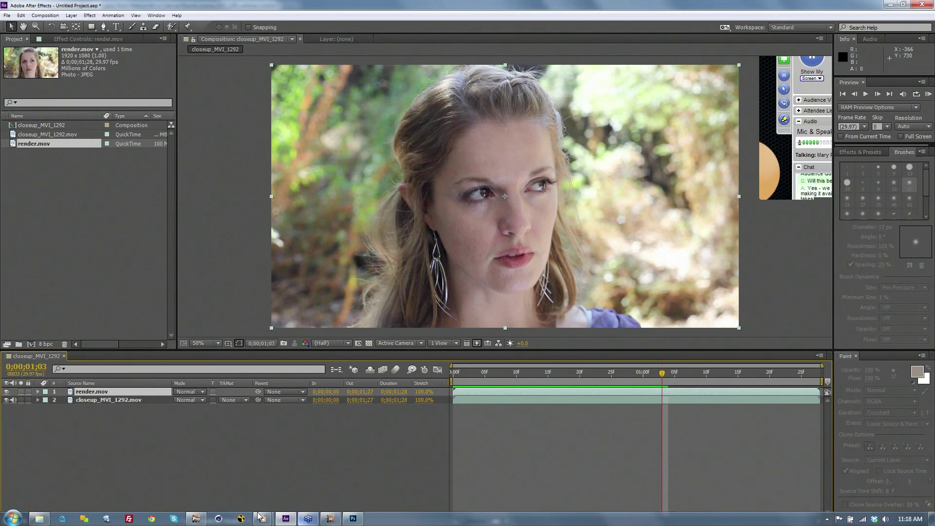
{"action": "left_click", "coordinate": [197, 519]}
Turn off visibility and processing for all existing layers, from mole remove to neck track.
{"action": "left_click", "coordinate": [232, 32]}
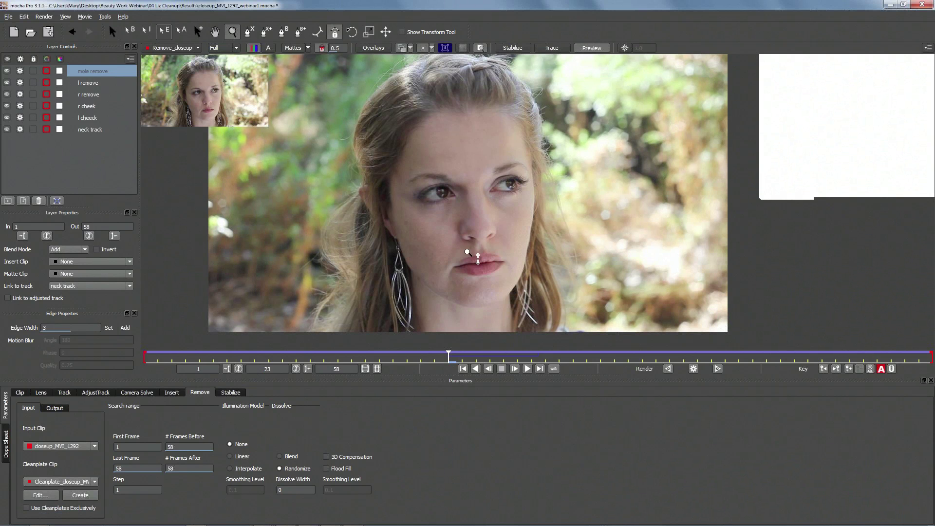
{"action": "left_click", "coordinate": [482, 220]}
{"action": "mouse_move", "coordinate": [7, 71]}
{"action": "left_mouse_down"}
{"action": "mouse_move", "coordinate": [7, 130]}
{"action": "mouse_move", "coordinate": [21, 109]}
{"action": "mouse_move", "coordinate": [21, 72]}
{"action": "left_mouse_up"}
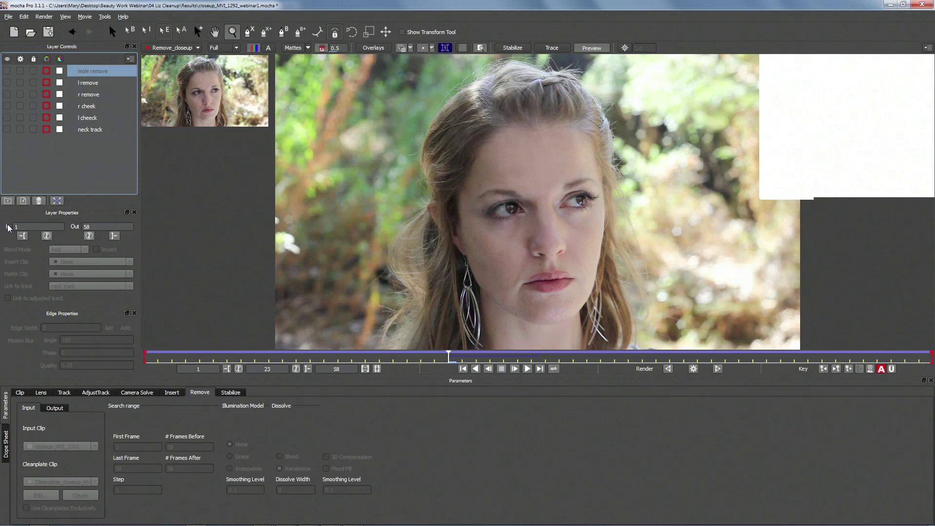
Draw a closed X-spline around the forehead, from the hairline to a point between the eyebrows, and smooth its curves.
{"action": "type", "text": "1"}
{"action": "key", "text": "ctrl+l"}
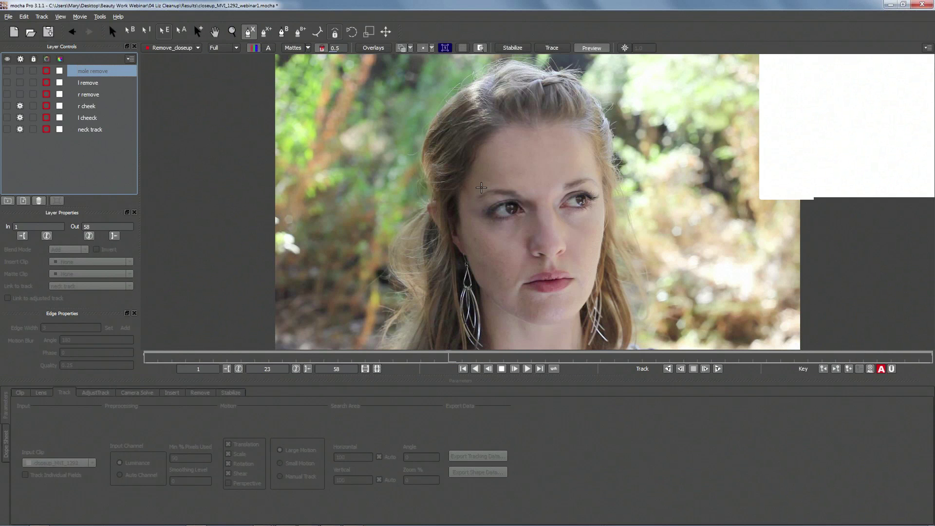
{"action": "left_click", "coordinate": [480, 190]}
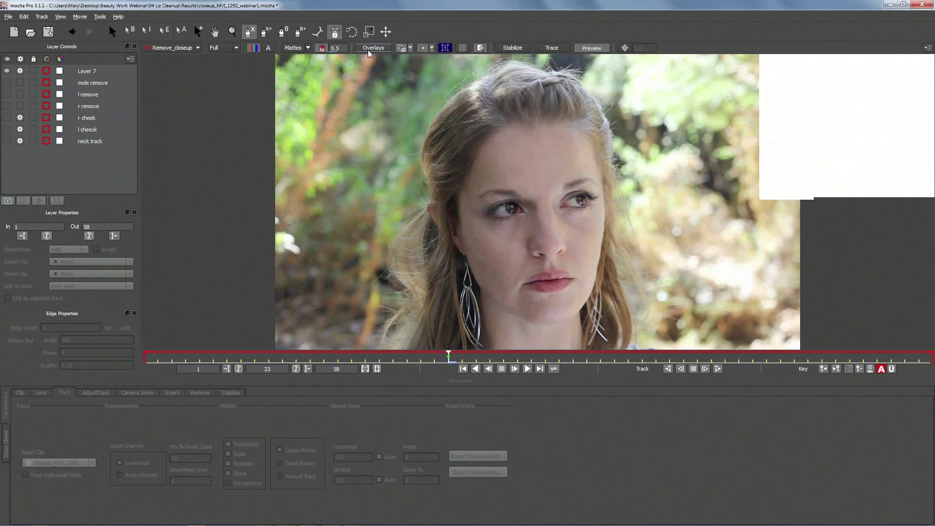
{"action": "left_click", "coordinate": [487, 152]}
{"action": "left_click", "coordinate": [507, 135]}
{"action": "left_click", "coordinate": [516, 132]}
{"action": "left_click", "coordinate": [534, 130]}
{"action": "left_click", "coordinate": [564, 133]}
{"action": "left_click", "coordinate": [582, 144]}
{"action": "left_click", "coordinate": [588, 172]}
{"action": "left_click", "coordinate": [560, 180]}
{"action": "left_click", "coordinate": [546, 197]}
{"action": "left_click", "coordinate": [530, 185]}
{"action": "left_click", "coordinate": [502, 181]}
{"action": "left_click", "coordinate": [477, 189]}
{"action": "left_click", "coordinate": [479, 187]}
{"action": "left_click_drag", "start_coordinate": [478, 185], "coordinate": [482, 188]}
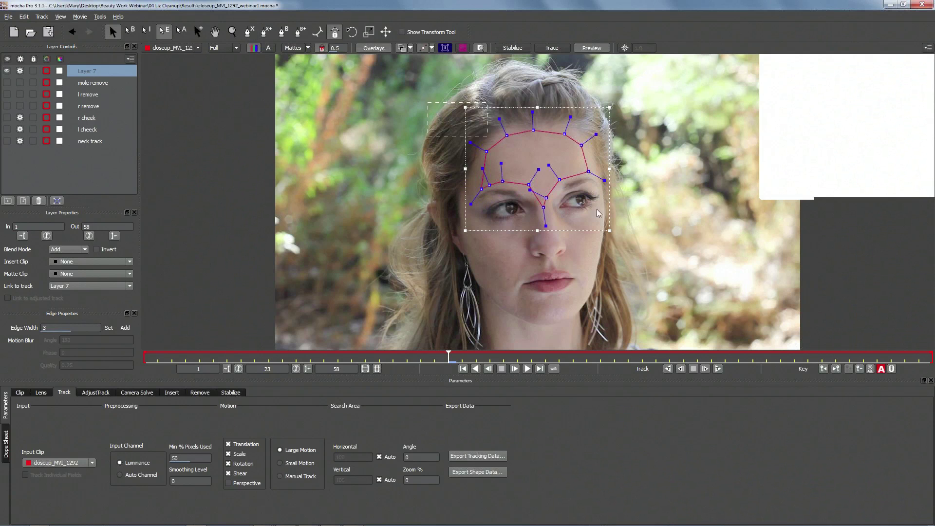
{"action": "left_click_drag", "start_coordinate": [597, 133], "coordinate": [566, 122]}
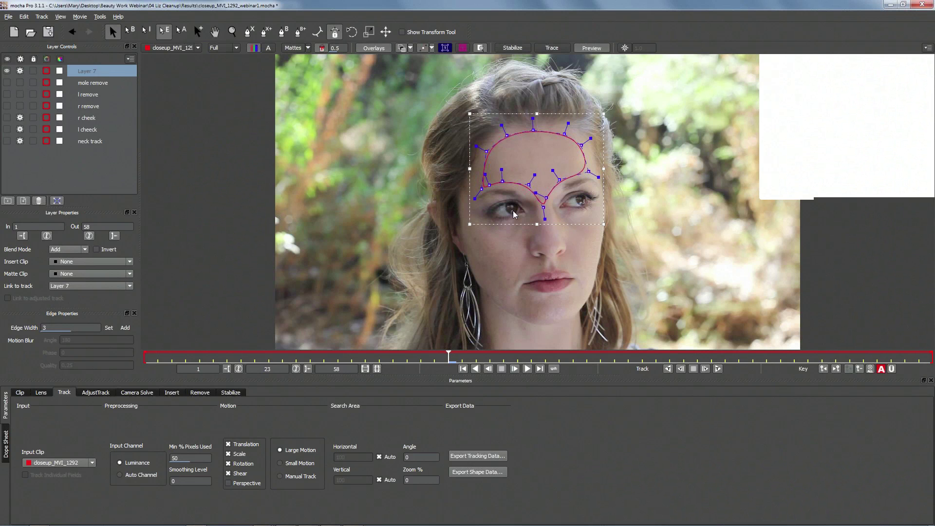
Draw a separate X-spline layer around the cheek beside the visible earring, from below the eye to the chin, and smooth it.
{"action": "left_click", "coordinate": [248, 32]}
{"action": "left_click", "coordinate": [464, 215]}
{"action": "left_click", "coordinate": [505, 239]}
{"action": "left_click", "coordinate": [518, 253]}
{"action": "left_click", "coordinate": [515, 280]}
{"action": "left_click", "coordinate": [521, 299]}
{"action": "left_click", "coordinate": [529, 313]}
{"action": "left_click", "coordinate": [515, 314]}
{"action": "left_click", "coordinate": [496, 299]}
{"action": "left_click", "coordinate": [481, 284]}
{"action": "left_click", "coordinate": [468, 249]}
{"action": "left_click", "coordinate": [467, 227]}
{"action": "left_click", "coordinate": [471, 219]}
{"action": "left_click_drag", "start_coordinate": [514, 226], "coordinate": [521, 233]}
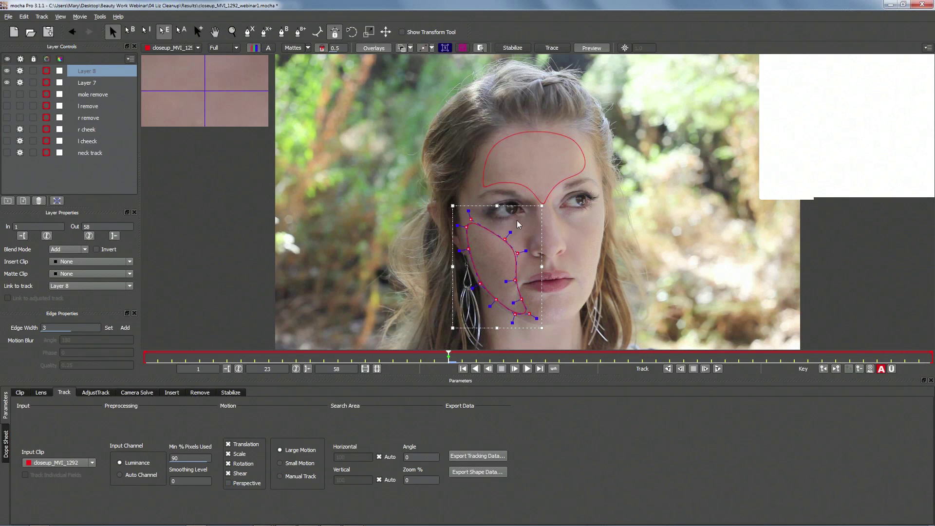
Draw another X-spline layer around the narrower opposite cheek, from below the eye to the jaw, and round its curves.
{"action": "left_click", "coordinate": [249, 31]}
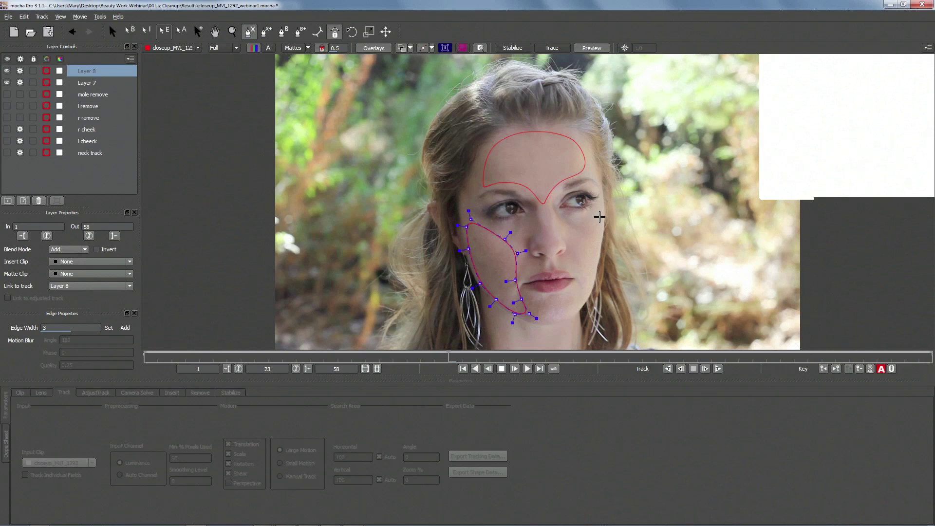
{"action": "left_click", "coordinate": [601, 213]}
{"action": "left_click", "coordinate": [583, 227]}
{"action": "left_click", "coordinate": [574, 247]}
{"action": "left_click", "coordinate": [577, 274]}
{"action": "left_click", "coordinate": [581, 302]}
{"action": "left_click", "coordinate": [596, 281]}
{"action": "left_click", "coordinate": [600, 261]}
{"action": "left_click", "coordinate": [602, 228]}
{"action": "left_click", "coordinate": [609, 196]}
{"action": "left_click", "coordinate": [604, 198]}
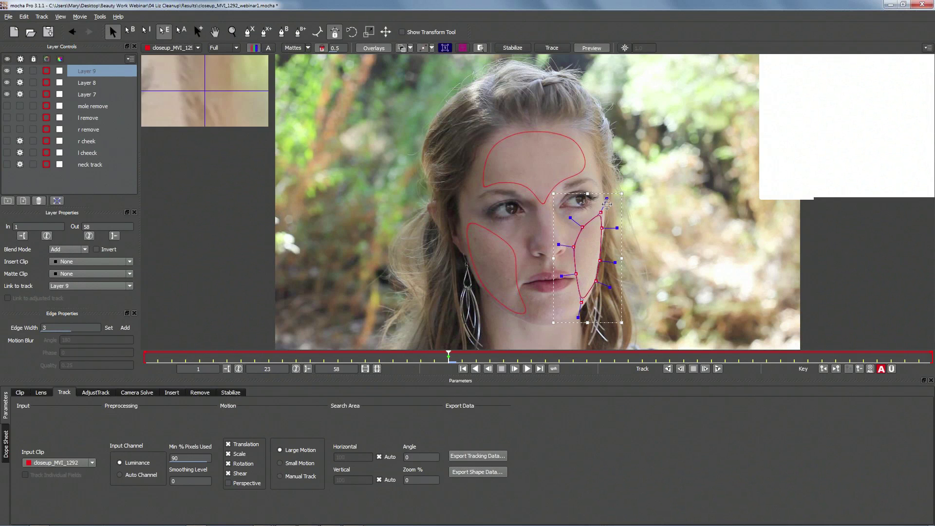
{"action": "left_click_drag", "start_coordinate": [582, 302], "coordinate": [593, 282]}
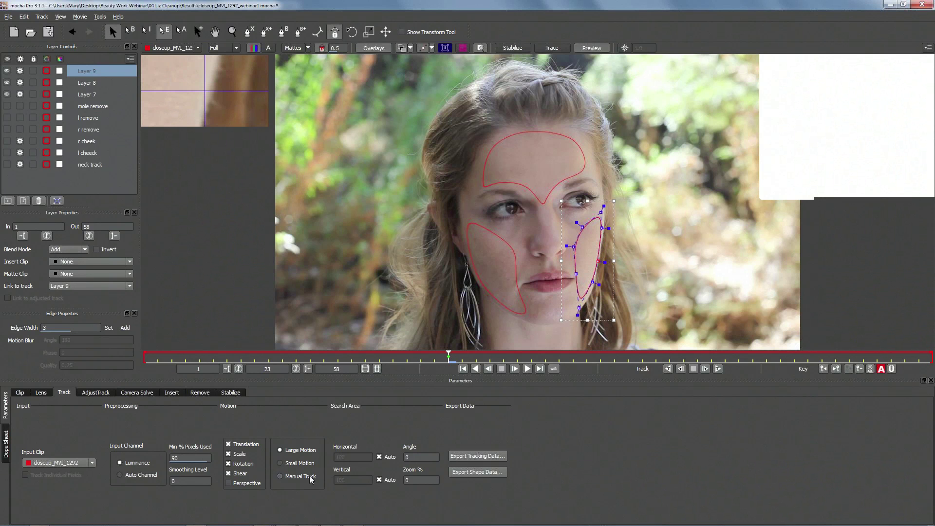
Enable perspective motion on the forehead and cheek layers and track them backward from frame 23 to frame 1.
{"action": "left_click", "coordinate": [512, 255]}
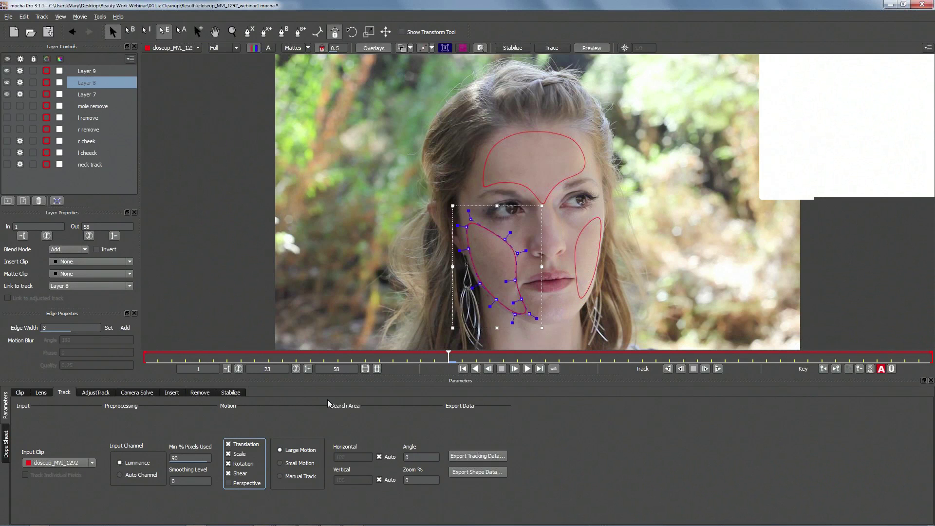
{"action": "left_click", "coordinate": [575, 165]}
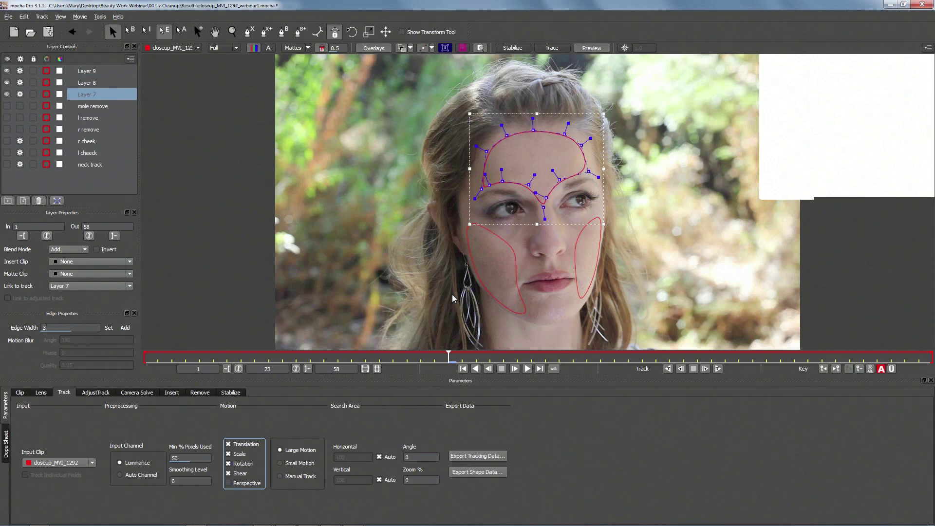
{"action": "left_click", "coordinate": [668, 369]}
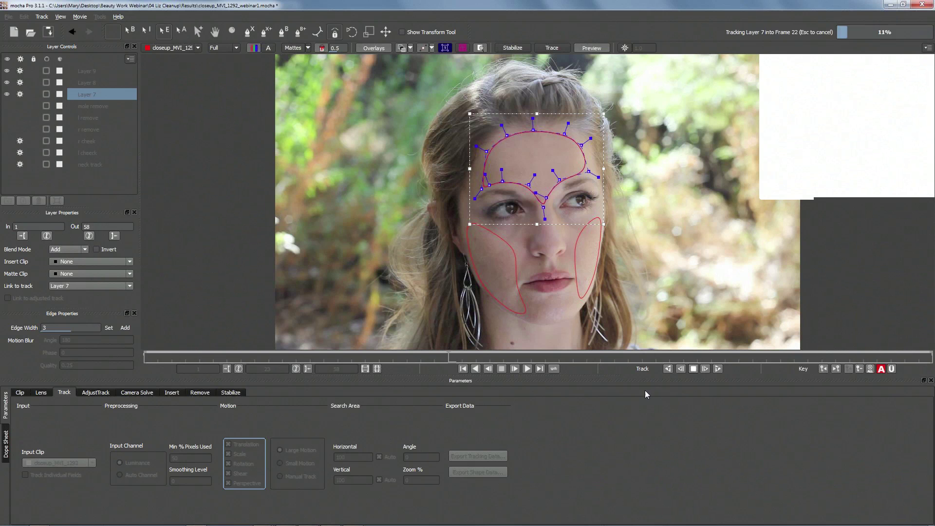
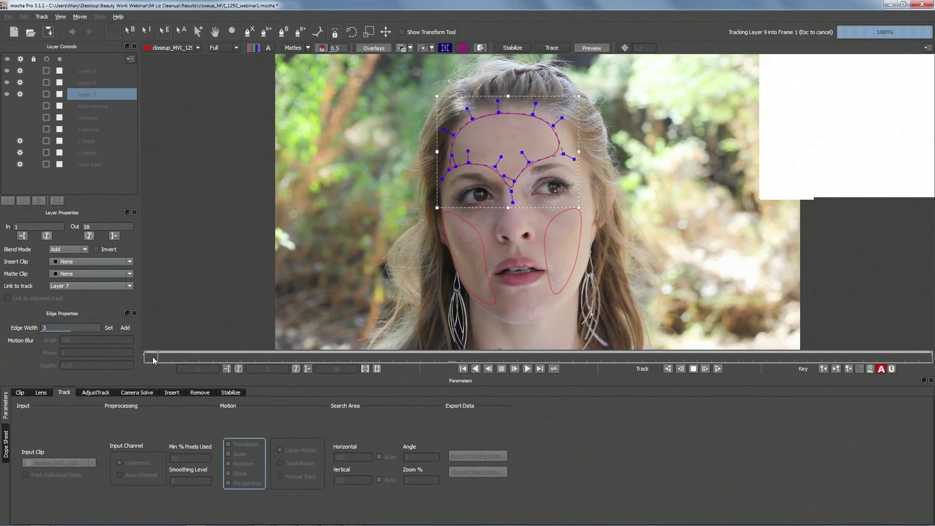
Turn off processing for r cheek, l cheeck and neck track, and track the forehead and cheek layers forward to frame 58.
{"action": "left_click_drag", "start_coordinate": [161, 359], "coordinate": [240, 359]}
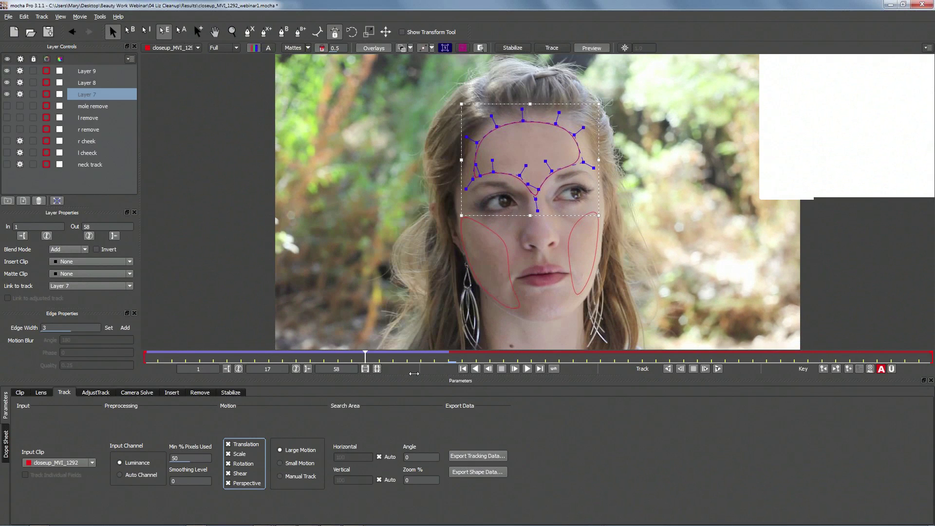
{"action": "left_click", "coordinate": [717, 369]}
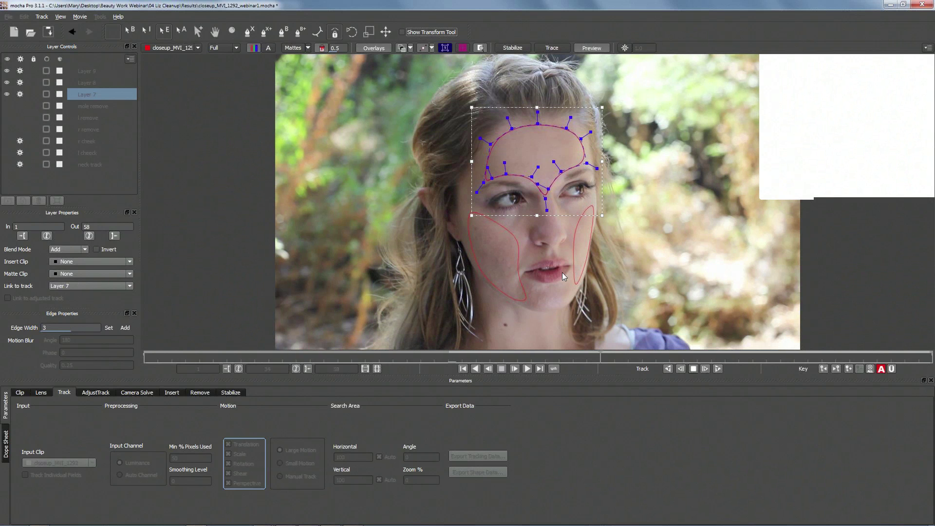
{"action": "key", "text": "Escape"}
{"action": "left_click_drag", "start_coordinate": [21, 143], "coordinate": [20, 164]}
{"action": "left_click", "coordinate": [91, 98]}
{"action": "left_click", "coordinate": [718, 368]}
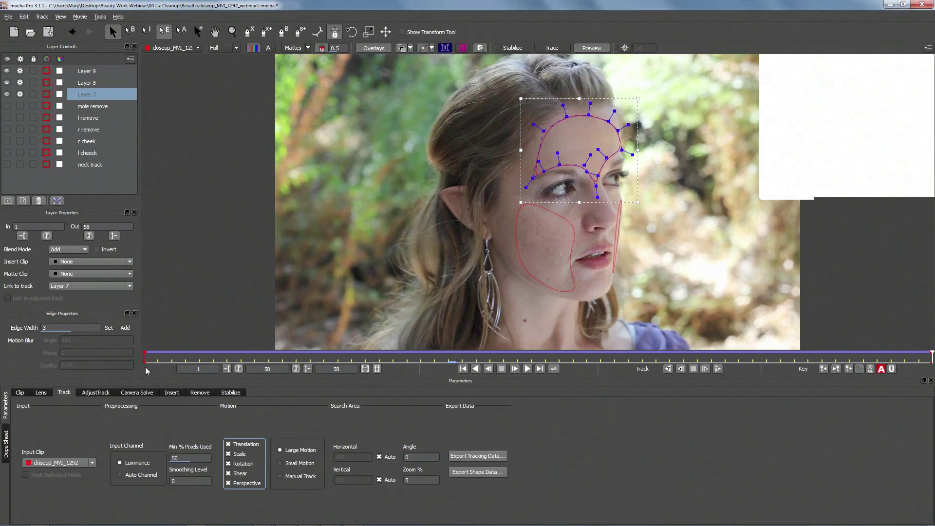
Rename Layer 9 as "r chjeeck 2", Layer 8 as "l cheek 2" and Layer 7 as "forhead".
{"action": "left_click", "coordinate": [94, 71]}
{"action": "left_click", "coordinate": [95, 71]}
{"action": "type", "text": "r chjeeck 2"}
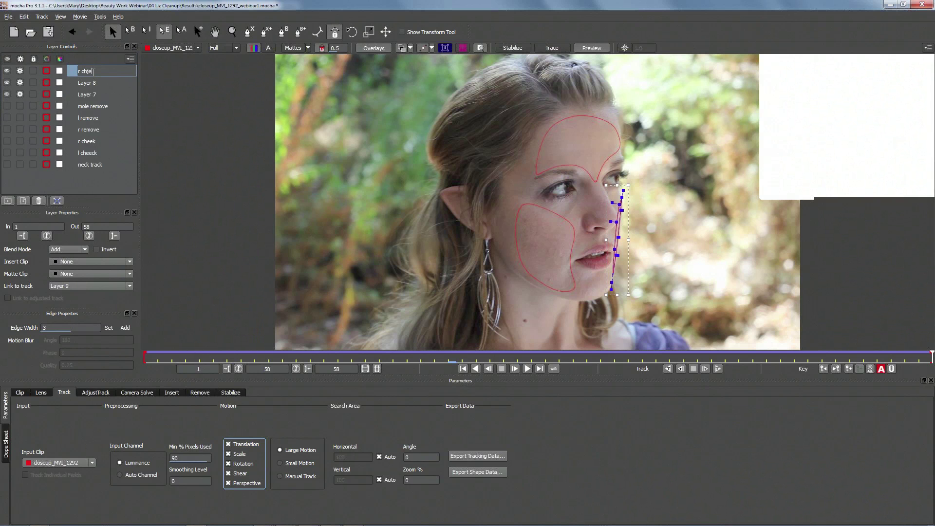
{"action": "double_click", "coordinate": [86, 83]}
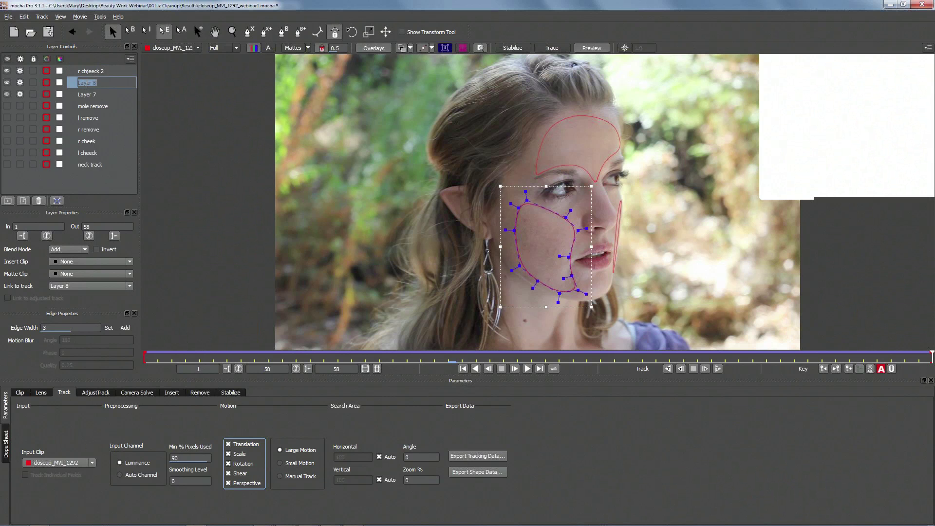
{"action": "type", "text": "l cheek 2"}
{"action": "double_click", "coordinate": [88, 95]}
{"action": "type", "text": "forhead"}
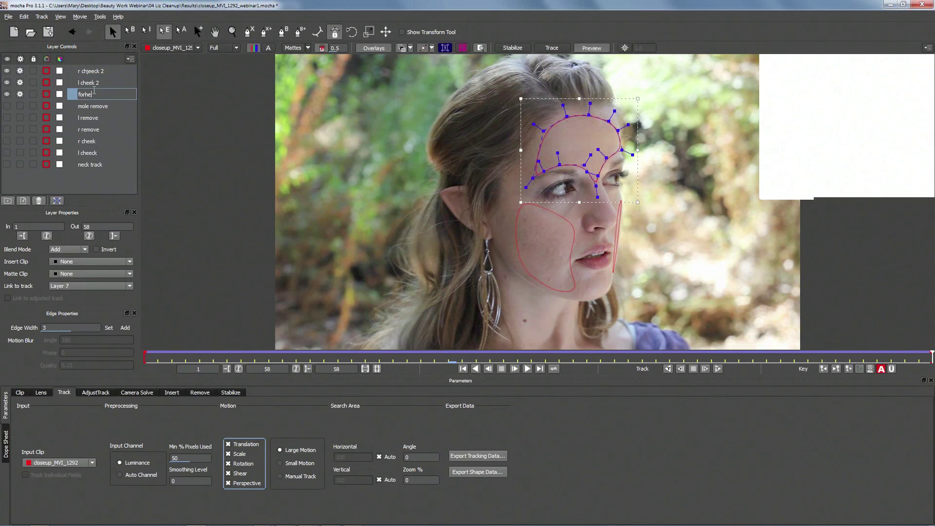
Copy the shape data of all visible layers to the clipboard as mocha shape data for AE.
{"action": "left_click", "coordinate": [92, 72]}
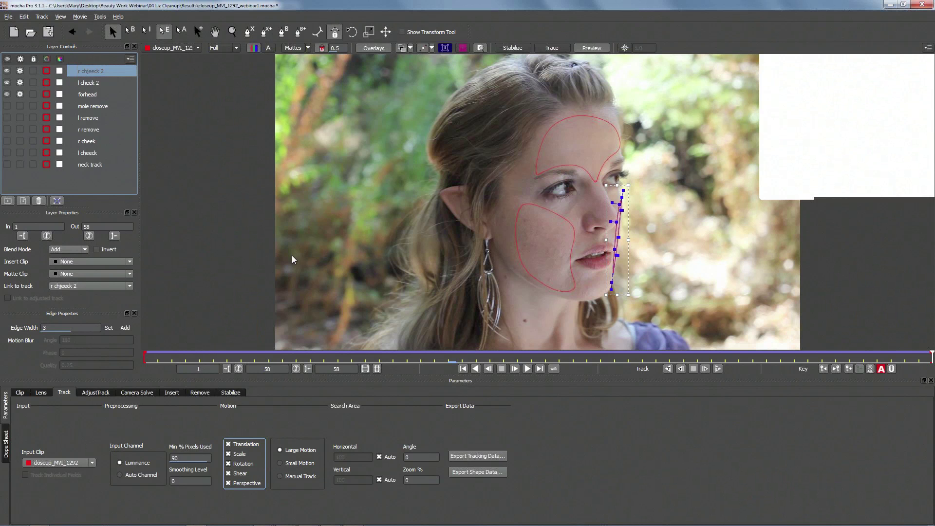
{"action": "left_click", "coordinate": [476, 472]}
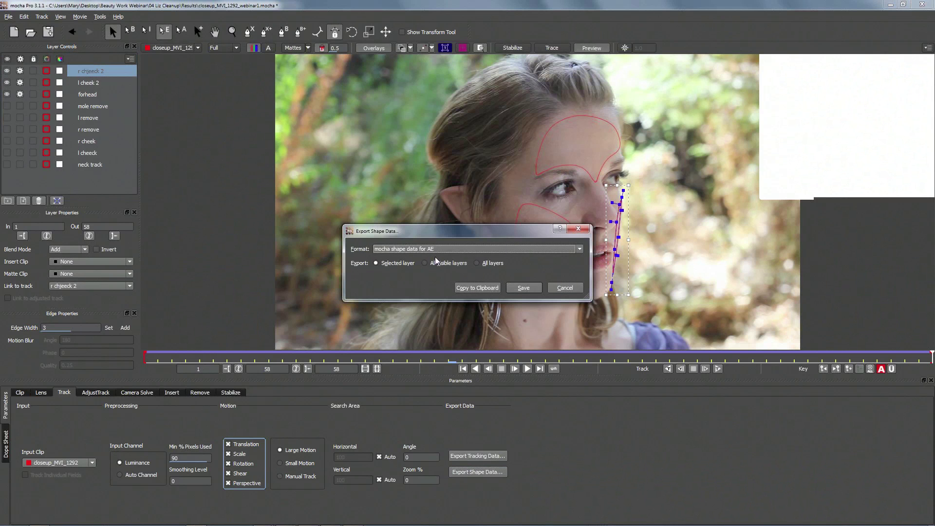
{"action": "left_click", "coordinate": [475, 288]}
In After Effects, duplicate the render.mov layer at the first frame and paste the mocha masks onto the top copy.
{"action": "mouse_move", "coordinate": [272, 522]}
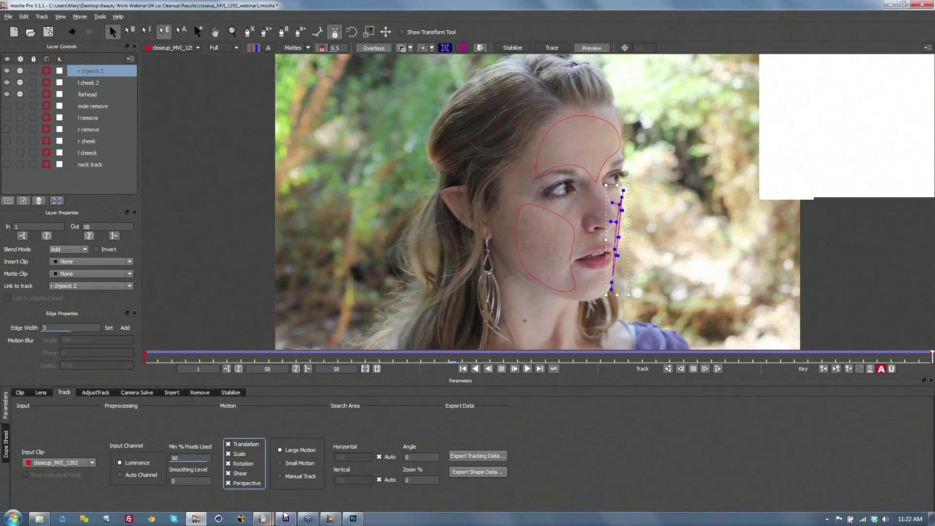
{"action": "left_click", "coordinate": [286, 519]}
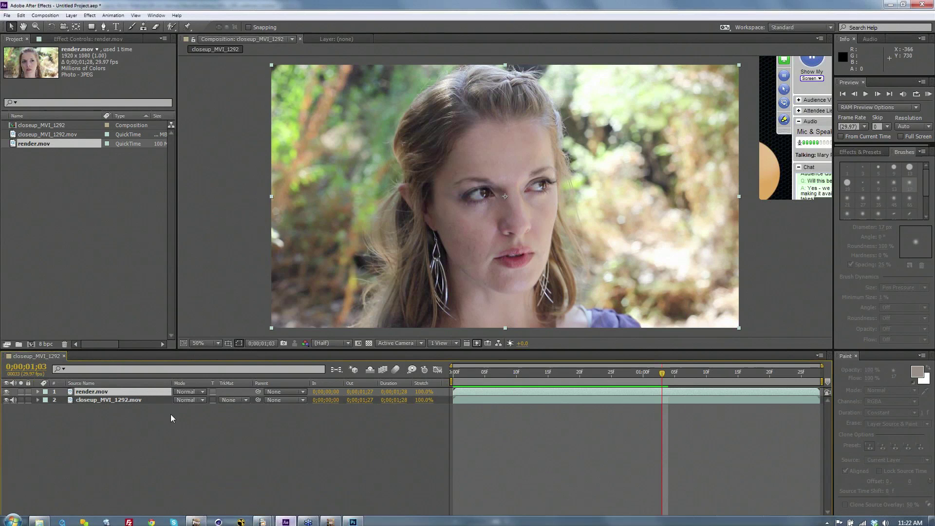
{"action": "left_click_drag", "start_coordinate": [485, 373], "coordinate": [454, 373]}
{"action": "key", "text": "ctrl+d"}
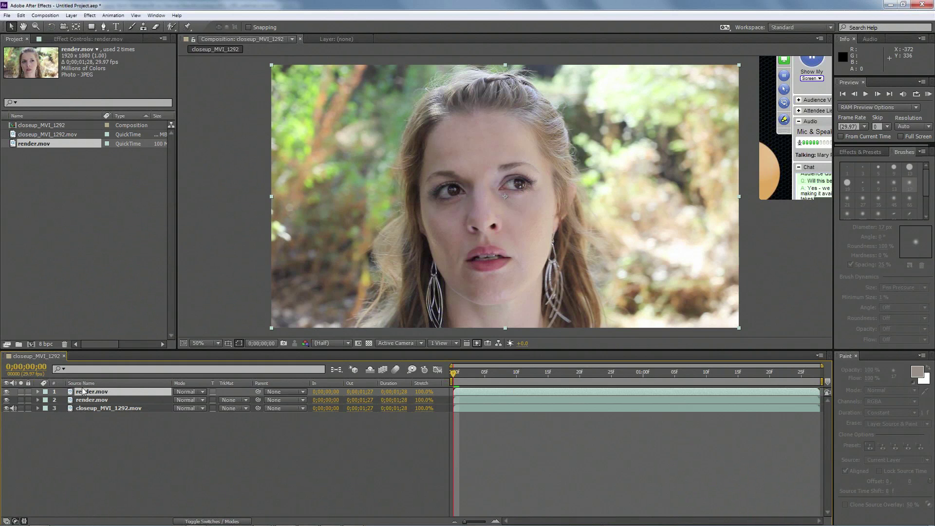
{"action": "left_click", "coordinate": [22, 16]}
{"action": "left_click", "coordinate": [49, 290]}
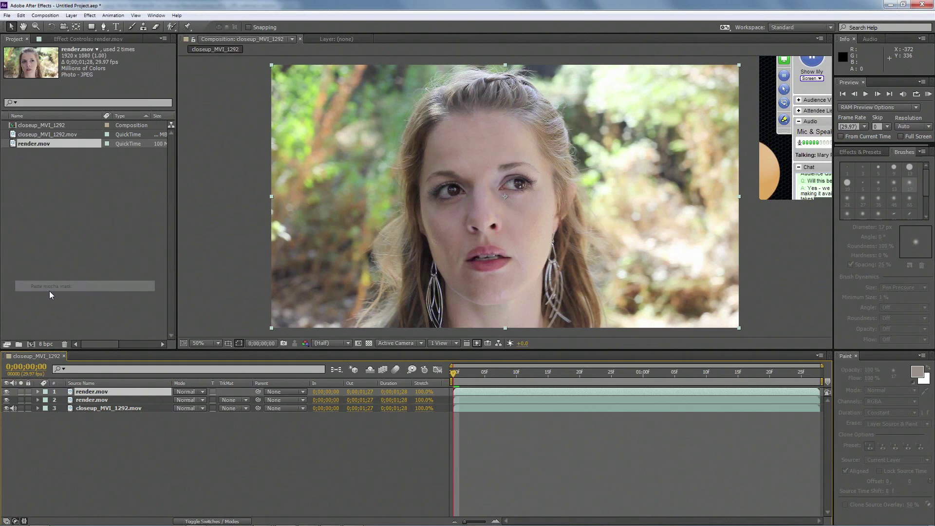
Set the mask feather of forhead, l cheek 2 and r chjeeck 2 to 10 pixels.
{"action": "left_click", "coordinate": [38, 391]}
{"action": "left_click", "coordinate": [46, 400]}
{"action": "left_click", "coordinate": [78, 408]}
{"action": "left_click", "coordinate": [73, 425], "text": "shift"}
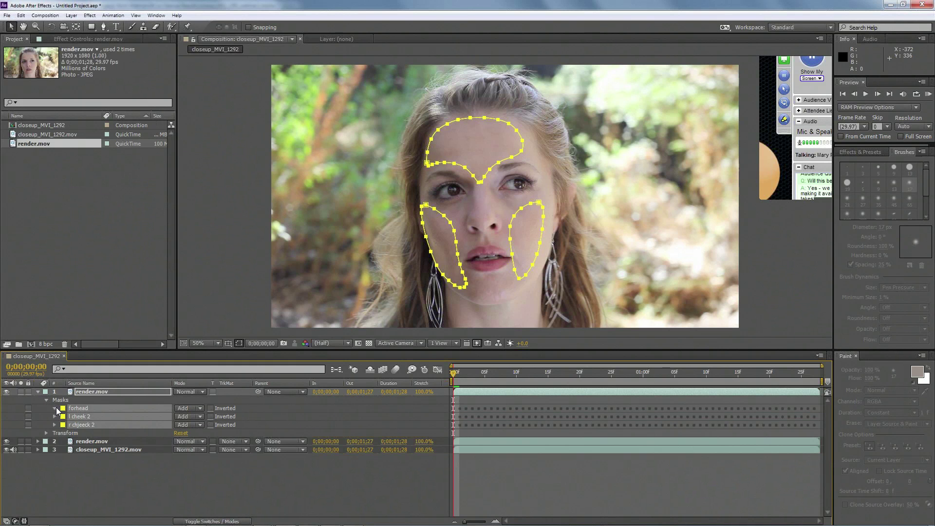
{"action": "left_click", "coordinate": [55, 409]}
{"action": "left_click", "coordinate": [185, 425]}
{"action": "type", "text": "10"}
{"action": "key", "text": "Return"}
{"action": "left_click", "coordinate": [292, 426]}
{"action": "left_click", "coordinate": [38, 392]}
Apply a Box Blur effect to the top render.mov layer with a blur radius of 15.
{"action": "left_click", "coordinate": [80, 393]}
{"action": "left_click", "coordinate": [112, 15]}
{"action": "left_click", "coordinate": [91, 16]}
{"action": "left_click", "coordinate": [91, 16]}
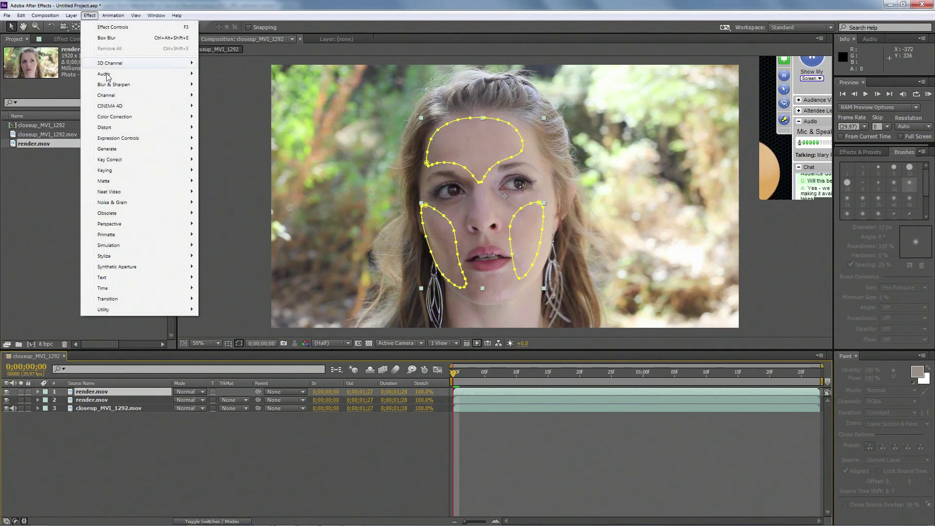
{"action": "mouse_move", "coordinate": [138, 88]}
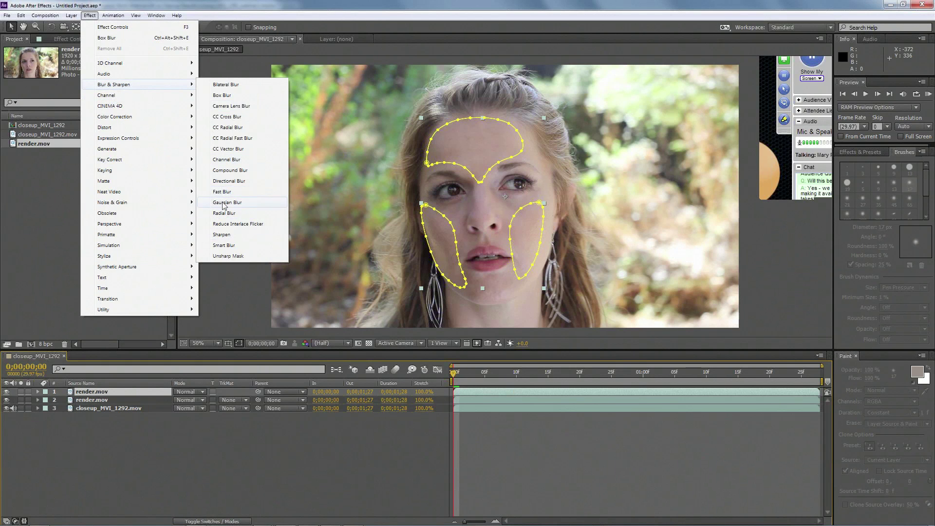
{"action": "left_click", "coordinate": [234, 97]}
{"action": "left_click", "coordinate": [103, 66]}
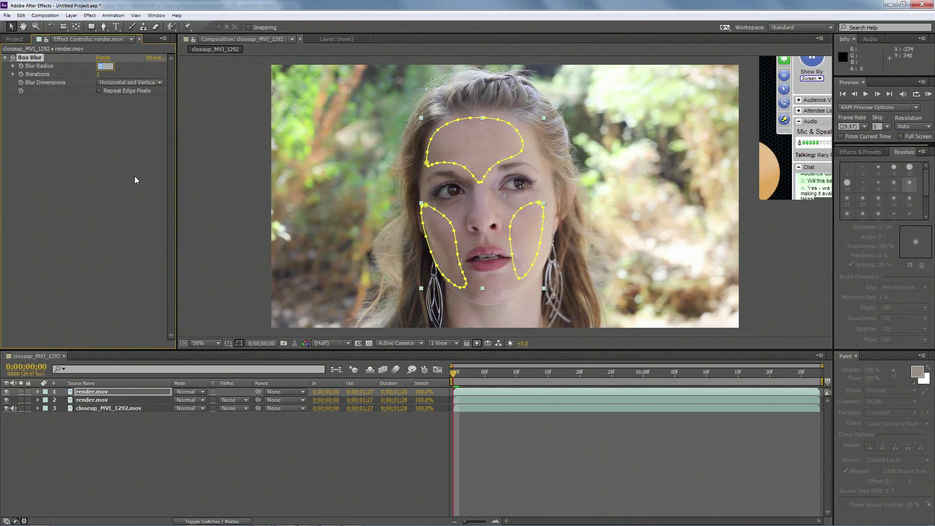
{"action": "type", "text": "15"}
{"action": "key", "text": "Return"}
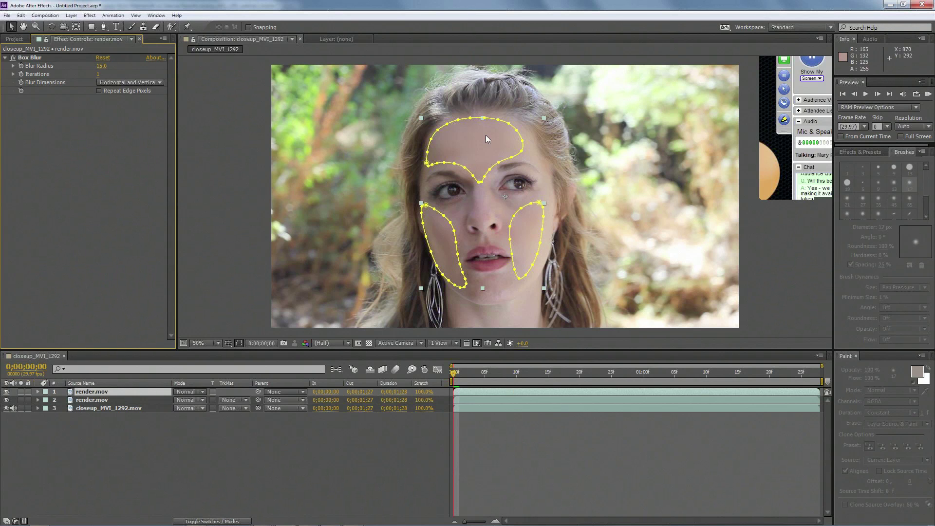
Reveal the masks and transform properties of the top render.mov layer and set its opacity to 80%.
{"action": "key", "text": "m"}
{"action": "key", "text": "m"}
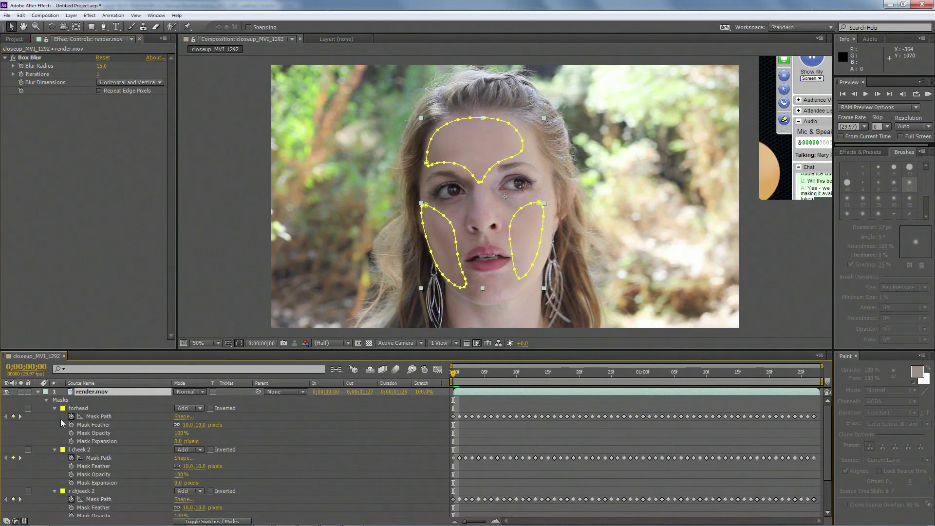
{"action": "left_click_drag", "start_coordinate": [825, 420], "coordinate": [825, 446]}
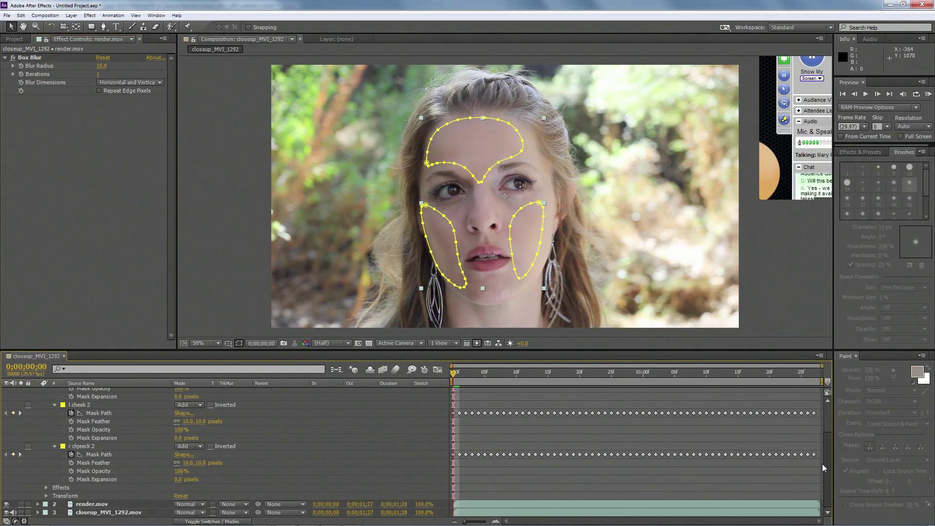
{"action": "left_click", "coordinate": [46, 496]}
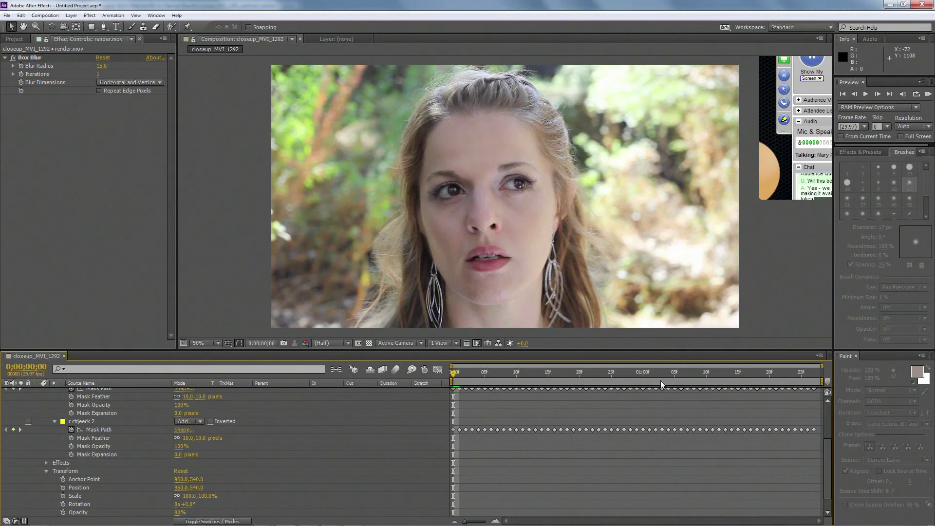
{"action": "scroll", "coordinate": [828, 468], "scroll_direction": "up", "scroll_amount": 3}
Apply a Match Grain effect to the top render.mov layer with closeup_MVI_1292.mov as noise source and Final Output as viewing mode.
{"action": "left_click", "coordinate": [94, 391]}
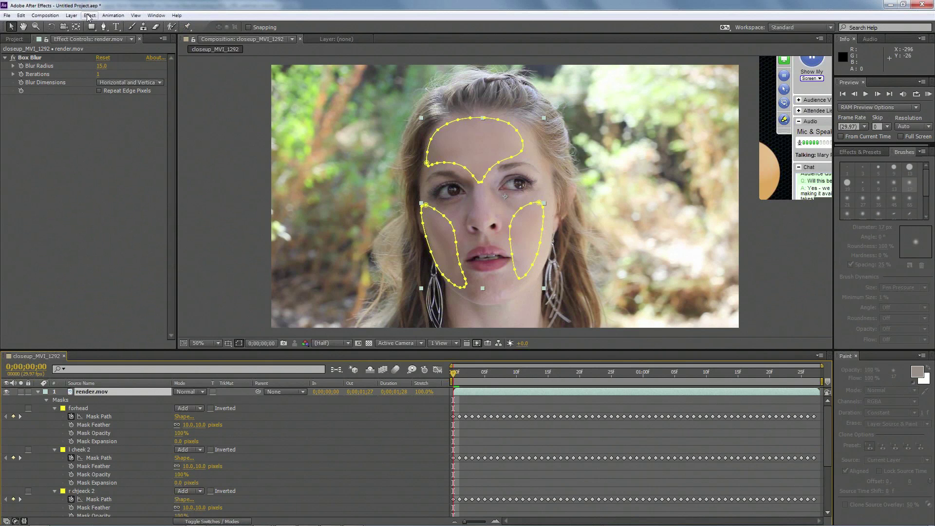
{"action": "left_click", "coordinate": [91, 16]}
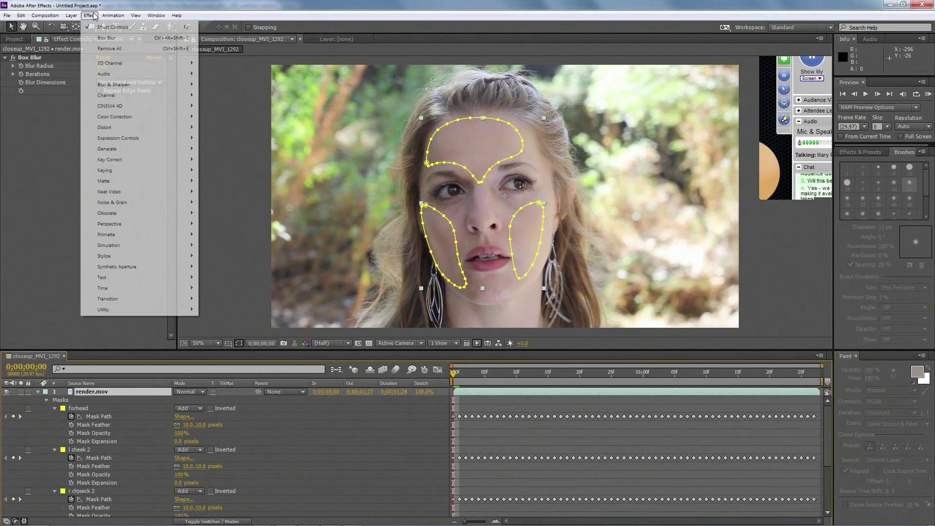
{"action": "mouse_move", "coordinate": [126, 206]}
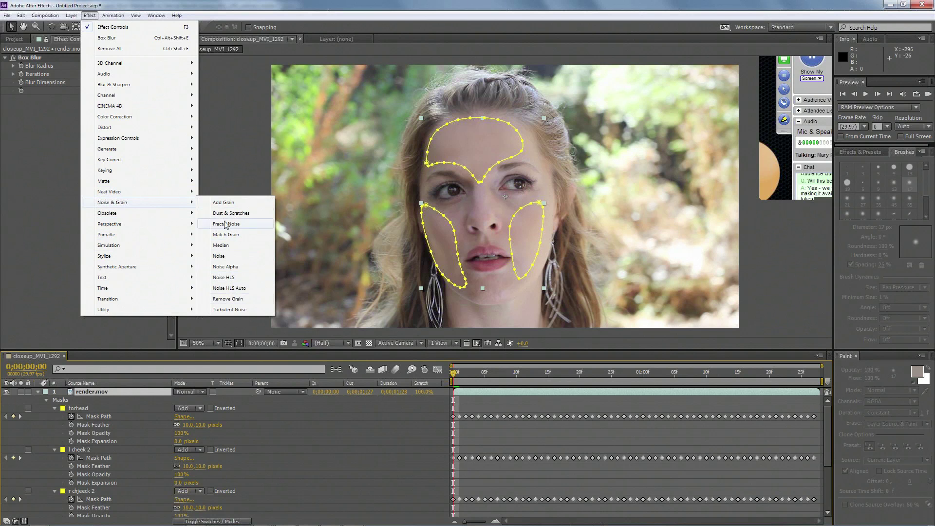
{"action": "left_click", "coordinate": [231, 236]}
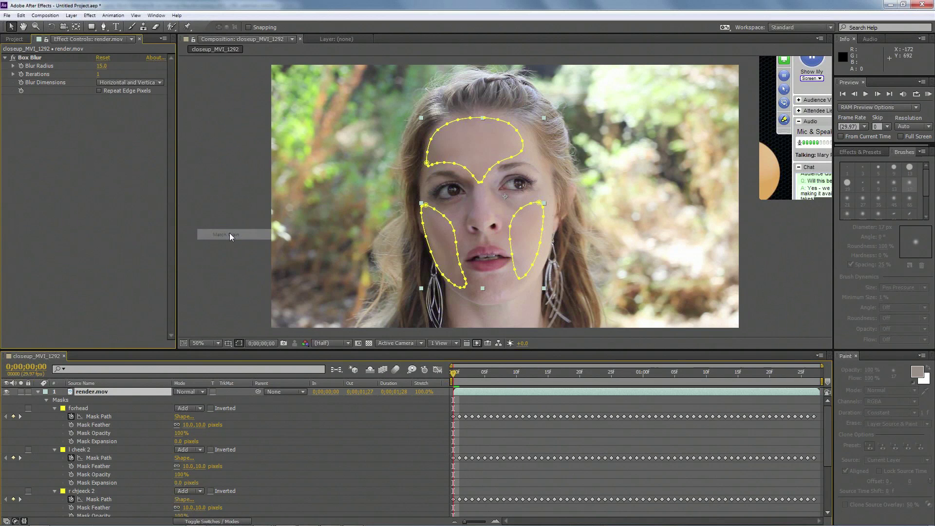
{"action": "left_click", "coordinate": [116, 108]}
{"action": "left_click", "coordinate": [121, 162]}
{"action": "left_click", "coordinate": [117, 117]}
{"action": "left_click", "coordinate": [119, 163]}
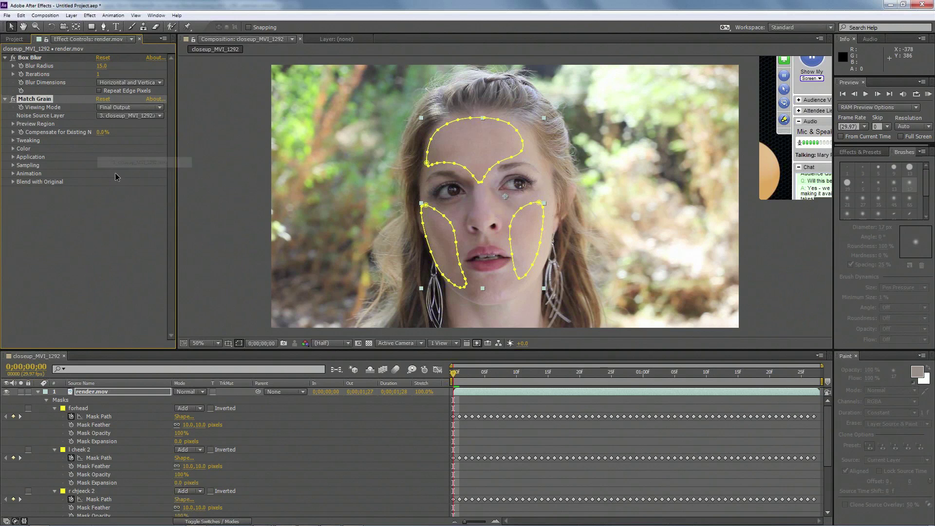
{"action": "left_click", "coordinate": [5, 99]}
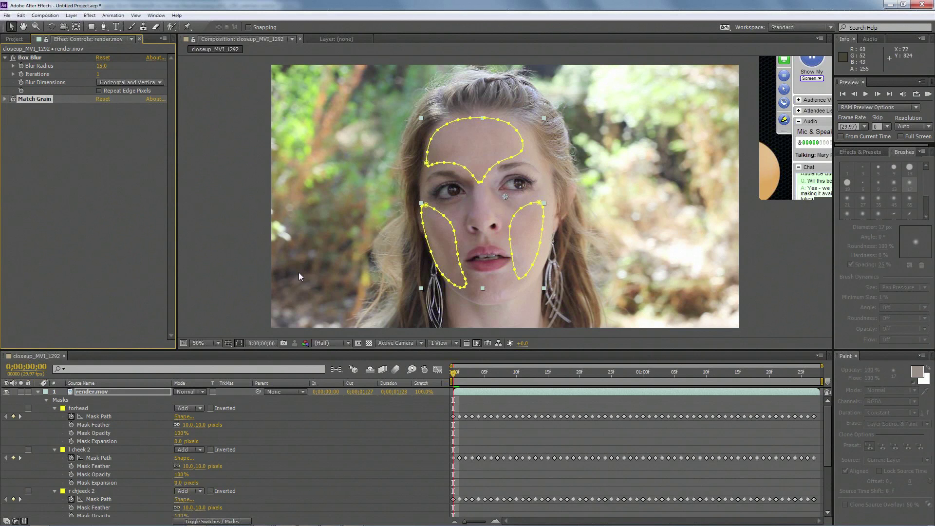
{"action": "left_click", "coordinate": [6, 99]}
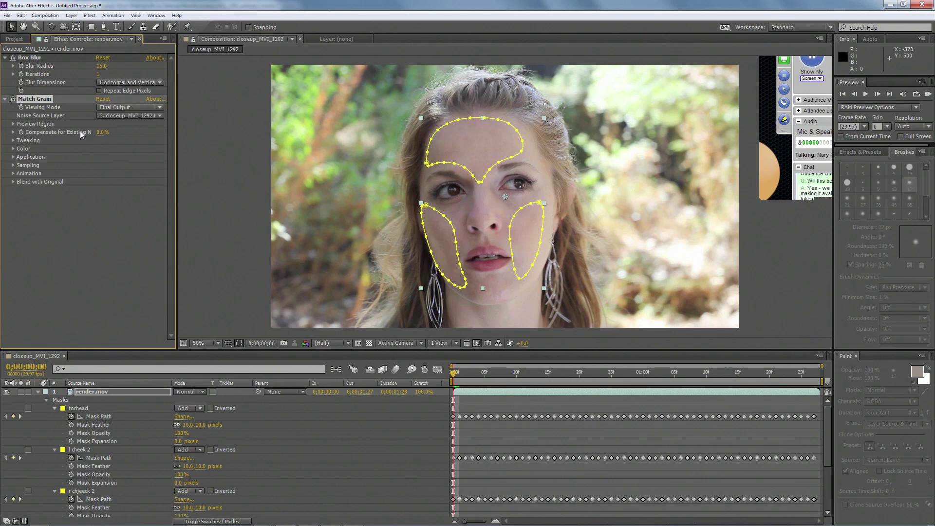
Play back and scrub the composition to examine the softened skin with matched grain, and collapse the top layer's properties.
{"action": "left_click", "coordinate": [246, 189]}
{"action": "key", "text": "space"}
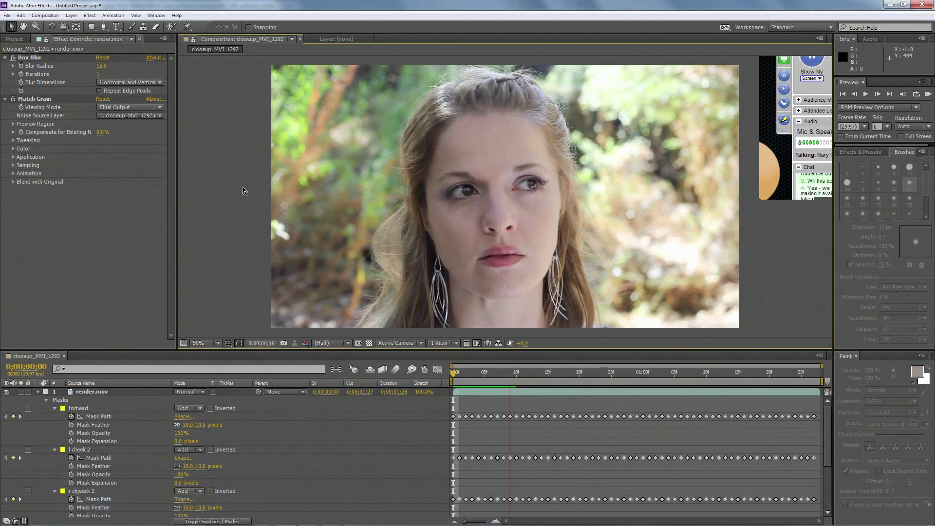
{"action": "key", "text": "space"}
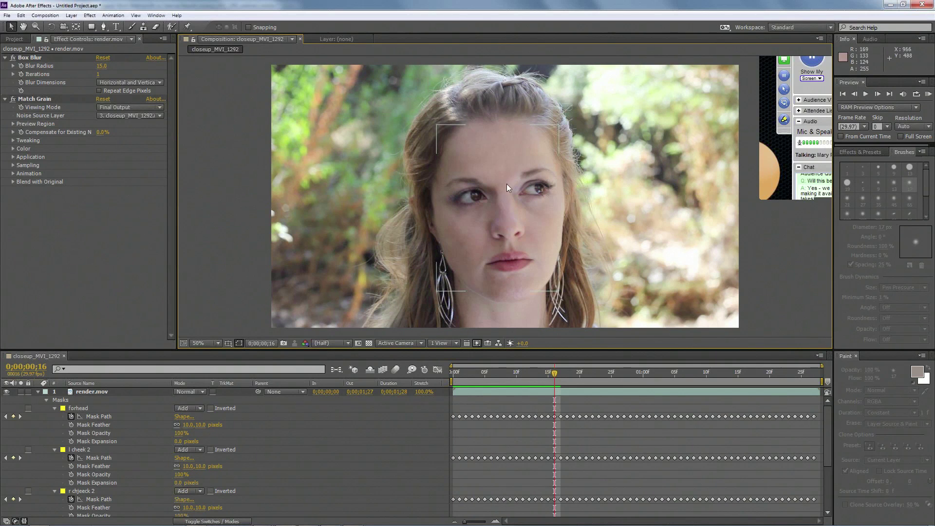
{"action": "left_click_drag", "start_coordinate": [522, 376], "coordinate": [543, 353]}
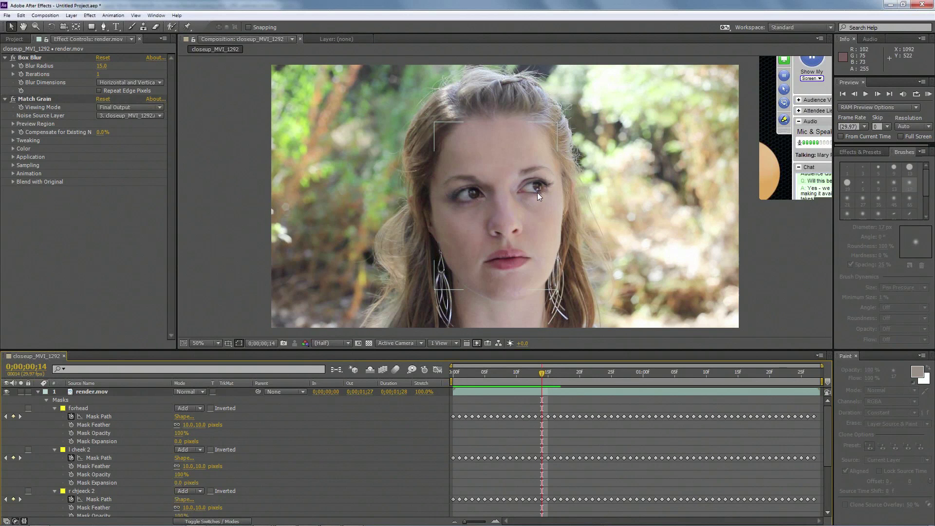
{"action": "left_click", "coordinate": [39, 393]}
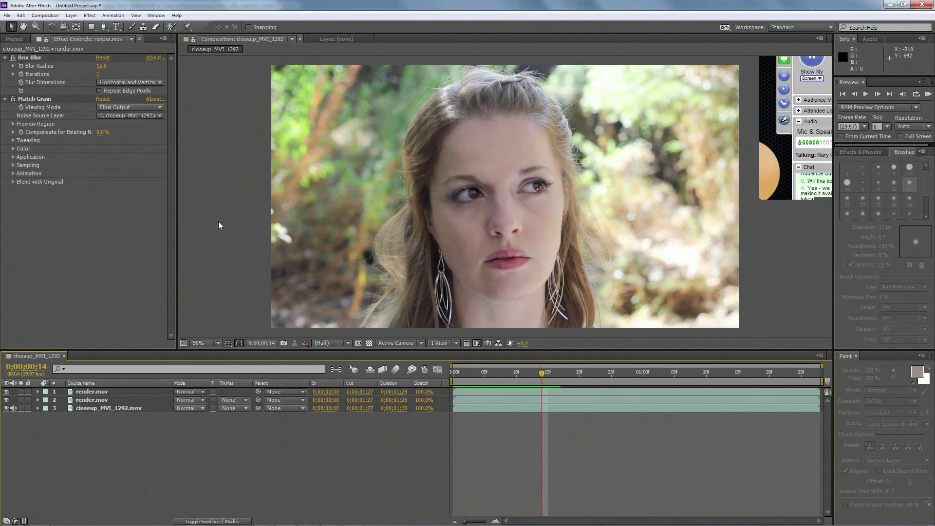
Add a golden yellow 1920 x 1080 px solid above the render.mov layers and return to the first frame.
{"action": "left_click", "coordinate": [74, 19]}
{"action": "left_click", "coordinate": [247, 40]}
{"action": "key", "text": "ctrl+y"}
{"action": "left_click", "coordinate": [460, 326]}
{"action": "left_click", "coordinate": [486, 317]}
{"action": "mouse_move", "coordinate": [486, 316]}
{"action": "left_mouse_down"}
{"action": "mouse_move", "coordinate": [477, 261]}
{"action": "mouse_move", "coordinate": [508, 221]}
{"action": "left_mouse_up"}
{"action": "left_click_drag", "start_coordinate": [495, 311], "coordinate": [494, 317]}
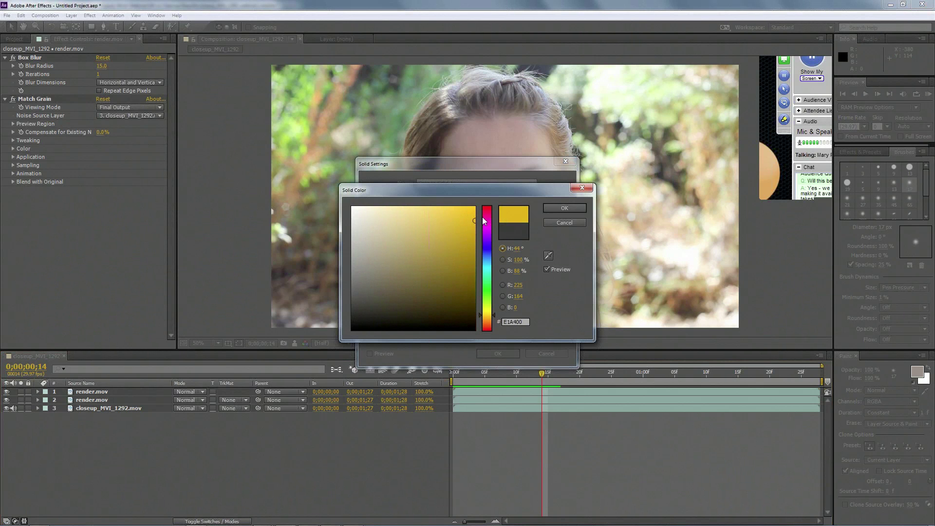
{"action": "left_click", "coordinate": [565, 205]}
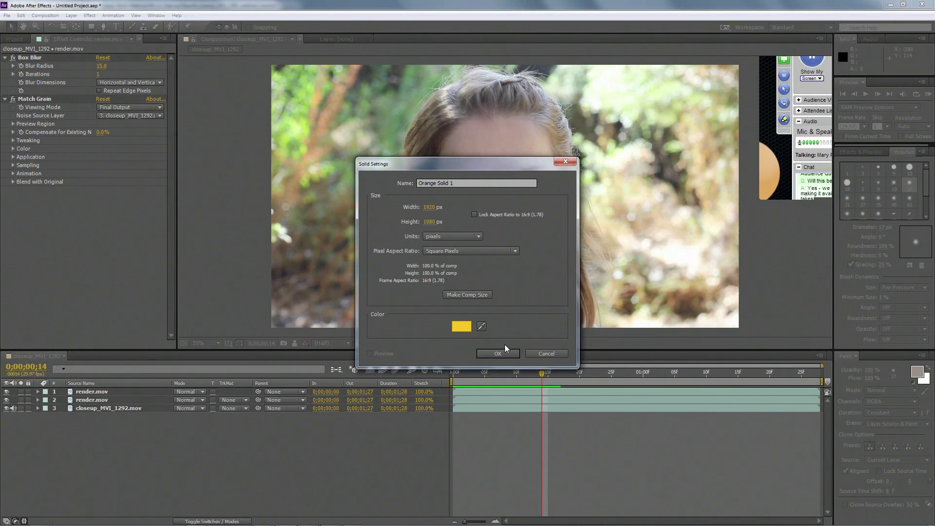
{"action": "left_click", "coordinate": [507, 351]}
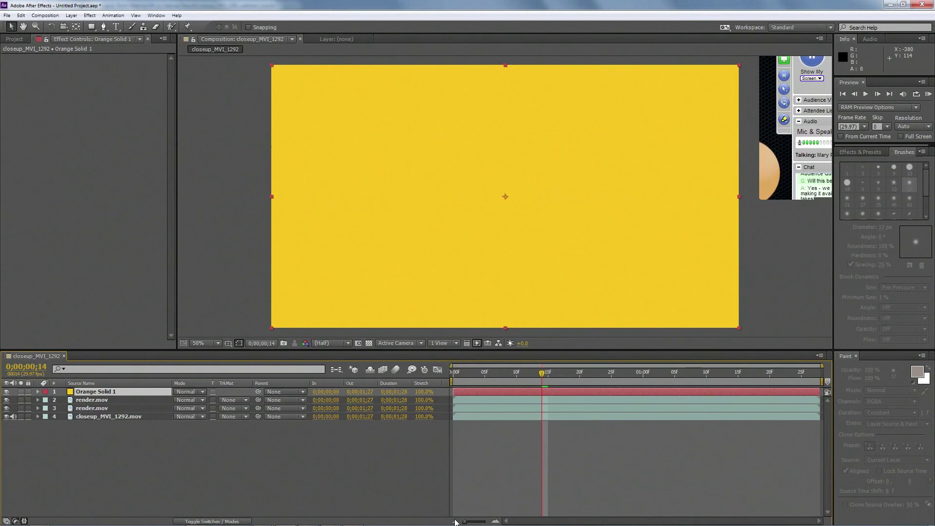
{"action": "left_click_drag", "start_coordinate": [506, 372], "coordinate": [454, 373]}
Switch to mocha Pro, turn off visibility and tracking for the forhead and both cheek 2 layers, and go to frame 1.
{"action": "left_click", "coordinate": [332, 519]}
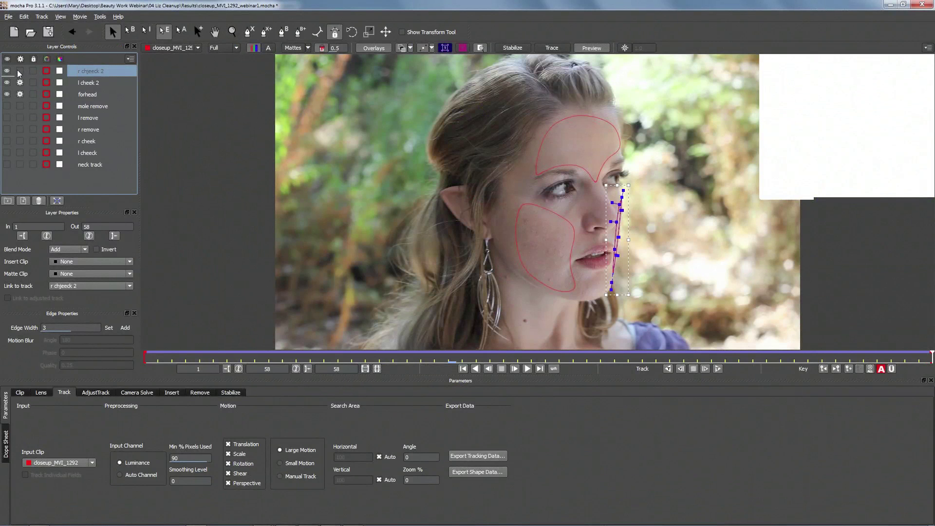
{"action": "left_click_drag", "start_coordinate": [19, 73], "coordinate": [18, 95]}
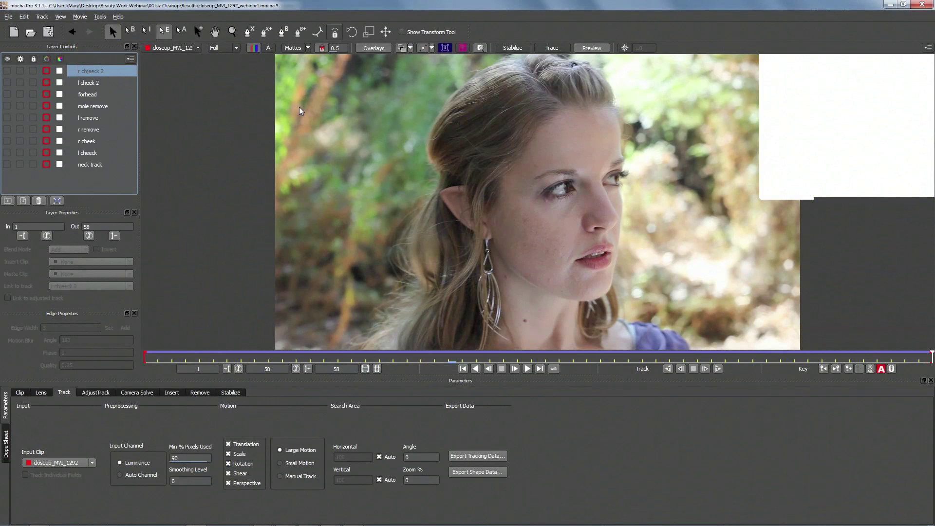
{"action": "left_click", "coordinate": [487, 358]}
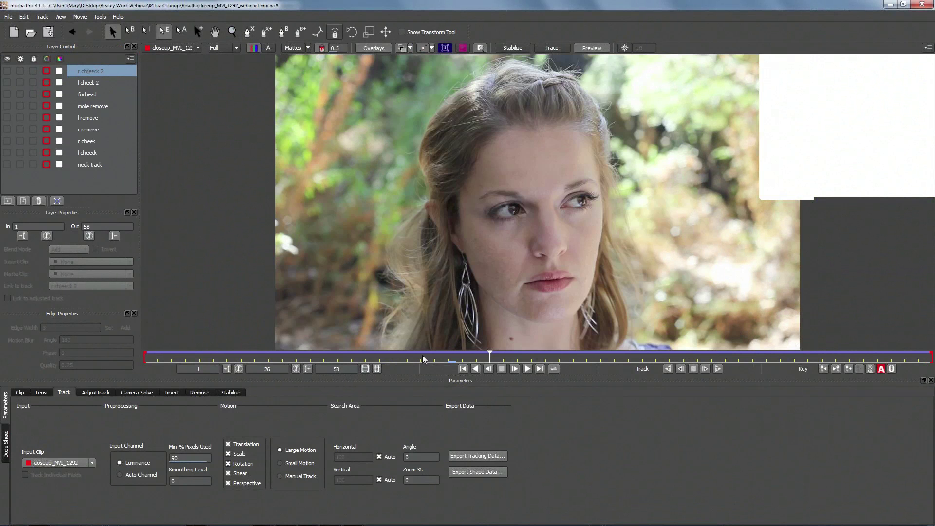
{"action": "left_click_drag", "start_coordinate": [487, 357], "coordinate": [241, 357]}
{"action": "left_click_drag", "start_coordinate": [223, 324], "coordinate": [98, 318]}
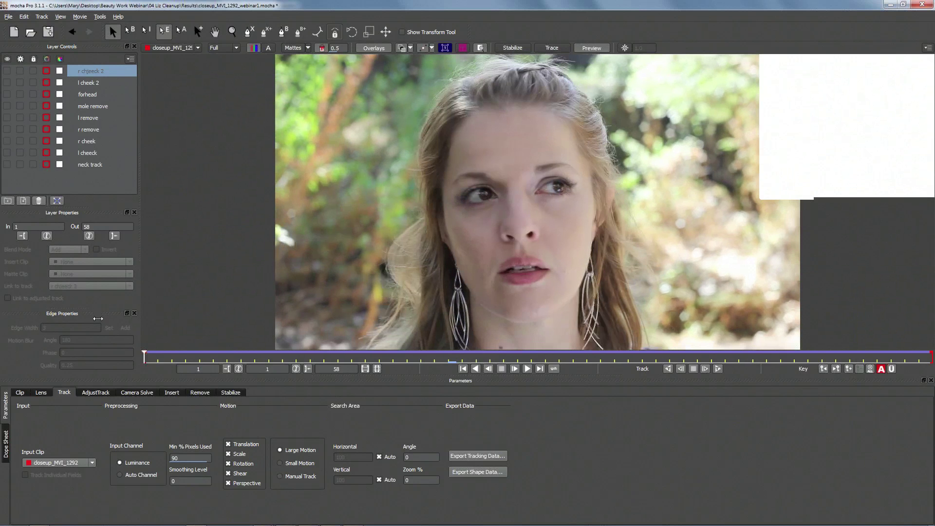
Draw a closed X-spline on a new layer around the iris of the eye on the image's left.
{"action": "key", "text": "z"}
{"action": "left_click_drag", "start_coordinate": [558, 152], "coordinate": [567, 95]}
{"action": "key", "text": "ctrl+l"}
{"action": "left_click", "coordinate": [413, 190]}
{"action": "left_click", "coordinate": [399, 194]}
{"action": "left_click", "coordinate": [398, 205]}
{"action": "left_click", "coordinate": [403, 217]}
{"action": "left_click", "coordinate": [416, 219]}
{"action": "left_click", "coordinate": [427, 212]}
{"action": "left_click", "coordinate": [428, 202]}
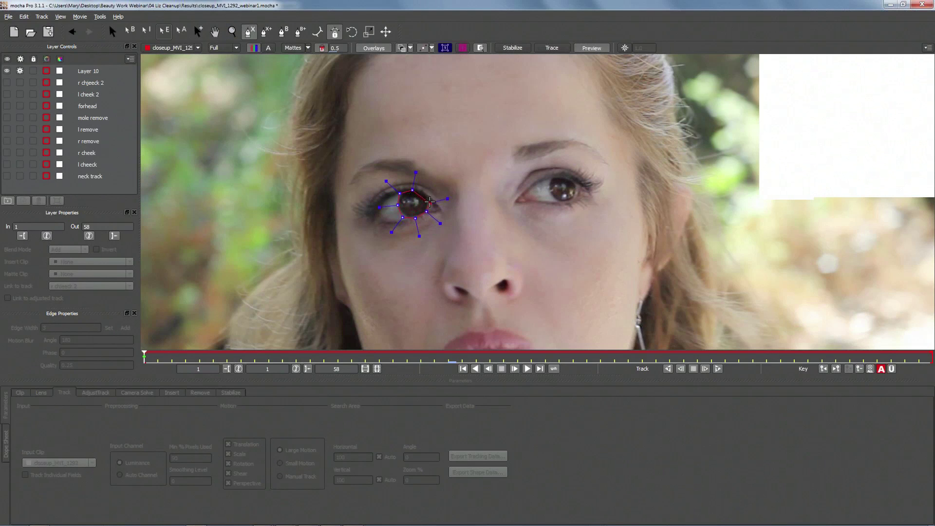
{"action": "left_click", "coordinate": [427, 193]}
{"action": "left_click", "coordinate": [412, 190]}
Draw a closed X-spline on a second new layer around the iris of the eye on the image's right.
{"action": "left_click", "coordinate": [249, 32]}
{"action": "left_click", "coordinate": [553, 177]}
{"action": "left_click", "coordinate": [550, 183]}
{"action": "left_click", "coordinate": [551, 195]}
{"action": "left_click", "coordinate": [560, 202]}
{"action": "left_click", "coordinate": [574, 199]}
{"action": "left_click", "coordinate": [580, 189]}
{"action": "left_click", "coordinate": [576, 181]}
{"action": "left_click", "coordinate": [568, 176]}
{"action": "left_click", "coordinate": [552, 176]}
{"action": "key", "text": "s"}
Tighten the control handles of the iris splines so the shapes fit the irises more closely.
{"action": "left_click", "coordinate": [367, 170]}
{"action": "left_click", "coordinate": [550, 182]}
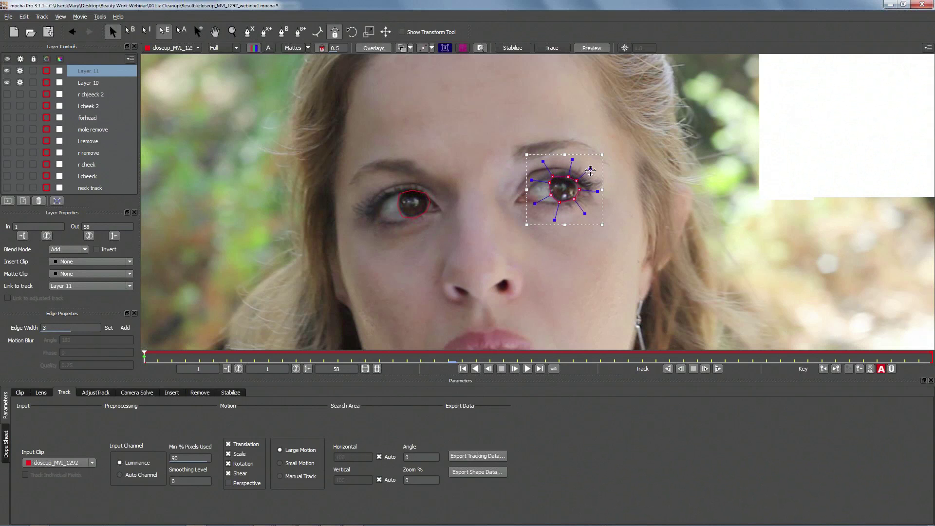
{"action": "left_click", "coordinate": [413, 204]}
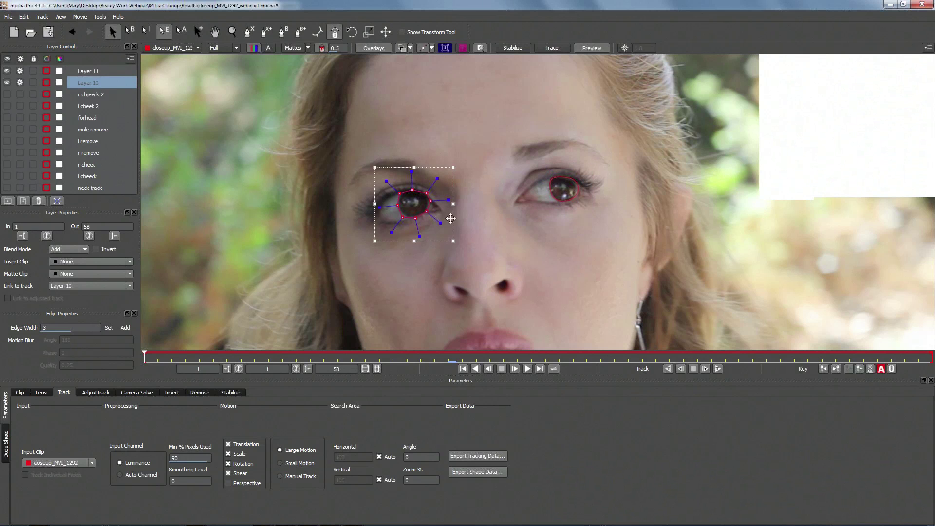
{"action": "left_click_drag", "start_coordinate": [431, 174], "coordinate": [424, 180]}
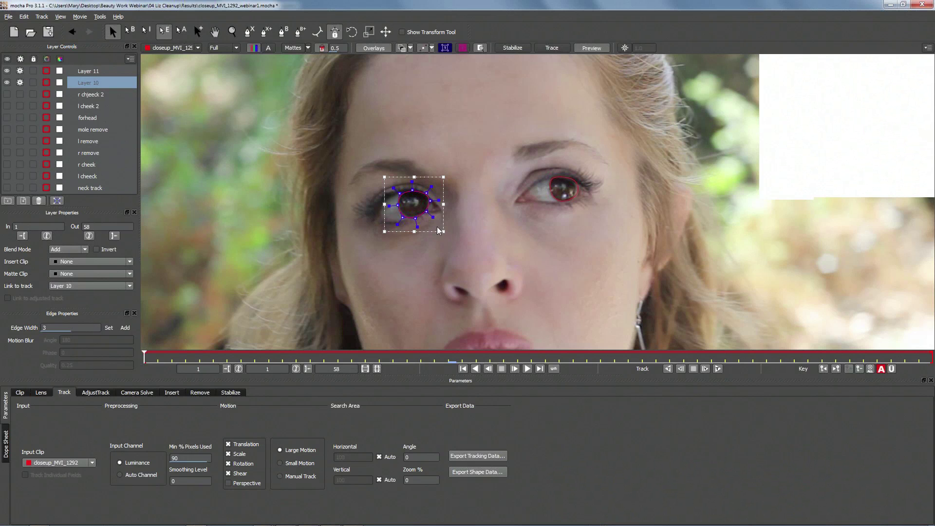
Rename Layer 10 as l eye and Layer 11 as r eye.
{"action": "double_click", "coordinate": [96, 82]}
{"action": "type", "text": "l eye"}
{"action": "double_click", "coordinate": [97, 71]}
{"action": "type", "text": "r eye"}
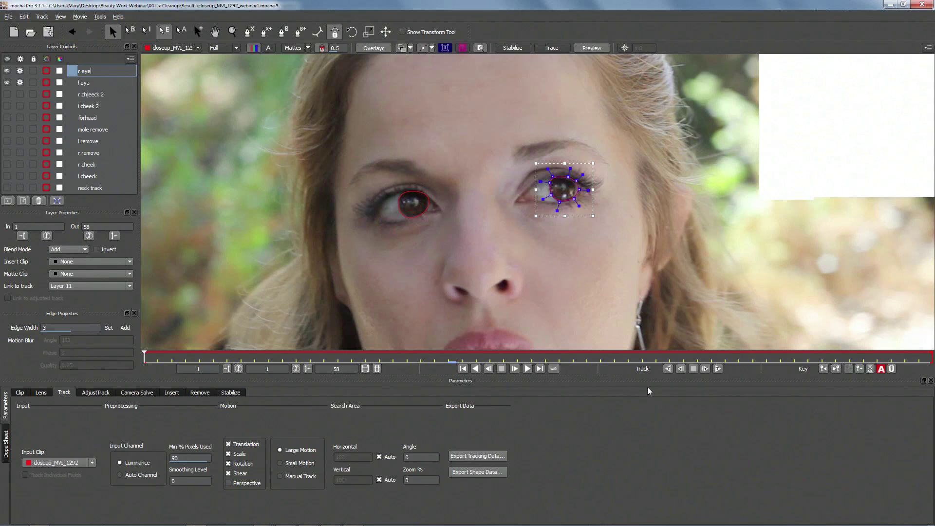
Track the l eye and r eye layers forward from frame 1 through the clip.
{"action": "left_click", "coordinate": [716, 370]}
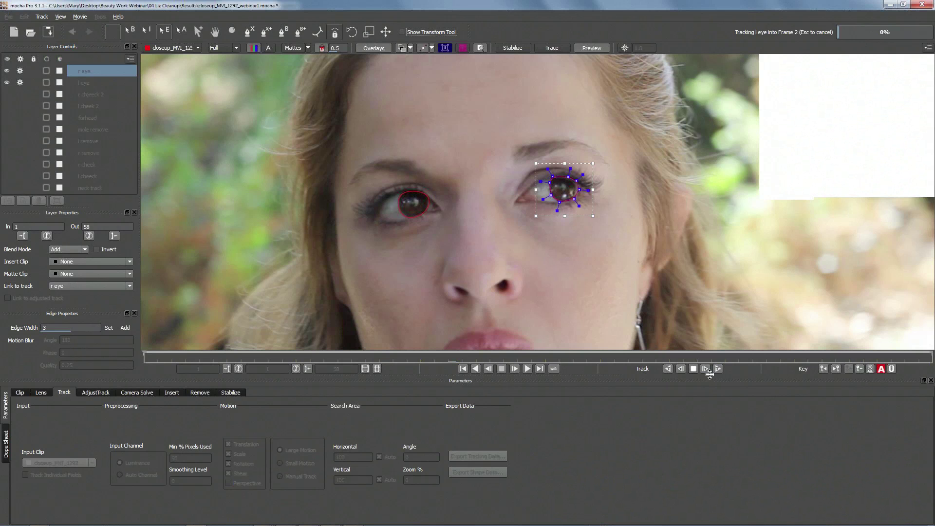
{"action": "left_click", "coordinate": [513, 48]}
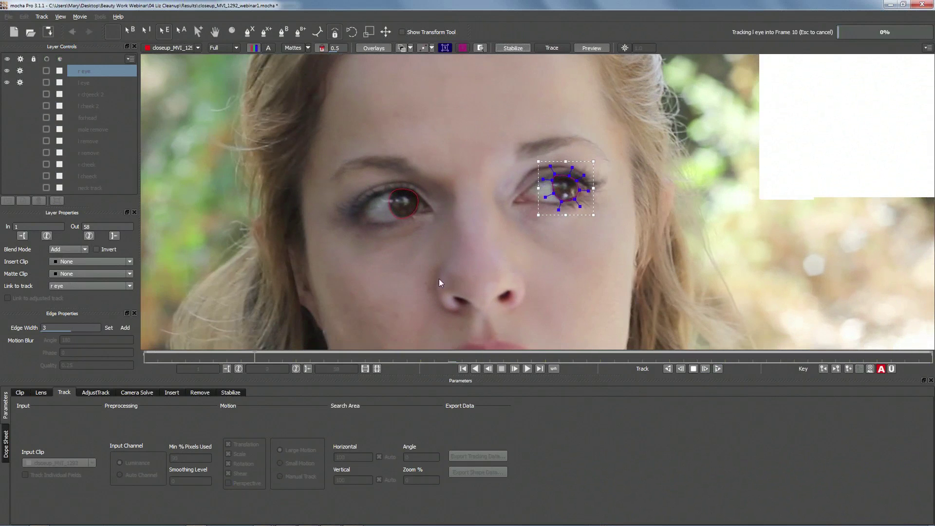
{"action": "key", "text": "Escape"}
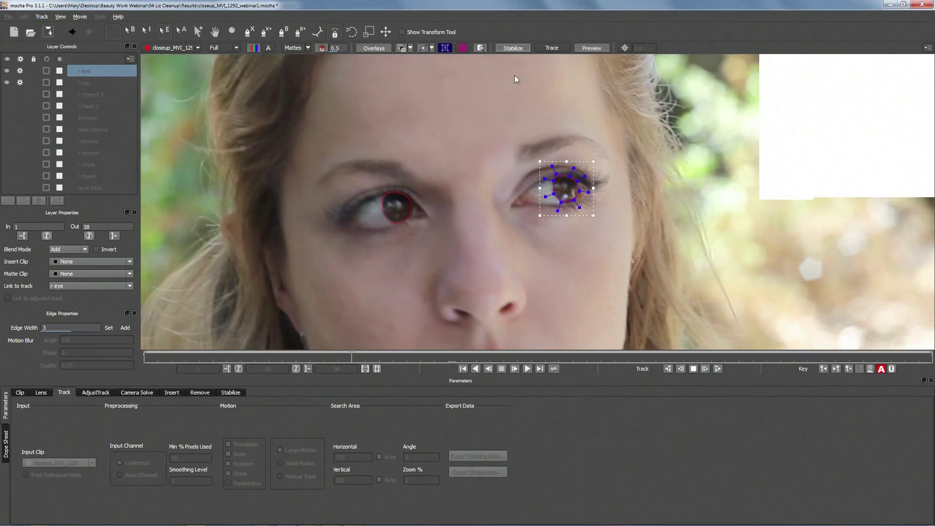
{"action": "key", "text": "t"}
{"action": "key", "text": "t"}
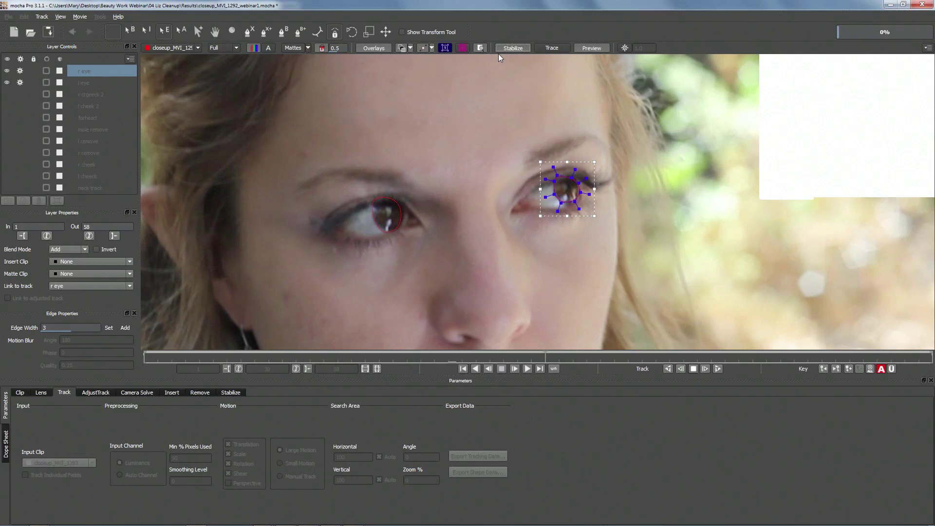
{"action": "key", "text": "Escape"}
{"action": "key", "text": "t"}
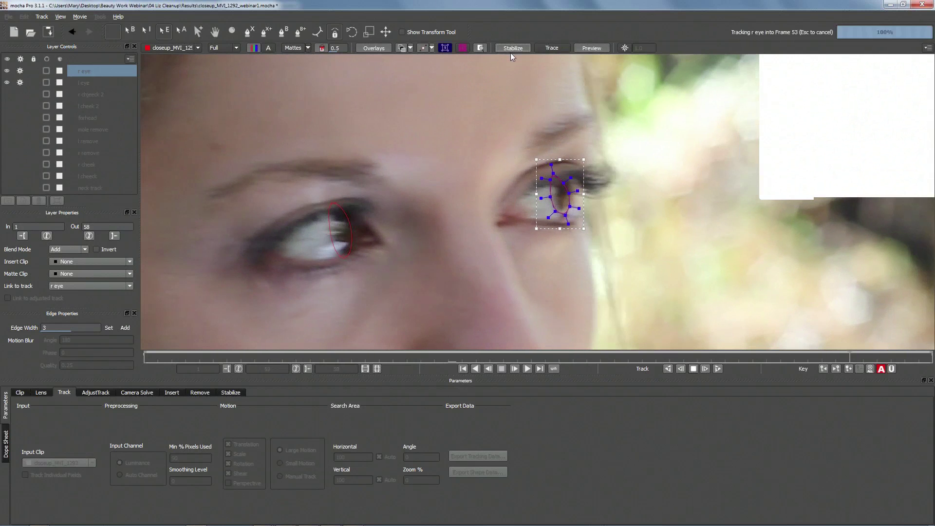
Reshape the r eye spline to fit the iris at the last frame and at frame 30.
{"action": "mouse_move", "coordinate": [570, 179]}
{"action": "left_mouse_down"}
{"action": "mouse_move", "coordinate": [549, 175]}
{"action": "mouse_move", "coordinate": [557, 194]}
{"action": "left_mouse_up"}
{"action": "left_click_drag", "start_coordinate": [930, 361], "coordinate": [850, 358]}
{"action": "left_click_drag", "start_coordinate": [687, 339], "coordinate": [545, 339]}
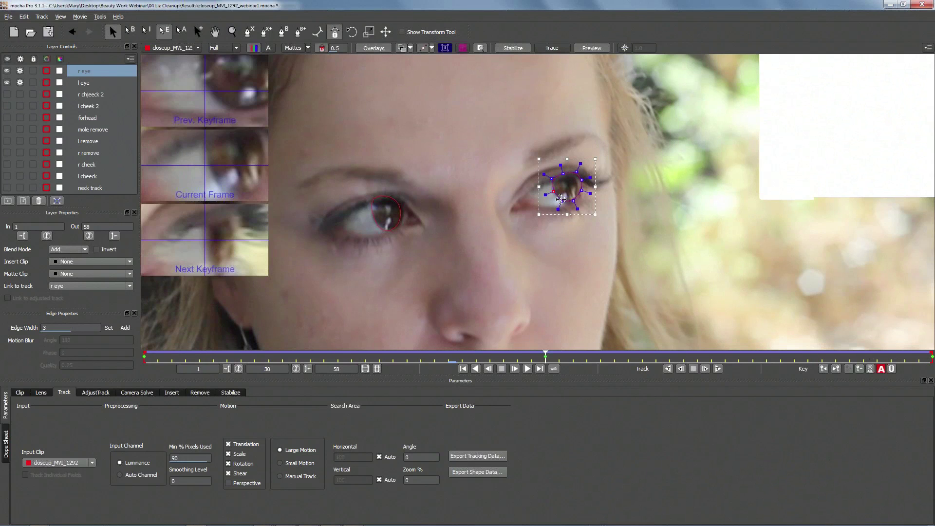
{"action": "left_click_drag", "start_coordinate": [577, 175], "coordinate": [574, 176]}
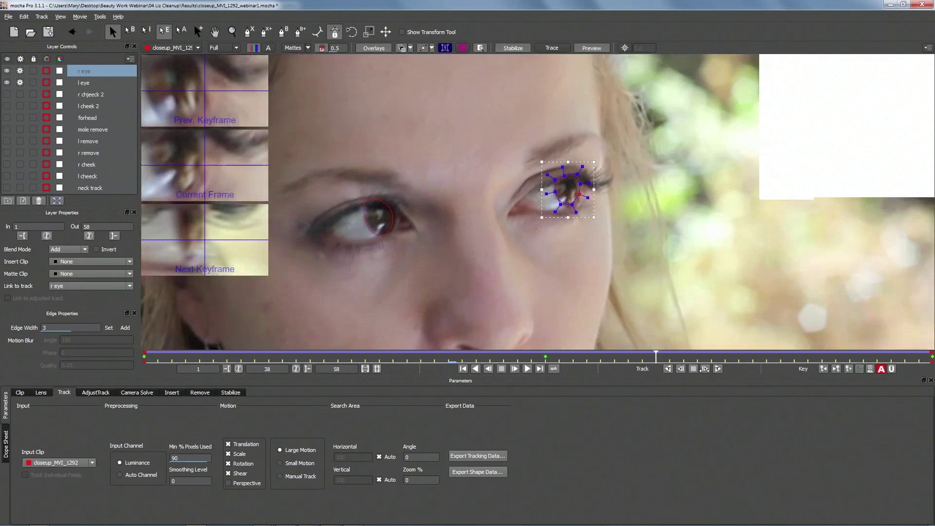
Reshape the l eye spline to fit the iris at frame 58.
{"action": "left_click_drag", "start_coordinate": [547, 359], "coordinate": [931, 356]}
{"action": "left_click", "coordinate": [385, 228]}
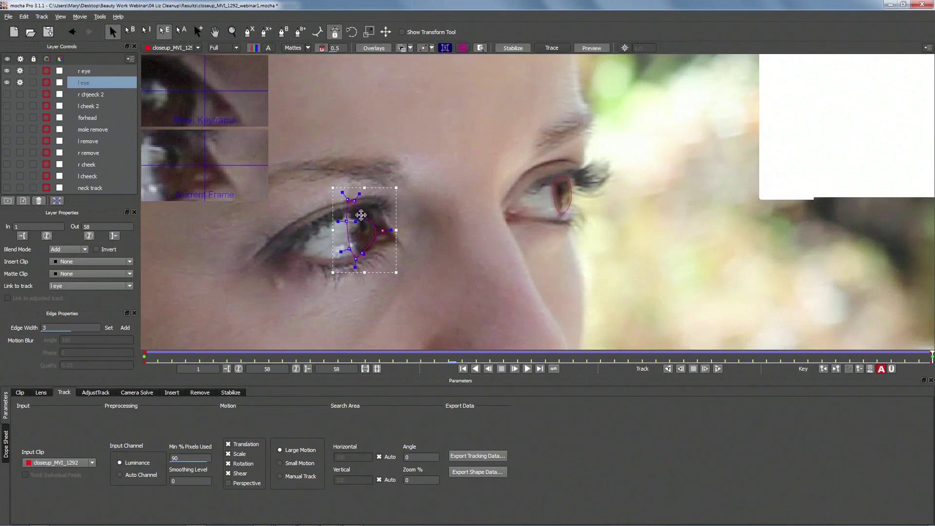
{"action": "left_click_drag", "start_coordinate": [354, 199], "coordinate": [352, 244]}
{"action": "mouse_move", "coordinate": [363, 254]}
{"action": "left_mouse_down"}
{"action": "mouse_move", "coordinate": [374, 248]}
{"action": "mouse_move", "coordinate": [363, 253]}
{"action": "left_mouse_up"}
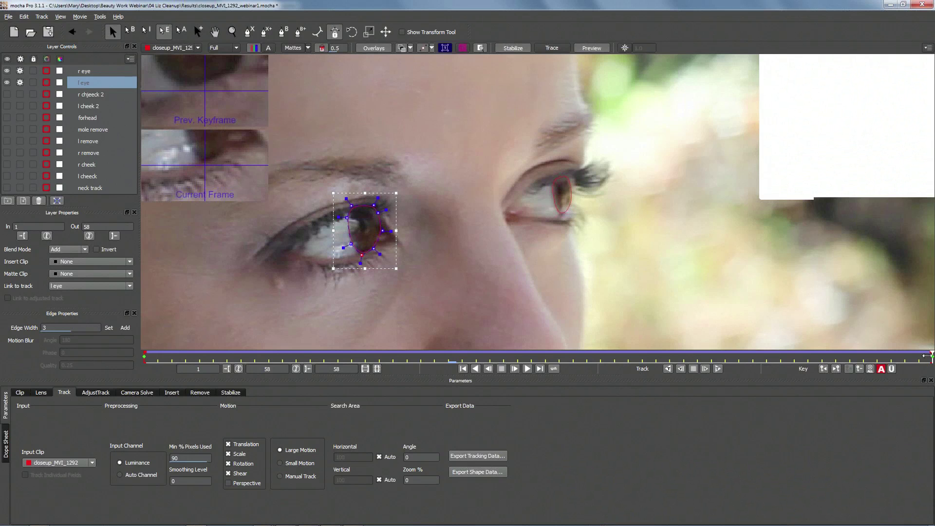
Reshape the l eye spline to fit the iris at frame 38 and check the fit through the clip.
{"action": "left_click_drag", "start_coordinate": [927, 356], "coordinate": [656, 368]}
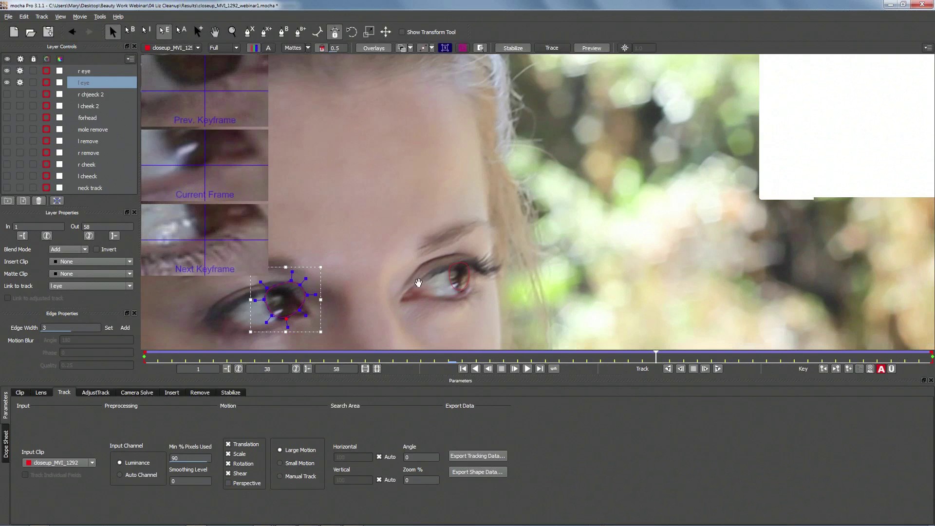
{"action": "left_click_drag", "start_coordinate": [298, 313], "coordinate": [488, 241]}
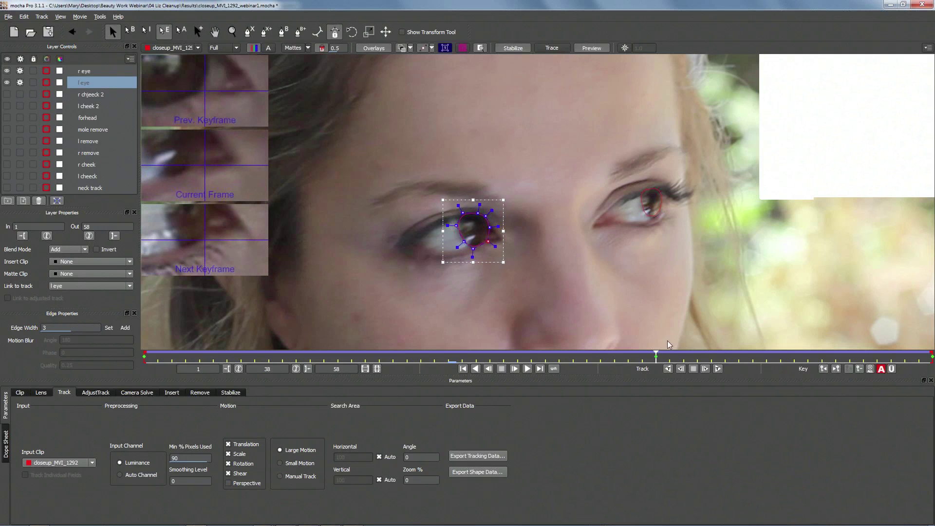
{"action": "left_click_drag", "start_coordinate": [656, 357], "coordinate": [932, 325]}
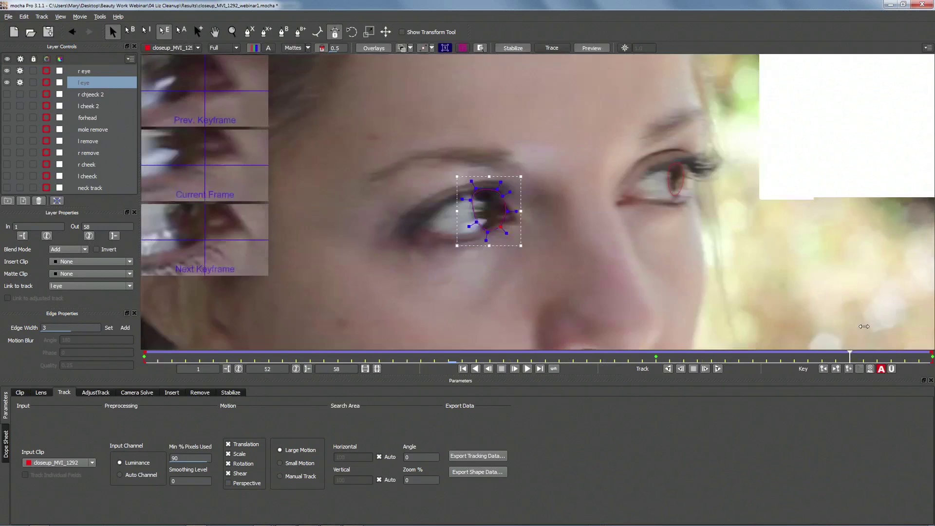
{"action": "key", "text": "Home"}
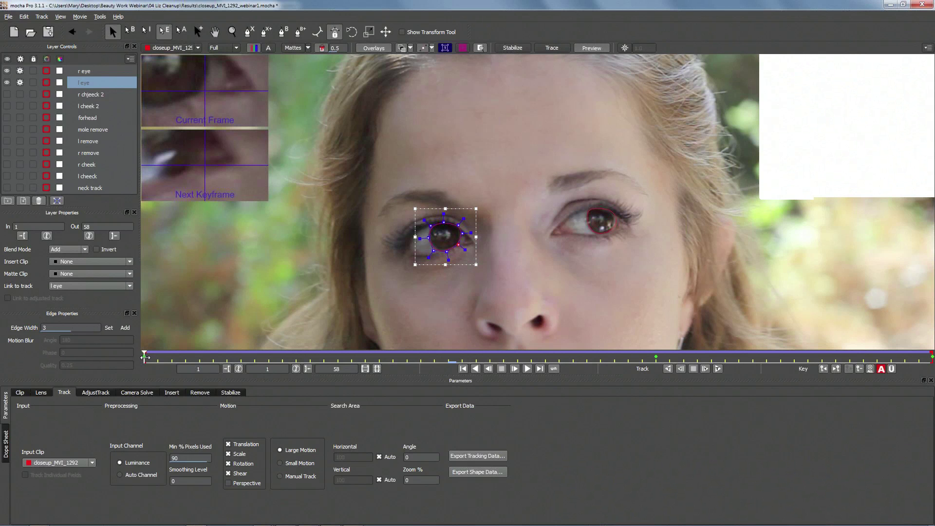
{"action": "left_click", "coordinate": [351, 360]}
{"action": "left_click", "coordinate": [475, 369]}
Turn off tracking for the l eye and r eye layers and export their shape data to the clipboard.
{"action": "left_click", "coordinate": [84, 73]}
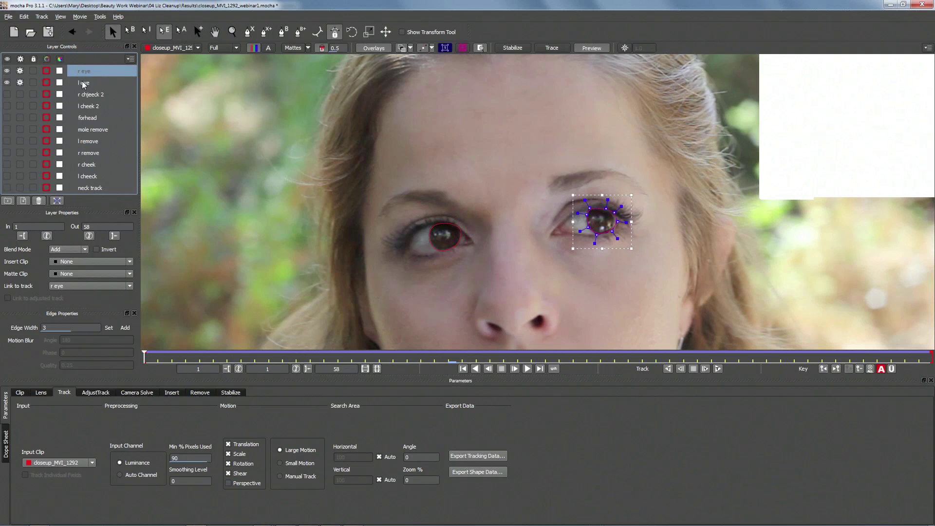
{"action": "left_click", "coordinate": [21, 83]}
{"action": "left_click", "coordinate": [20, 71]}
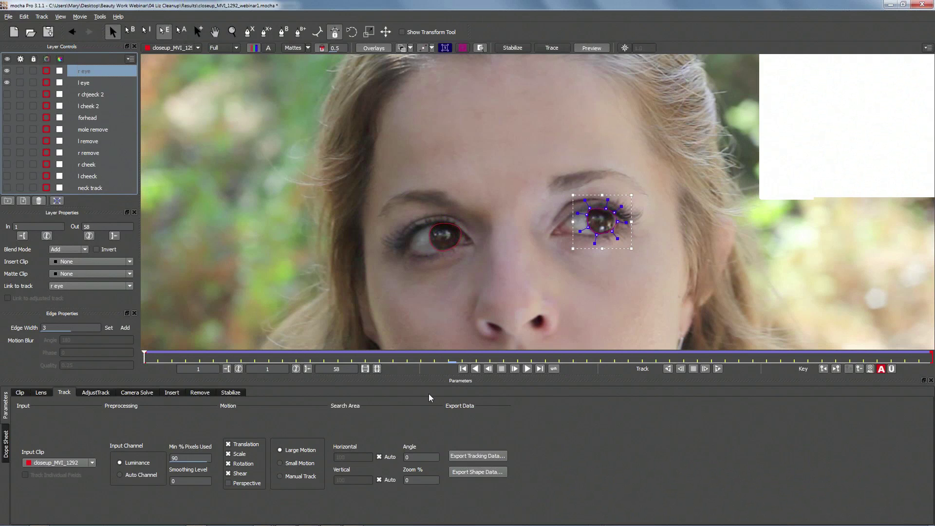
{"action": "left_click", "coordinate": [476, 473]}
{"action": "left_click", "coordinate": [475, 288]}
Switch to After Effects and paste the eye shapes as masks onto the Orange Solid 1 layer.
{"action": "mouse_move", "coordinate": [282, 523]}
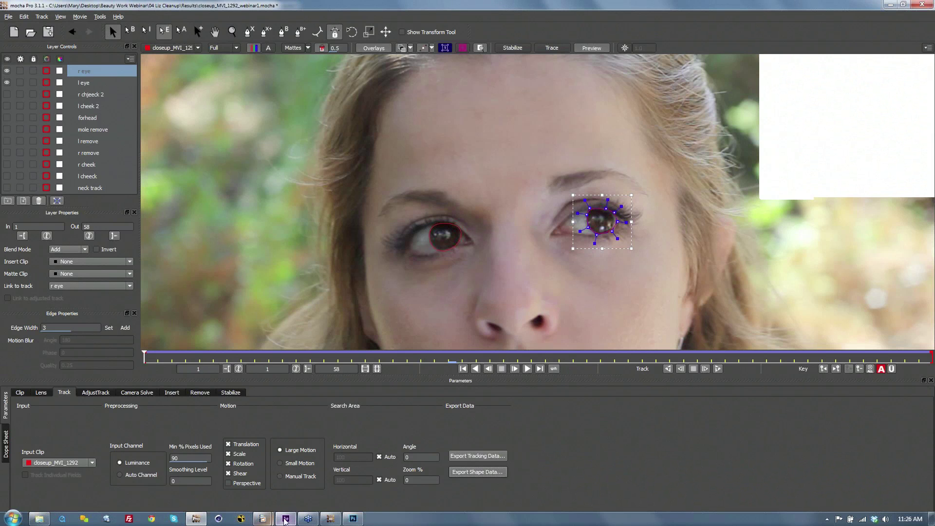
{"action": "left_click", "coordinate": [282, 520]}
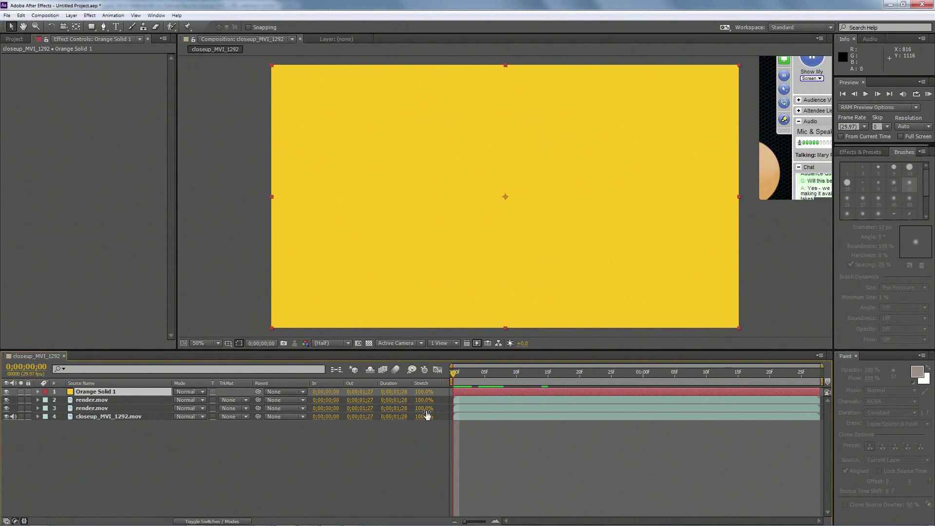
{"action": "left_click", "coordinate": [20, 15]}
{"action": "left_click", "coordinate": [63, 286]}
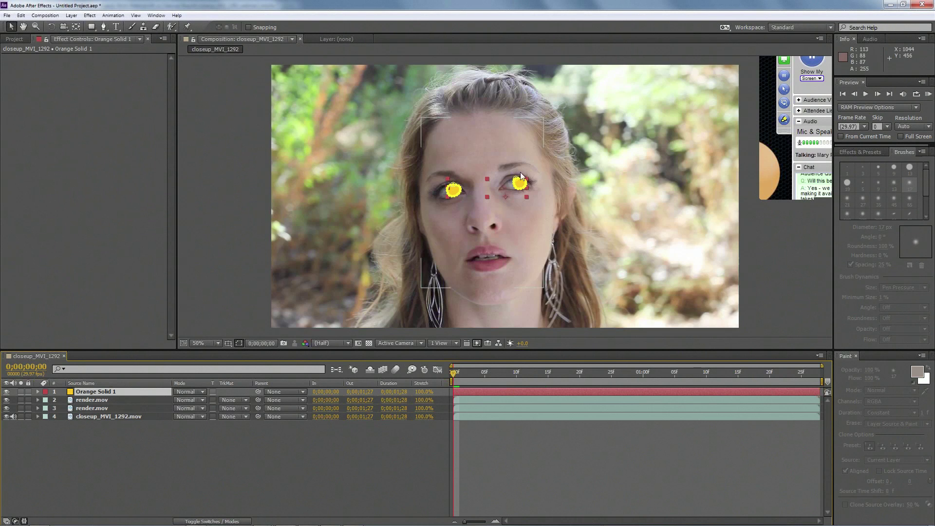
Set the mask feather of both the l eye and r eye masks on Orange Solid 1 to 2 pixels.
{"action": "left_click", "coordinate": [38, 392]}
{"action": "left_click", "coordinate": [47, 400]}
{"action": "left_click", "coordinate": [78, 417], "text": "shift"}
{"action": "left_click", "coordinate": [56, 416]}
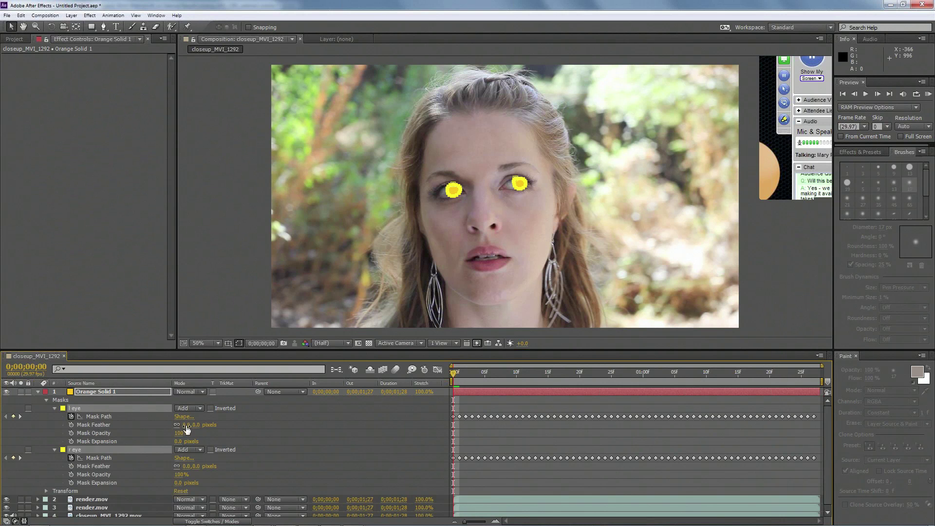
{"action": "key", "text": "Return"}
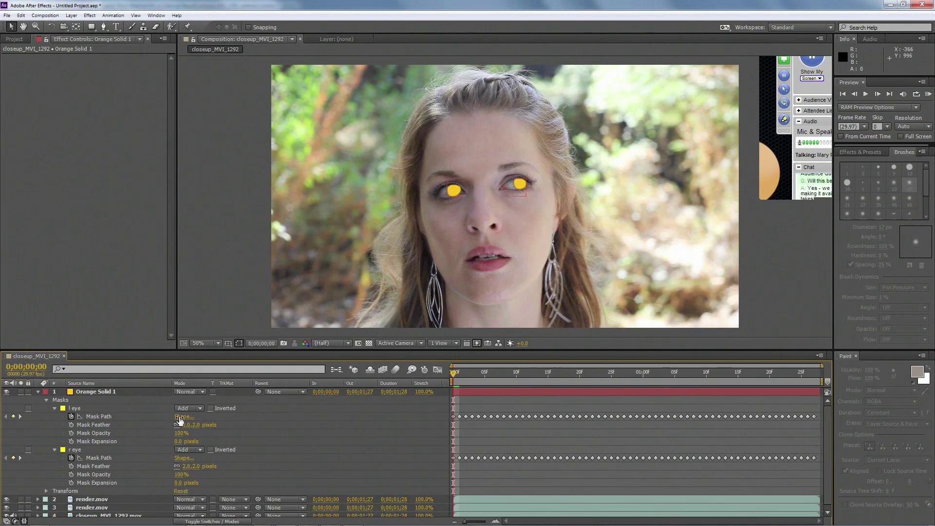
Set the blend mode of the Orange Solid 1 layer to Soft Light.
{"action": "left_click", "coordinate": [92, 392]}
{"action": "left_click", "coordinate": [279, 391]}
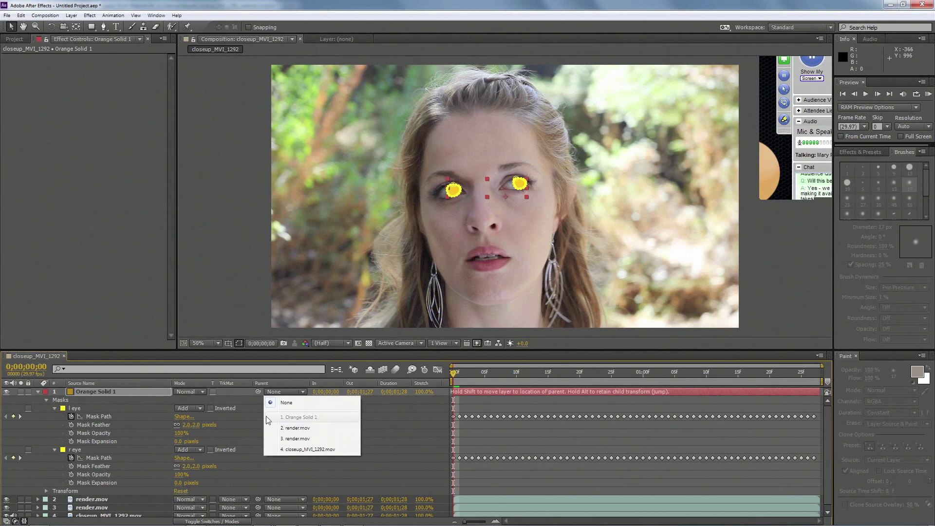
{"action": "left_click", "coordinate": [192, 390]}
{"action": "left_click", "coordinate": [191, 390]}
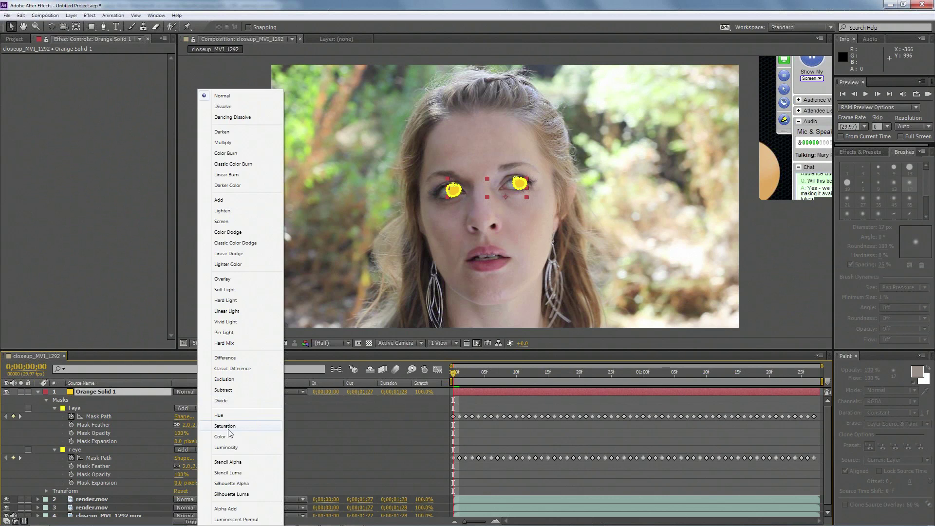
{"action": "left_click", "coordinate": [236, 289]}
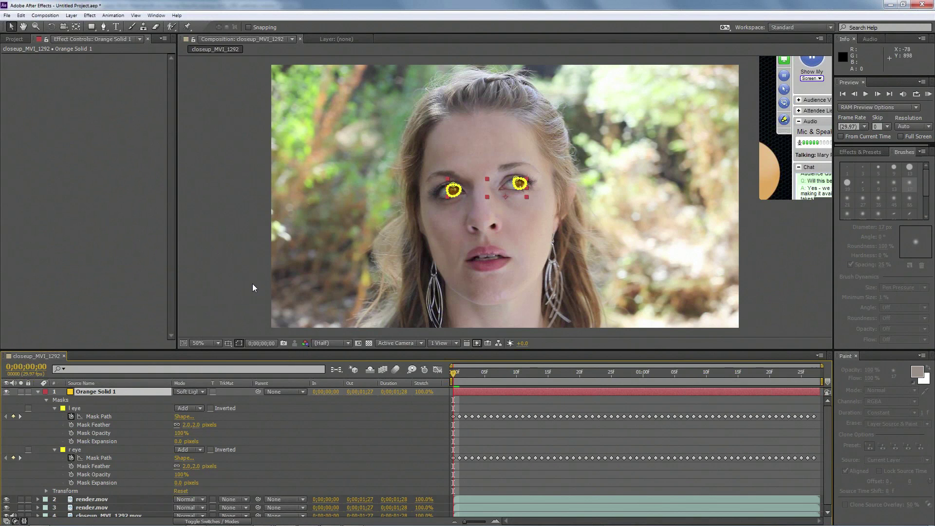
{"action": "left_click", "coordinate": [220, 210]}
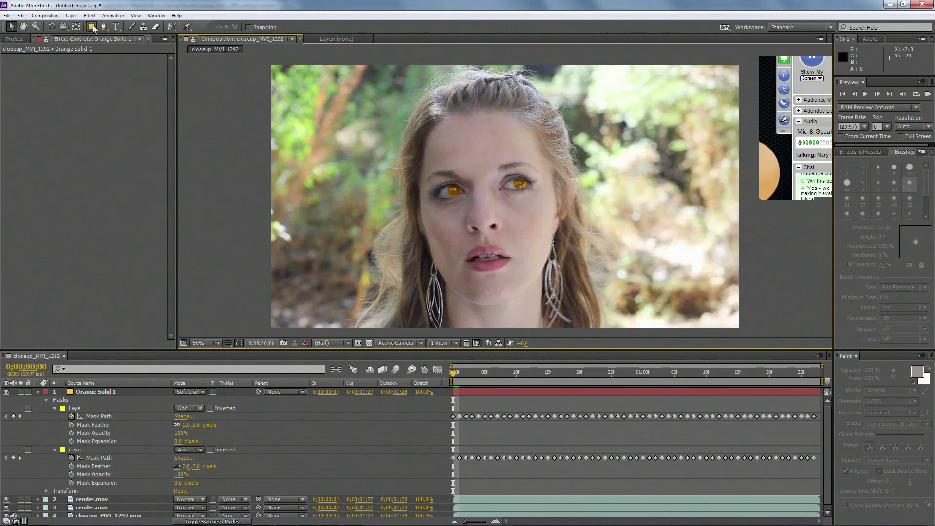
Set both eye masks to a feather of 5 pixels and an expansion of -5 pixels, checking the eyes up close.
{"action": "left_click", "coordinate": [34, 27]}
{"action": "left_click", "coordinate": [492, 193]}
{"action": "left_click", "coordinate": [391, 194]}
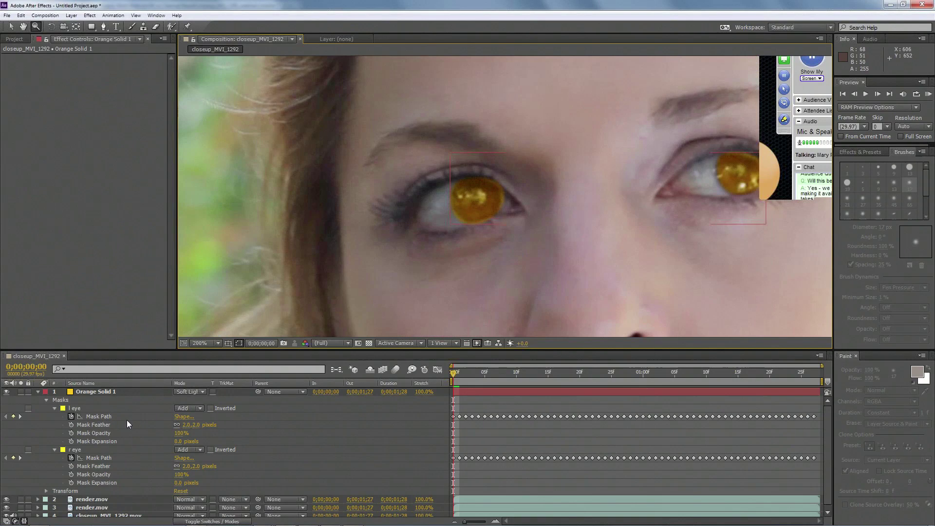
{"action": "left_click", "coordinate": [96, 408]}
{"action": "left_click", "coordinate": [98, 449], "text": "shift"}
{"action": "left_click", "coordinate": [190, 425]}
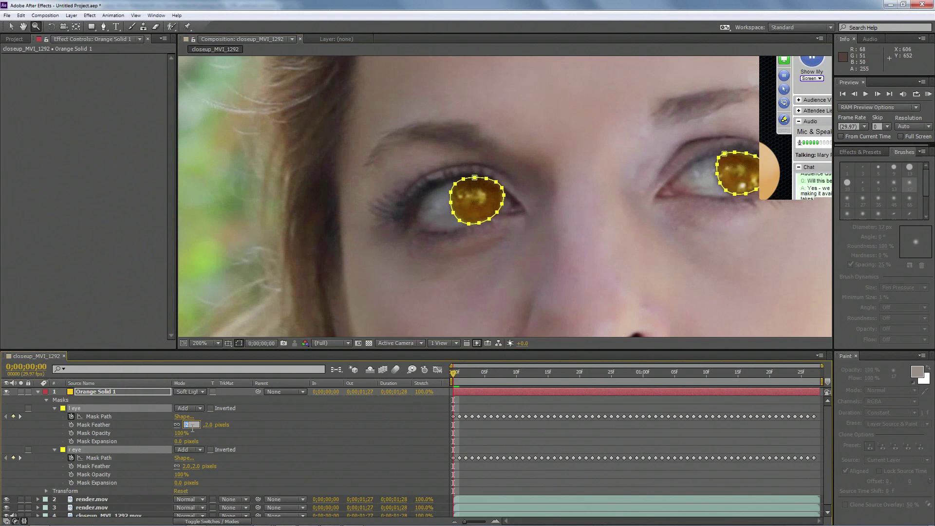
{"action": "key", "text": "Return"}
{"action": "left_click", "coordinate": [178, 483]}
{"action": "type", "text": "-"}
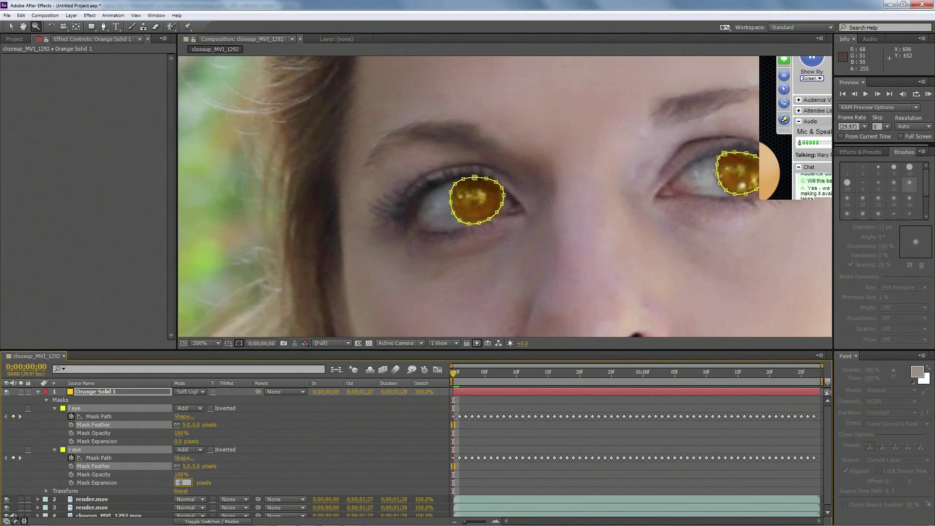
{"action": "type", "text": "5"}
{"action": "key", "text": "Return"}
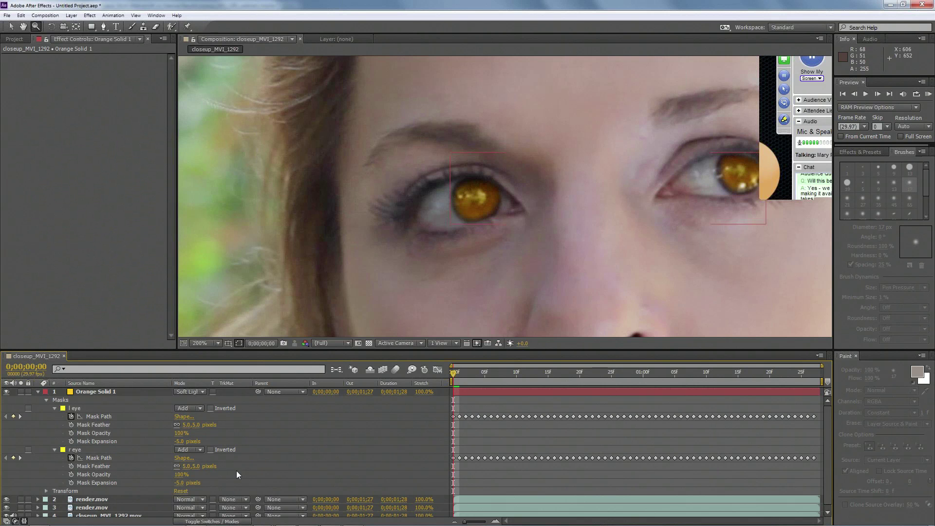
Set the mask feather of both eye masks to 10 pixels.
{"action": "left_click", "coordinate": [186, 425]}
{"action": "key", "text": "Return"}
{"action": "left_click", "coordinate": [189, 467]}
{"action": "type", "text": "10"}
{"action": "key", "text": "Return"}
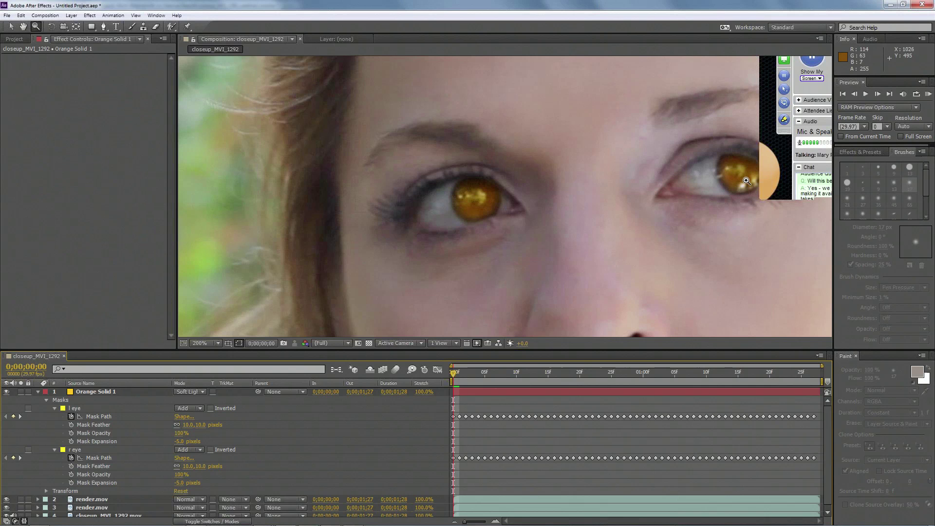
Duplicate the lower render.mov layer, move the copy above Orange Solid 1 and hide it.
{"action": "left_click", "coordinate": [37, 393]}
{"action": "left_click", "coordinate": [83, 401]}
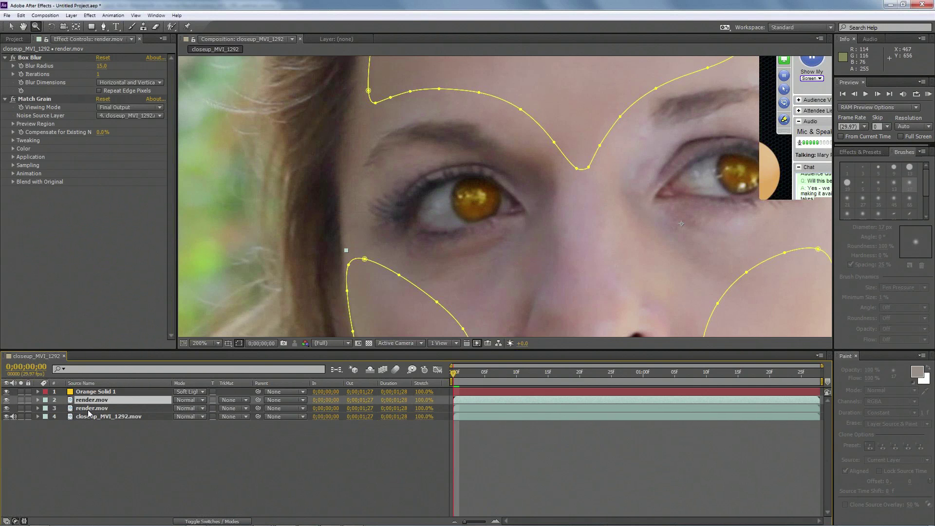
{"action": "left_click", "coordinate": [92, 408]}
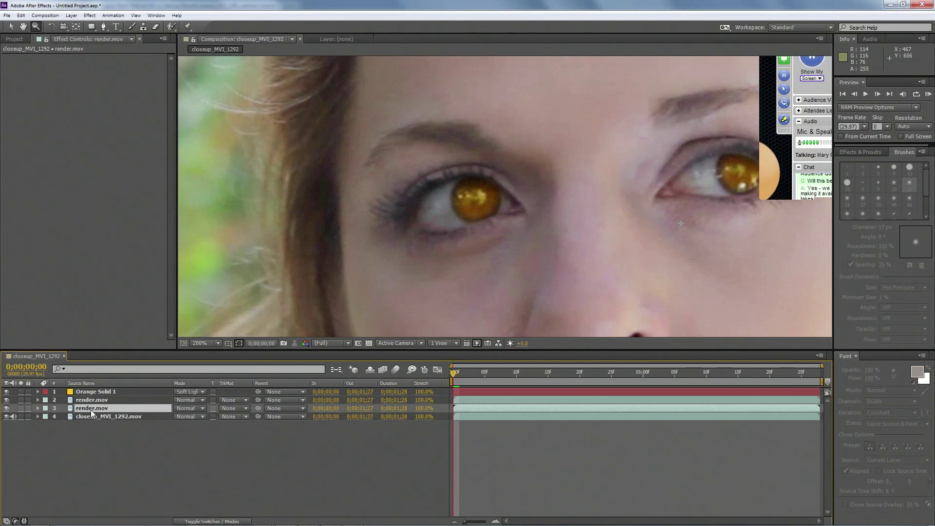
{"action": "key", "text": "ctrl+d"}
{"action": "left_click_drag", "start_coordinate": [89, 407], "coordinate": [98, 390]}
{"action": "left_click", "coordinate": [6, 391]}
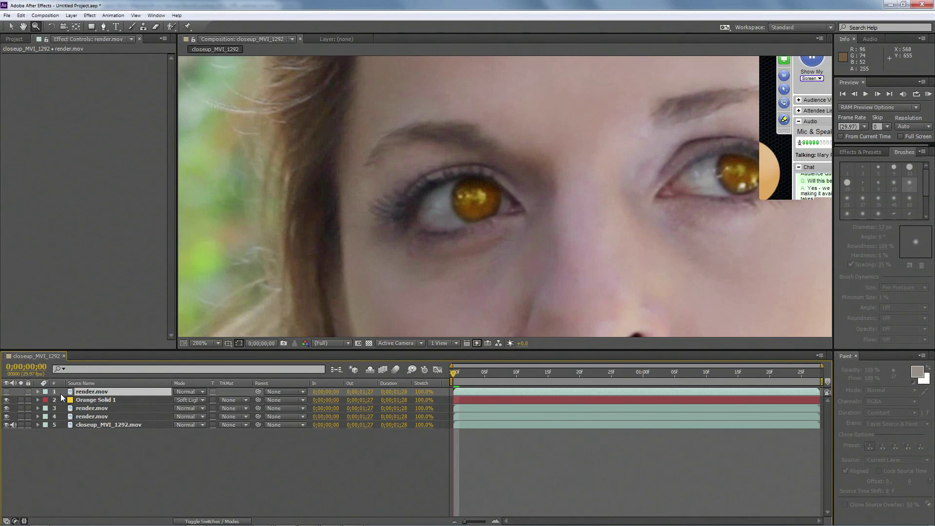
Paste the eye masks onto the topmost render.mov layer and make the layer visible.
{"action": "left_click", "coordinate": [21, 15]}
{"action": "left_click", "coordinate": [51, 287]}
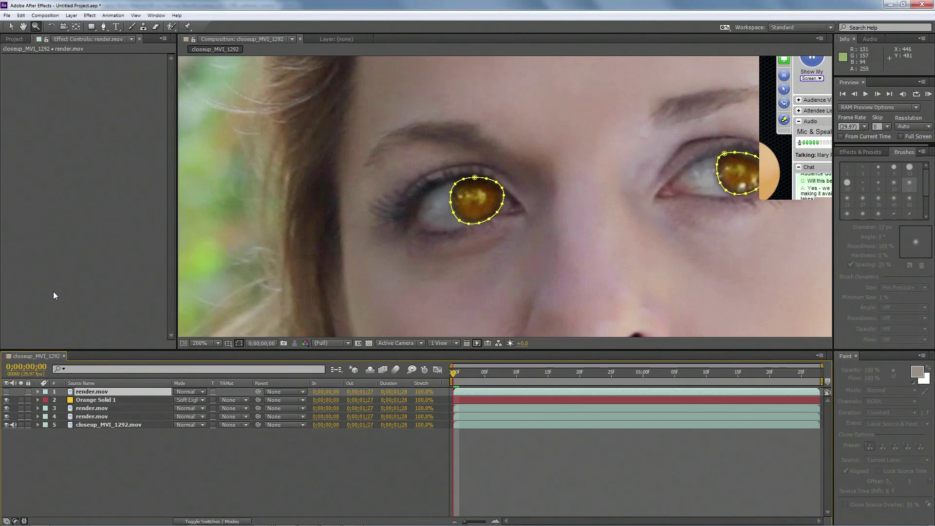
{"action": "left_click", "coordinate": [6, 392]}
Set the blend mode of the topmost render.mov layer to Lighten.
{"action": "left_click", "coordinate": [281, 392]}
{"action": "left_click", "coordinate": [221, 453]}
{"action": "left_click", "coordinate": [197, 392]}
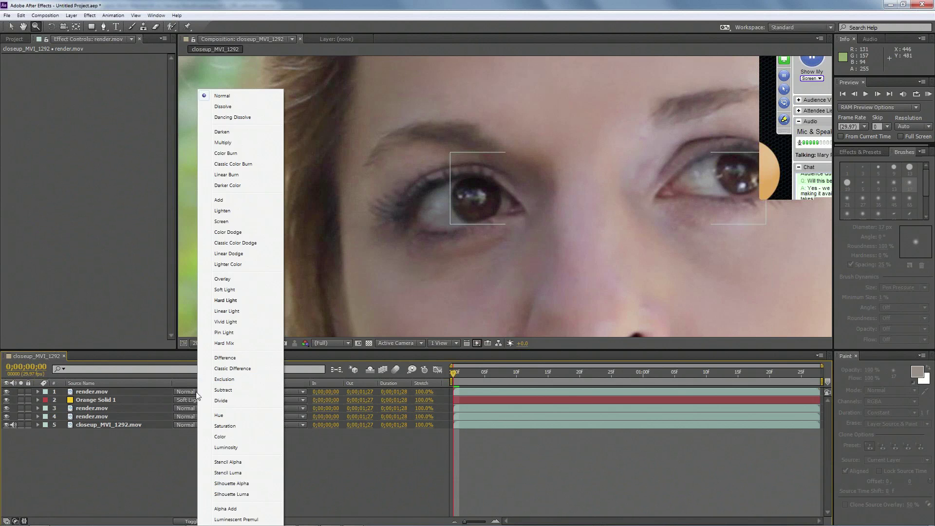
{"action": "left_click", "coordinate": [224, 211]}
{"action": "left_click", "coordinate": [244, 469]}
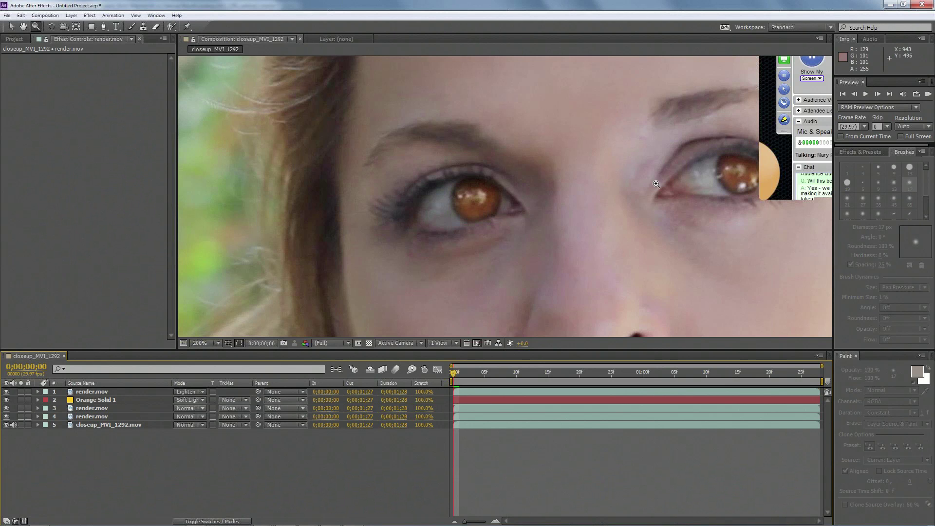
Compare the eyes with the topmost render.mov layer hidden and shown.
{"action": "left_click", "coordinate": [6, 392]}
{"action": "left_click", "coordinate": [7, 393]}
{"action": "left_click", "coordinate": [6, 393]}
{"action": "left_click", "coordinate": [6, 392]}
Preview the recoloured eyes in motion and review the full frame.
{"action": "left_click", "coordinate": [607, 203], "text": "alt"}
{"action": "left_click", "coordinate": [607, 203], "text": "alt"}
{"action": "left_click", "coordinate": [607, 203], "text": "alt"}
{"action": "left_click", "coordinate": [496, 194]}
{"action": "left_click", "coordinate": [496, 193]}
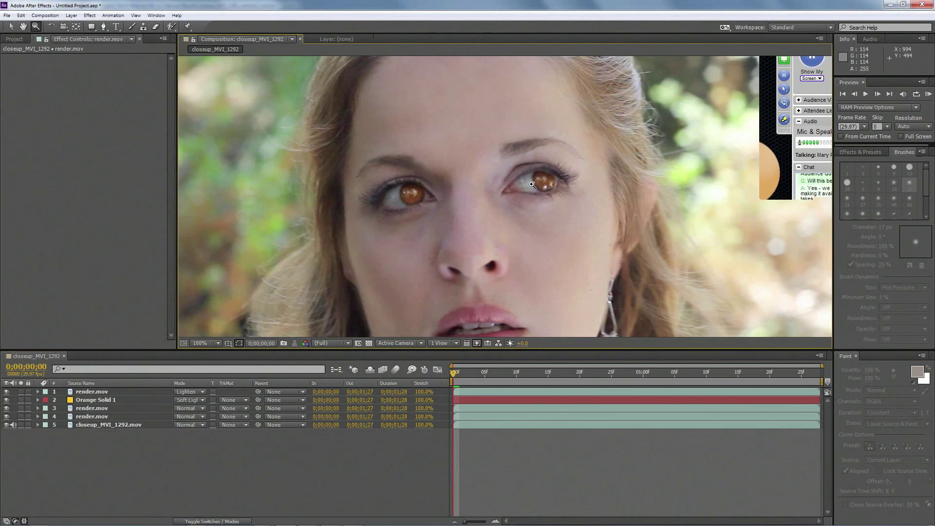
{"action": "key", "text": "KP_0"}
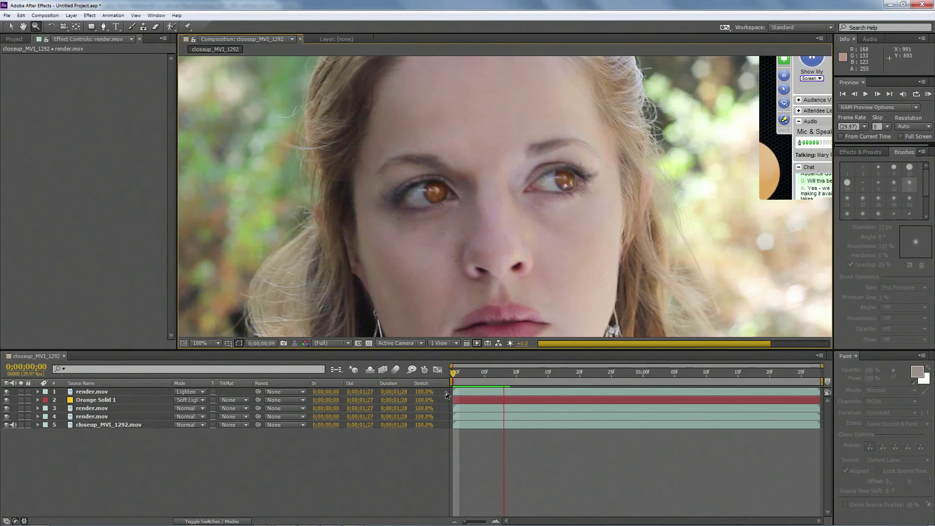
{"action": "left_click", "coordinate": [497, 373]}
{"action": "left_click_drag", "start_coordinate": [509, 222], "coordinate": [448, 271]}
{"action": "left_click", "coordinate": [484, 251], "text": "alt"}
{"action": "left_click", "coordinate": [507, 186], "text": "alt"}
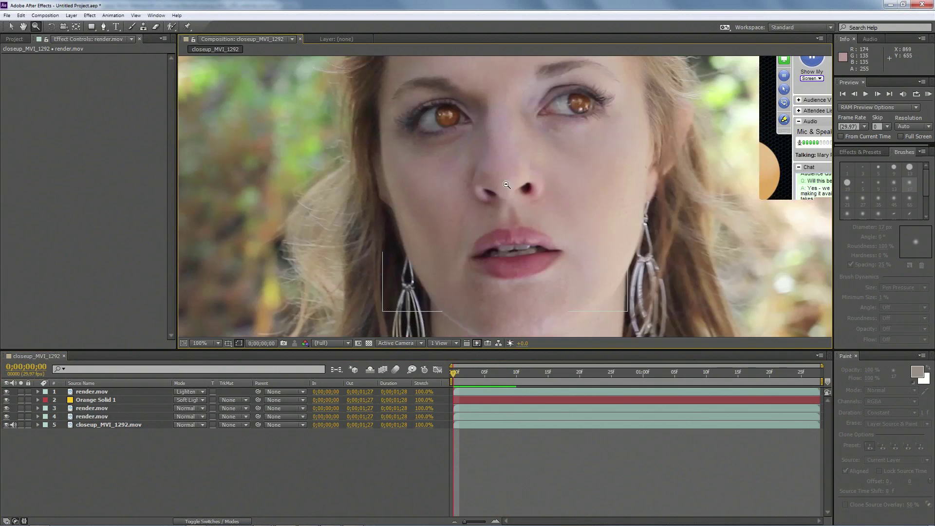
{"action": "left_click", "coordinate": [506, 185], "text": "alt"}
{"action": "left_click", "coordinate": [507, 185]}
{"action": "left_click", "coordinate": [503, 266], "text": "alt"}
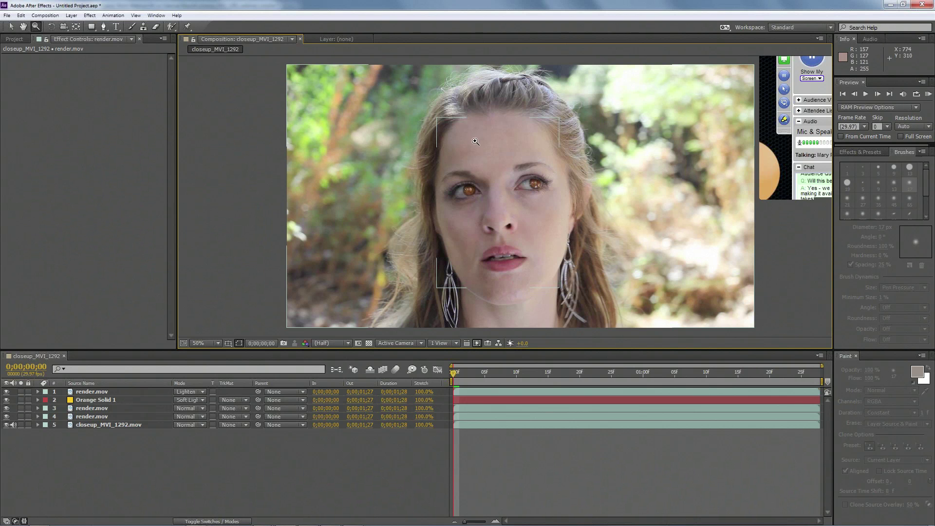
Switch back to mocha and hide the r eye and l eye layers.
{"action": "mouse_move", "coordinate": [309, 523]}
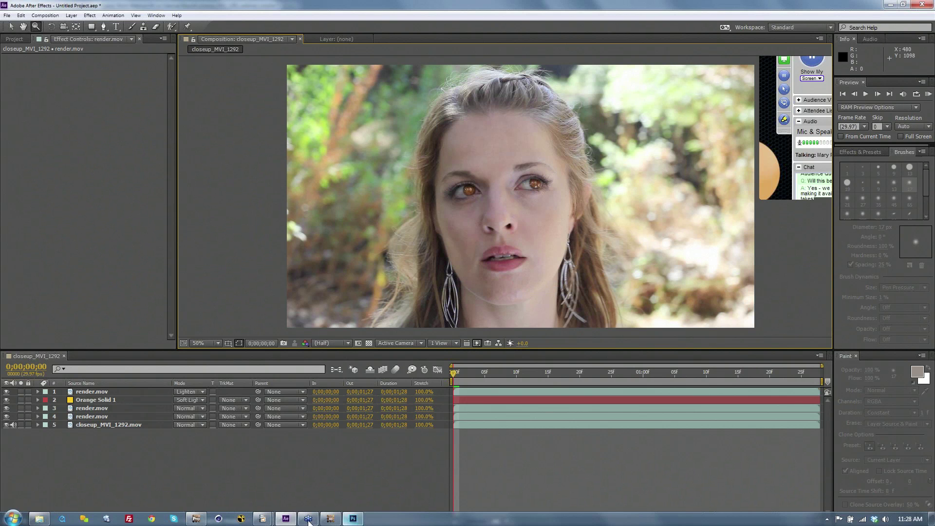
{"action": "left_click", "coordinate": [197, 519]}
{"action": "left_click", "coordinate": [429, 229]}
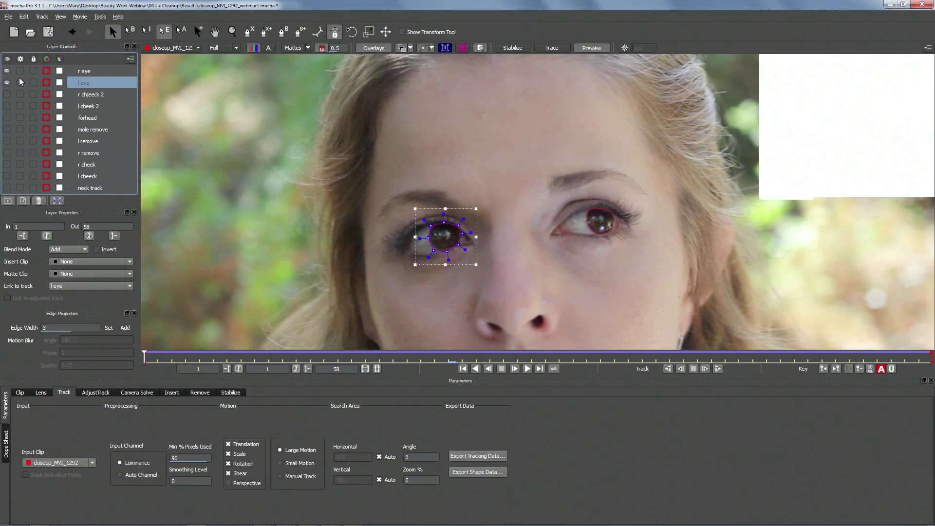
{"action": "left_click", "coordinate": [6, 71]}
{"action": "left_click", "coordinate": [7, 82]}
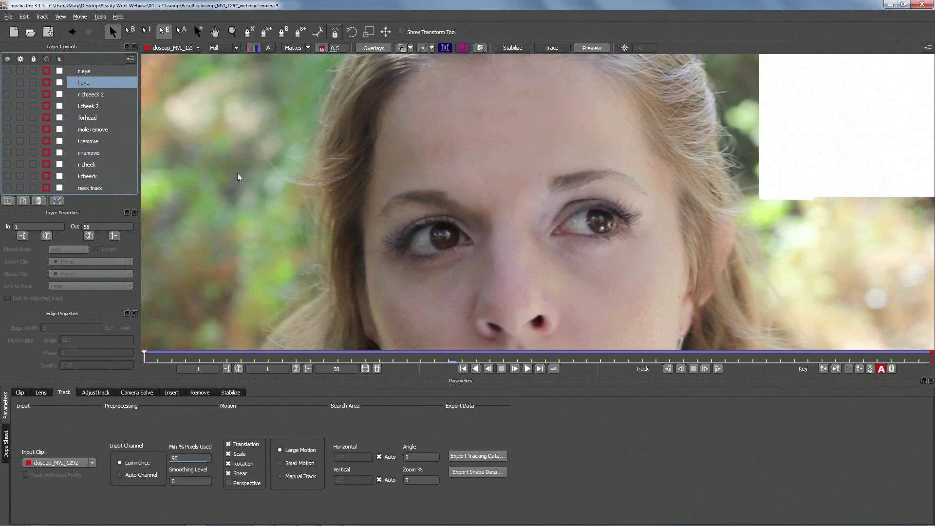
Return to the first frame of the clip and examine the lips up close.
{"action": "left_click", "coordinate": [496, 267]}
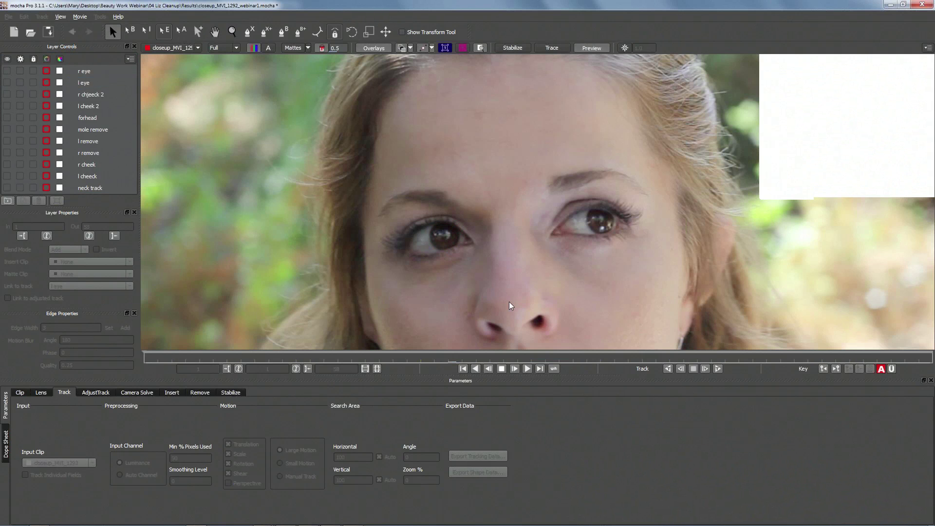
{"action": "left_click", "coordinate": [311, 356]}
{"action": "key", "text": "Home"}
{"action": "key", "text": "z"}
{"action": "left_click", "coordinate": [568, 248]}
{"action": "left_click", "coordinate": [569, 209]}
{"action": "key", "text": "x"}
{"action": "mouse_move", "coordinate": [561, 202]}
{"action": "left_mouse_down"}
{"action": "mouse_move", "coordinate": [538, 146]}
{"action": "mouse_move", "coordinate": [517, 122]}
{"action": "mouse_move", "coordinate": [499, 214]}
{"action": "mouse_move", "coordinate": [511, 163]}
{"action": "left_mouse_up"}
{"action": "left_click_drag", "start_coordinate": [504, 316], "coordinate": [501, 184]}
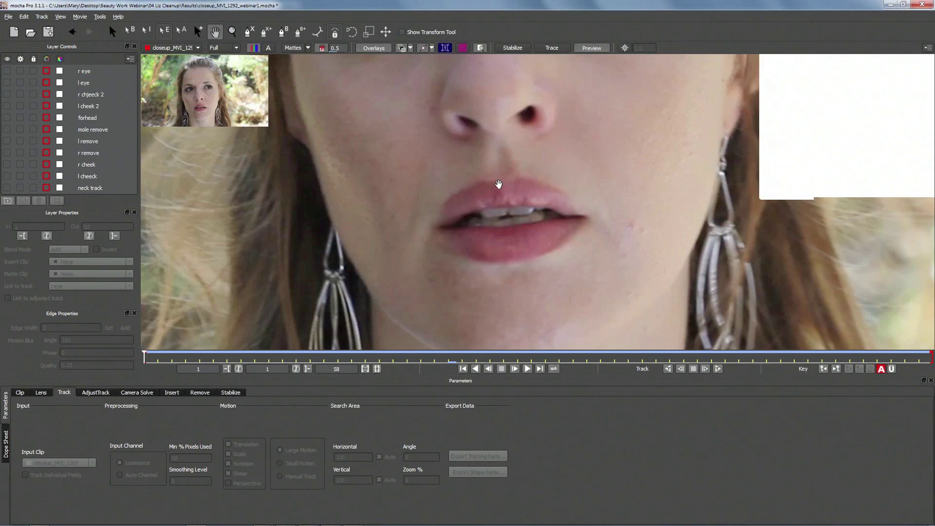
{"action": "mouse_move", "coordinate": [501, 246]}
{"action": "left_mouse_down"}
{"action": "mouse_move", "coordinate": [497, 215]}
{"action": "mouse_move", "coordinate": [484, 246]}
{"action": "left_mouse_up"}
{"action": "left_click_drag", "start_coordinate": [491, 209], "coordinate": [500, 181]}
{"action": "left_click_drag", "start_coordinate": [517, 328], "coordinate": [519, 210]}
Draw an X-spline around the image-left half of the upper lip and tighten its points to follow the lip edge.
{"action": "left_click", "coordinate": [259, 35]}
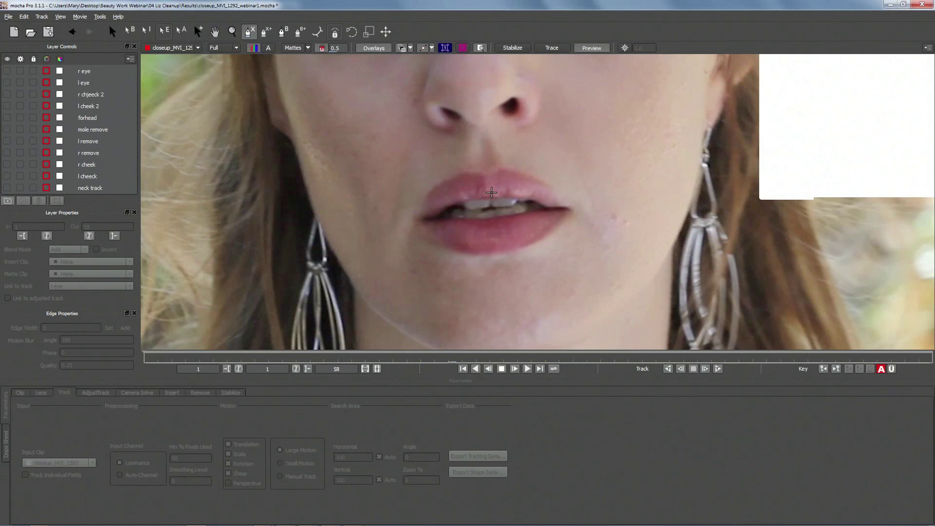
{"action": "left_click", "coordinate": [490, 157]}
{"action": "left_click", "coordinate": [486, 174]}
{"action": "left_click", "coordinate": [488, 199]}
{"action": "left_click", "coordinate": [502, 211]}
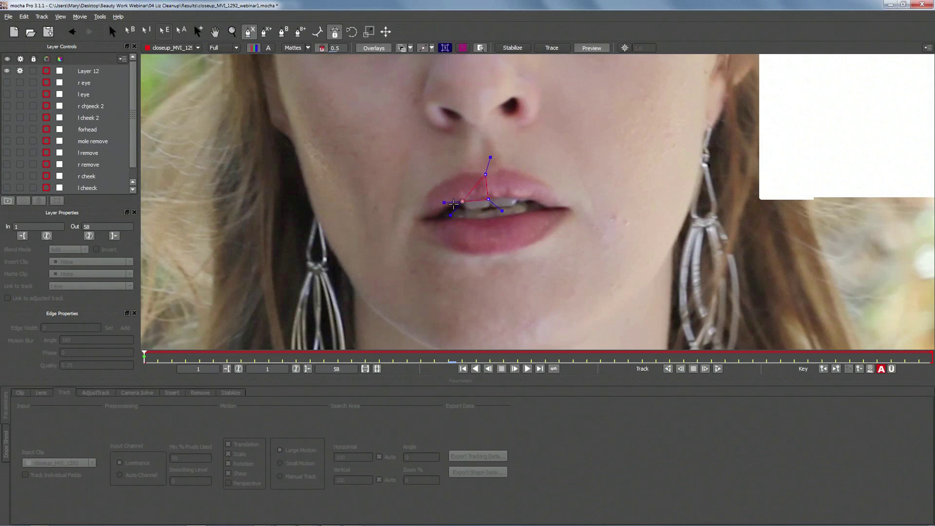
{"action": "left_click", "coordinate": [437, 212]}
{"action": "left_click", "coordinate": [422, 223]}
{"action": "left_click", "coordinate": [406, 216]}
{"action": "left_click", "coordinate": [418, 207]}
{"action": "left_click", "coordinate": [431, 186]}
{"action": "left_click", "coordinate": [450, 176]}
{"action": "left_click", "coordinate": [470, 171]}
{"action": "left_click", "coordinate": [486, 173]}
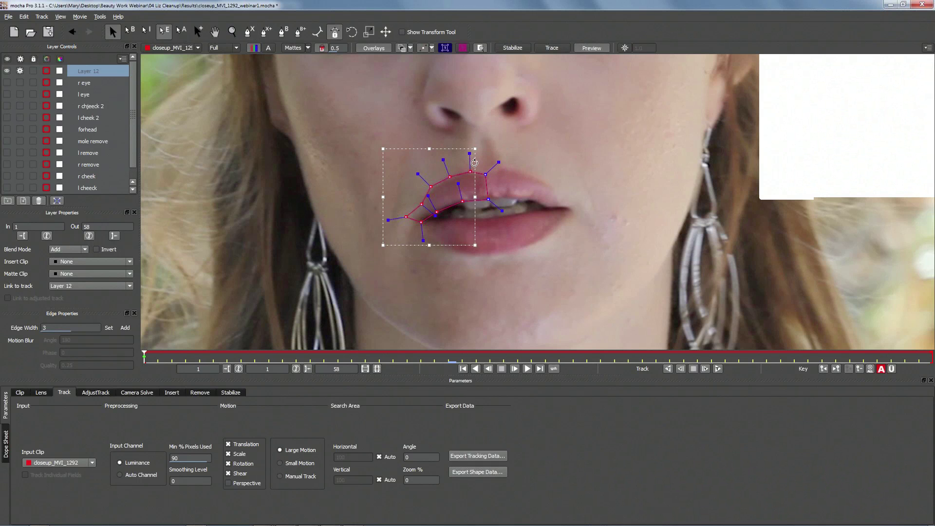
{"action": "left_click_drag", "start_coordinate": [469, 155], "coordinate": [507, 202]}
Draw a new X-spline layer around the image-right half of the upper lip, from the centre seam to the mouth corner.
{"action": "key", "text": "ctrl+l"}
{"action": "left_click", "coordinate": [492, 198]}
{"action": "left_click", "coordinate": [492, 173]}
{"action": "left_click", "coordinate": [504, 167]}
{"action": "left_click", "coordinate": [537, 177]}
{"action": "left_click", "coordinate": [558, 194]}
{"action": "left_click", "coordinate": [572, 211]}
{"action": "left_click", "coordinate": [548, 210]}
{"action": "left_click", "coordinate": [528, 200]}
{"action": "left_click", "coordinate": [493, 198]}
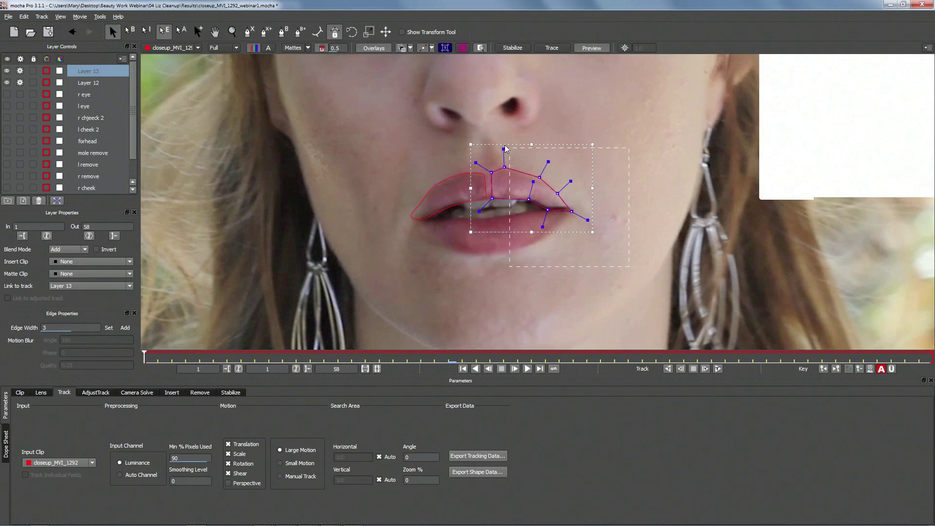
Tighten the curve points of the right upper-lip spline and refine the left upper-lip spline at the mouth corner.
{"action": "left_click_drag", "start_coordinate": [500, 143], "coordinate": [500, 143]}
{"action": "left_click_drag", "start_coordinate": [549, 161], "coordinate": [543, 171]}
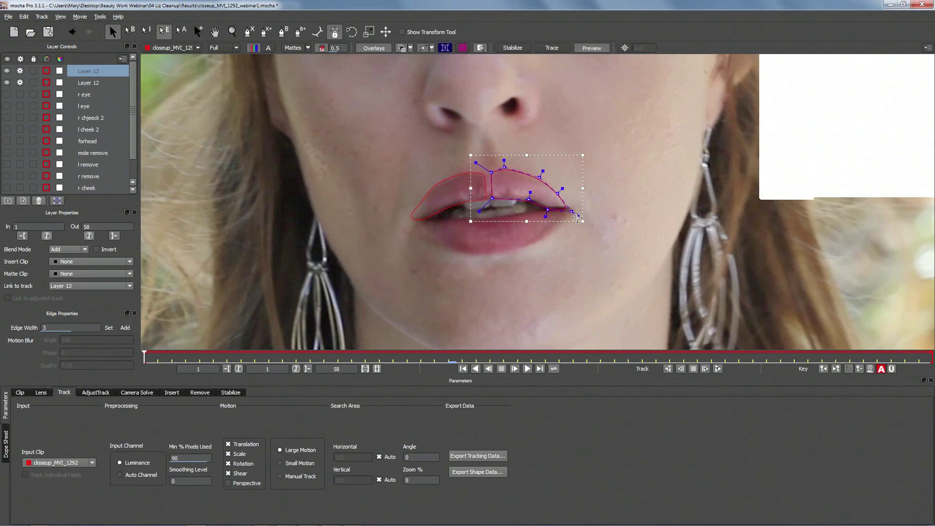
{"action": "left_click_drag", "start_coordinate": [577, 216], "coordinate": [578, 221]}
{"action": "left_click", "coordinate": [409, 225]}
{"action": "mouse_move", "coordinate": [396, 217]}
{"action": "left_mouse_down"}
{"action": "mouse_move", "coordinate": [381, 224]}
{"action": "mouse_move", "coordinate": [394, 221]}
{"action": "mouse_move", "coordinate": [387, 210]}
{"action": "left_mouse_up"}
Attach the centre seam points of the right upper-lip spline to those of the left upper-lip spline.
{"action": "left_click", "coordinate": [519, 176]}
{"action": "left_click", "coordinate": [317, 33]}
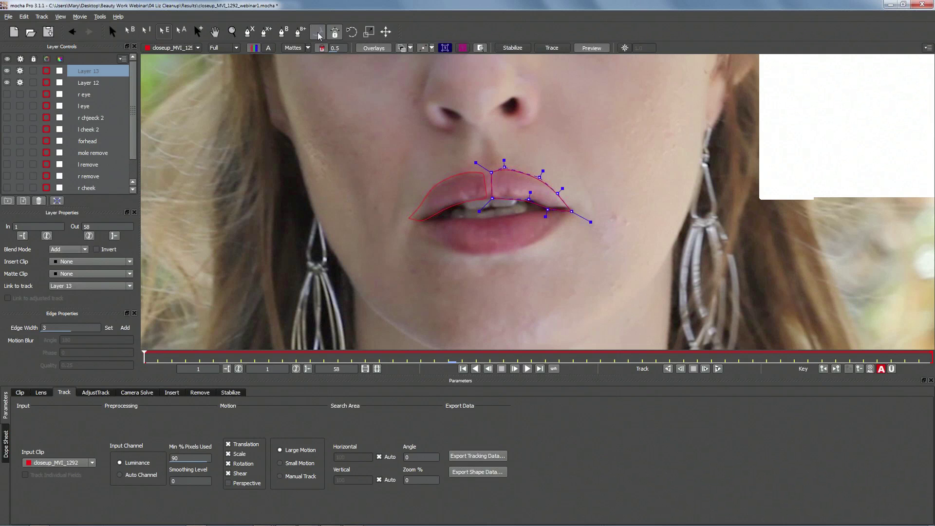
{"action": "left_click_drag", "start_coordinate": [491, 173], "coordinate": [487, 203]}
Draw a new X-spline around the image-left half of the lower lip and tighten its points to the lip edge.
{"action": "left_click", "coordinate": [249, 32]}
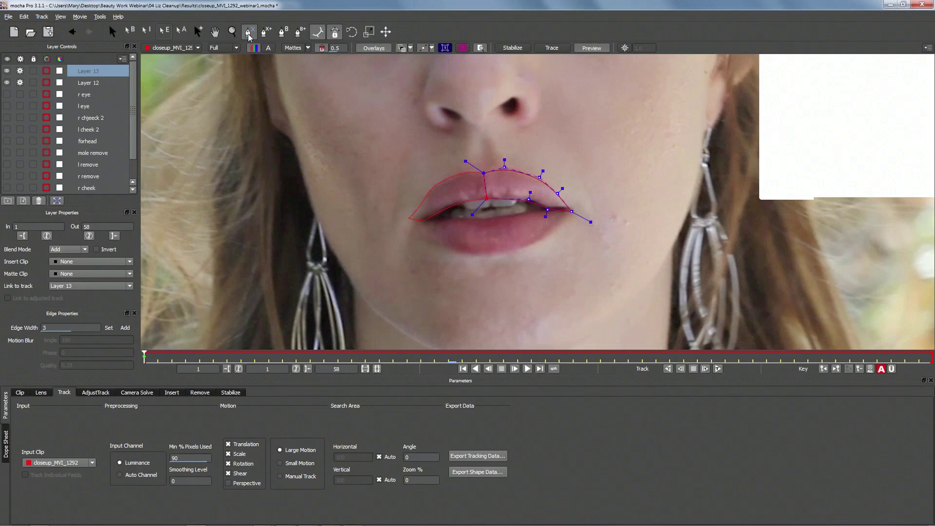
{"action": "left_click", "coordinate": [412, 222]}
{"action": "left_click", "coordinate": [433, 220]}
{"action": "left_click", "coordinate": [474, 222]}
{"action": "left_click", "coordinate": [494, 220]}
{"action": "left_click", "coordinate": [492, 257]}
{"action": "left_click", "coordinate": [459, 253]}
{"action": "left_click", "coordinate": [427, 240]}
{"action": "left_click", "coordinate": [410, 222]}
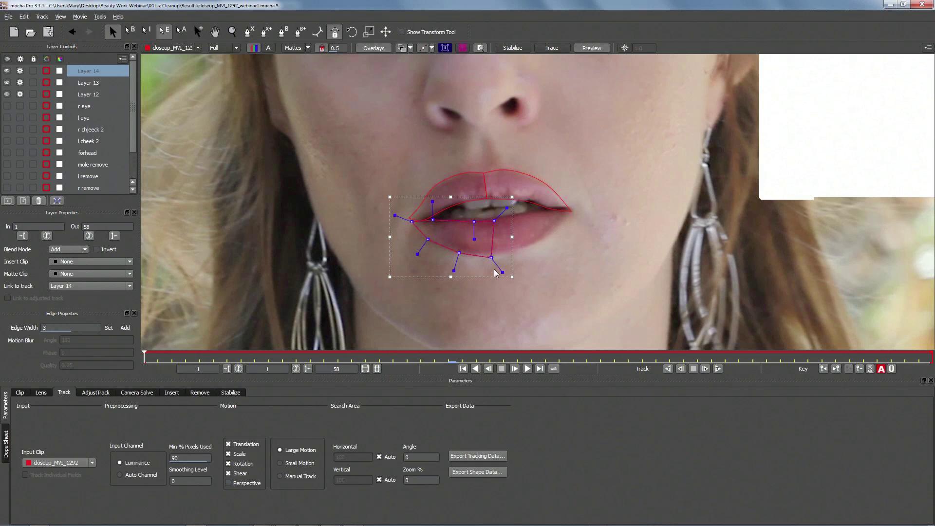
{"action": "left_click_drag", "start_coordinate": [423, 200], "coordinate": [485, 261]}
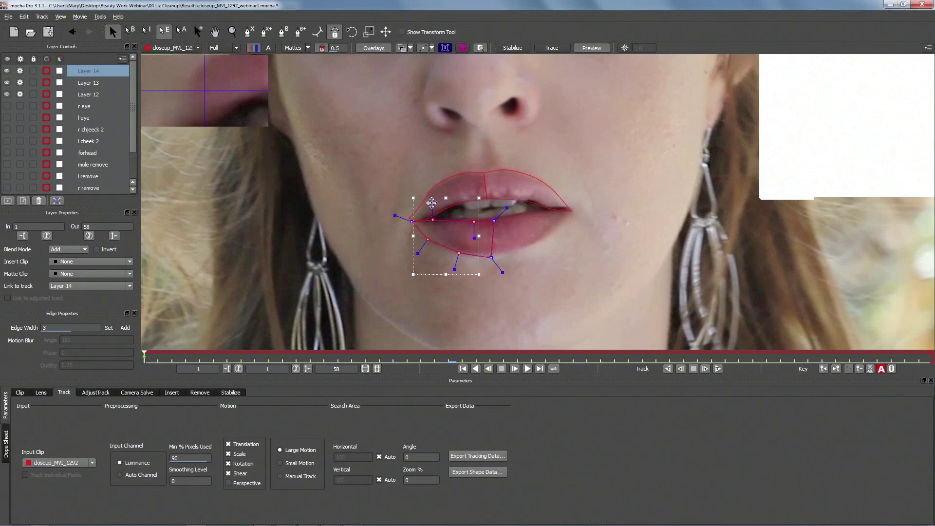
Draw a new X-spline around the image-right half of the lower lip, from the centre seam to the mouth corner.
{"action": "left_click", "coordinate": [249, 32]}
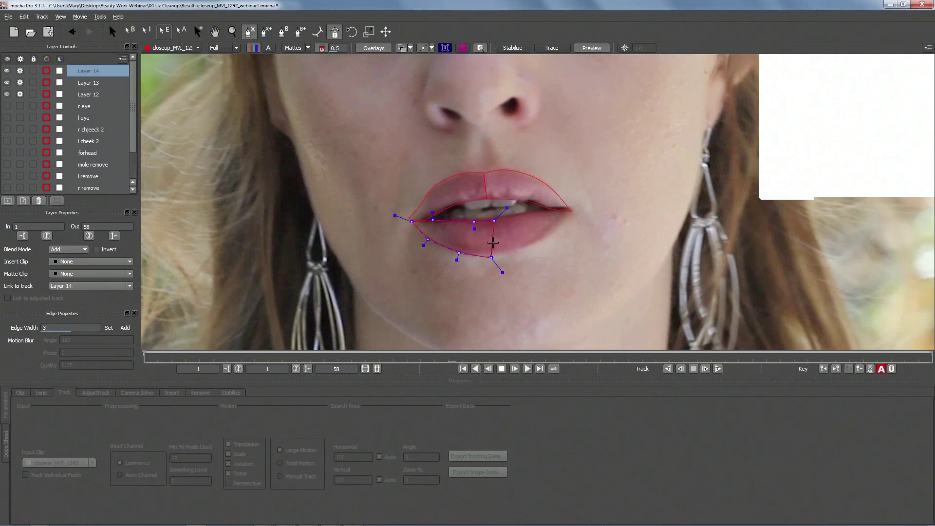
{"action": "left_click", "coordinate": [497, 255]}
{"action": "left_click", "coordinate": [498, 218]}
{"action": "left_click", "coordinate": [532, 212]}
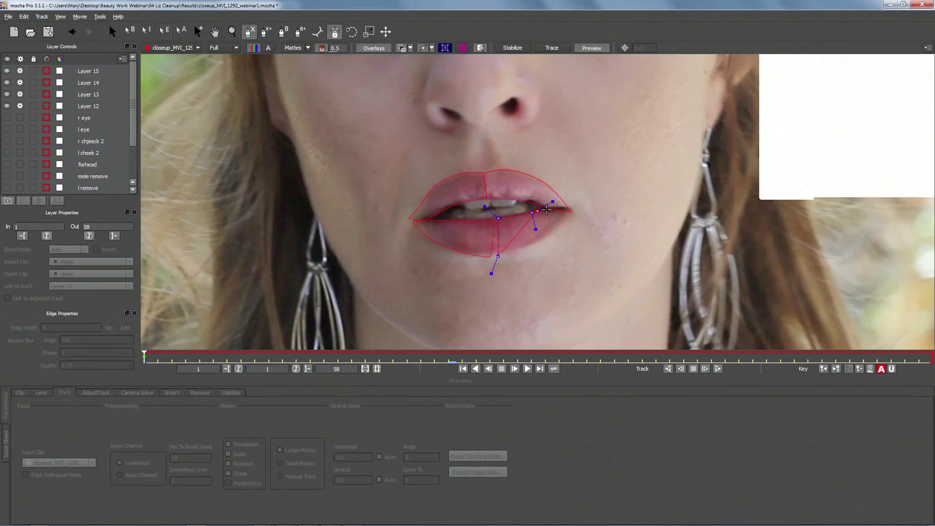
{"action": "left_click", "coordinate": [559, 209]}
{"action": "left_click", "coordinate": [573, 208]}
{"action": "left_click", "coordinate": [562, 227]}
{"action": "left_click", "coordinate": [520, 248]}
{"action": "left_click", "coordinate": [498, 256]}
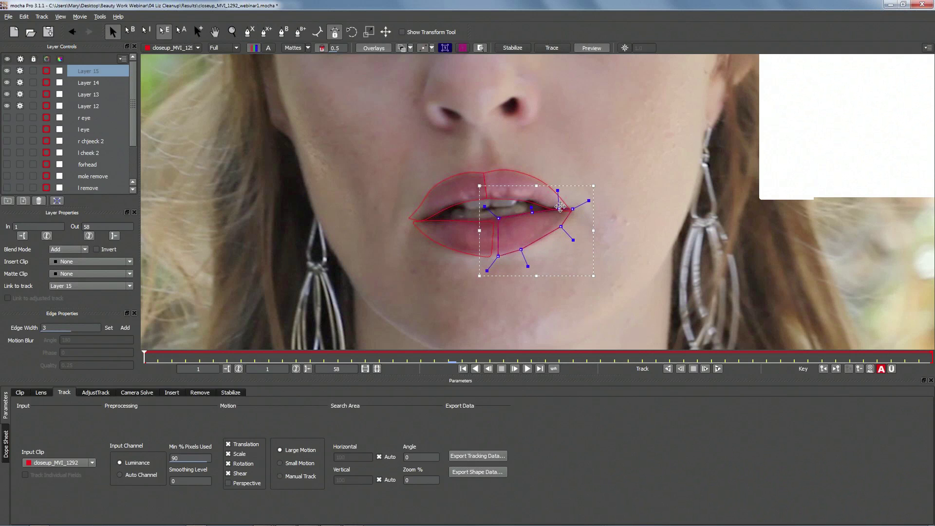
Tighten and reposition the points of the right lower-lip spline so it follows the lip edge.
{"action": "left_click_drag", "start_coordinate": [558, 193], "coordinate": [559, 201]}
{"action": "left_click_drag", "start_coordinate": [573, 240], "coordinate": [565, 232]}
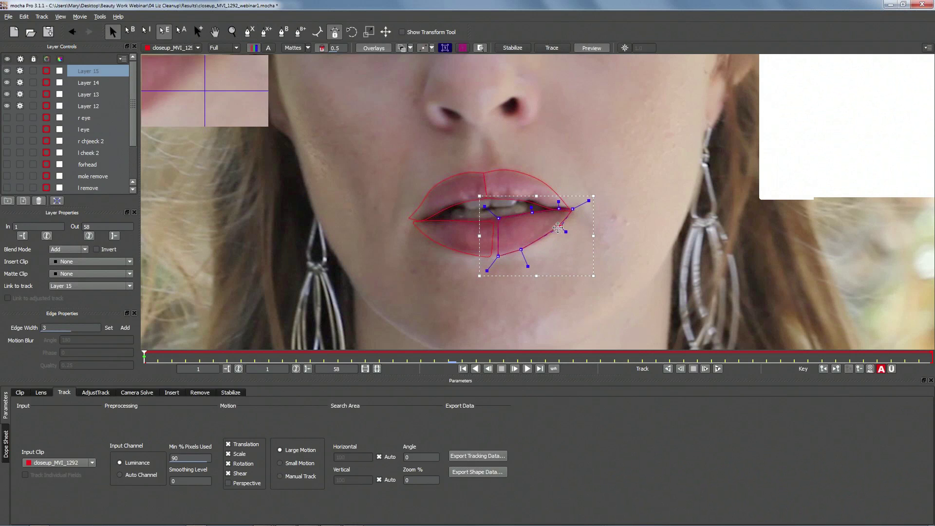
{"action": "left_click_drag", "start_coordinate": [527, 266], "coordinate": [524, 256]}
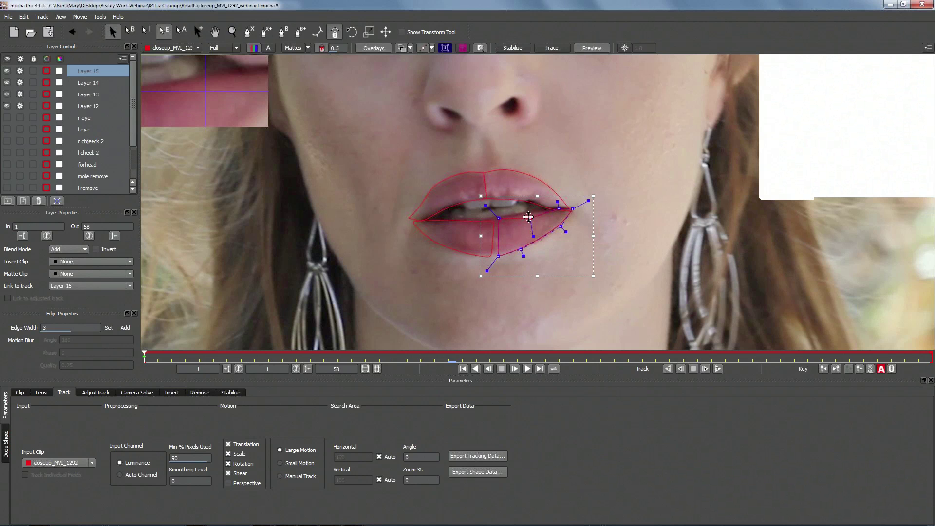
{"action": "left_click", "coordinate": [529, 213]}
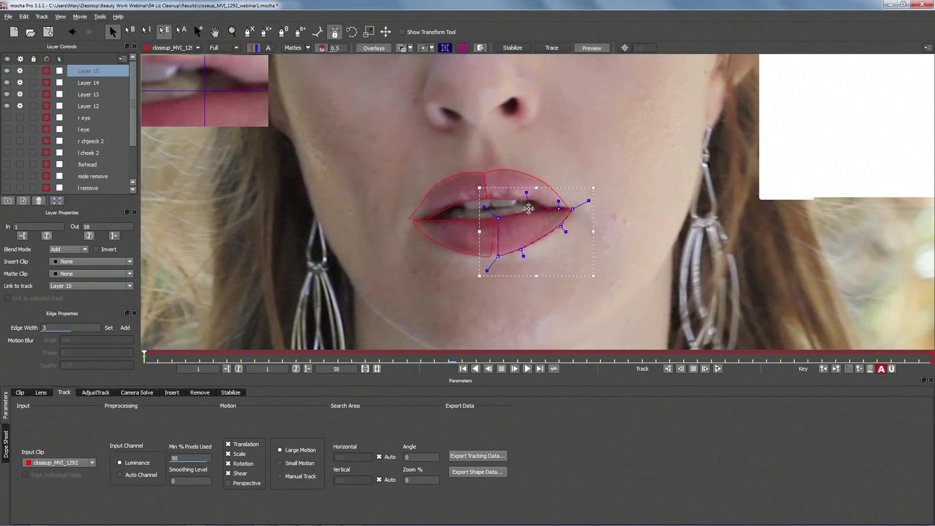
{"action": "left_click_drag", "start_coordinate": [558, 209], "coordinate": [556, 207]}
{"action": "left_click", "coordinate": [499, 218]}
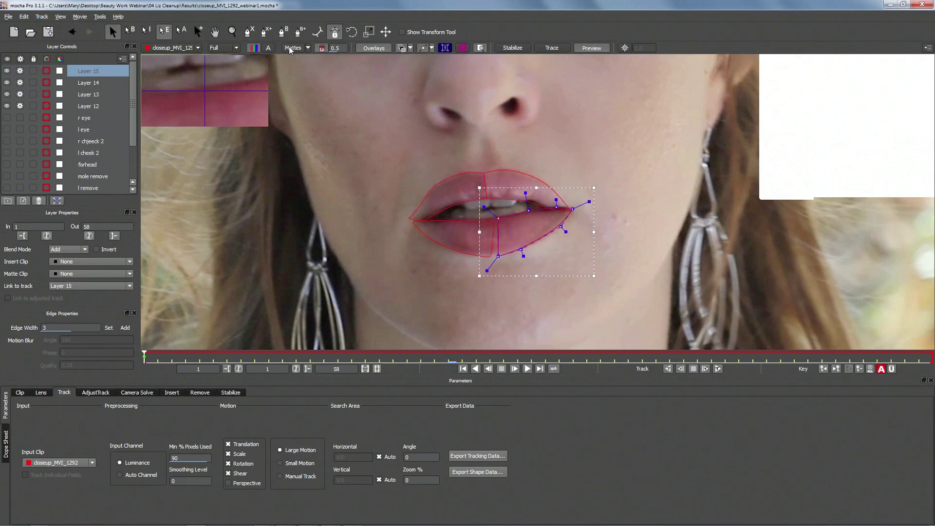
Attach the centre points of both lower-lip splines and move the shared bottom point onto the lip edge.
{"action": "left_click", "coordinate": [319, 33]}
{"action": "left_click", "coordinate": [492, 223]}
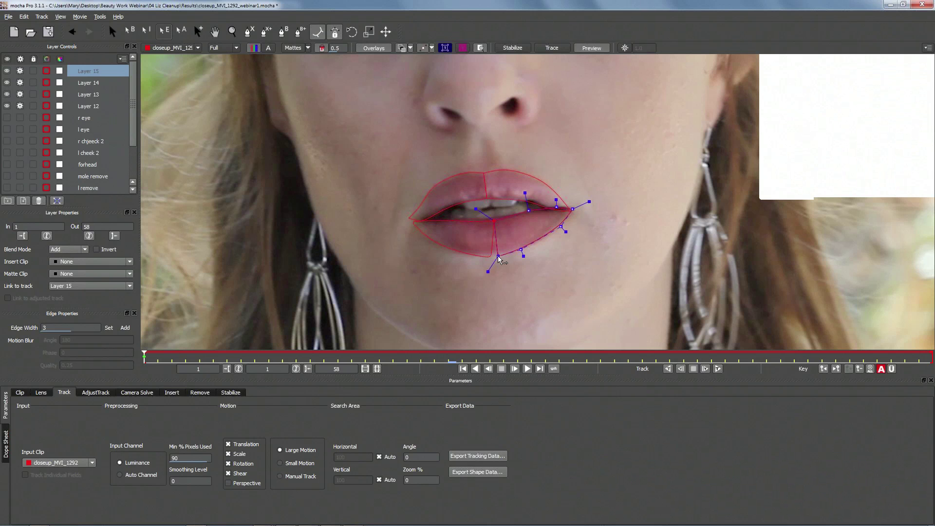
{"action": "left_click", "coordinate": [491, 258]}
{"action": "left_click", "coordinate": [112, 32]}
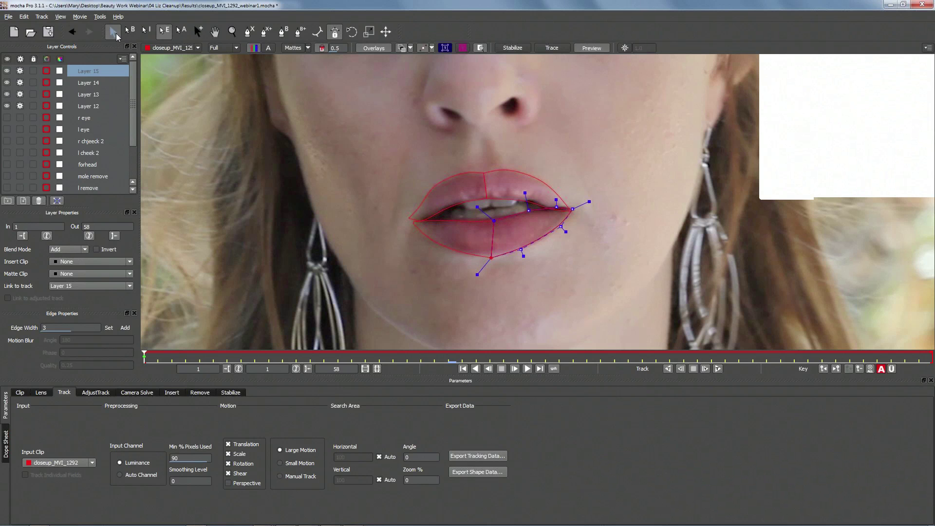
{"action": "left_click_drag", "start_coordinate": [491, 258], "coordinate": [492, 254]}
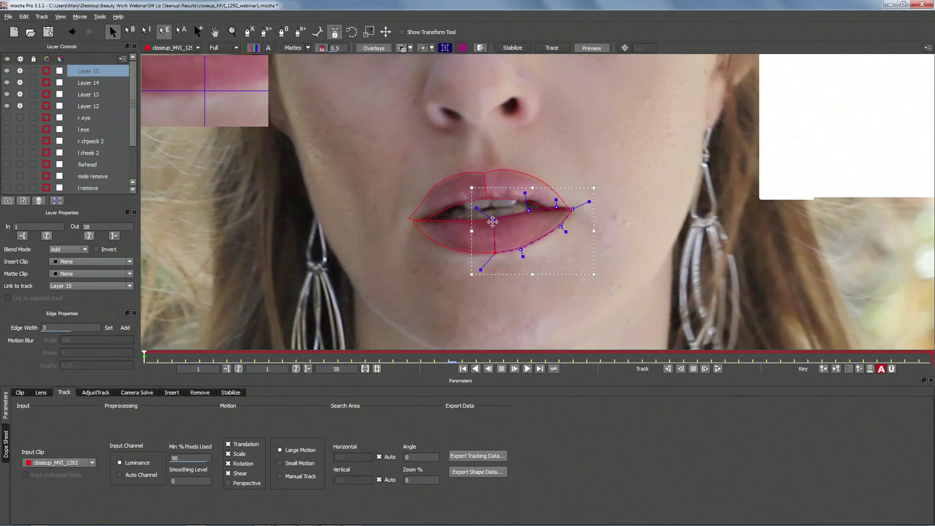
Refine the left lower-lip spline and attach the left upper-lip spline's corner point to it at the mouth corner.
{"action": "left_click", "coordinate": [466, 226]}
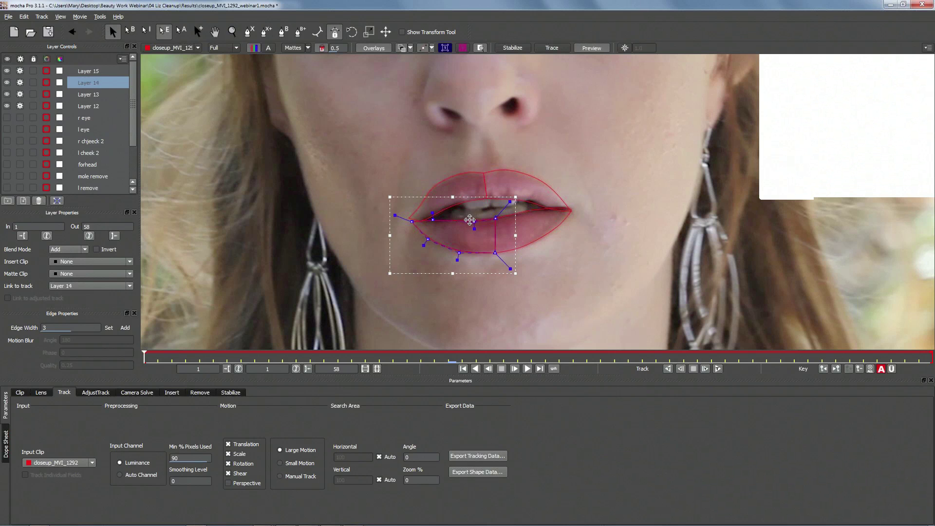
{"action": "left_click", "coordinate": [410, 220]}
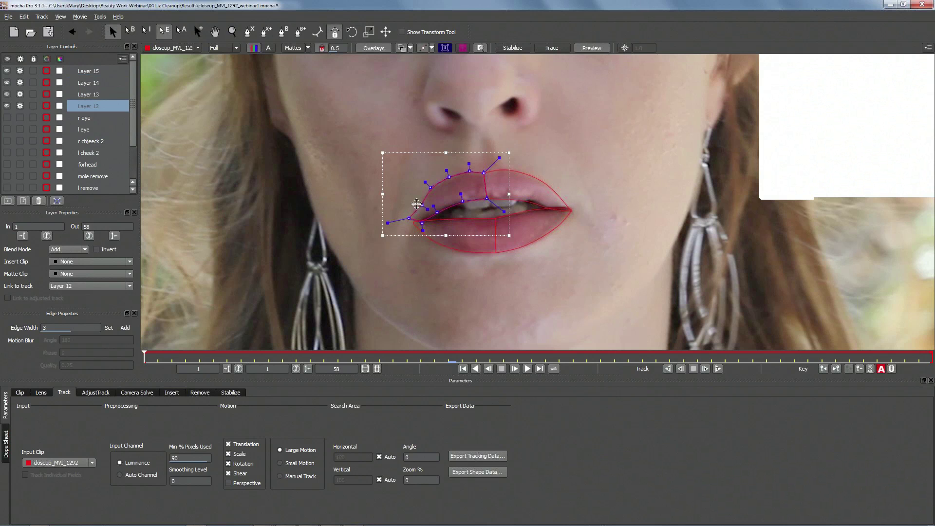
{"action": "left_click", "coordinate": [317, 32]}
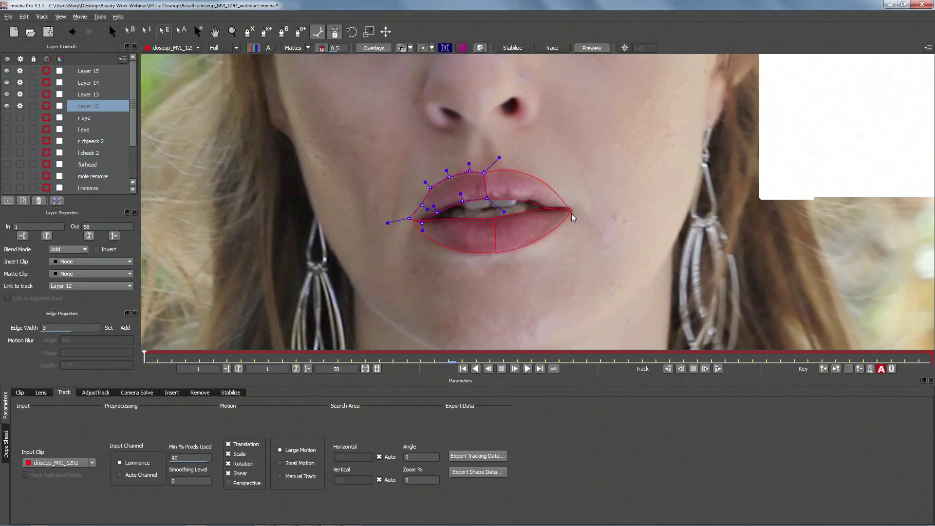
{"action": "left_click_drag", "start_coordinate": [415, 225], "coordinate": [423, 229]}
{"action": "left_click", "coordinate": [114, 32]}
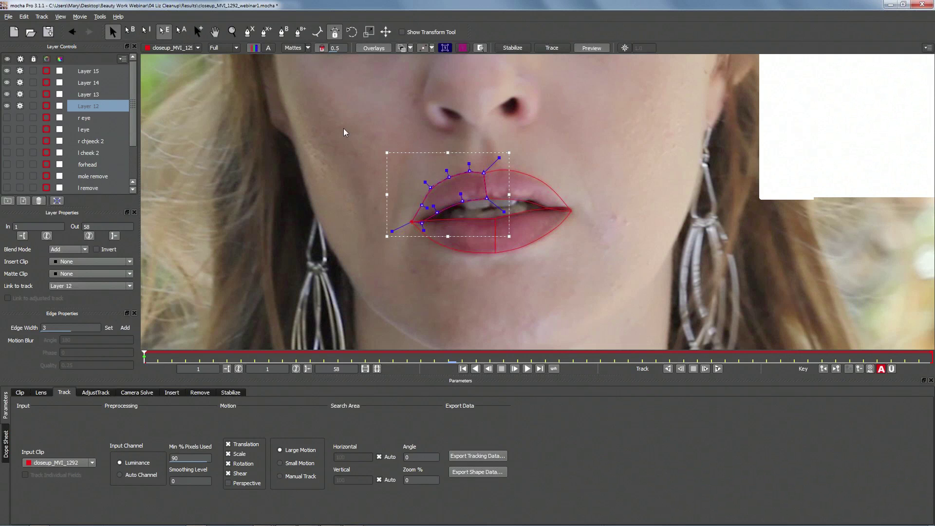
Attach the right upper-lip spline's corner point to the right lower-lip spline at the mouth corner.
{"action": "left_click", "coordinate": [564, 218]}
{"action": "mouse_move", "coordinate": [565, 214]}
{"action": "left_mouse_down"}
{"action": "mouse_move", "coordinate": [572, 205]}
{"action": "mouse_move", "coordinate": [575, 218]}
{"action": "left_mouse_up"}
{"action": "left_click", "coordinate": [318, 32]}
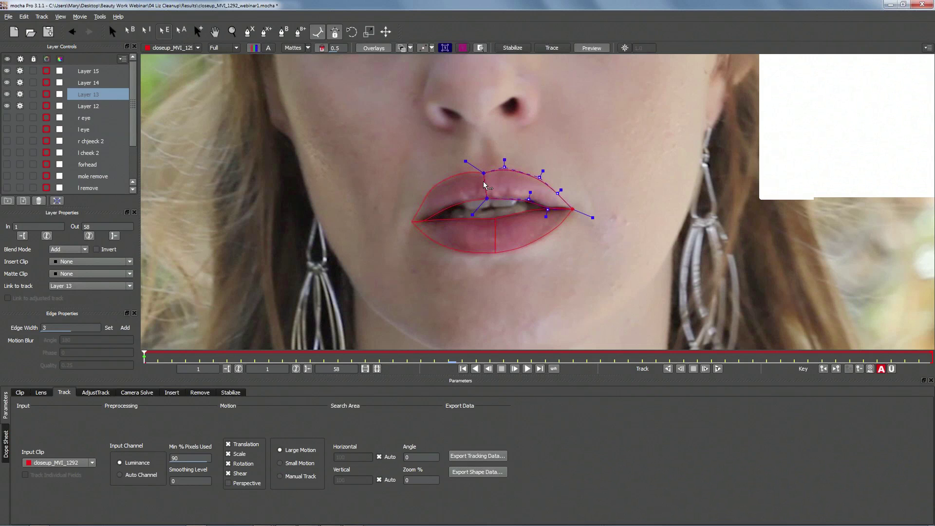
{"action": "key", "text": "s"}
Shift the shared centre seam points of the lower-lip splines slightly toward the image-left mouth corner.
{"action": "left_click", "coordinate": [507, 218]}
{"action": "left_click", "coordinate": [490, 235]}
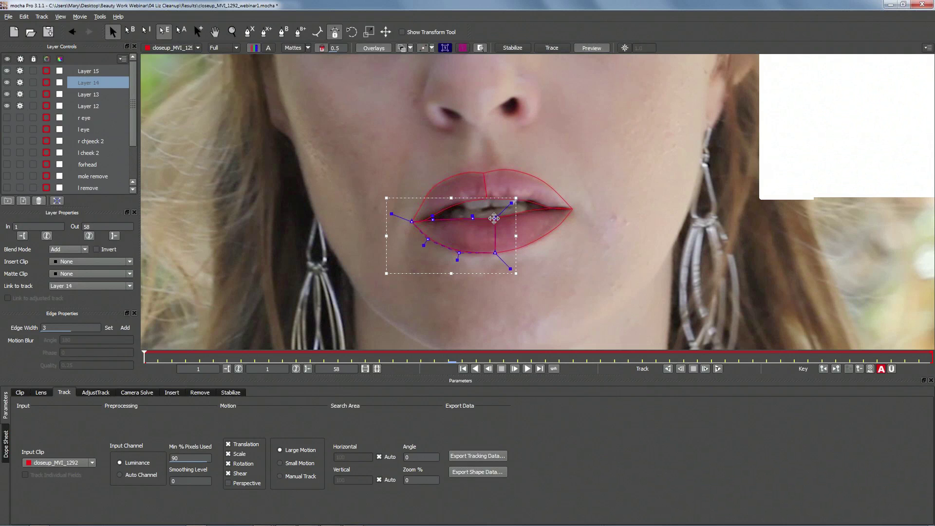
{"action": "left_click", "coordinate": [489, 220]}
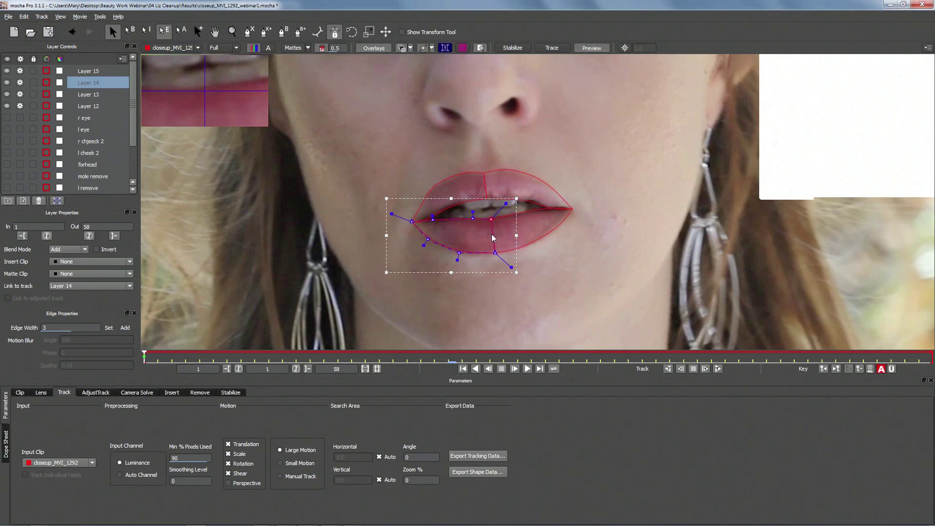
{"action": "left_click_drag", "start_coordinate": [491, 220], "coordinate": [487, 220]}
{"action": "left_click_drag", "start_coordinate": [492, 253], "coordinate": [488, 253]}
Enable Perspective motion tracking and check the setting on each of the four lip layers.
{"action": "left_click", "coordinate": [526, 214]}
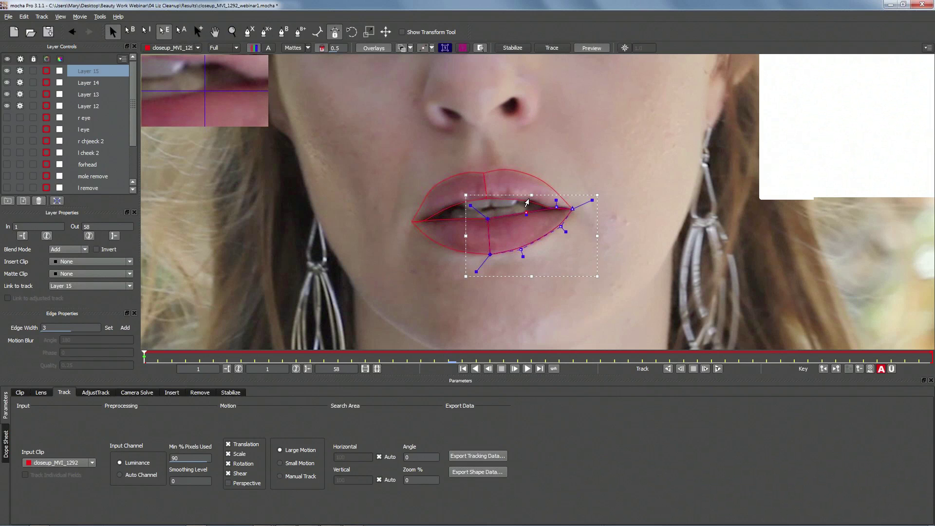
{"action": "left_click", "coordinate": [228, 483]}
{"action": "left_click", "coordinate": [443, 216]}
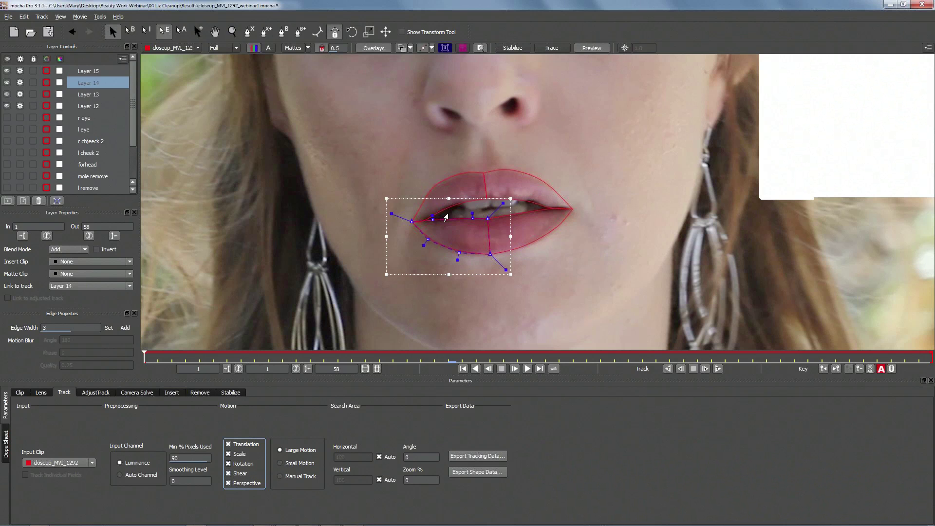
{"action": "left_click", "coordinate": [451, 184]}
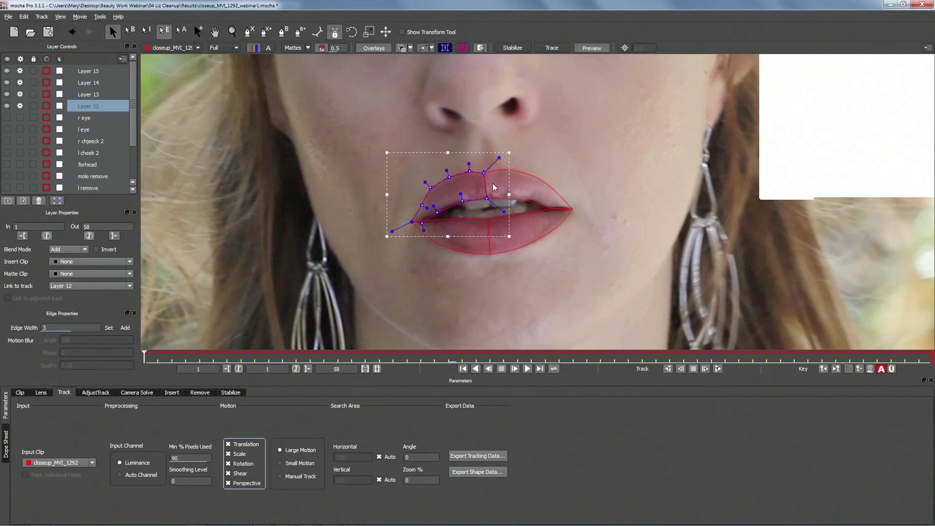
{"action": "left_click", "coordinate": [521, 177]}
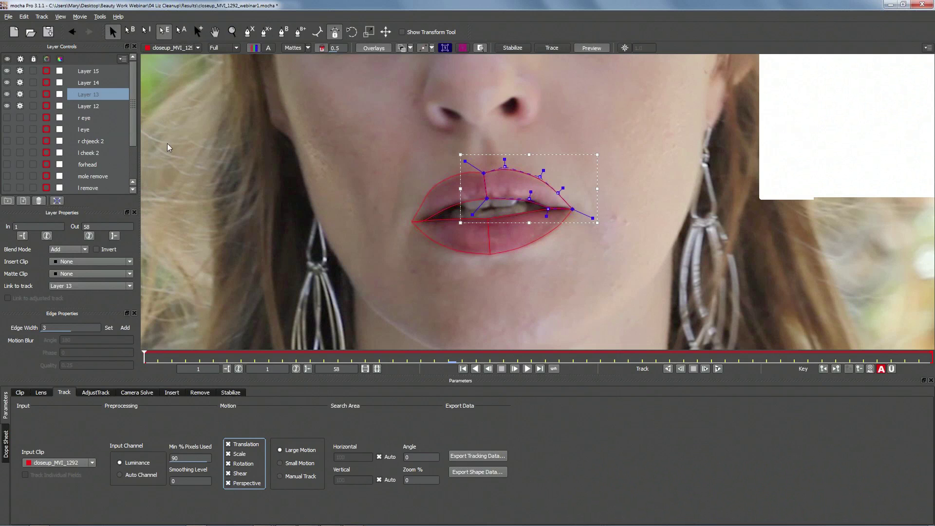
Rename the four lip layers, from Layer 12 to Layer 15, as lt lip, rt lip, lb lip and rp lip.
{"action": "double_click", "coordinate": [88, 106]}
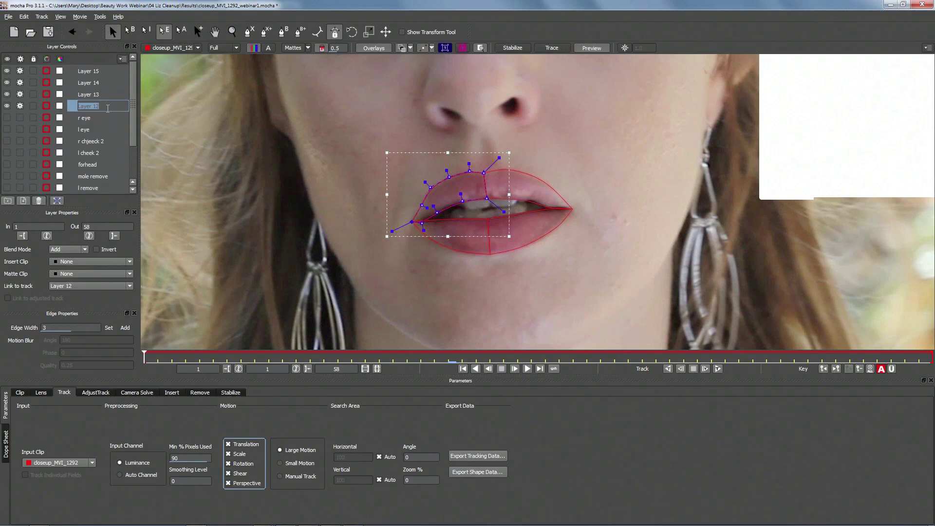
{"action": "type", "text": "lt lip"}
{"action": "double_click", "coordinate": [97, 94]}
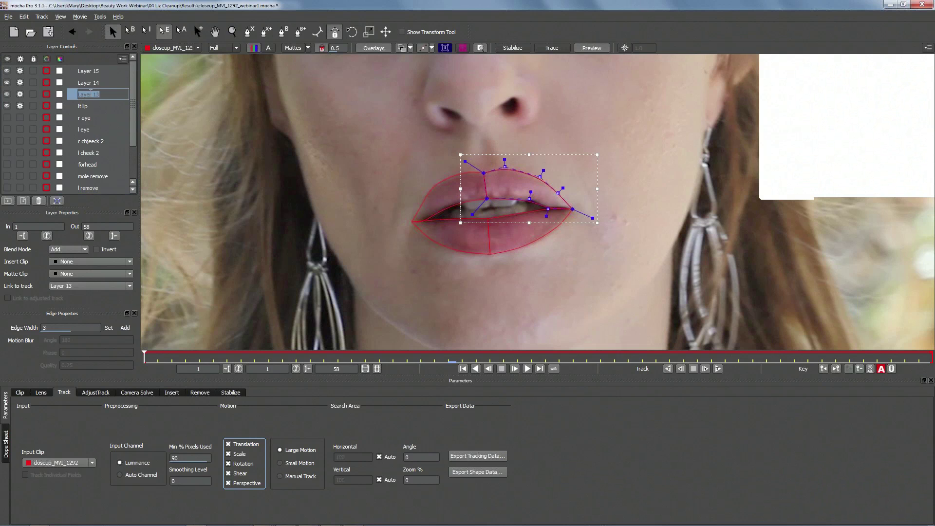
{"action": "type", "text": "rt lip"}
{"action": "double_click", "coordinate": [95, 83]}
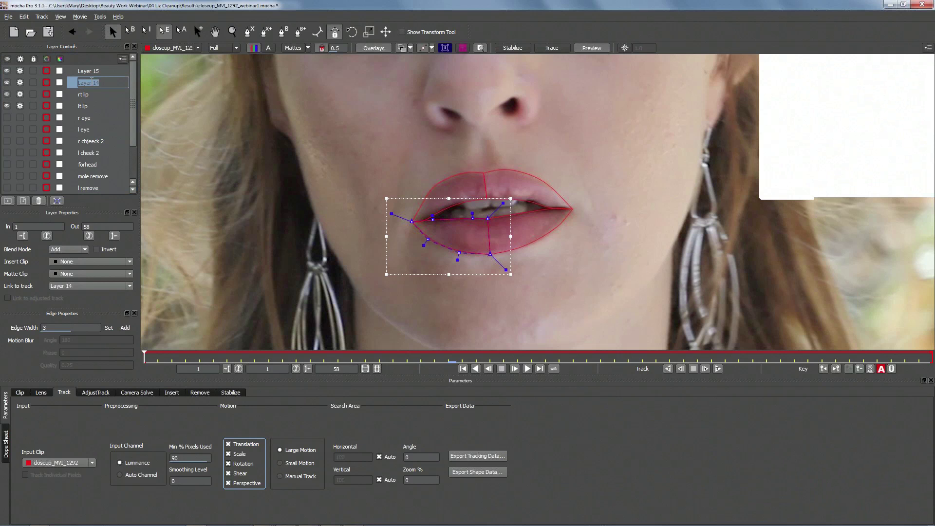
{"action": "type", "text": "lb lip"}
{"action": "double_click", "coordinate": [95, 72]}
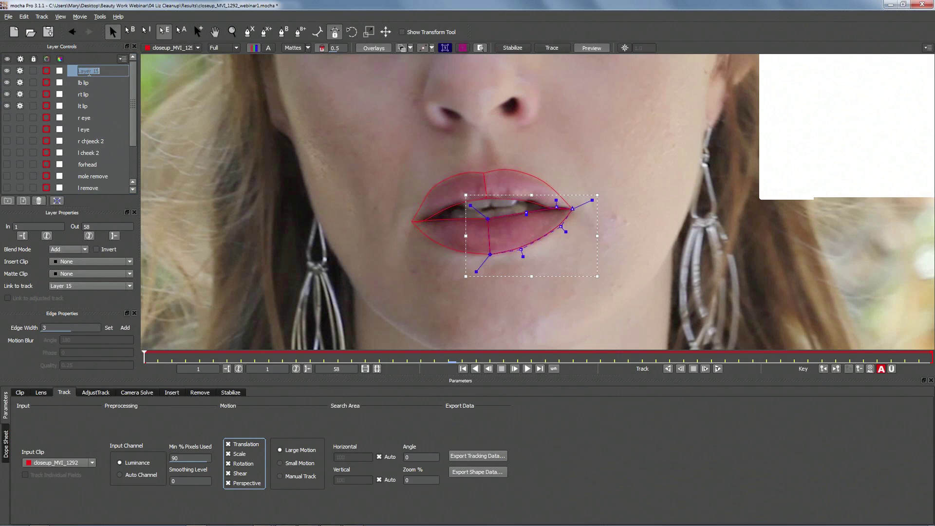
{"action": "type", "text": "rp lip"}
{"action": "key", "text": "Return"}
Track the four lip layers forward to the end of the clip at frame 58.
{"action": "left_click", "coordinate": [717, 370]}
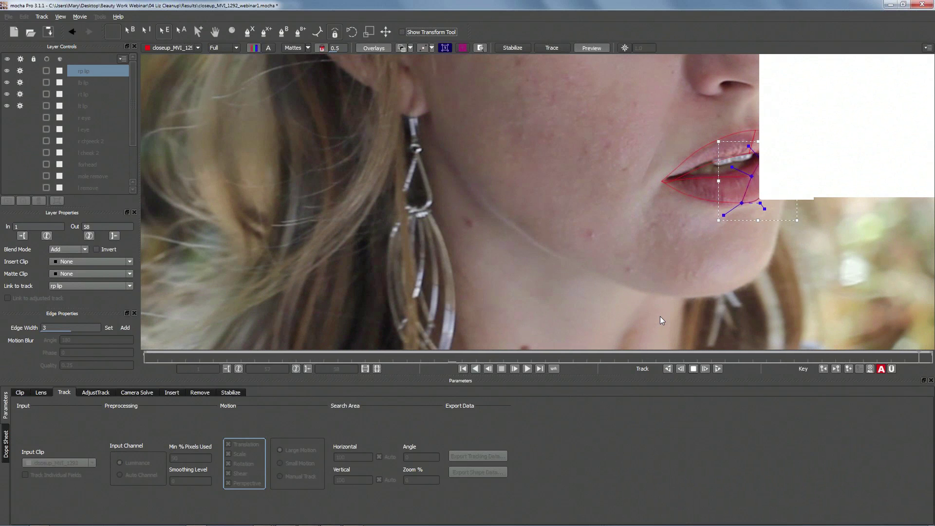
{"action": "key", "text": "x"}
{"action": "left_click_drag", "start_coordinate": [590, 210], "coordinate": [426, 267]}
At frame 58, adjust the upper-lip splines, fitting the lt lip corner point to the mouth corner.
{"action": "left_click_drag", "start_coordinate": [603, 217], "coordinate": [570, 204]}
{"action": "left_click", "coordinate": [615, 200]}
{"action": "left_click", "coordinate": [573, 205]}
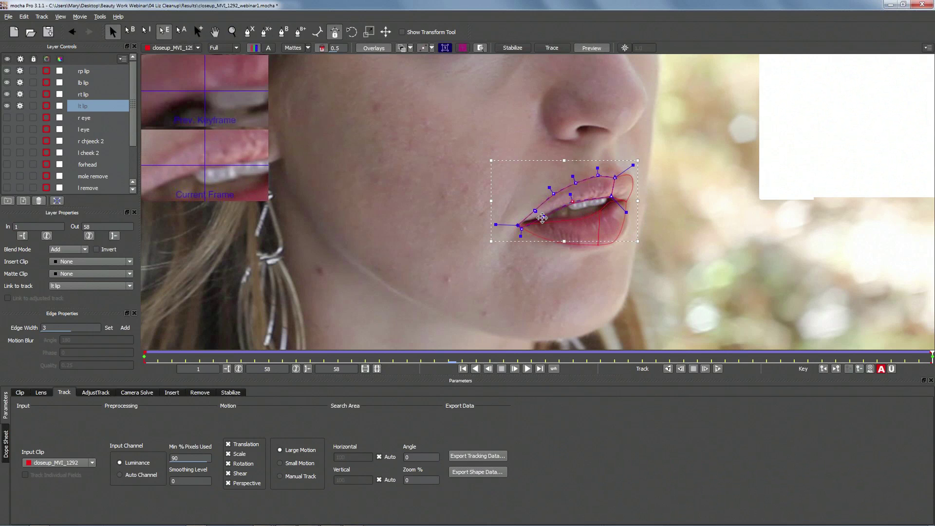
{"action": "left_click_drag", "start_coordinate": [520, 228], "coordinate": [522, 225]}
At frame 58, reposition the shared centre seam points of the lb lip and rp lip splines on the lower lip's edges.
{"action": "left_click", "coordinate": [586, 215]}
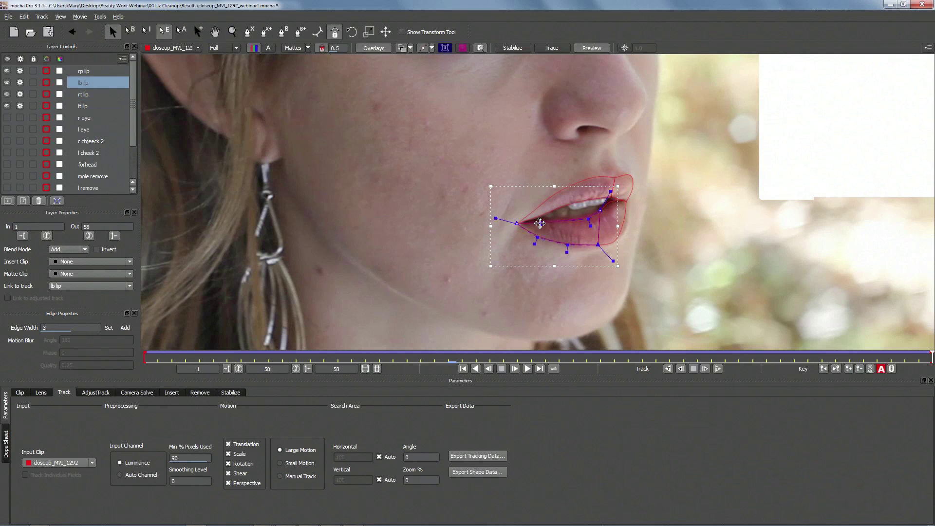
{"action": "left_click_drag", "start_coordinate": [586, 215], "coordinate": [599, 208]}
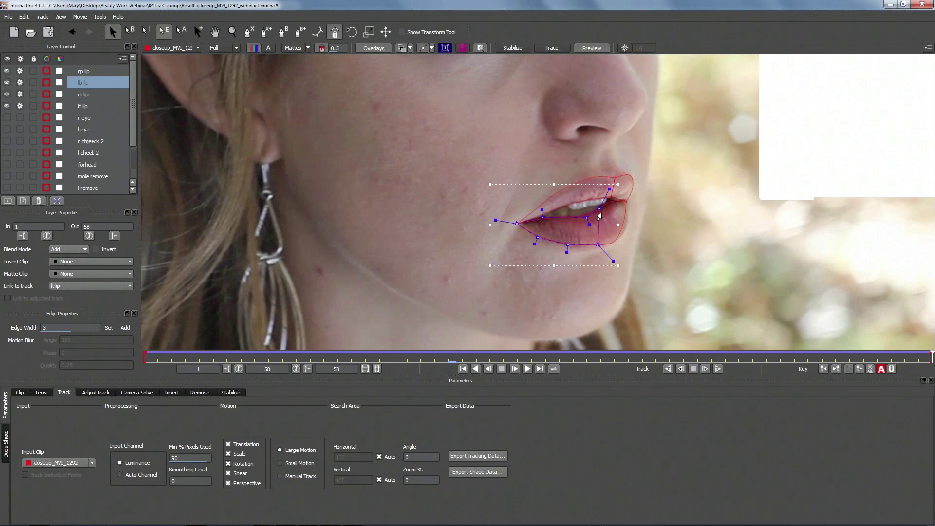
{"action": "left_click_drag", "start_coordinate": [599, 243], "coordinate": [591, 250]}
{"action": "left_click", "coordinate": [617, 236]}
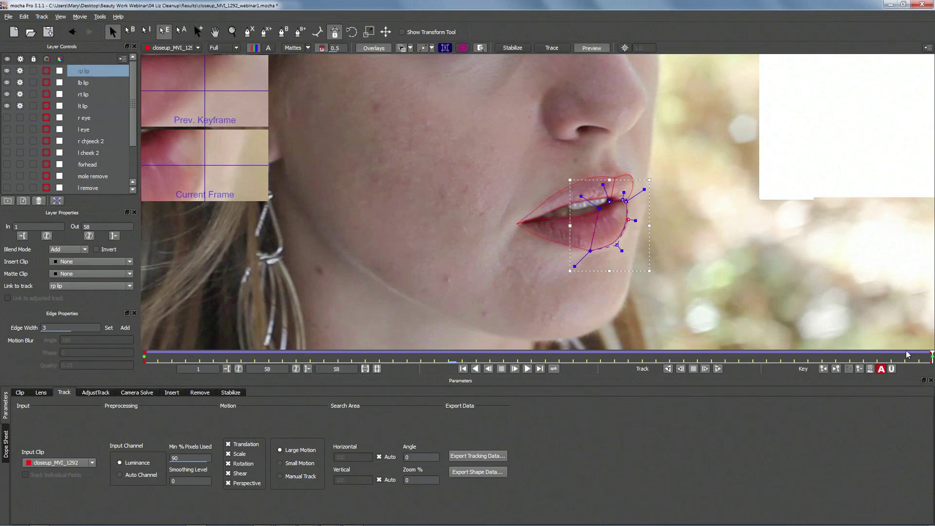
At frame 44, refit the rp lip and lb lip splines to the seam and inner edge of the lower lip.
{"action": "left_click_drag", "start_coordinate": [916, 358], "coordinate": [740, 352]}
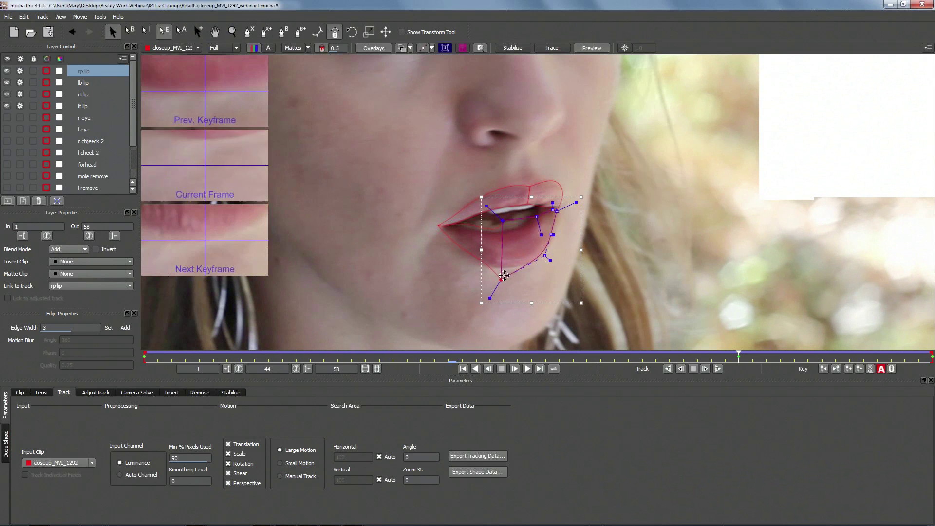
{"action": "left_click", "coordinate": [486, 260]}
{"action": "left_click_drag", "start_coordinate": [486, 260], "coordinate": [540, 205]}
{"action": "left_click", "coordinate": [538, 205]}
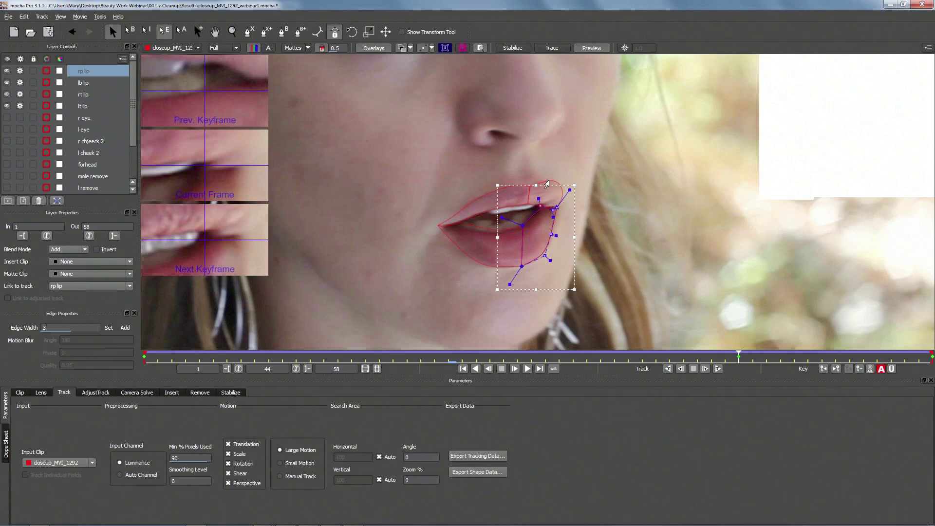
{"action": "left_click", "coordinate": [473, 231]}
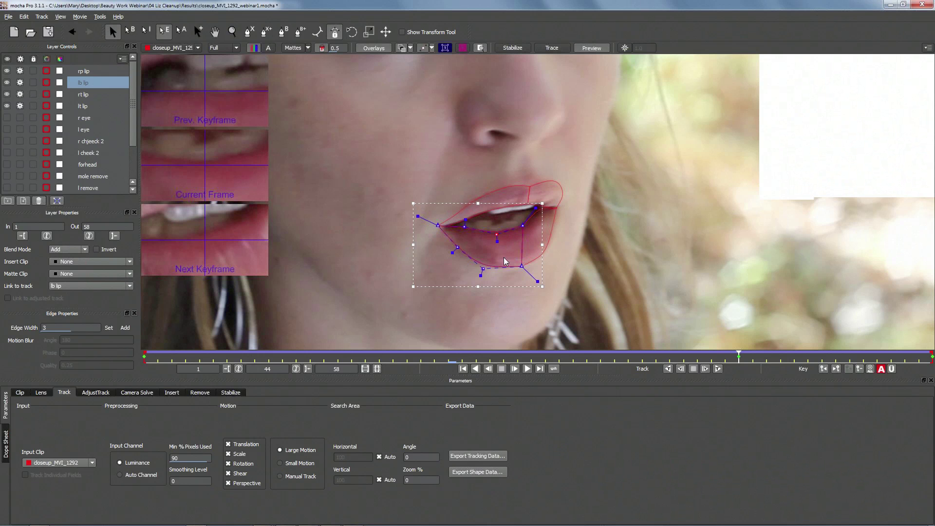
Show the planar surface and examine the lower-lip tracks over the frames just after frame 44.
{"action": "mouse_move", "coordinate": [751, 356]}
{"action": "left_mouse_down"}
{"action": "mouse_move", "coordinate": [774, 356]}
{"action": "mouse_move", "coordinate": [741, 357]}
{"action": "mouse_move", "coordinate": [767, 357]}
{"action": "left_mouse_up"}
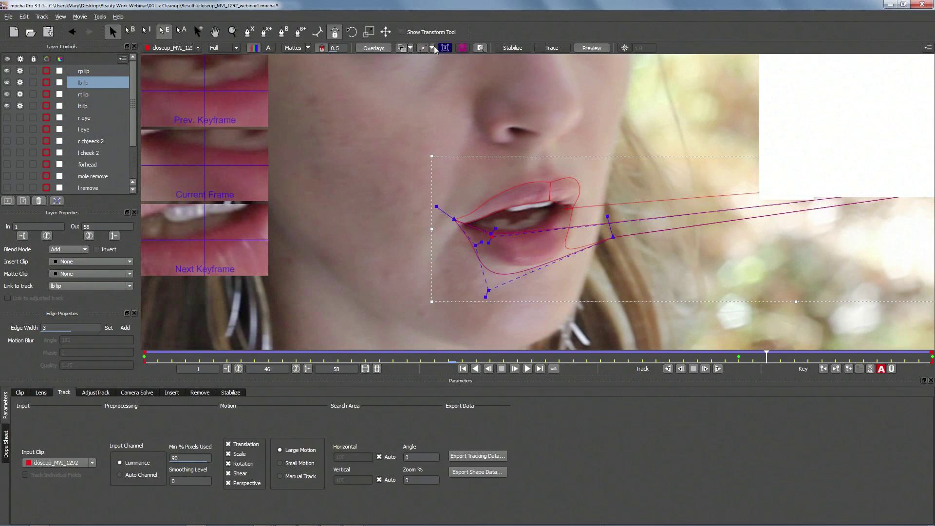
{"action": "left_click", "coordinate": [446, 47]}
{"action": "left_click_drag", "start_coordinate": [770, 360], "coordinate": [779, 357]}
{"action": "left_click", "coordinate": [566, 240]}
{"action": "mouse_move", "coordinate": [774, 357]}
{"action": "left_mouse_down"}
{"action": "mouse_move", "coordinate": [744, 353]}
{"action": "mouse_move", "coordinate": [770, 353]}
{"action": "left_mouse_up"}
{"action": "left_click_drag", "start_coordinate": [789, 354], "coordinate": [740, 341]}
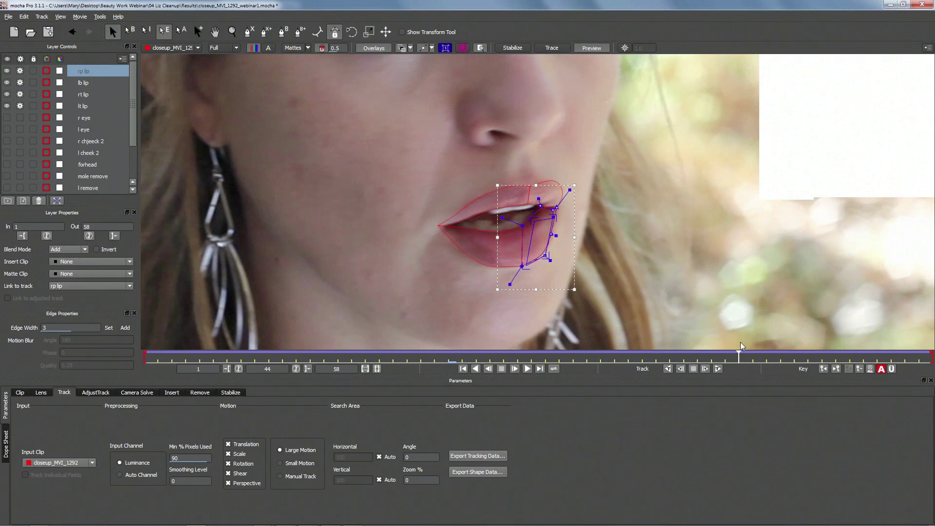
Set the rp lip layer to Manual Track and delete its tracking keyframes from frame 44 to frame 49.
{"action": "left_click", "coordinate": [281, 477]}
{"action": "left_click", "coordinate": [849, 370]}
{"action": "left_click", "coordinate": [836, 369]}
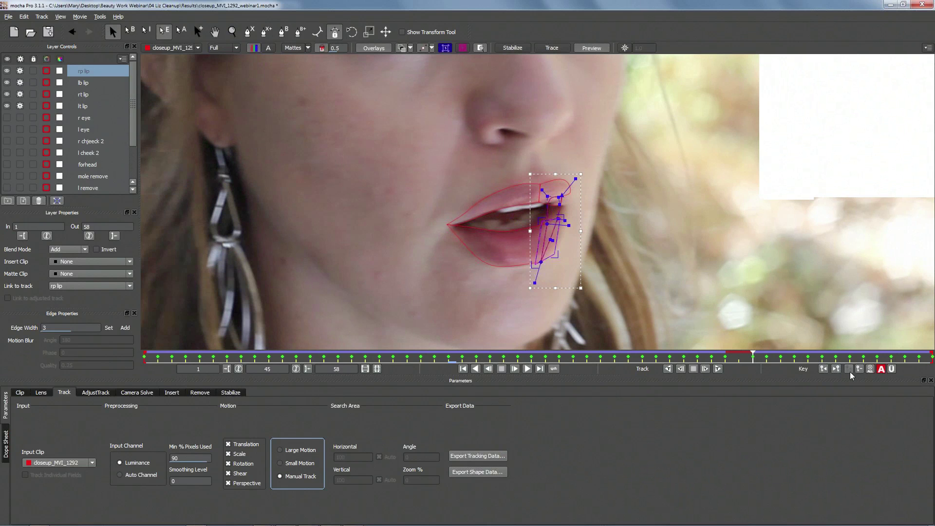
{"action": "left_click", "coordinate": [836, 369]}
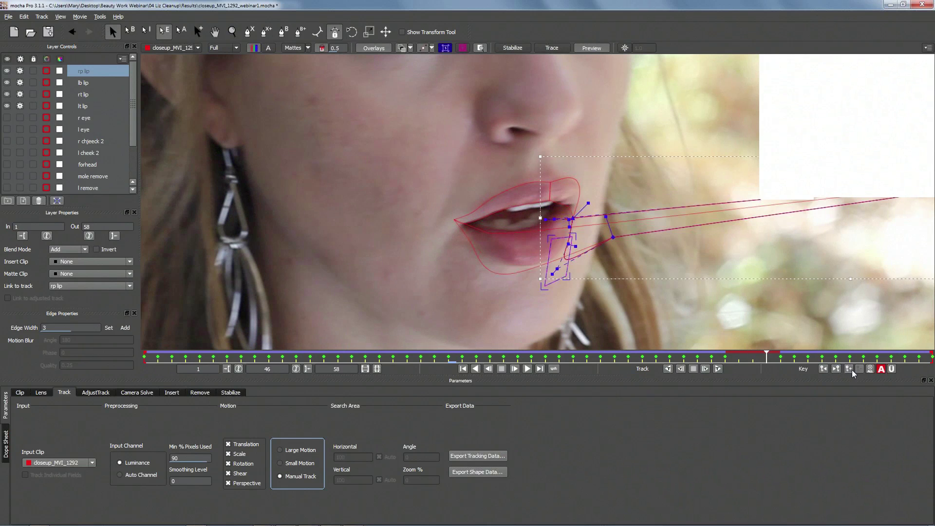
{"action": "left_click", "coordinate": [840, 370]}
{"action": "left_click", "coordinate": [836, 370]}
{"action": "left_click", "coordinate": [837, 369]}
{"action": "left_click", "coordinate": [859, 370]}
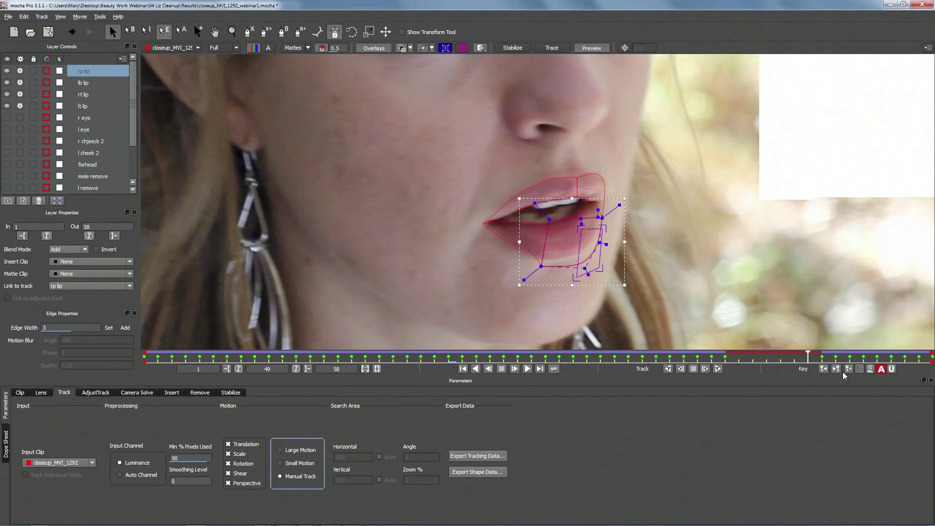
Show the Dope Sheet and delete the rp lip layer's tracking keyframes from frame 43 back to frame 40.
{"action": "left_click", "coordinate": [6, 445]}
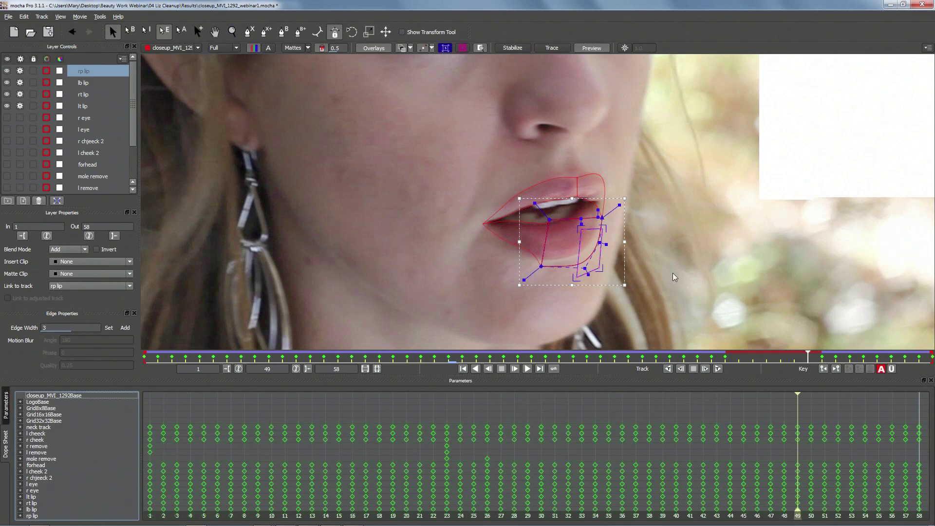
{"action": "left_click_drag", "start_coordinate": [801, 352], "coordinate": [725, 352]}
{"action": "left_click", "coordinate": [824, 369]}
{"action": "left_click", "coordinate": [821, 370]}
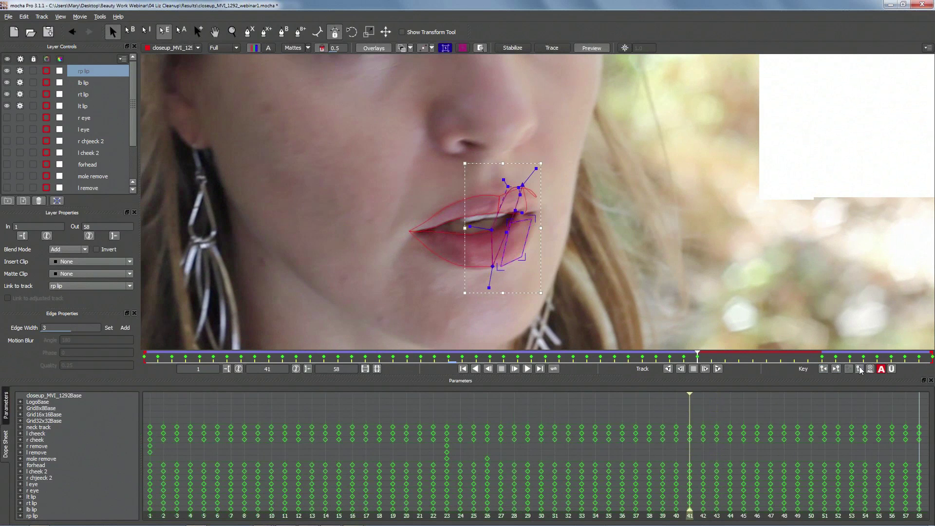
{"action": "left_click", "coordinate": [821, 372]}
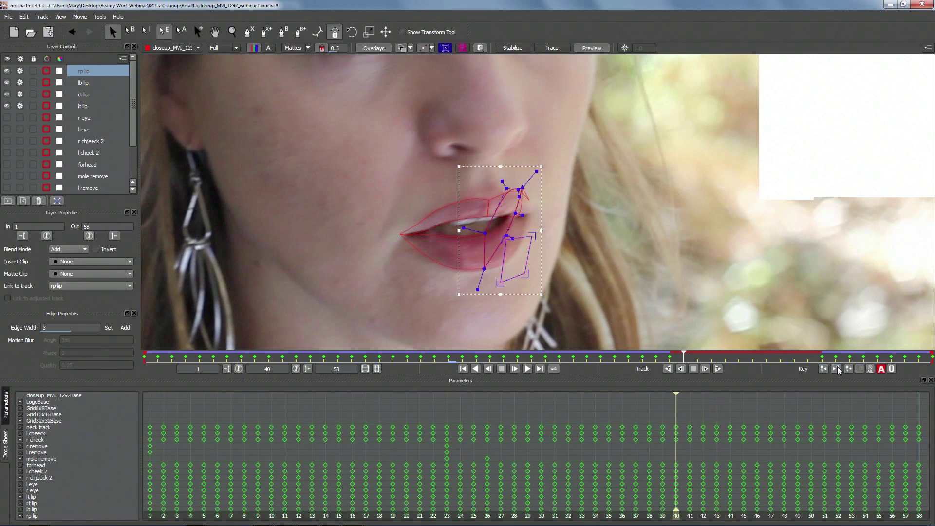
{"action": "mouse_move", "coordinate": [669, 357]}
{"action": "left_mouse_down"}
{"action": "mouse_move", "coordinate": [589, 359]}
{"action": "mouse_move", "coordinate": [663, 359]}
{"action": "left_mouse_up"}
{"action": "left_click", "coordinate": [492, 235]}
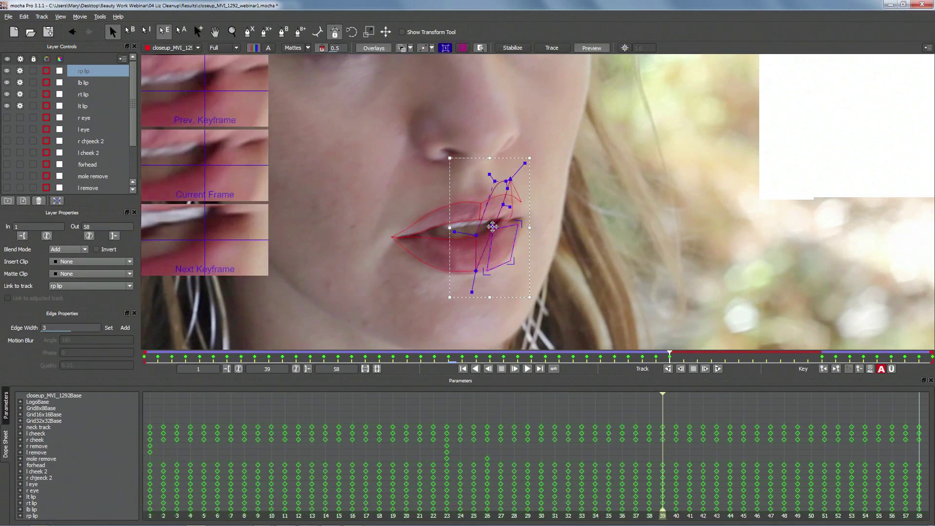
{"action": "left_click_drag", "start_coordinate": [492, 235], "coordinate": [504, 252]}
{"action": "key", "text": "ctrl+z"}
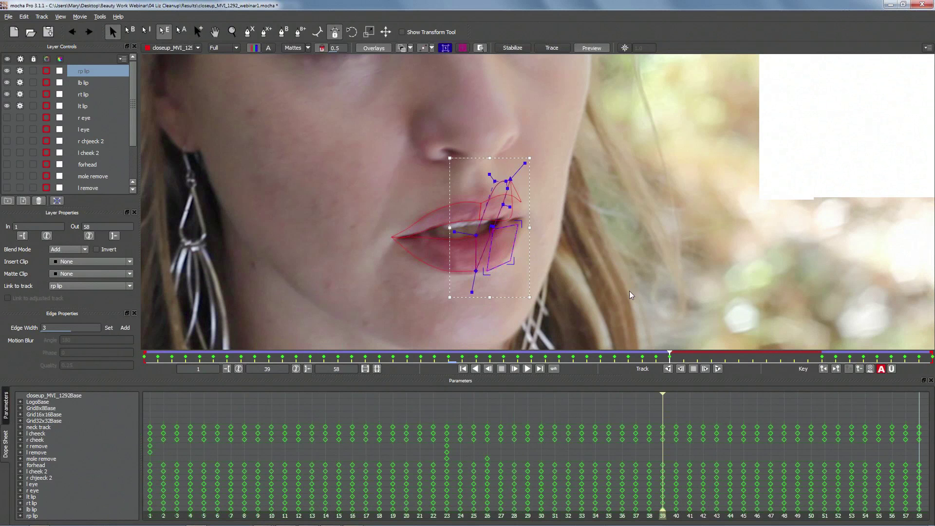
Restore Large Motion tracking with the planar surface hidden, and refit the rp lip spline to the lower lip at frame 40.
{"action": "key", "text": "period"}
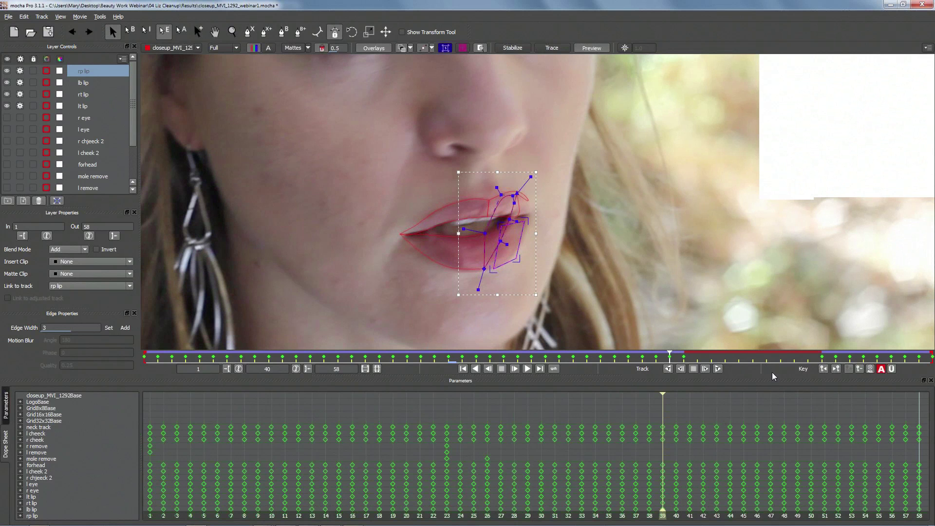
{"action": "left_click", "coordinate": [6, 404]}
{"action": "left_click", "coordinate": [282, 451]}
{"action": "left_click", "coordinate": [445, 48]}
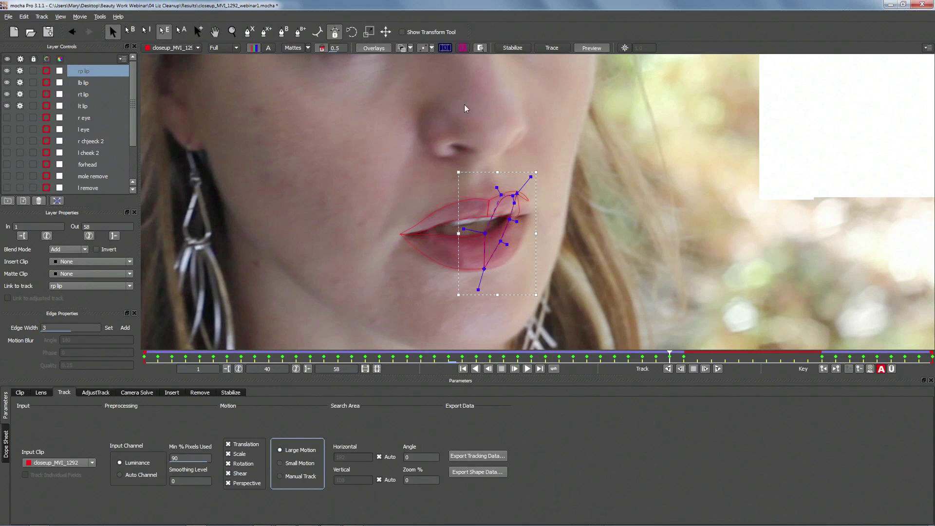
{"action": "mouse_move", "coordinate": [509, 219]}
{"action": "left_mouse_down"}
{"action": "mouse_move", "coordinate": [531, 218]}
{"action": "mouse_move", "coordinate": [499, 204]}
{"action": "mouse_move", "coordinate": [502, 220]}
{"action": "left_mouse_up"}
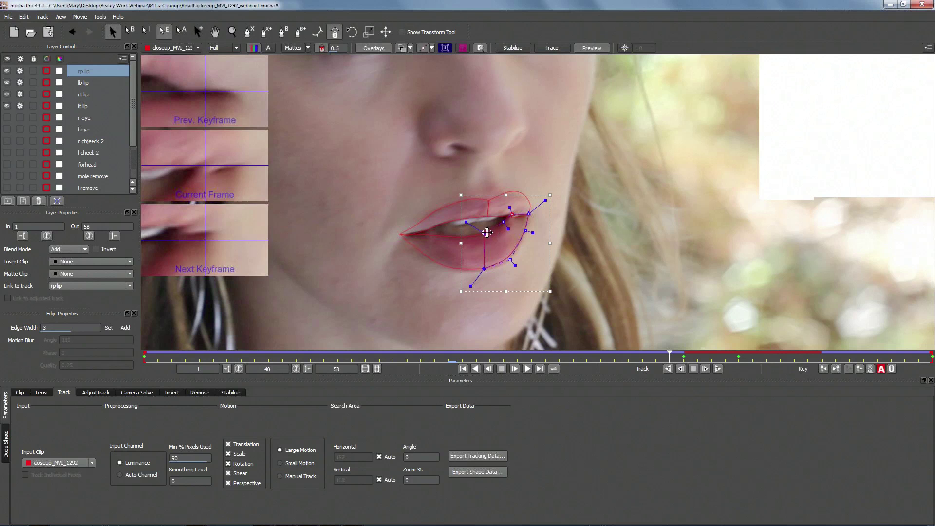
{"action": "left_click_drag", "start_coordinate": [671, 356], "coordinate": [753, 339]}
{"action": "key", "text": "t"}
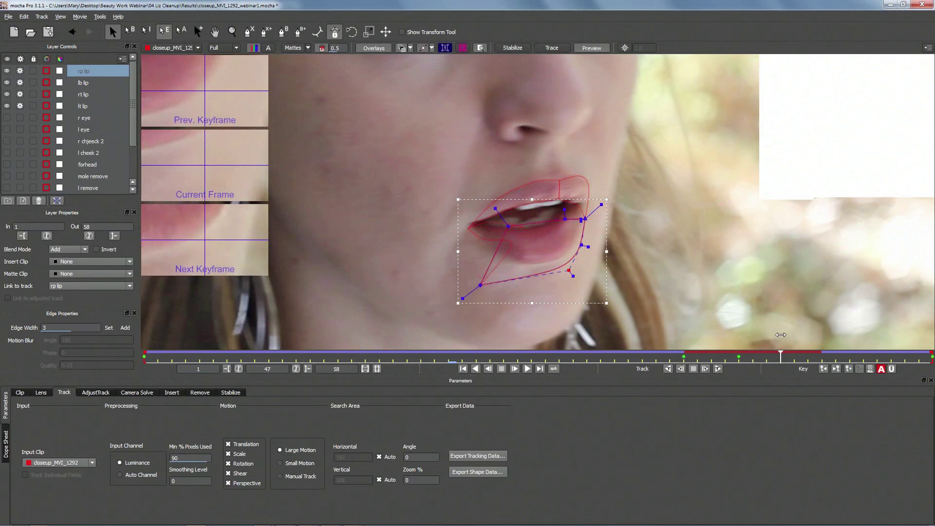
Browse for a project to open in the Results folder of 04 Liz Cleanup.
{"action": "left_click", "coordinate": [8, 16]}
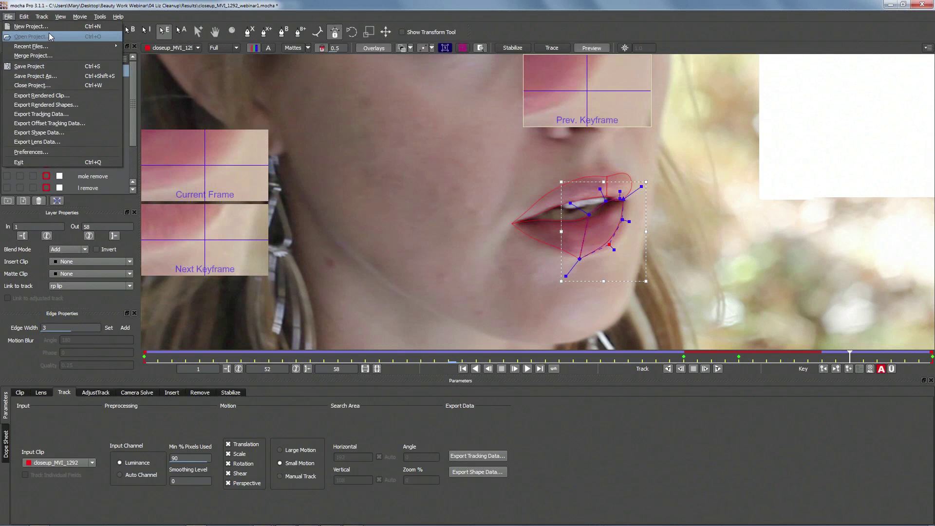
{"action": "key", "text": "Escape"}
{"action": "key", "text": "ctrl+o"}
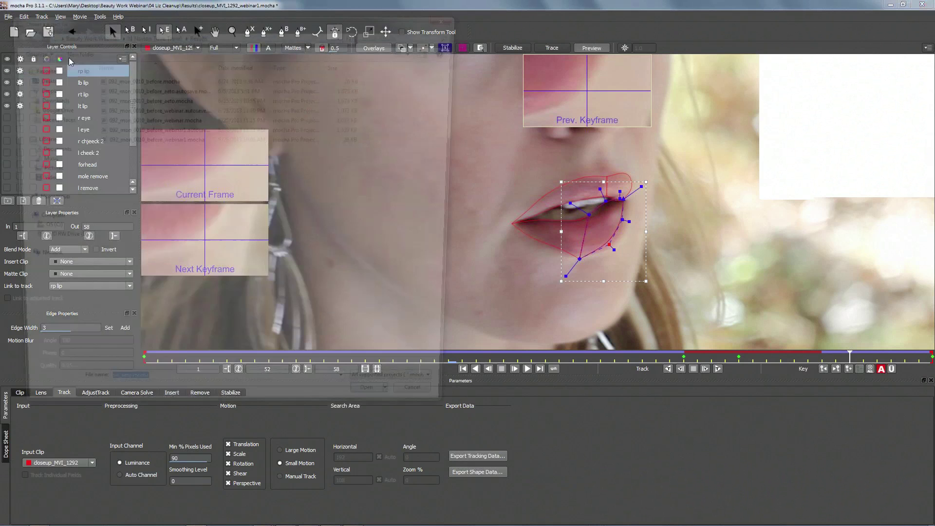
{"action": "left_click_drag", "start_coordinate": [95, 13], "coordinate": [223, 41]}
{"action": "left_click", "coordinate": [224, 56]}
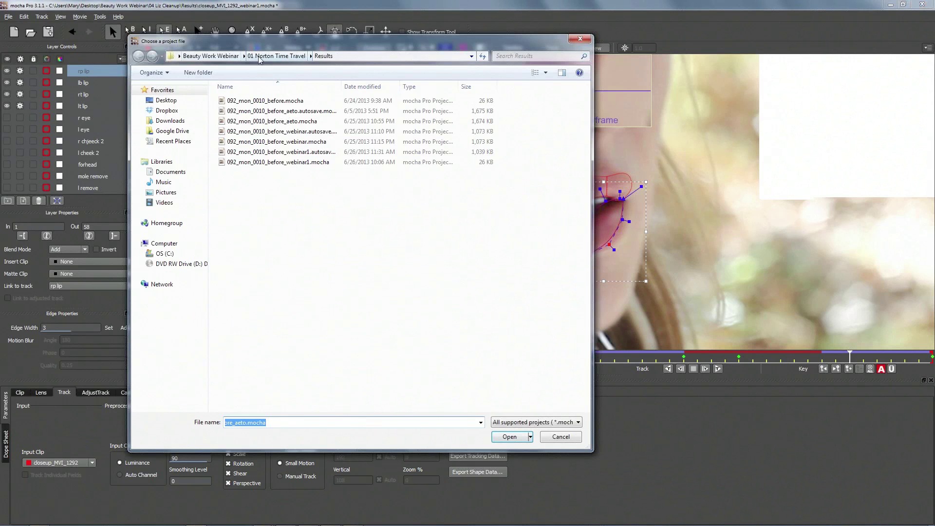
{"action": "left_click", "coordinate": [247, 121]}
{"action": "left_click", "coordinate": [248, 131]}
{"action": "double_click", "coordinate": [249, 131]}
{"action": "double_click", "coordinate": [258, 129]}
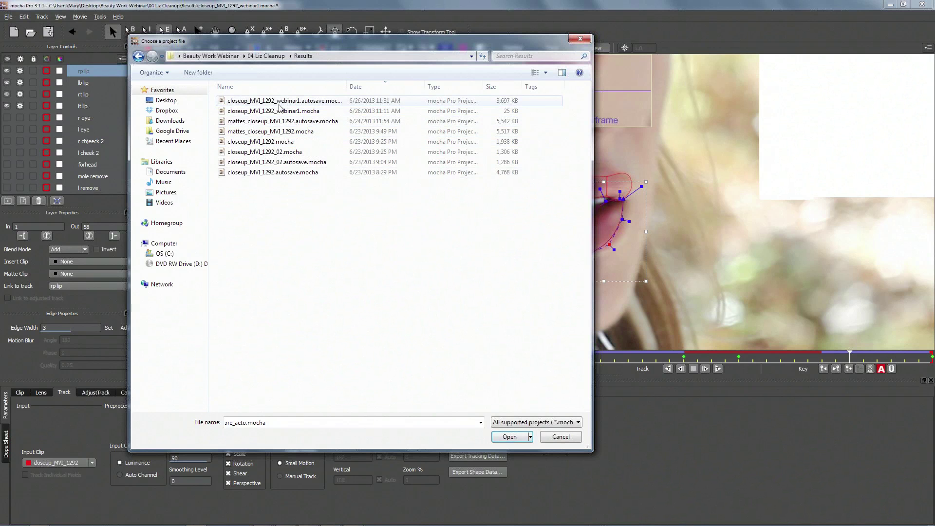
Sort the project files by date and open mattes_closeup_MVI_1292.mocha.
{"action": "left_click", "coordinate": [375, 91]}
{"action": "left_click", "coordinate": [382, 88]}
{"action": "left_click", "coordinate": [281, 122]}
{"action": "left_click", "coordinate": [281, 132]}
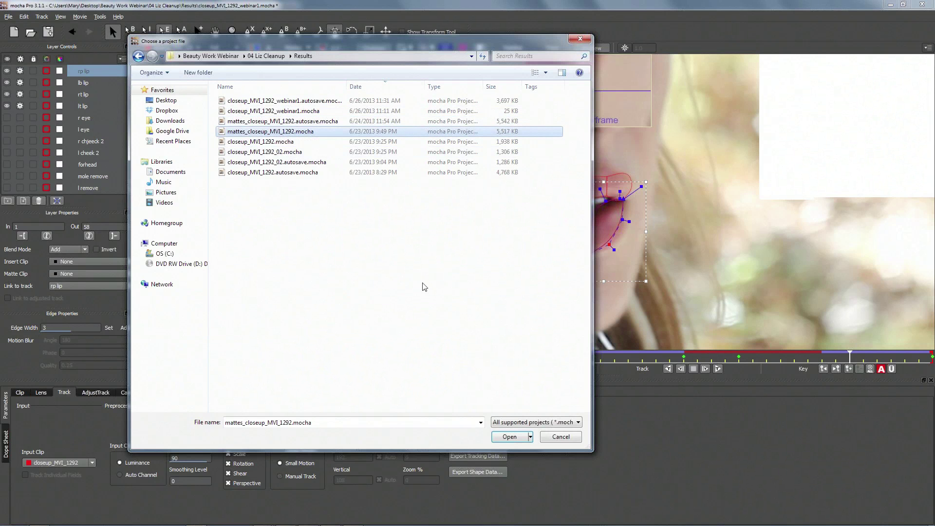
{"action": "left_click", "coordinate": [502, 444]}
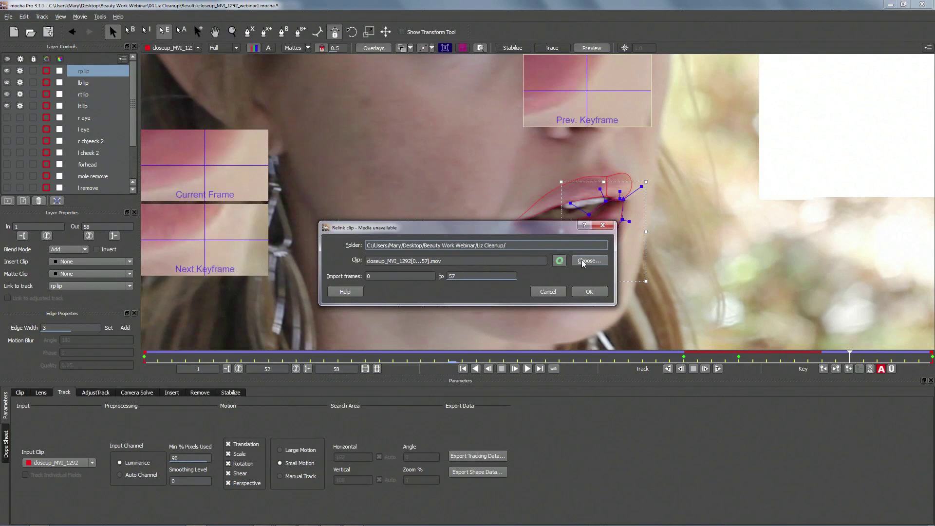
Relink the missing clip to closeup_MVI_1292.mov in the 04 Liz Cleanup folder, importing frames 0 to 57.
{"action": "left_click", "coordinate": [585, 262]}
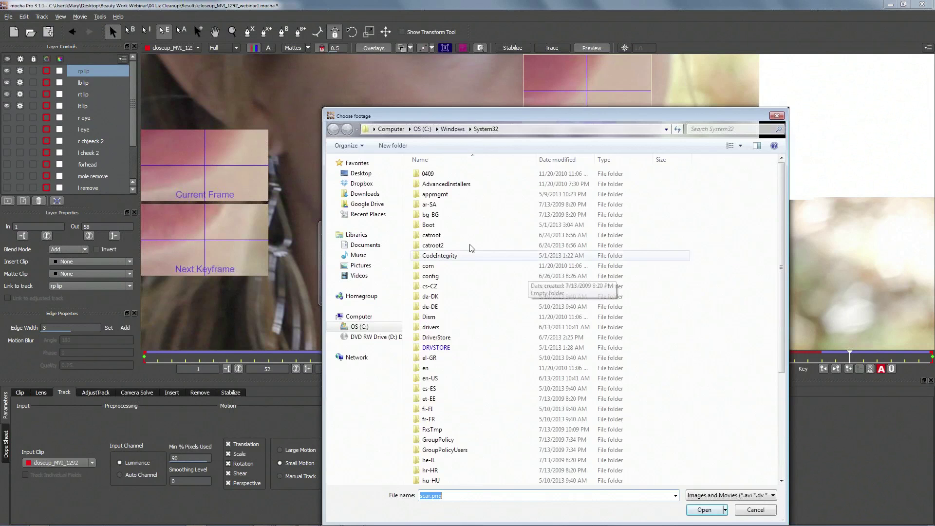
{"action": "left_click", "coordinate": [361, 172]}
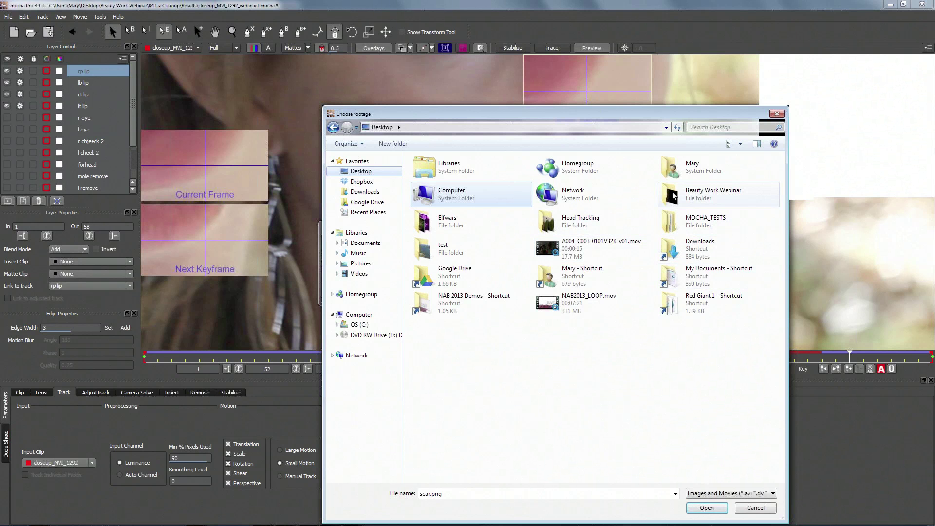
{"action": "double_click", "coordinate": [699, 195]}
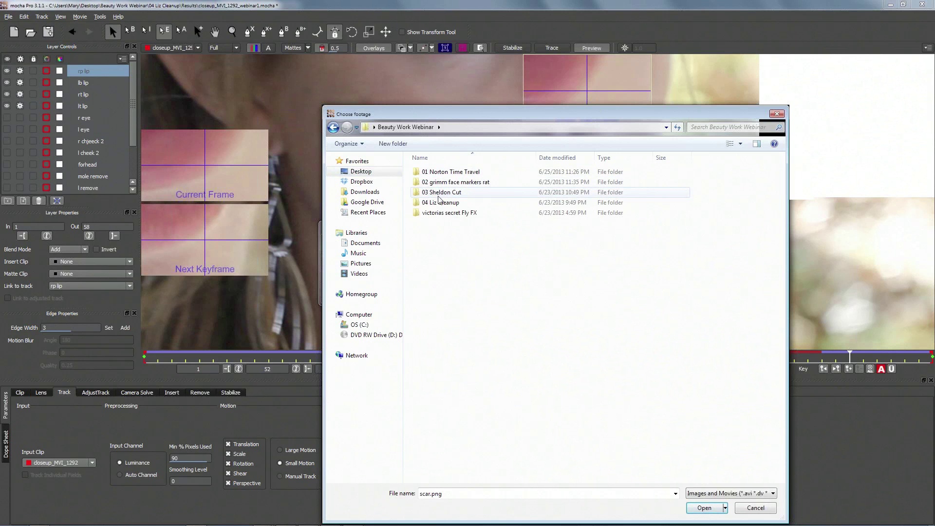
{"action": "double_click", "coordinate": [439, 203]}
{"action": "left_click", "coordinate": [489, 187]}
{"action": "left_click", "coordinate": [704, 507]}
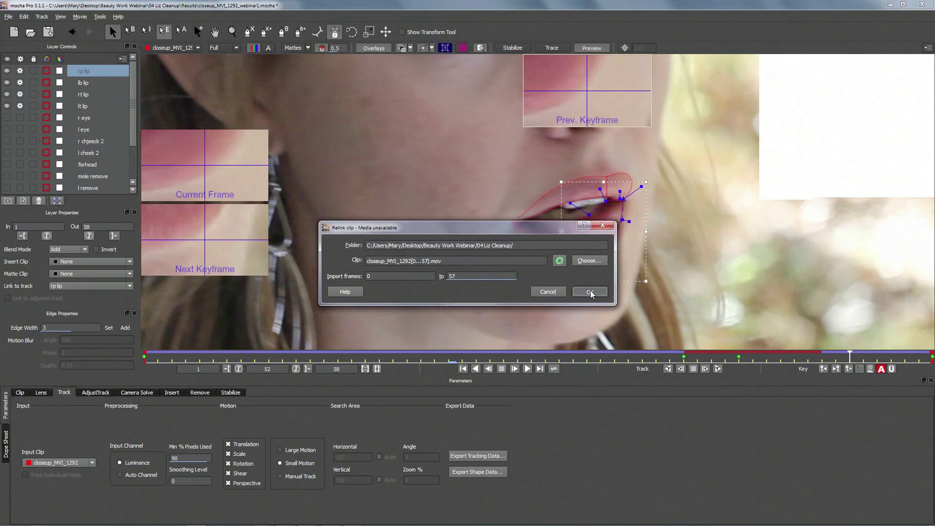
{"action": "left_click", "coordinate": [590, 292]}
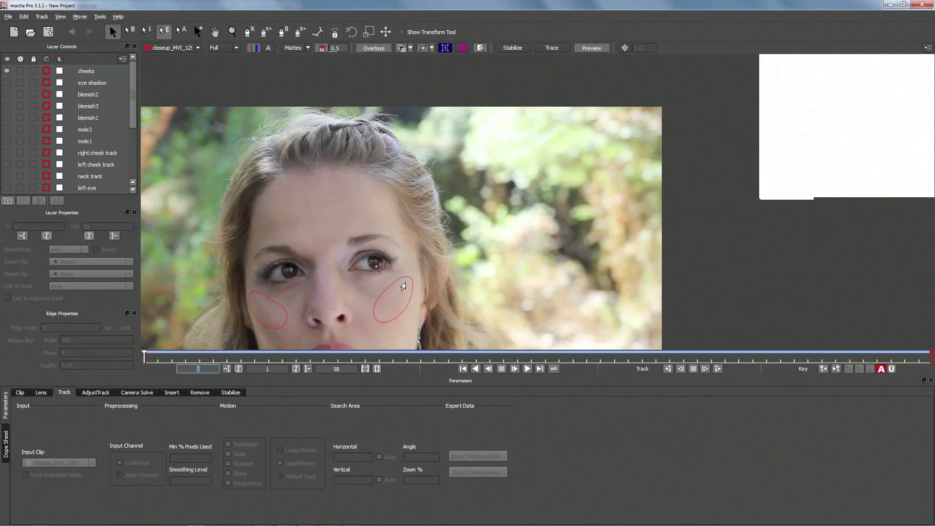
Look through the prepared layers and display the eye shadow and blemish1 splines.
{"action": "left_click_drag", "start_coordinate": [134, 105], "coordinate": [137, 135]}
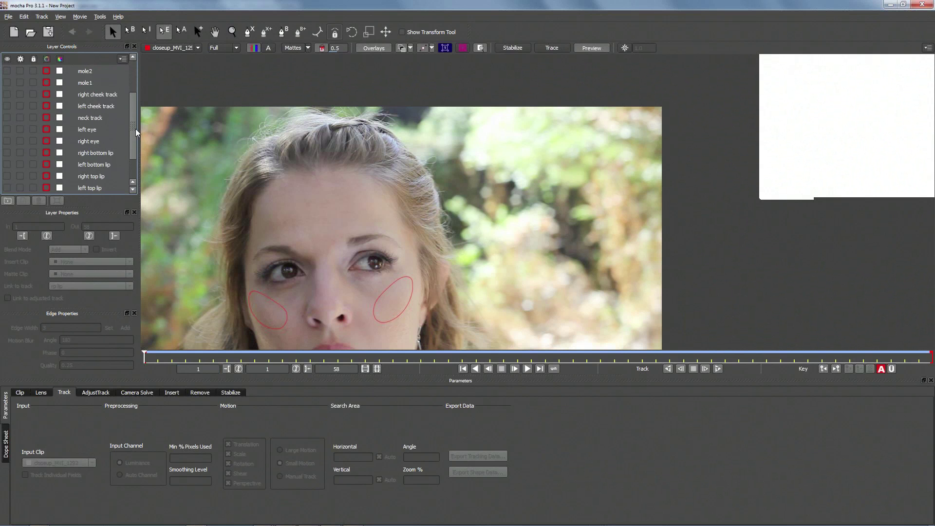
{"action": "scroll", "coordinate": [136, 132], "scroll_direction": "up", "scroll_amount": 2}
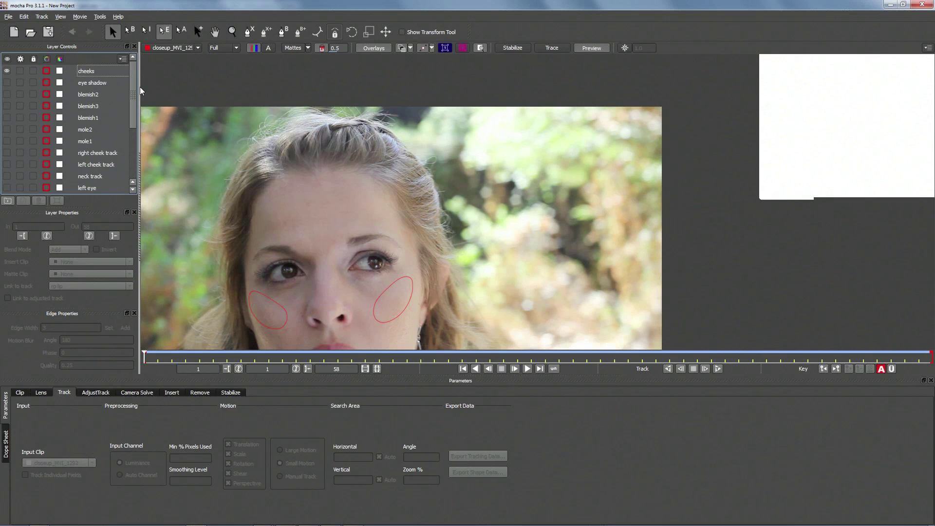
{"action": "left_click", "coordinate": [7, 82]}
{"action": "left_click", "coordinate": [7, 118]}
Show the right bottom lip, left bottom lip, right top lip and left top lip layers.
{"action": "scroll", "coordinate": [139, 109], "scroll_direction": "down", "scroll_amount": 4}
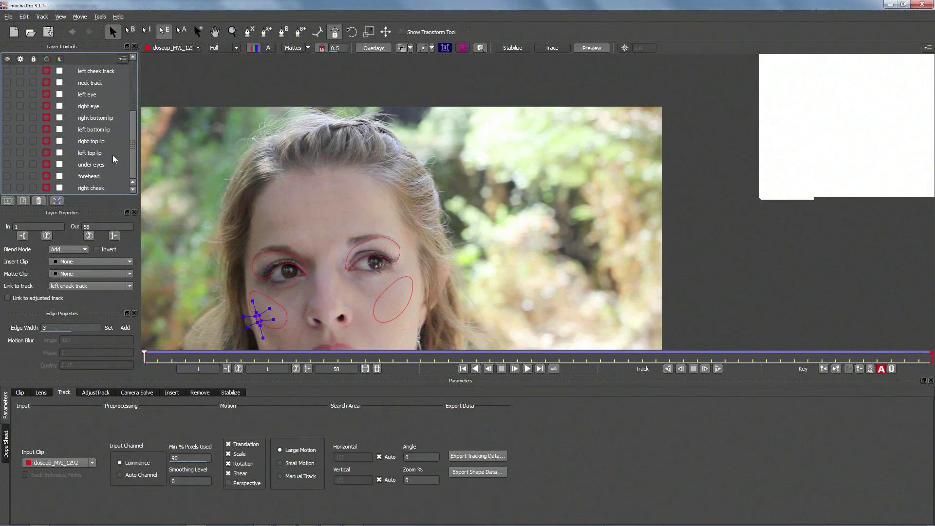
{"action": "left_click", "coordinate": [7, 119]}
{"action": "left_click", "coordinate": [7, 130]}
{"action": "left_click", "coordinate": [7, 141]}
{"action": "left_click", "coordinate": [6, 152]}
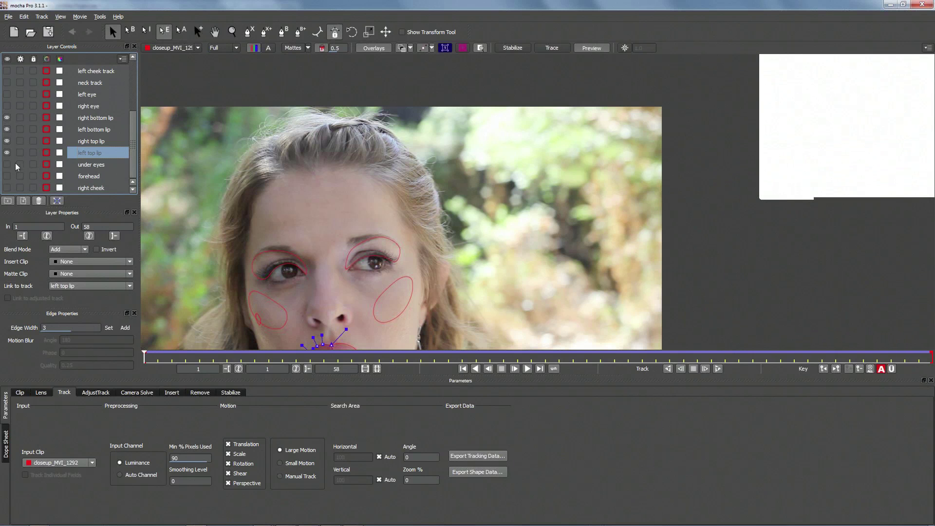
Hide the cheeks, eye shadow and blemish1 layers, leaving only the four lip splines shown.
{"action": "left_click", "coordinate": [469, 168]}
{"action": "key", "text": "x"}
{"action": "key", "text": "f"}
{"action": "key", "text": "s"}
{"action": "scroll", "coordinate": [97, 127], "scroll_direction": "up", "scroll_amount": 3}
{"action": "left_click", "coordinate": [97, 71]}
{"action": "left_click_drag", "start_coordinate": [131, 86], "coordinate": [131, 136]}
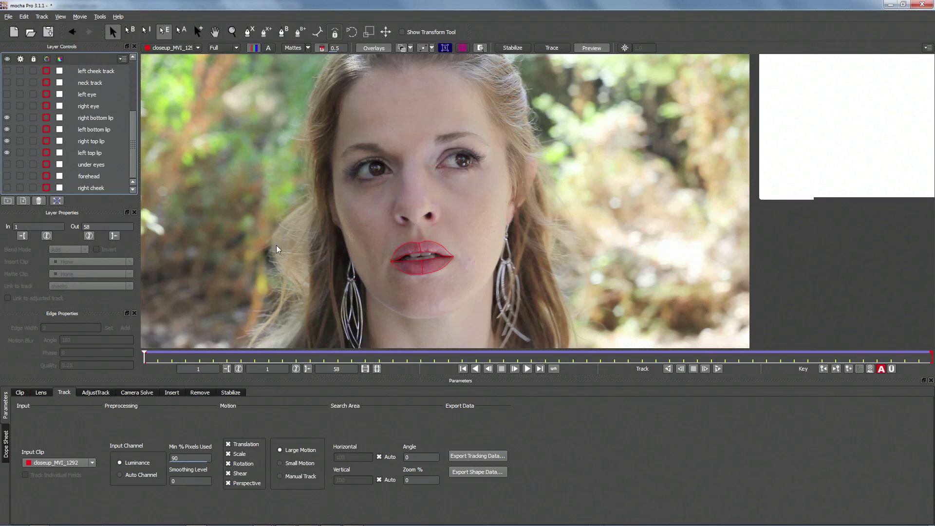
Export the shape data of the four lip layers to the clipboard.
{"action": "left_click", "coordinate": [471, 472]}
{"action": "left_click", "coordinate": [429, 265]}
{"action": "left_click", "coordinate": [477, 288]}
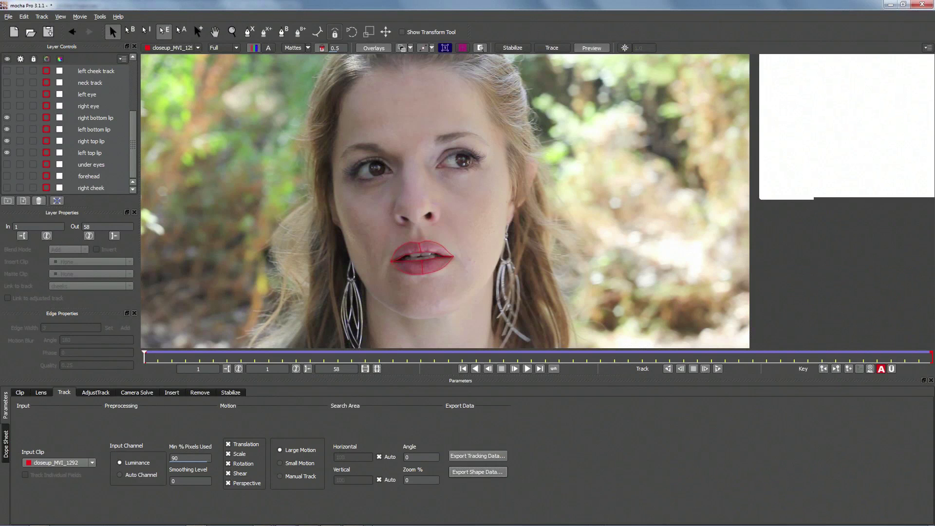
Switch to After Effects and add a full-frame pure red solid above the other layers.
{"action": "left_click", "coordinate": [286, 520]}
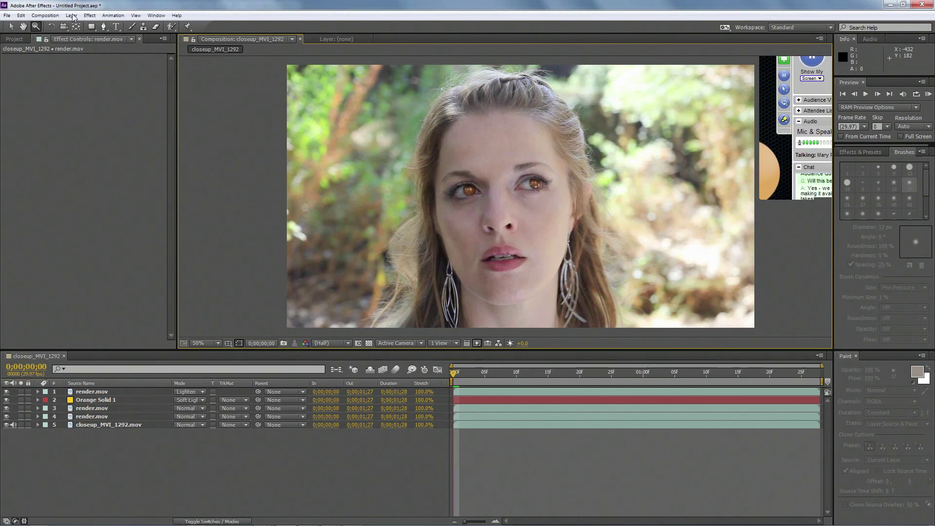
{"action": "left_click", "coordinate": [72, 16]}
{"action": "mouse_move", "coordinate": [88, 27]}
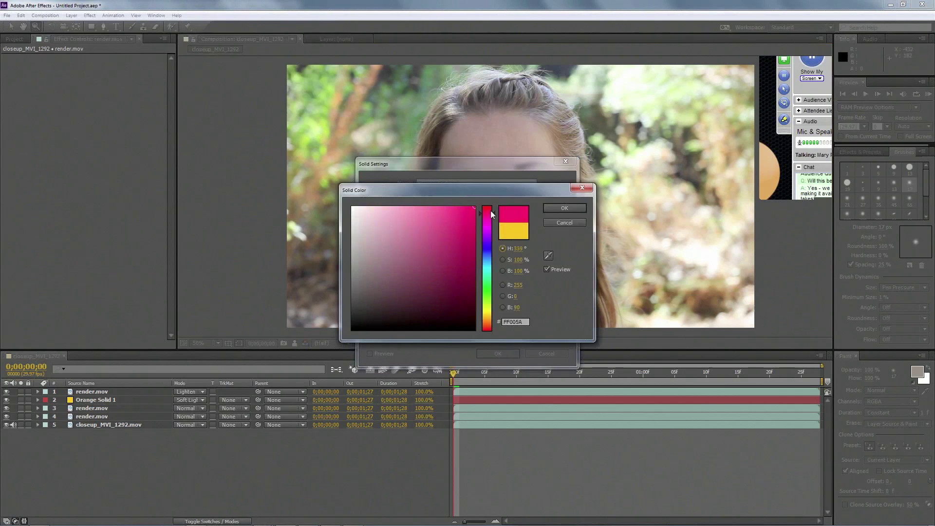
{"action": "left_click", "coordinate": [487, 207]}
{"action": "left_click", "coordinate": [565, 209]}
{"action": "left_click", "coordinate": [494, 354]}
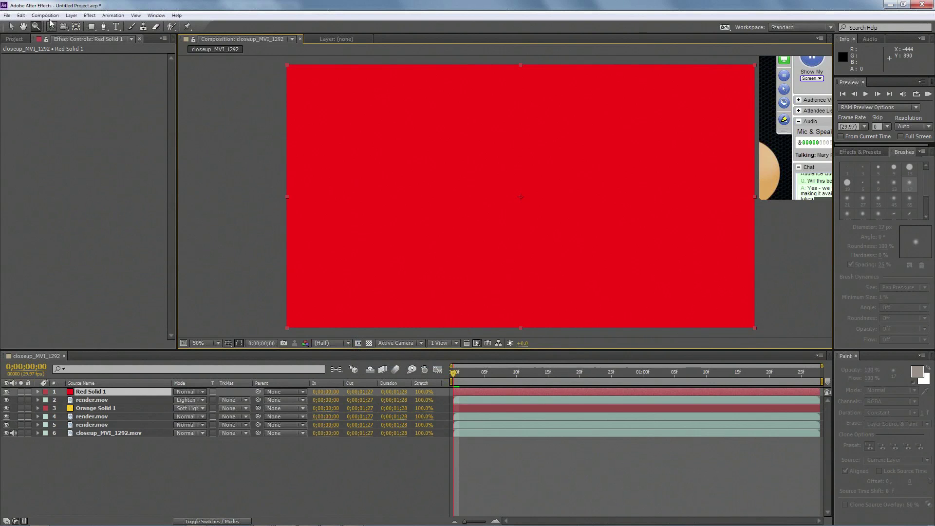
Paste the exported mocha masks onto the red solid.
{"action": "left_click", "coordinate": [21, 16]}
{"action": "mouse_move", "coordinate": [35, 16]}
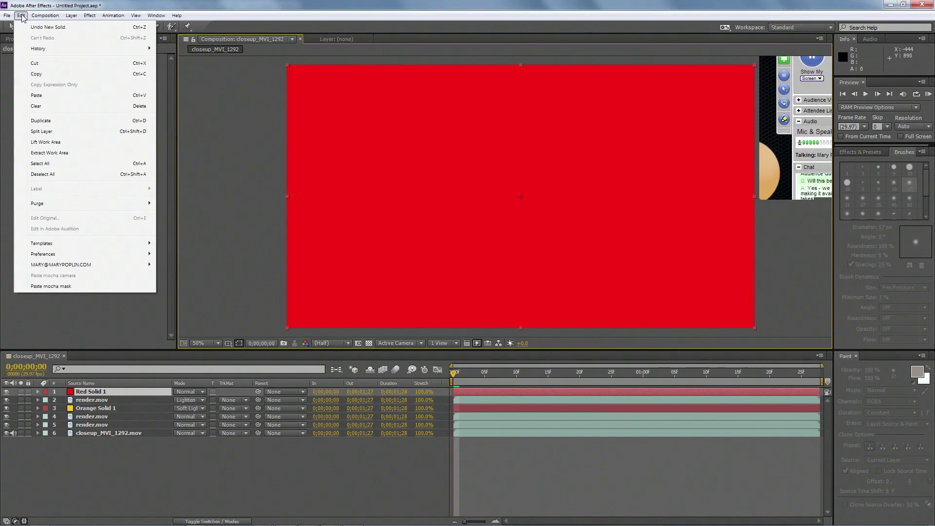
{"action": "left_click", "coordinate": [48, 286]}
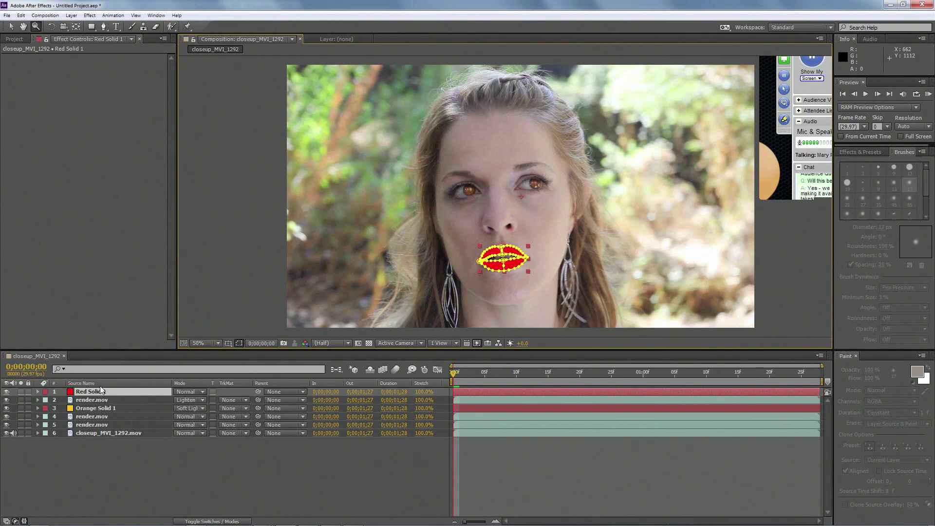
Examine the four pasted lip masks and their settings on the red solid.
{"action": "left_click", "coordinate": [38, 392]}
{"action": "left_click", "coordinate": [46, 400]}
{"action": "left_click_drag", "start_coordinate": [507, 375], "coordinate": [407, 349]}
{"action": "left_click", "coordinate": [60, 409]}
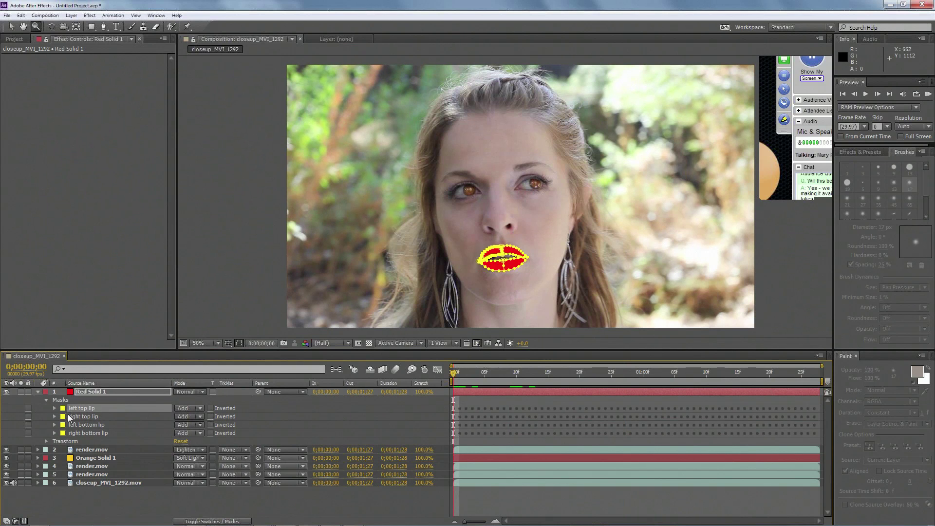
{"action": "key", "text": "ctrl+a"}
{"action": "key", "text": "m"}
{"action": "key", "text": "m"}
{"action": "left_click", "coordinate": [191, 426]}
{"action": "left_click", "coordinate": [246, 425]}
{"action": "left_click", "coordinate": [54, 408]}
{"action": "left_click", "coordinate": [47, 401]}
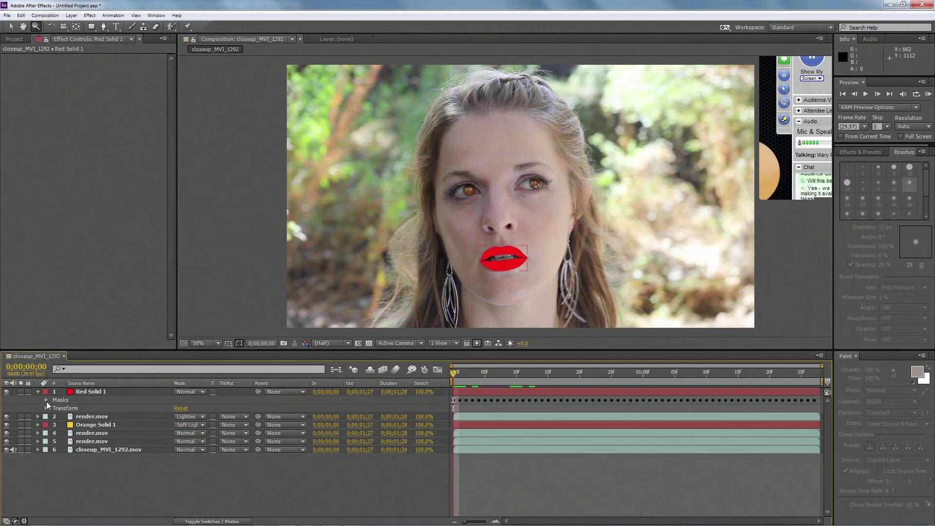
{"action": "left_click", "coordinate": [47, 401]}
{"action": "scroll", "coordinate": [47, 404], "scroll_direction": "down", "scroll_amount": 1}
{"action": "left_click", "coordinate": [46, 393]}
Apply a Box Blur with a blur radius of 4 to the red solid.
{"action": "left_click", "coordinate": [102, 399]}
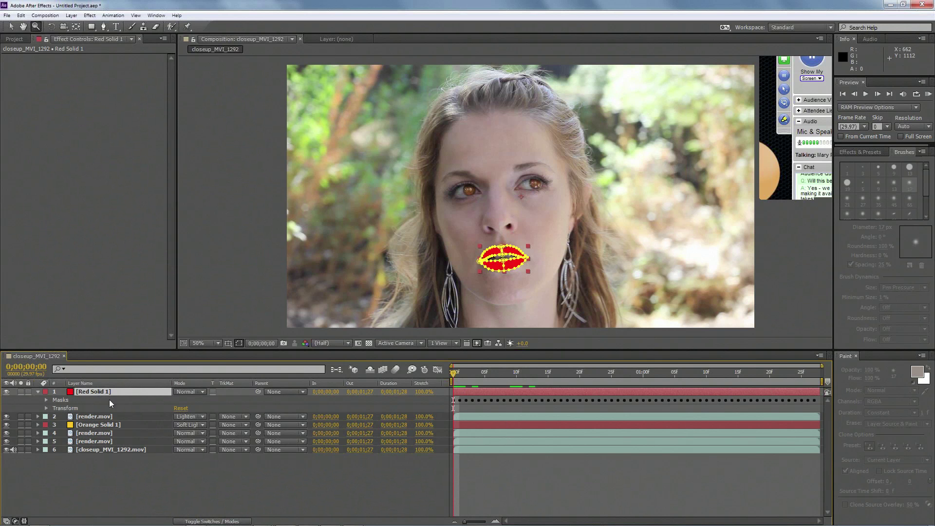
{"action": "left_click", "coordinate": [89, 15]}
{"action": "mouse_move", "coordinate": [124, 85]}
{"action": "left_click", "coordinate": [234, 95]}
{"action": "left_click", "coordinate": [103, 67]}
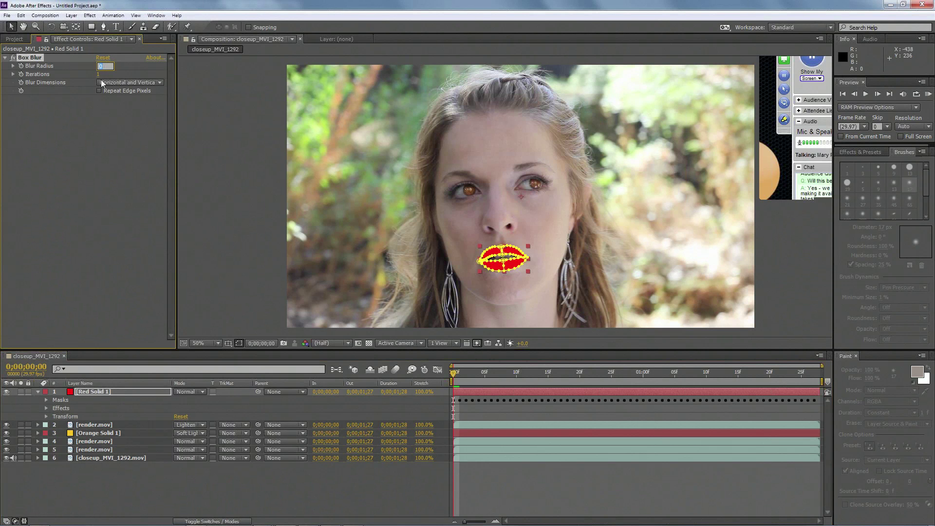
{"action": "type", "text": "4"}
{"action": "left_click", "coordinate": [97, 141]}
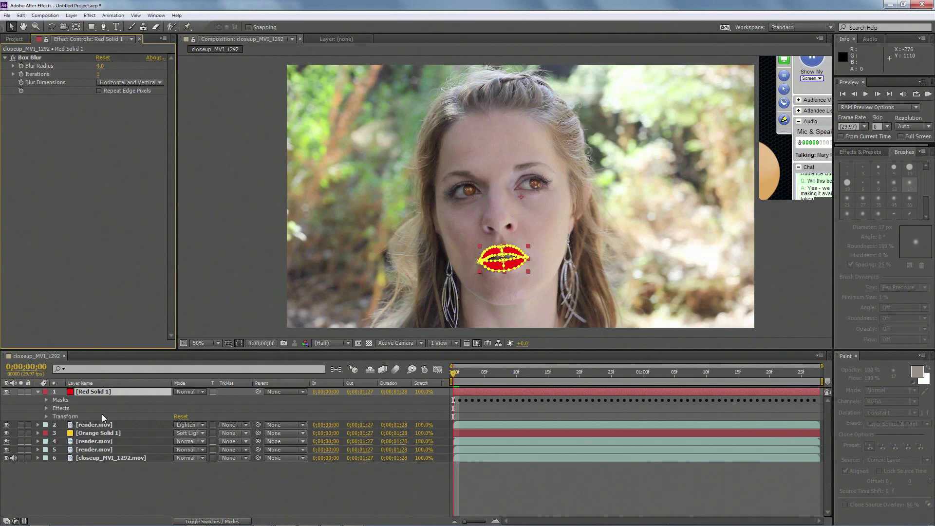
Set the red solid's opacity to 20% and its blending mode to Overlay.
{"action": "left_click", "coordinate": [46, 417]}
{"action": "left_click", "coordinate": [181, 458]}
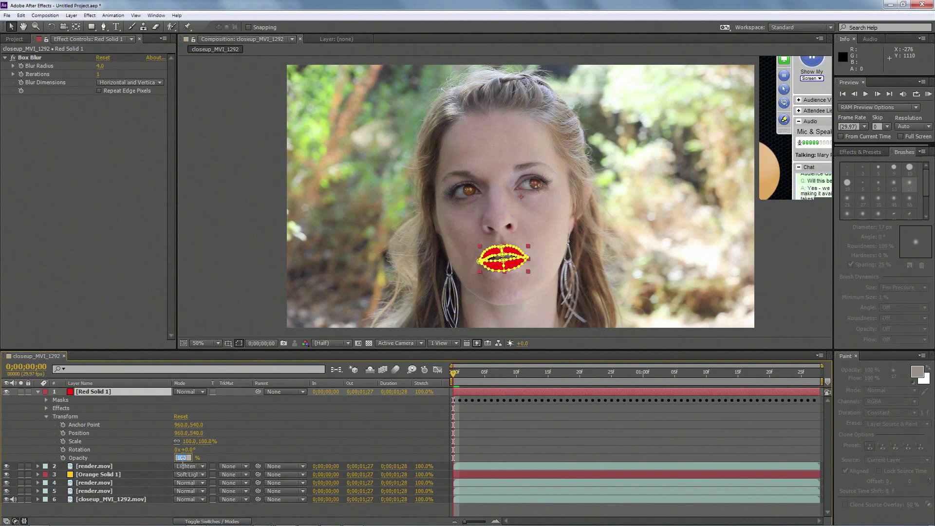
{"action": "left_click", "coordinate": [234, 460]}
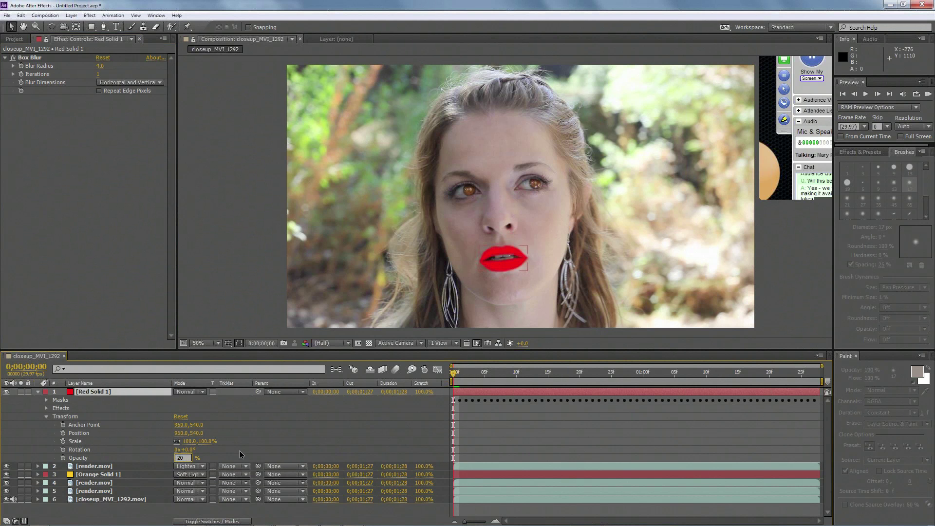
{"action": "left_click", "coordinate": [198, 392]}
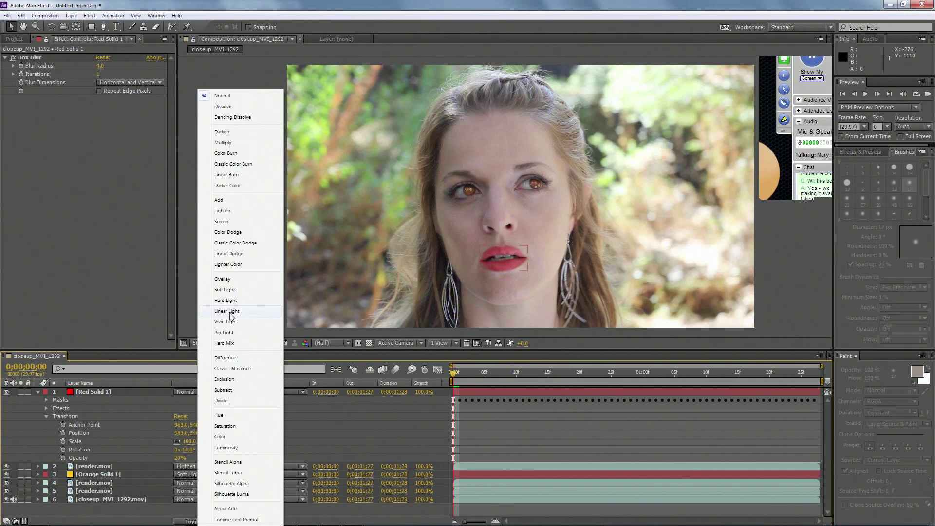
{"action": "left_click", "coordinate": [232, 282]}
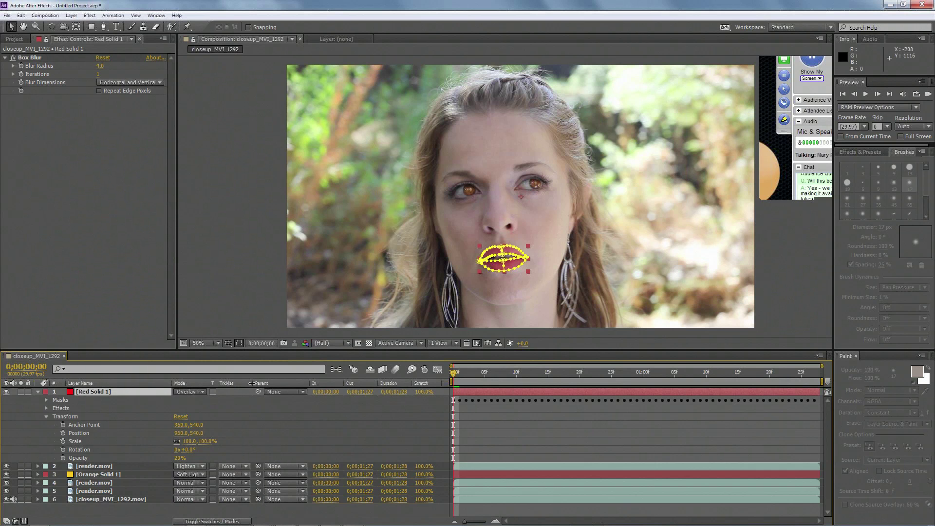
Compare the lips with the red solid hidden and shown, and preview the lip colour through the whole shot.
{"action": "left_click", "coordinate": [494, 271]}
{"action": "left_click", "coordinate": [7, 393]}
{"action": "left_click", "coordinate": [7, 393]}
{"action": "key", "text": "space"}
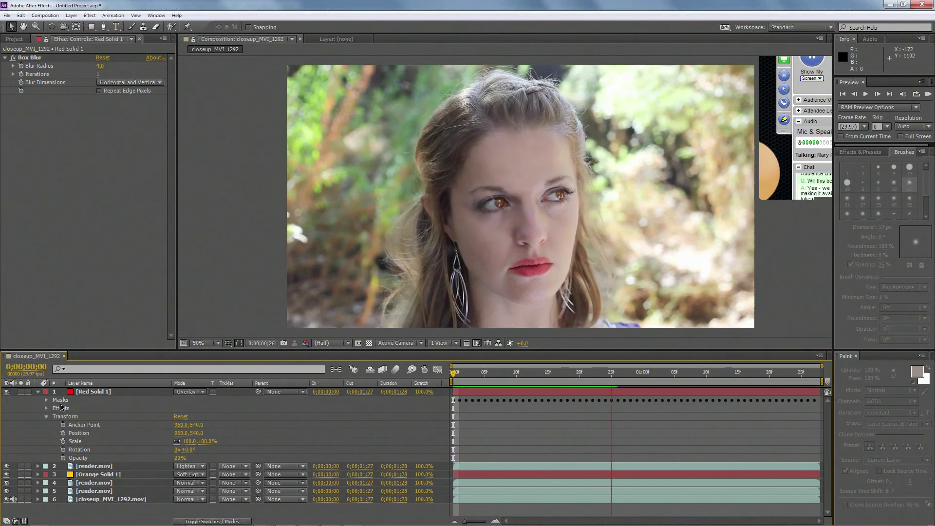
{"action": "key", "text": "KP_0"}
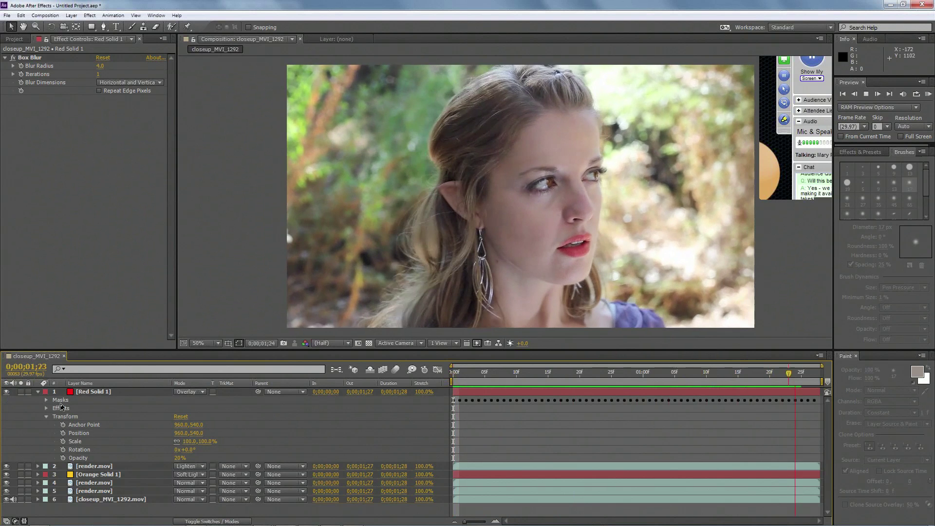
{"action": "key", "text": "space"}
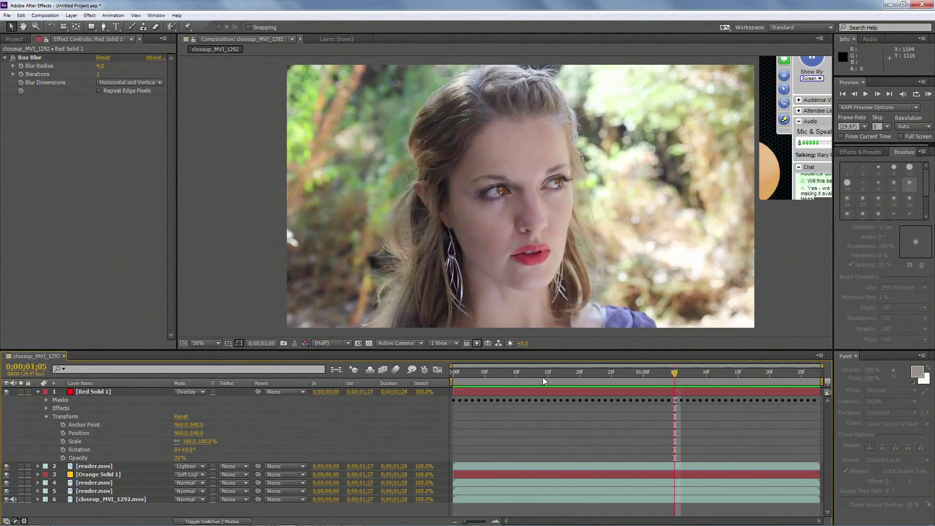
{"action": "left_click", "coordinate": [555, 372]}
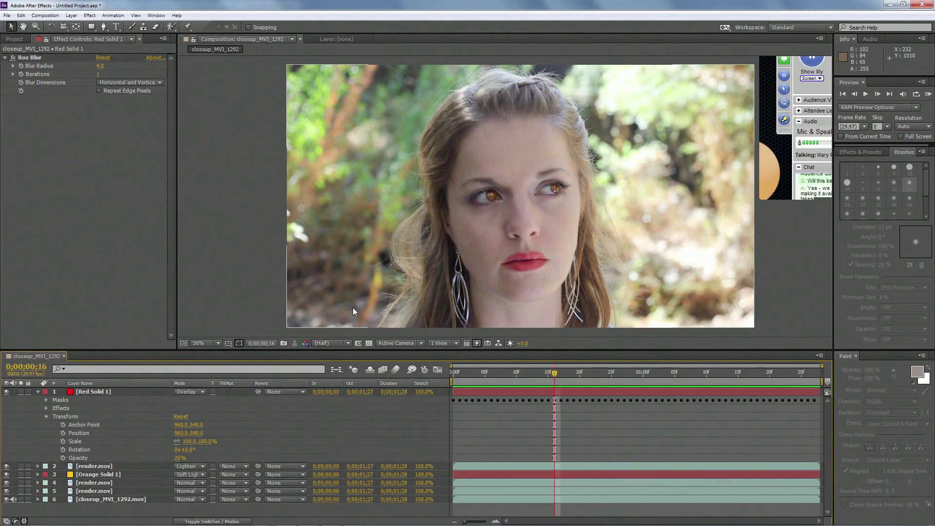
{"action": "key", "text": "space"}
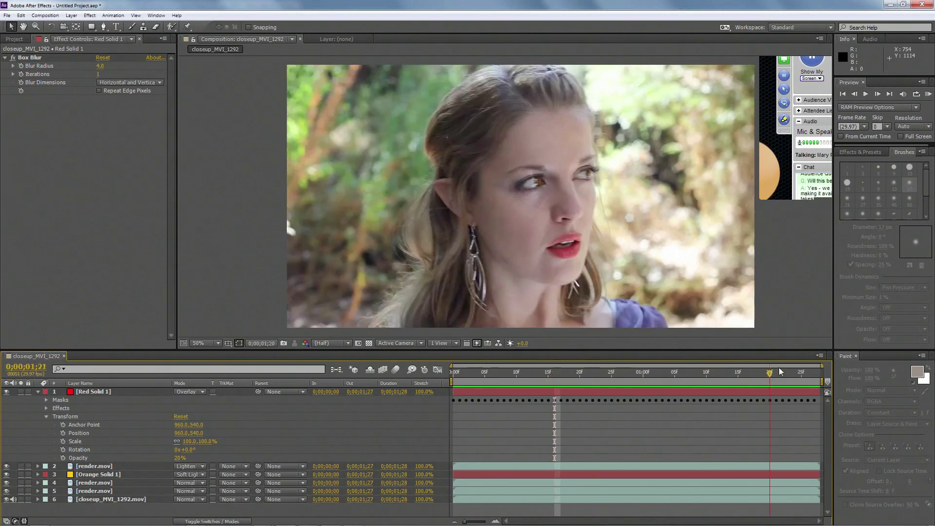
{"action": "key", "text": "space"}
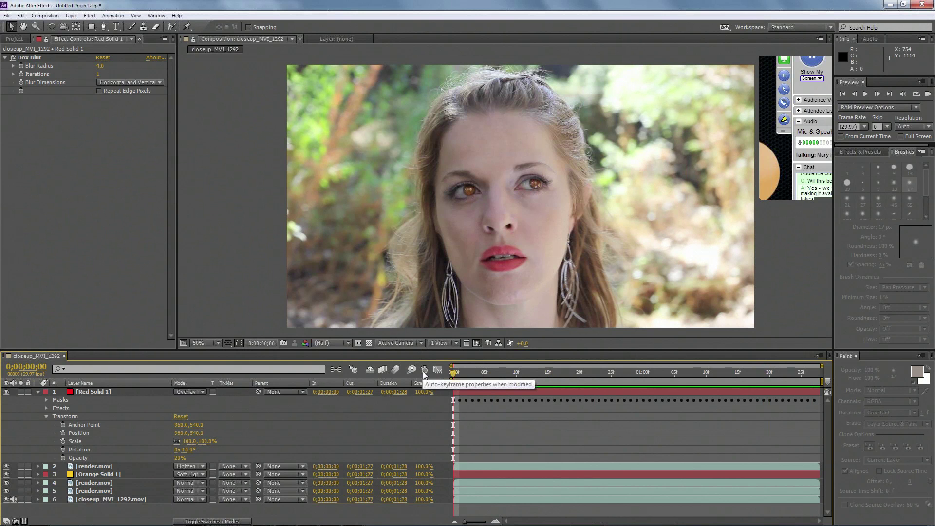
Switch to the web browser, close the Google Search, Twitter, LinkedIn and Salesforce tabs, and show the Imagineer Systems page.
{"action": "mouse_move", "coordinate": [368, 523]}
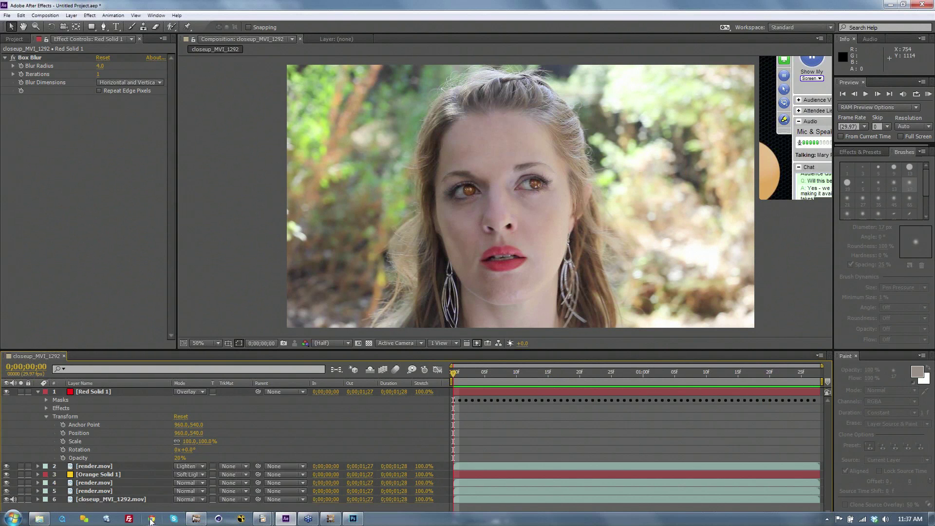
{"action": "left_click", "coordinate": [151, 519]}
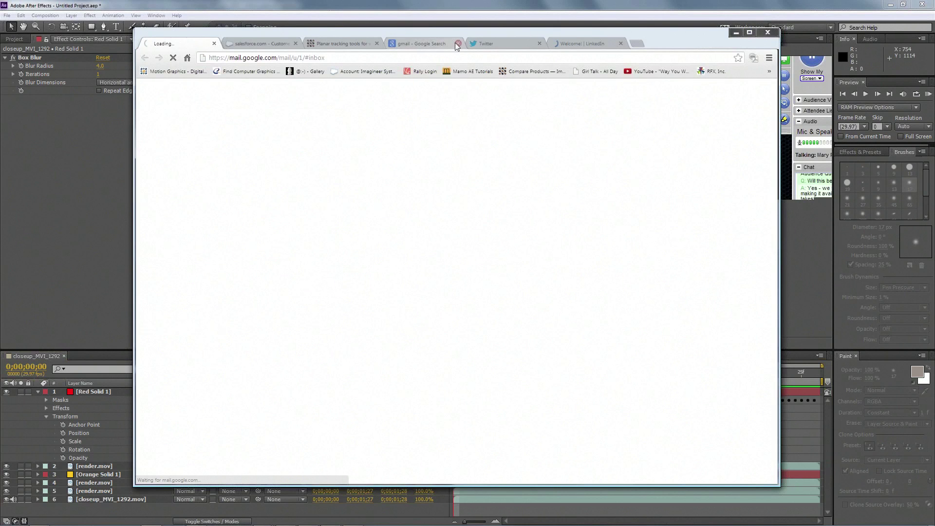
{"action": "left_click", "coordinate": [457, 44]}
{"action": "left_click", "coordinate": [457, 44]}
{"action": "left_click", "coordinate": [457, 43]}
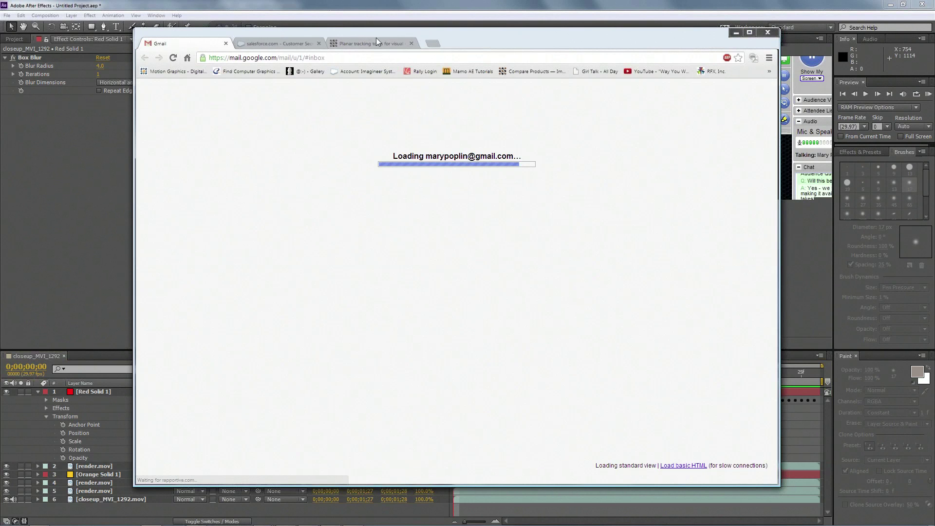
{"action": "left_click", "coordinate": [319, 43]}
{"action": "left_click", "coordinate": [240, 44]}
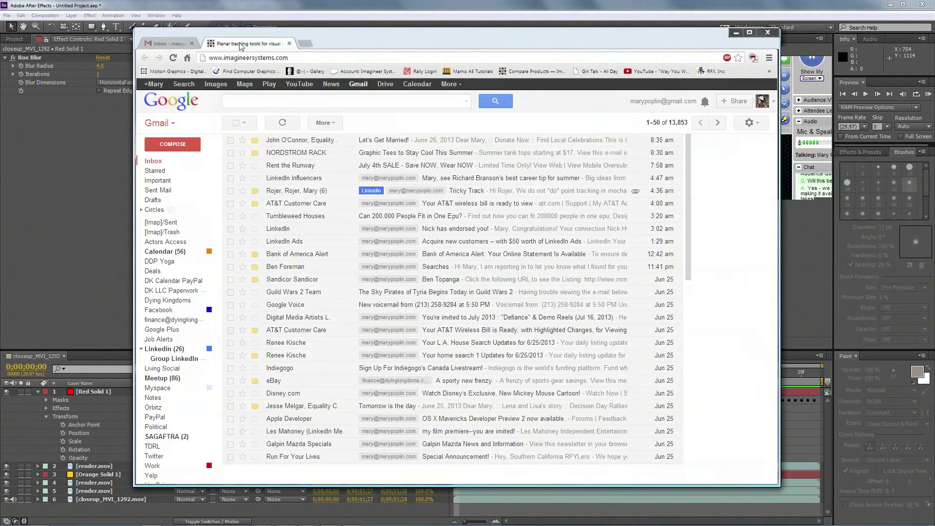
Close the Gmail tab and maximize the browser window showing the Imagineer Systems home page.
{"action": "left_click", "coordinate": [191, 43]}
{"action": "left_click", "coordinate": [756, 37]}
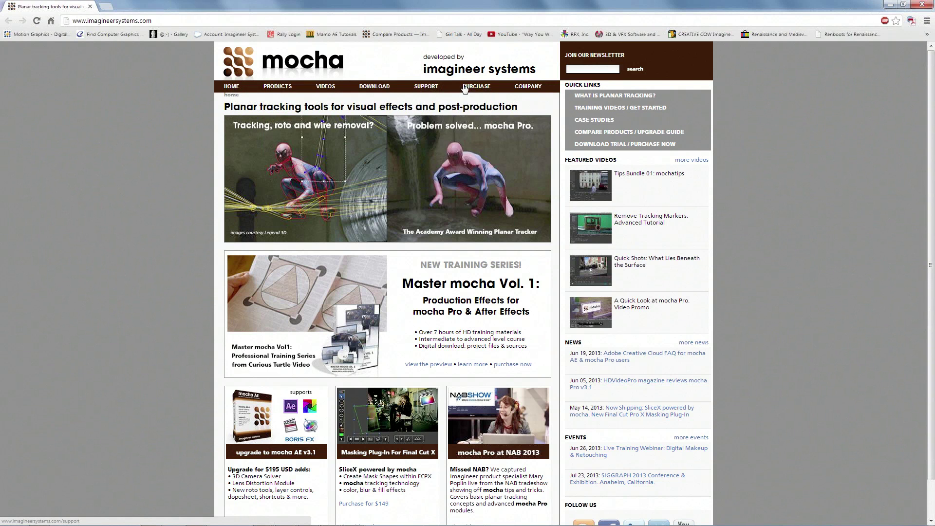
{"action": "mouse_move", "coordinate": [530, 87]}
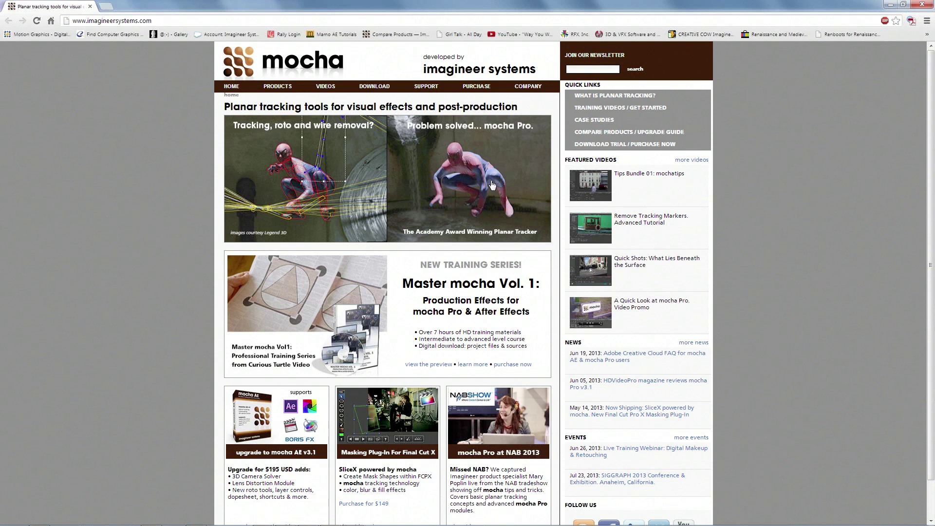
Bring up the Compare Products / Upgrade Guide page and examine the feature comparison of mocha Pro, mocha AE, mocha AE CC and mocha HitFilm.
{"action": "left_click", "coordinate": [615, 132]}
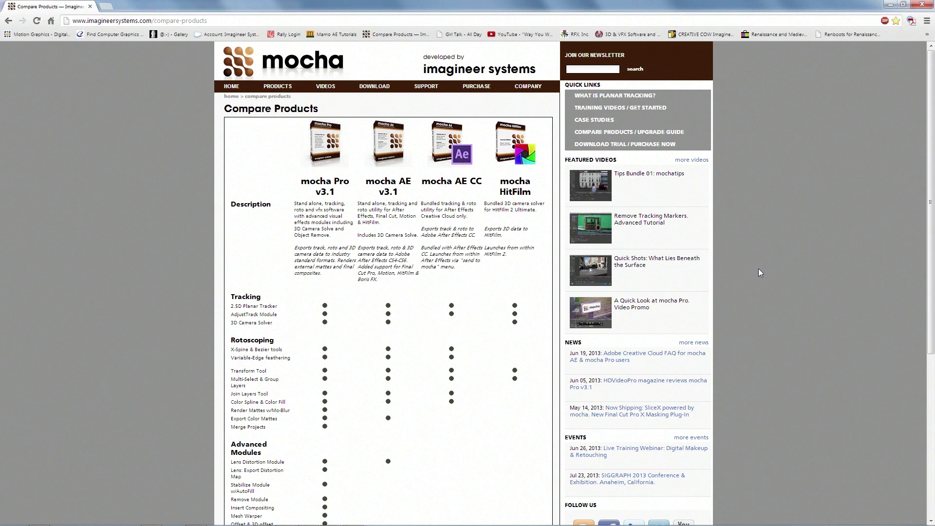
{"action": "scroll", "coordinate": [759, 268], "scroll_direction": "down", "scroll_amount": 1}
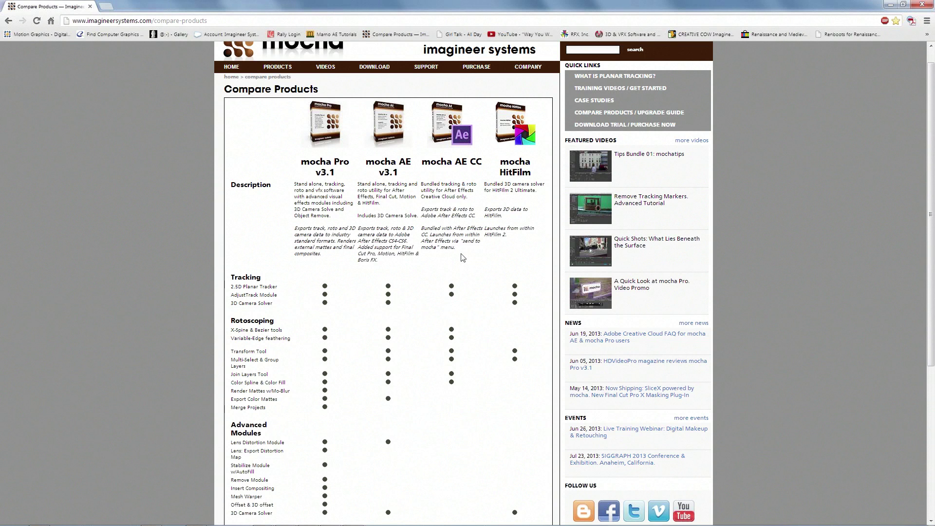
{"action": "scroll", "coordinate": [461, 256], "scroll_direction": "down", "scroll_amount": 1}
{"action": "scroll", "coordinate": [461, 255], "scroll_direction": "down", "scroll_amount": 1}
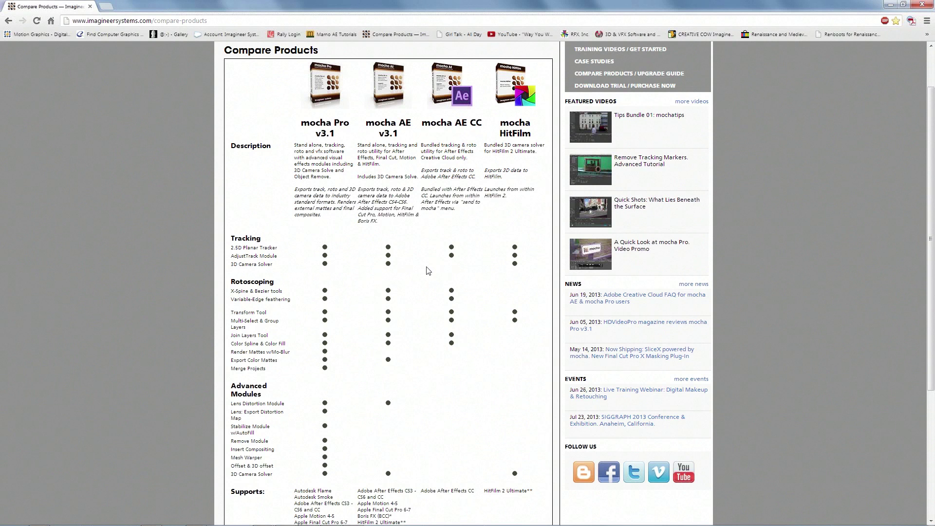
{"action": "scroll", "coordinate": [534, 268], "scroll_direction": "up", "scroll_amount": 2}
Load the site's Download page, and bring up the Videos page in a new browser tab.
{"action": "left_click", "coordinate": [377, 97]}
{"action": "right_click", "coordinate": [321, 85]}
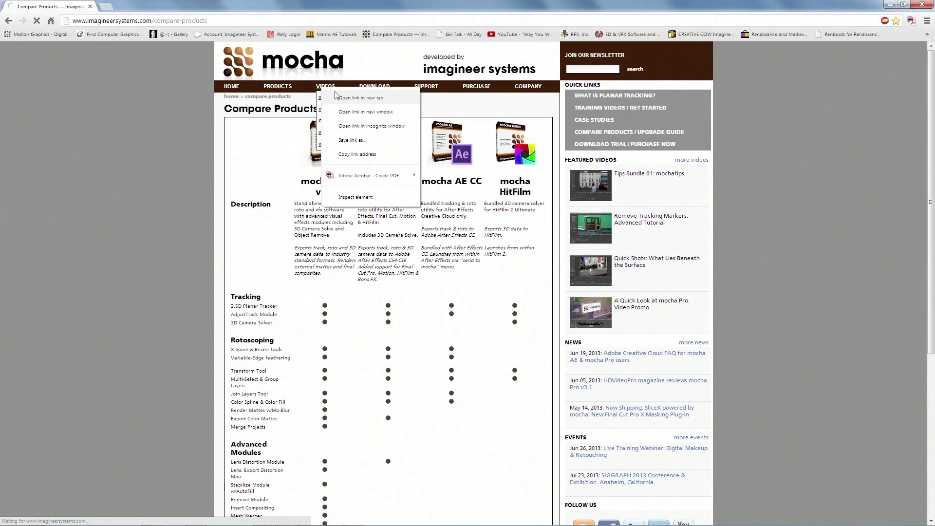
{"action": "left_click", "coordinate": [342, 98]}
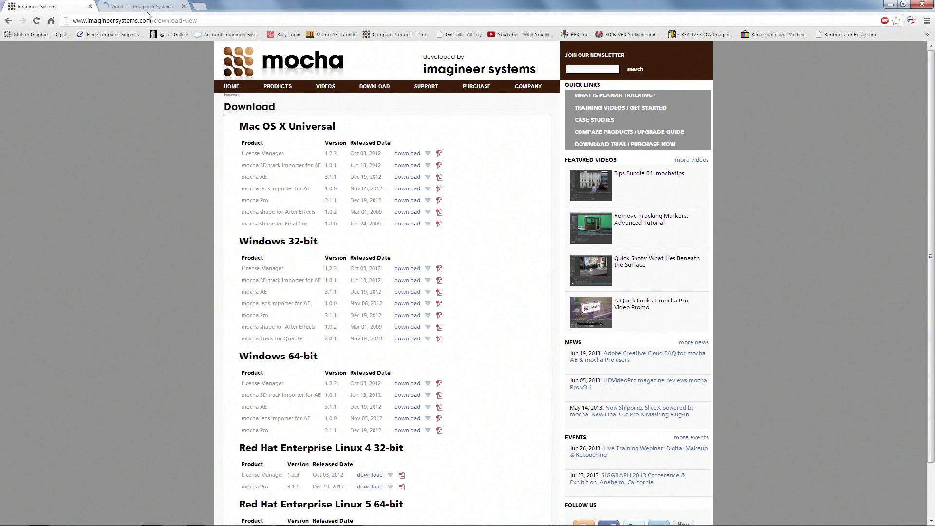
{"action": "left_click", "coordinate": [151, 8]}
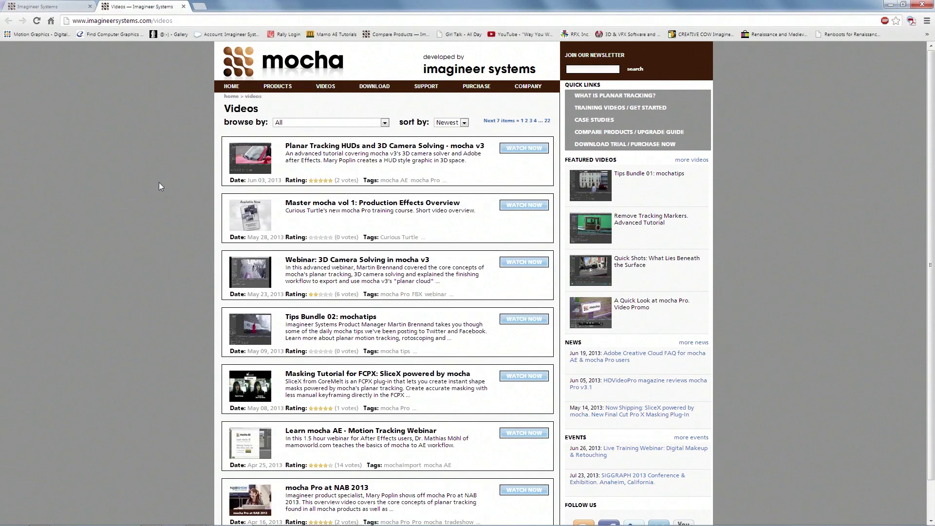
Look through the video category filter and the sort options on the Videos page, and show the Support section's entries.
{"action": "left_click", "coordinate": [327, 122]}
{"action": "left_click_drag", "start_coordinate": [384, 151], "coordinate": [390, 126]}
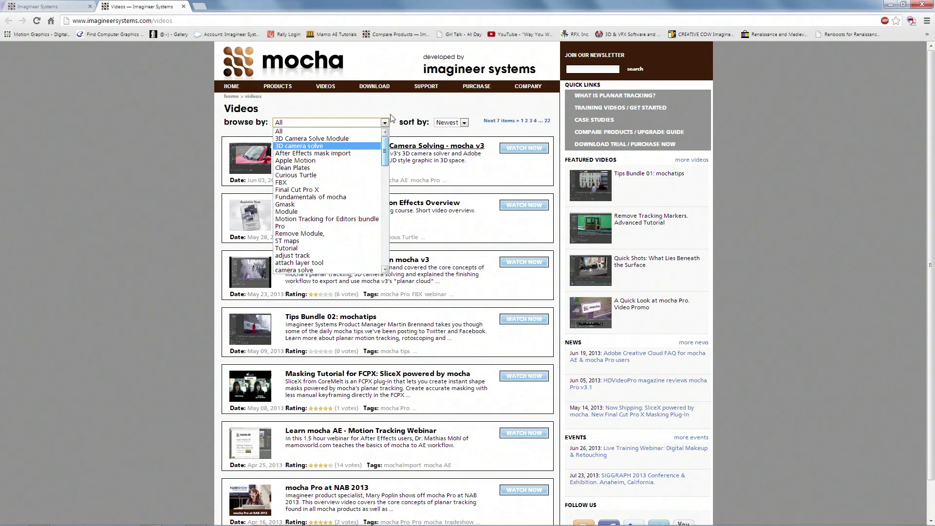
{"action": "left_click_drag", "start_coordinate": [387, 148], "coordinate": [393, 190]}
{"action": "left_click", "coordinate": [464, 123]}
{"action": "left_click", "coordinate": [464, 122]}
{"action": "left_click", "coordinate": [465, 111]}
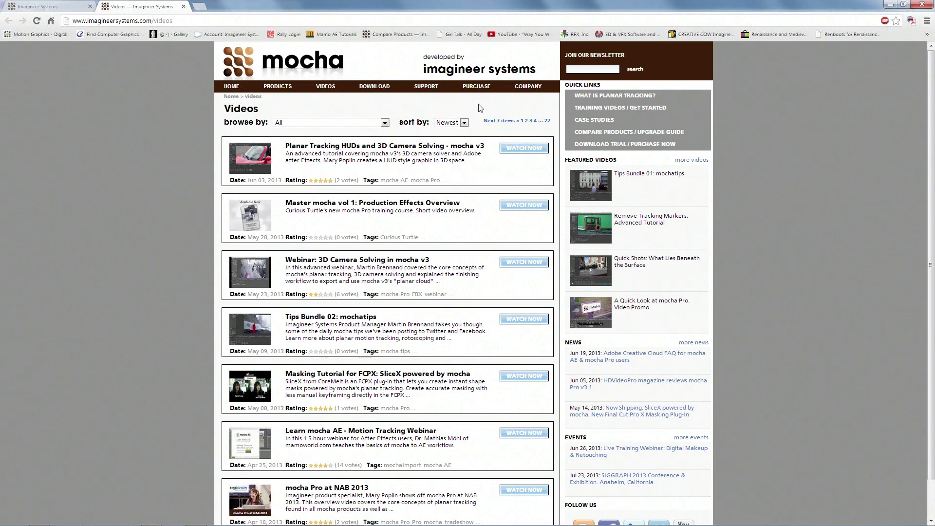
{"action": "mouse_move", "coordinate": [428, 87]}
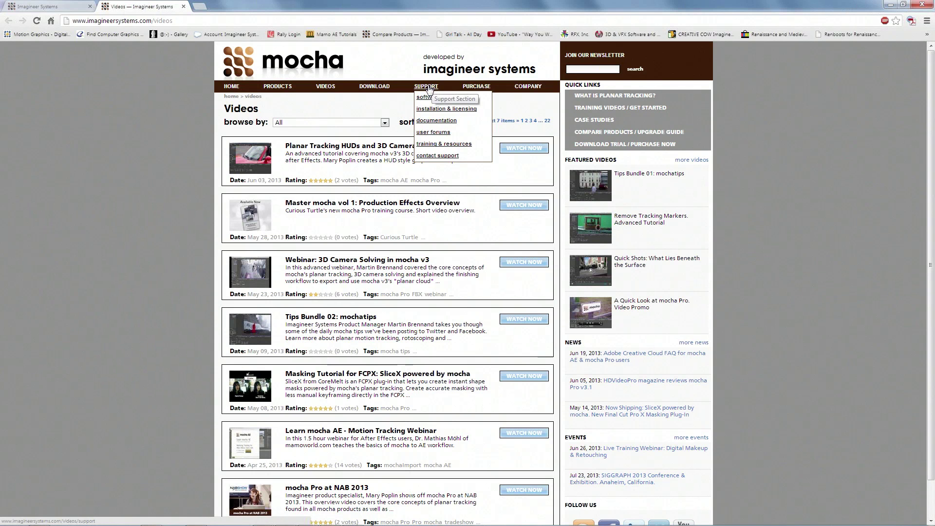